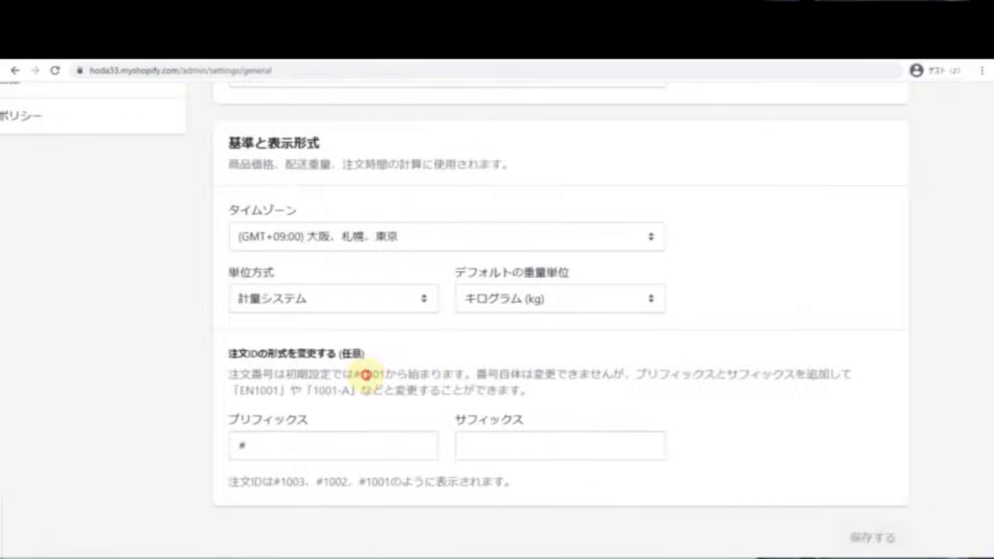
Step: Add a third T-shirt image to the new product's media box
double_click(368, 374)
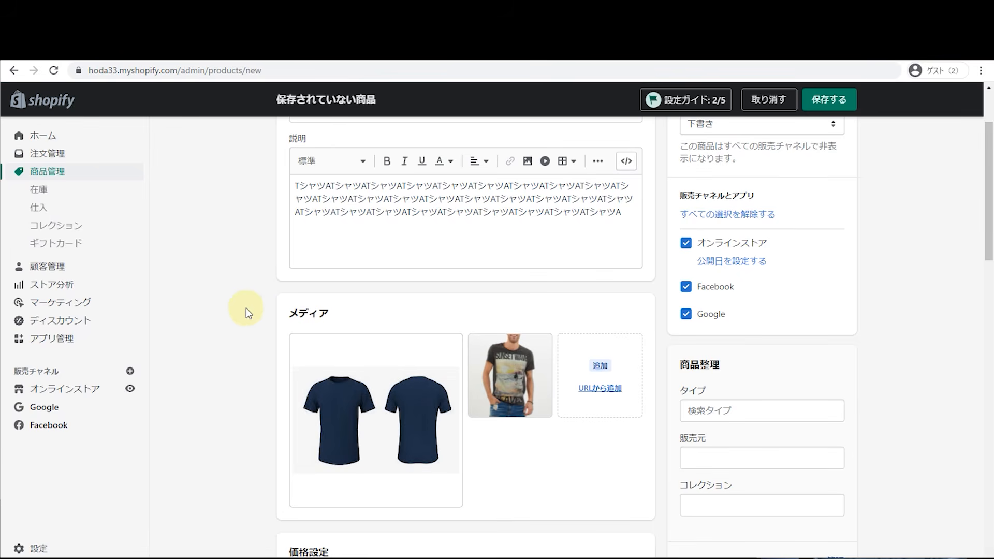
left_click_drag(580, 324, 575, 393)
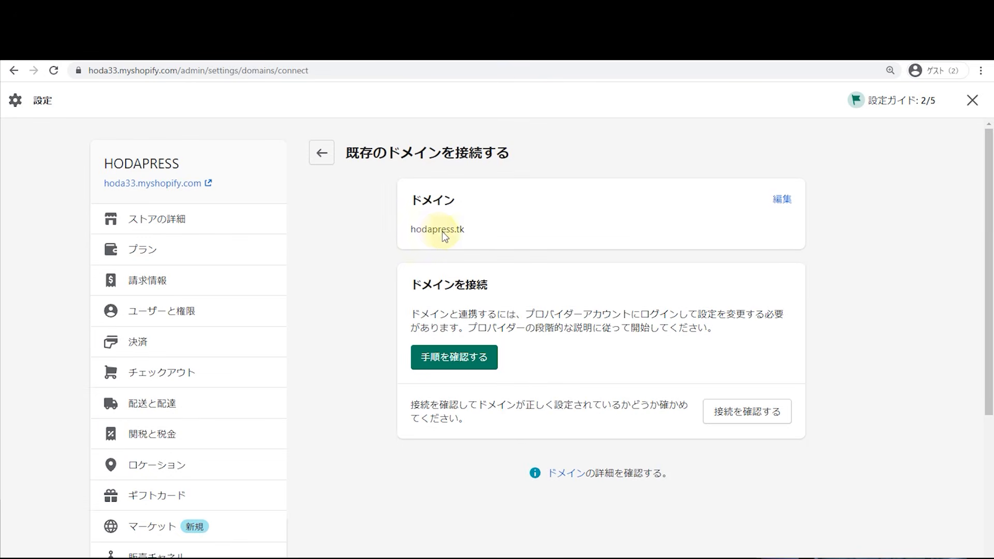
left_click(468, 358)
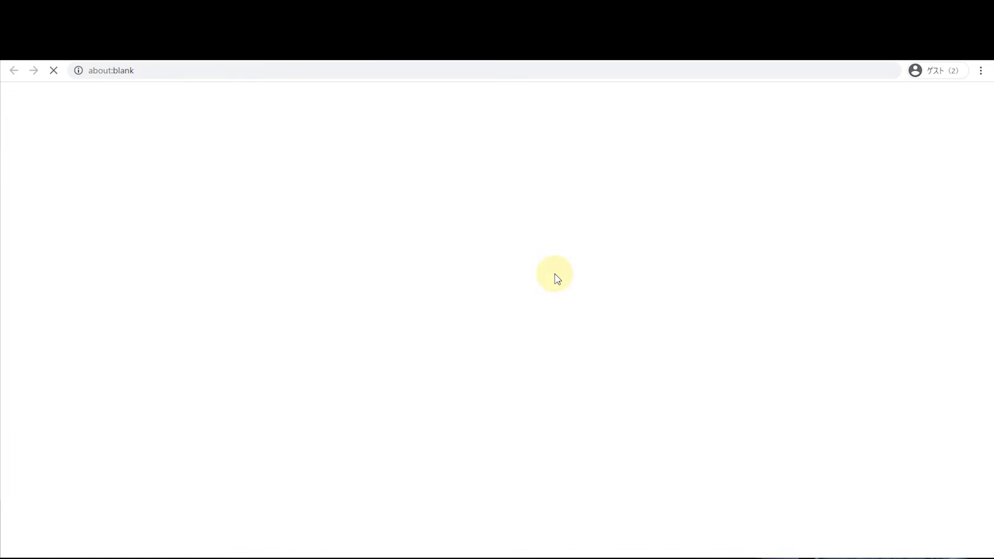
scroll(553, 256, "down", 4)
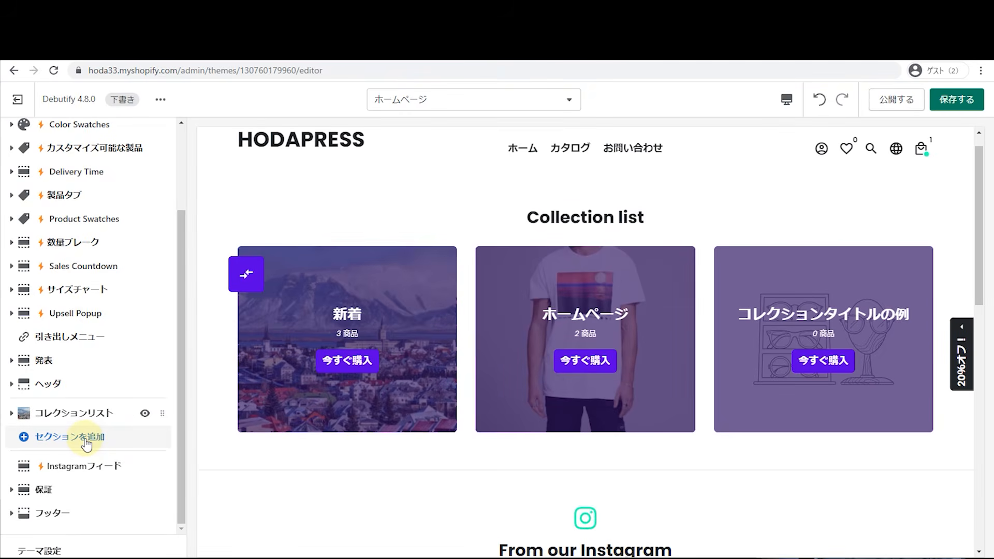
Step: In GemPages, place a Heading and a Text Block side by side in the About us page row
left_click(86, 444)
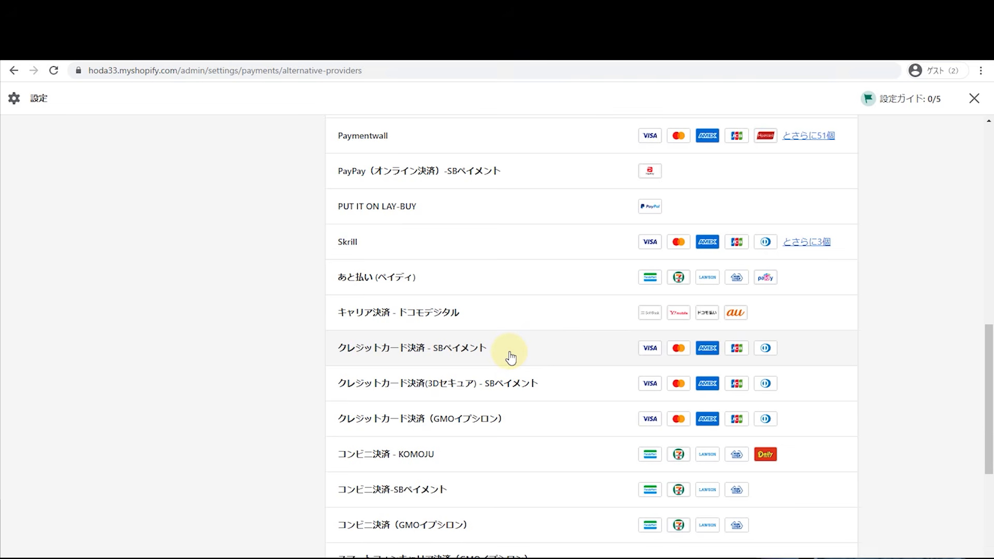
scroll(510, 357, "down", 3)
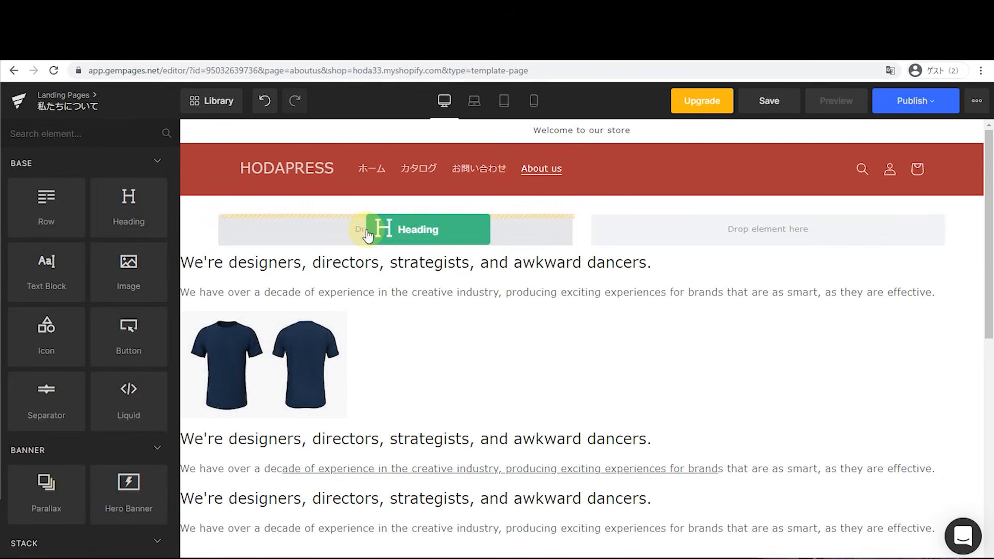
left_click_drag(372, 226, 368, 235)
left_click(160, 129)
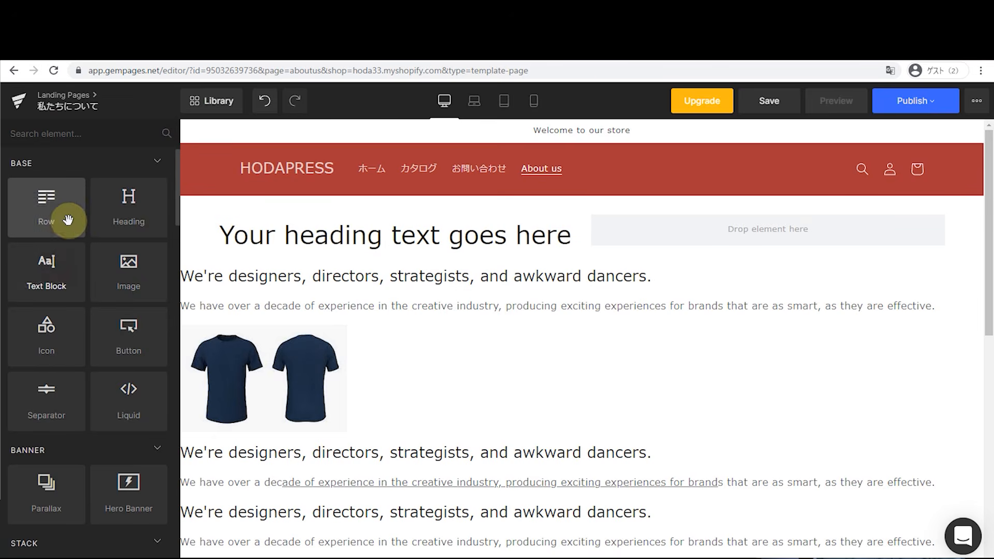
left_click_drag(56, 266, 645, 224)
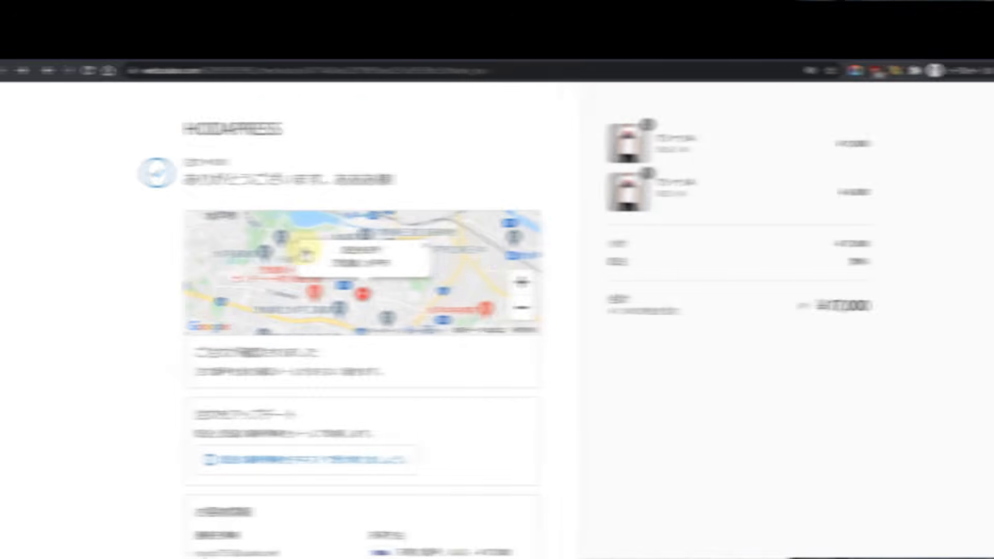
scroll(668, 290, "down", 6)
scroll(668, 292, "up", 6)
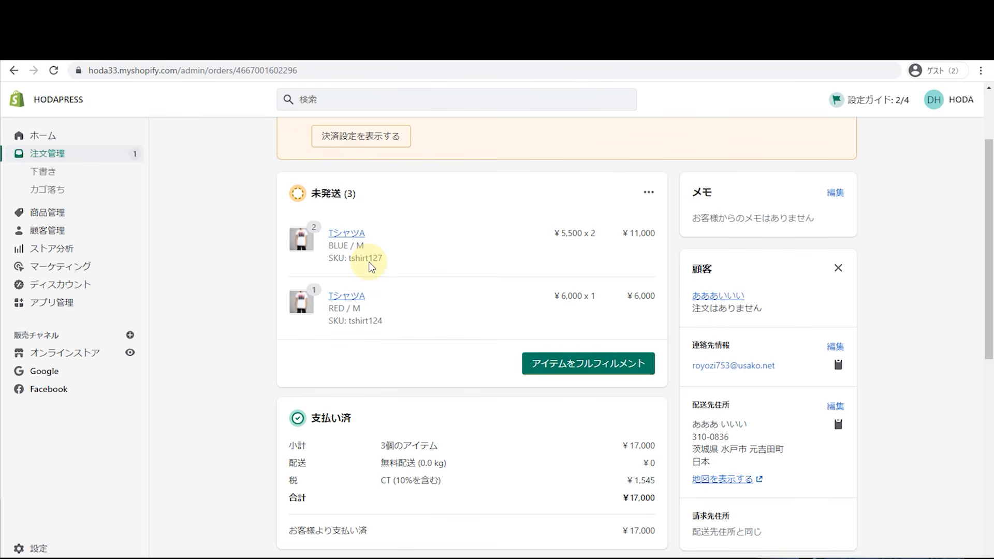
scroll(368, 265, "down", 2)
scroll(368, 265, "down", 3)
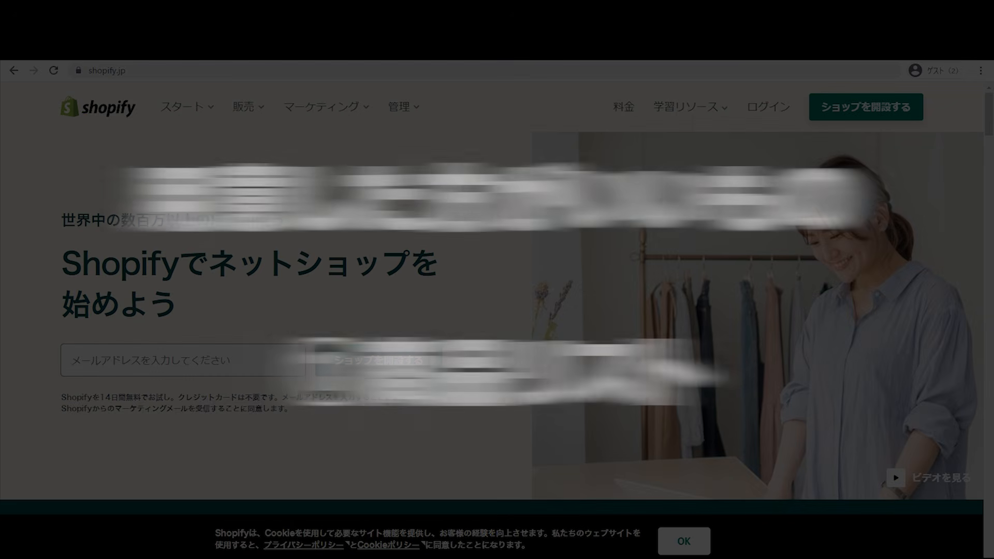
Step: Switch to the Google Sheets product list of six T-shirts with price, SKU and tags
left_click(815, 62)
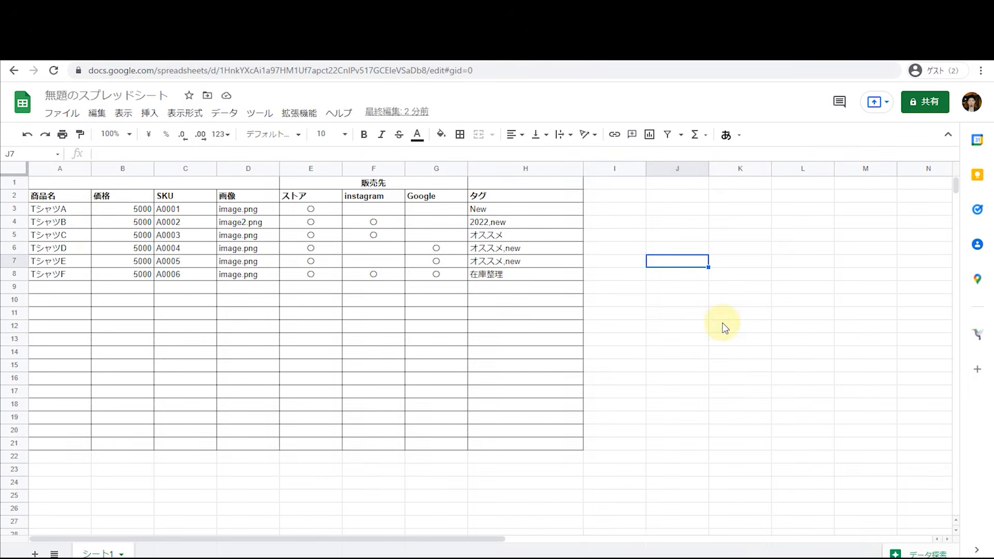
left_click(722, 321)
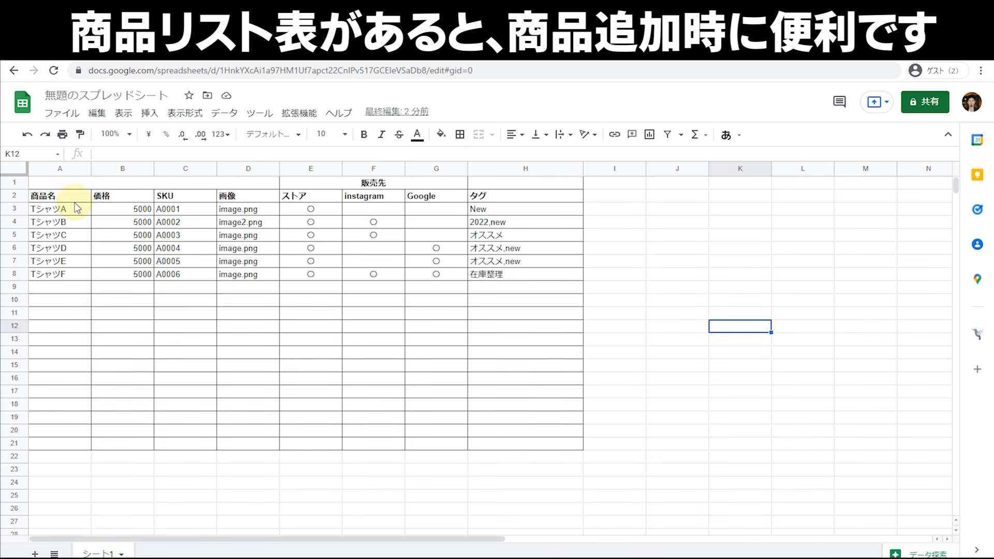
Step: Highlight the whole product table range, then clear the selection
left_click_drag(78, 196, 517, 355)
left_click(674, 357)
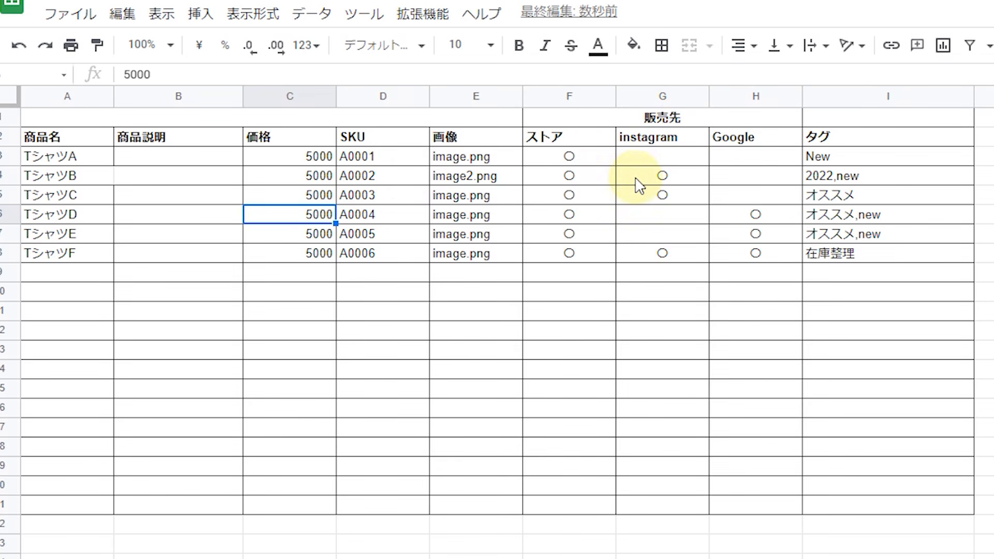
Step: Highlight TシャツF's sales-channel marks and the タグ column entries, then deselect them
left_click_drag(712, 259, 606, 263)
left_click_drag(875, 158, 898, 255)
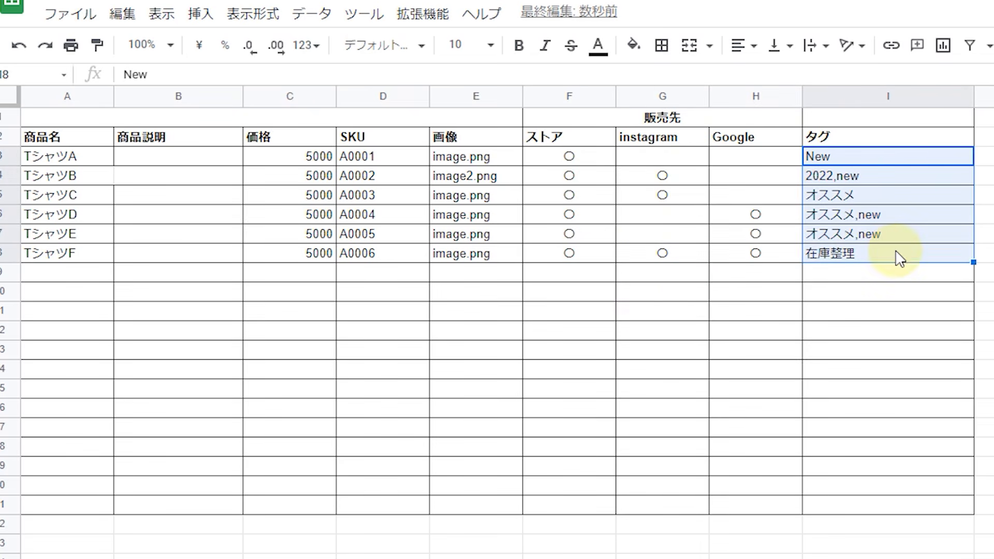
left_click(880, 314)
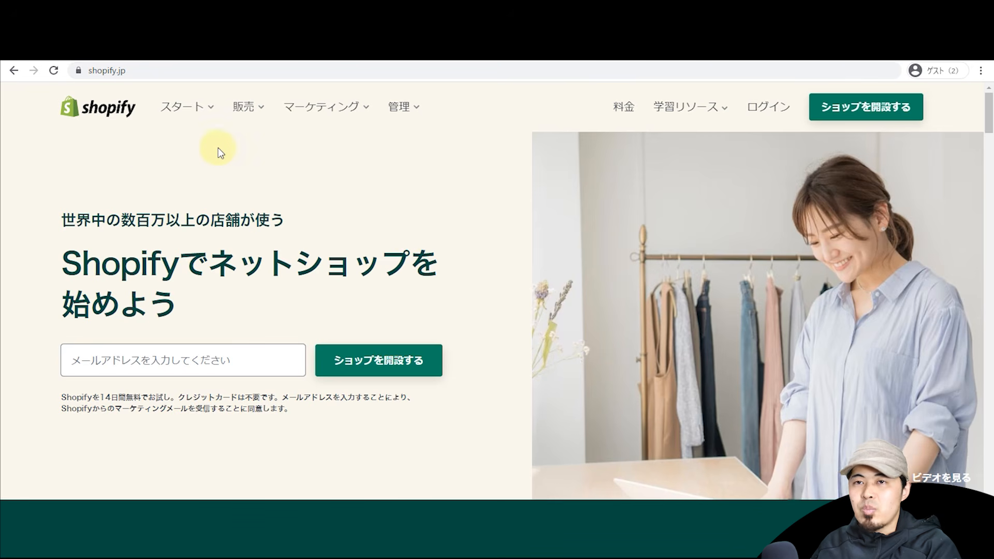
Step: Paste the signup email into the shopify.jp hero field and start the free trial with ショップを開設する
left_click(986, 124)
left_click_drag(986, 124, 927, 104)
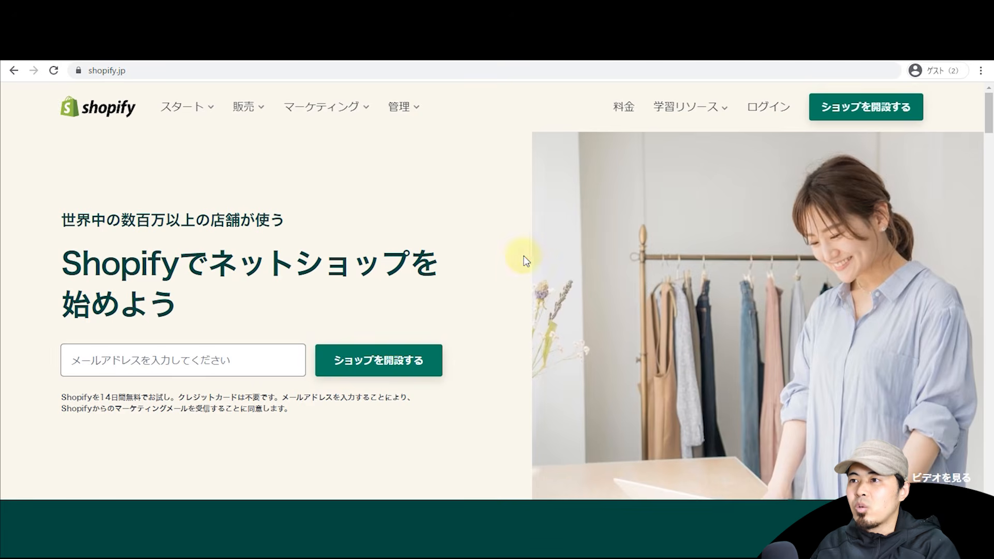
left_click(196, 348)
key("ctrl+v")
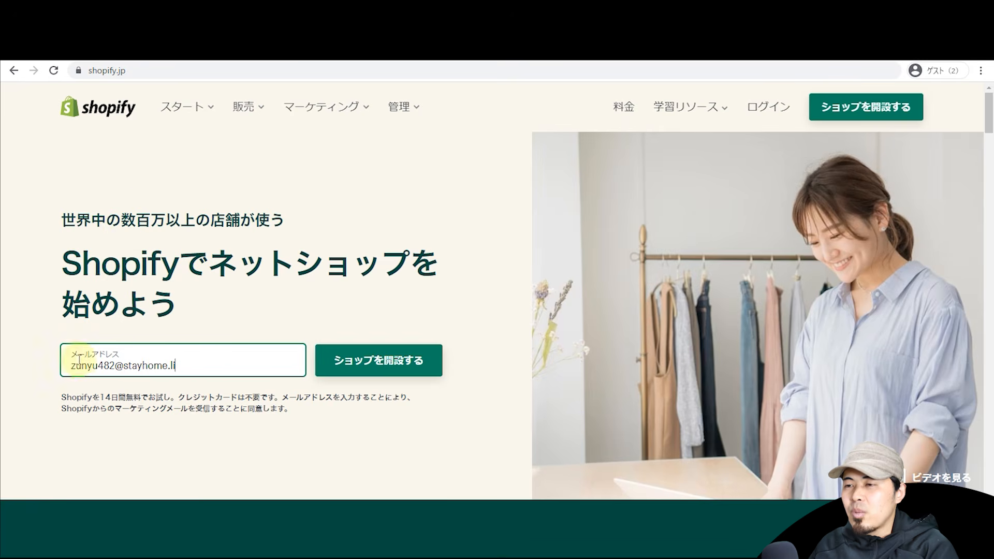
left_click(372, 370)
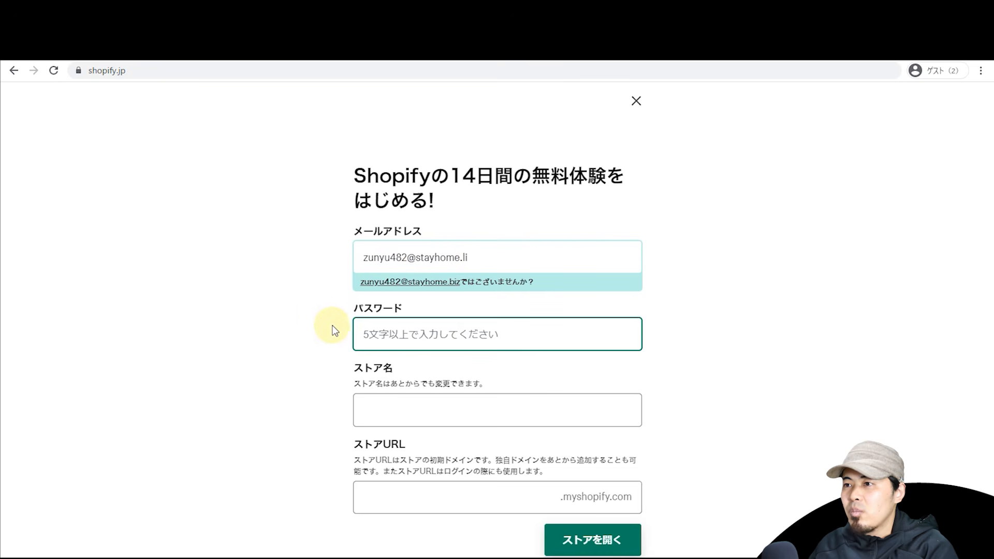
Step: Enter an account password, store name HODAPRESS and URL hoda33, then create the store
type("•••••••••")
left_click(217, 353)
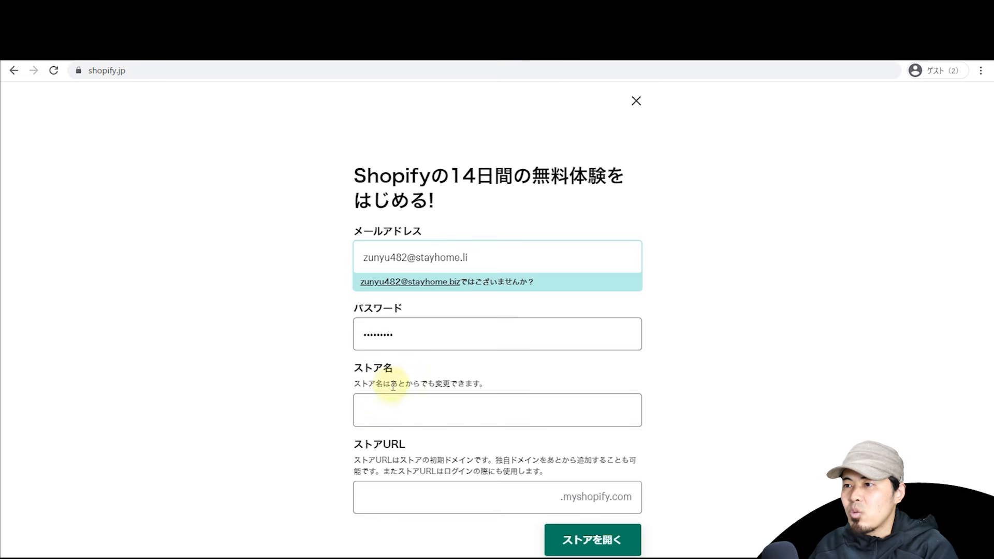
left_click(388, 405)
type("HODAPRESS")
left_click(234, 320)
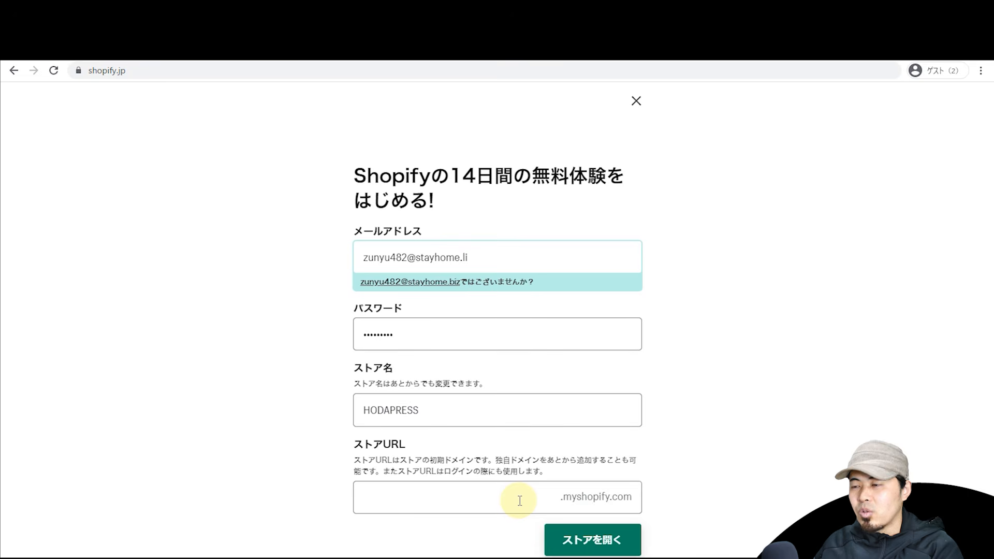
left_click(520, 500)
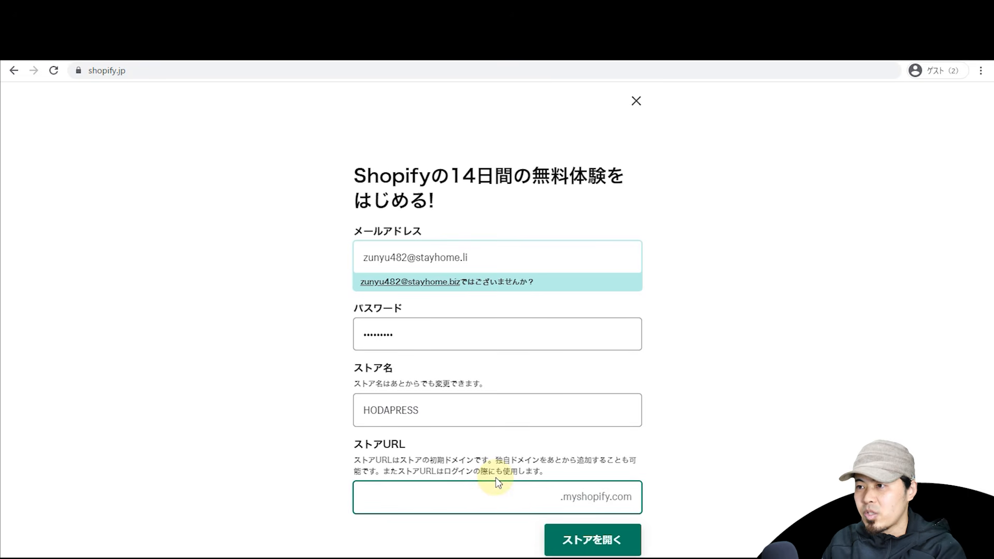
type("hoda")
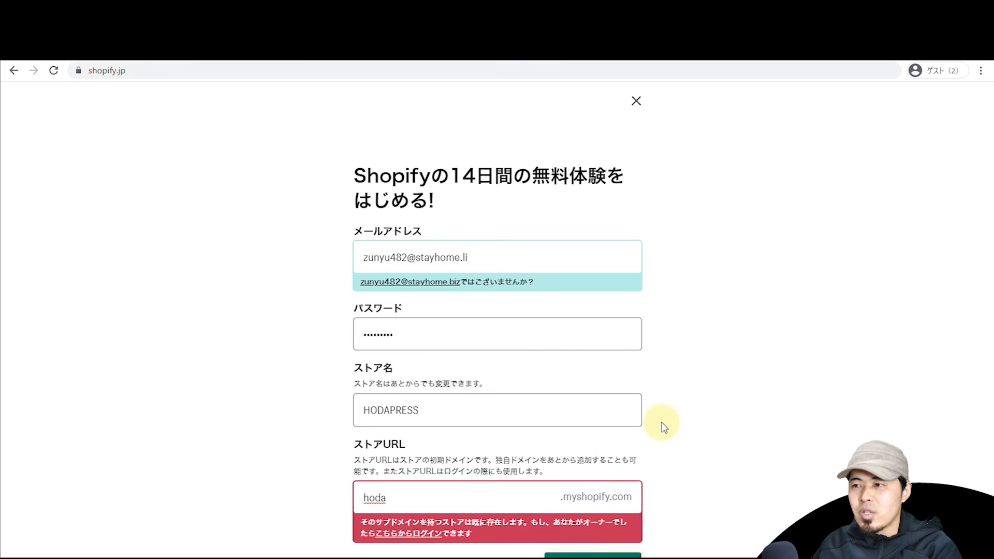
type("33")
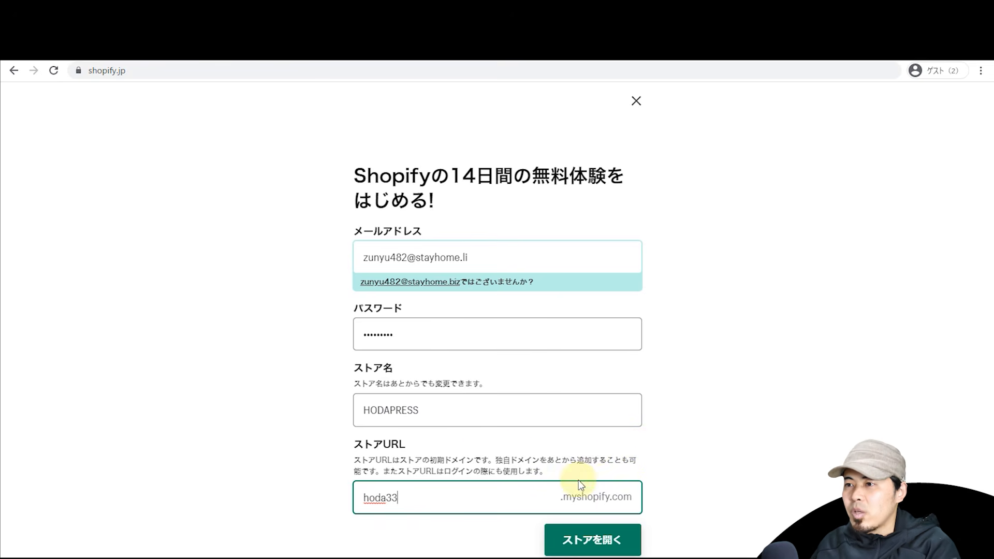
left_click(590, 540)
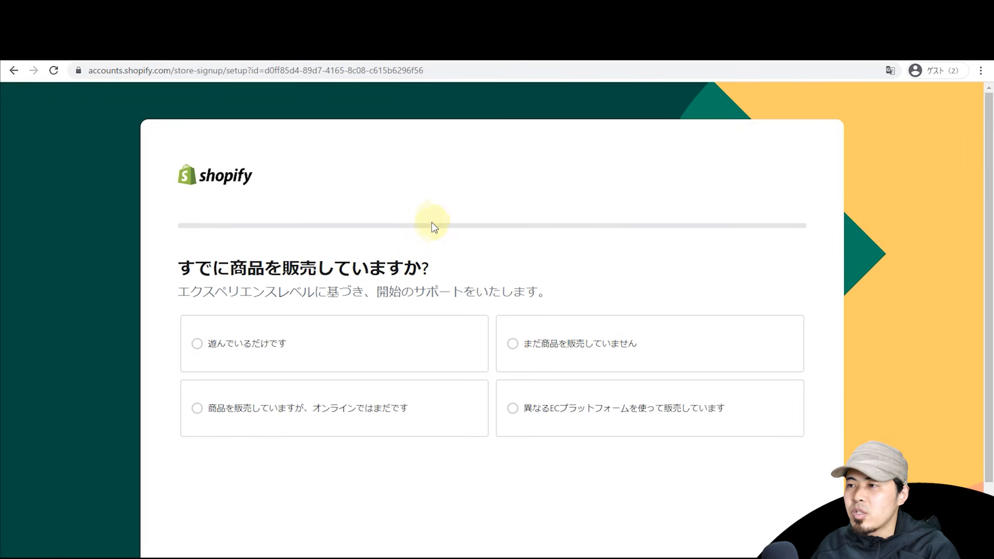
Step: Answer that you're just exploring and choose Google as the sales channel
left_click(285, 348)
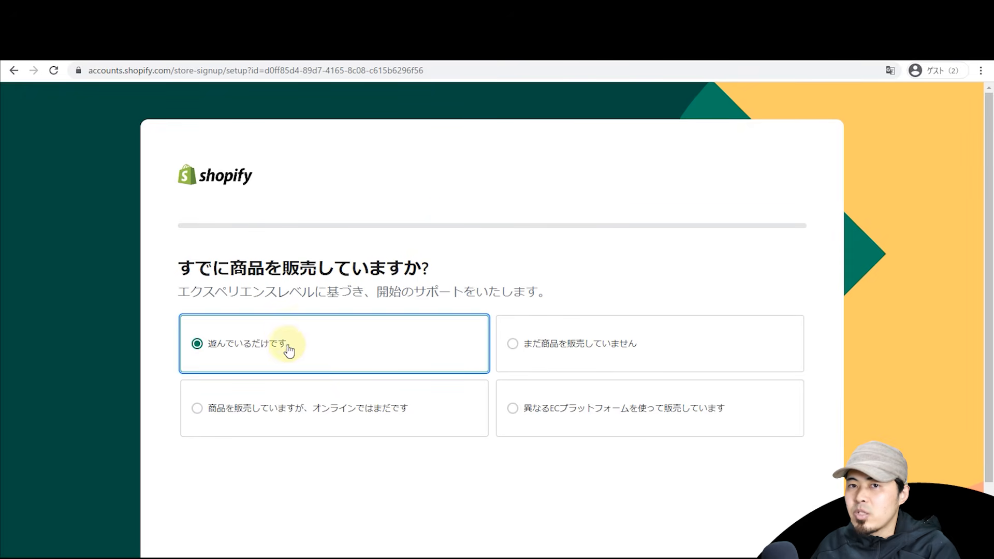
scroll(631, 429, "down", 2)
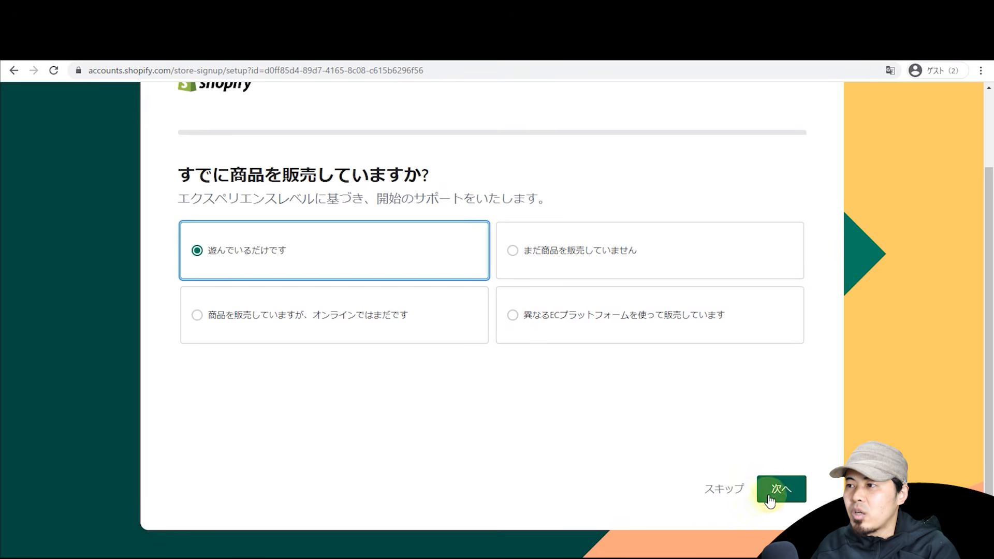
left_click(733, 497)
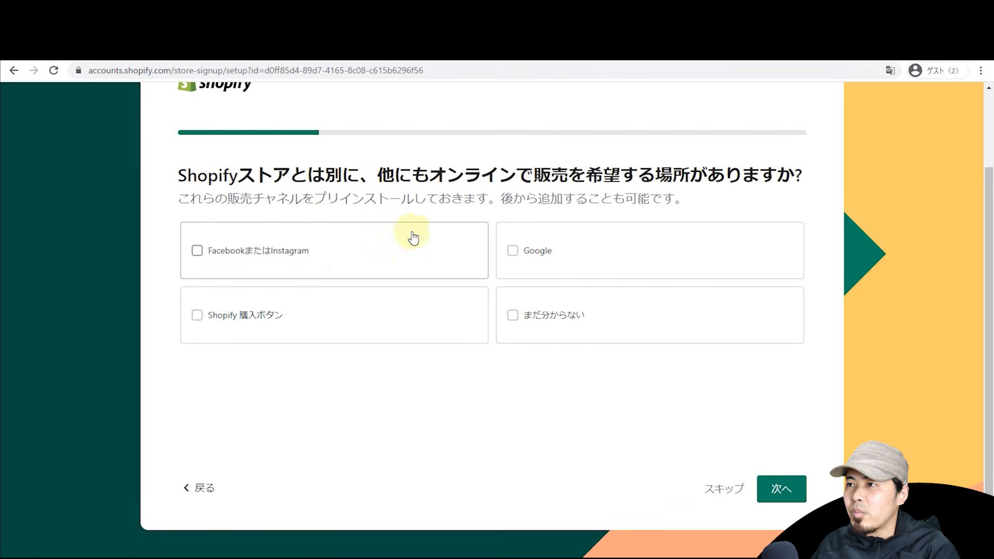
left_click(313, 265)
left_click(328, 295)
left_click(519, 290)
left_click(557, 247)
left_click(737, 488)
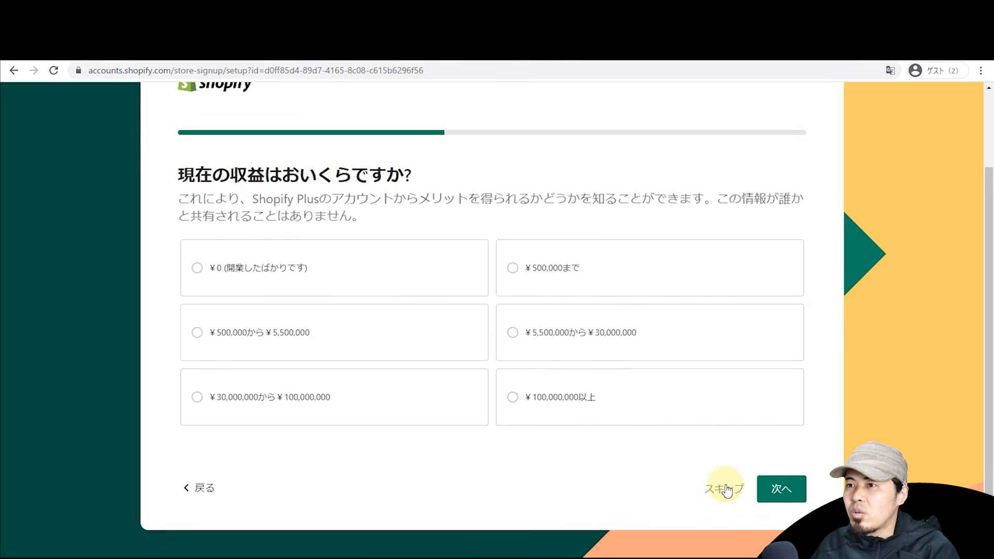
Step: Pick the revenue range up to ¥500,000 and continue to the next question
left_click(529, 273)
left_click(781, 490)
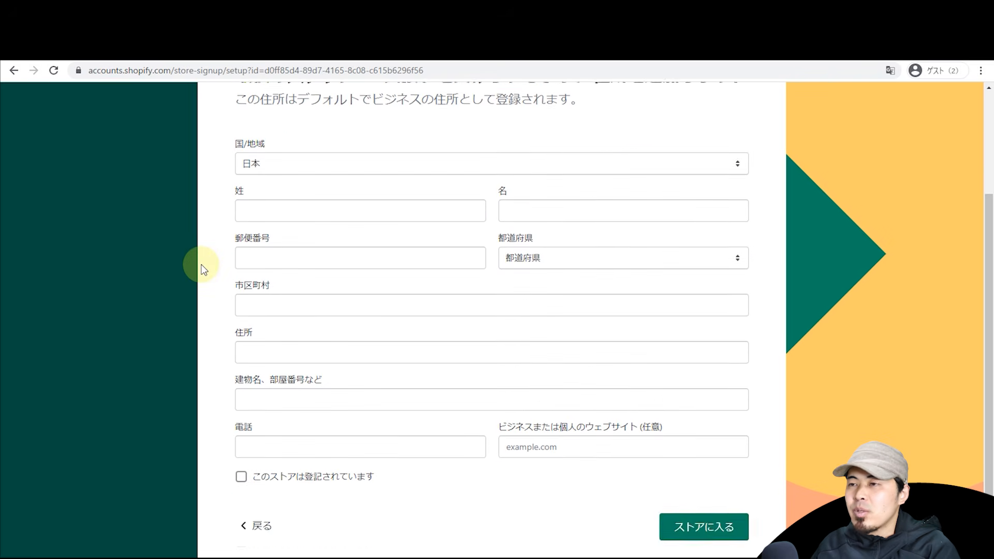
scroll(203, 269, "up", 1)
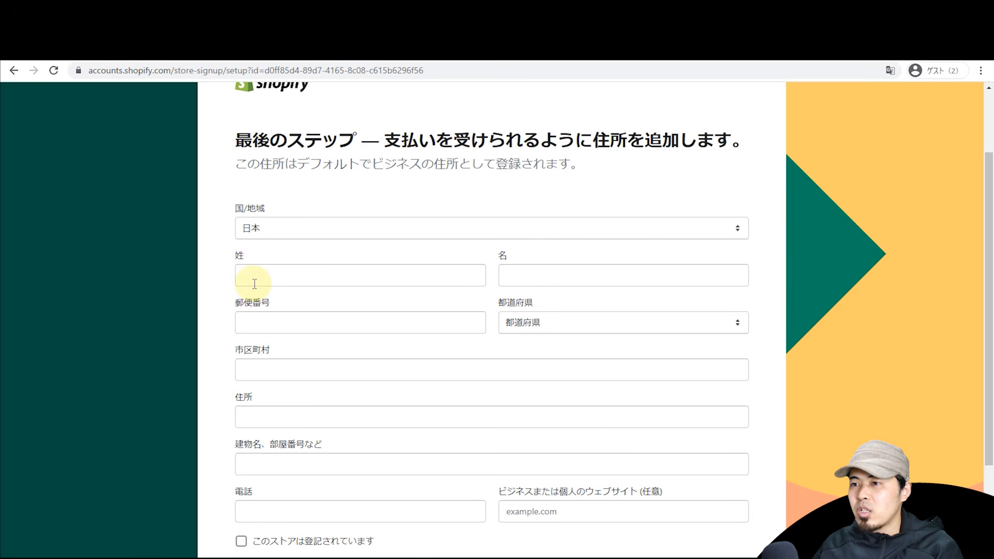
Step: Submit the business address with ストアに入る to enter the HODAPRESS admin
scroll(254, 284, "down", 1)
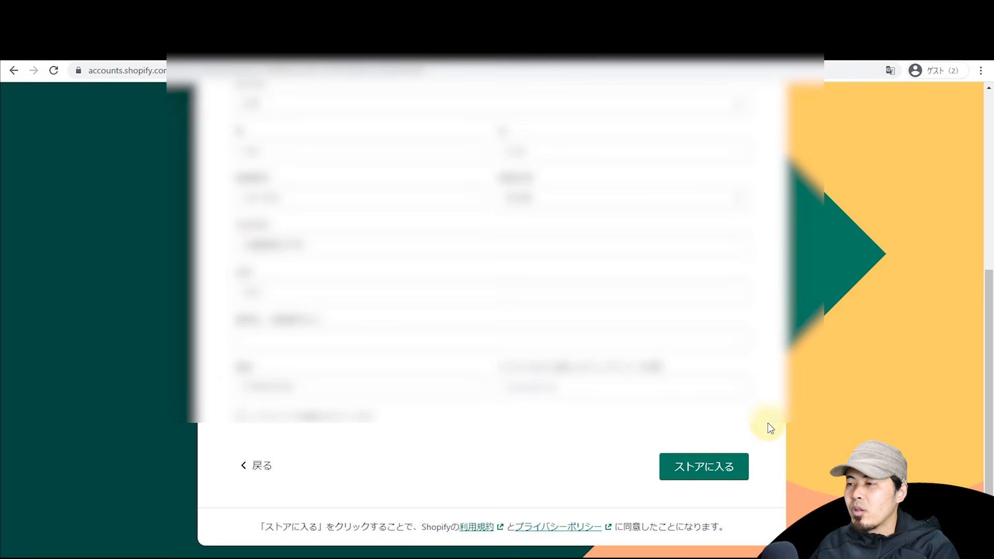
left_click(716, 469)
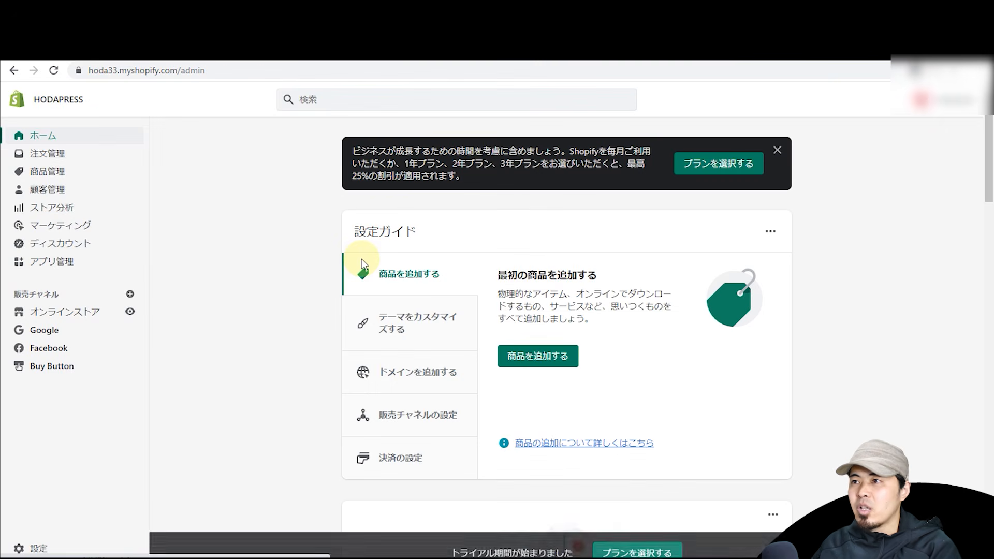
Step: Close the plan discount promo banner and scroll down the admin home page
left_click(778, 151)
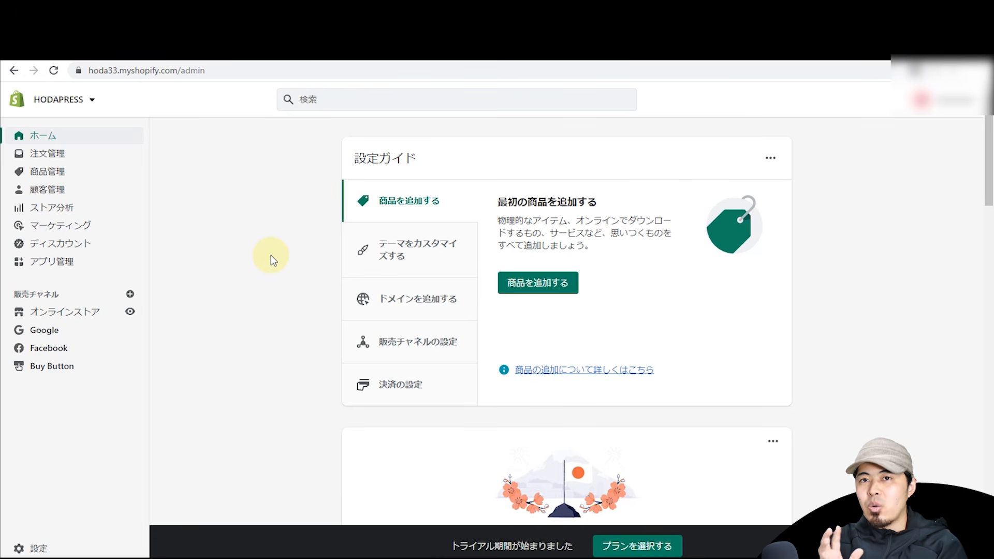
scroll(568, 382, "down", 2)
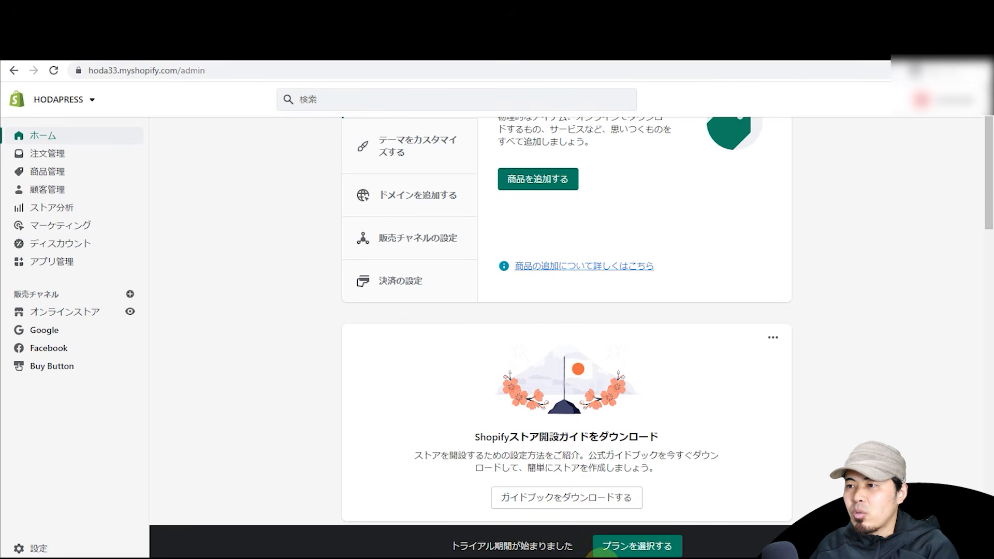
triple_click(475, 546)
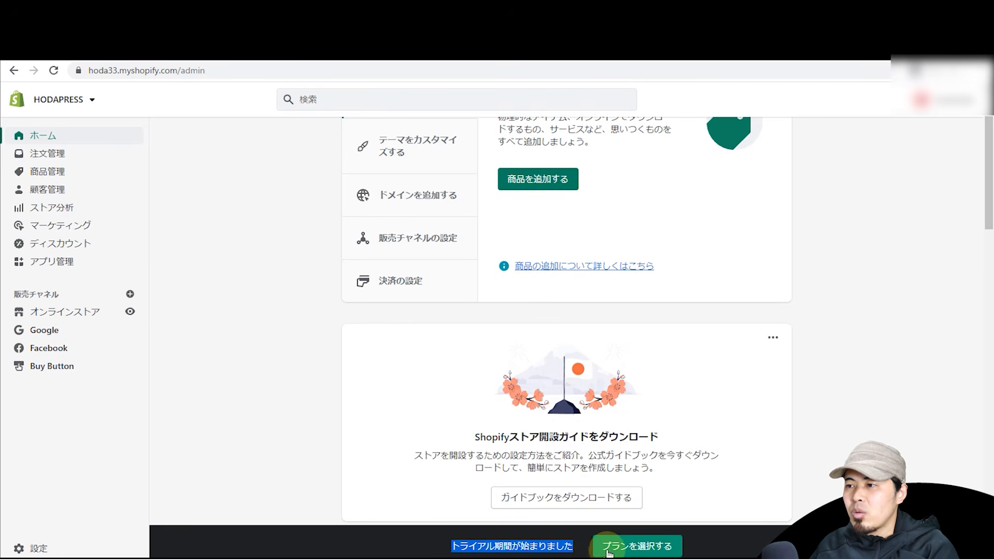
left_click(642, 546)
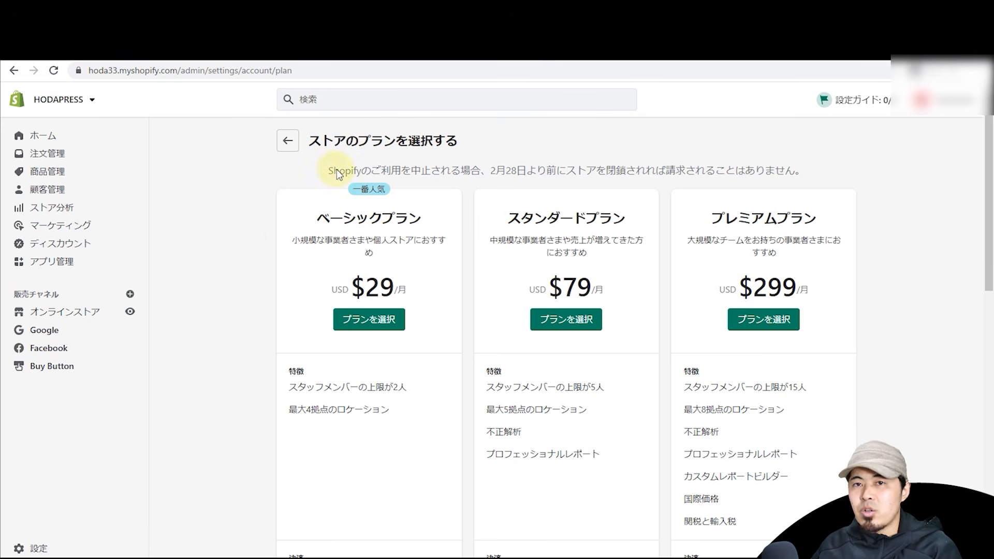
double_click(502, 189)
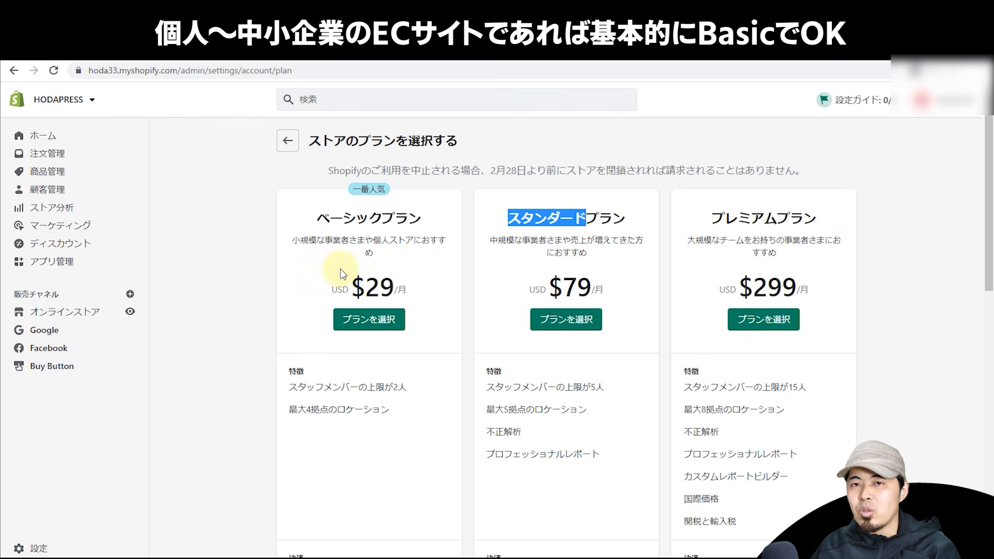
left_click(552, 226)
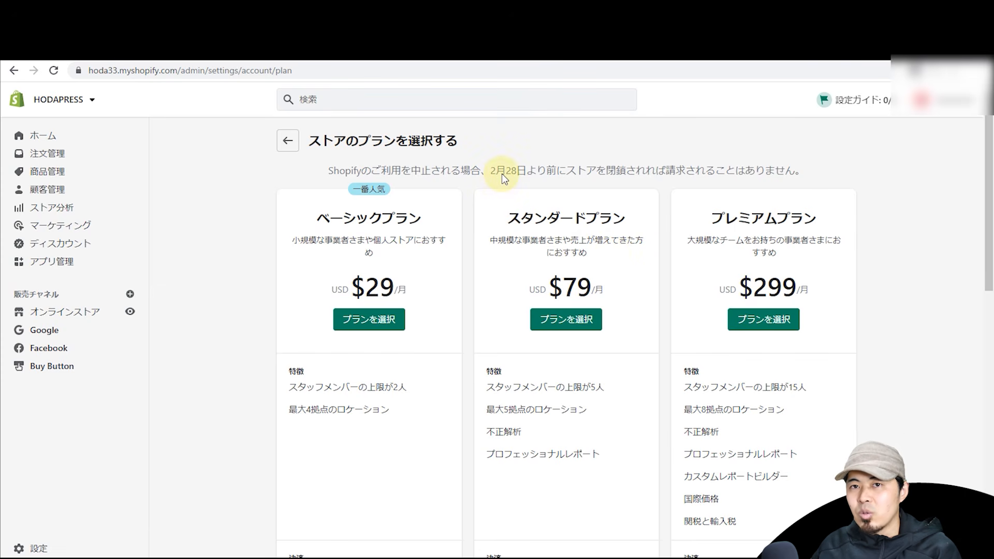
scroll(981, 240, "down", 2)
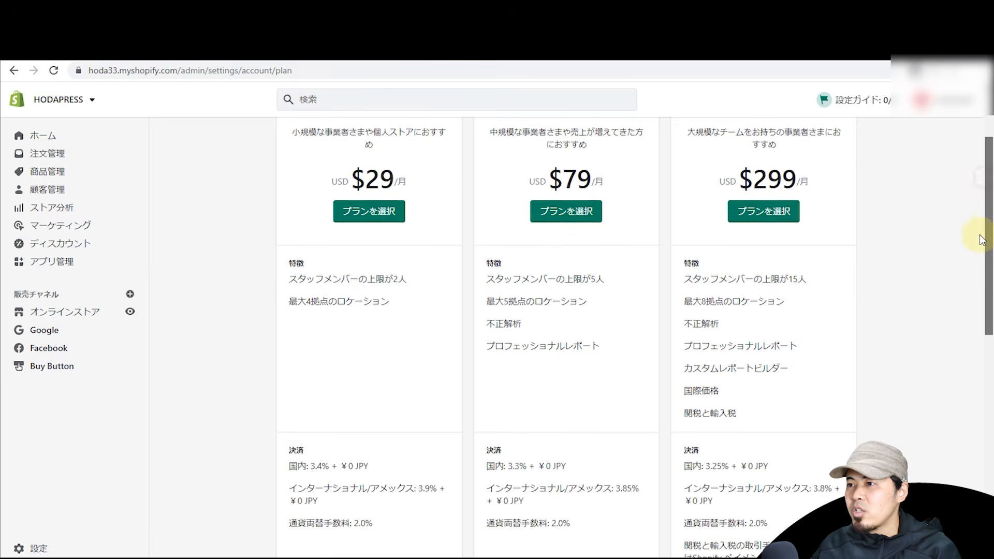
scroll(982, 239, "down", 10)
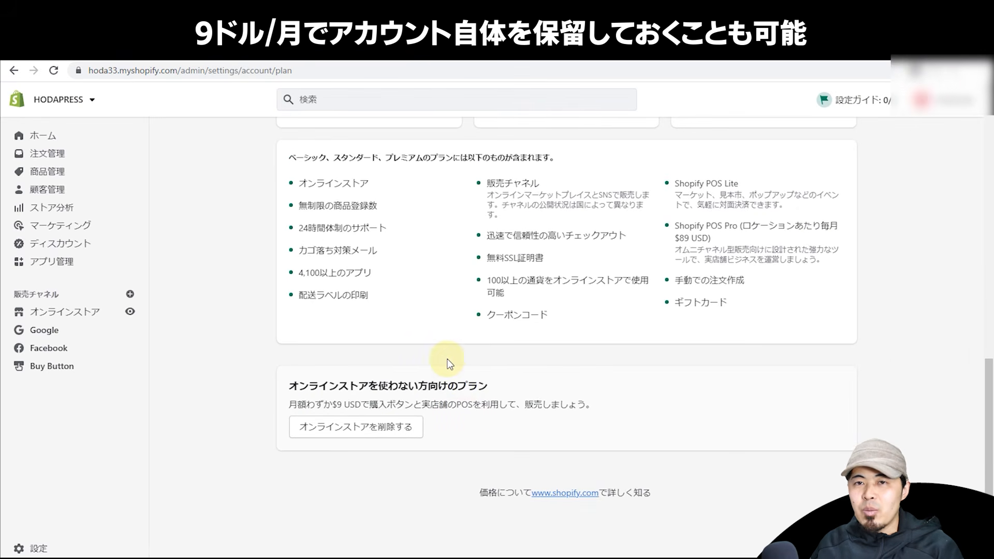
scroll(449, 364, "up", 10)
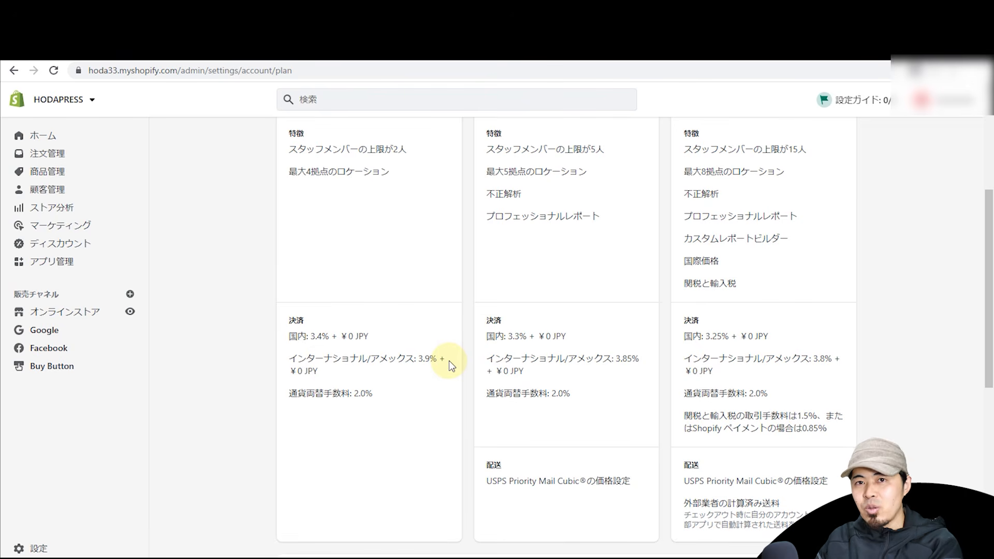
scroll(449, 360, "down", 8)
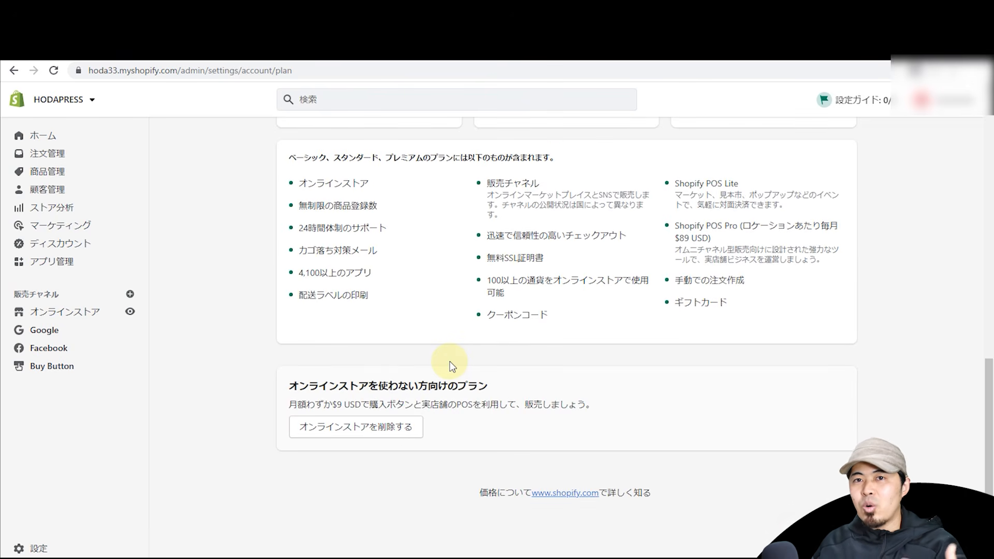
scroll(452, 366, "up", 10)
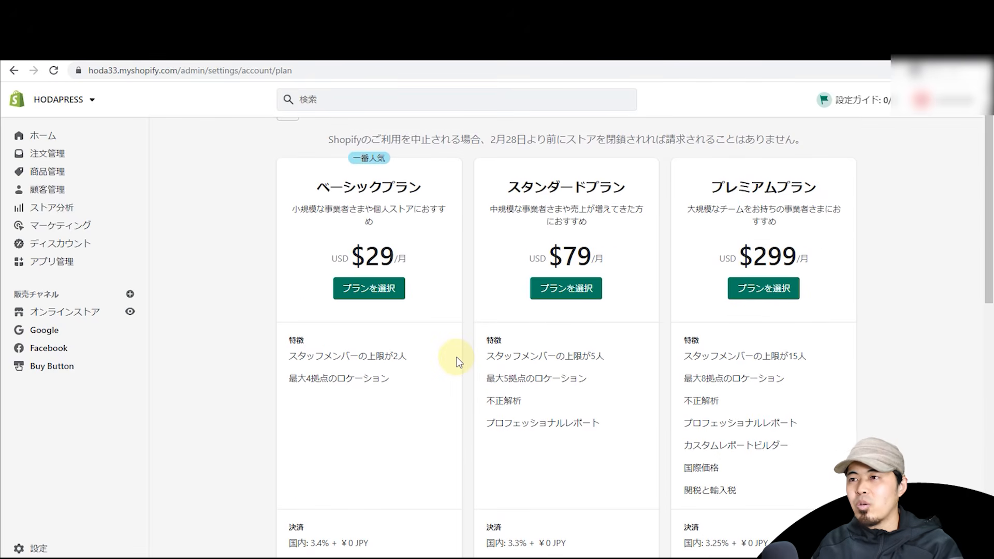
scroll(458, 361, "up", 1)
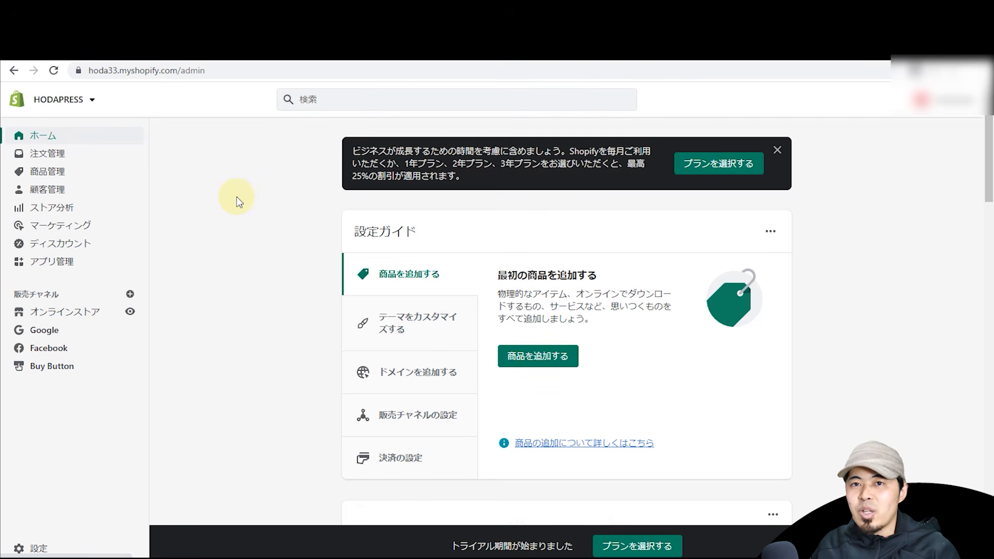
Step: Step through the setup guide's product, theme, domain, sales channel and payment sections
scroll(239, 199, "down", 10)
left_click_drag(987, 259, 926, 178)
left_click_drag(987, 150, 980, 185)
left_click(421, 318)
left_click(412, 383)
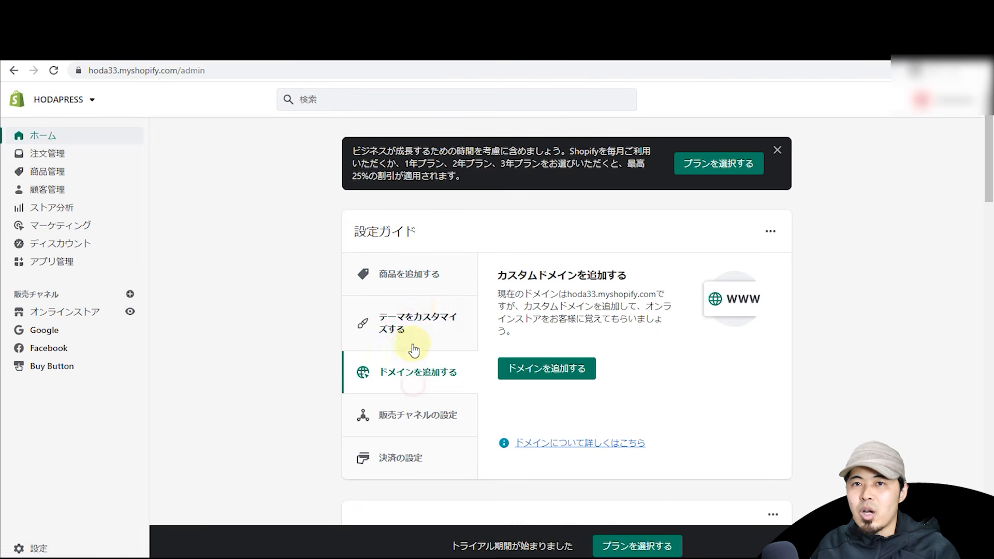
left_click(414, 275)
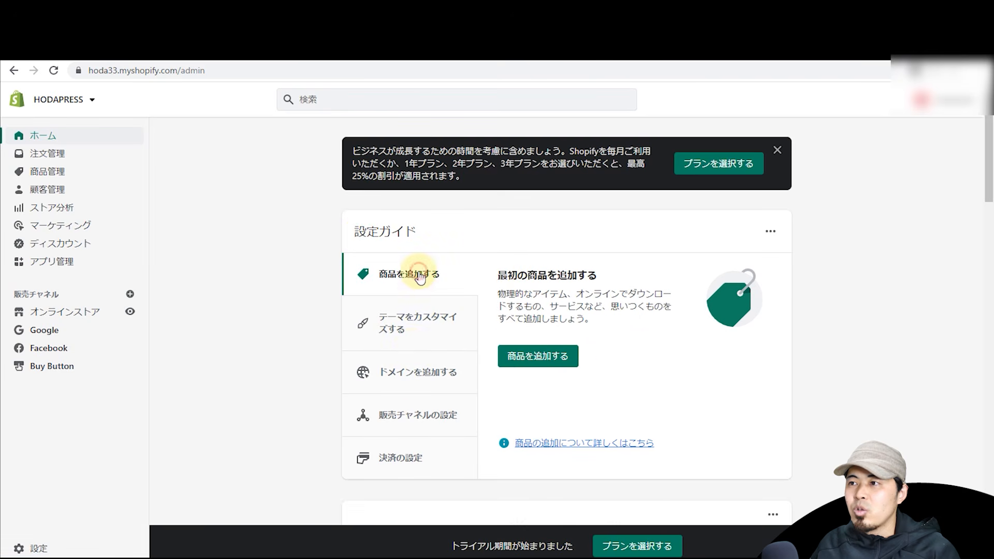
left_click(426, 332)
left_click(421, 376)
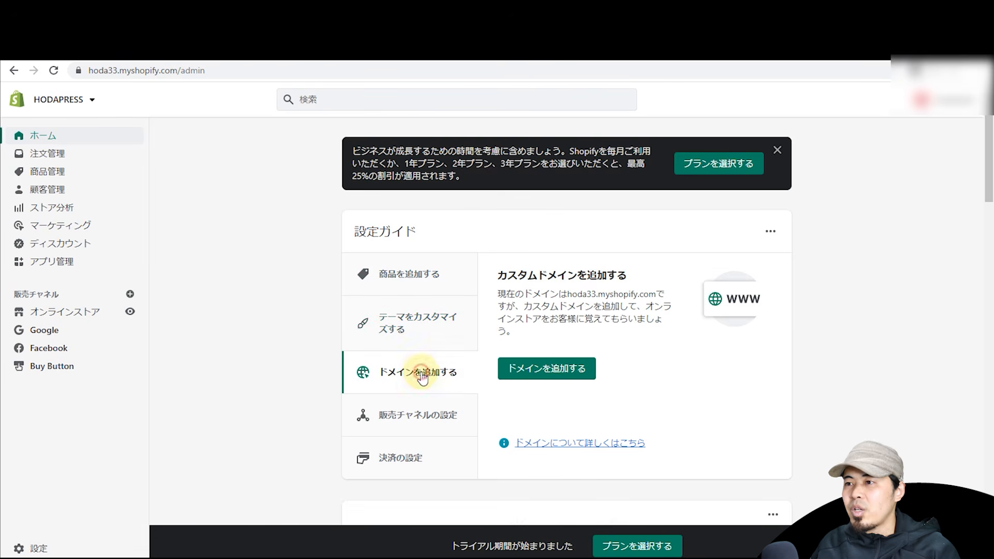
left_click(412, 414)
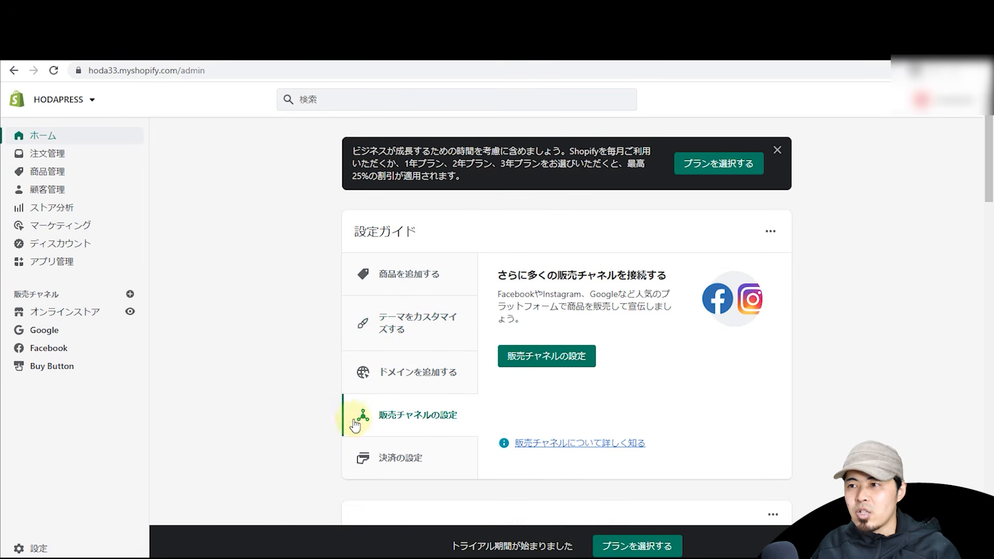
left_click(365, 453)
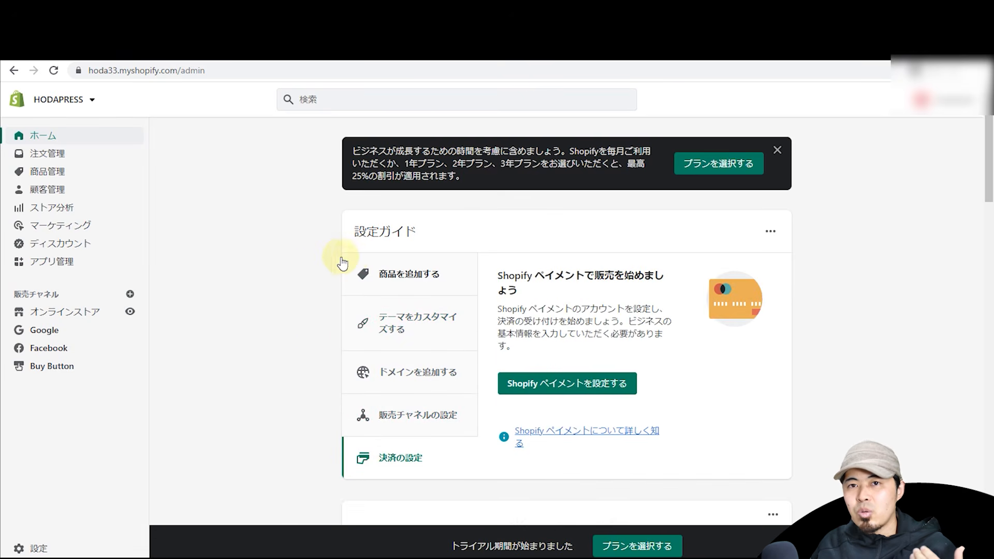
left_click(373, 272)
Step: Go to the 注文管理 orders page, which shows no orders yet
left_click_drag(986, 126, 951, 165)
scroll(951, 165, "up", 4)
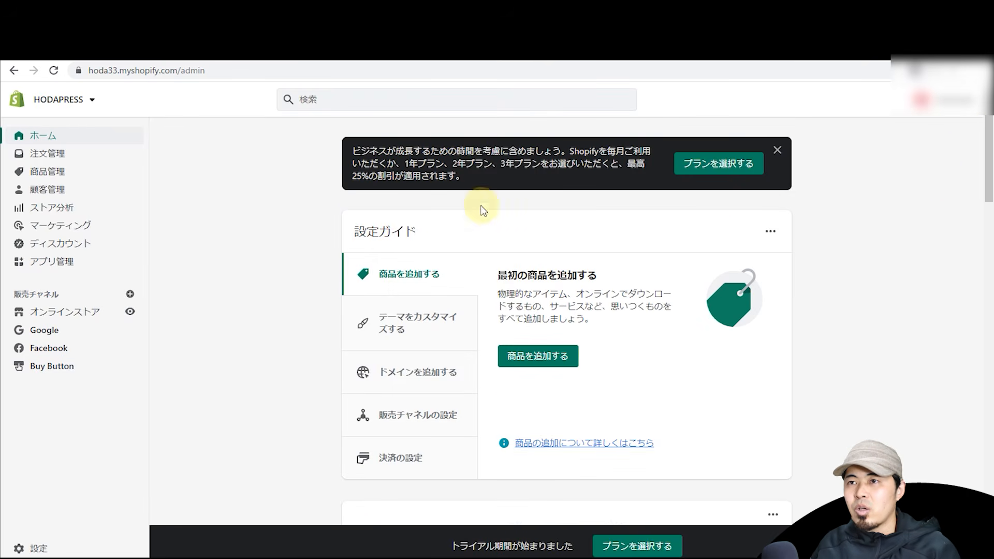
left_click(45, 158)
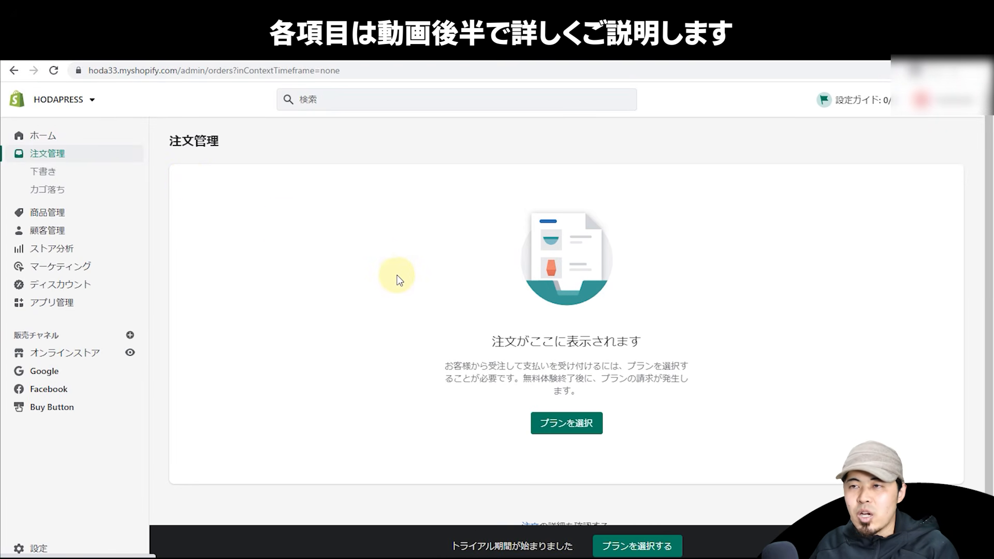
Step: Visit the 商品管理 products page and then the 顧客管理 customers page
left_click(52, 214)
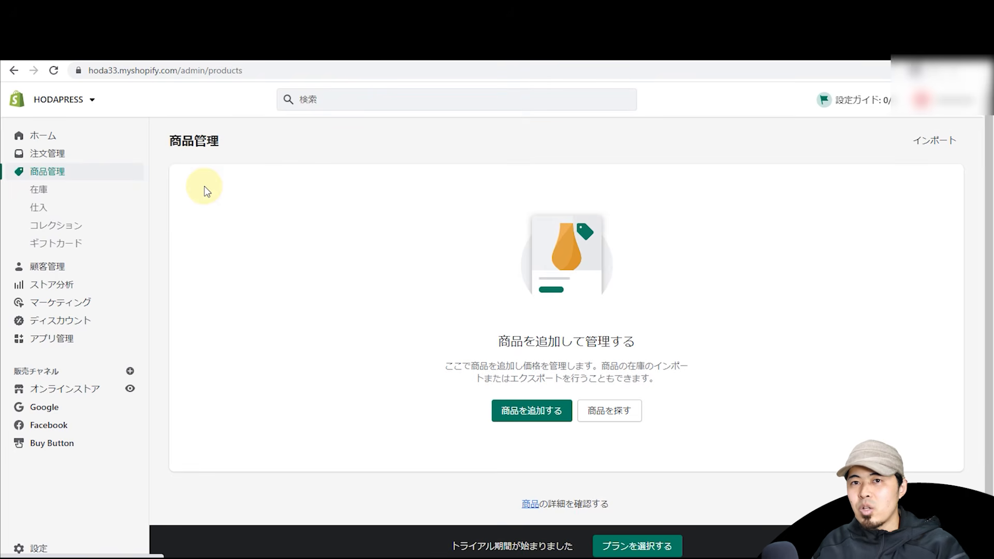
left_click(67, 265)
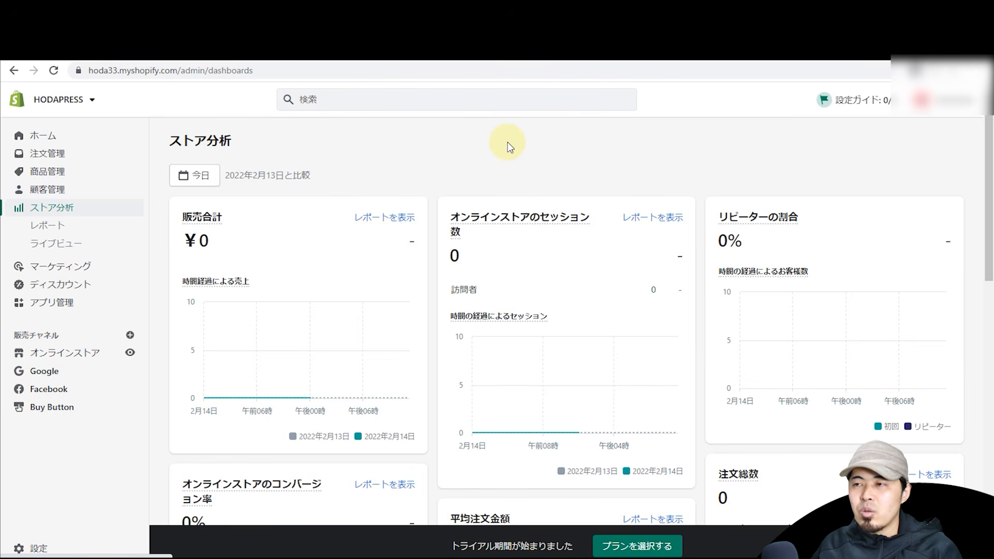
Step: Look over the ¥0 analytics dashboard, then go to the ディスカウント discounts page
scroll(507, 158, "down", 2)
scroll(507, 158, "up", 2)
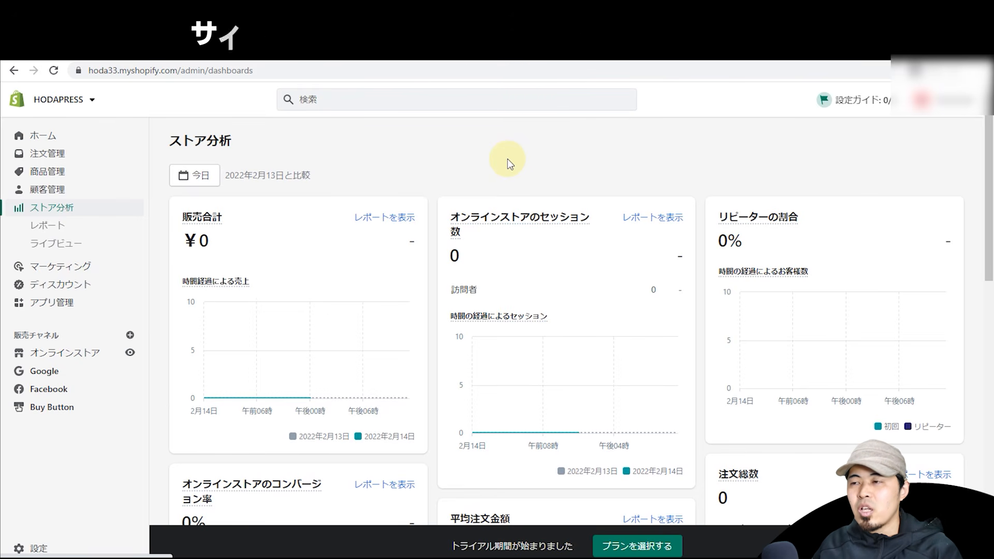
mouse_move(545, 216)
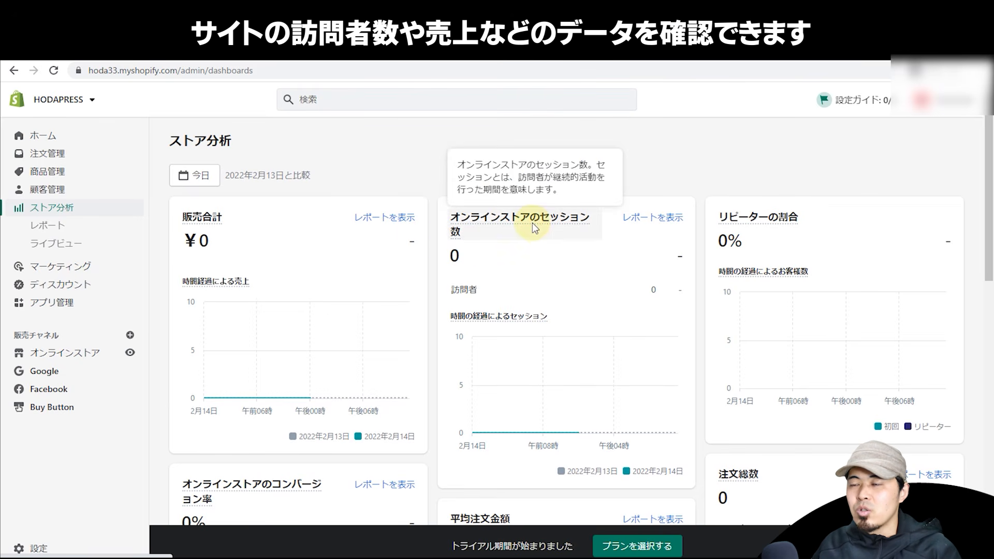
mouse_move(212, 222)
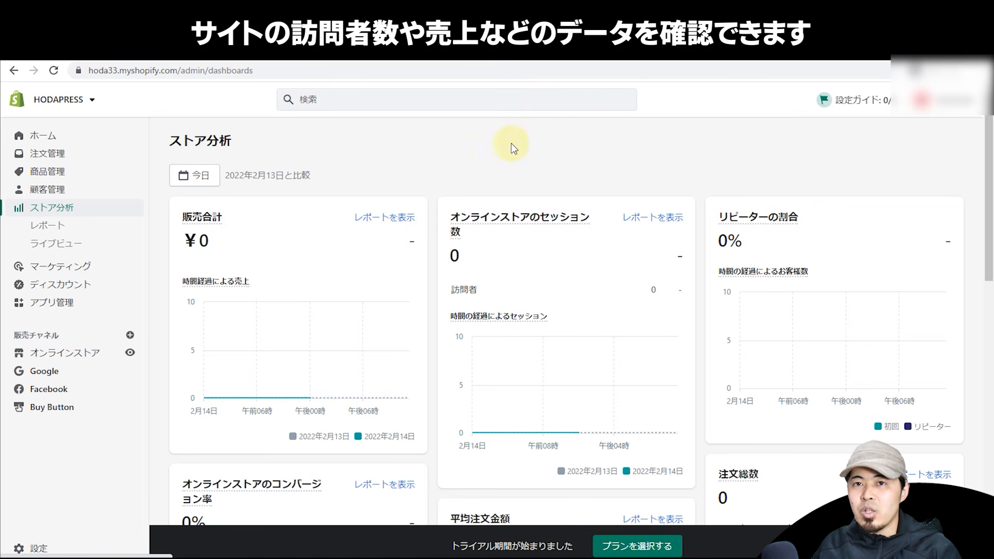
scroll(501, 149, "down", 4)
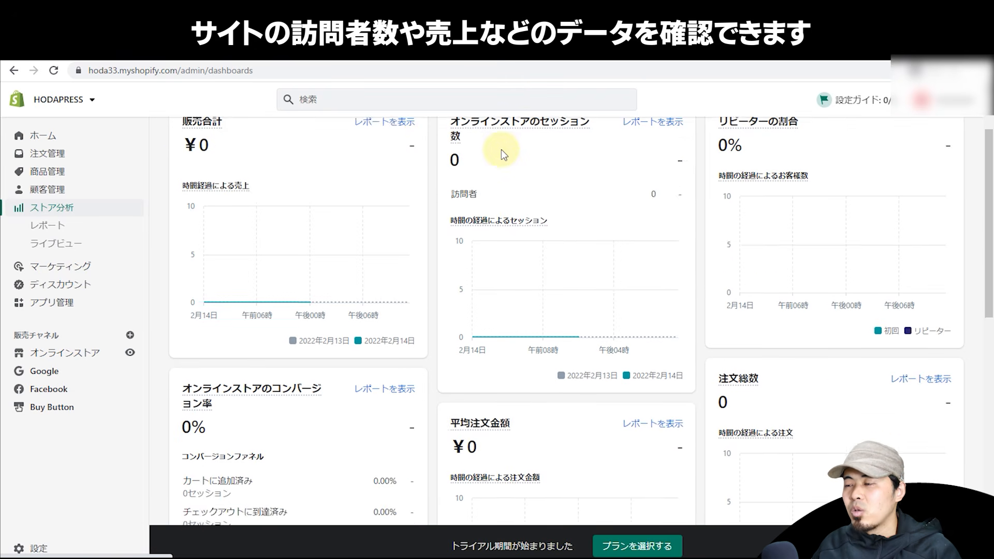
scroll(435, 172, "up", 4)
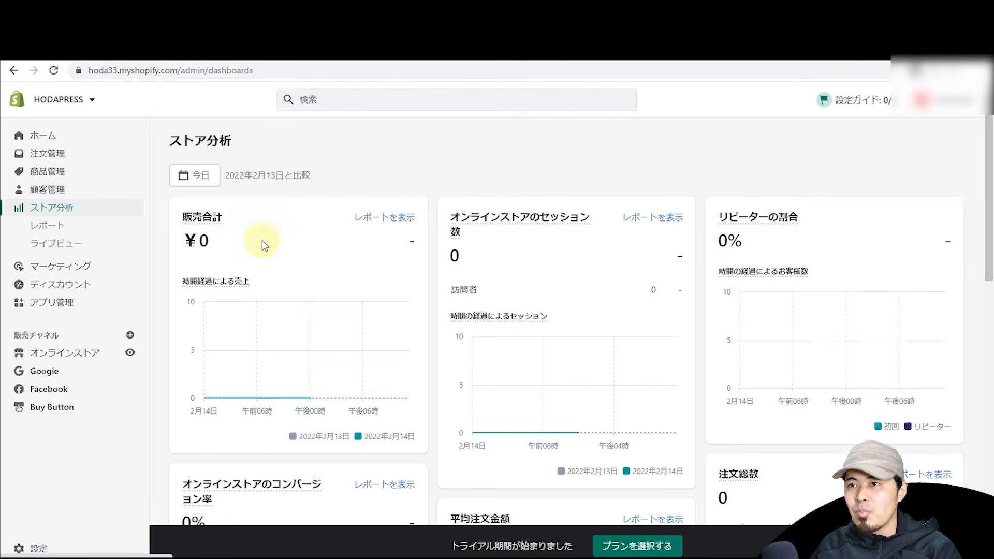
left_click(58, 284)
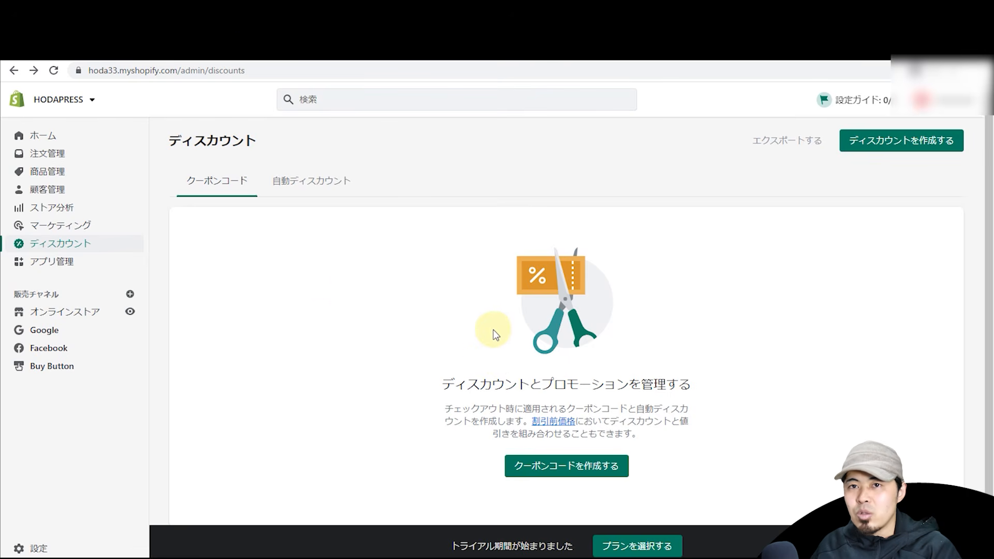
Step: Open アプリ管理 to list the installed Facebook and Google apps
left_click(63, 270)
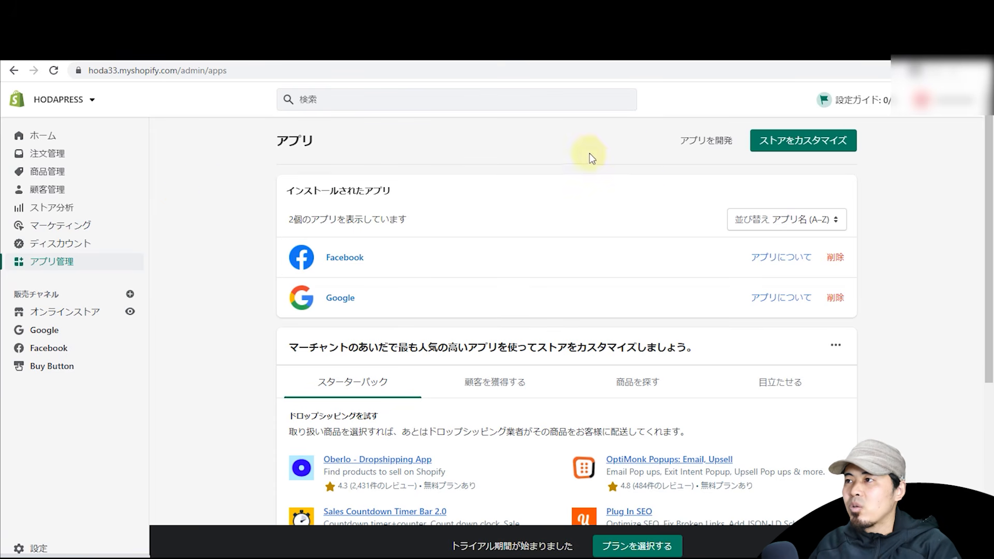
Step: Browse the App Store's recommended apps, paging the carousel forward and back
left_click(789, 149)
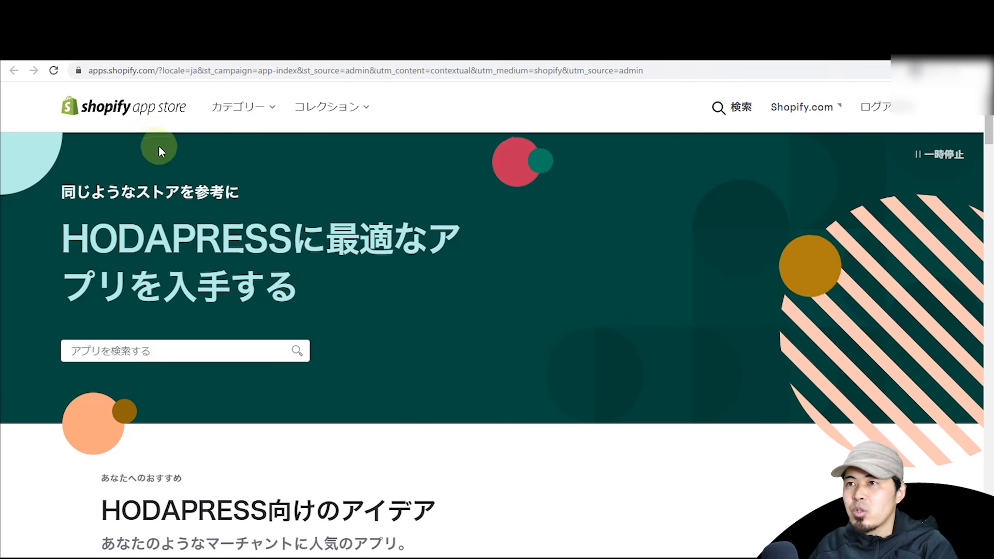
scroll(662, 154, "down", 15)
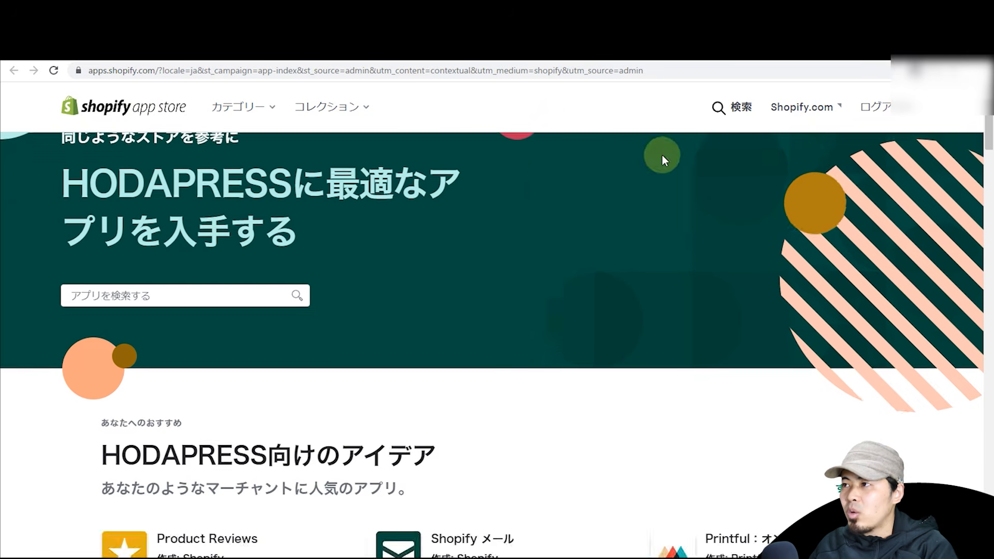
scroll(611, 252, "down", 4)
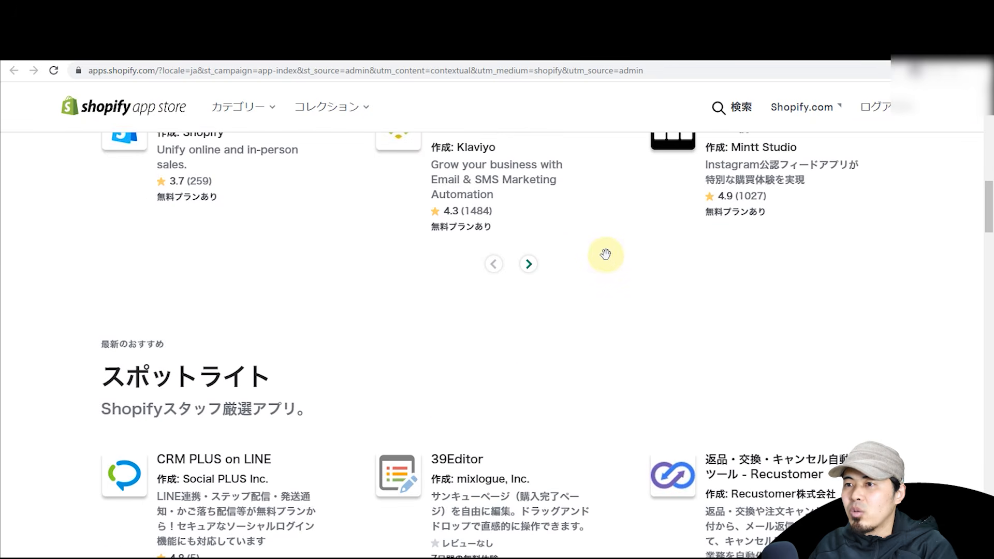
scroll(608, 256, "down", 2)
scroll(607, 253, "up", 12)
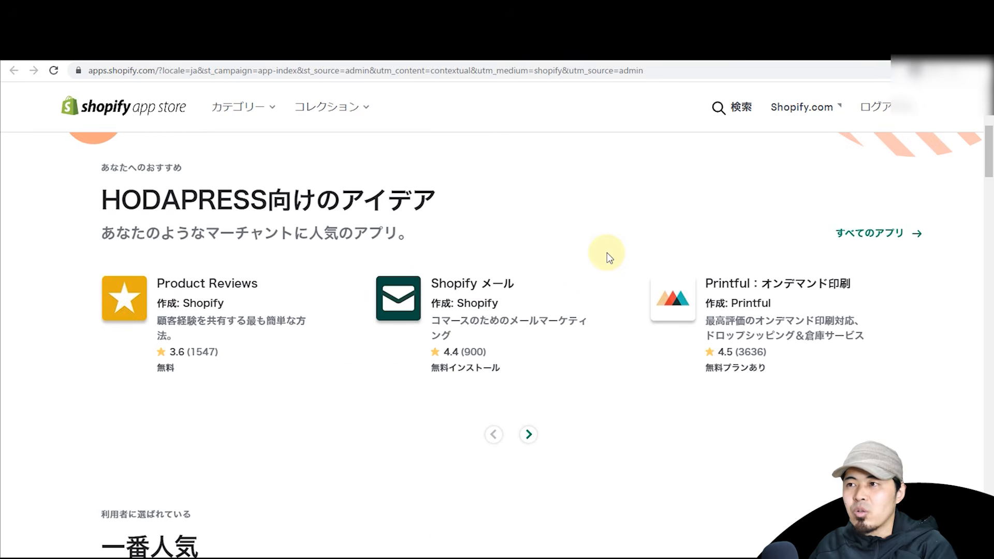
left_click(528, 435)
left_click(493, 435)
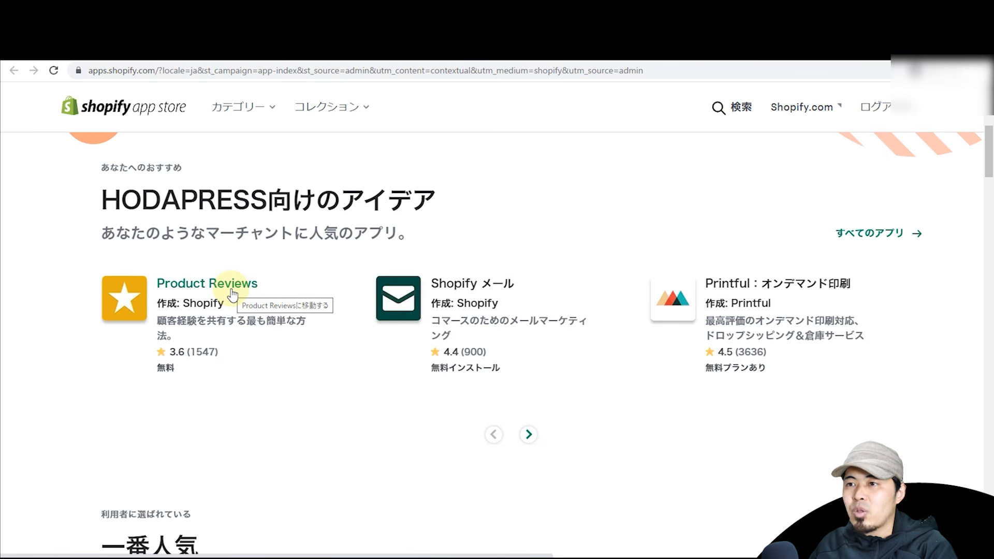
scroll(417, 389, "down", 4)
scroll(422, 388, "up", 10)
scroll(421, 378, "down", 4)
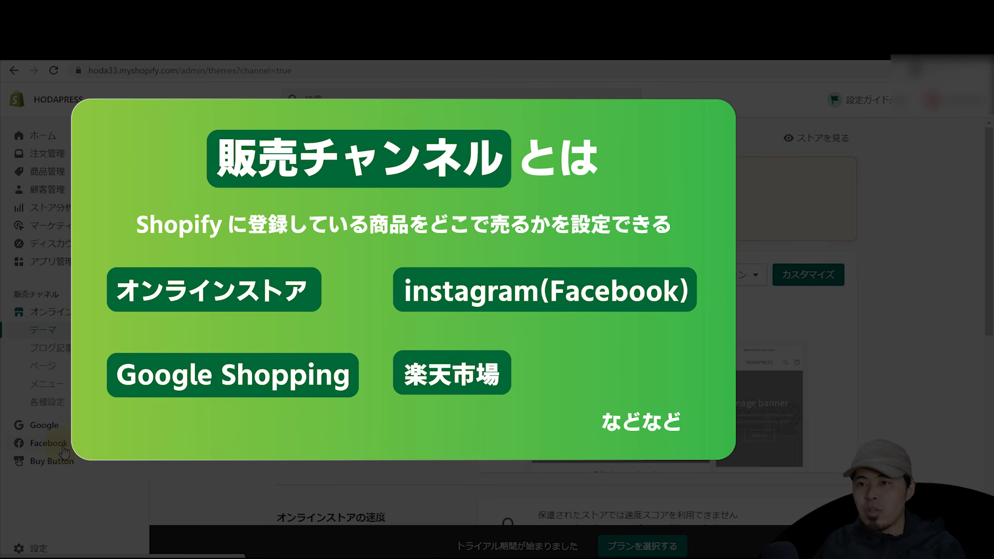
left_click(57, 427)
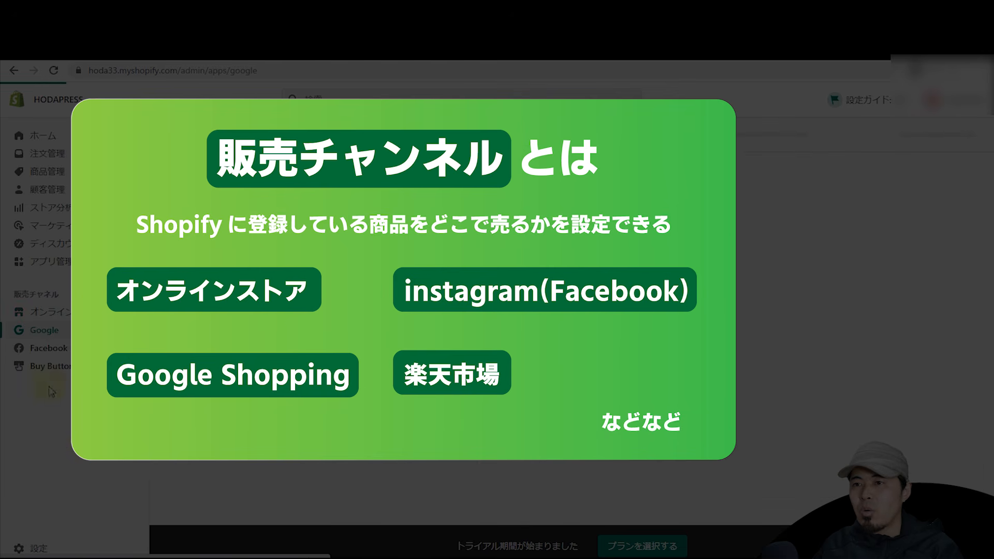
left_click(60, 347)
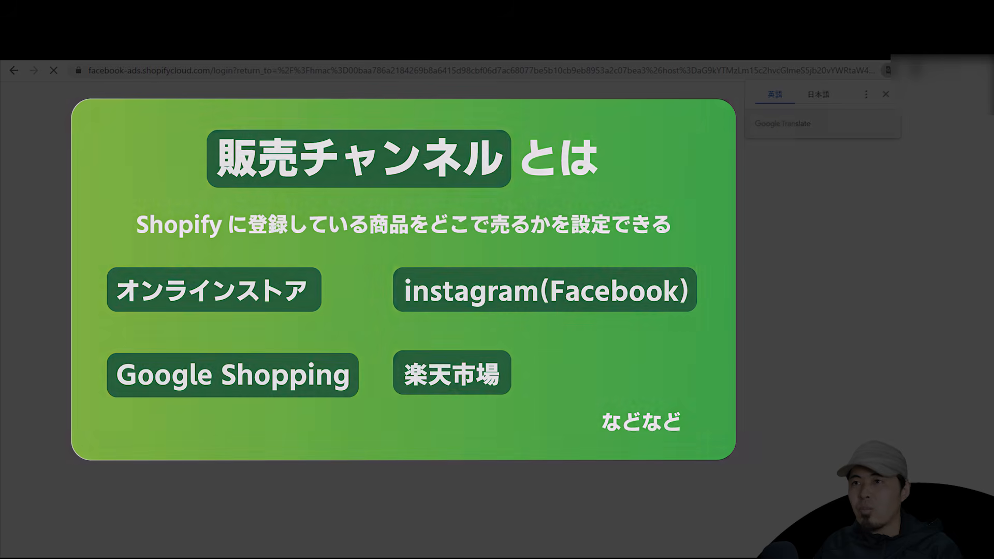
left_click(122, 67)
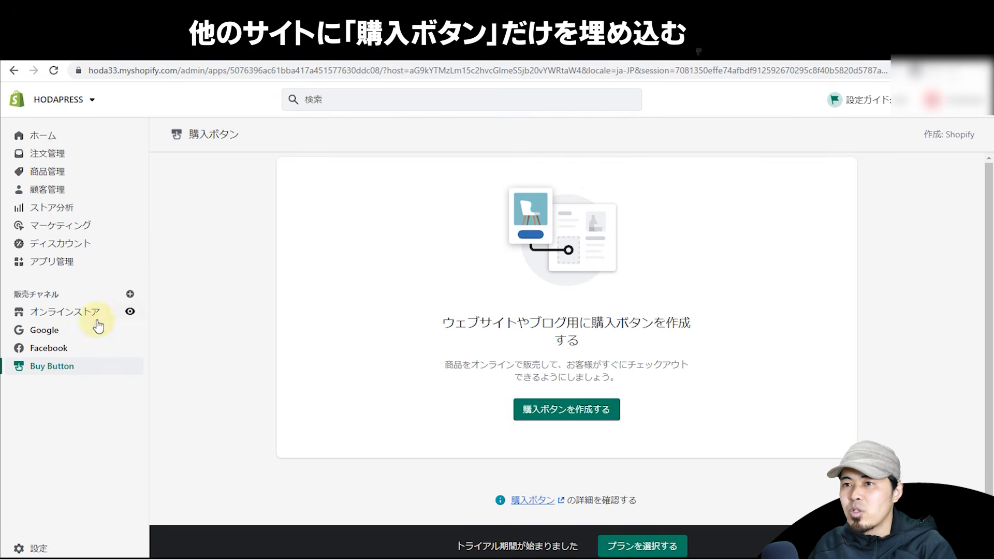
left_click(79, 315)
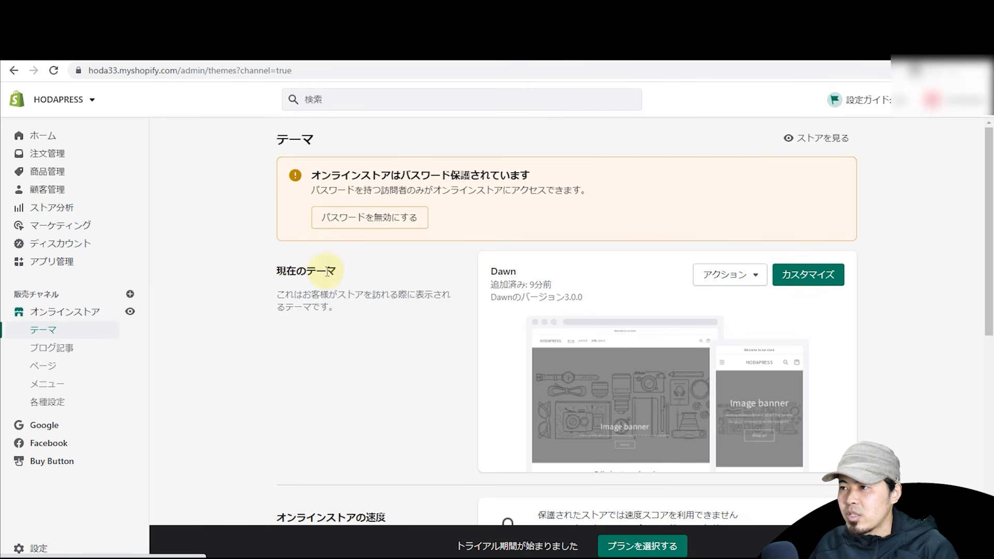
Step: Preview the live HODAPRESS storefront in a new tab and scroll through it
scroll(395, 270, "down", 2)
scroll(395, 270, "up", 2)
scroll(394, 270, "down", 2)
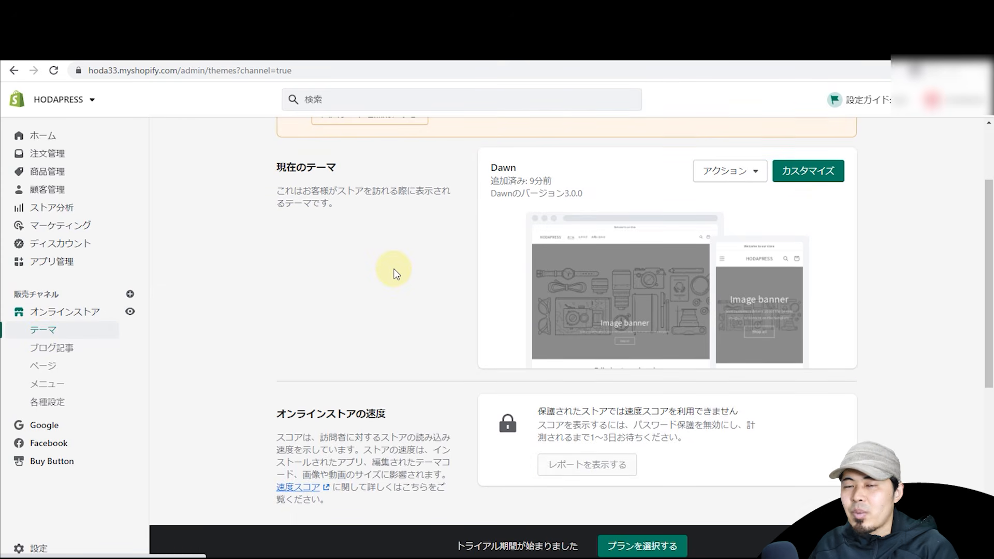
left_click(130, 312)
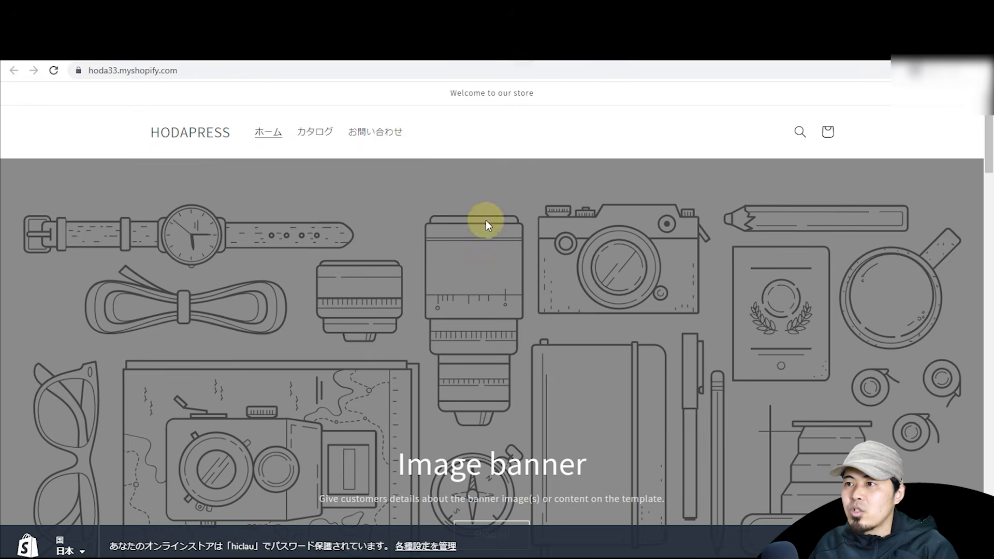
left_click_drag(986, 132, 943, 104)
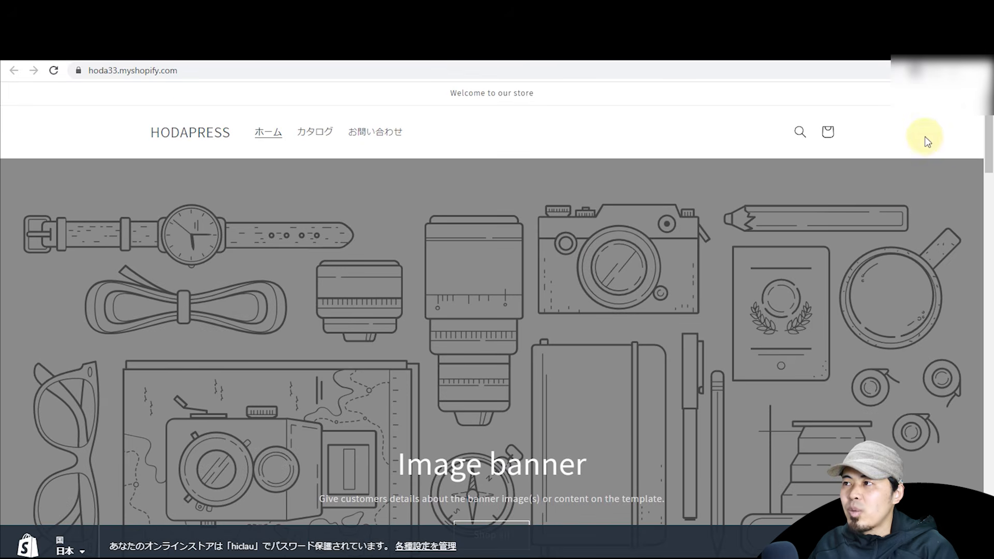
left_click_drag(973, 151, 959, 462)
left_click(911, 276)
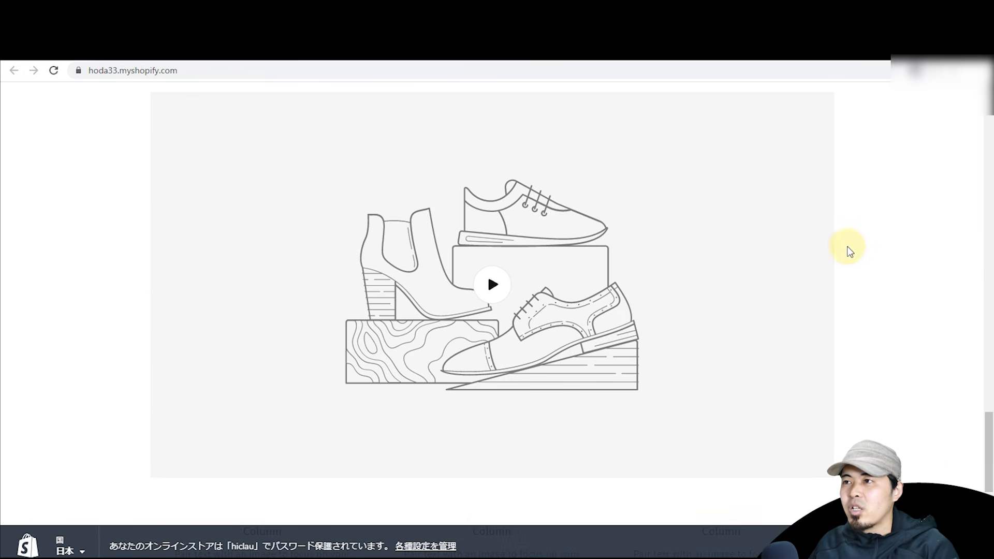
Step: Close the storefront tab and go to the ブログ記事 blog posts page
key("ctrl+w")
scroll(652, 237, "down", 5)
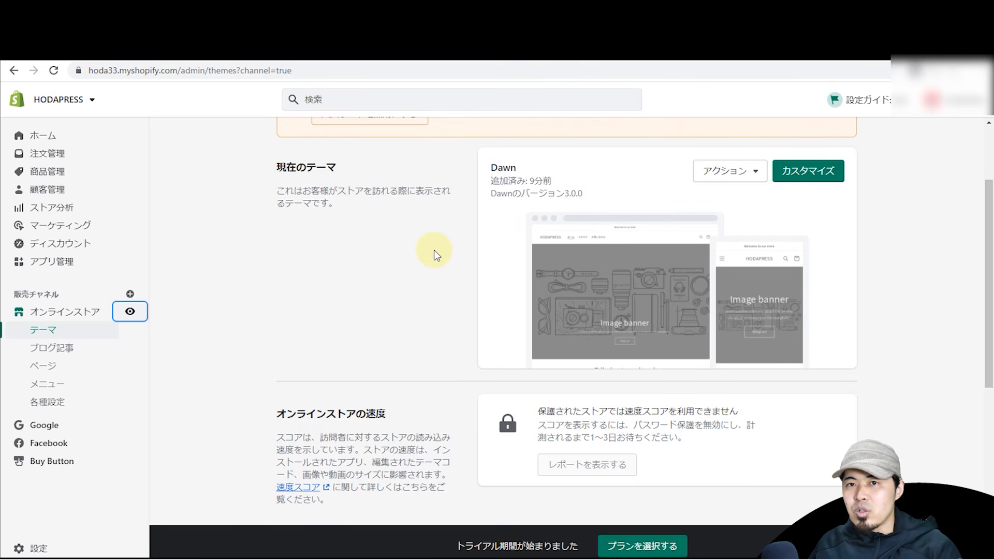
left_click(104, 351)
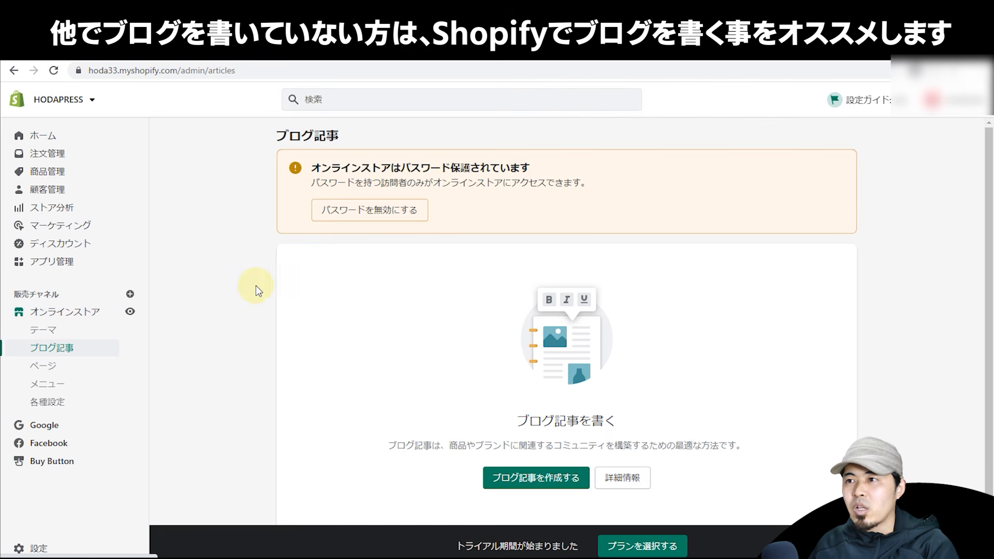
Step: Scroll down the empty ブログ記事 blog posts page
scroll(308, 285, "down", 1)
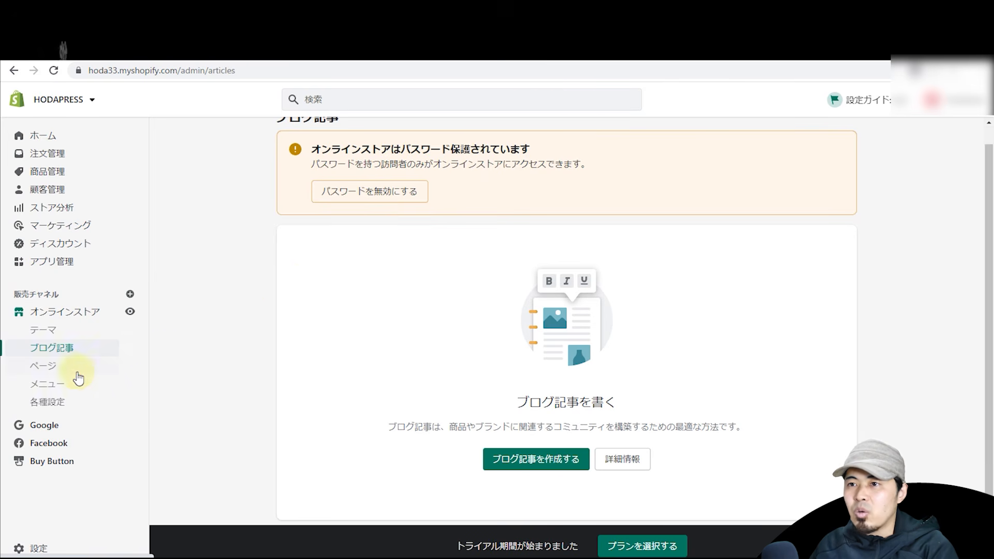
Step: Review the ページ pages list and the メニュー header and footer navigation menus
left_click(57, 366)
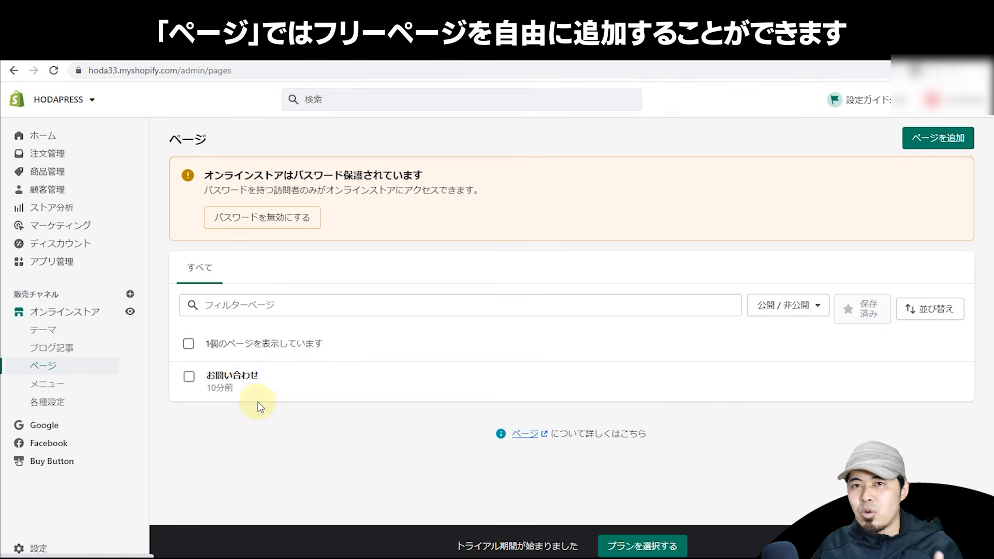
left_click(61, 383)
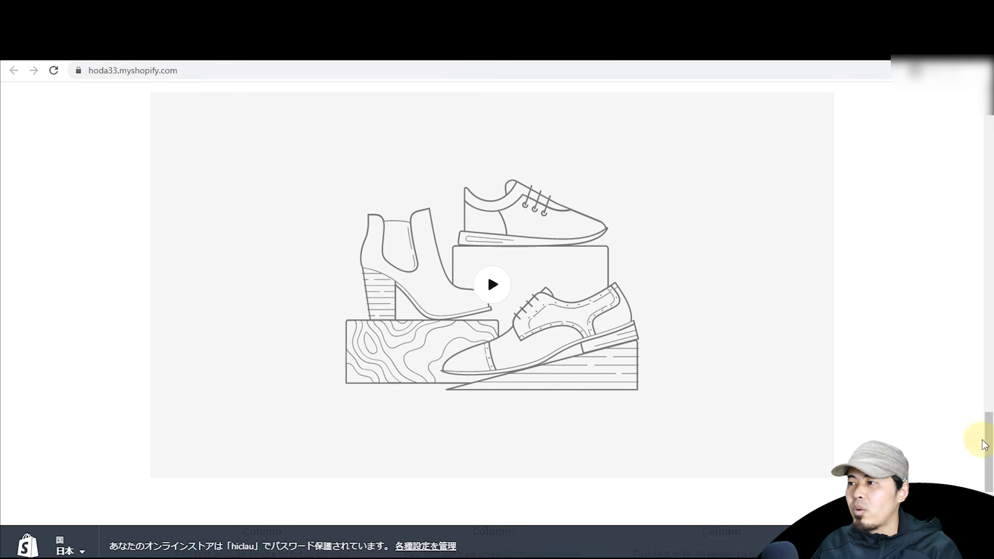
left_click(987, 449)
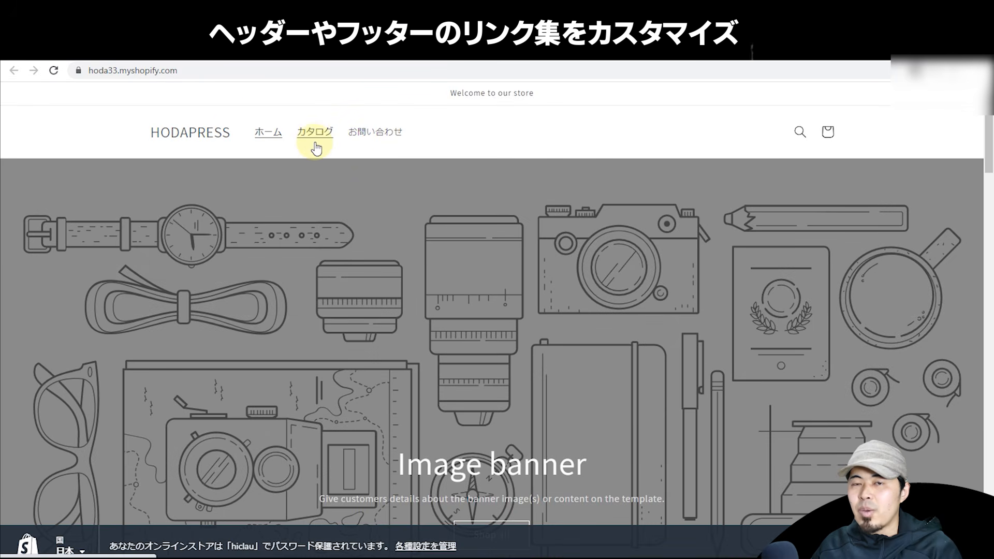
mouse_move(988, 131)
left_mouse_down()
mouse_move(988, 517)
mouse_move(983, 132)
left_mouse_up()
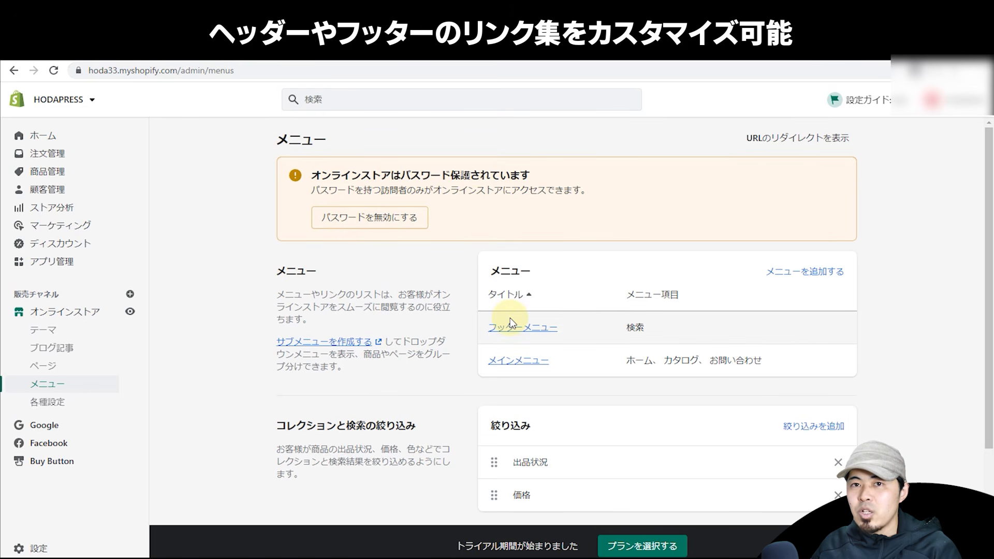
scroll(510, 319, "down", 2)
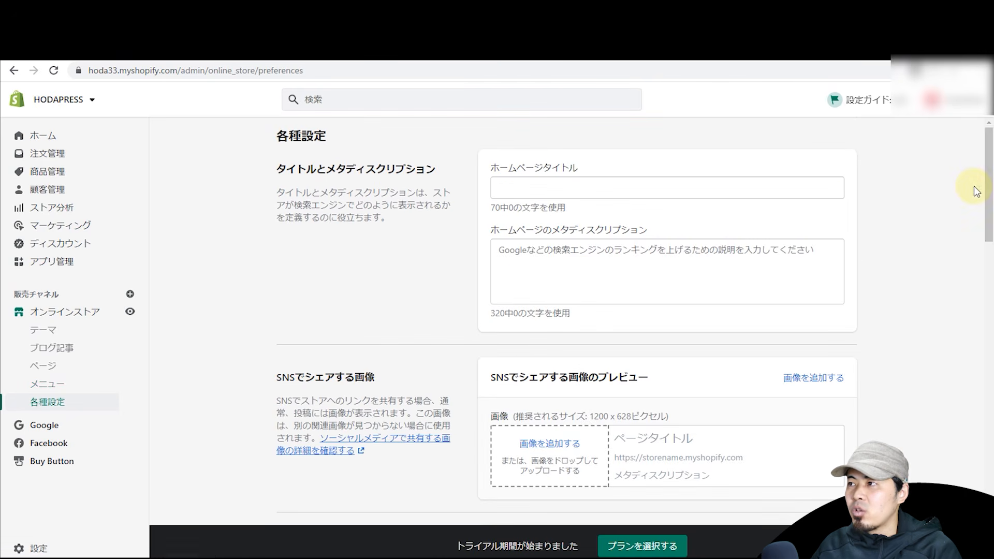
Step: Scroll Preferences down to password protection, then switch to the storefront tab
left_click_drag(985, 180, 985, 299)
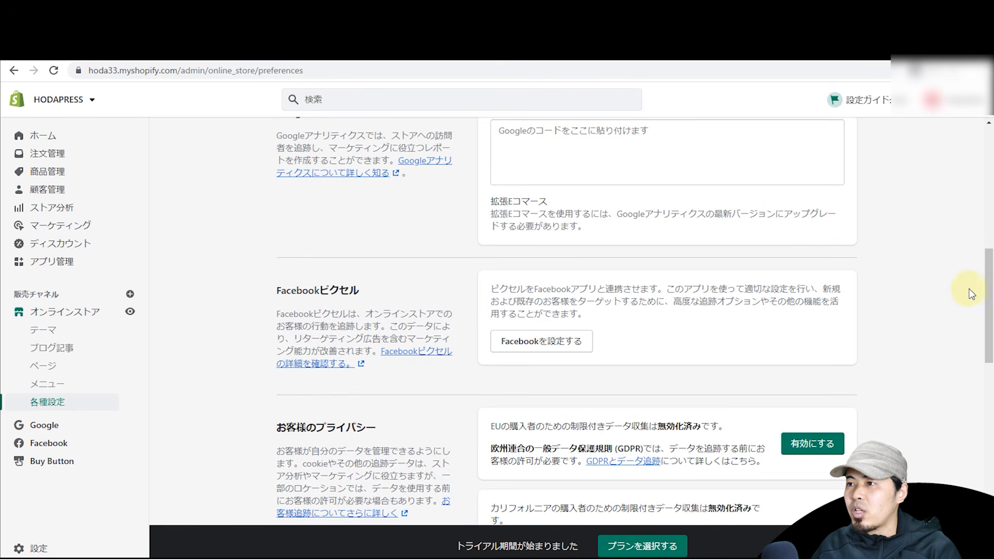
left_click_drag(989, 312, 982, 449)
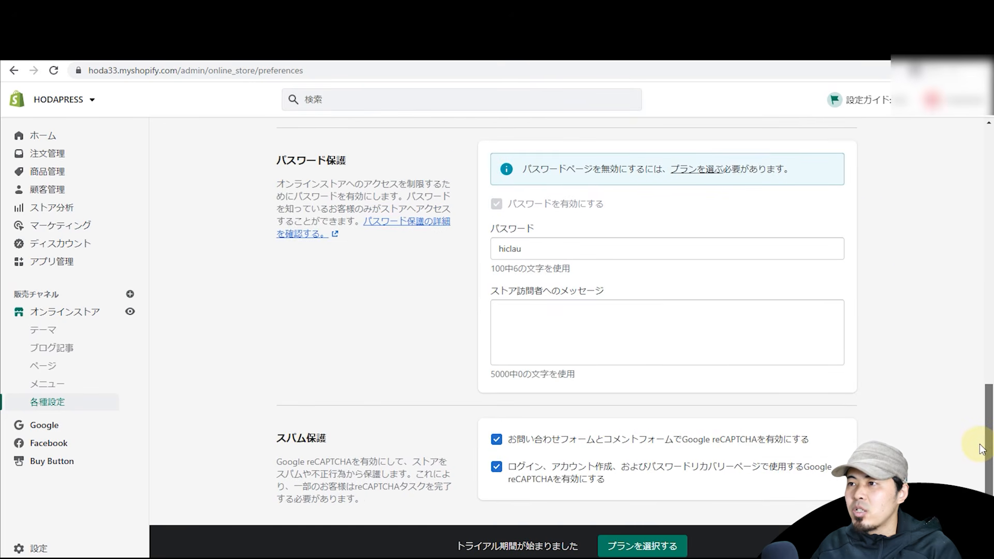
scroll(442, 201, "up", 8)
scroll(598, 261, "down", 8)
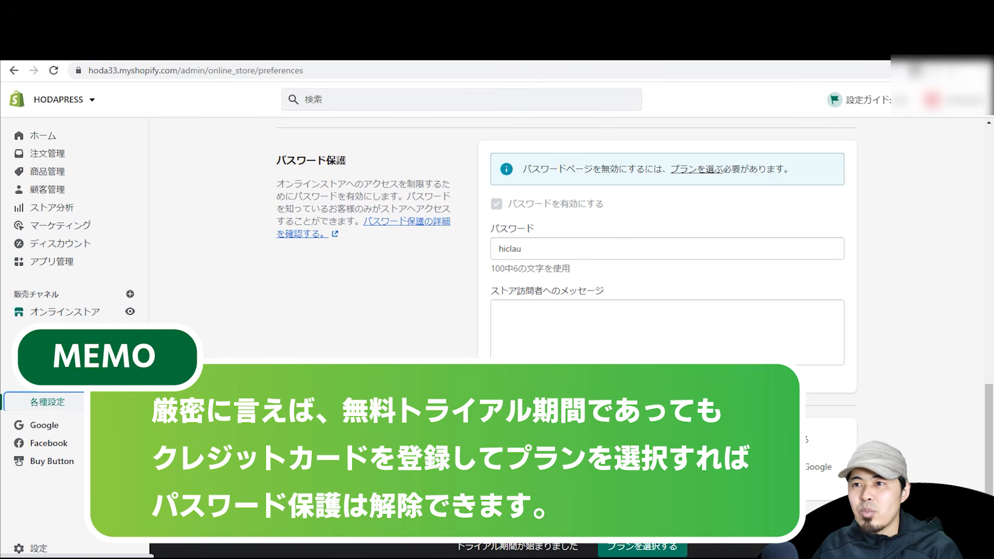
left_click(612, 47)
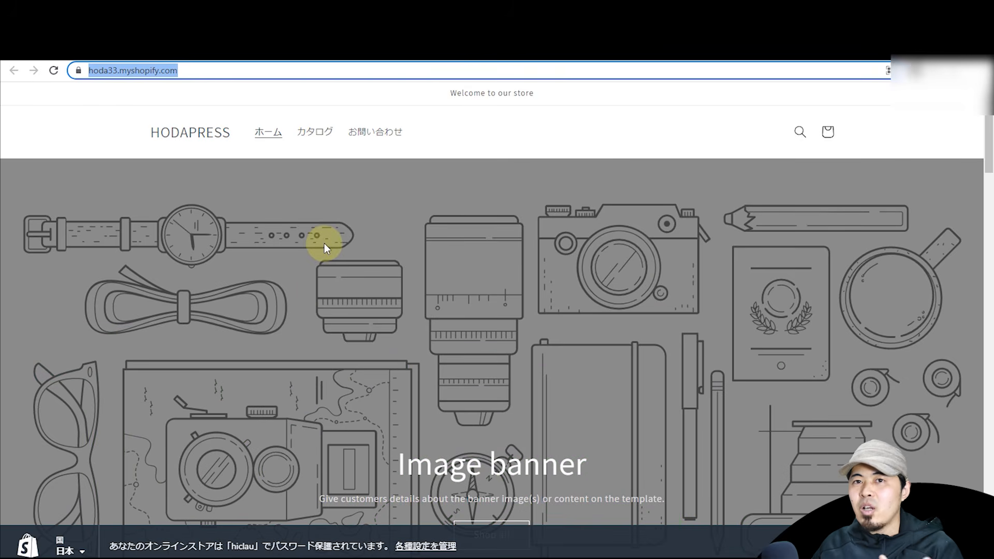
Step: Copy the store URL and view it in a full-screen private window
triple_click(220, 71)
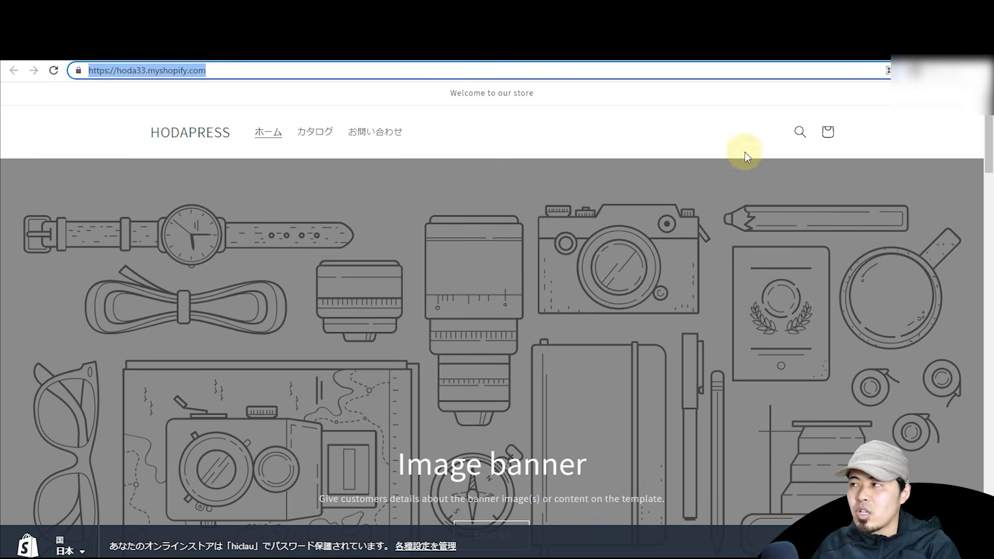
left_click(611, 47)
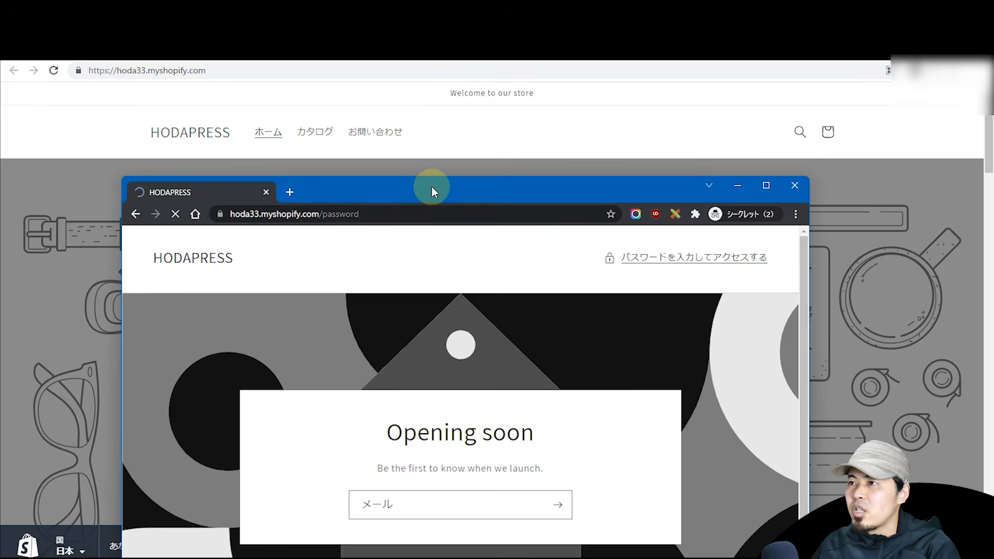
double_click(432, 187)
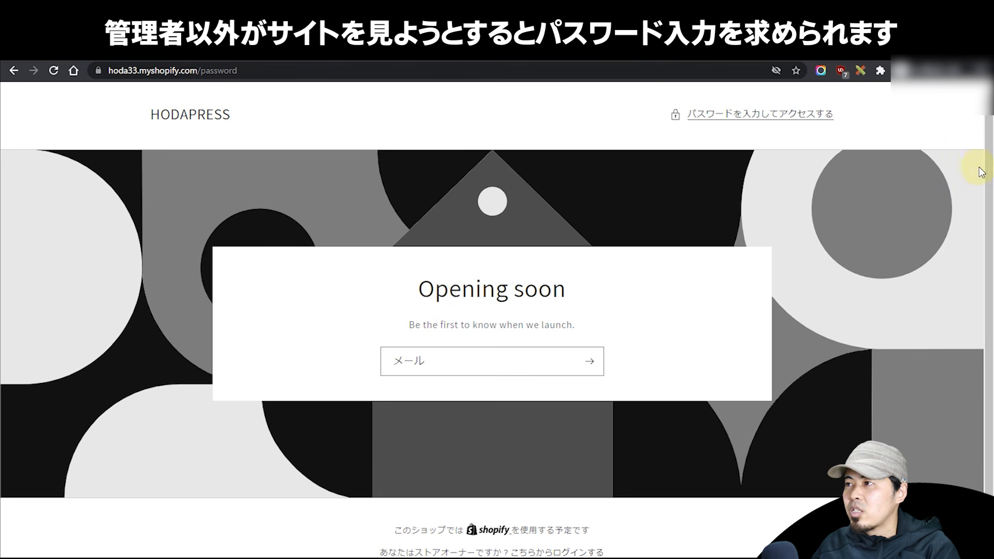
scroll(987, 214, "down", 1)
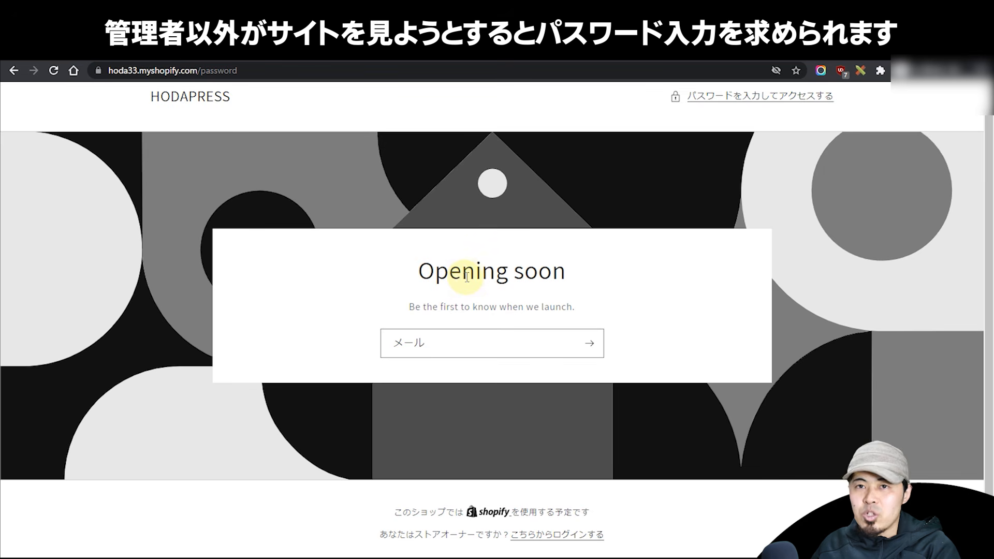
scroll(505, 328, "up", 1)
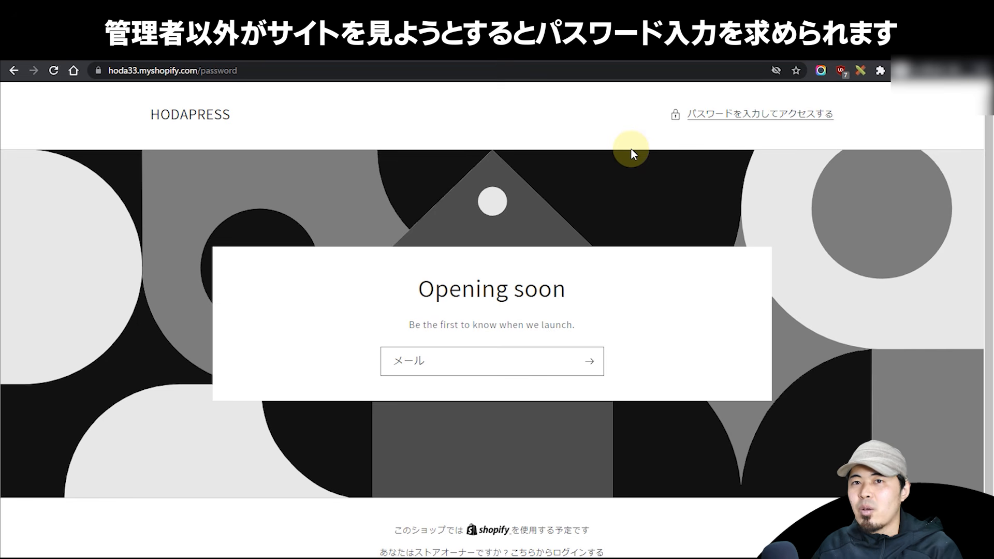
Step: Open the store's password entry page privately, then move the window aside
left_click_drag(492, 52, 419, 64)
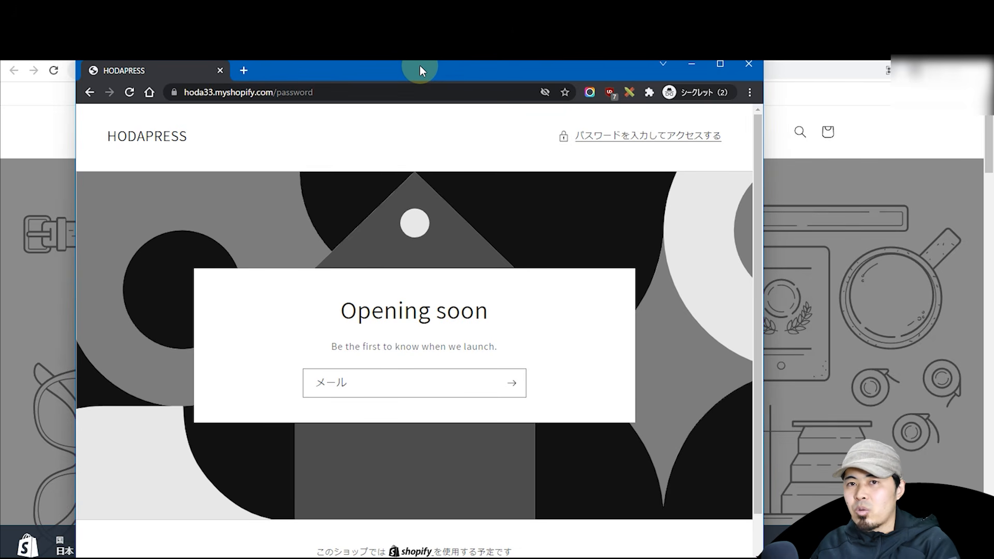
double_click(419, 64)
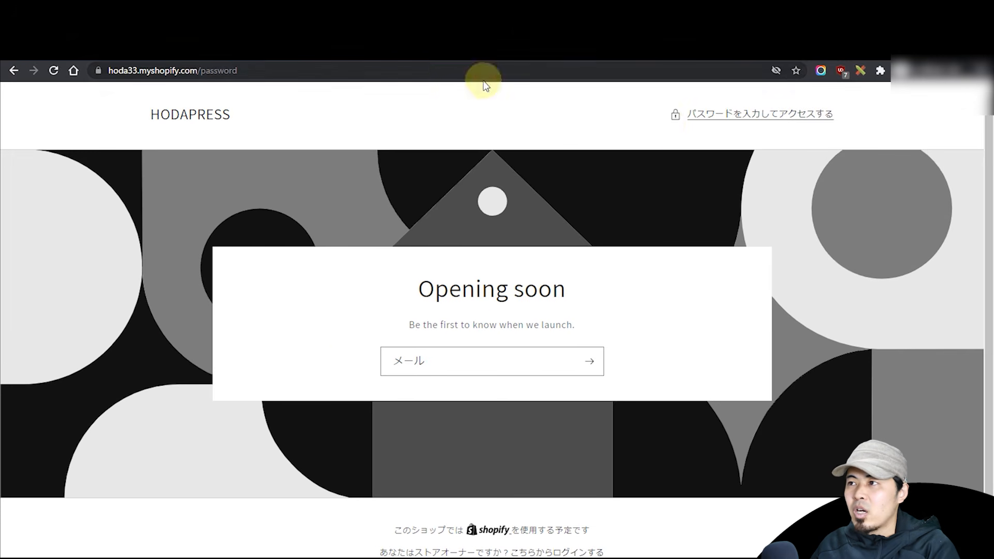
left_click(712, 123)
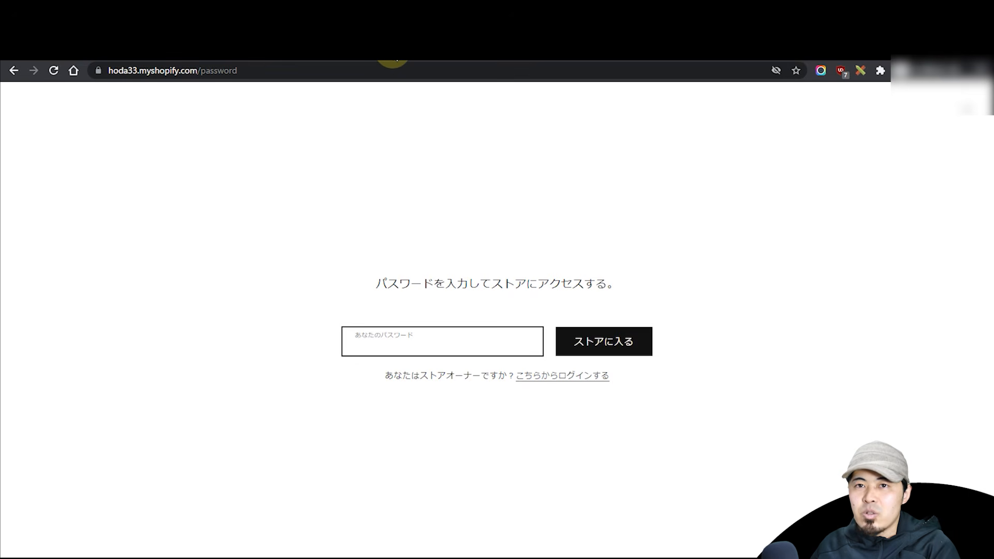
double_click(392, 59)
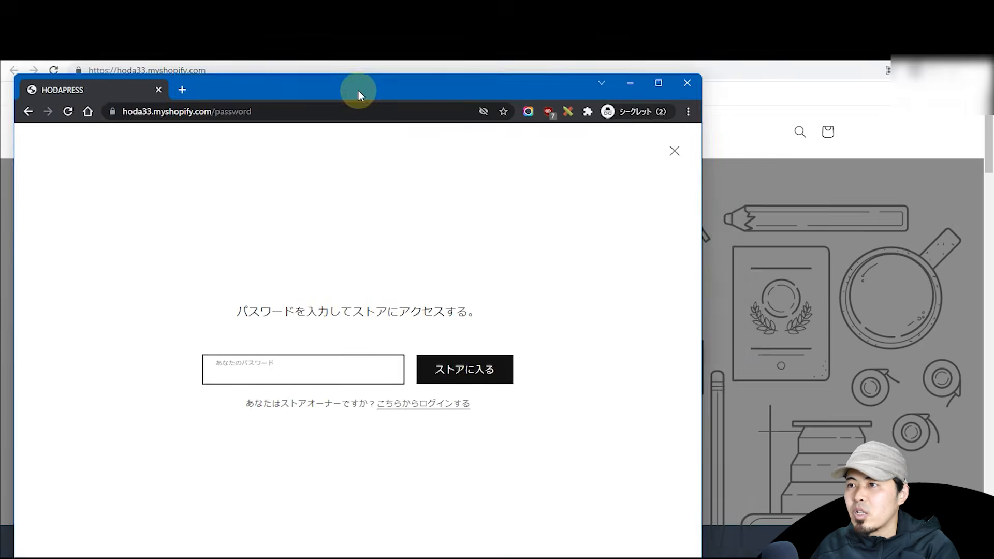
left_click_drag(360, 96, 989, 98)
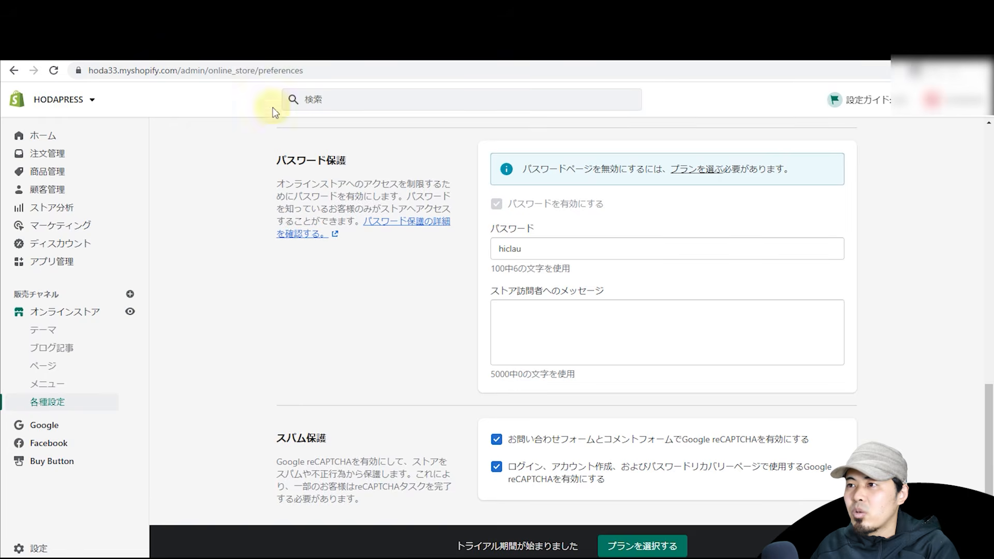
Step: Copy the store password from Preferences and use it to enter the storefront privately
double_click(539, 250)
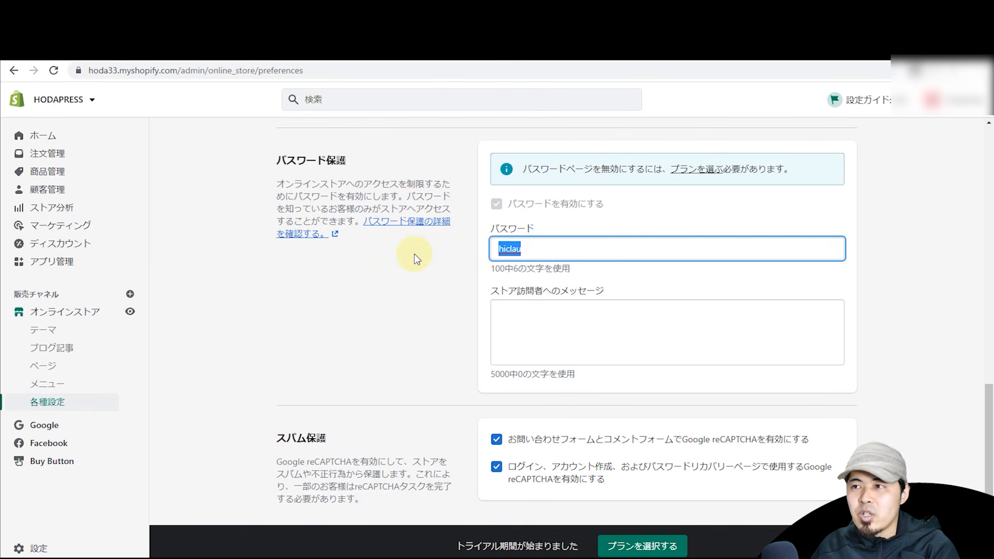
left_click_drag(990, 156, 356, 138)
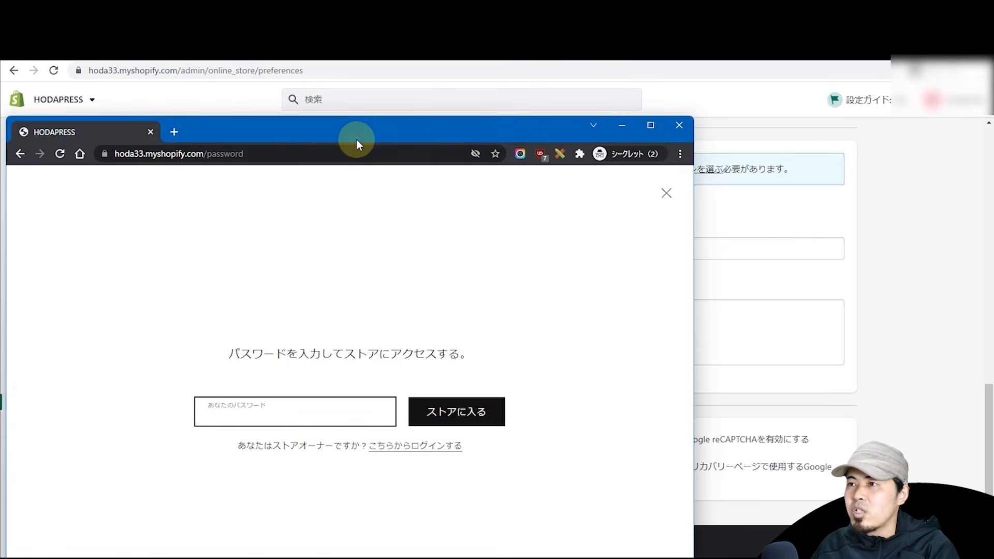
double_click(356, 139)
left_click(439, 329)
key("ctrl+v")
left_click(599, 346)
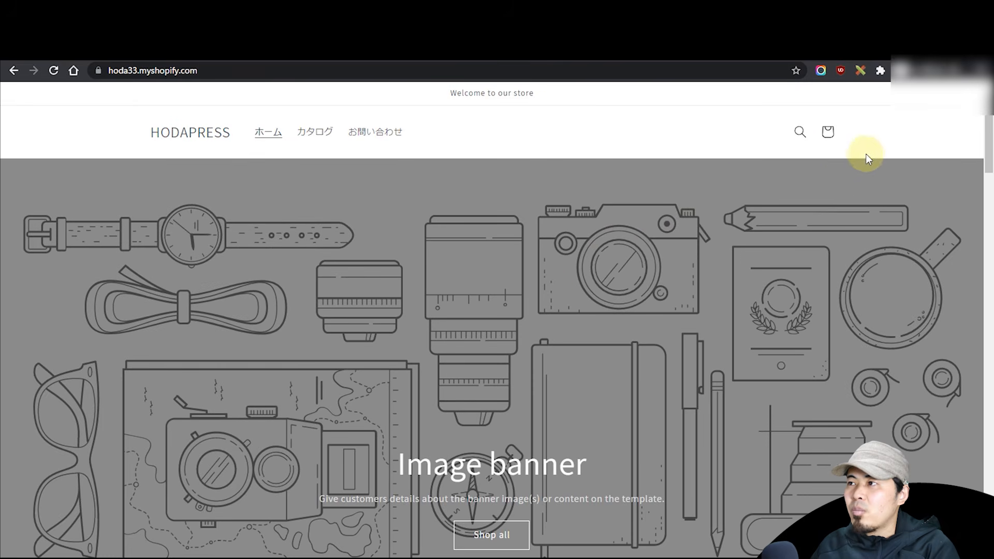
Step: Move the private window aside and point out the store password in the admin settings
left_click_drag(990, 151, 949, 157)
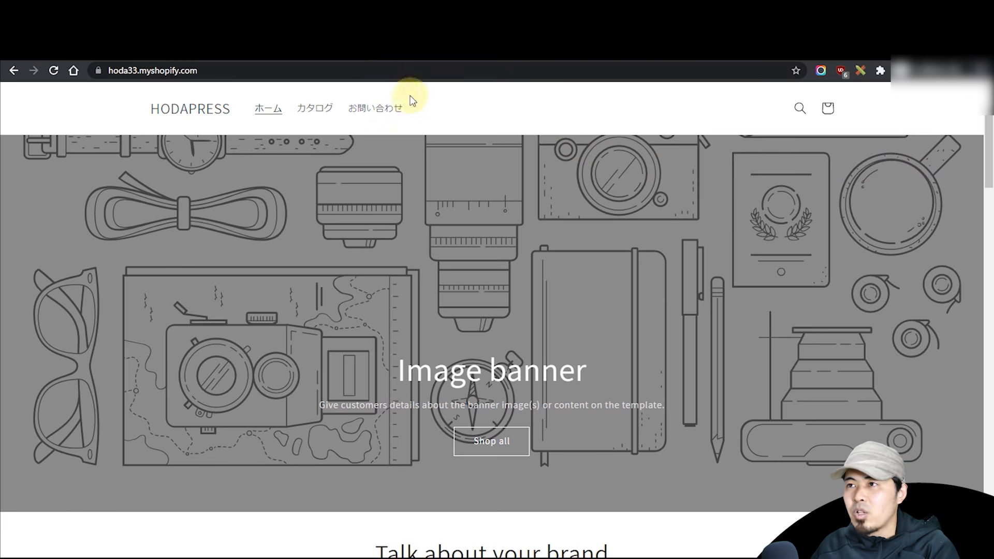
left_click_drag(395, 8, 738, 0)
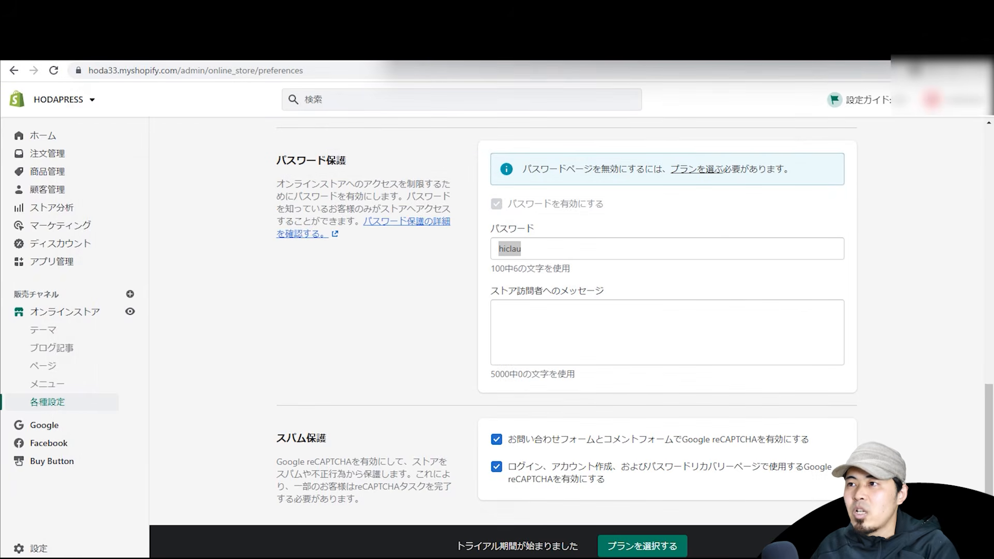
left_click_drag(777, 0, 724, 0)
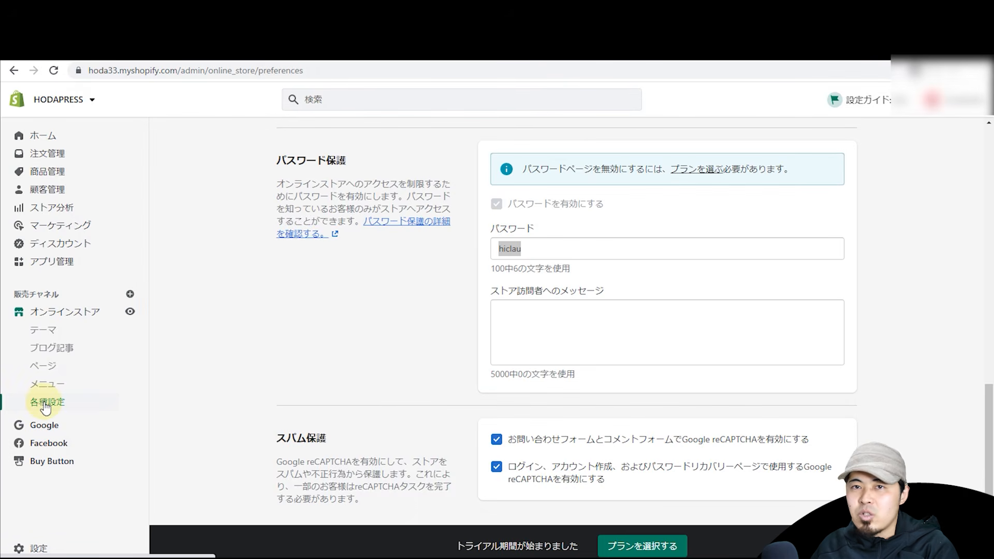
left_click(516, 254)
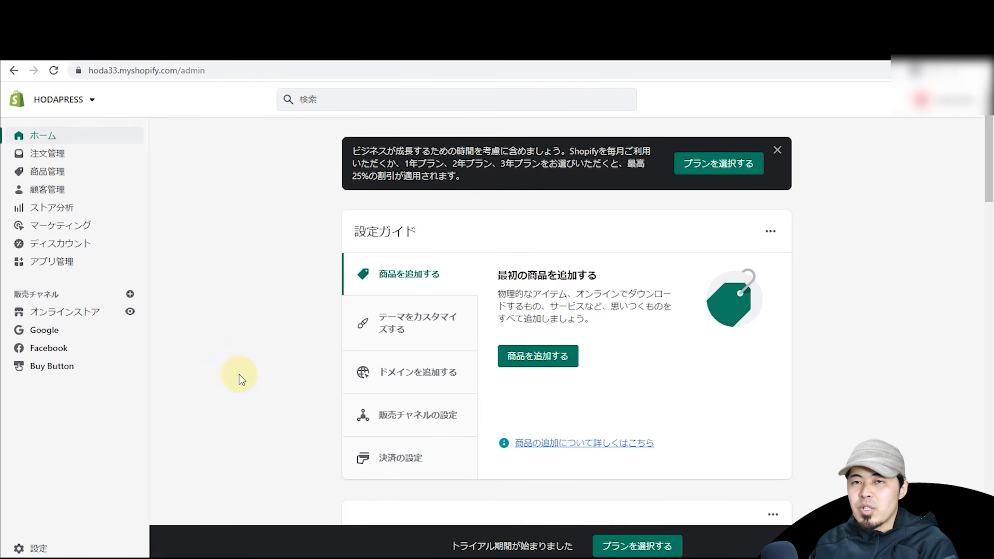
left_click(36, 549)
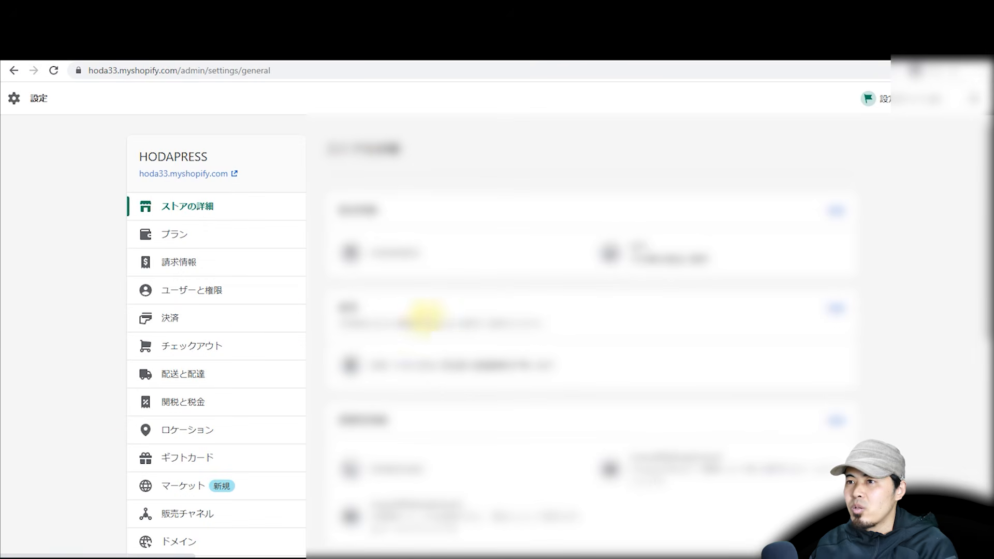
scroll(978, 249, "down", 2)
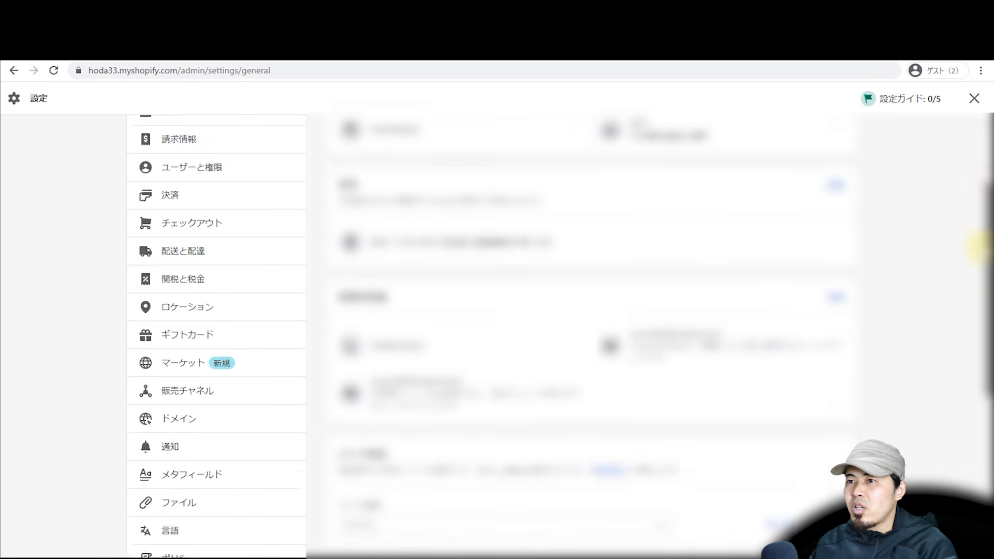
scroll(978, 248, "down", 2)
scroll(969, 343, "up", 5)
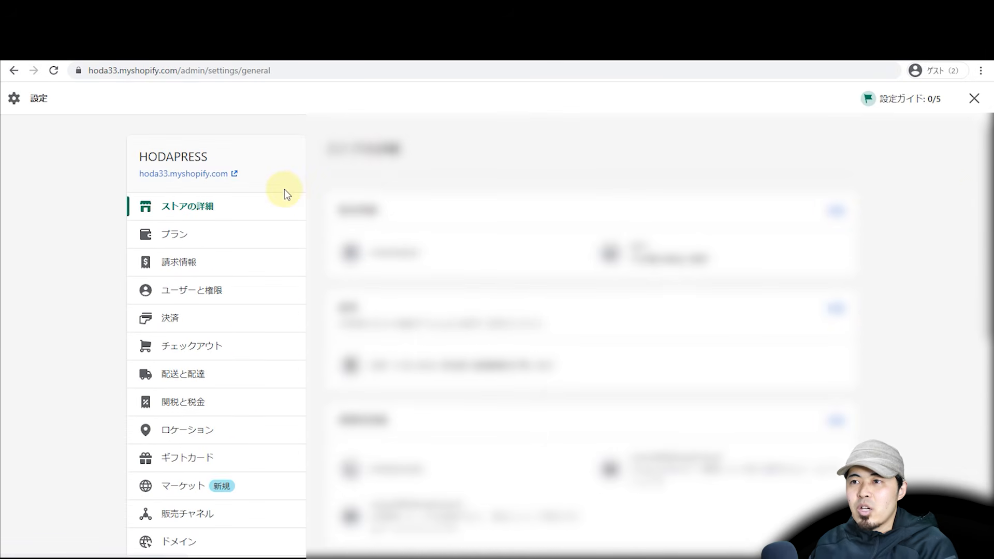
scroll(269, 244, "down", 2)
scroll(268, 246, "up", 2)
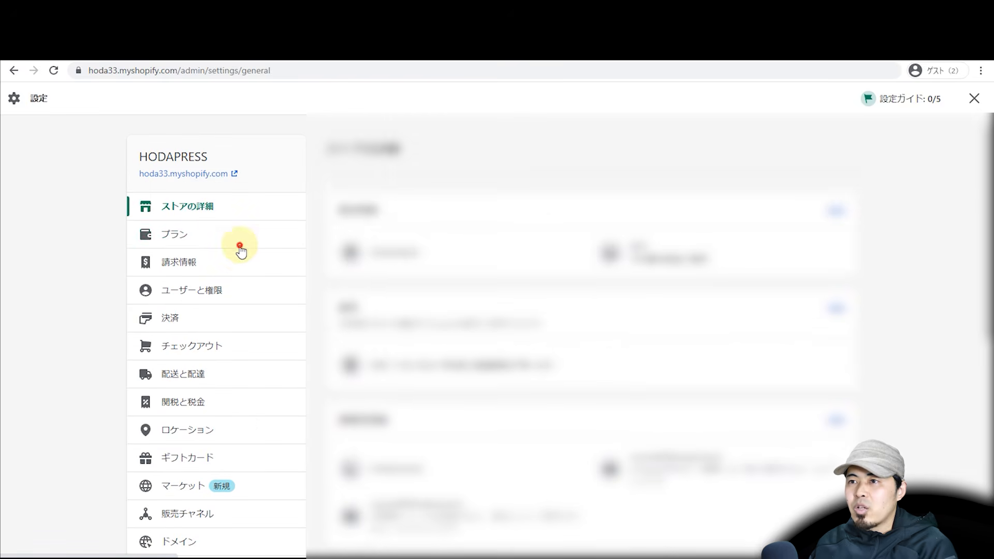
left_click(240, 245)
left_click(232, 258)
left_click(230, 299)
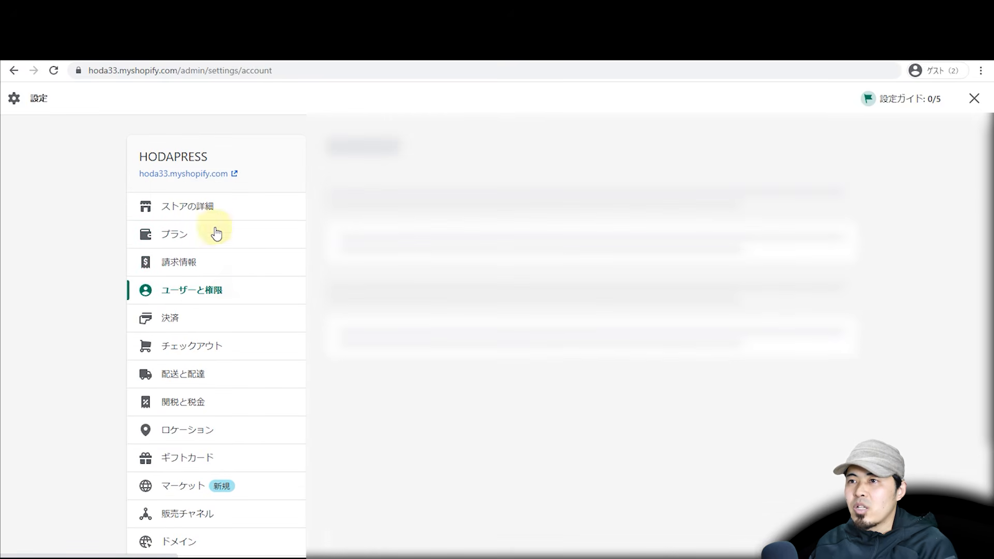
left_click(215, 211)
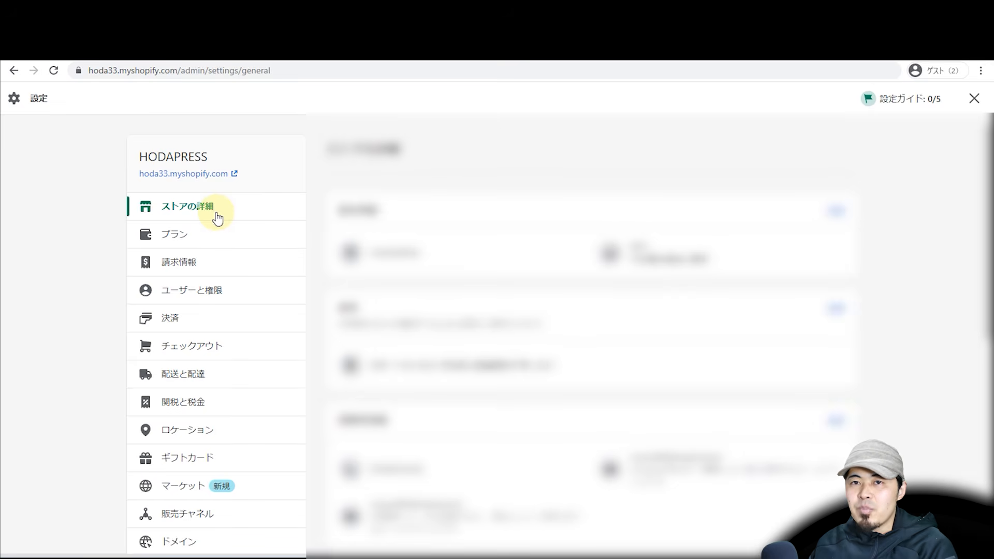
left_click_drag(987, 220, 965, 221)
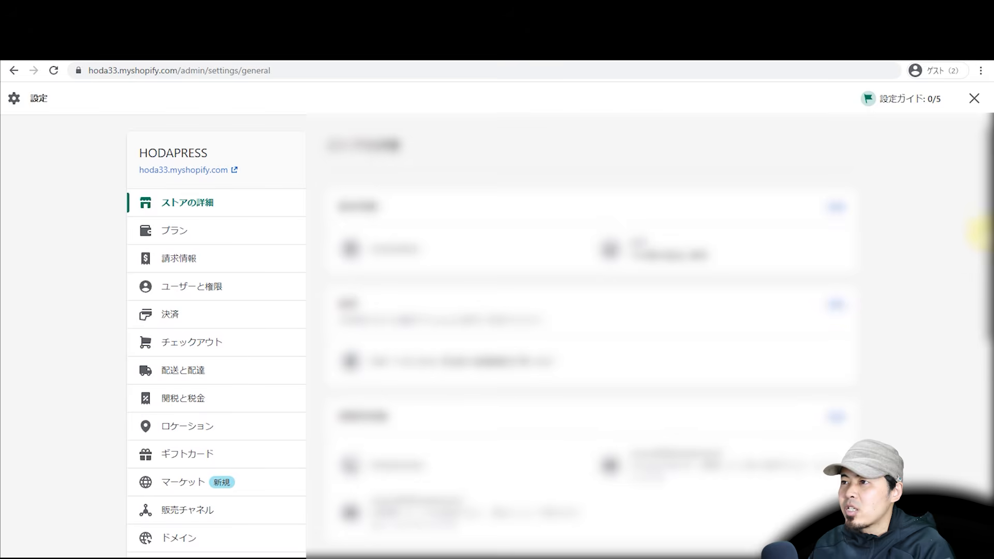
left_click_drag(981, 238, 955, 474)
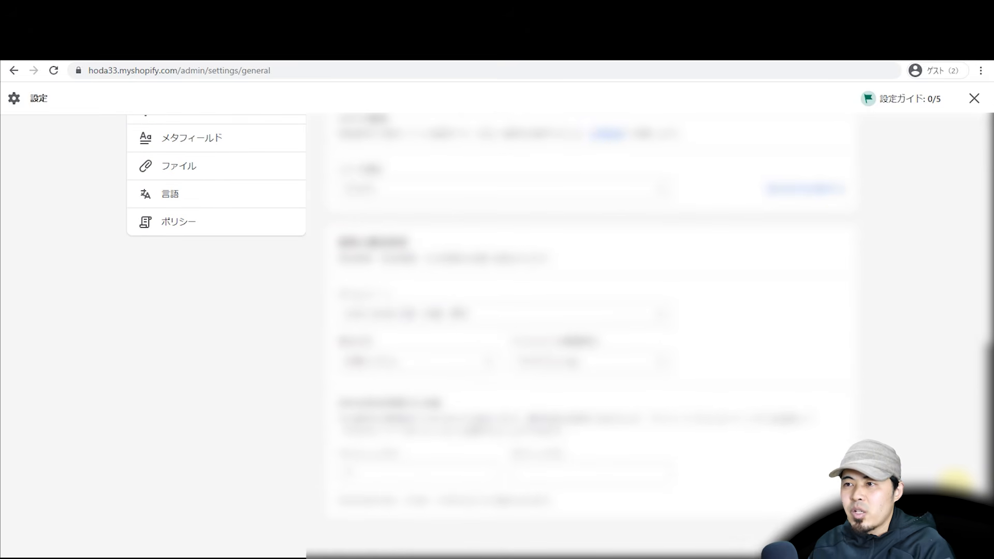
scroll(864, 283, "up", 2)
scroll(869, 282, "down", 2)
scroll(868, 282, "up", 8)
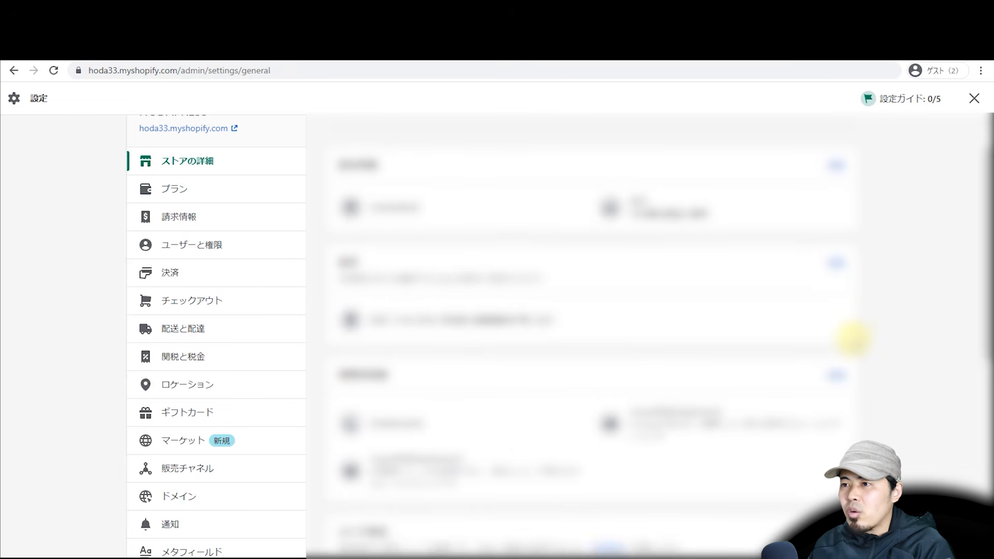
scroll(852, 337, "down", 8)
scroll(852, 337, "up", 4)
scroll(851, 337, "down", 4)
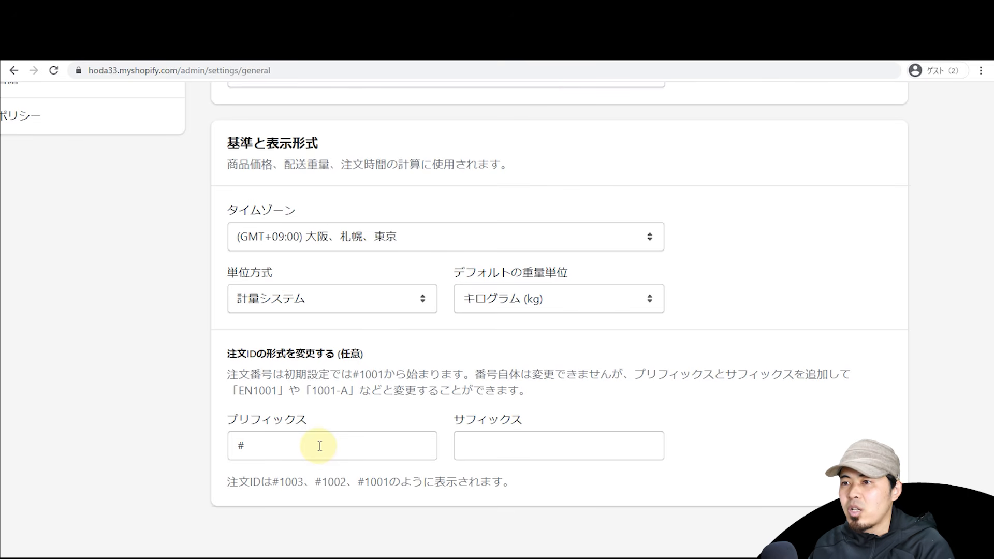
double_click(364, 373)
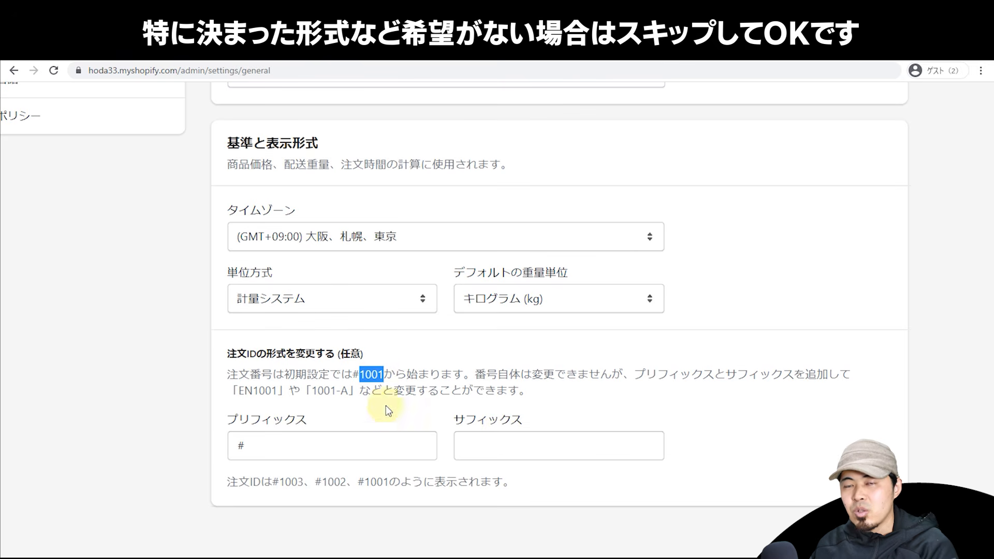
Step: Try HODA, then B, as the order ID suffix, then leave the suffix empty
left_click(479, 446)
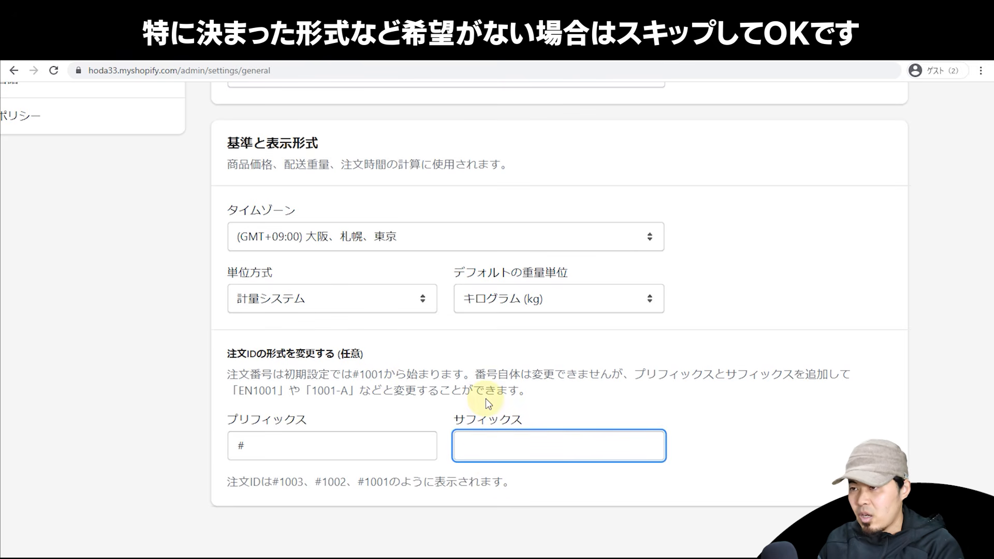
type("HODA")
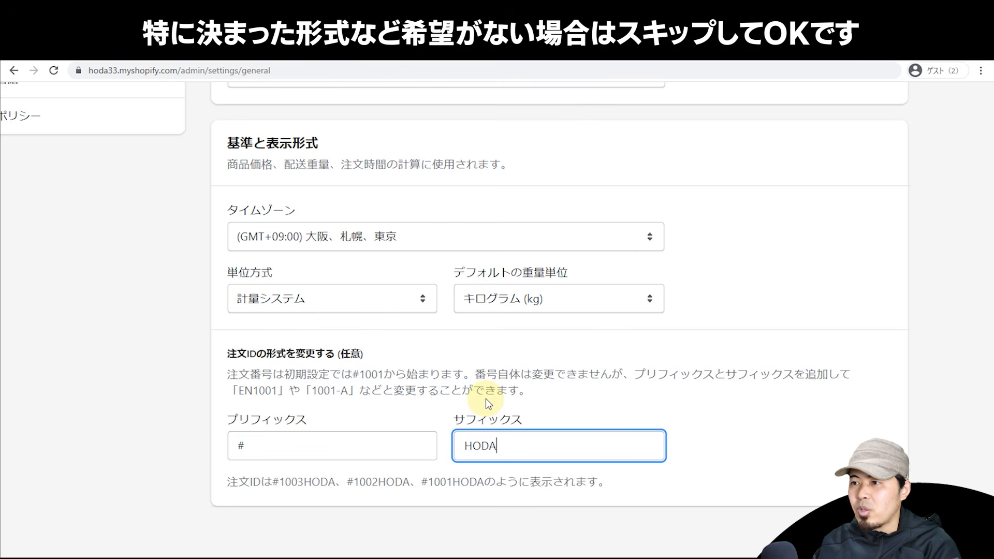
left_click(551, 380)
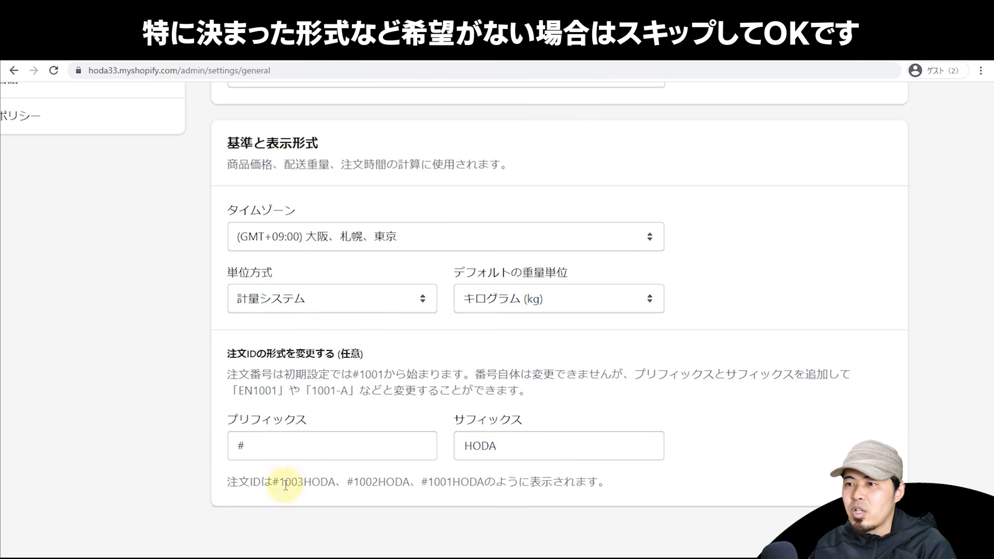
double_click(279, 482)
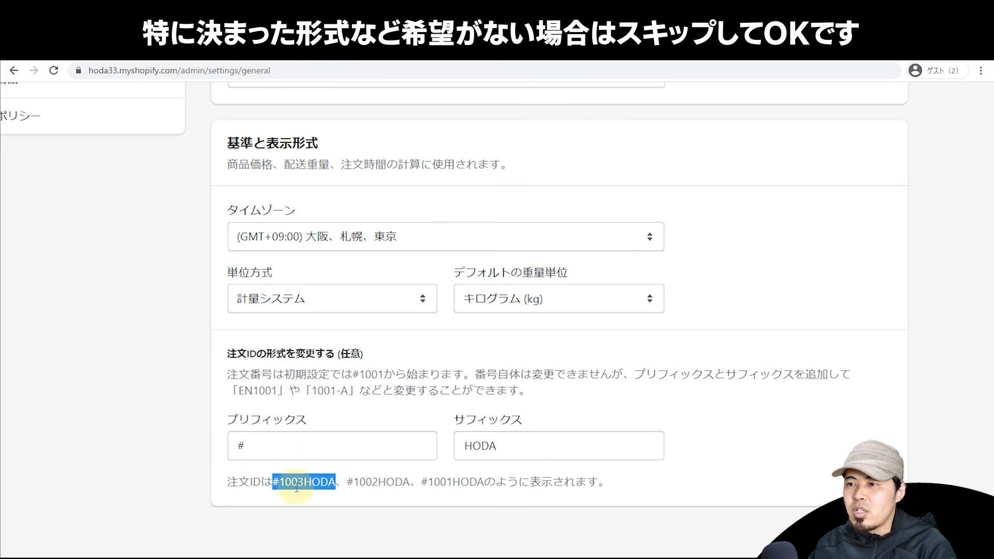
left_click(362, 480)
double_click(372, 481)
double_click(434, 485)
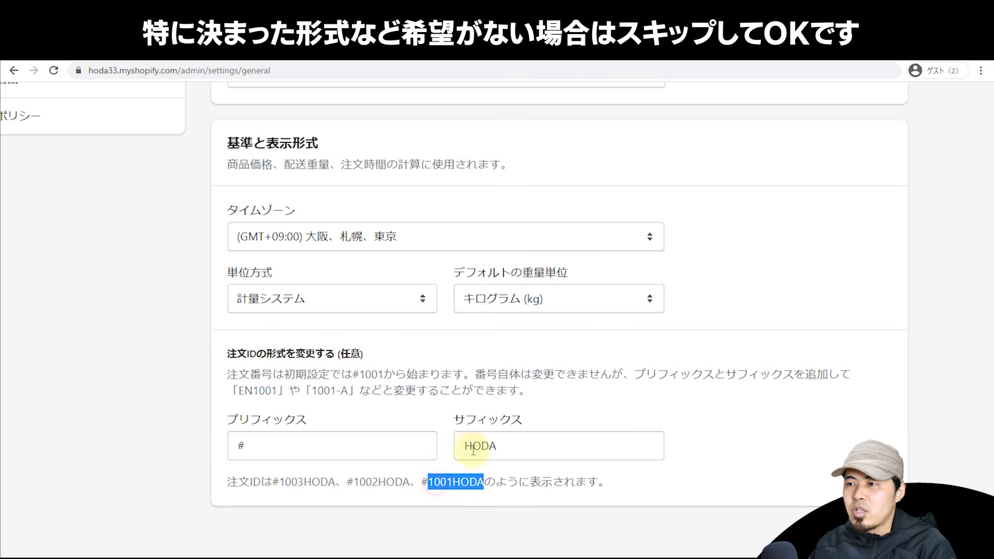
double_click(473, 449)
key("BackSpace")
type("B")
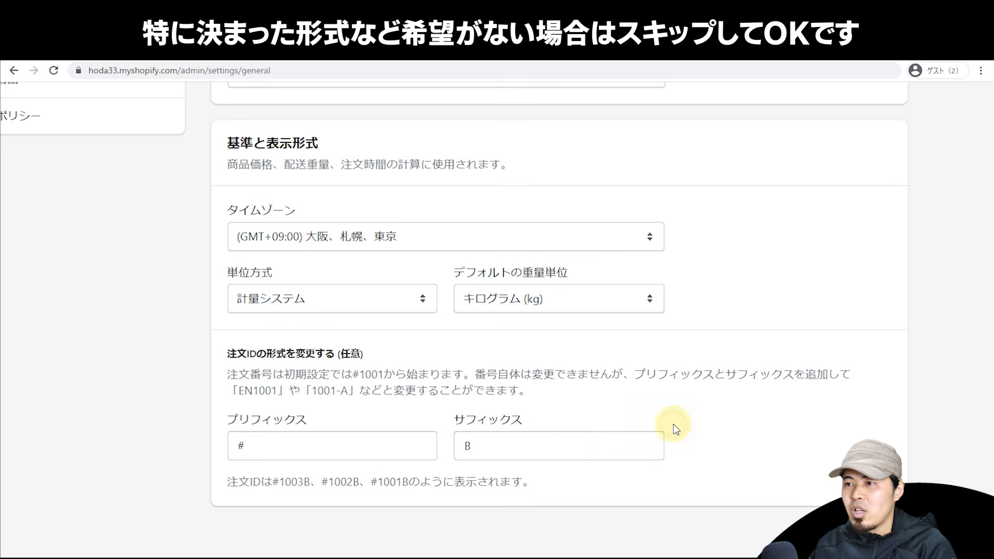
left_click(590, 451)
key("BackSpace")
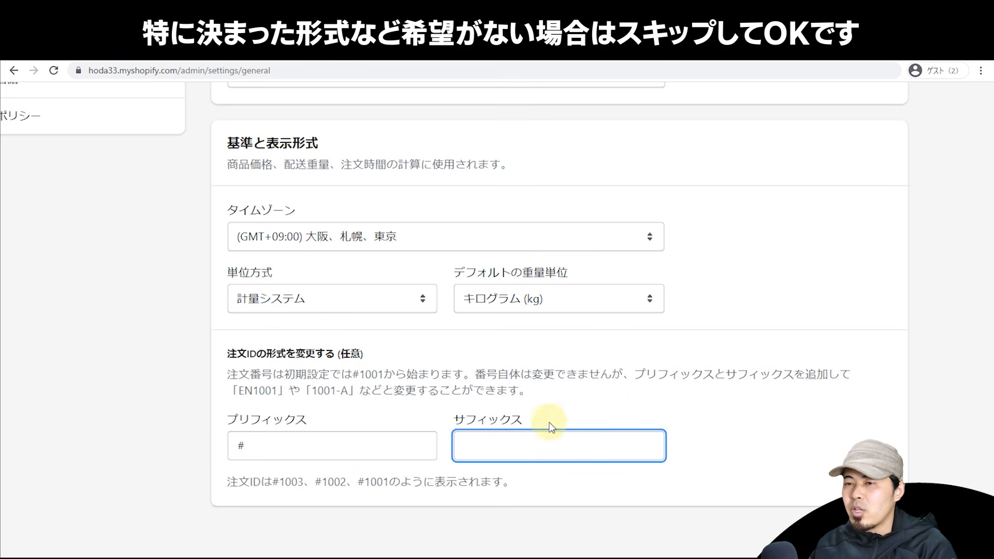
Step: Try HO as the order ID prefix, then restore the default # prefix
left_click_drag(284, 445, 160, 455)
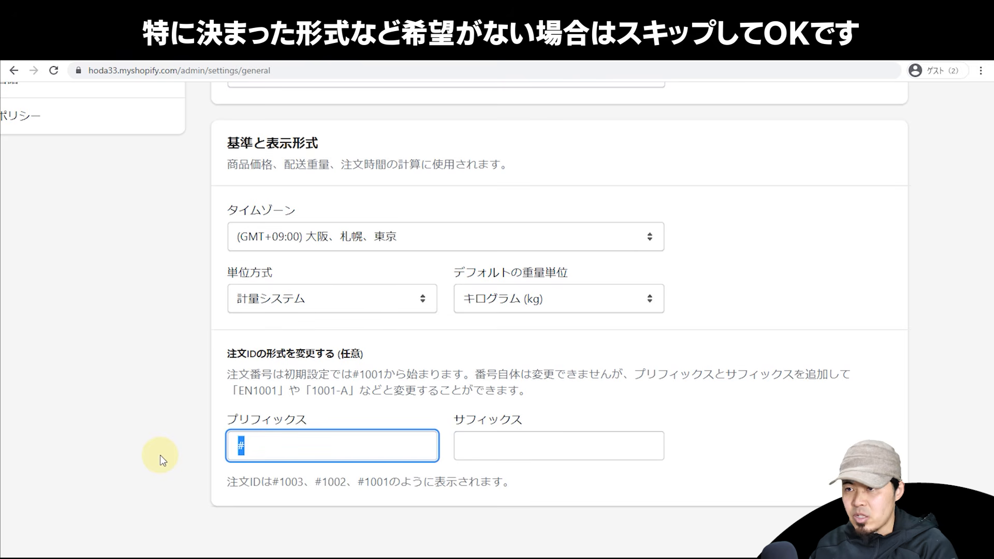
type("HO")
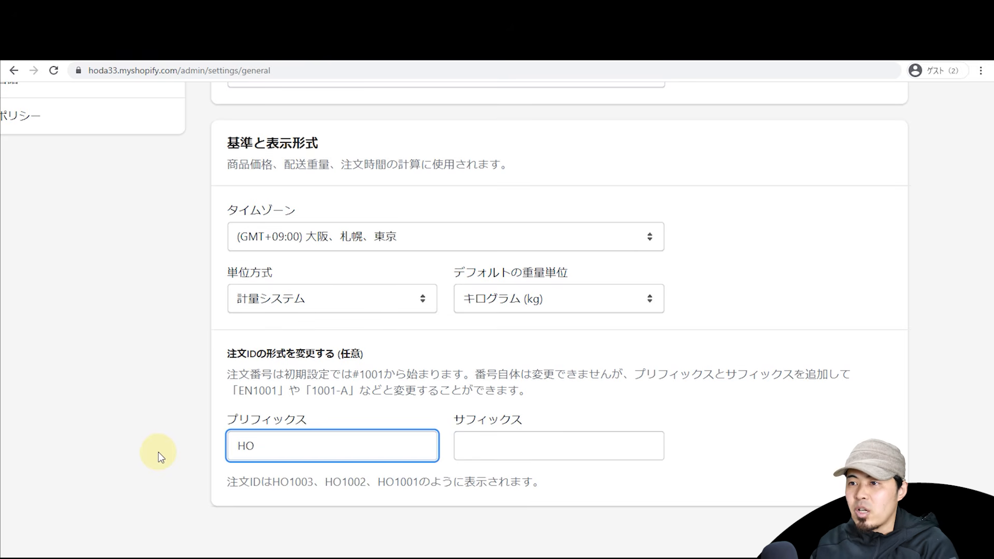
left_click_drag(273, 483, 325, 483)
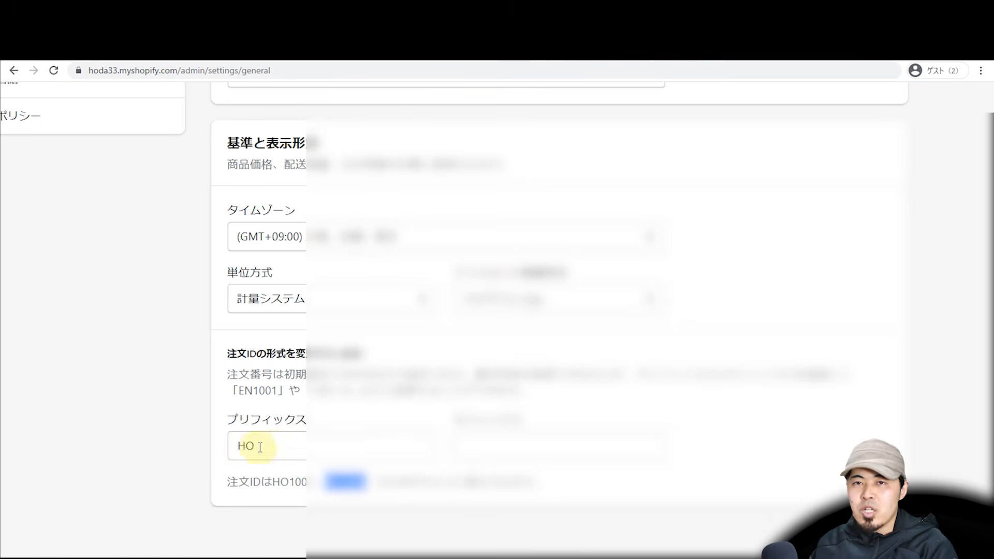
left_click_drag(260, 447, 102, 432)
type("#")
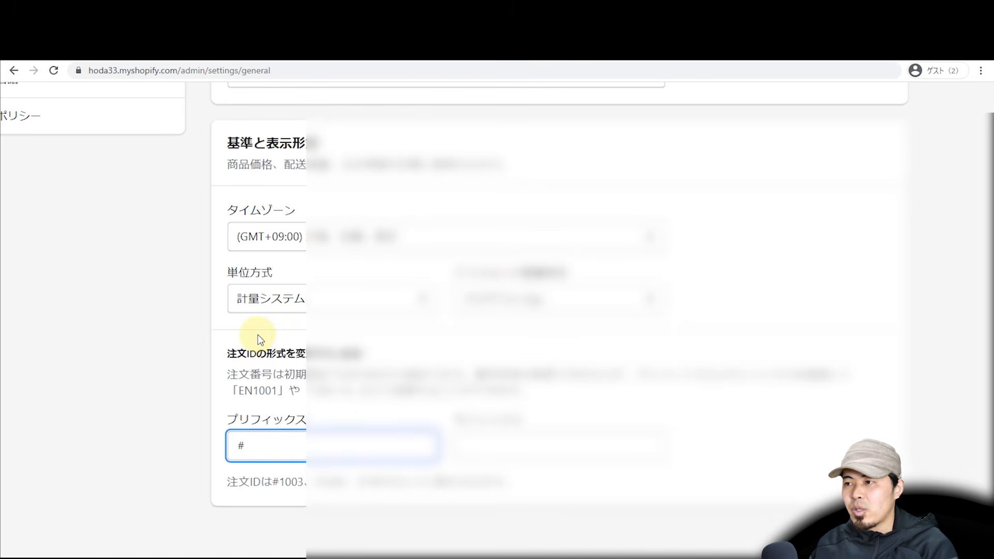
scroll(260, 338, "up", 10)
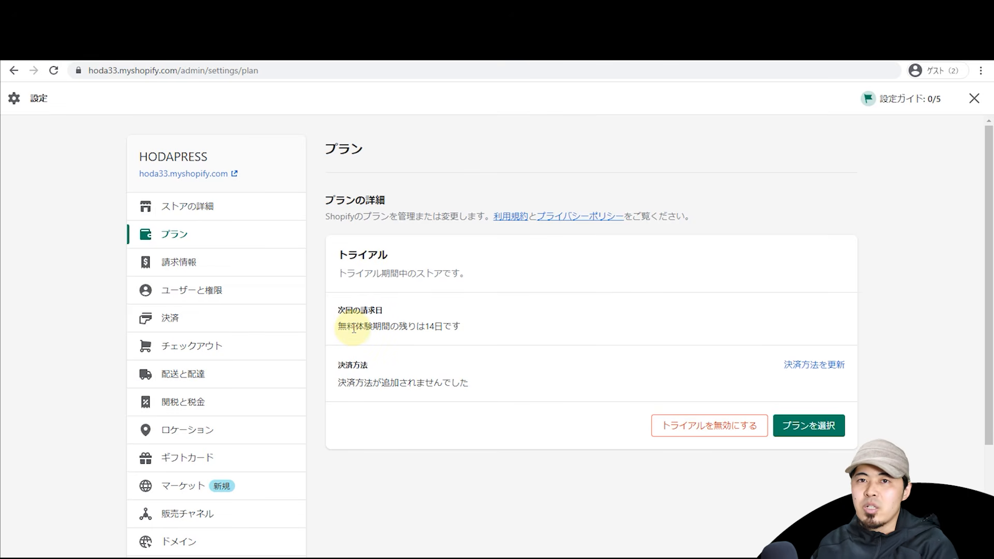
Step: Highlight the 14日 left in the trial on the Plan page, then clear the highlight
scroll(423, 326, "up", 4)
left_click_drag(454, 327, 426, 327)
scroll(426, 307, "down", 4)
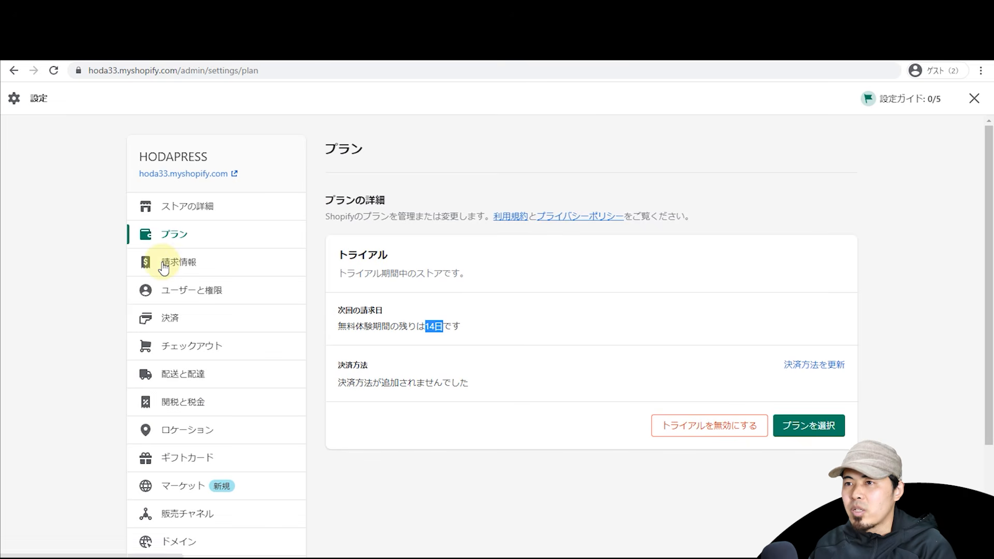
left_click(752, 210)
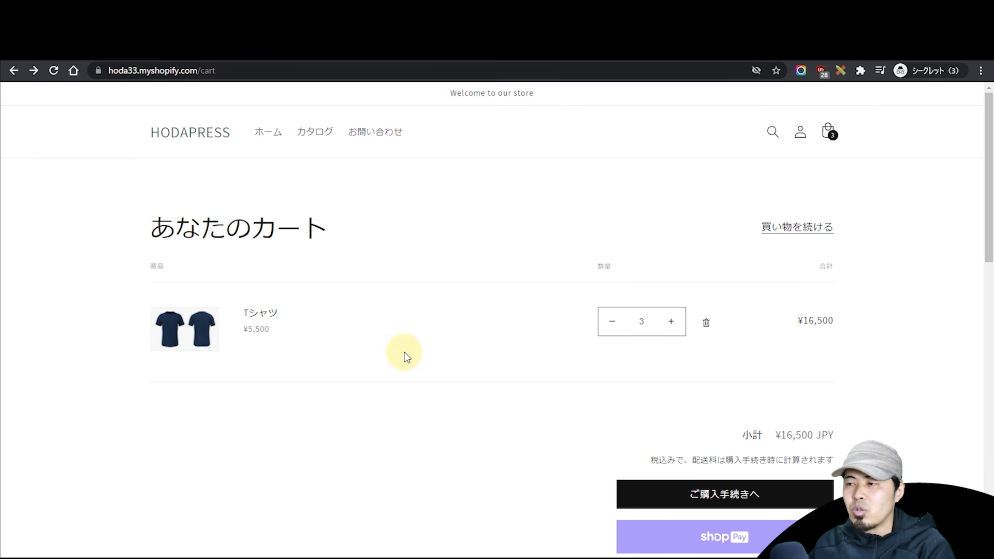
Step: Attempt checkout of the ¥16,500 cart, return from the unavailable page, and un-maximize the cart window
scroll(406, 354, "down", 2)
left_click(684, 400)
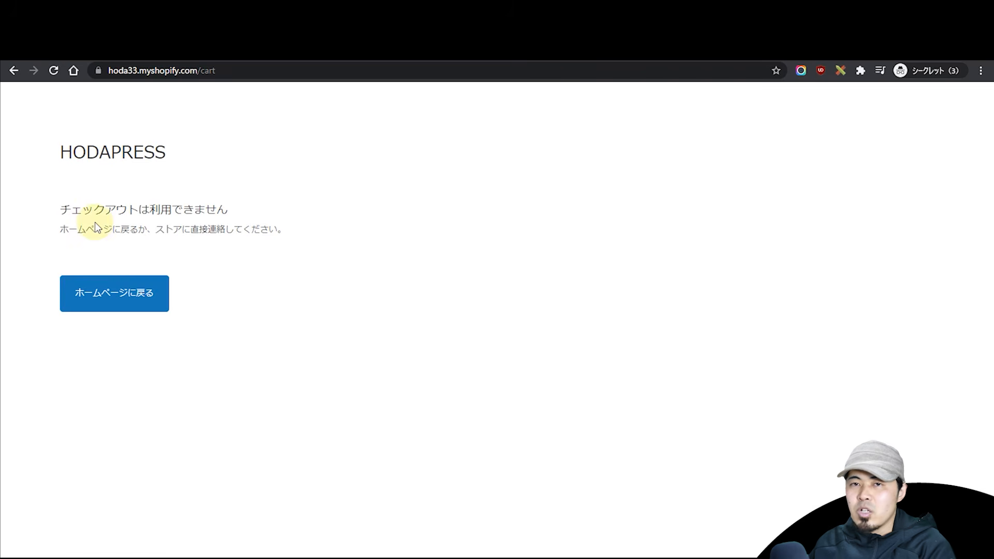
key("alt+Left")
left_click_drag(392, 55, 319, 0)
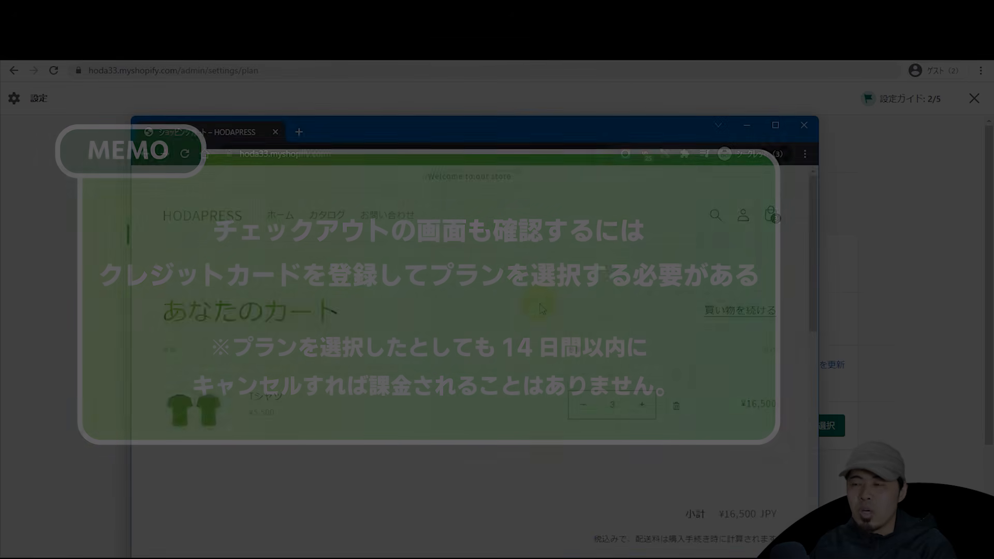
Step: Move the cart window slightly aside to uncover the Plan page
scroll(542, 309, "down", 2)
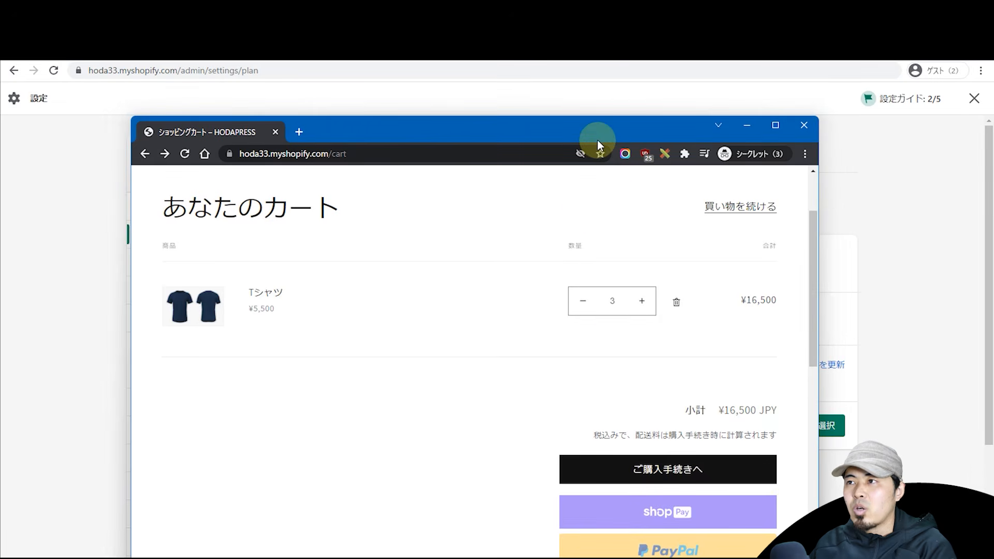
left_click_drag(598, 137, 614, 119)
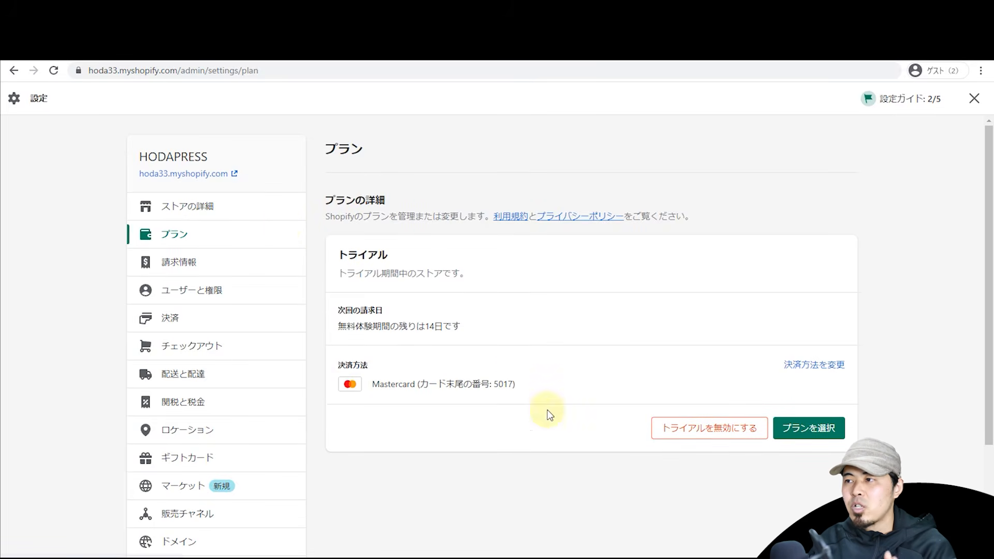
Step: Choose the Basic Shopify plan at $29 per month from the store plans
left_click(807, 427)
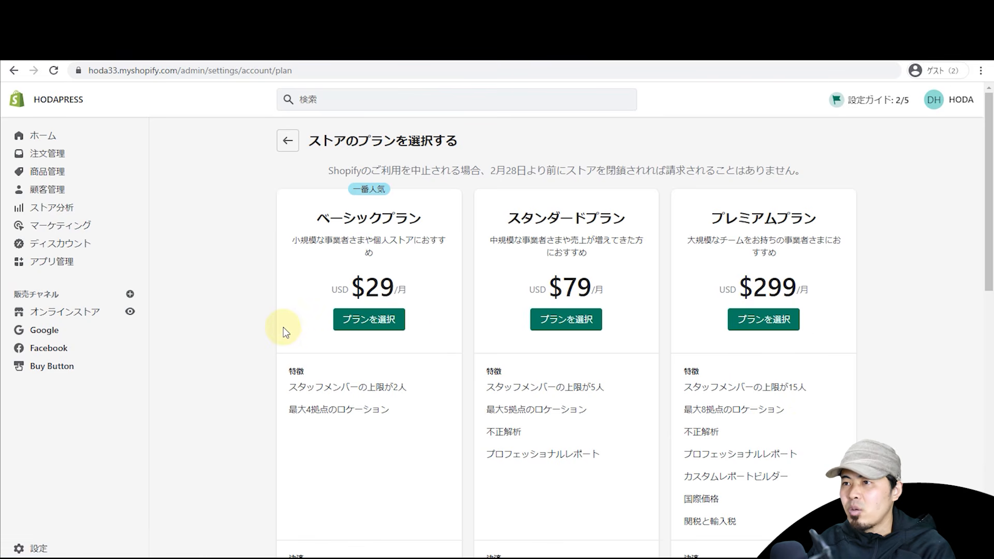
left_click(358, 320)
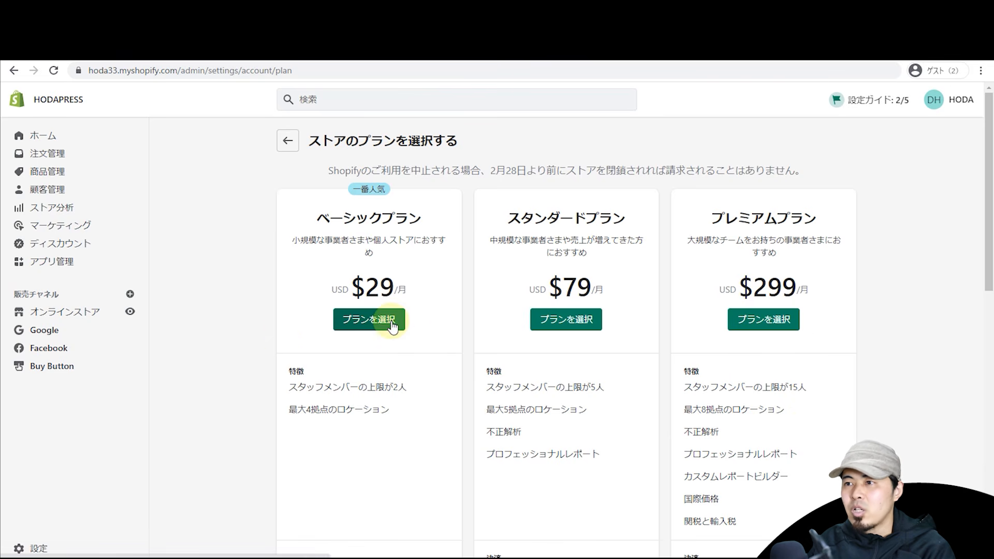
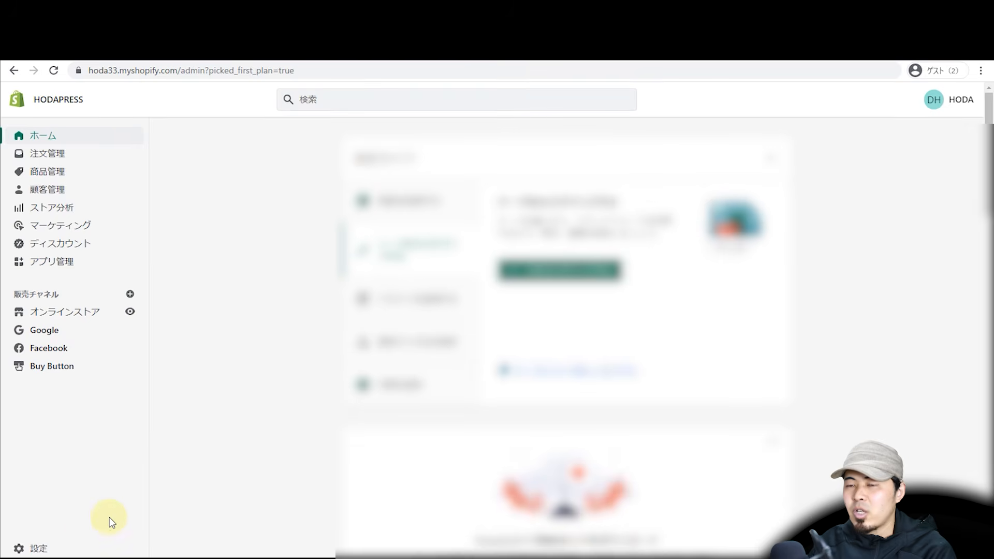
Step: View the Basic Shopify plan at $29.00/month and check its billing cycle options
left_click(54, 550)
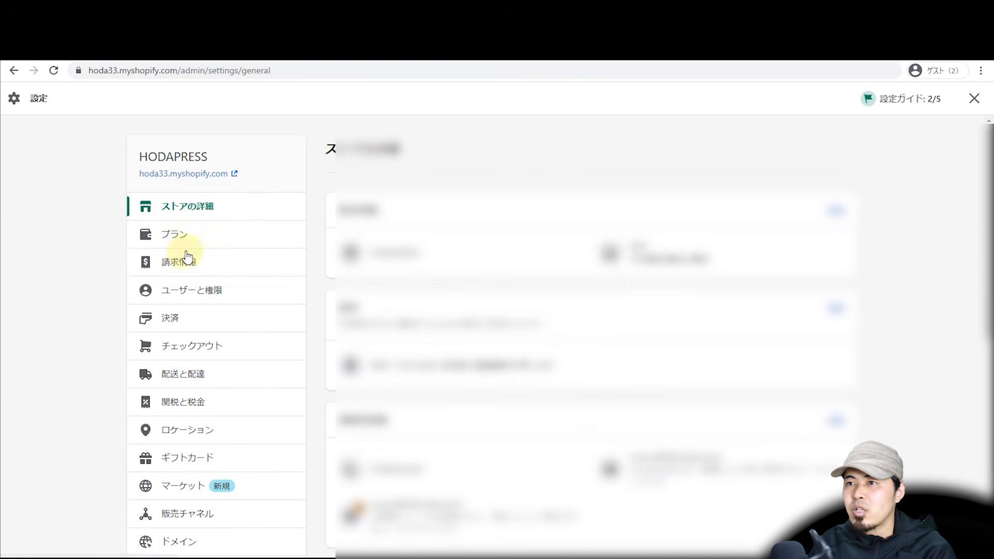
left_click(187, 238)
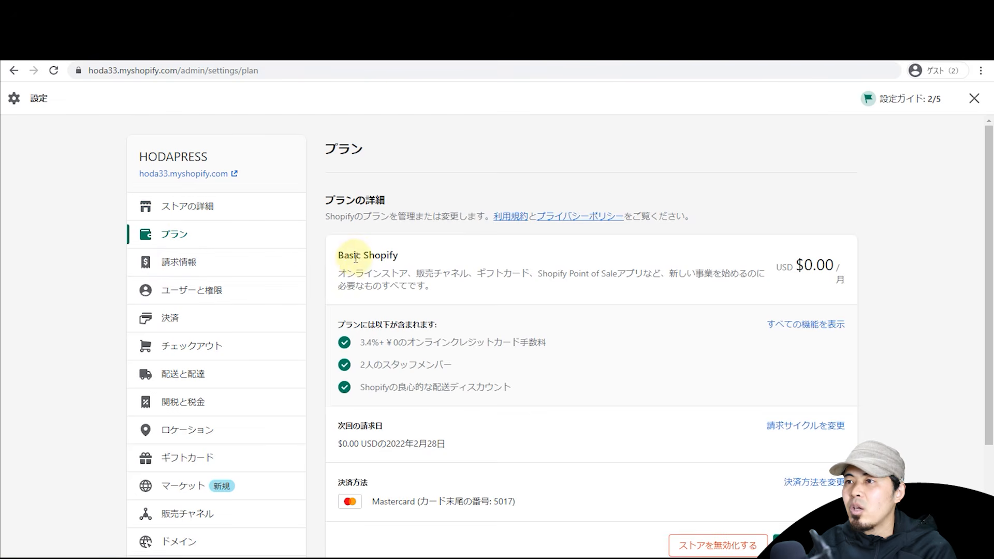
double_click(346, 256)
left_click_drag(346, 255, 396, 256)
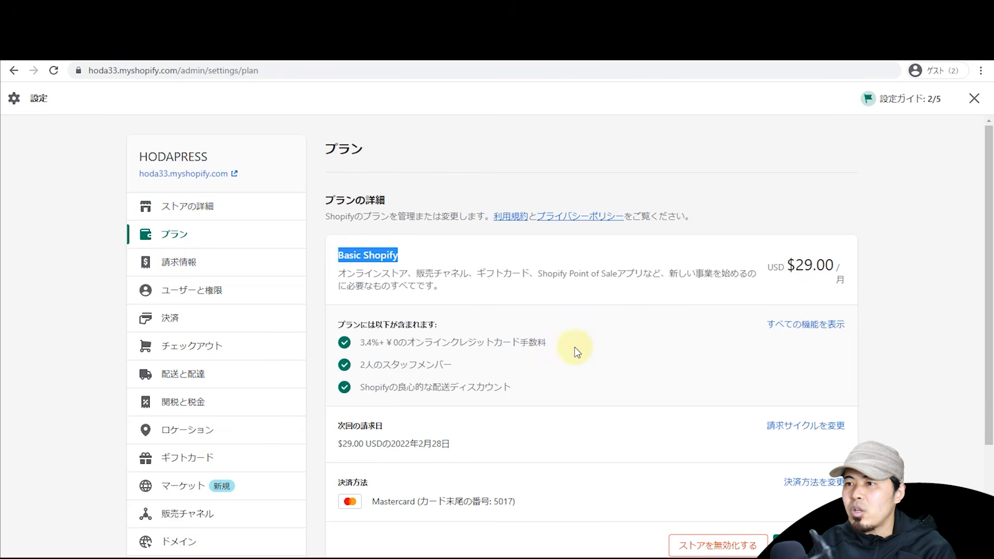
scroll(572, 348, "down", 2)
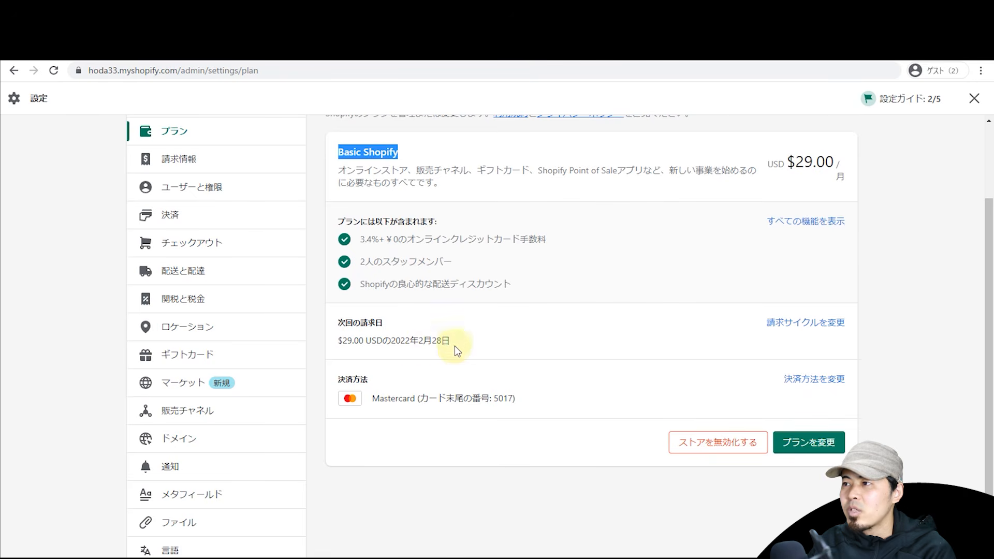
left_click(796, 335)
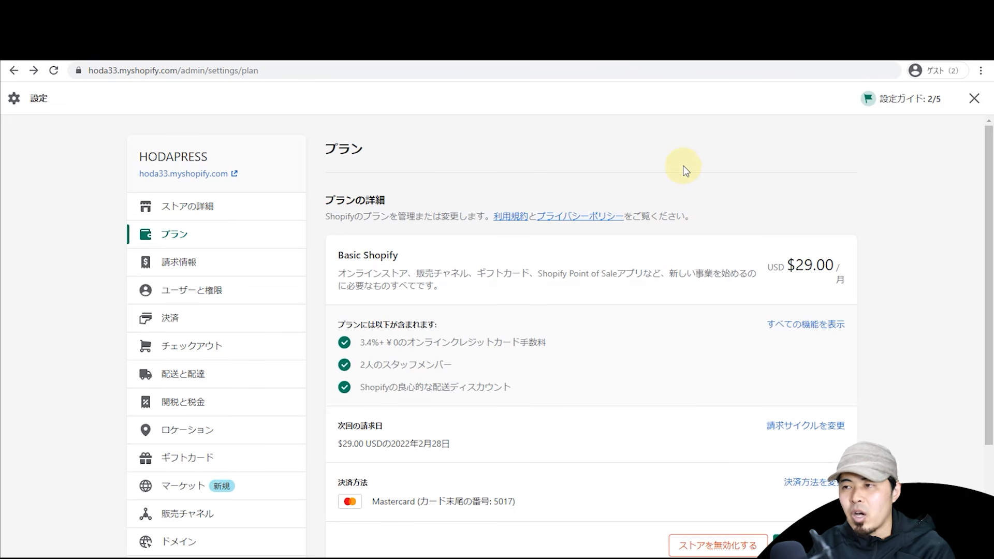
left_click(174, 235)
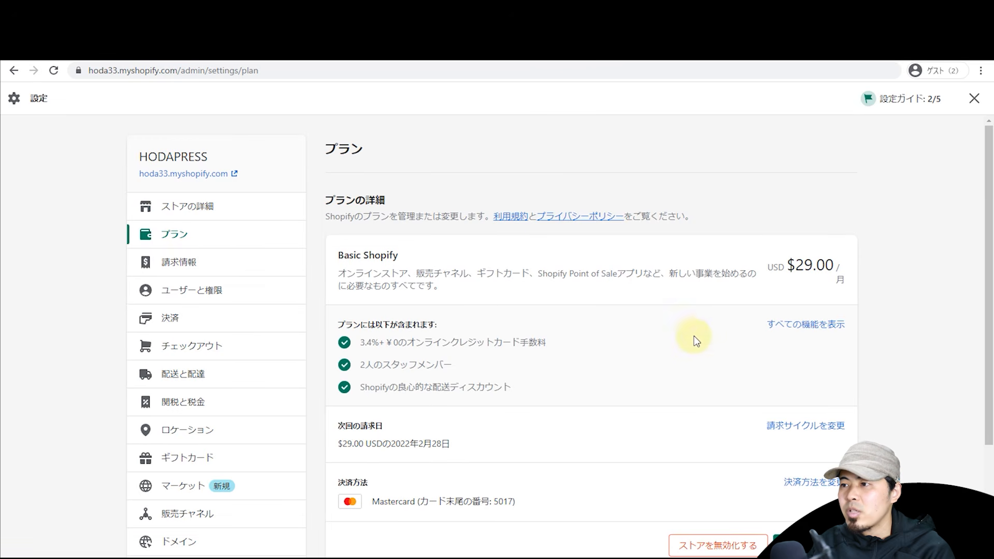
left_click(709, 547)
left_click(651, 344)
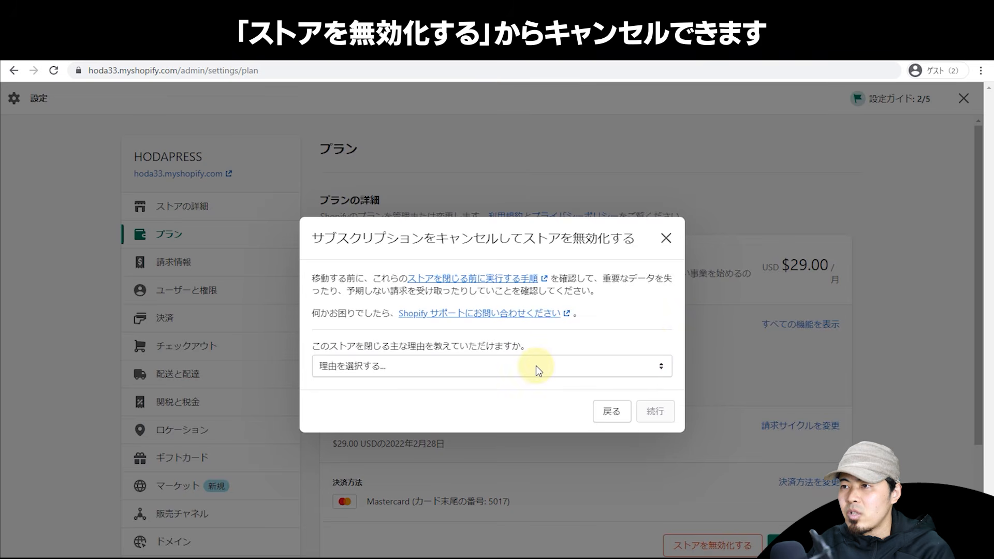
left_click(536, 366)
left_click(533, 278)
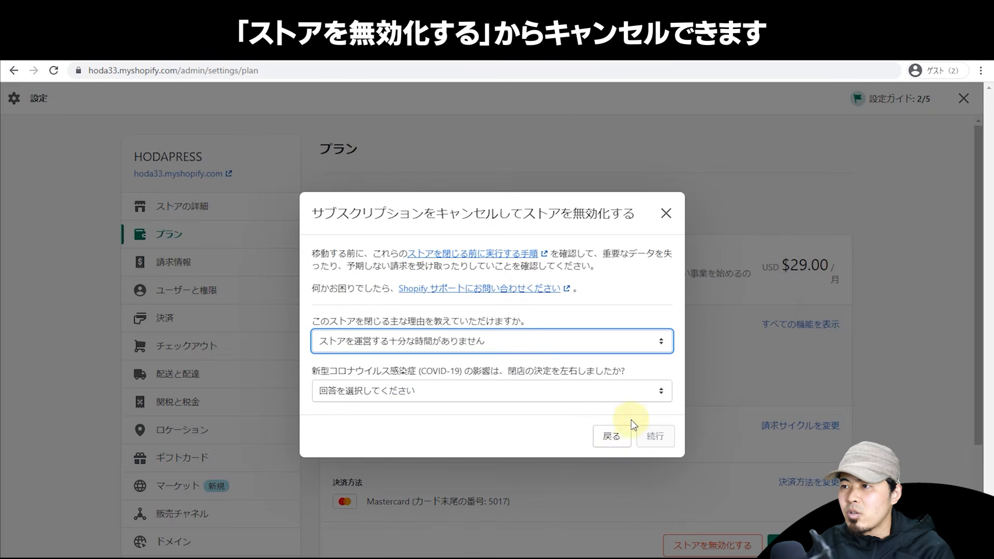
left_click(665, 218)
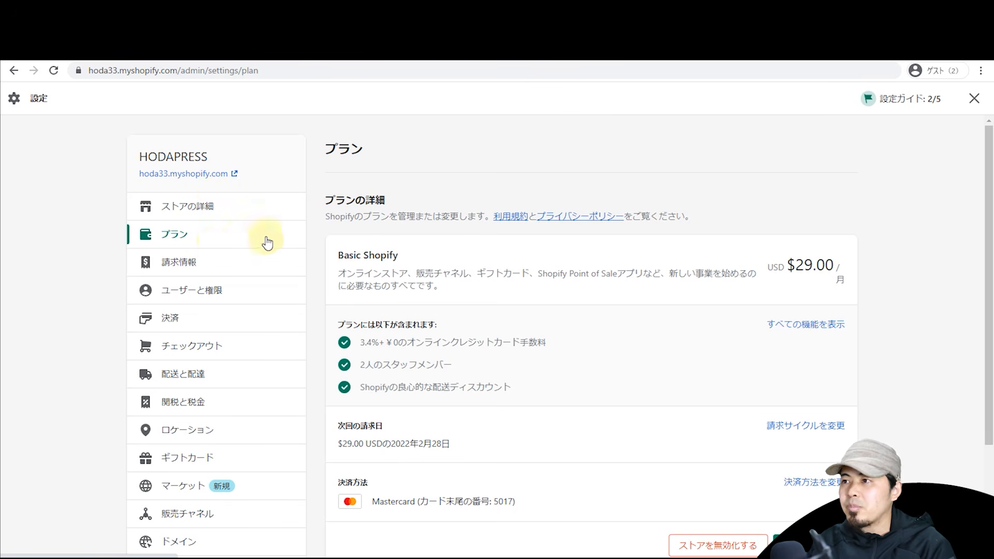
Step: Open the billing information settings and scroll through the staff and collaborator sections (0 of 2 staff)
left_click(261, 259)
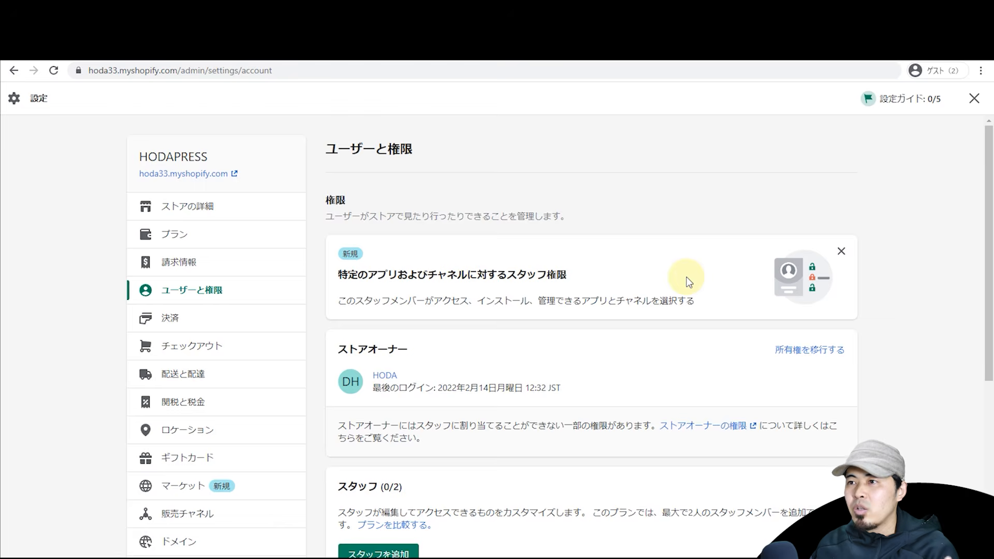
scroll(688, 282, "down", 1)
scroll(688, 283, "down", 3)
scroll(688, 307, "down", 3)
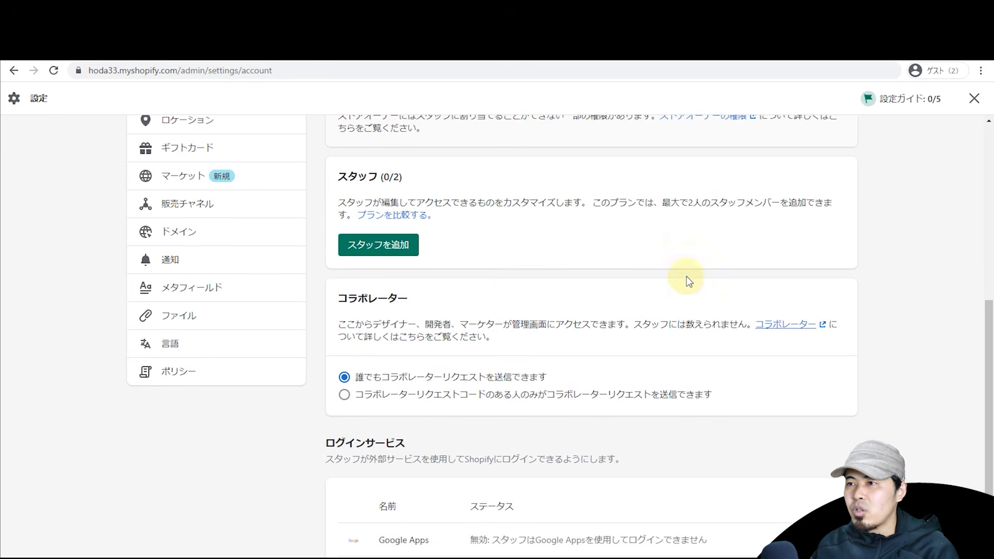
scroll(501, 268, "up", 2)
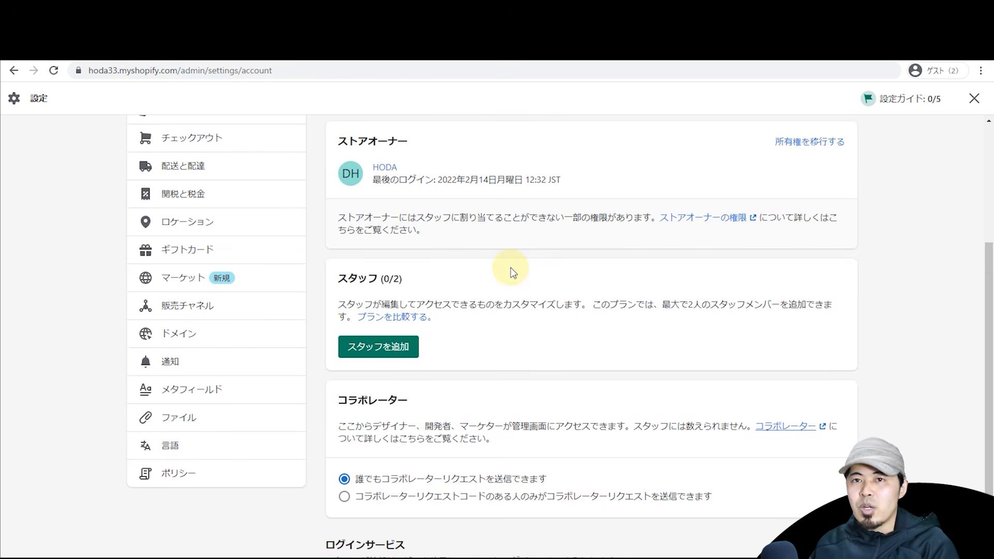
scroll(509, 268, "up", 2)
scroll(497, 289, "down", 2)
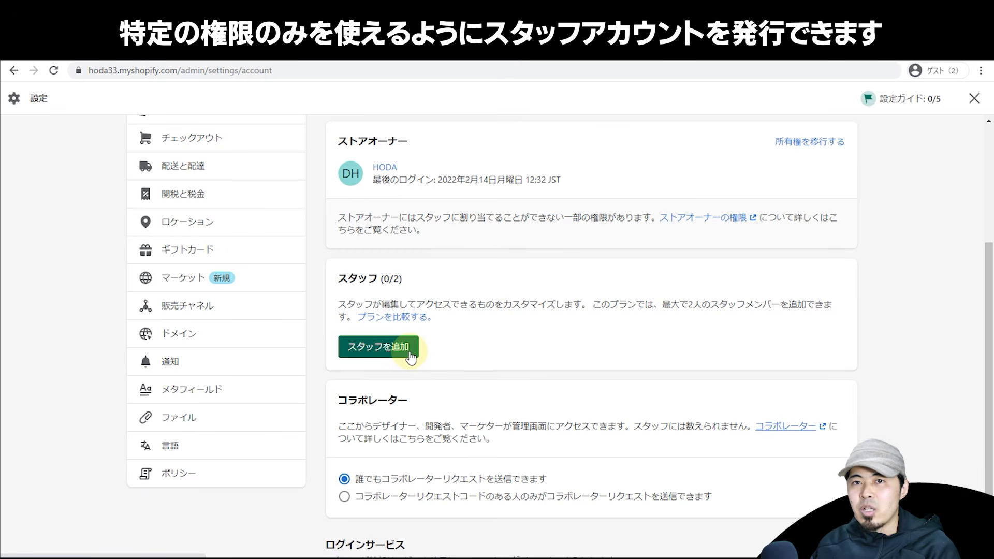
Step: Add a new staff member, entering their first and last name and pasting their e-mail address
left_click(409, 352)
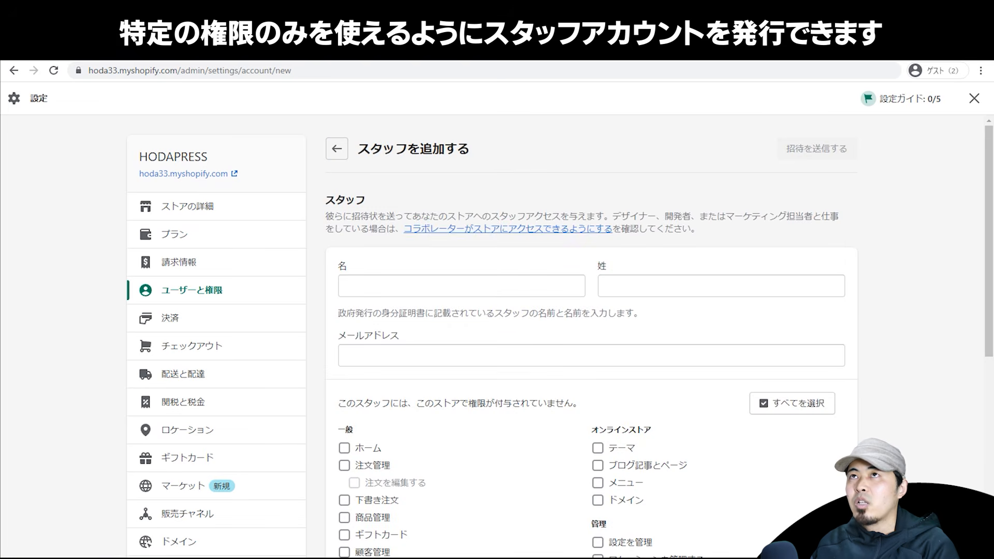
left_click(428, 285)
type("aaa")
left_click(638, 284)
type("aaaa")
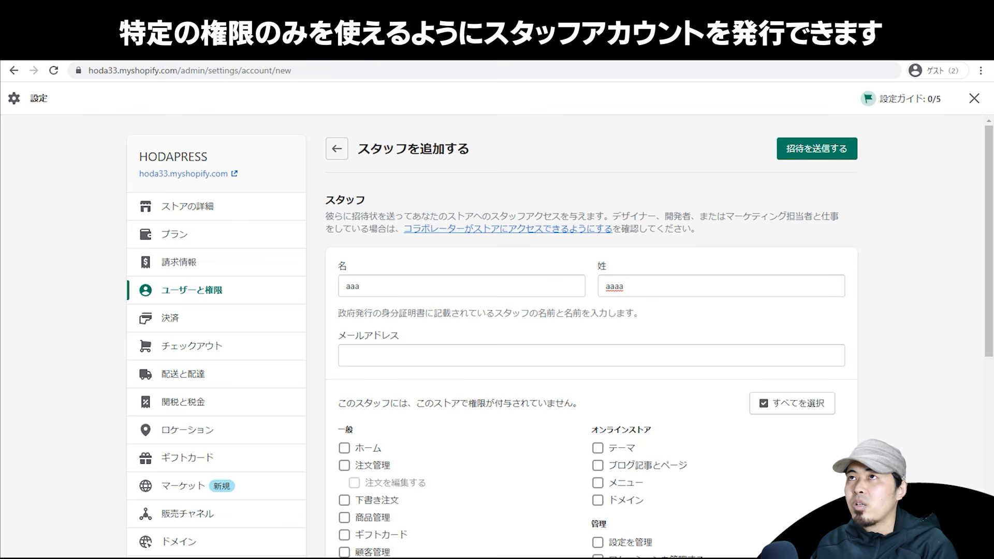
left_click(572, 350)
key("ctrl+v")
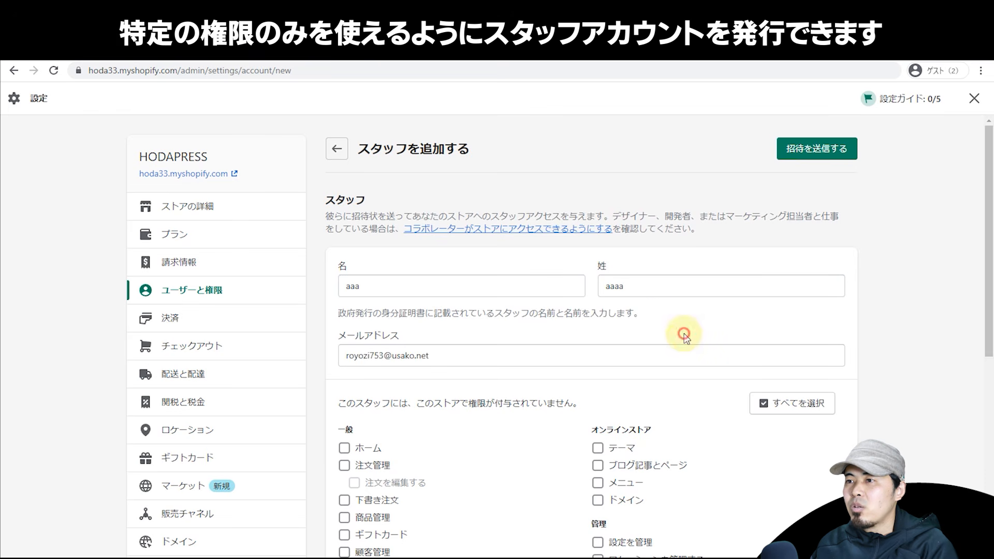
scroll(554, 281, "down", 4)
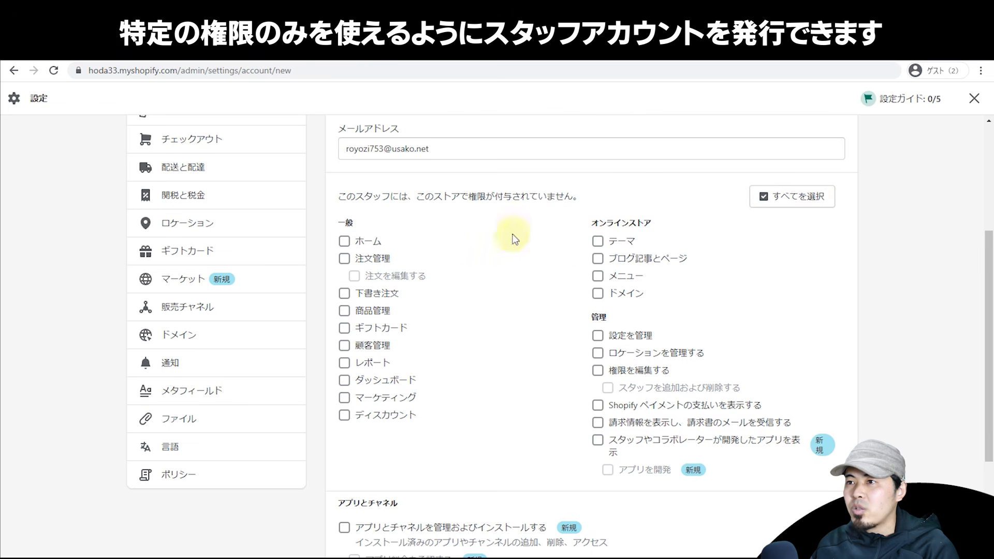
Step: Grant ホーム, 注文管理, 商品管理, 下書き注文, ギフトカード and 顧客管理 access, then send the invitation
left_click(350, 242)
left_click(371, 259)
left_click(372, 313)
left_click(372, 294)
left_click(376, 329)
left_click(374, 347)
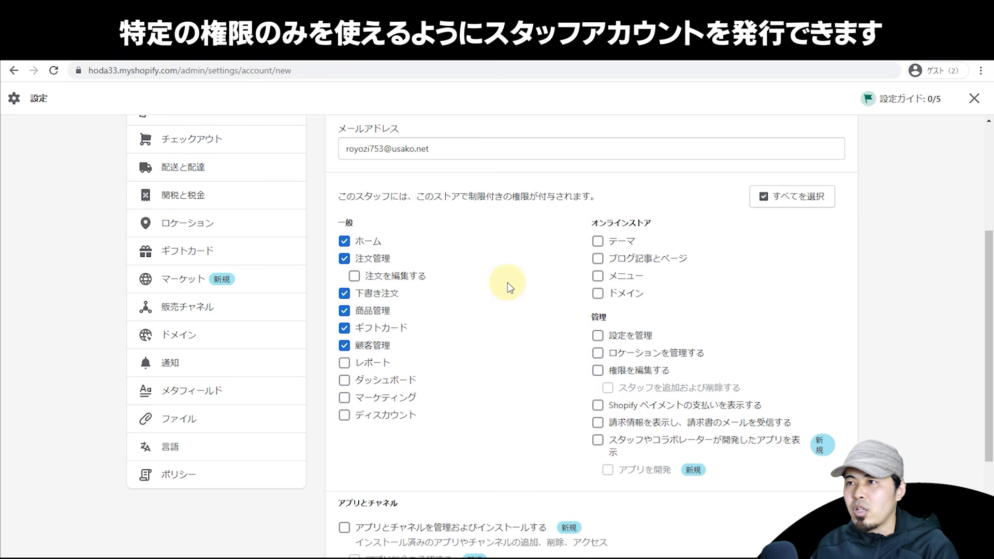
scroll(507, 282, "up", 2)
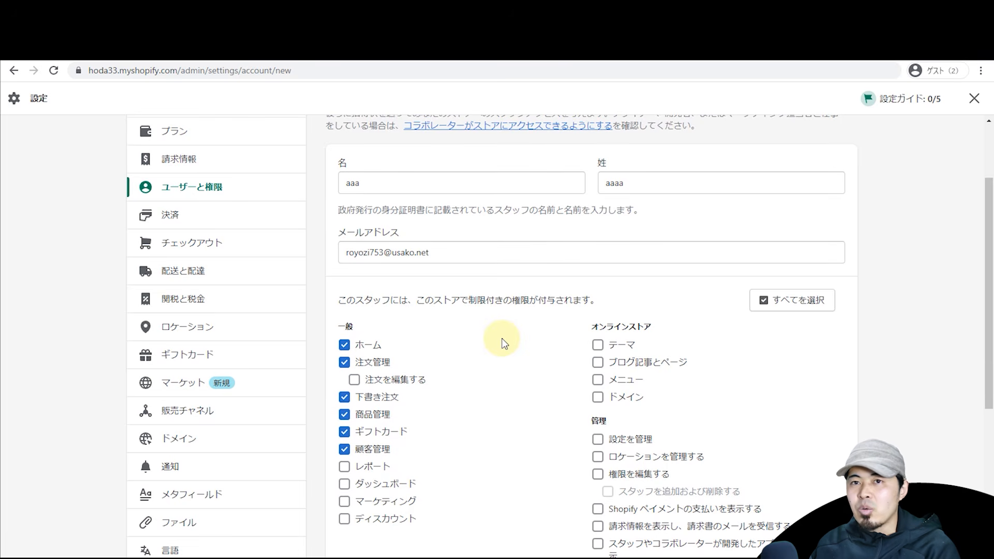
scroll(501, 338, "down", 4)
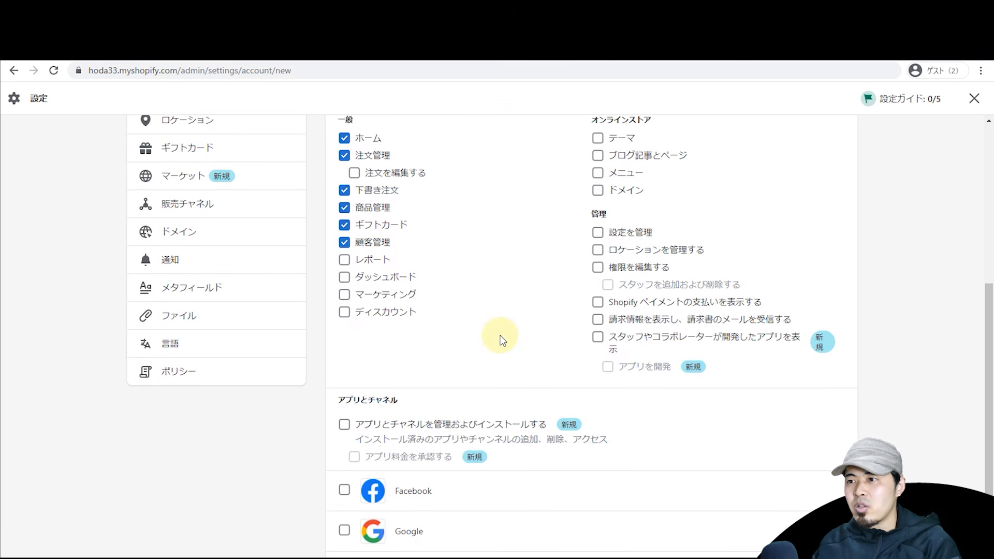
scroll(500, 340, "up", 6)
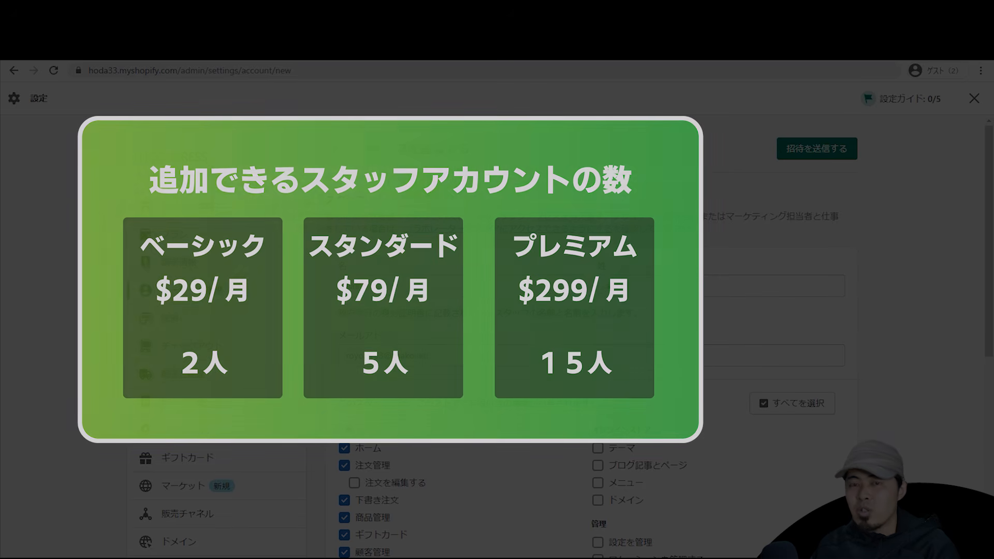
scroll(426, 191, "down", 2)
scroll(425, 191, "up", 2)
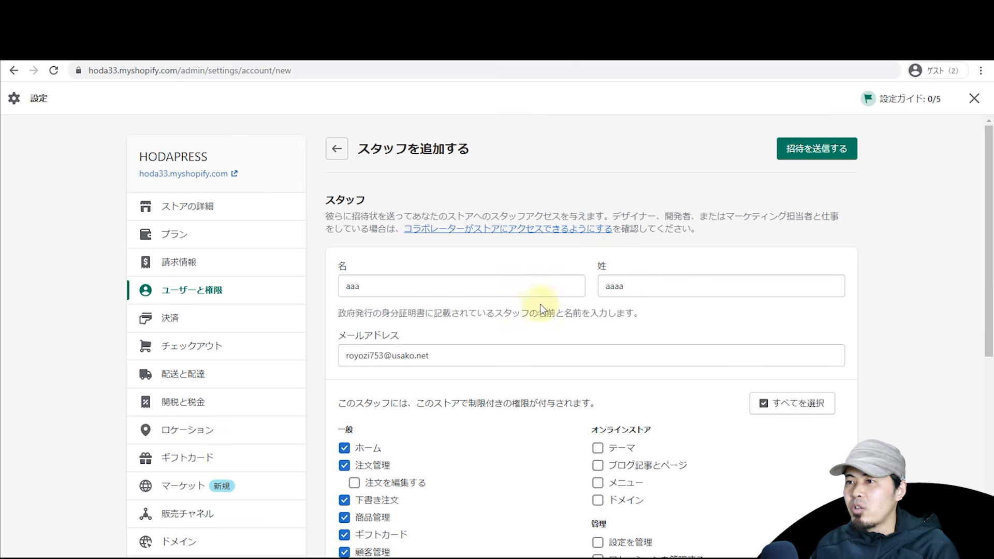
left_click(819, 150)
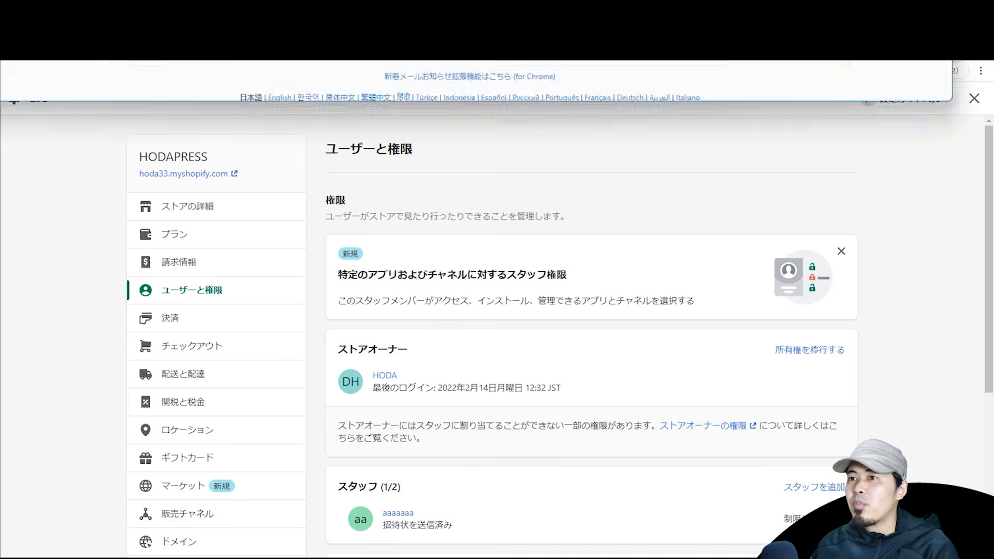
left_click(554, 150)
scroll(554, 187, "down", 2)
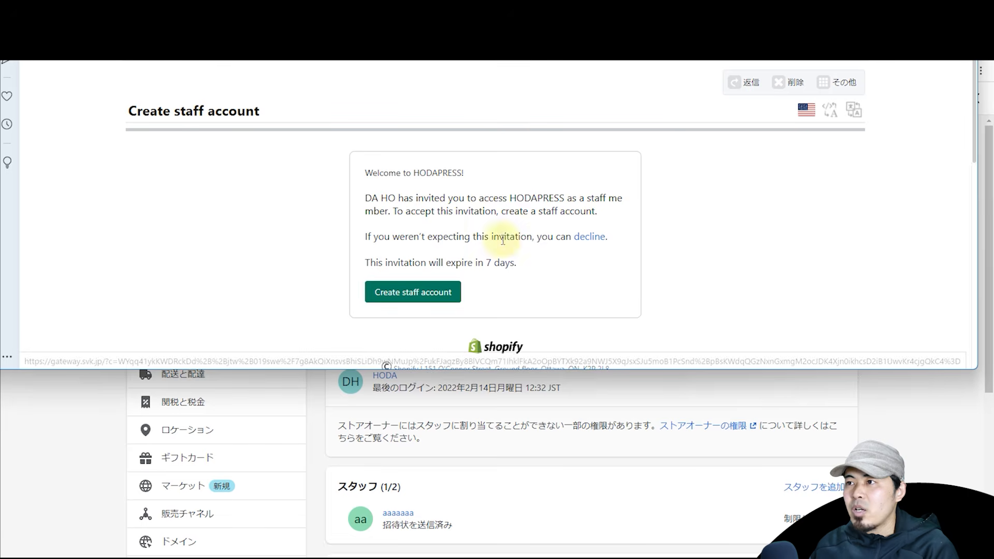
left_click(395, 295)
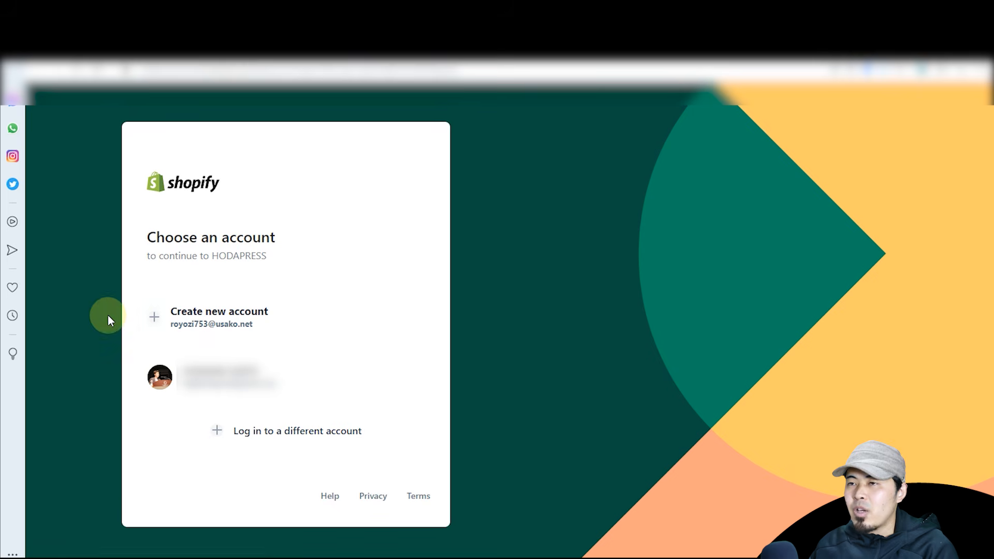
left_click(246, 317)
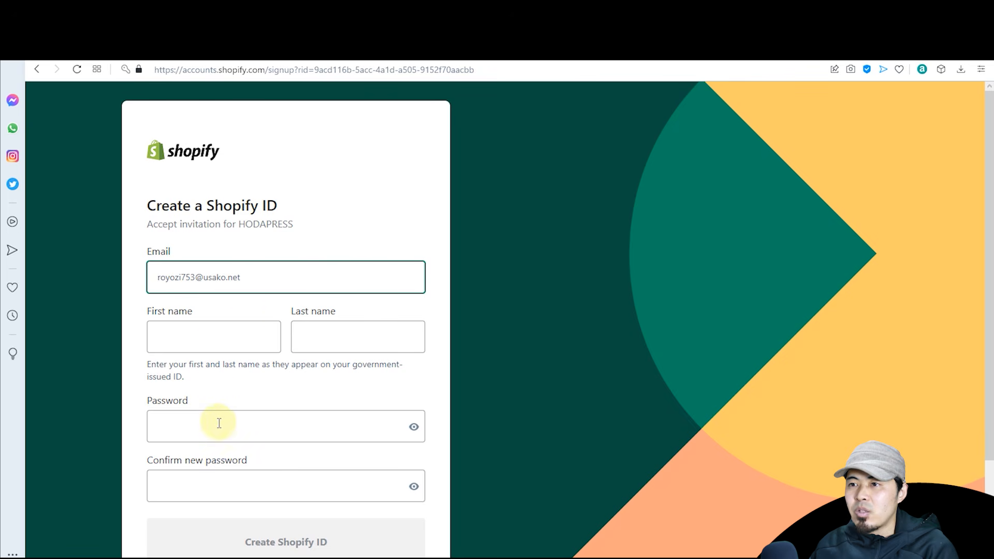
scroll(222, 421, "down", 2)
scroll(222, 421, "up", 2)
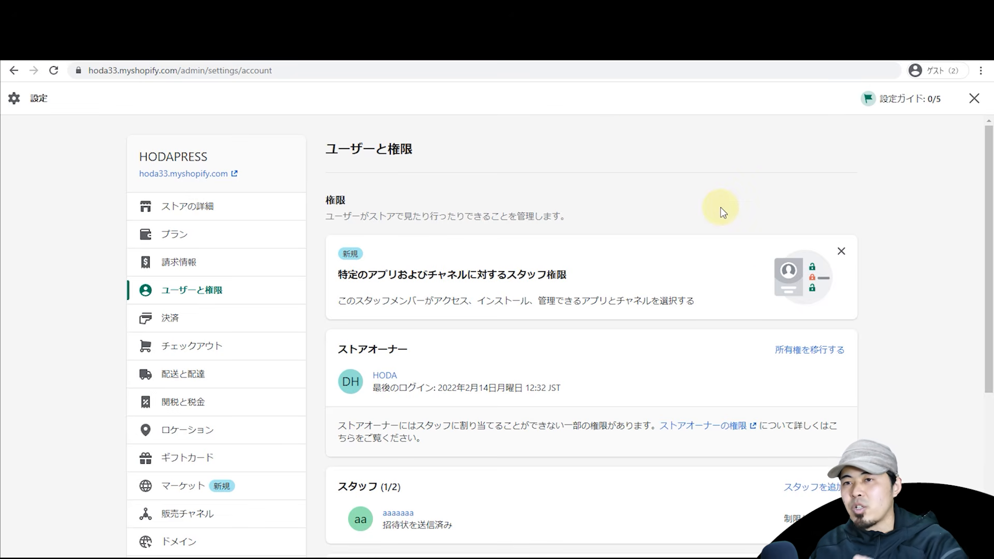
Step: Scroll the users and permissions page to review the invited staff member
scroll(518, 308, "down", 2)
scroll(480, 304, "down", 2)
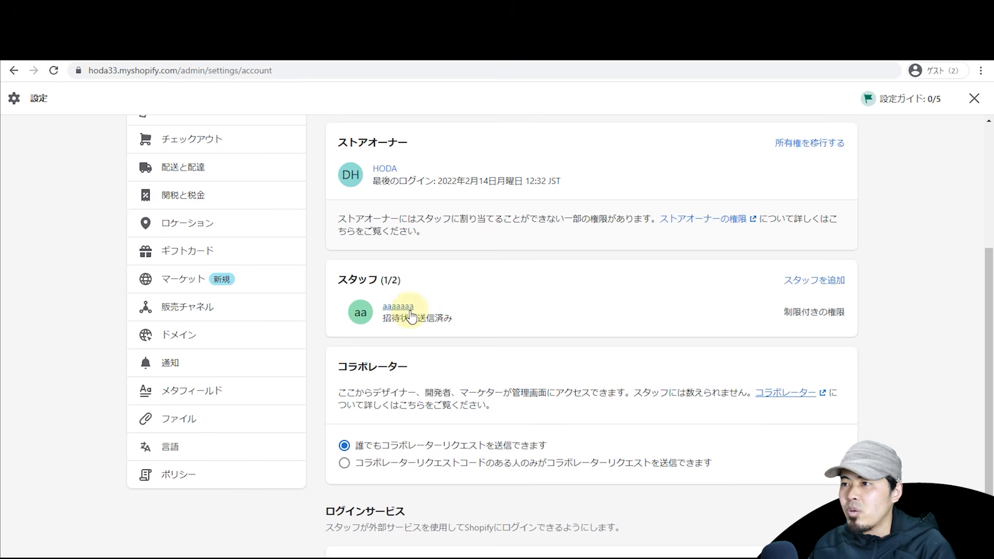
scroll(388, 266, "up", 4)
scroll(383, 282, "down", 4)
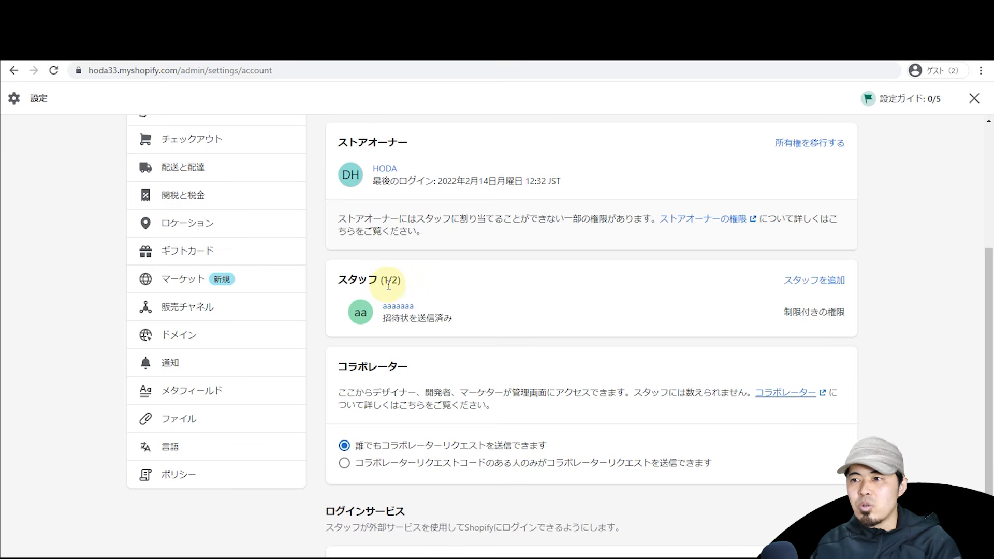
scroll(344, 340, "down", 2)
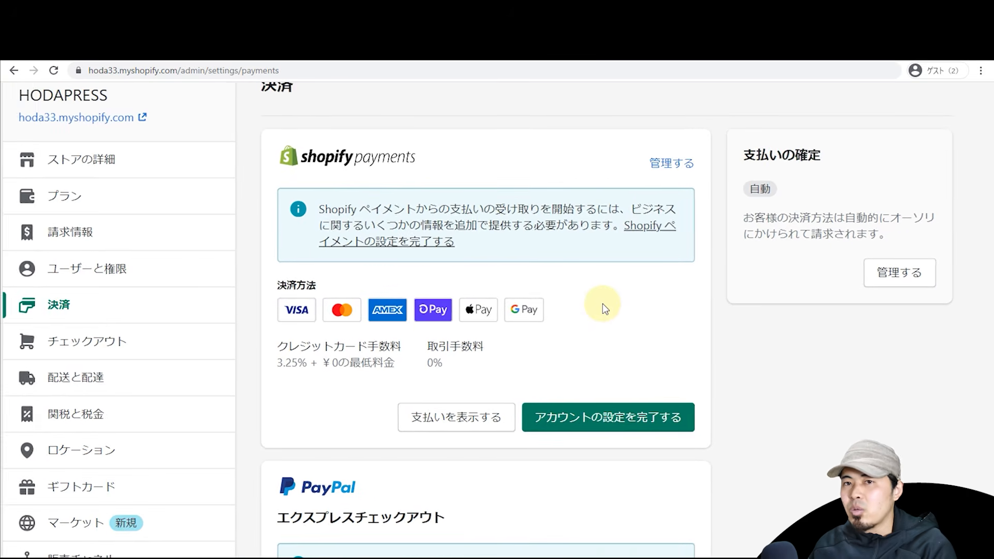
Step: Start the Shopify Payments setup, keep the 個人/個人事業主 business type, then return to payments settings
scroll(604, 309, "right", 1)
scroll(613, 308, "down", 3)
scroll(619, 307, "down", 1)
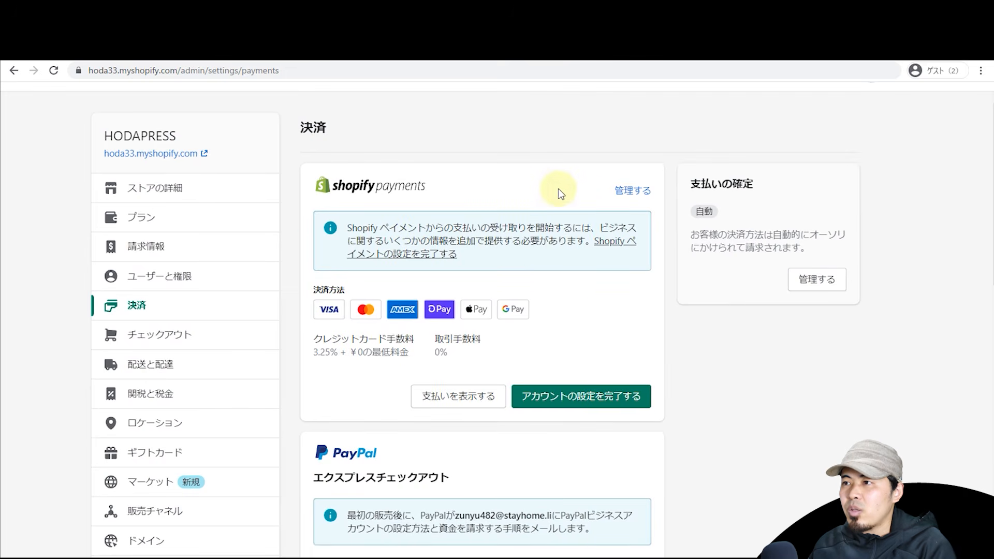
left_click(574, 398)
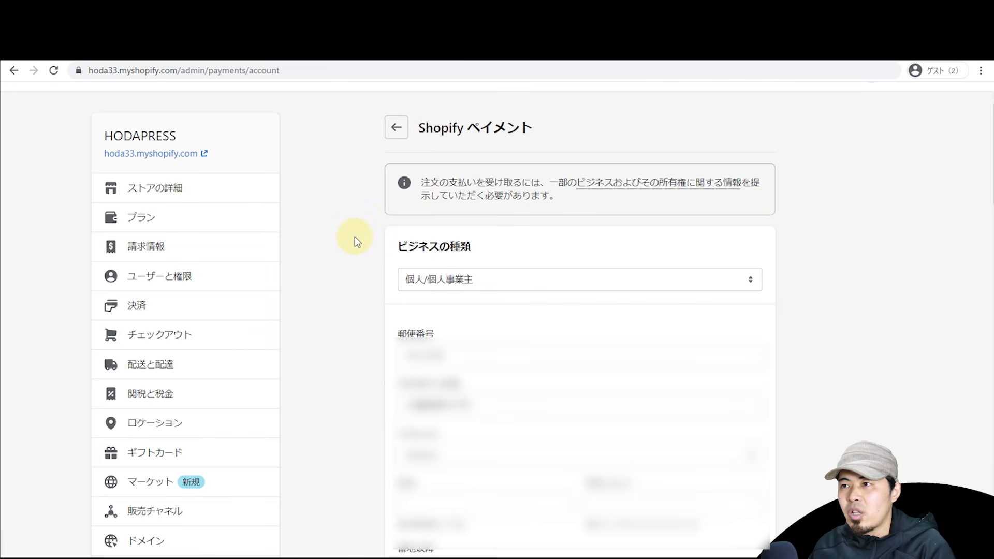
left_click(440, 280)
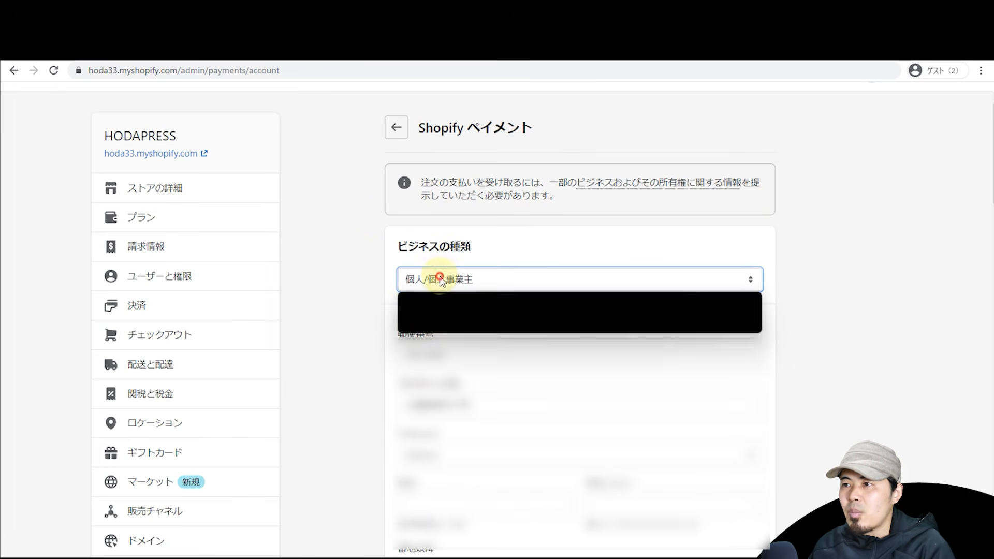
left_click(340, 279)
scroll(344, 254, "down", 10)
scroll(345, 244, "down", 10)
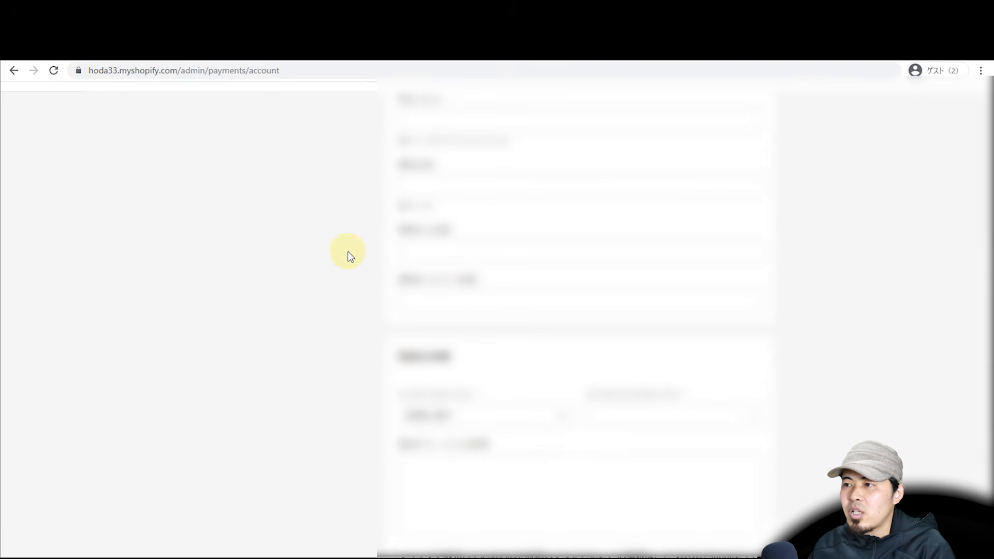
scroll(349, 255, "up", 6)
scroll(357, 282, "down", 11)
scroll(371, 280, "up", 3)
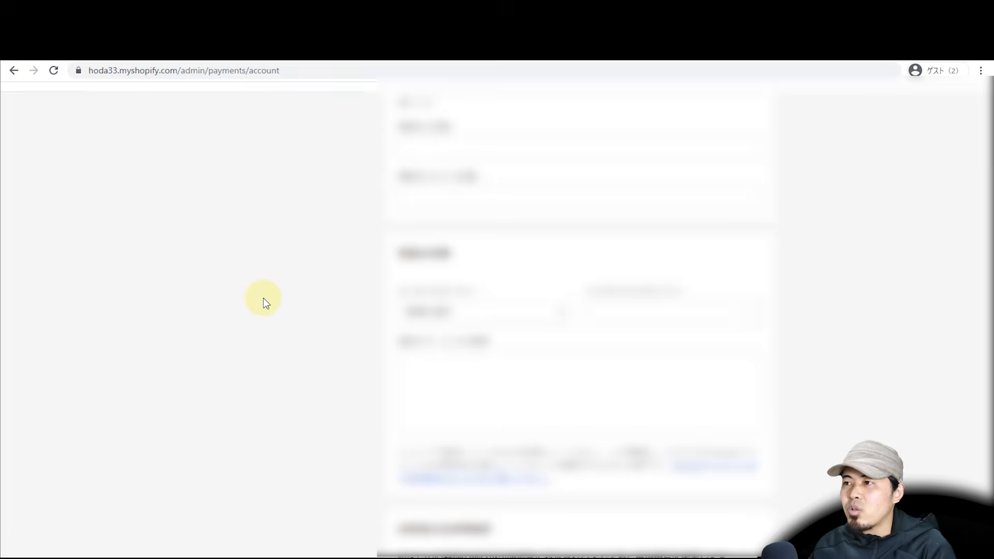
scroll(265, 303, "down", 4)
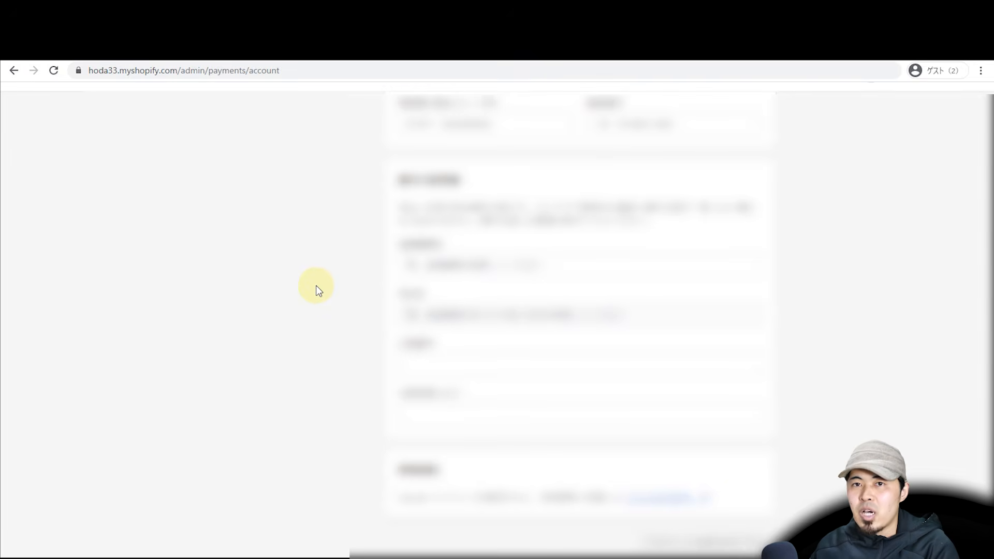
key("alt+Left")
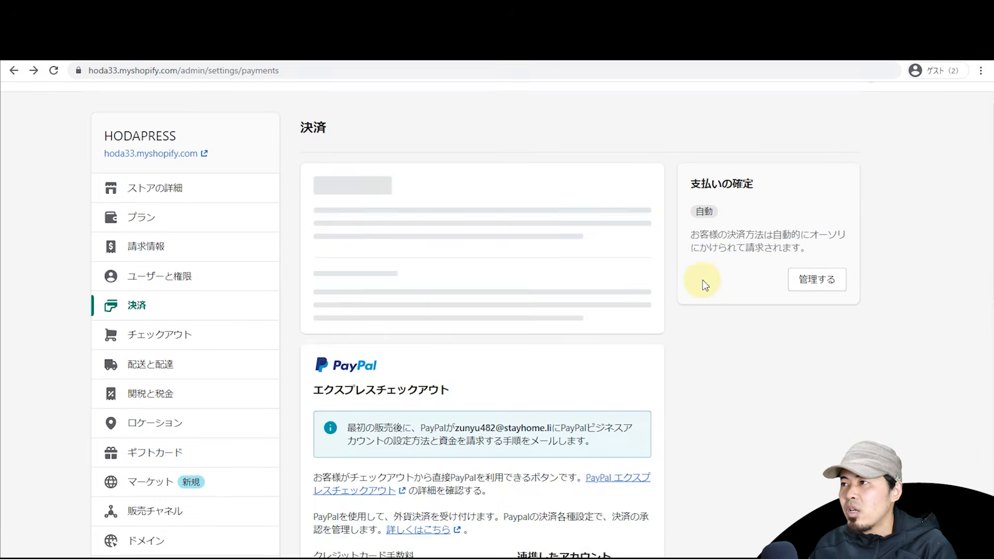
scroll(935, 167, "down", 2)
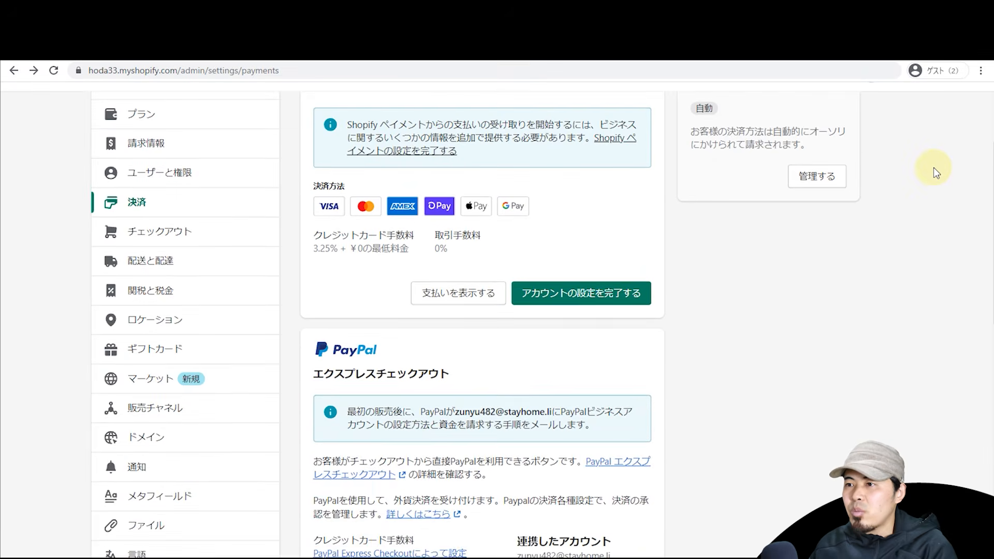
scroll(933, 167, "down", 4)
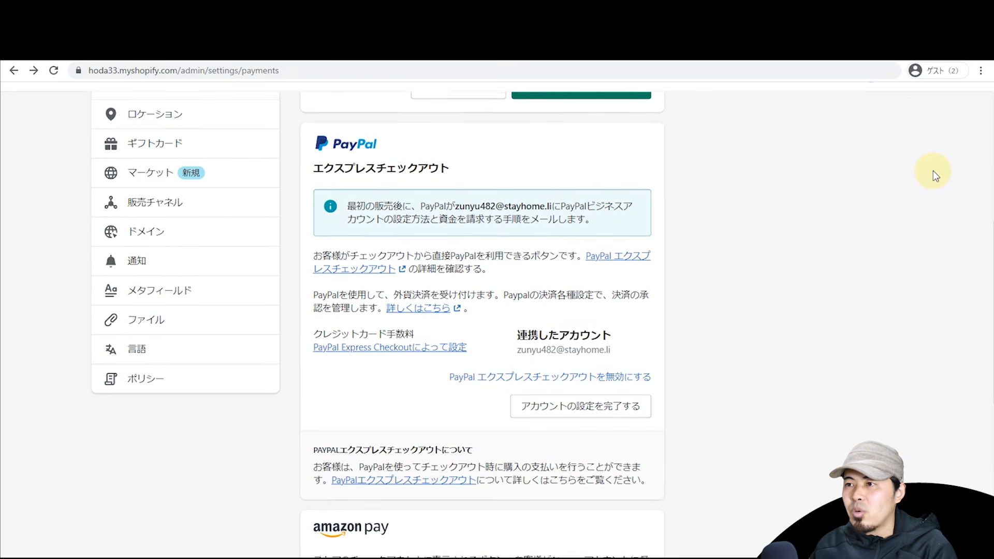
scroll(858, 197, "up", 2)
scroll(856, 198, "down", 4)
scroll(853, 201, "up", 1)
scroll(838, 212, "down", 1)
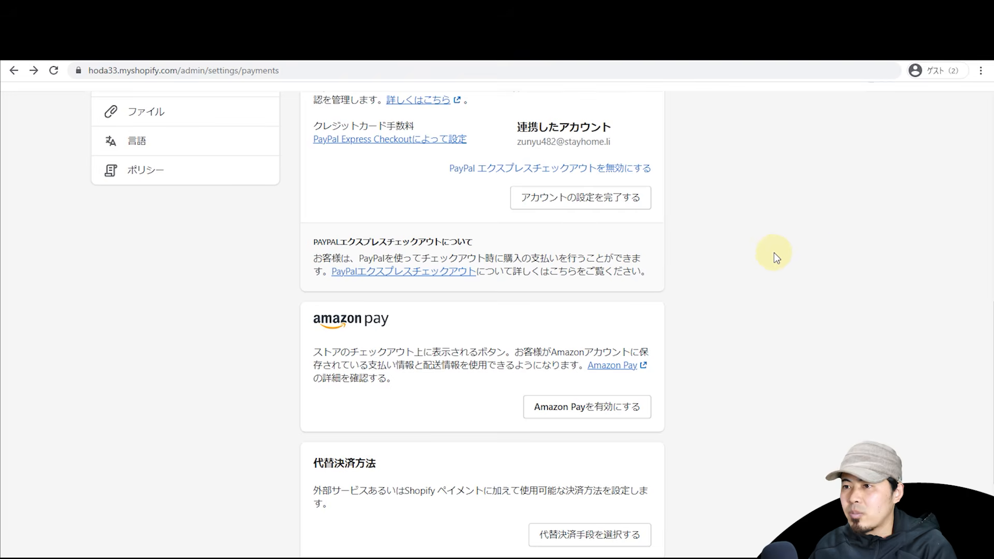
scroll(774, 253, "down", 3)
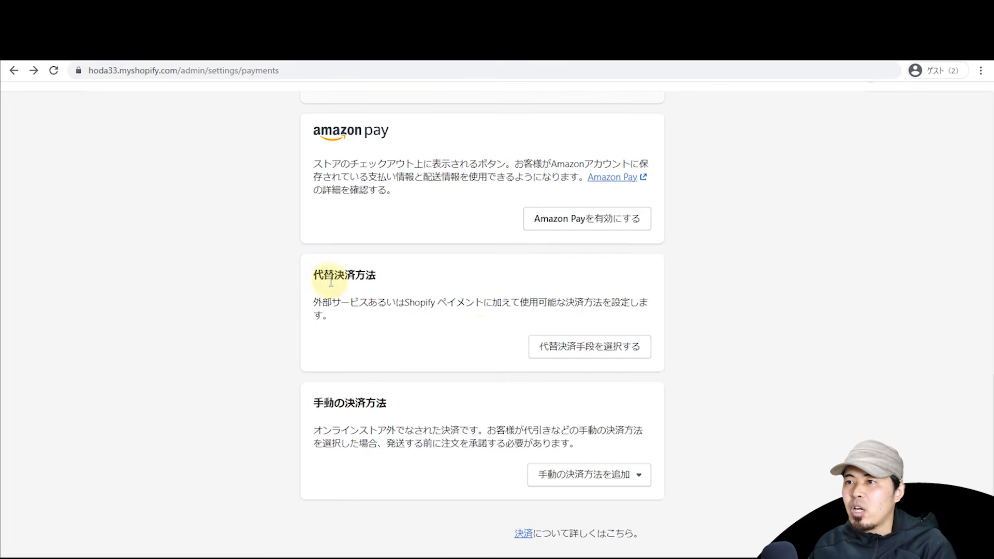
left_click(565, 345)
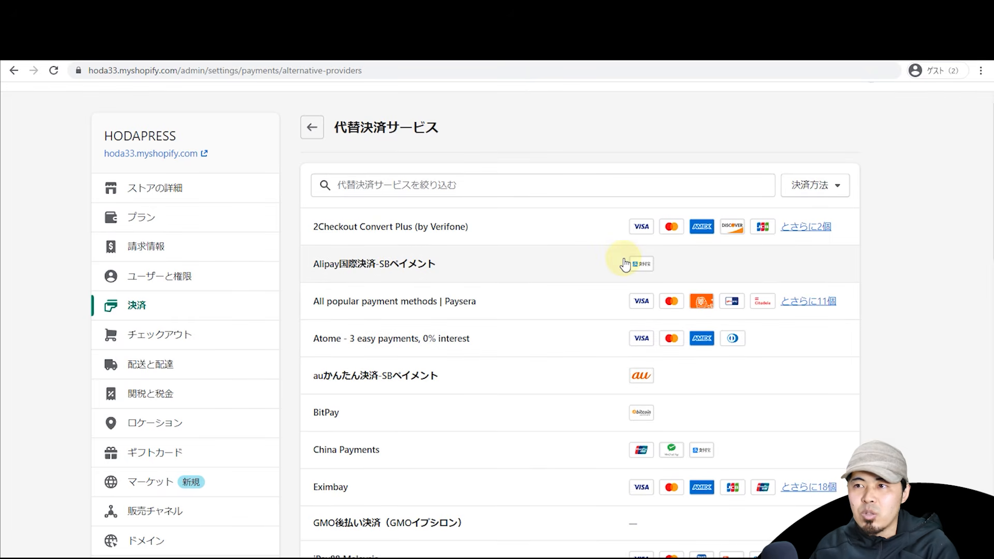
scroll(958, 203, "down", 2)
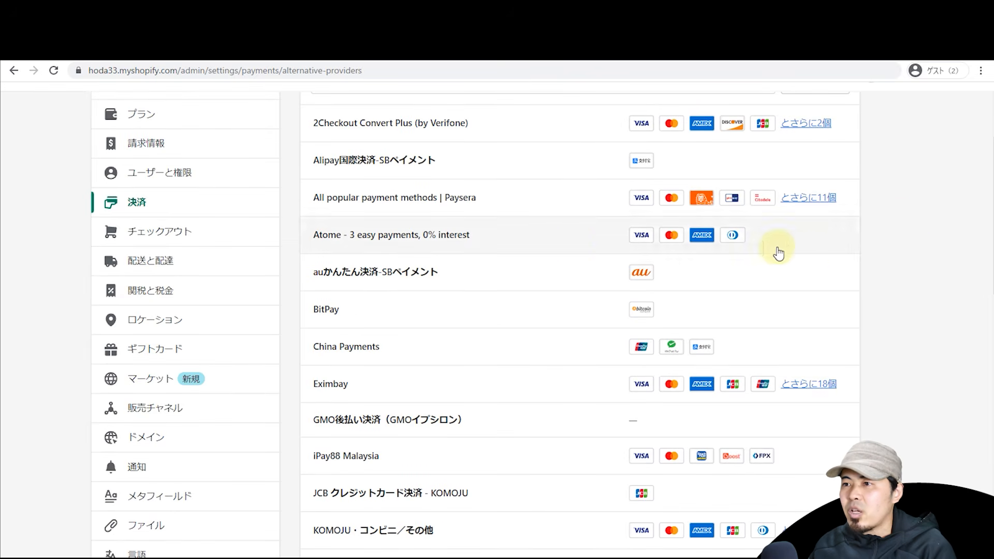
scroll(574, 287, "up", 2)
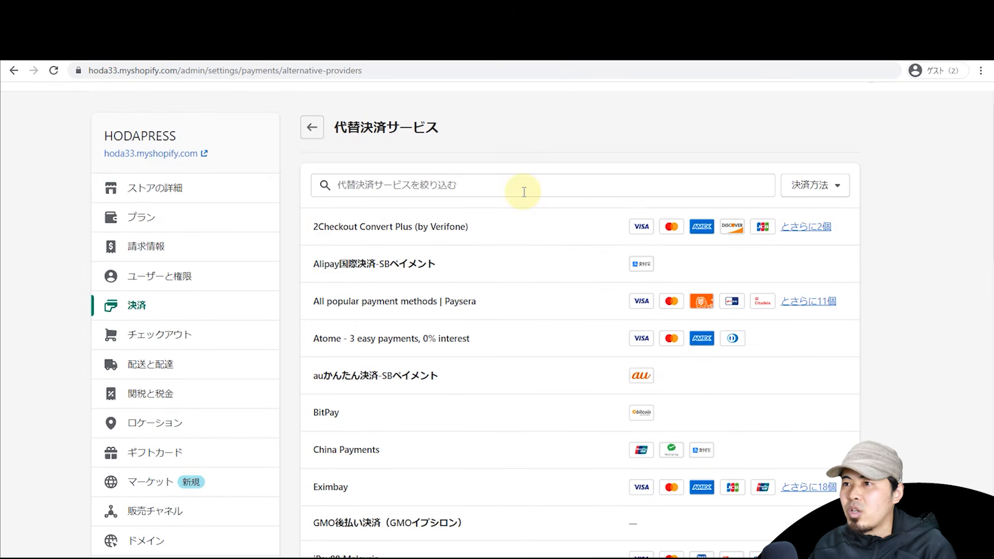
scroll(523, 193, "down", 4)
scroll(524, 200, "down", 2)
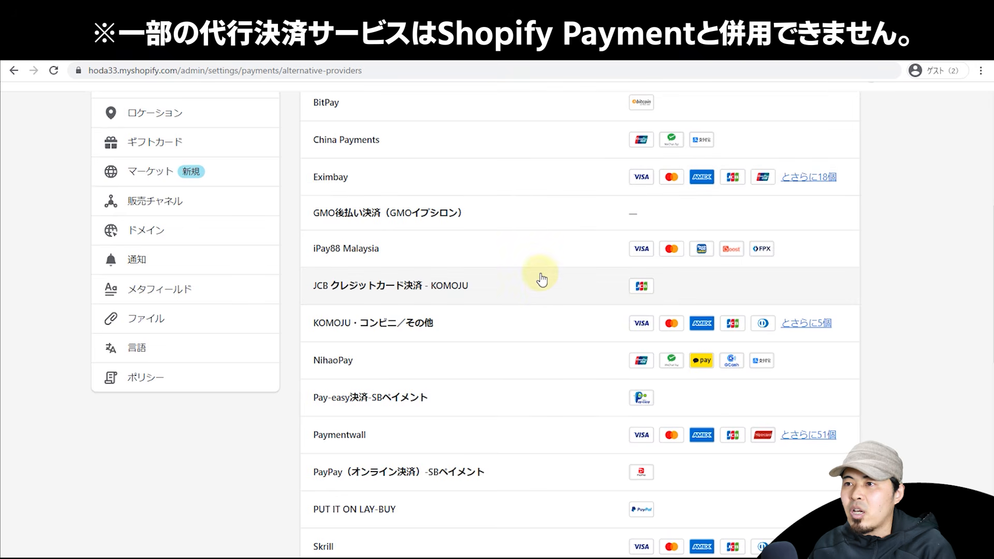
scroll(542, 273, "down", 2)
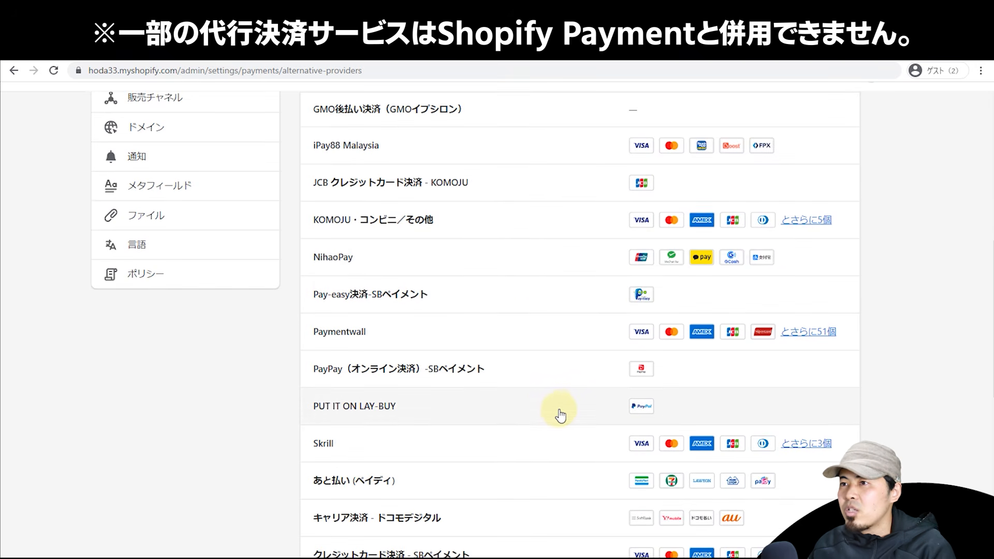
scroll(348, 224, "up", 3)
scroll(348, 224, "down", 3)
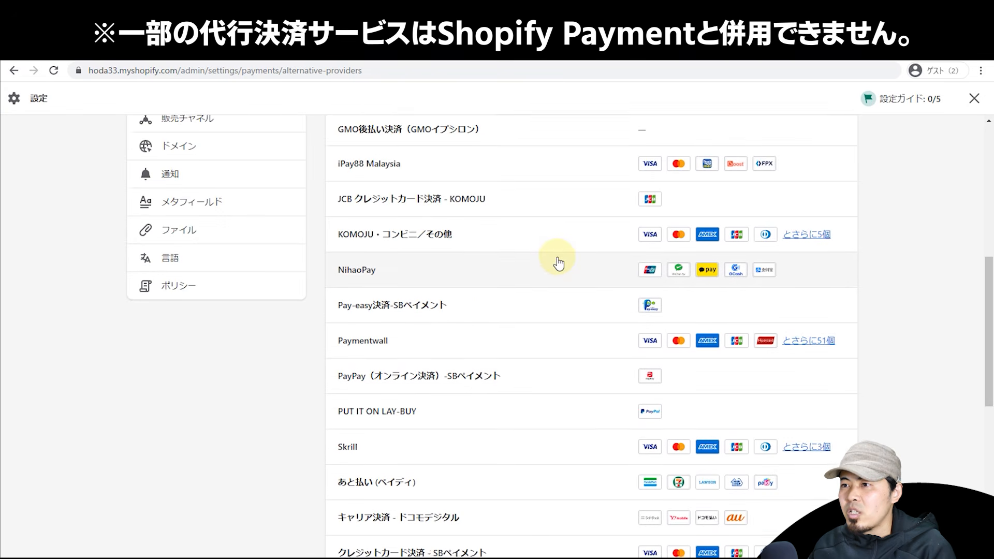
scroll(538, 274, "down", 2)
scroll(520, 292, "down", 2)
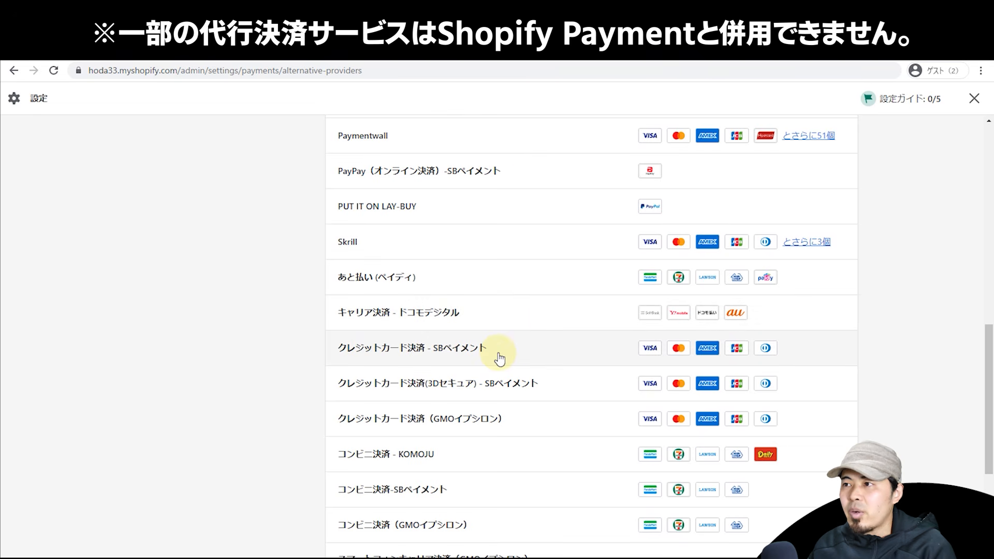
scroll(511, 357, "down", 3)
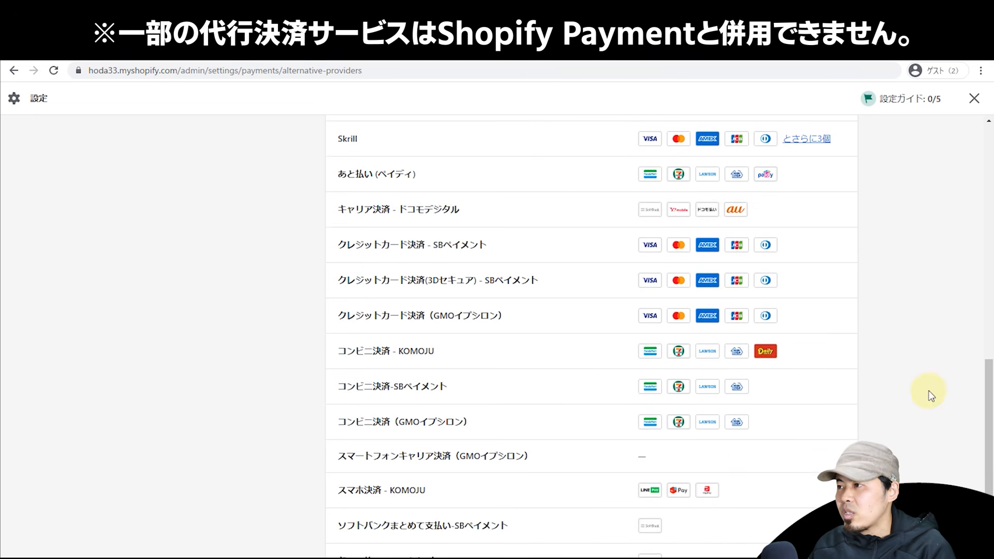
left_click_drag(988, 463, 983, 210)
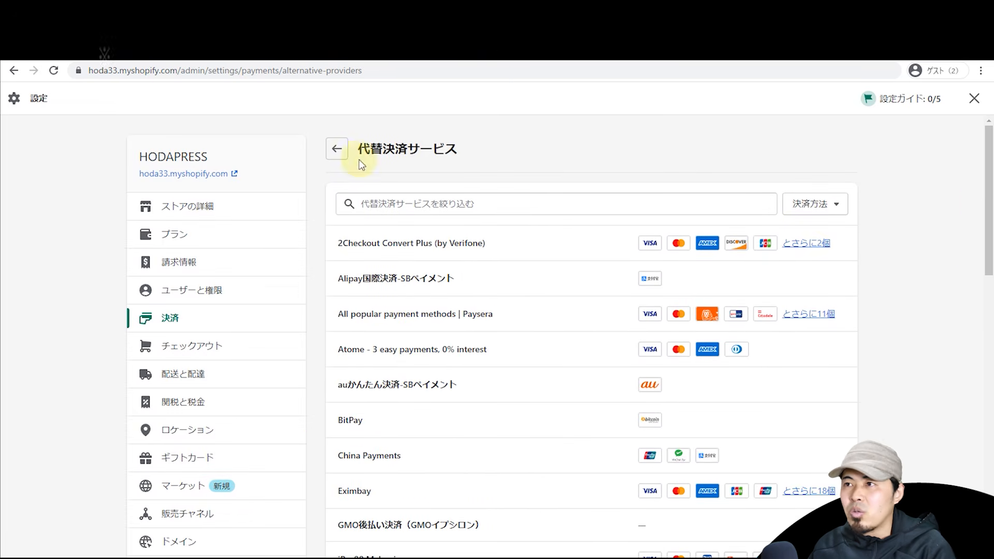
left_click(337, 148)
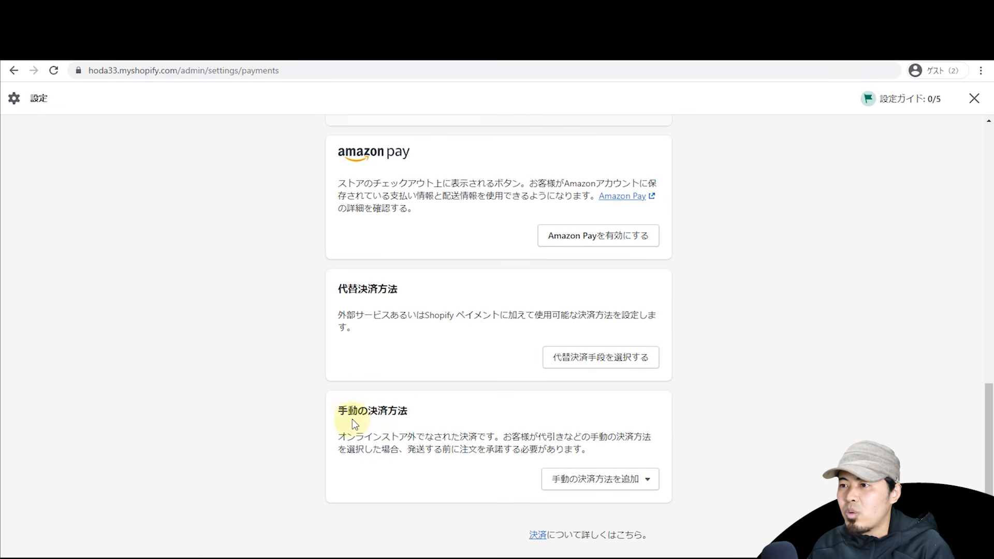
Step: Add and activate Cash on Delivery (COD) as a manual payment method, described as 代引決済
left_click(577, 482)
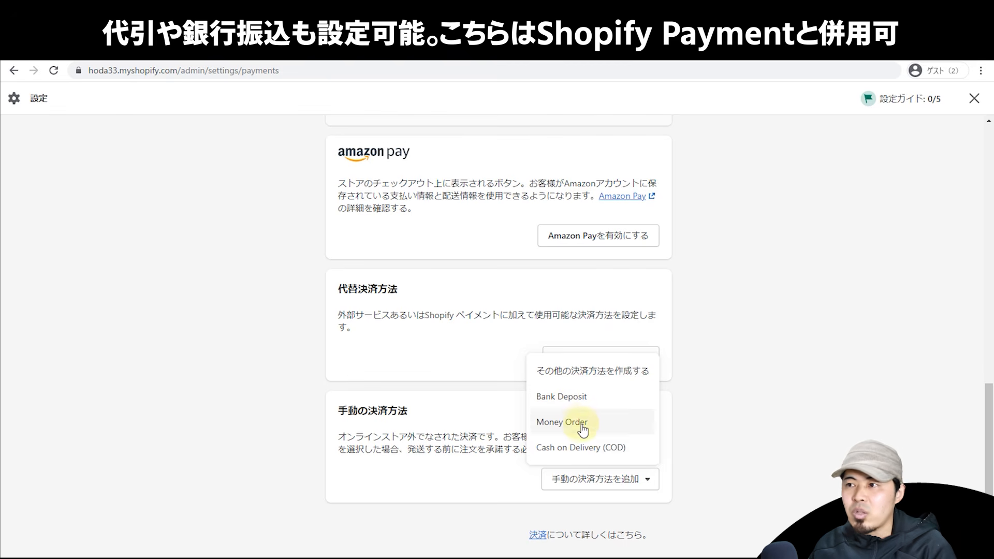
left_click(583, 448)
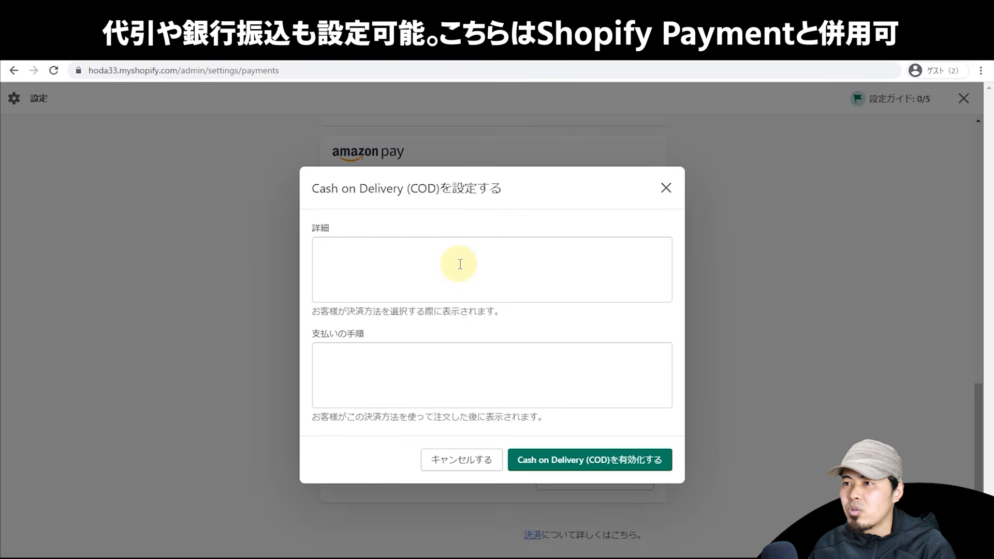
left_click(457, 268)
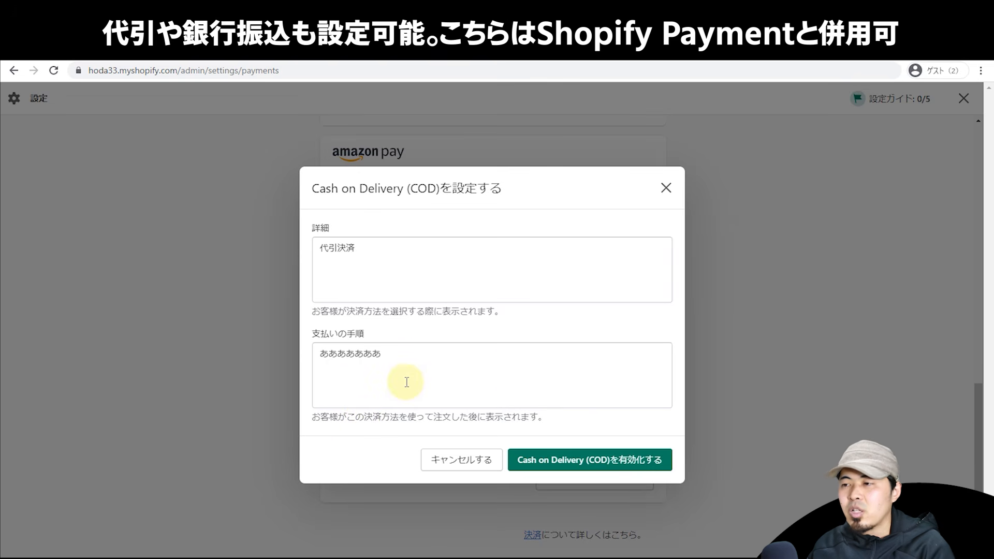
left_click(575, 457)
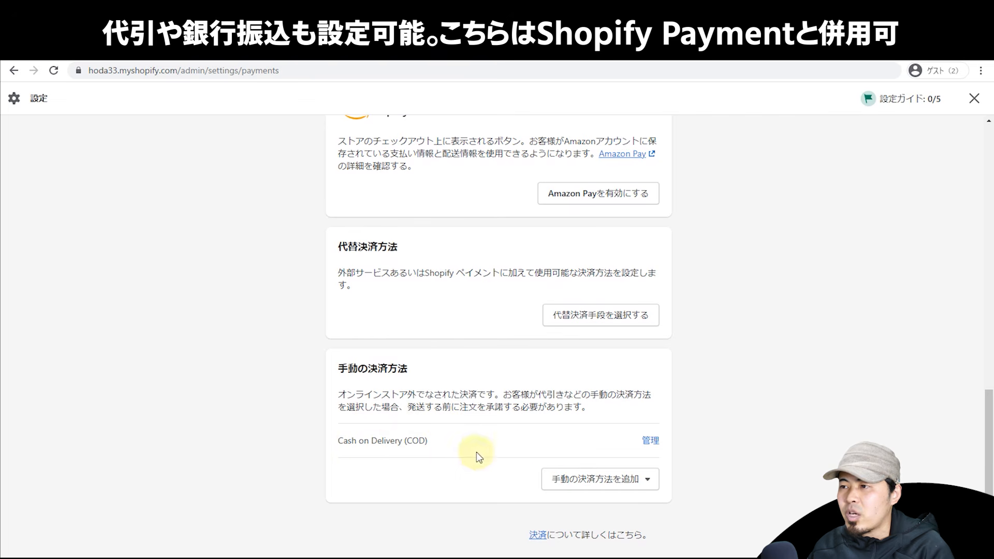
Step: Scroll back to the top of the payments page and open the Shopify Payments management page
mouse_move(989, 459)
left_mouse_down()
mouse_move(989, 214)
mouse_move(988, 477)
left_mouse_up()
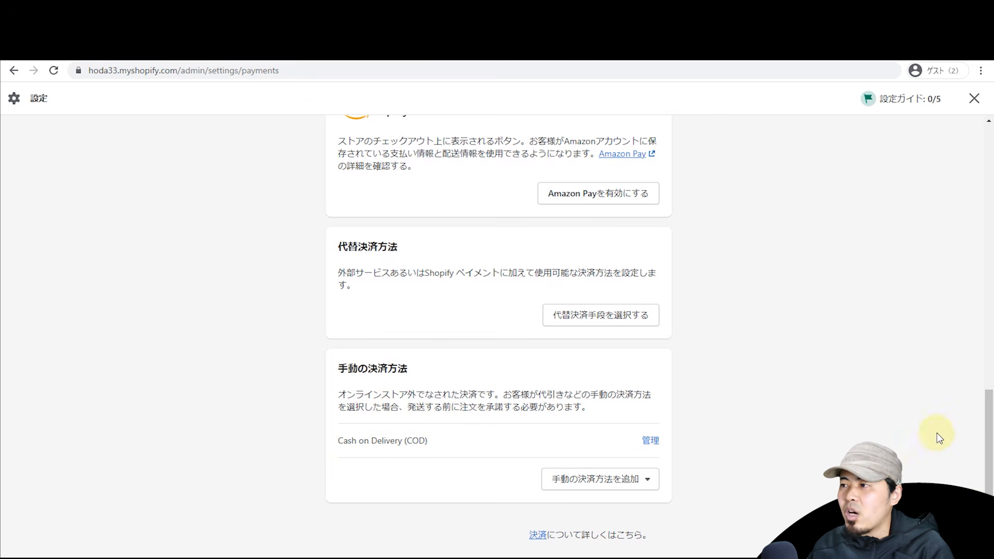
left_click_drag(987, 409, 987, 156)
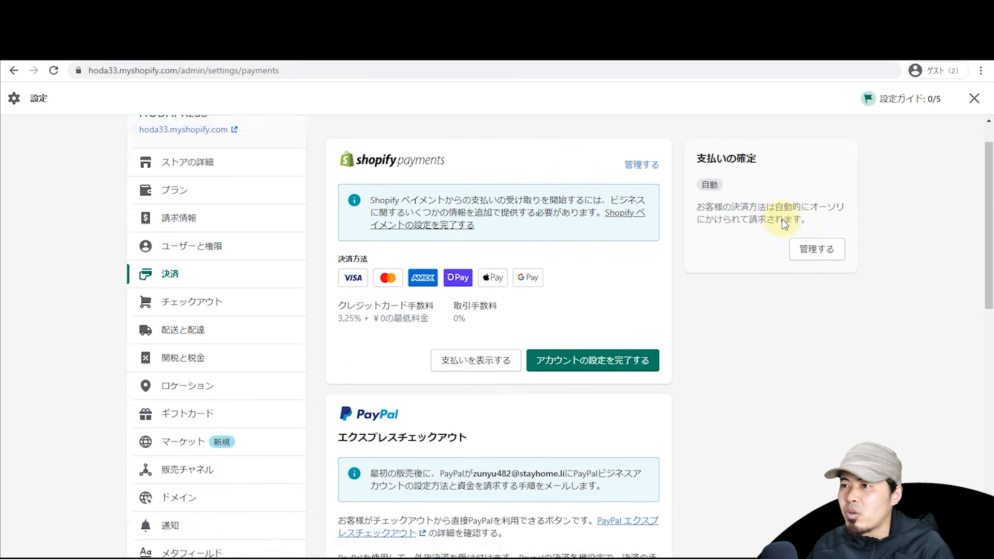
scroll(816, 361, "down", 10)
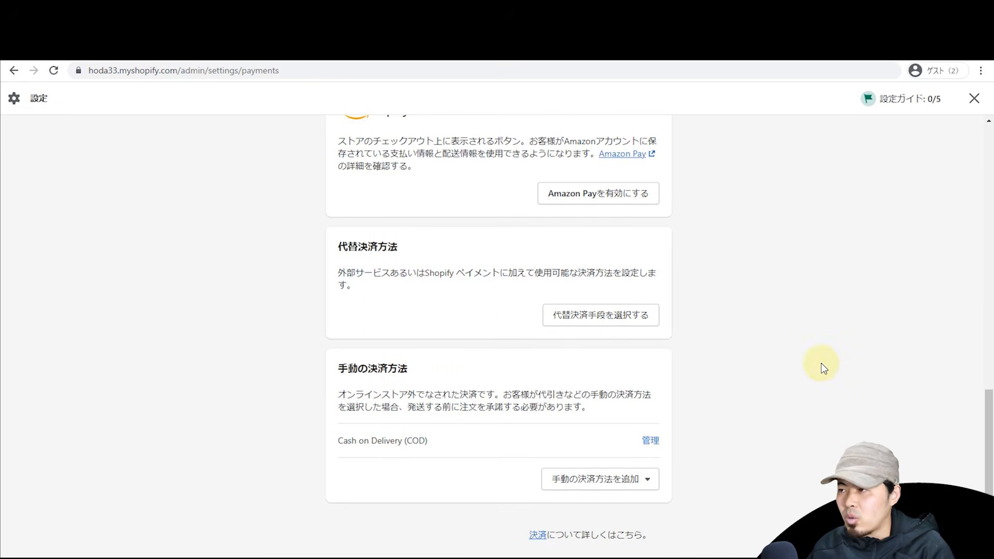
left_click_drag(988, 466, 987, 207)
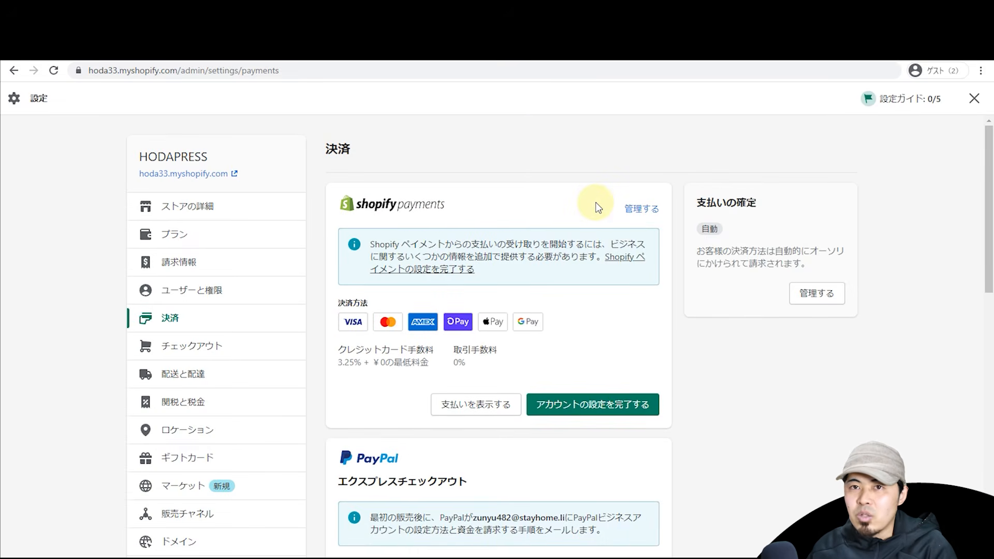
scroll(595, 297, "down", 4)
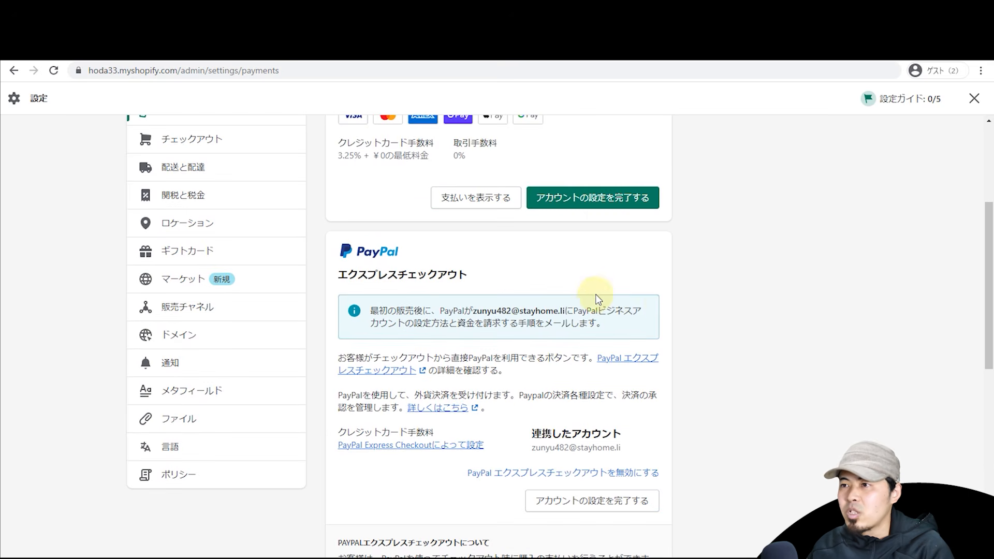
scroll(698, 309, "up", 4)
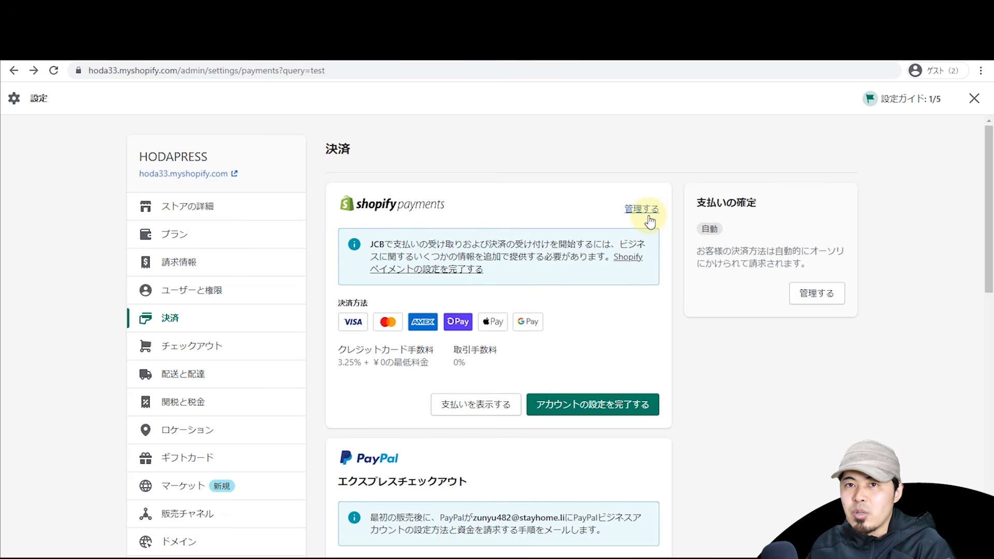
left_click(645, 213)
right_click(644, 212)
Step: Dismiss the stray context menu and scroll down to the payout schedule
left_click(926, 195)
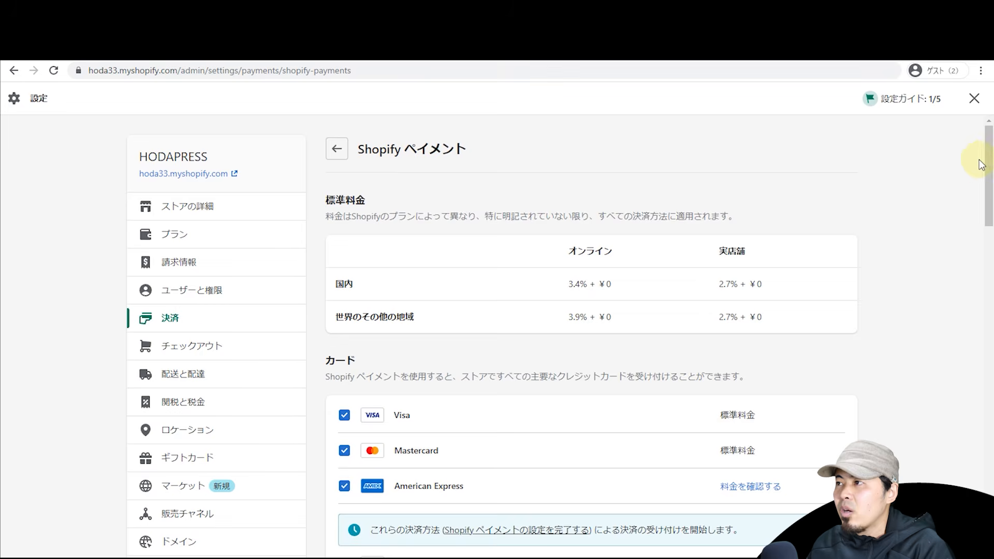
left_click_drag(987, 165, 988, 202)
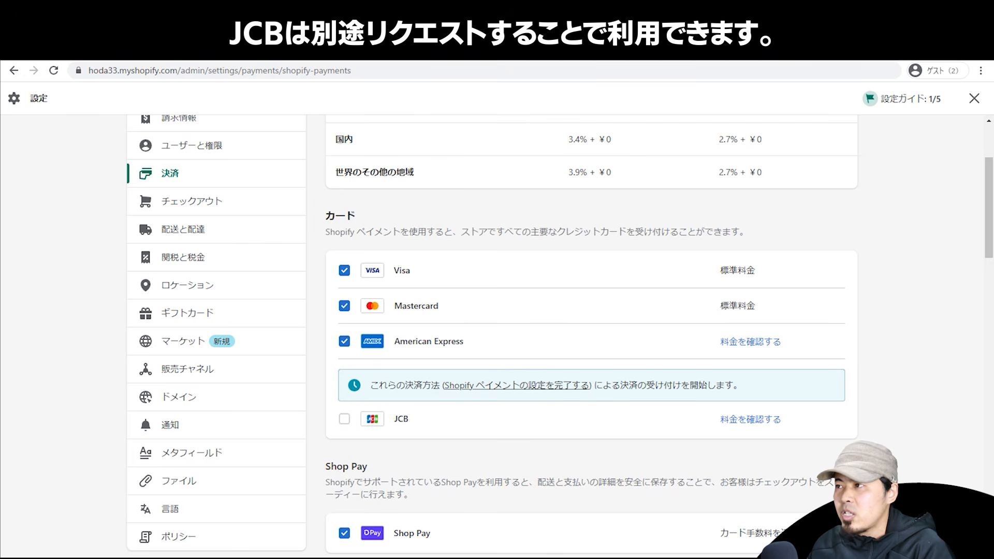
scroll(877, 235, "down", 1)
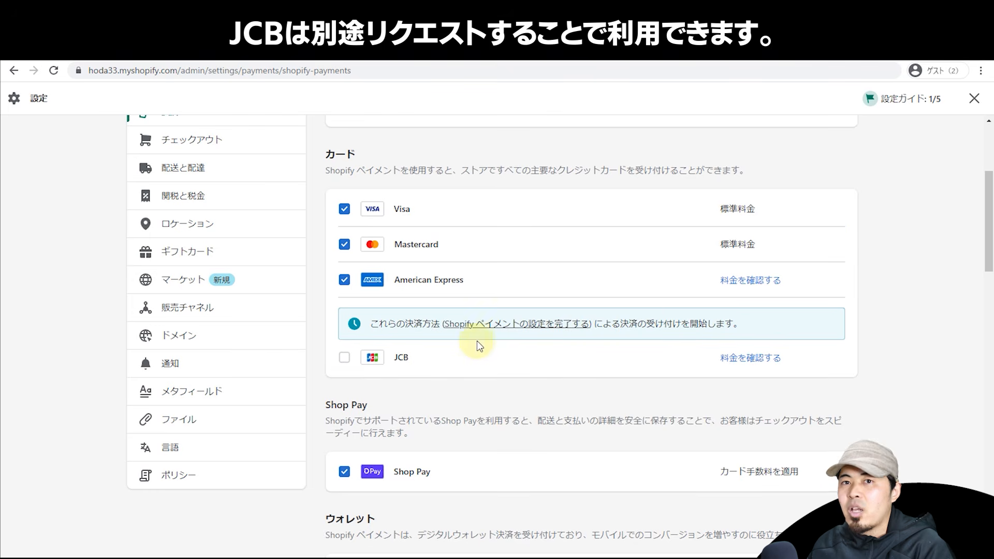
scroll(600, 297, "up", 1)
scroll(607, 290, "down", 5)
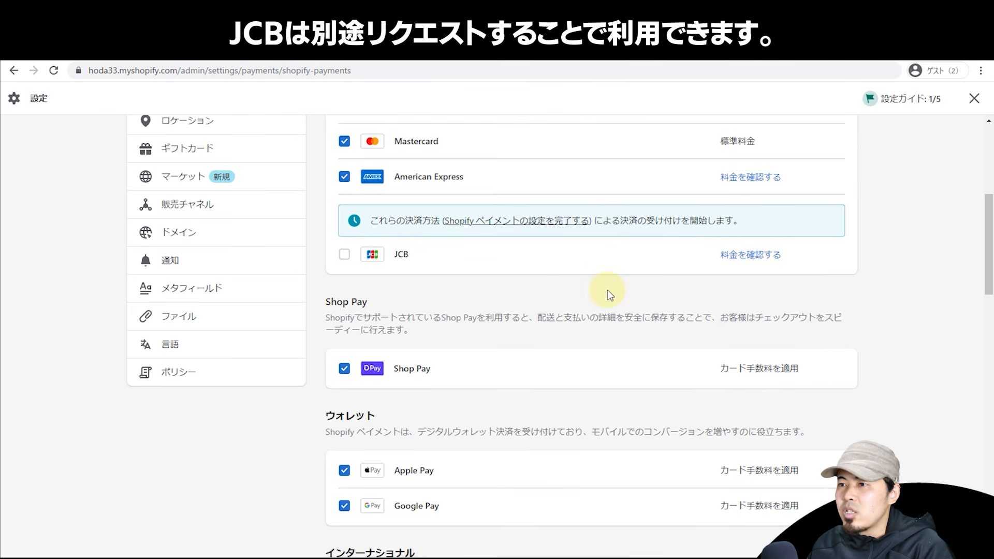
scroll(606, 225, "down", 2)
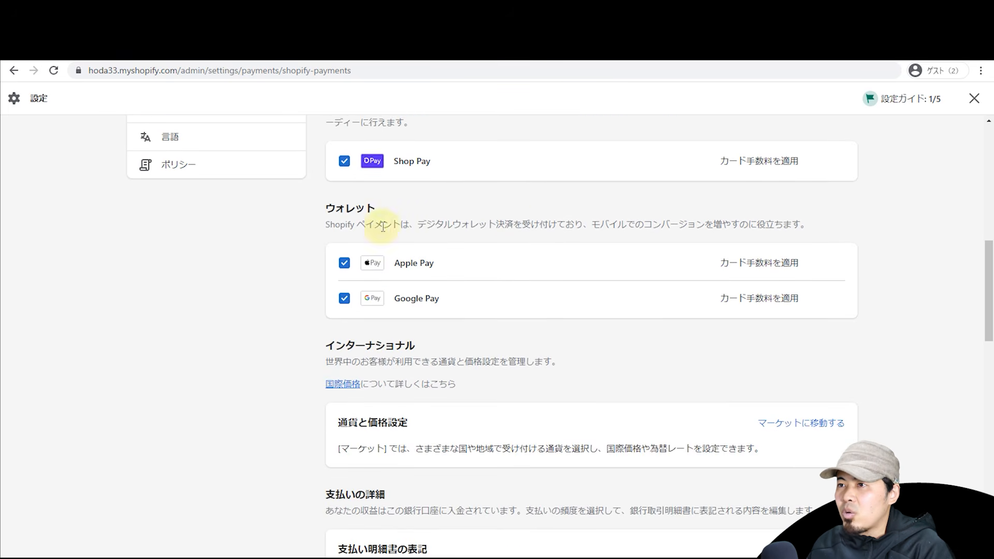
scroll(600, 269, "down", 4)
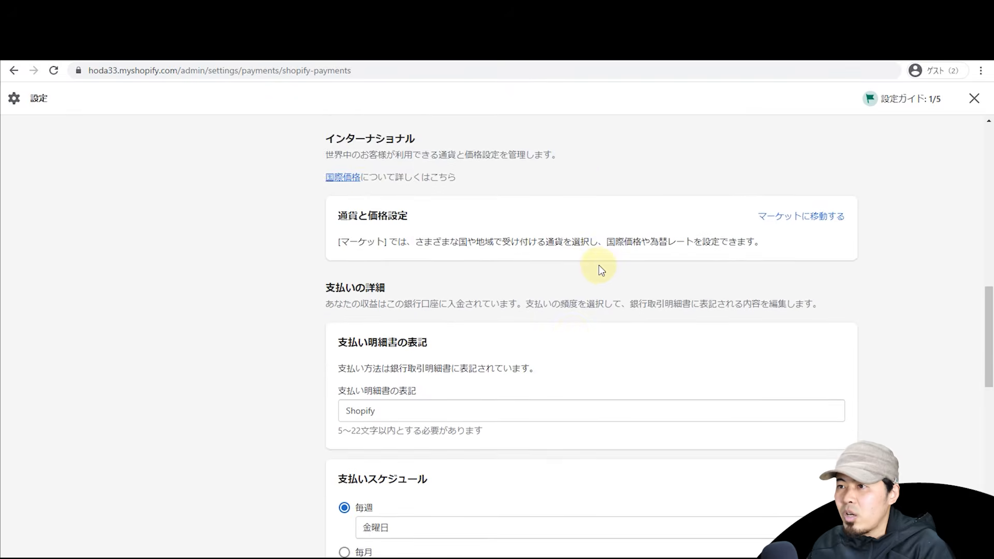
scroll(603, 265, "down", 2)
scroll(513, 286, "down", 2)
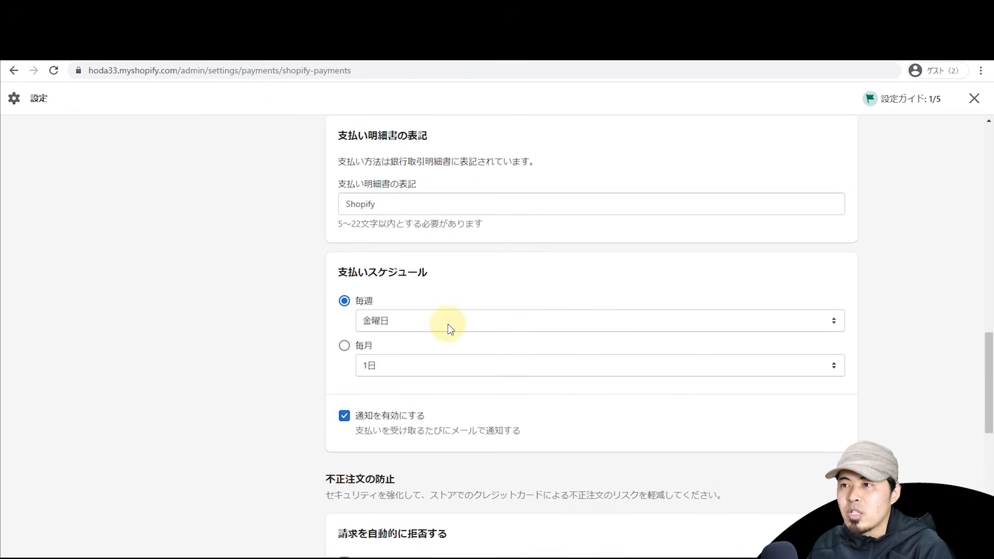
Step: Change payouts from weekly on Friday to monthly on the 27日
left_click(381, 323)
left_click(393, 393)
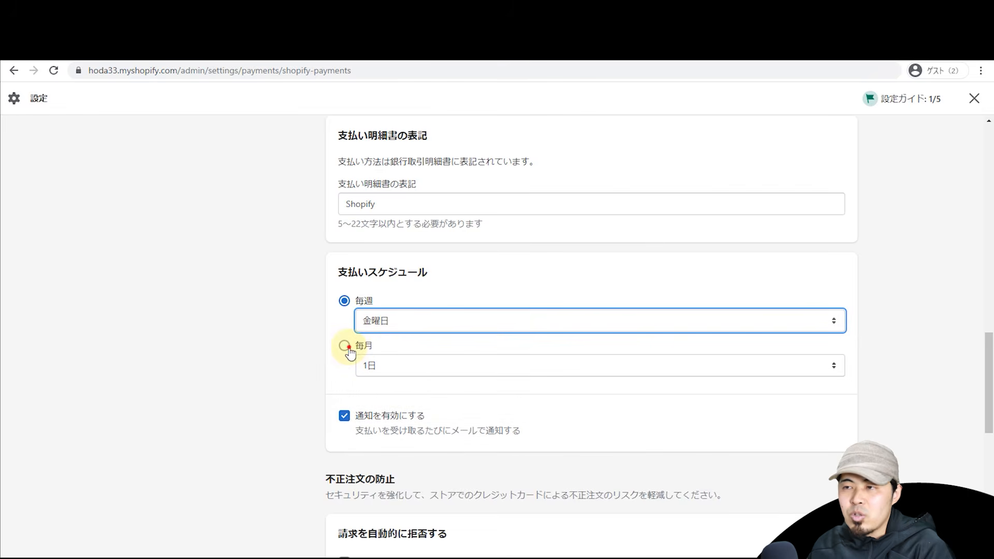
left_click(345, 347)
left_click(450, 368)
scroll(452, 313, "down", 5)
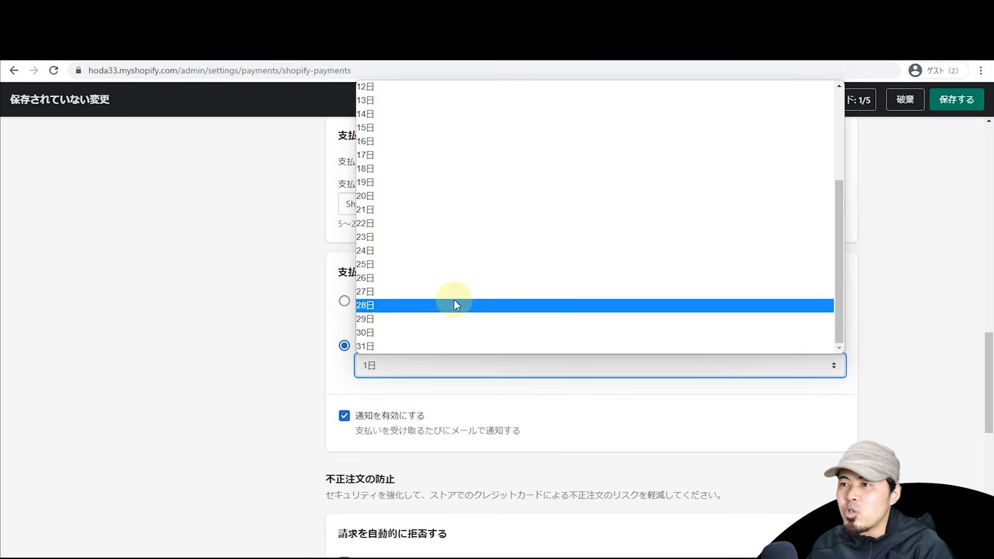
left_click(452, 292)
left_click(297, 347)
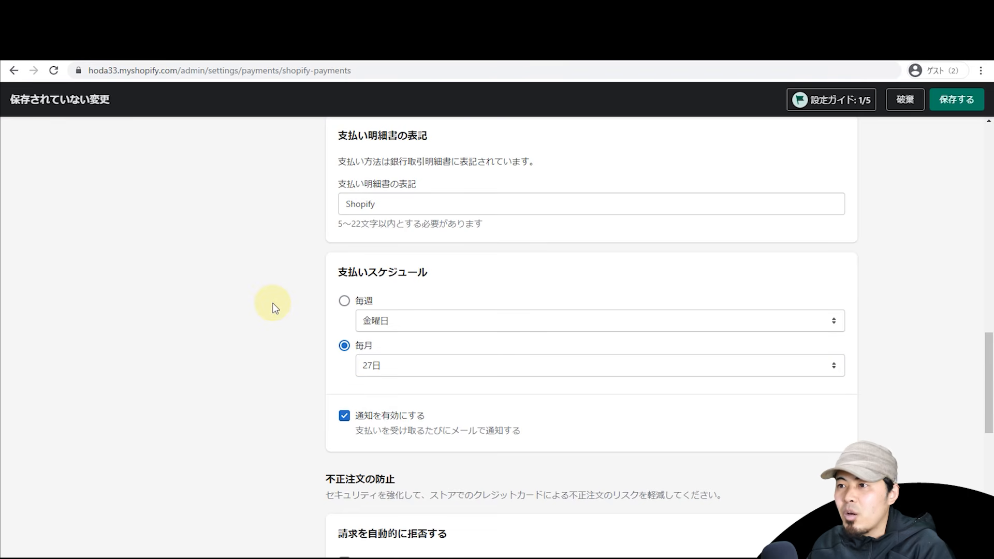
Step: Scroll through the remaining payments management settings
scroll(274, 308, "down", 2)
scroll(274, 309, "down", 6)
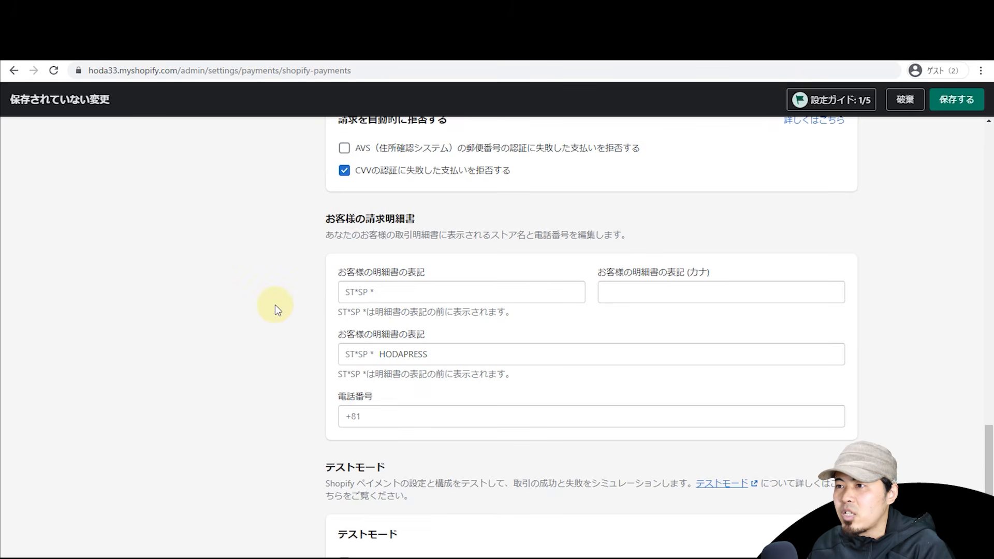
scroll(287, 287, "down", 3)
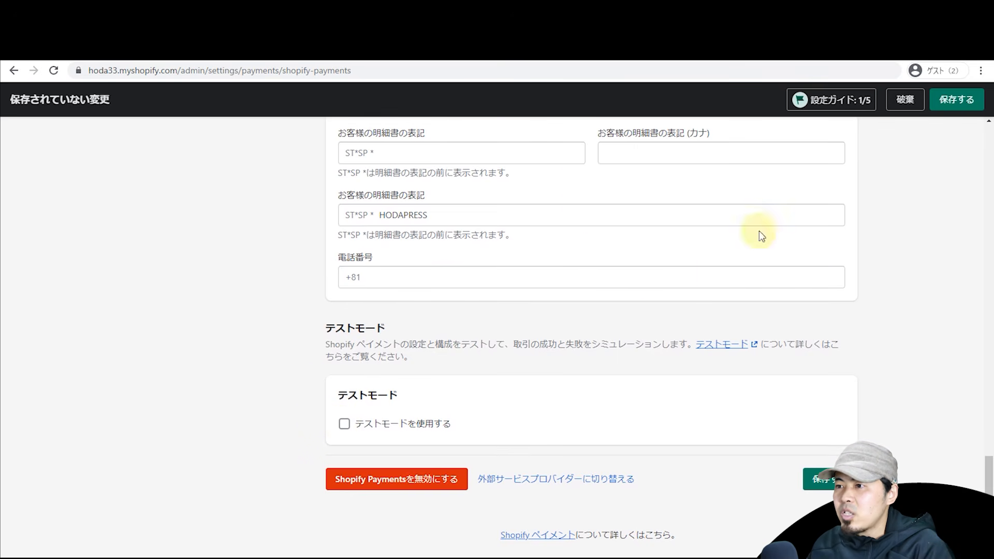
left_click(990, 150)
left_click_drag(990, 150, 986, 512)
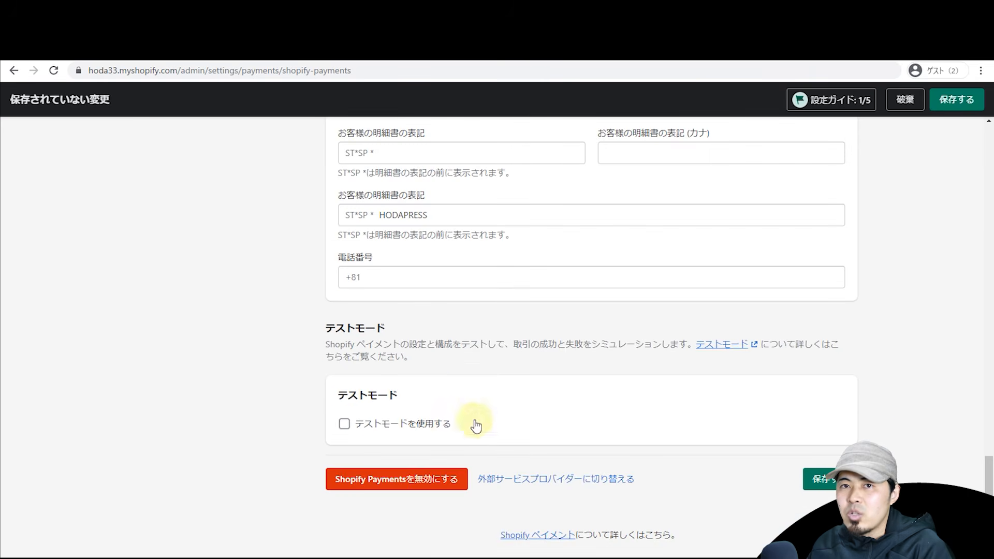
left_click(987, 143)
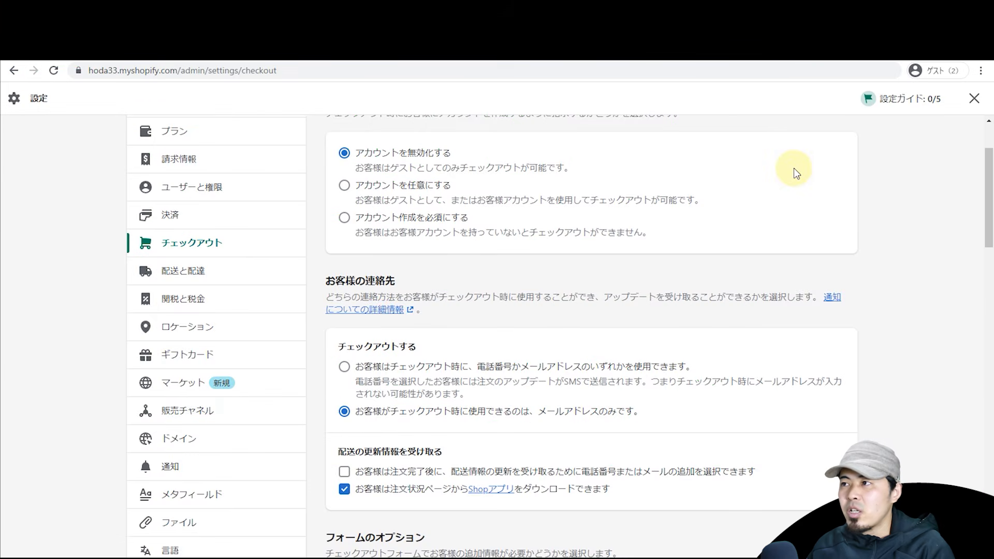
scroll(794, 168, "up", 2)
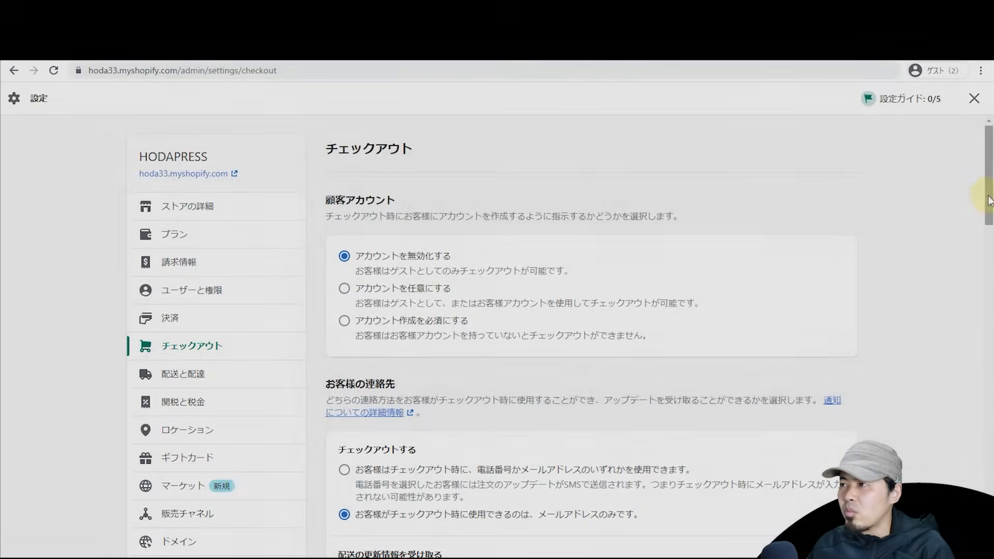
mouse_move(988, 196)
left_mouse_down()
mouse_move(985, 297)
mouse_move(976, 187)
left_mouse_up()
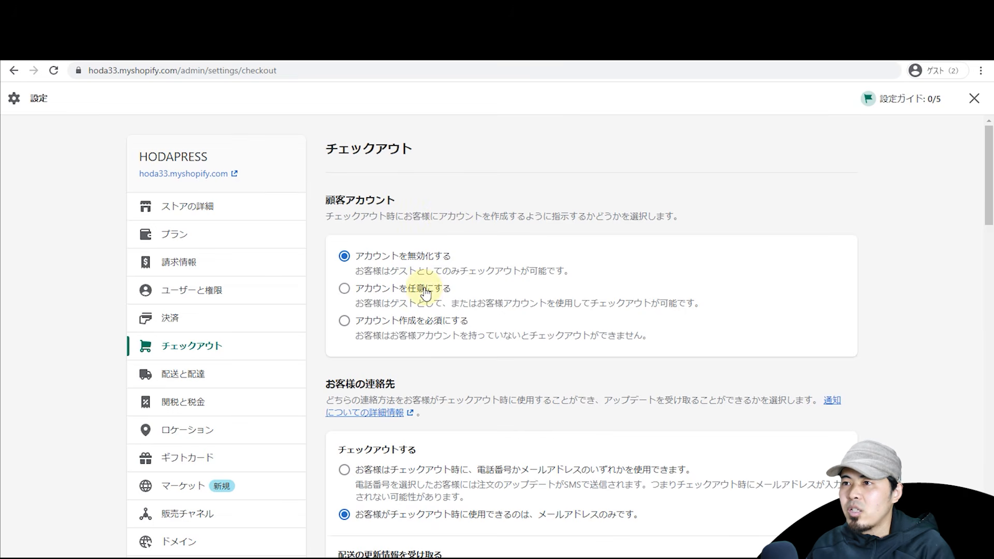
Step: Bring the HODAPRESS storefront window over the settings, then move it aside to reveal account options
scroll(410, 286, "up", 3)
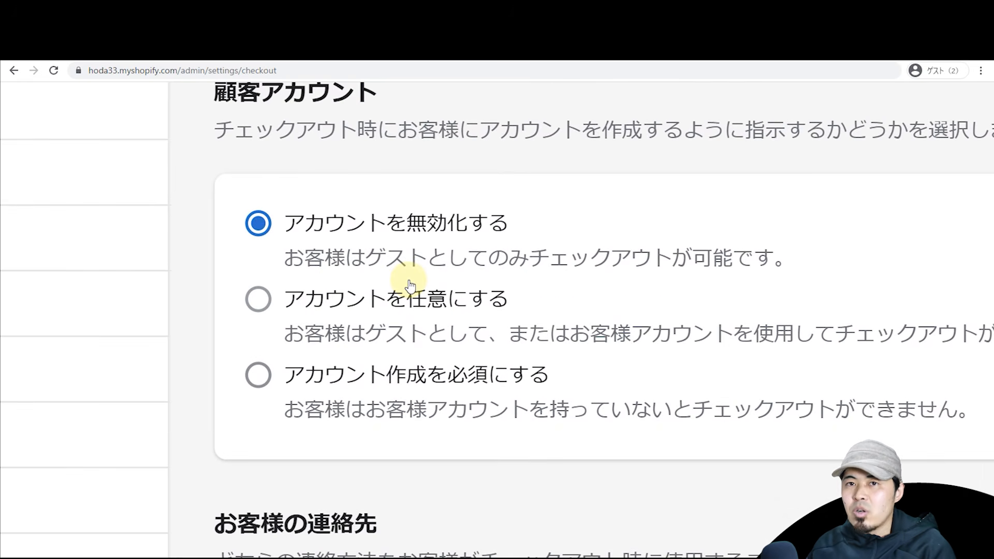
right_click(409, 284)
left_click(624, 217)
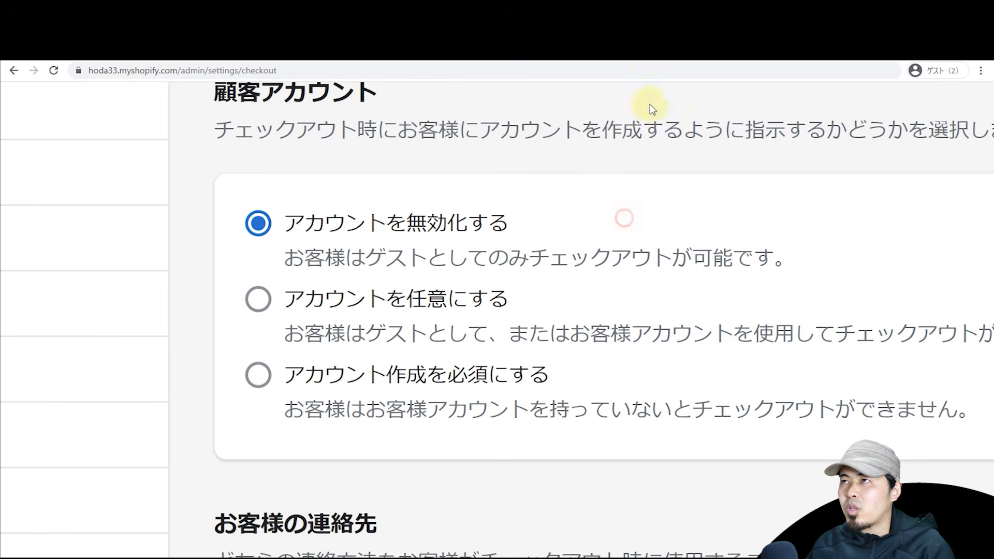
left_click_drag(295, 557, 570, 124)
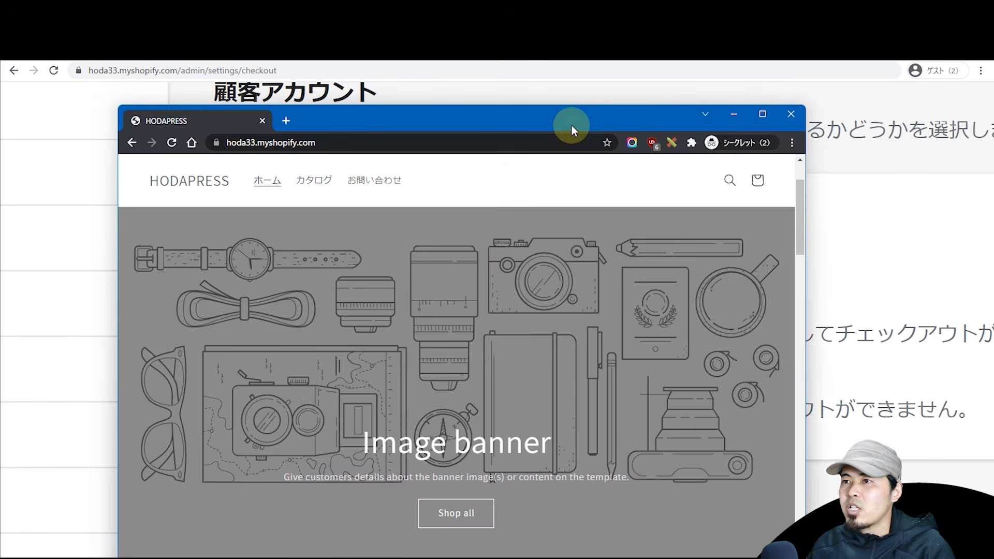
double_click(570, 124)
scroll(888, 198, "down", 1)
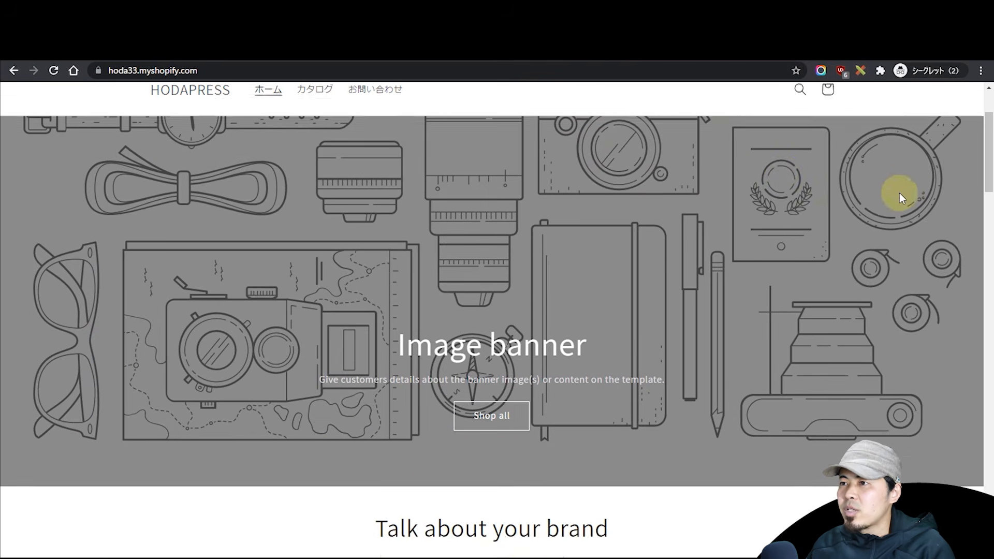
scroll(952, 188, "up", 3)
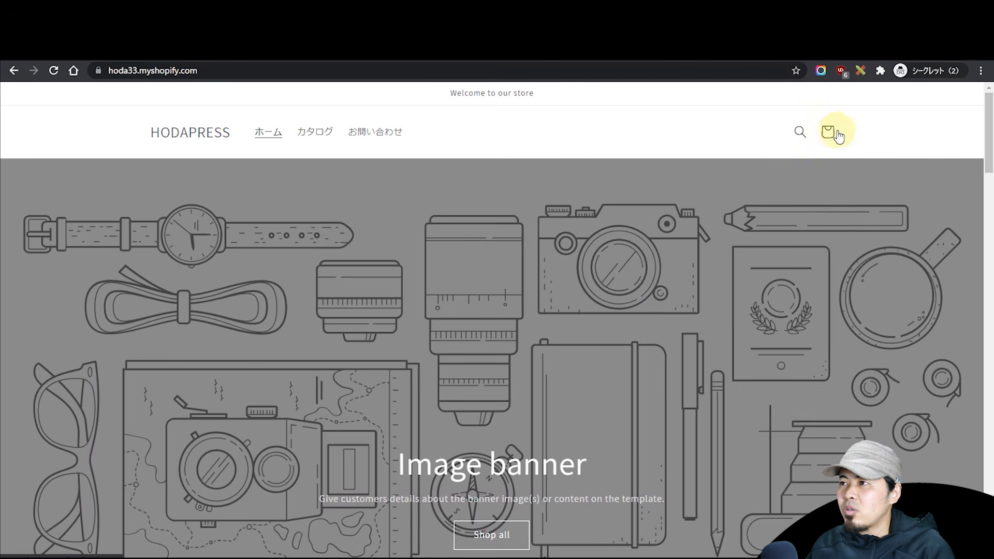
mouse_move(985, 142)
left_mouse_down()
mouse_move(987, 486)
mouse_move(927, 217)
mouse_move(927, 100)
mouse_move(621, 58)
mouse_move(699, 1)
mouse_move(735, 1)
mouse_move(470, 182)
mouse_move(487, 152)
left_mouse_up()
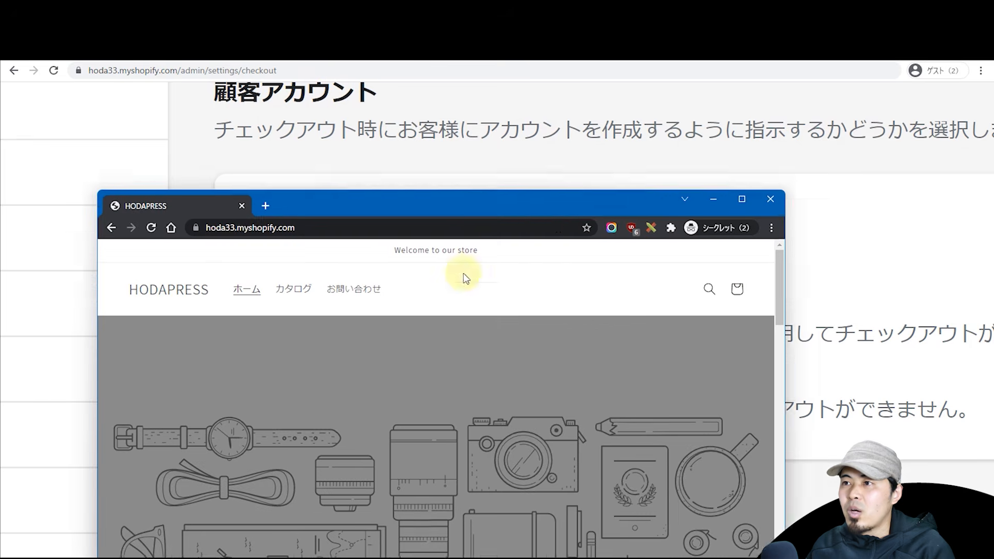
left_click_drag(492, 207, 455, 182)
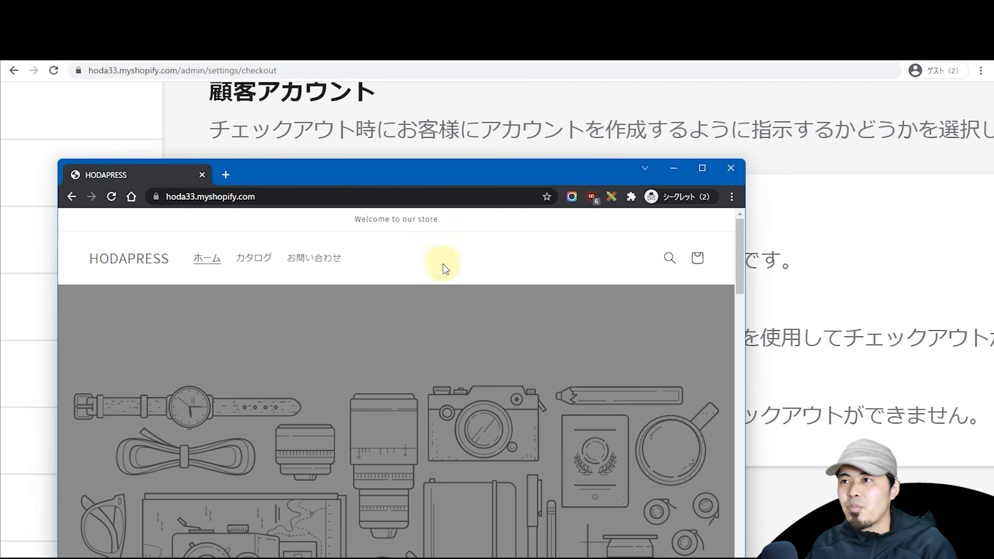
left_click(382, 173)
left_click_drag(381, 174, 699, 0)
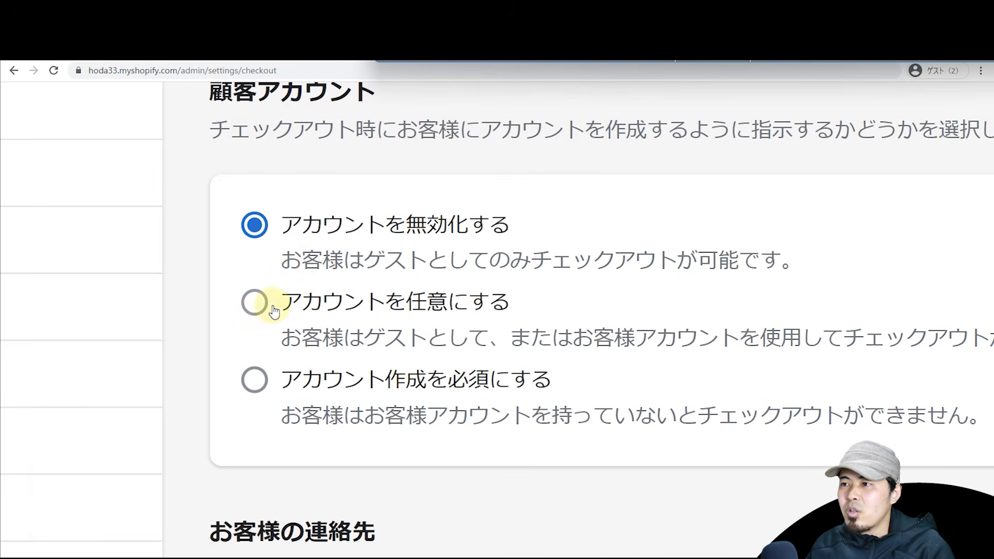
Step: Make customer accounts optional at checkout, save, and bring the storefront window back over
left_click(254, 309)
left_click(253, 379)
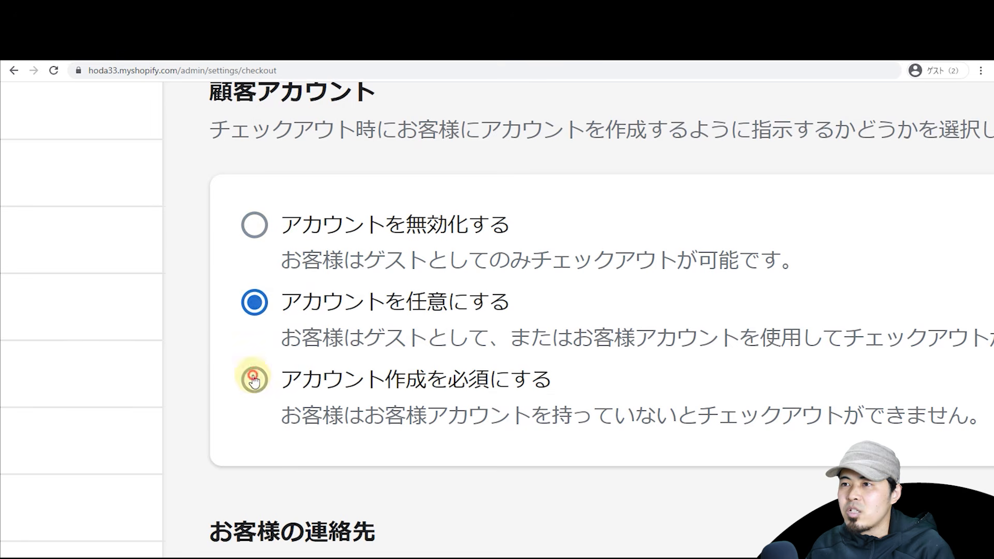
left_click(254, 227)
scroll(257, 287, "down", 4)
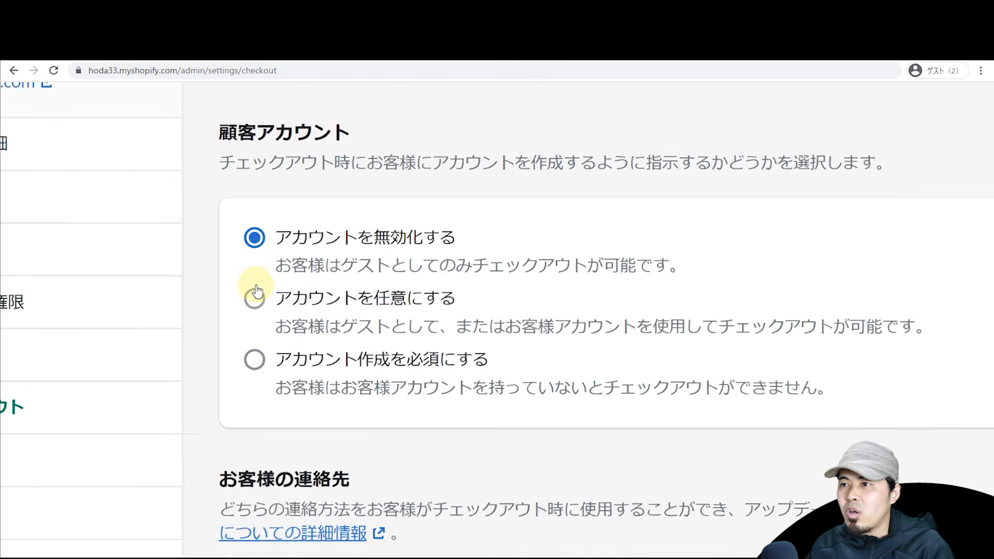
scroll(258, 286, "right", 1)
scroll(257, 289, "right", 1)
left_click(261, 294)
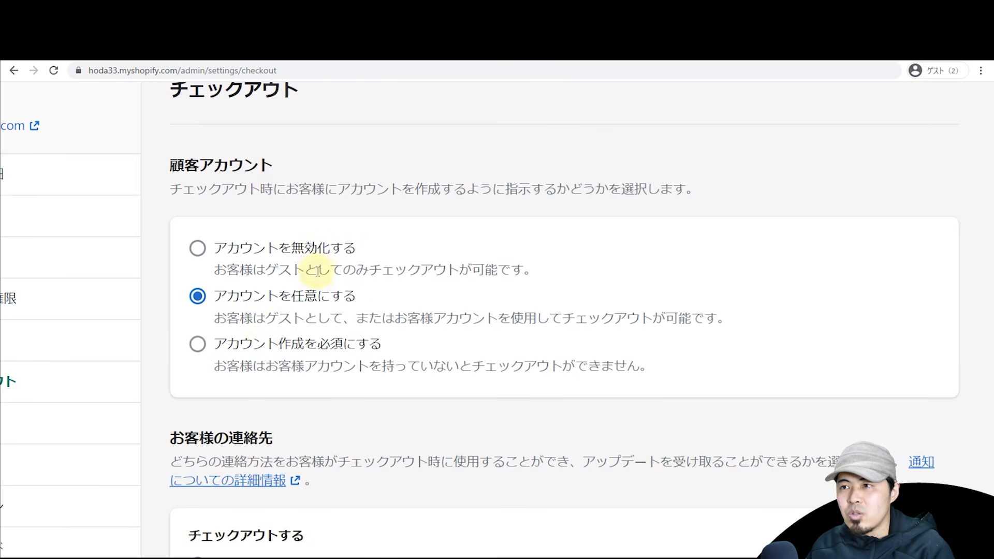
scroll(321, 269, "down", 4)
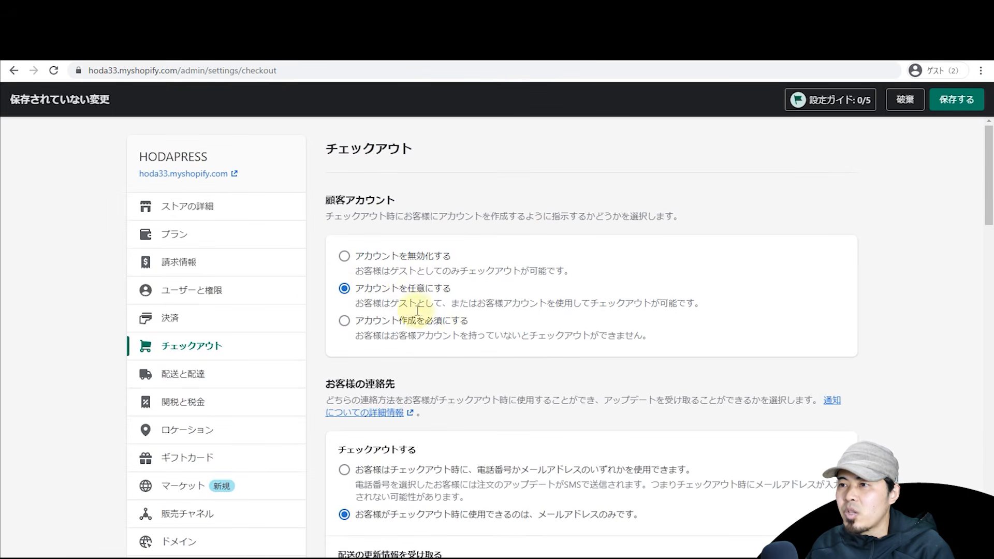
left_click(952, 99)
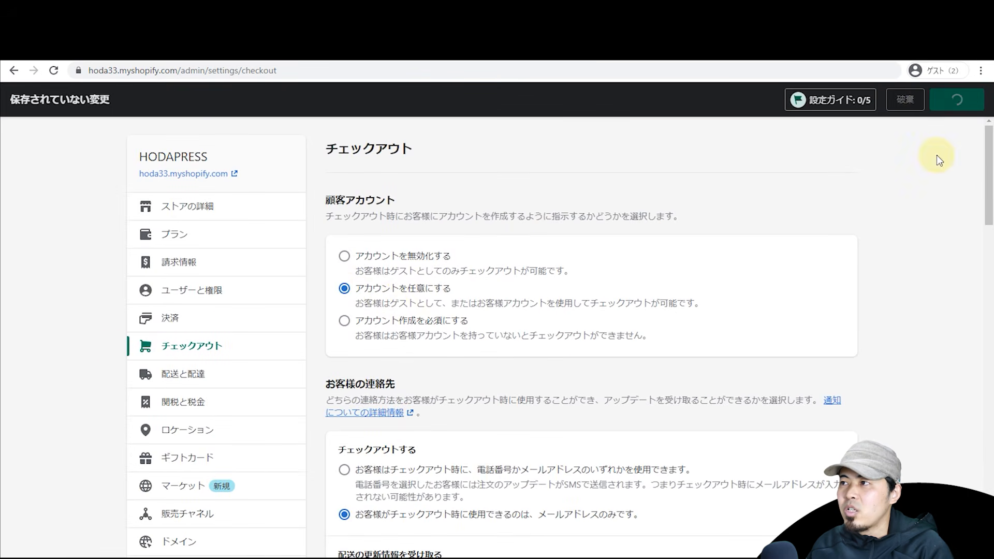
left_click_drag(835, 5, 414, 41)
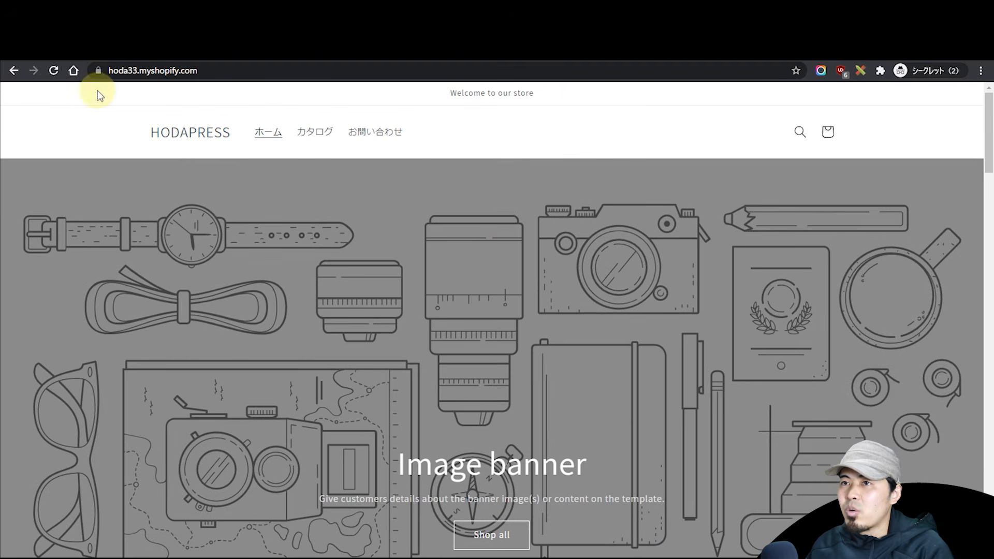
Step: Reload the storefront, check its customer login and account creation pages, then move it aside
left_click(52, 72)
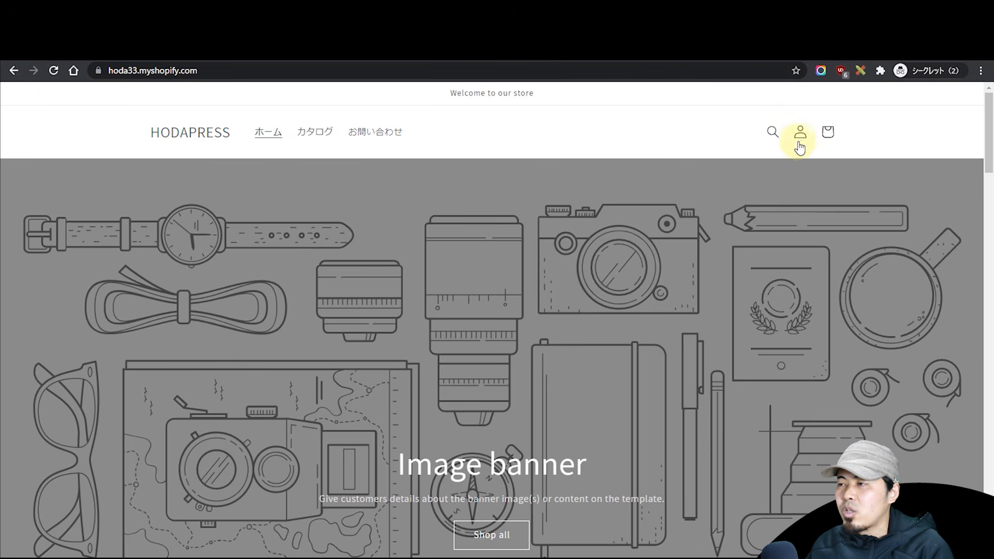
scroll(802, 145, "up", 5)
scroll(806, 246, "down", 4)
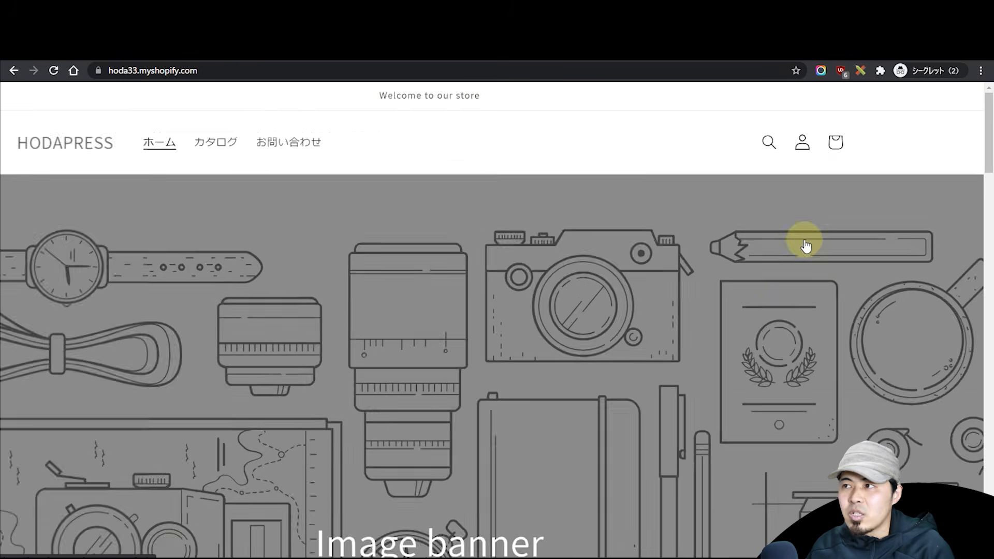
scroll(805, 241, "down", 2)
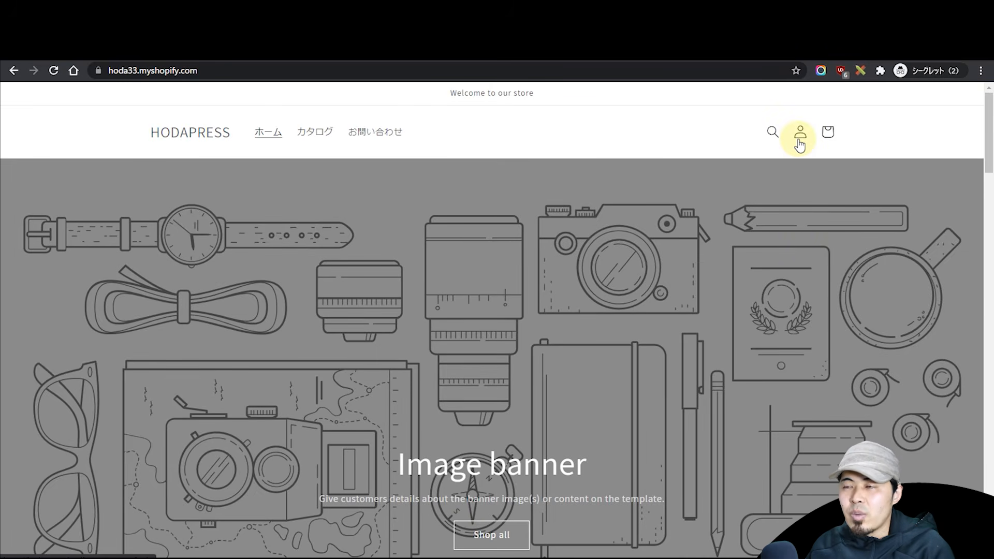
left_click(799, 145)
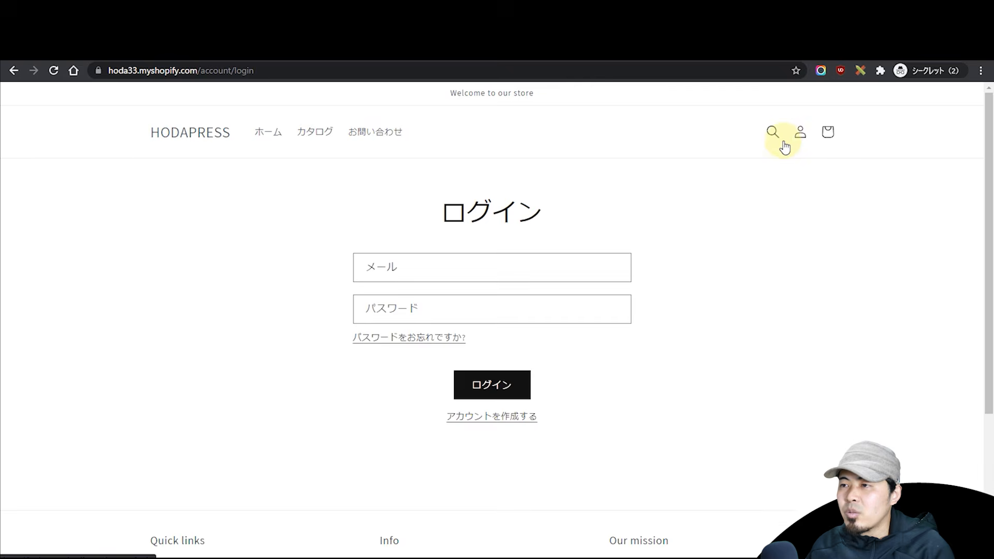
left_click(491, 418)
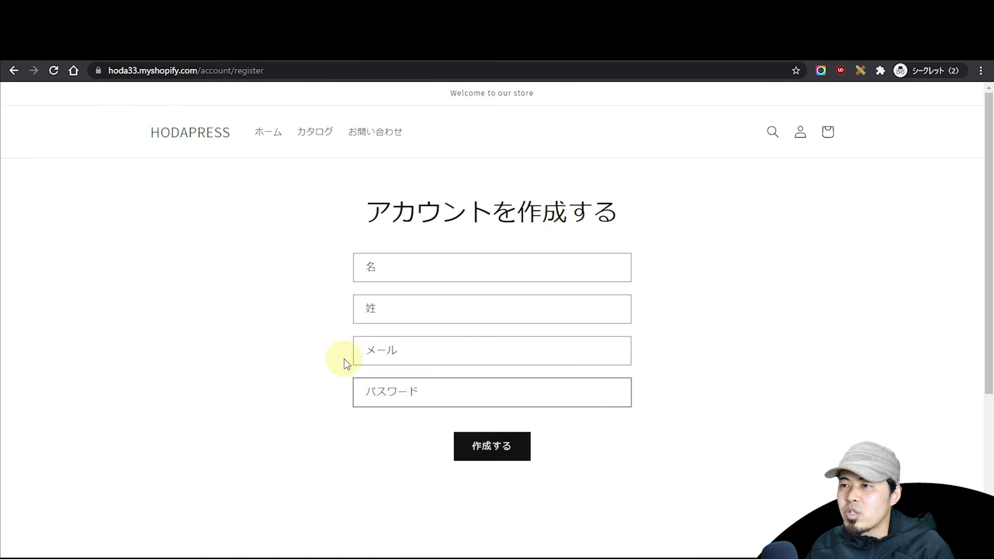
key("alt+Left")
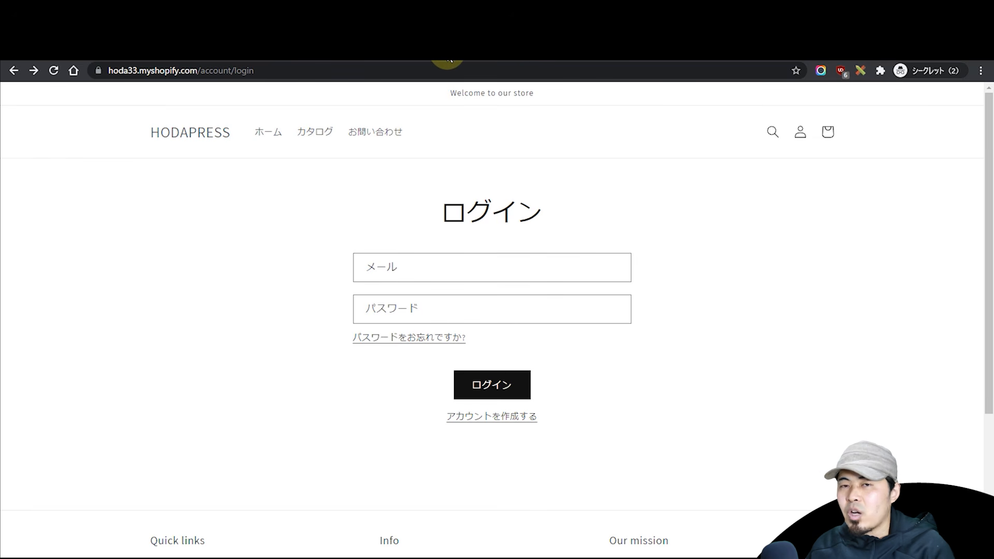
left_click_drag(448, 59, 750, 0)
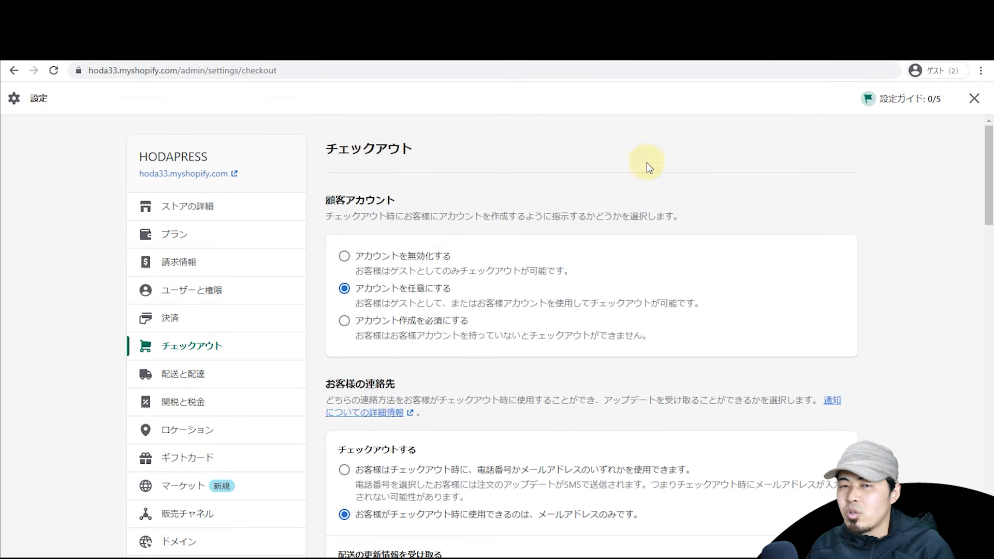
Step: Require customers to create an account at checkout and save the setting
left_click(344, 321)
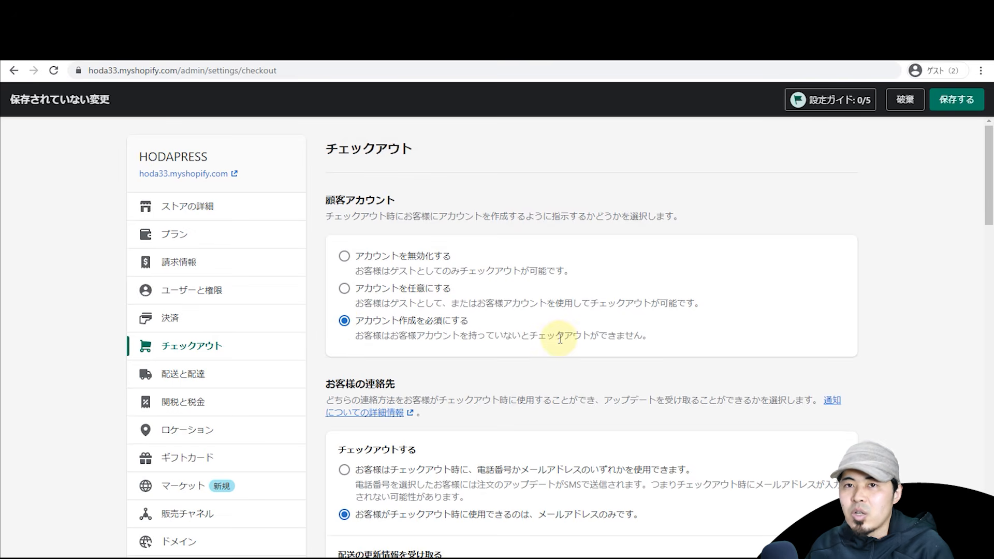
left_click(966, 104)
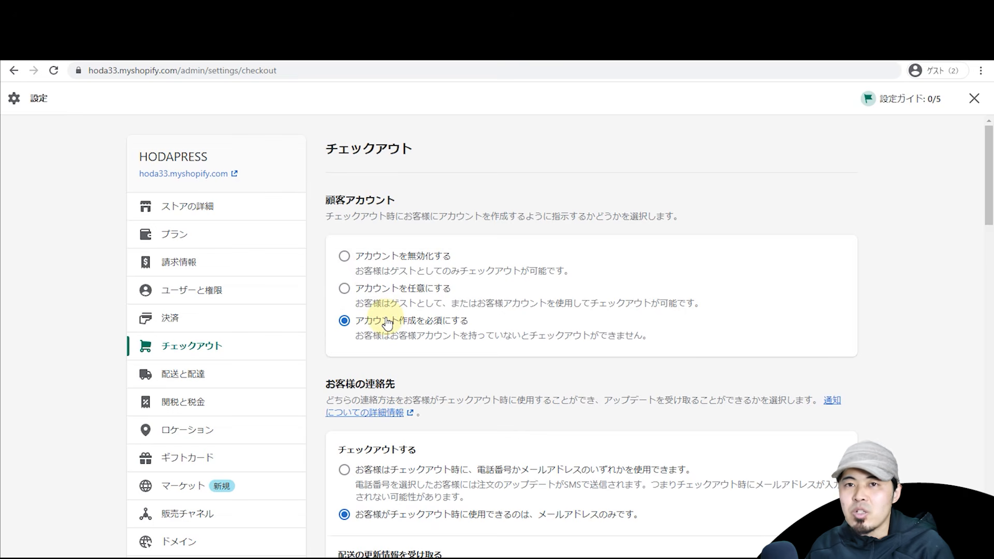
scroll(783, 268, "down", 2)
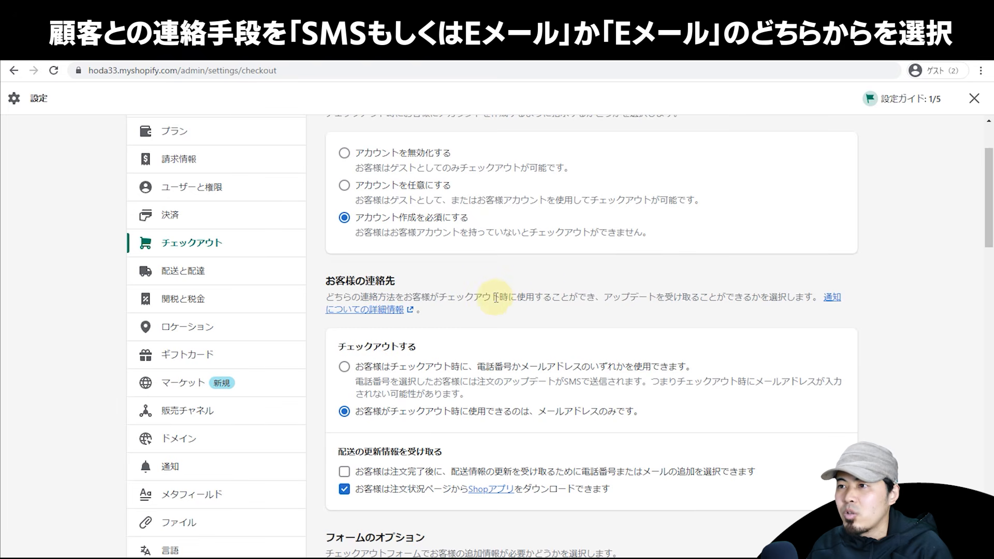
scroll(496, 298, "down", 2)
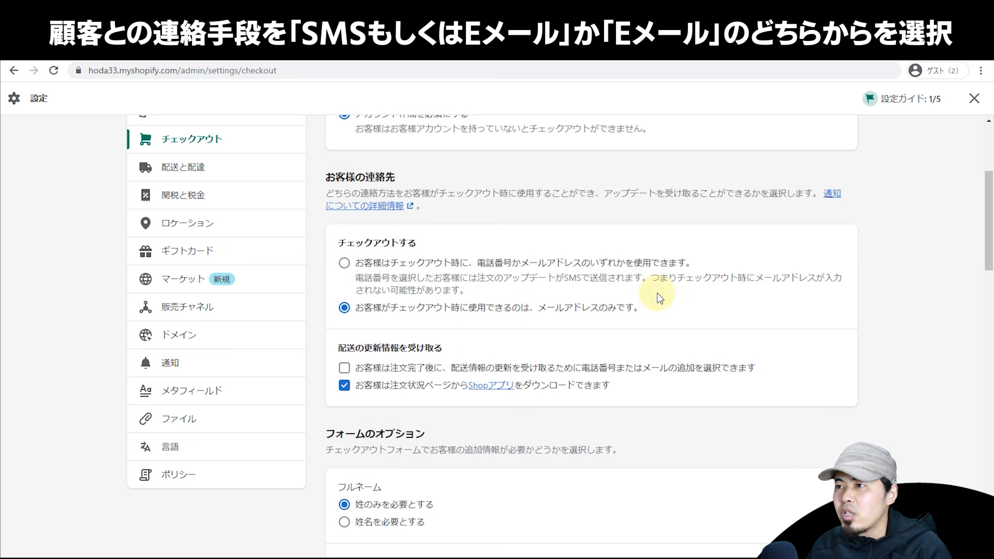
scroll(658, 302, "up", 2)
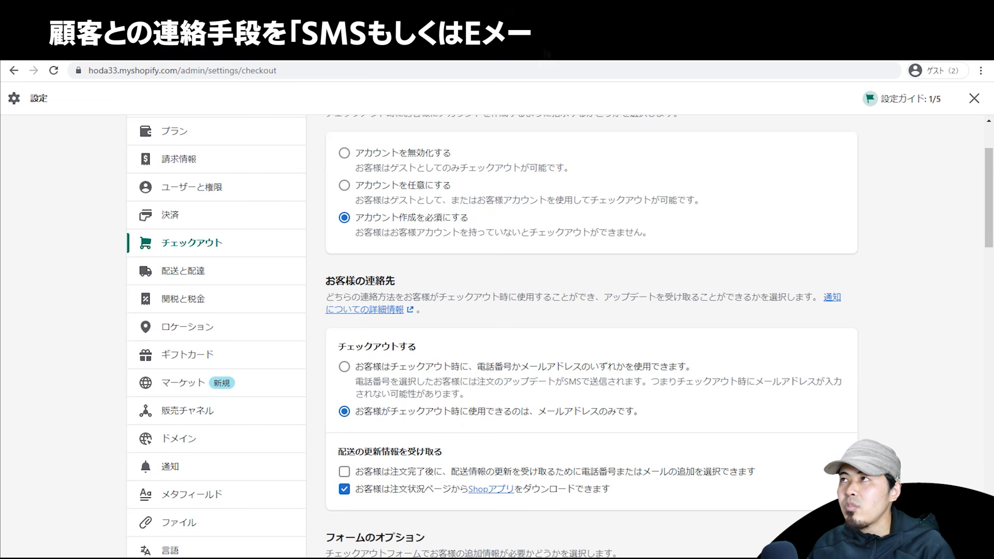
scroll(325, 292, "down", 3)
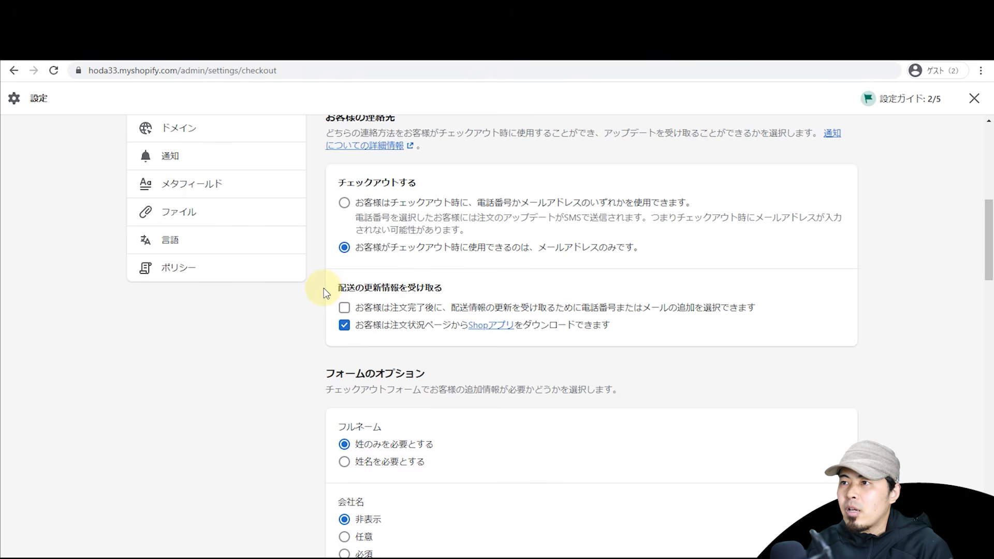
Step: Open the Shop app website (shop.app) from the checkout's Shop download option
triple_click(367, 290)
left_click(307, 334)
scroll(309, 321, "up", 4)
scroll(310, 321, "down", 4)
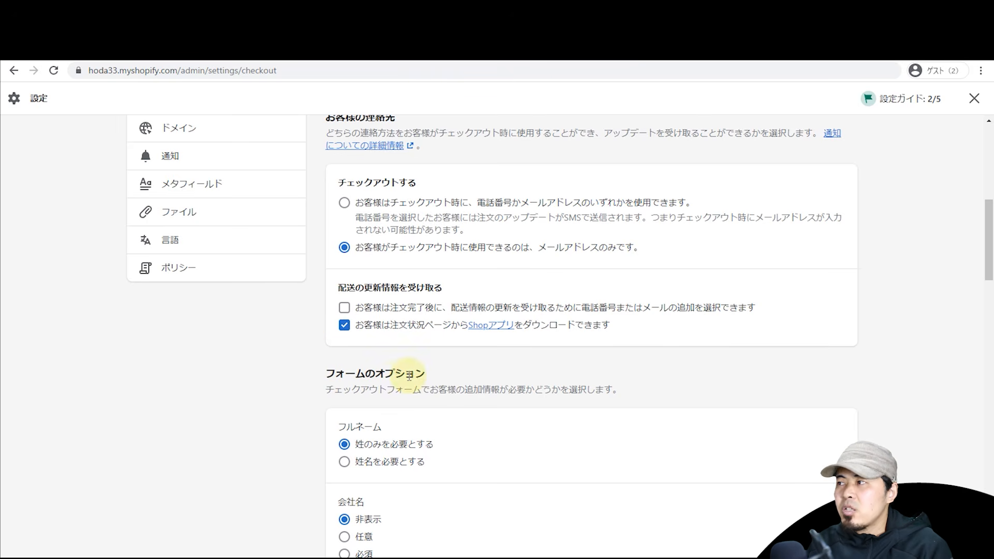
scroll(796, 388, "up", 1)
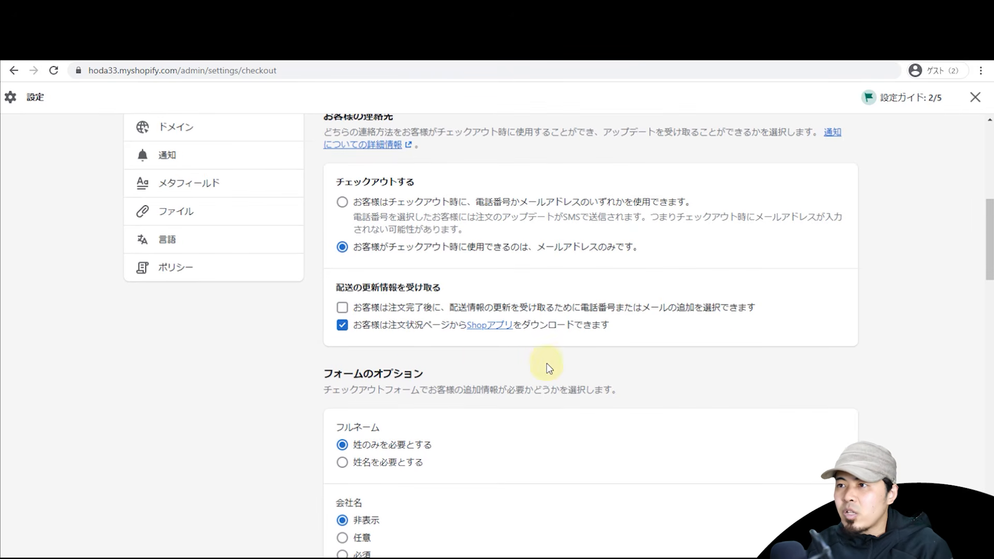
scroll(362, 328, "up", 5)
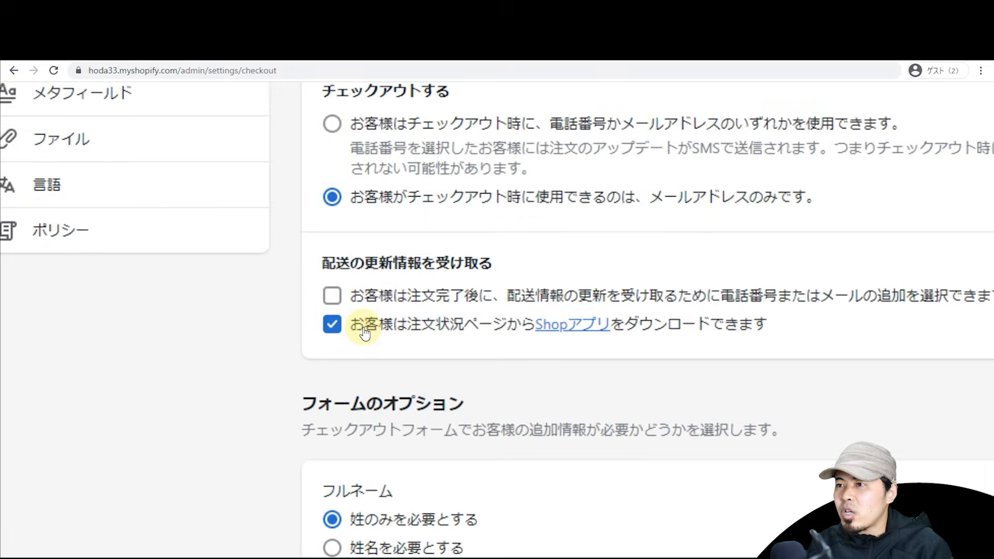
scroll(364, 332, "down", 3)
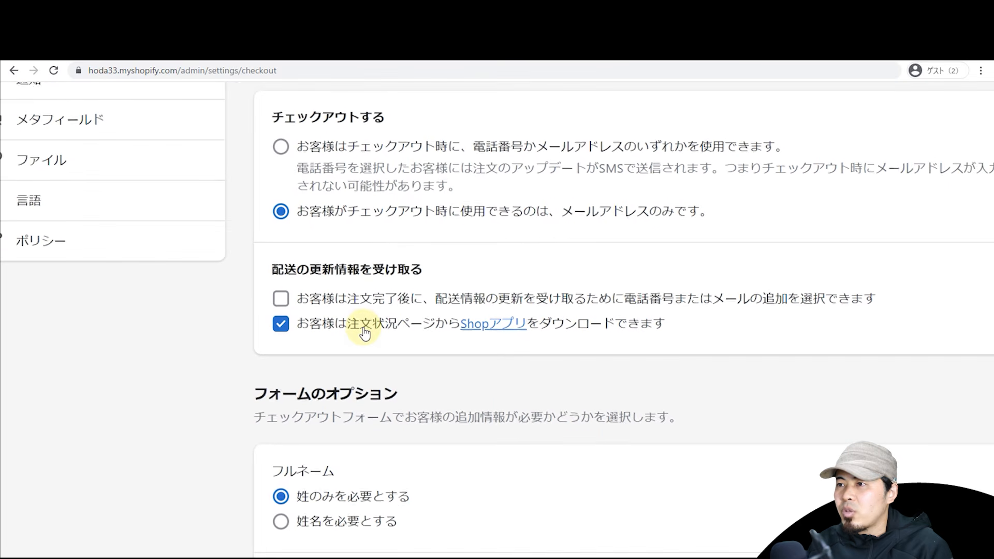
left_click(455, 335)
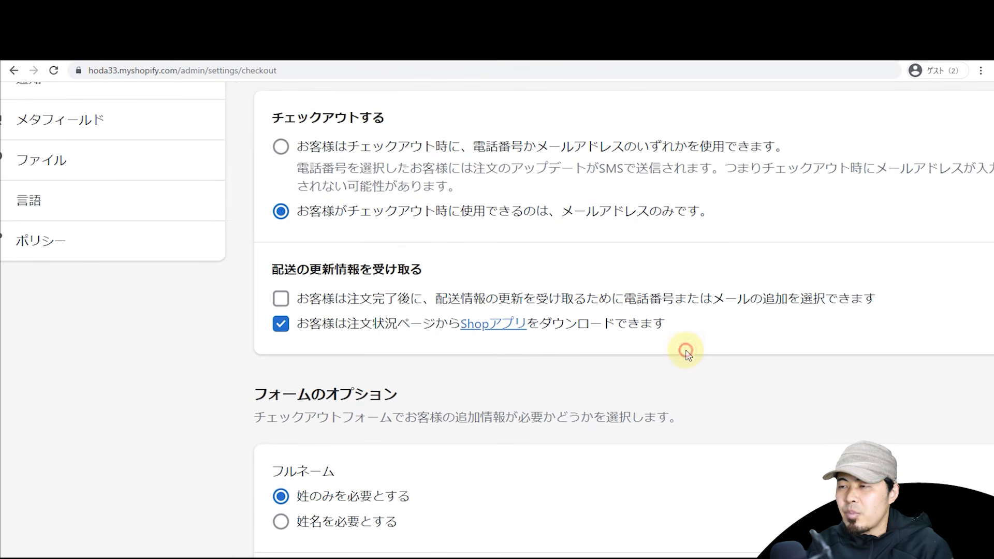
key("ctrl+shift+Tab")
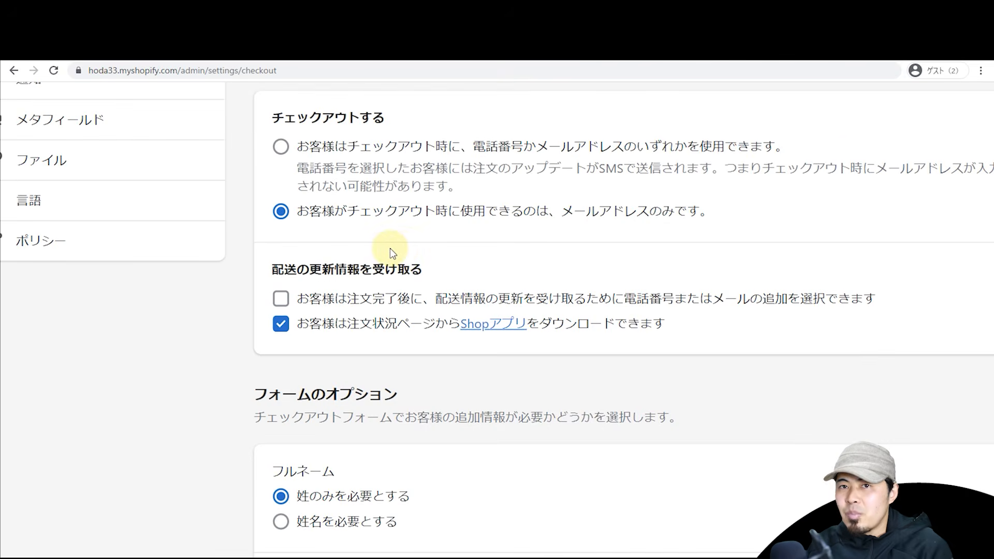
key("ctrl+Tab")
scroll(398, 252, "down", 5)
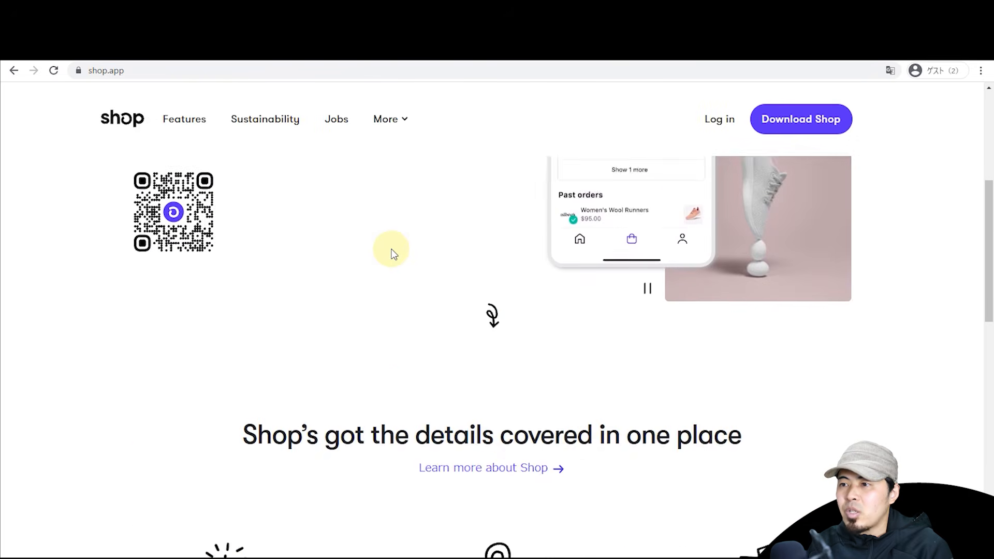
Step: Look over the shop.app landing page and its More menu, then close the tab
scroll(392, 252, "up", 5)
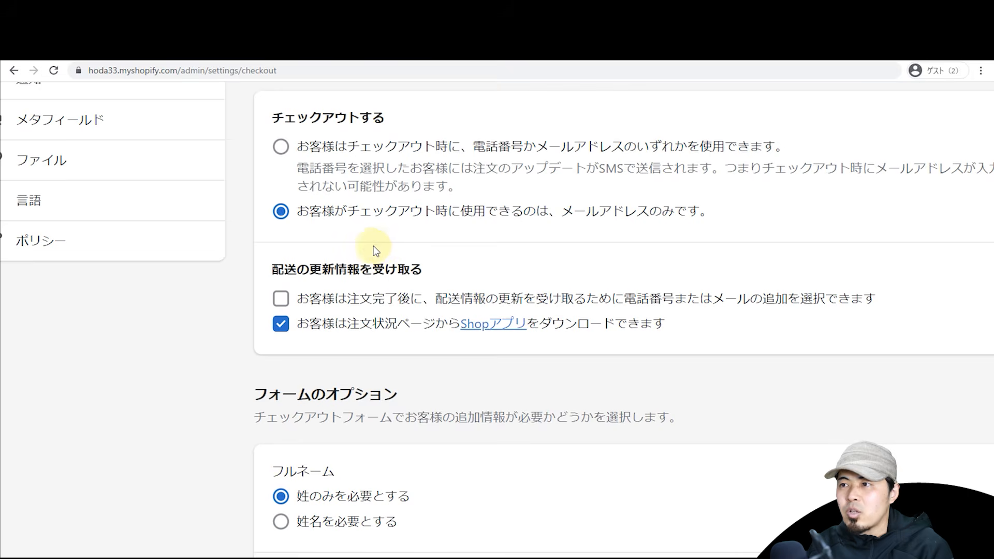
right_click(370, 248)
left_click(369, 245)
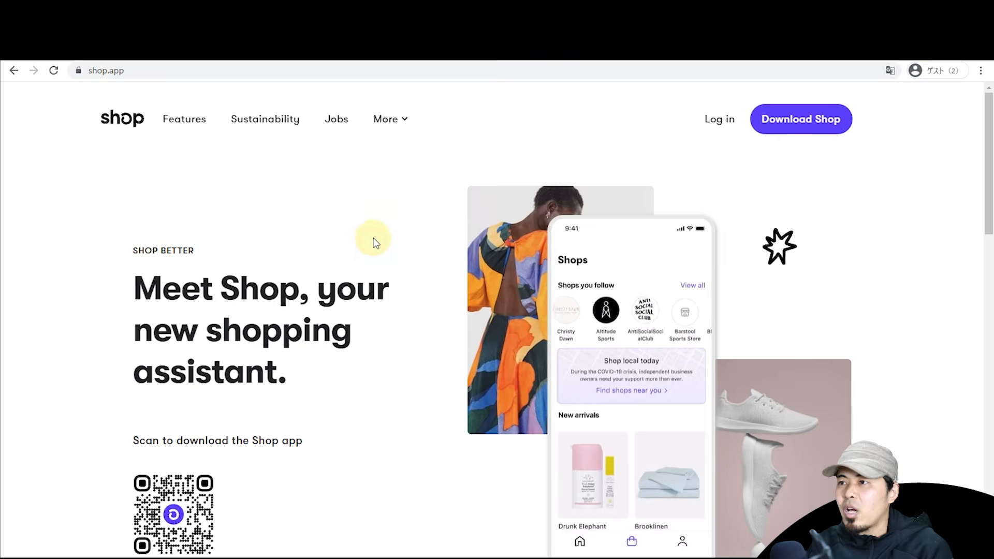
left_click(405, 247)
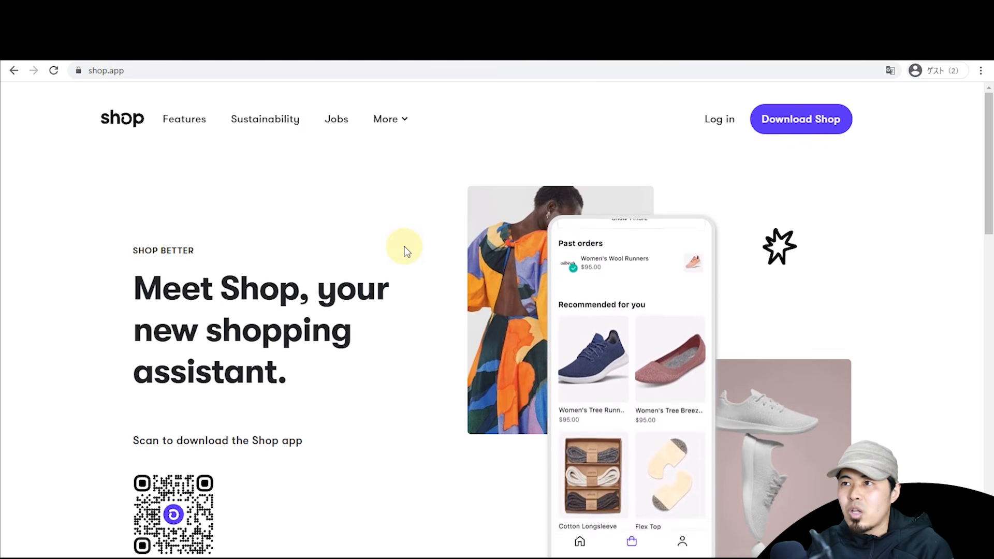
left_click(405, 121)
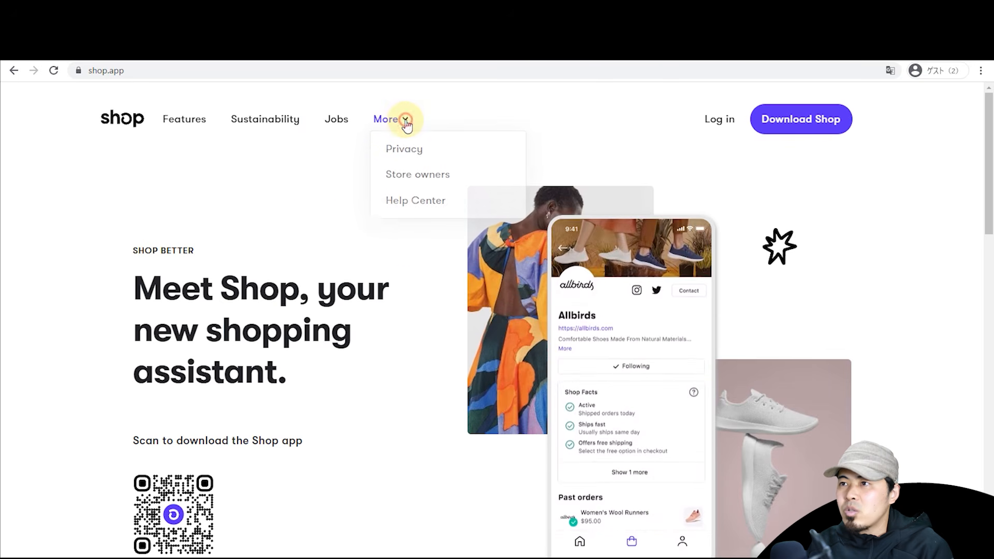
left_click(382, 270)
key("ctrl+w")
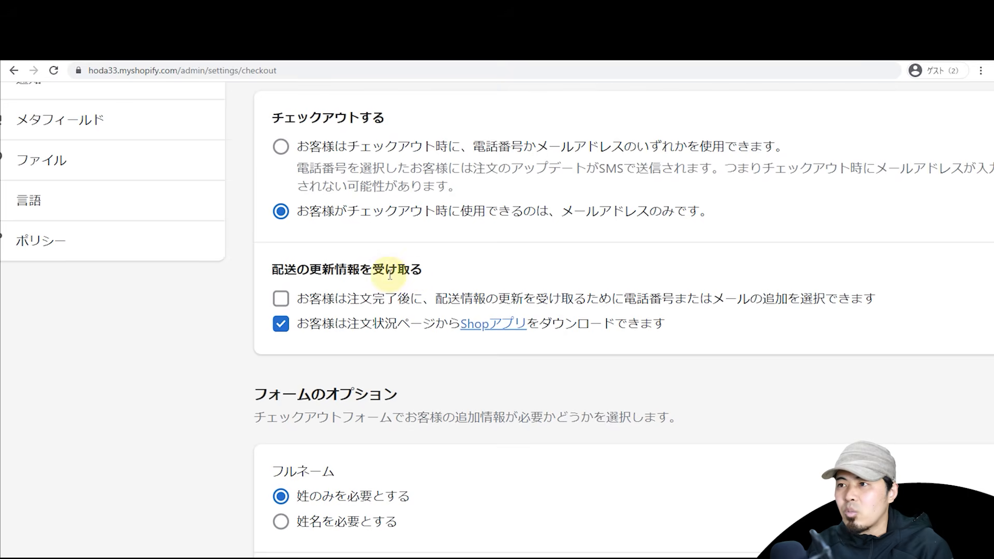
Step: Turn off the Shop app download offer and let customers add contact details for shipping updates
left_click(286, 325)
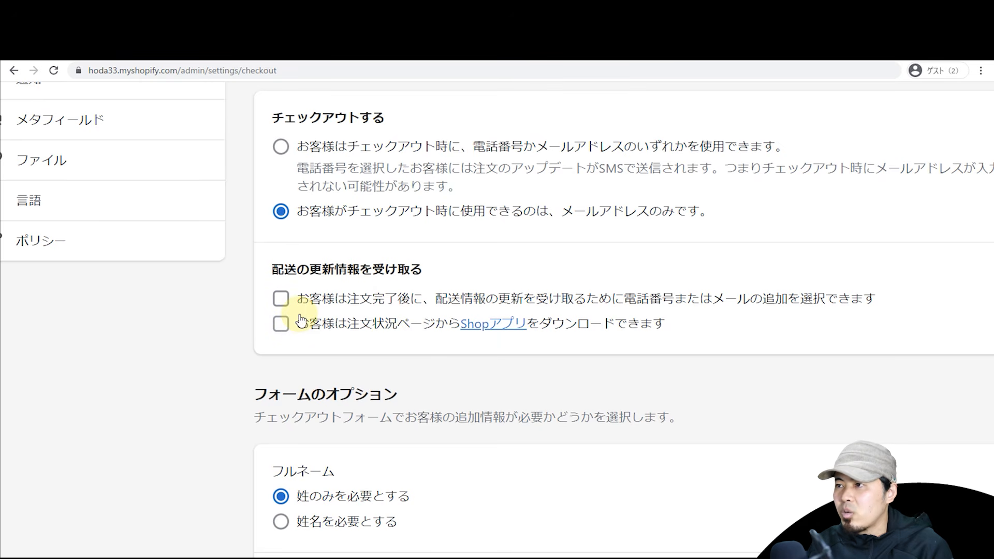
left_click(278, 301)
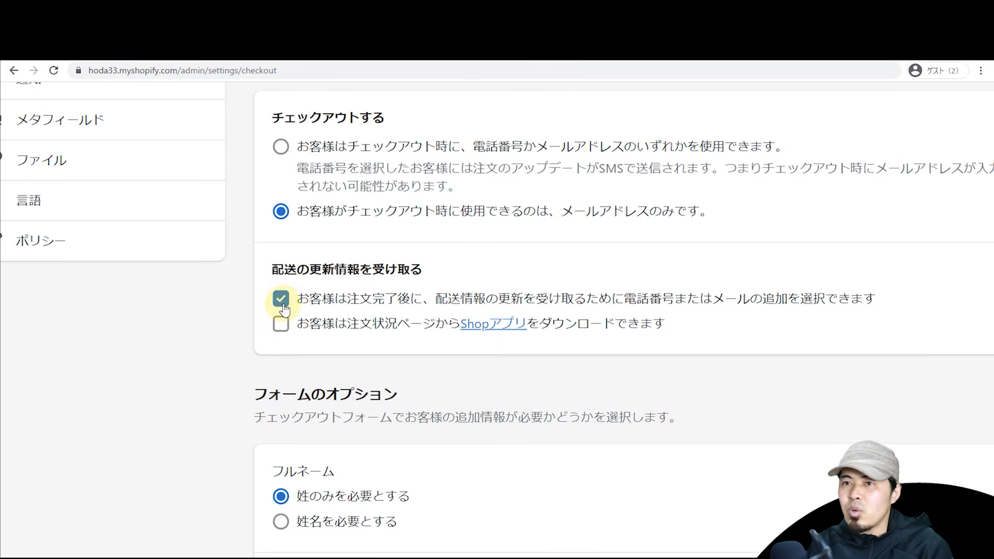
scroll(285, 310, "down", 5)
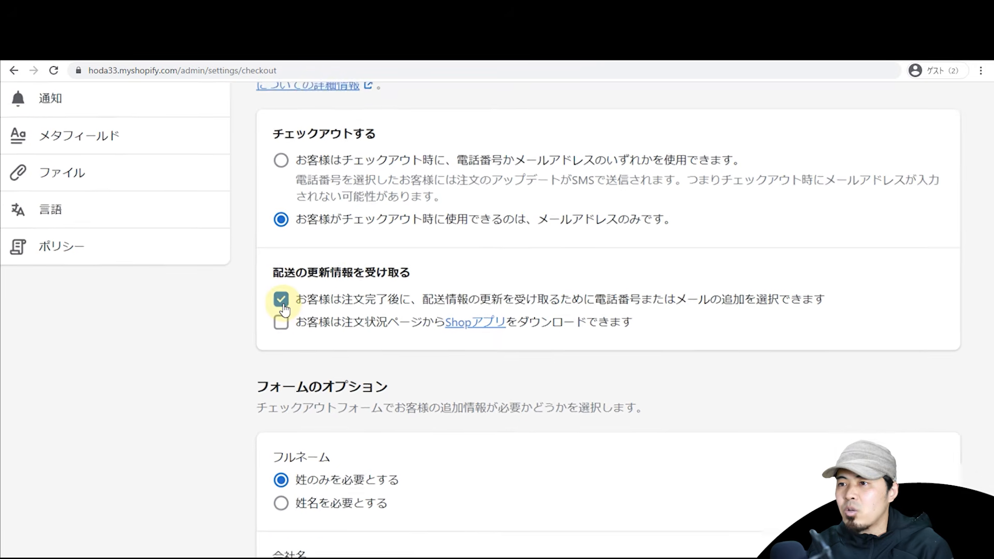
scroll(284, 310, "down", 4)
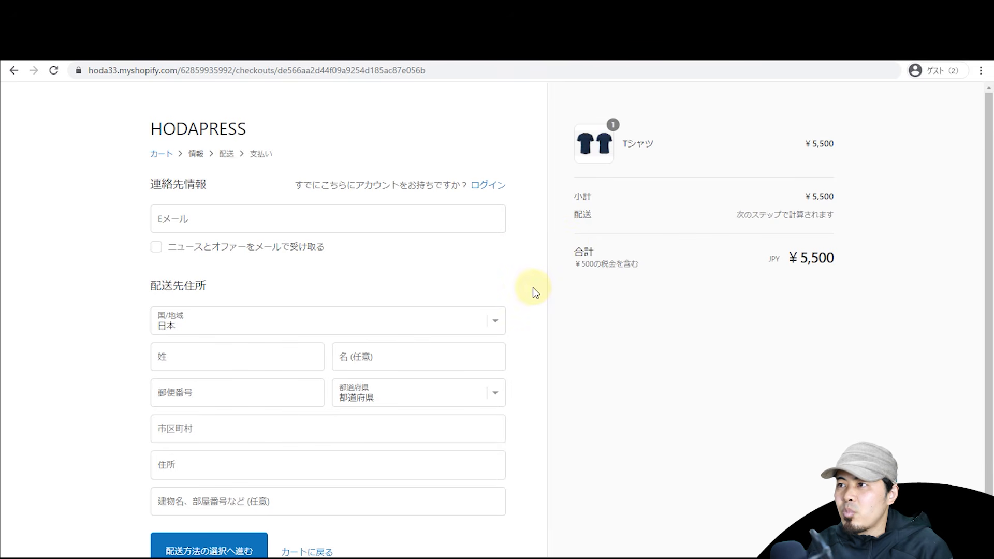
Step: Compare the live test checkout page against the checkout form settings
scroll(533, 289, "down", 2)
scroll(532, 291, "up", 2)
scroll(533, 302, "down", 2)
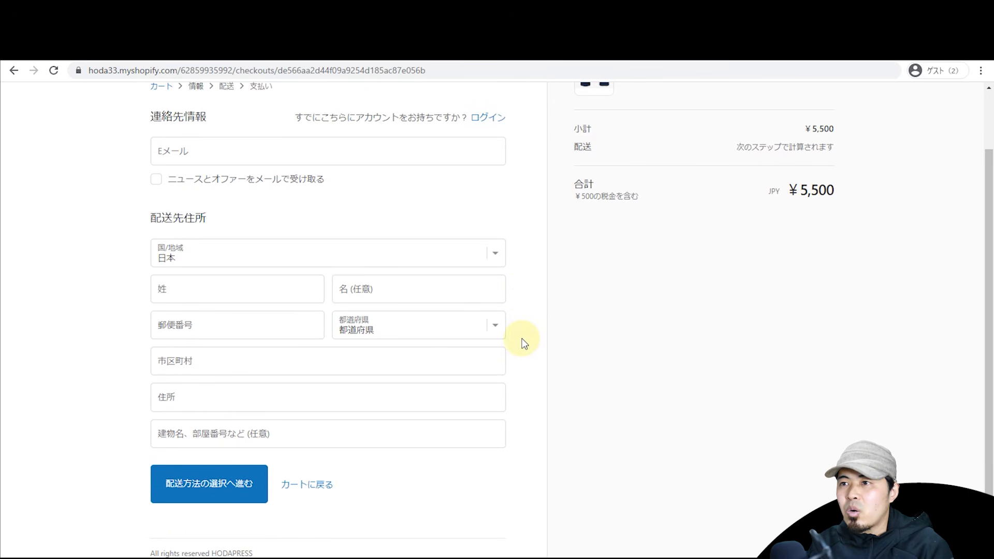
scroll(525, 342, "up", 2)
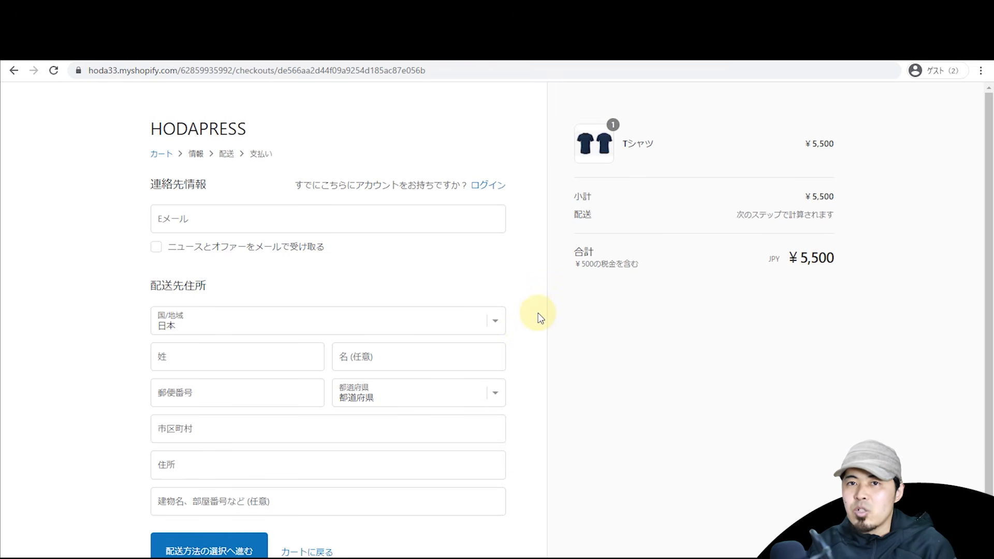
scroll(538, 313, "down", 2)
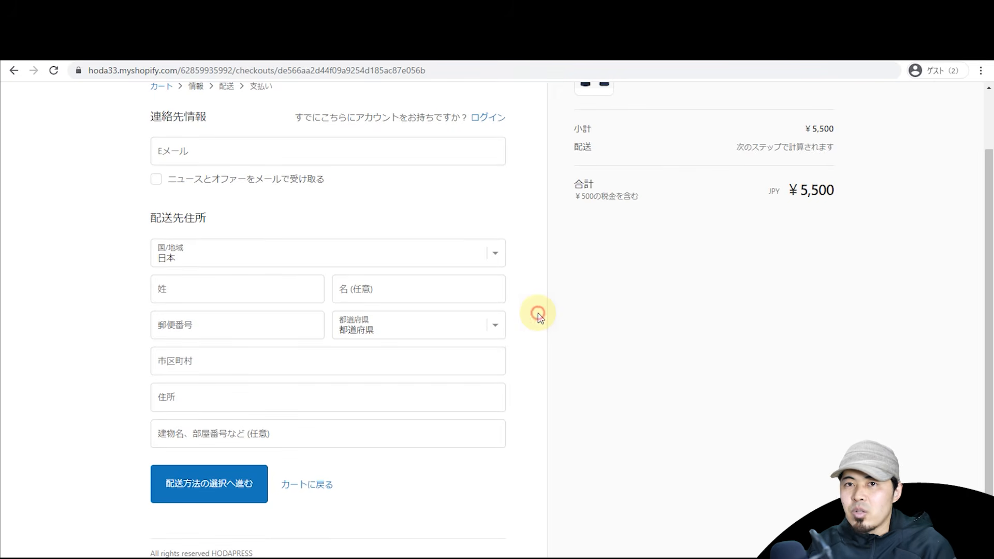
key("ctrl+Tab")
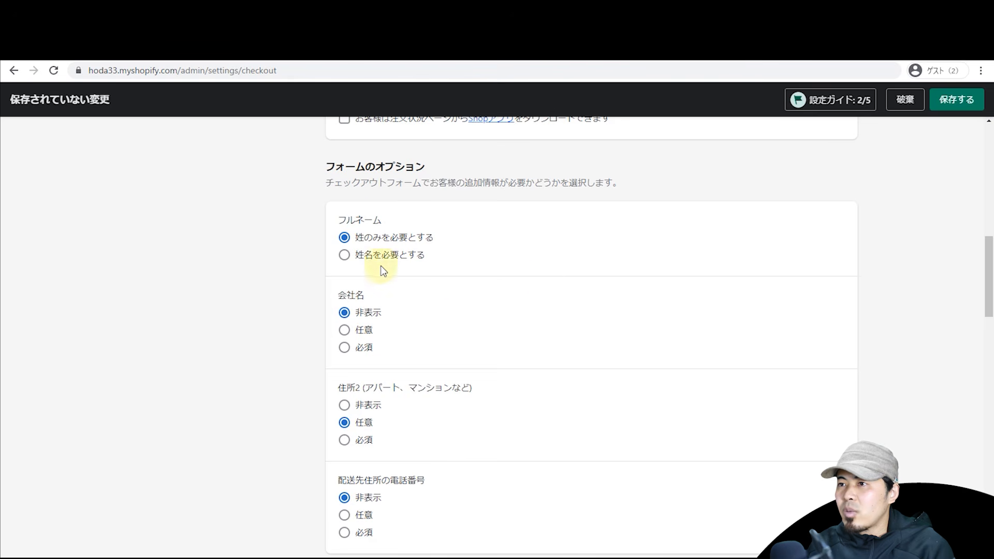
key("ctrl+Tab")
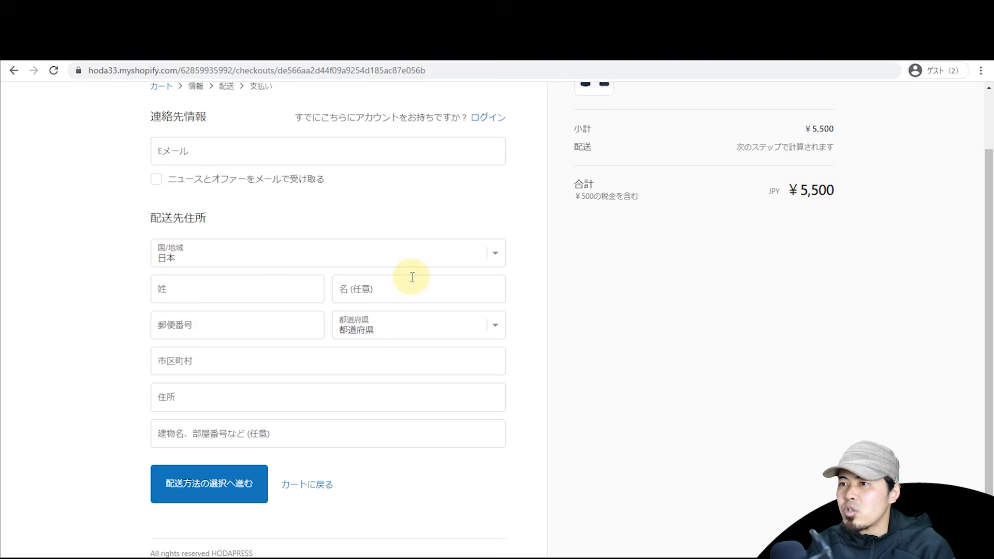
key("ctrl+Tab")
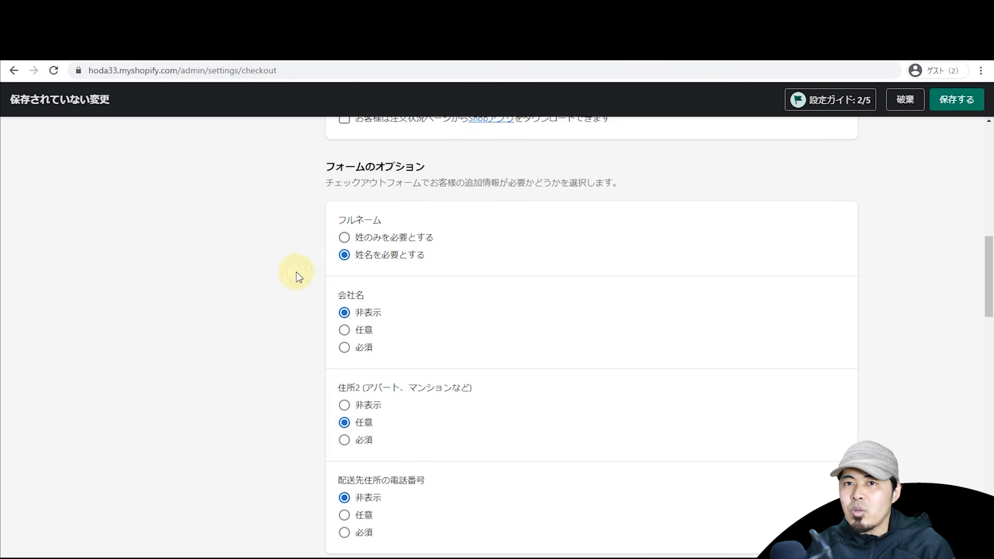
key("ctrl+Tab")
key("ctrl+Tab")
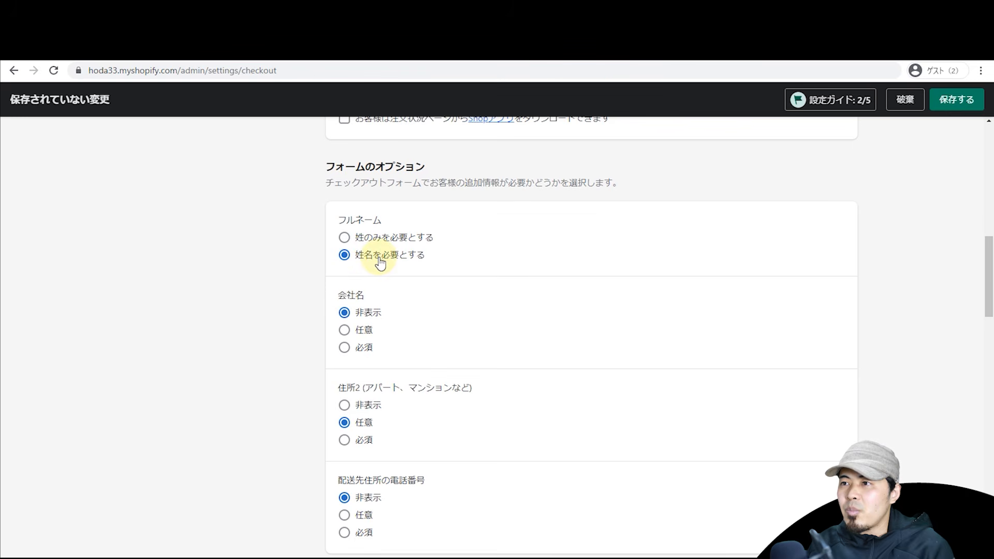
scroll(362, 325, "down", 1)
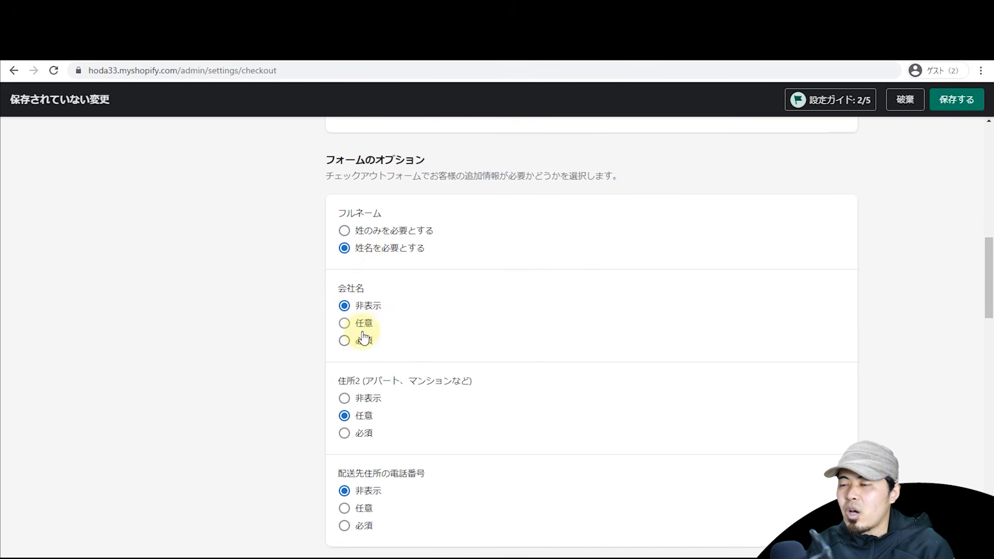
scroll(365, 318, "down", 1)
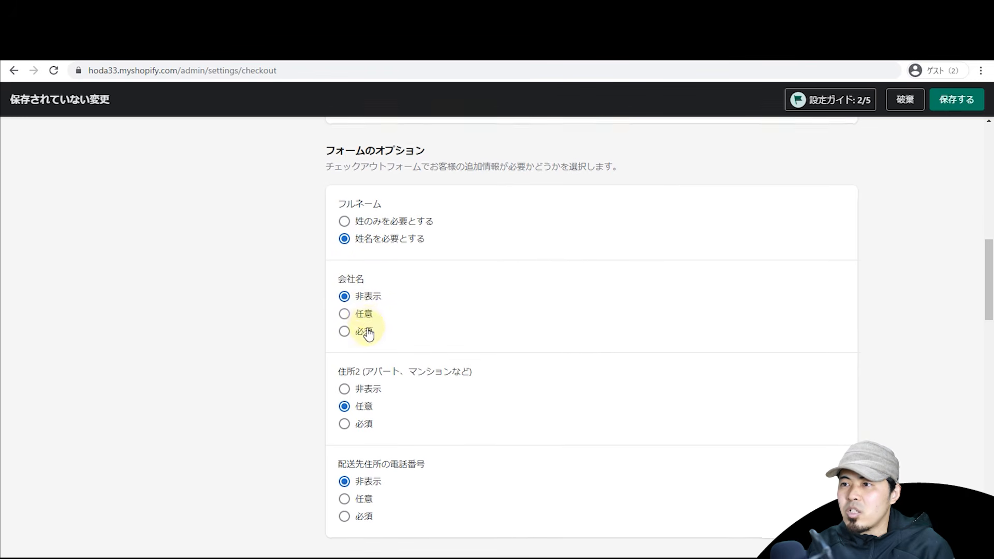
Step: Make the company name field optional, save, and confirm it on the test checkout
left_click(365, 316)
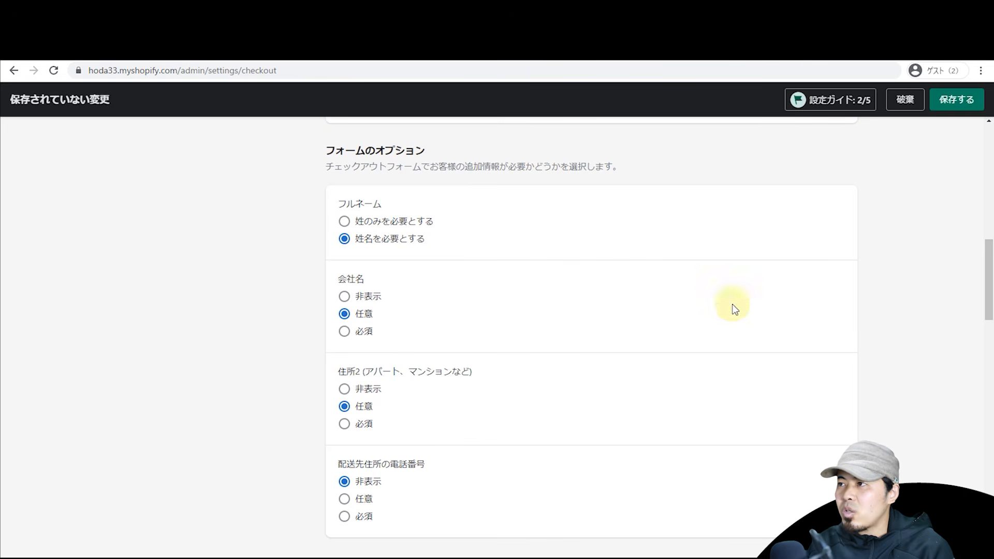
left_click(955, 101)
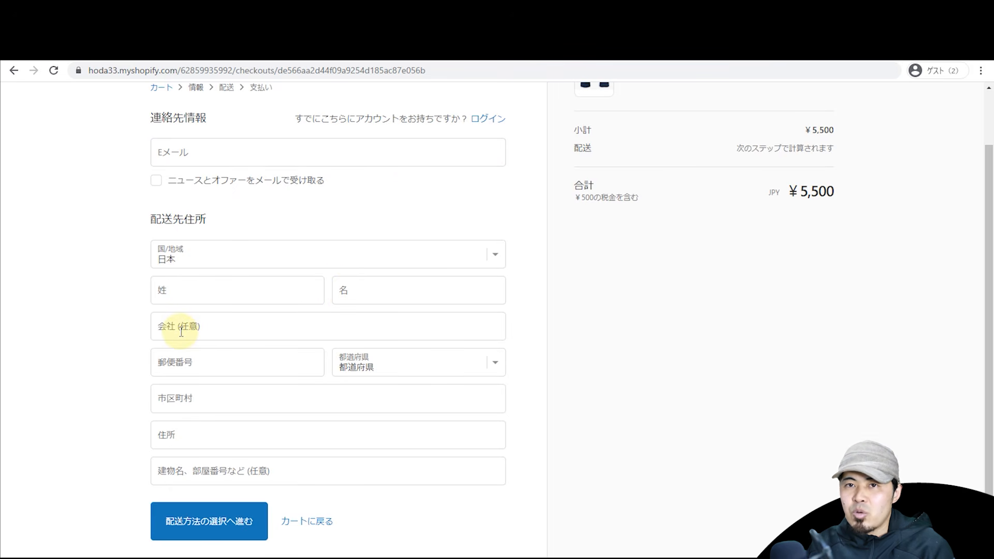
left_click(108, 319)
key("ctrl+Tab")
scroll(239, 351, "down", 2)
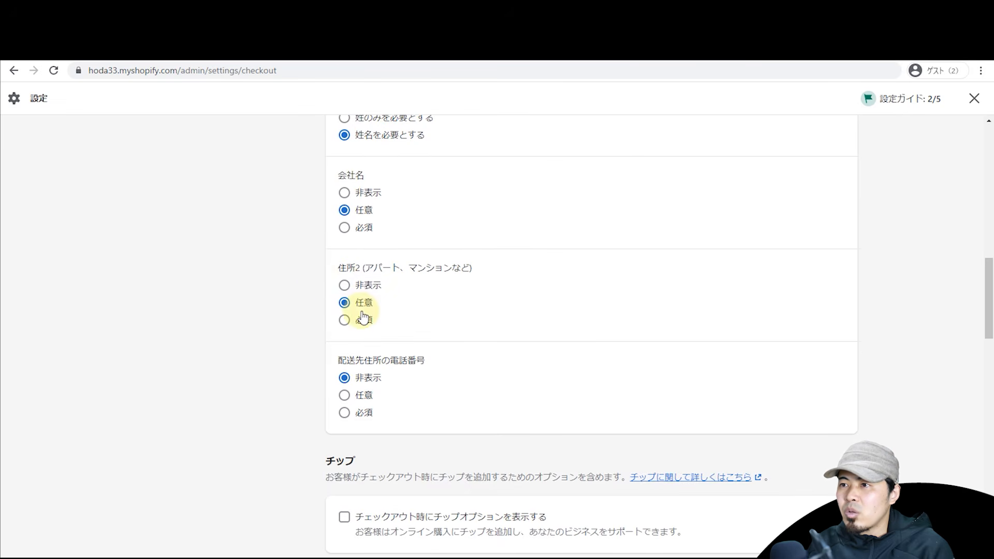
left_click(296, 352)
key("ctrl+Tab")
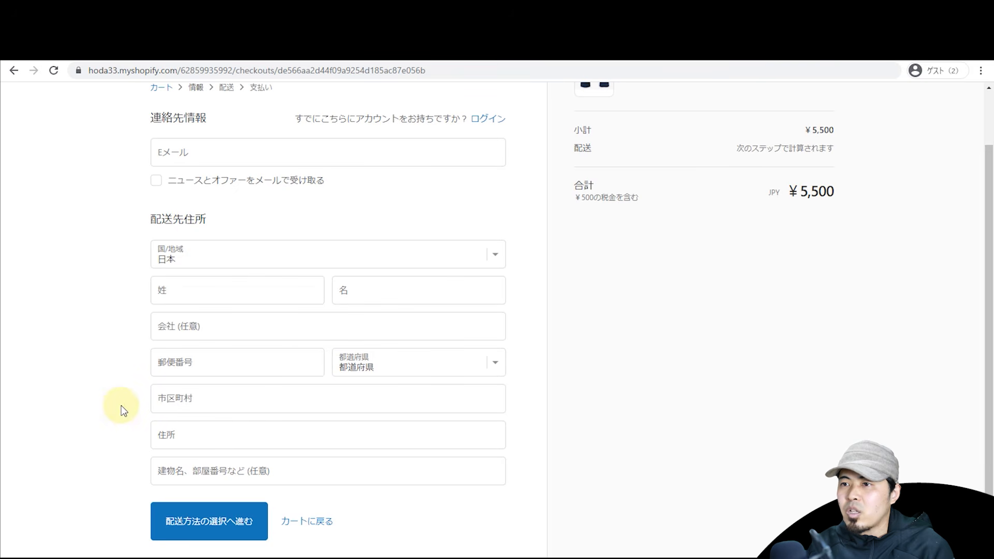
key("ctrl+shift+Tab")
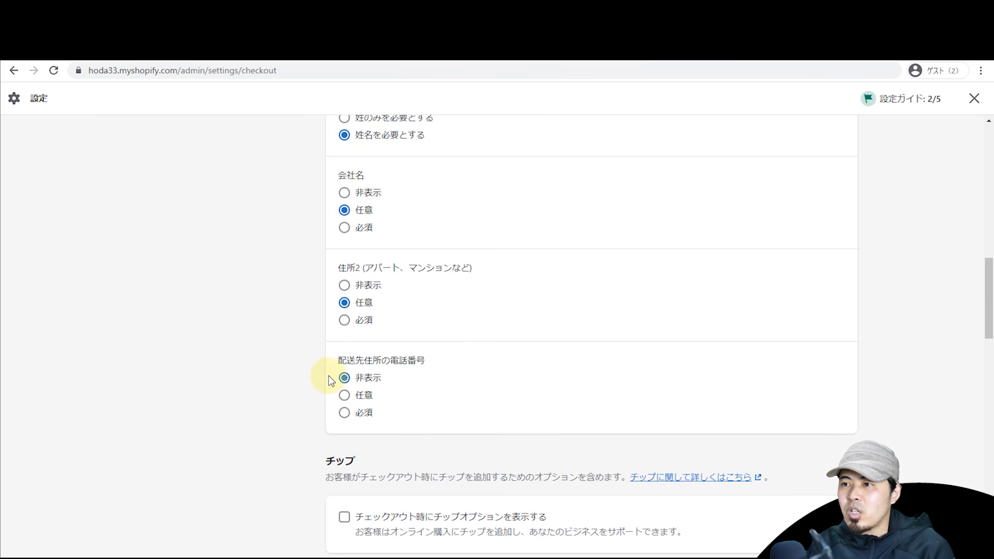
Step: Fill the test checkout address with city 品川区 and postal code 310, choosing the 千波町, 水戸市 suggestion
scroll(330, 377, "down", 1)
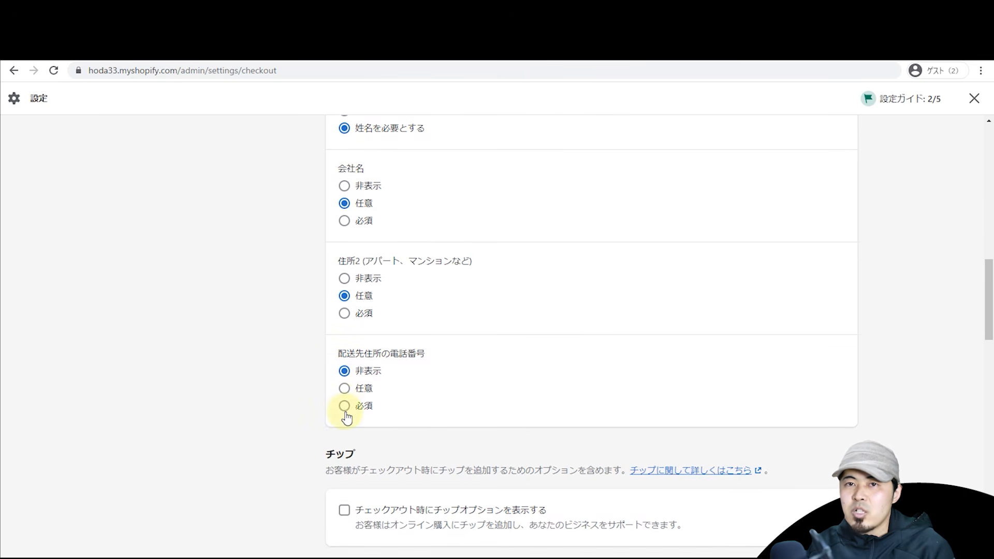
scroll(281, 295, "down", 2)
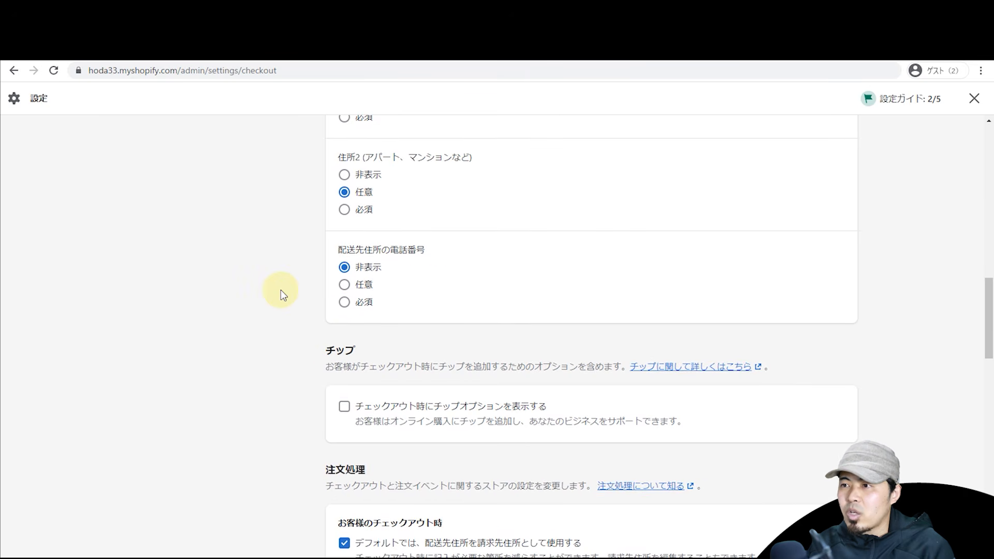
scroll(280, 289, "down", 2)
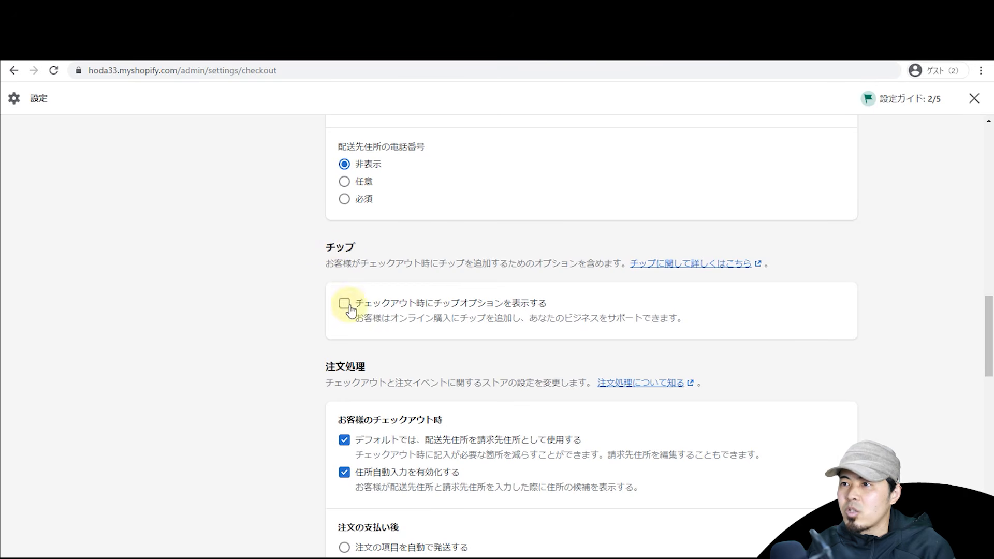
scroll(324, 311, "down", 2)
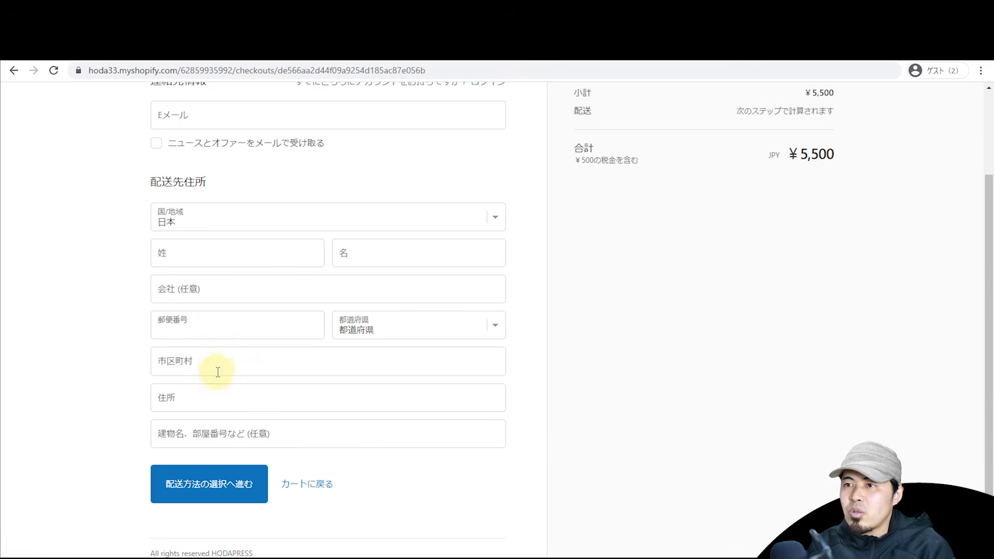
left_click(218, 371)
type("品川区")
left_click(170, 333)
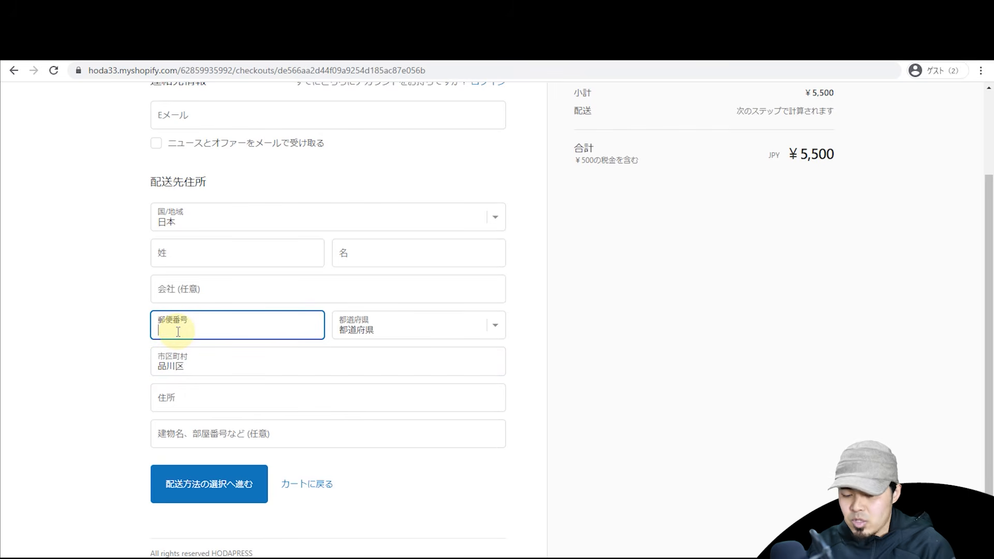
type("310")
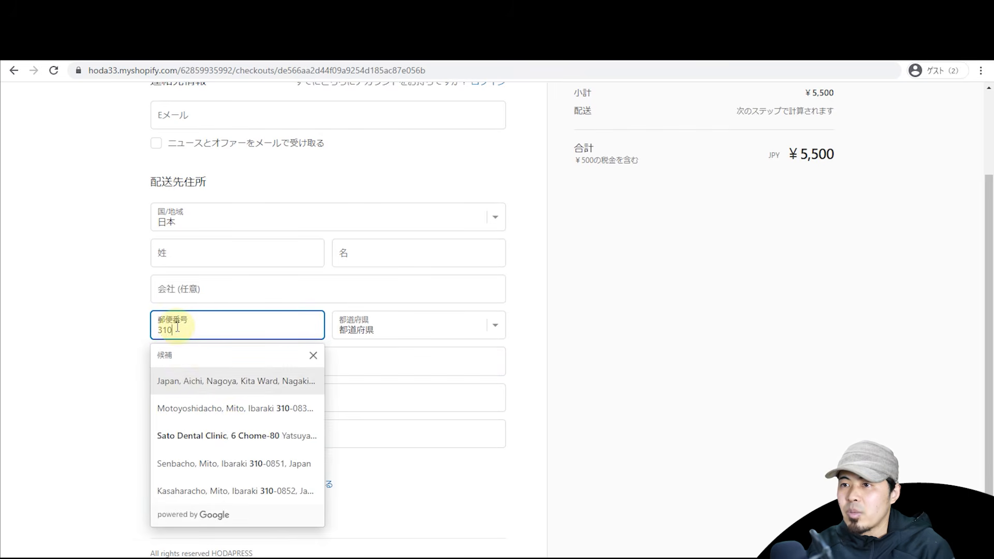
left_click(238, 468)
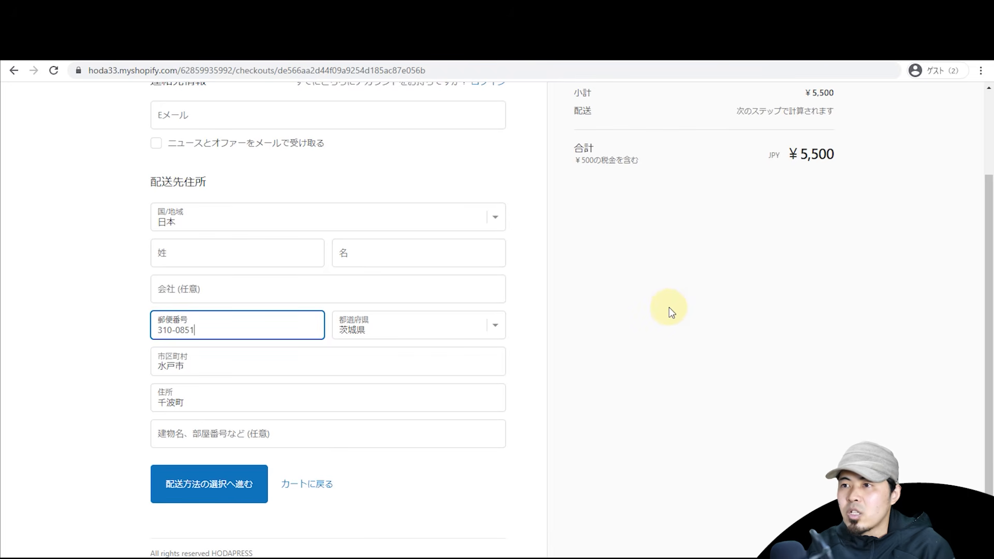
key("alt+Tab")
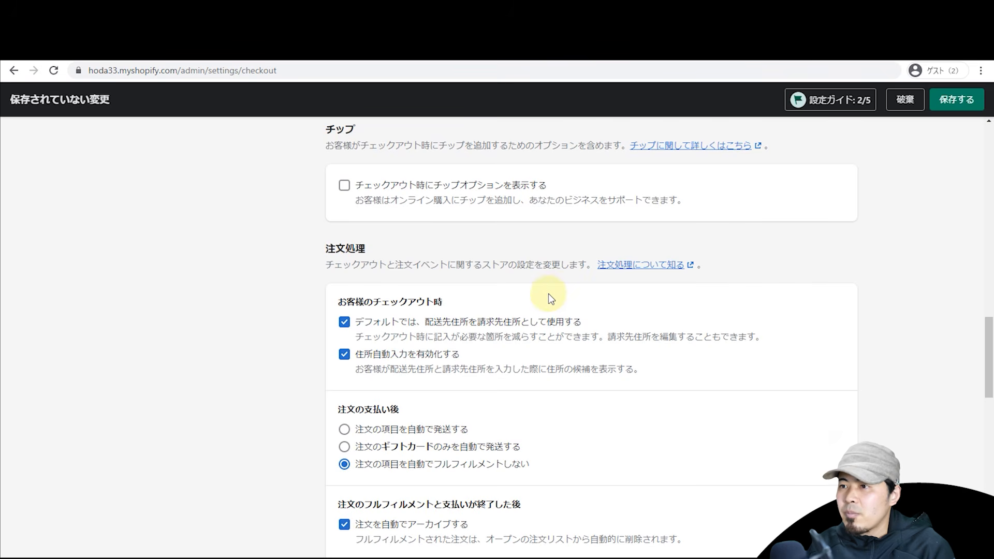
scroll(327, 307, "down", 2)
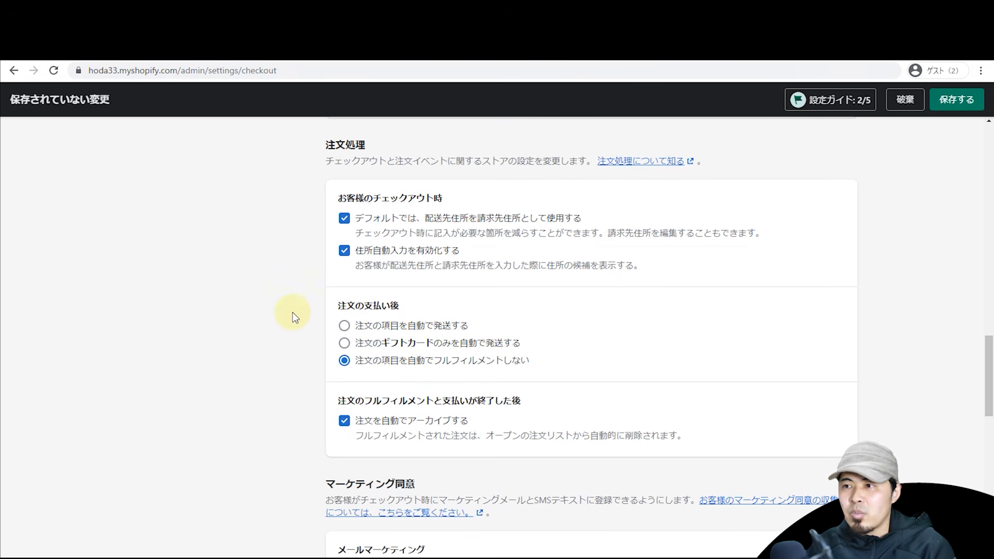
Step: Try the newsletter signup checkbox on the store's test checkout page
scroll(293, 312, "down", 5)
left_click(279, 288)
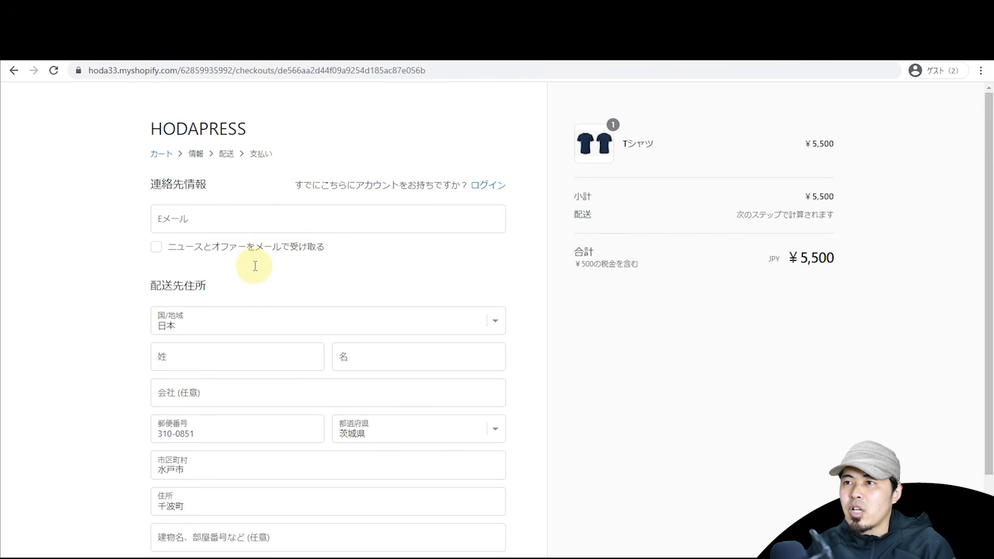
left_click(203, 247)
left_click(156, 247)
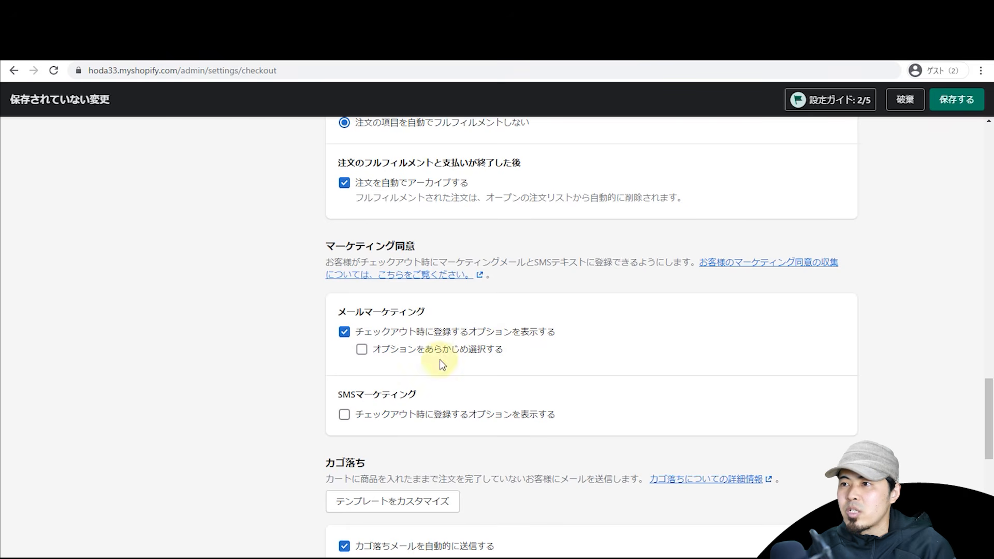
Step: Pre-select email marketing signup, save, and re-test the newsletter checkbox on the reloaded checkout
left_click(373, 351)
left_click(956, 99)
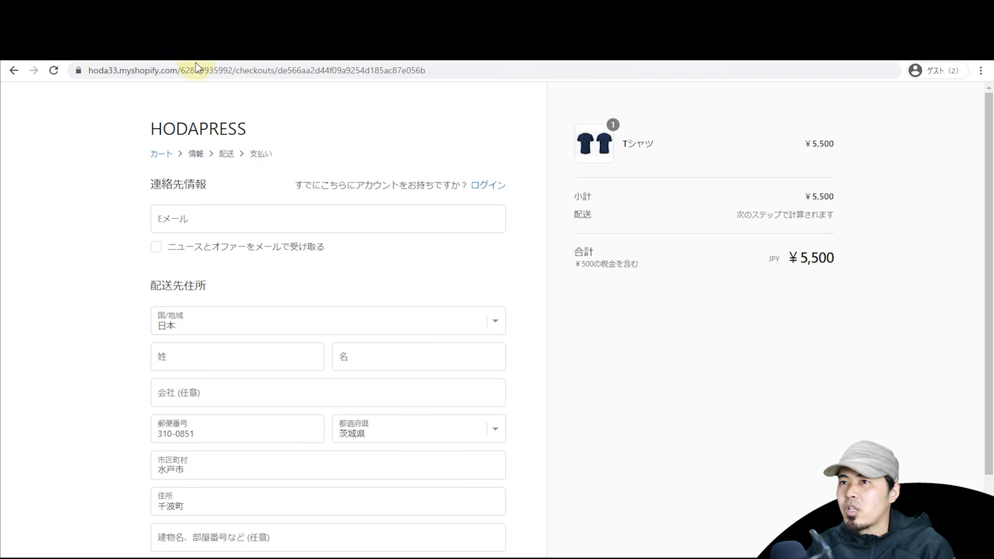
left_click(53, 72)
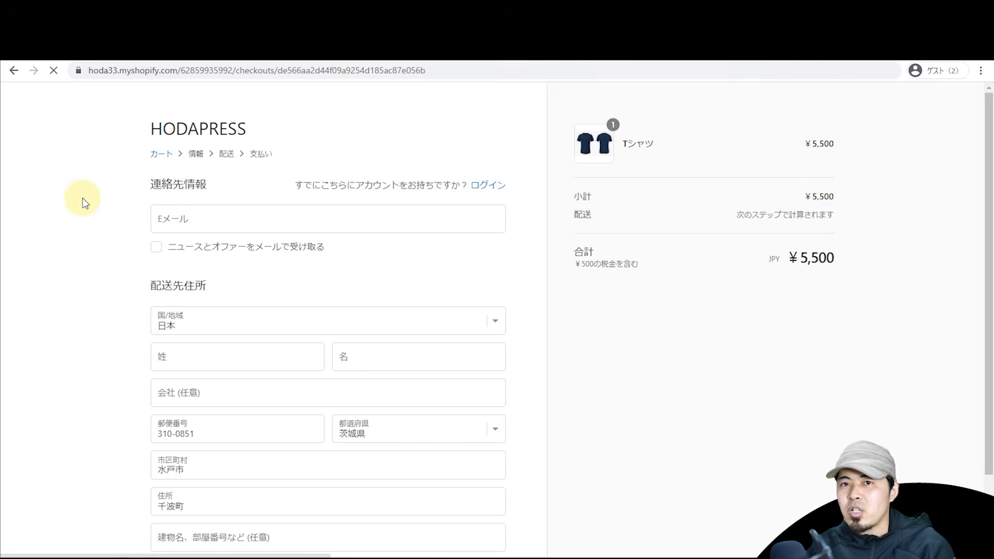
left_click(156, 249)
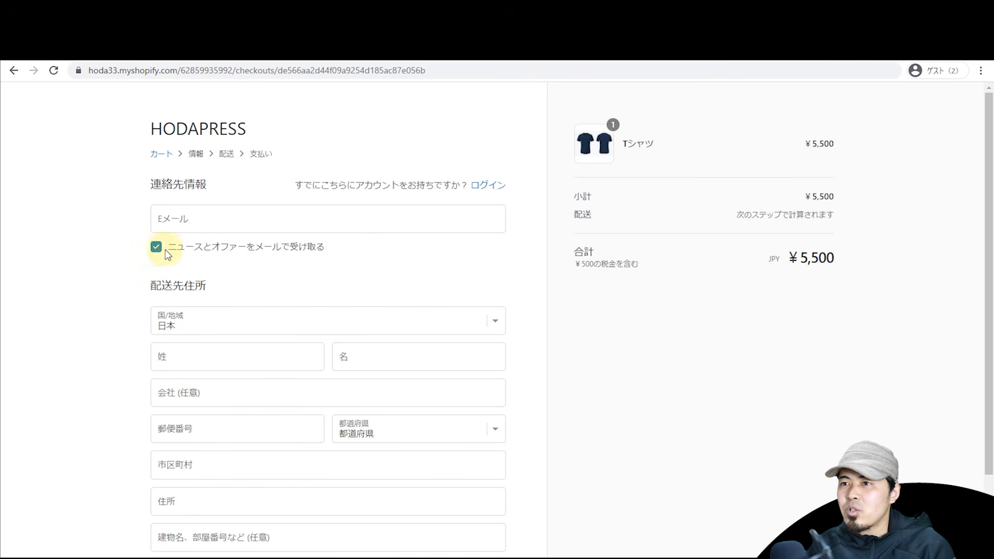
left_click(165, 250)
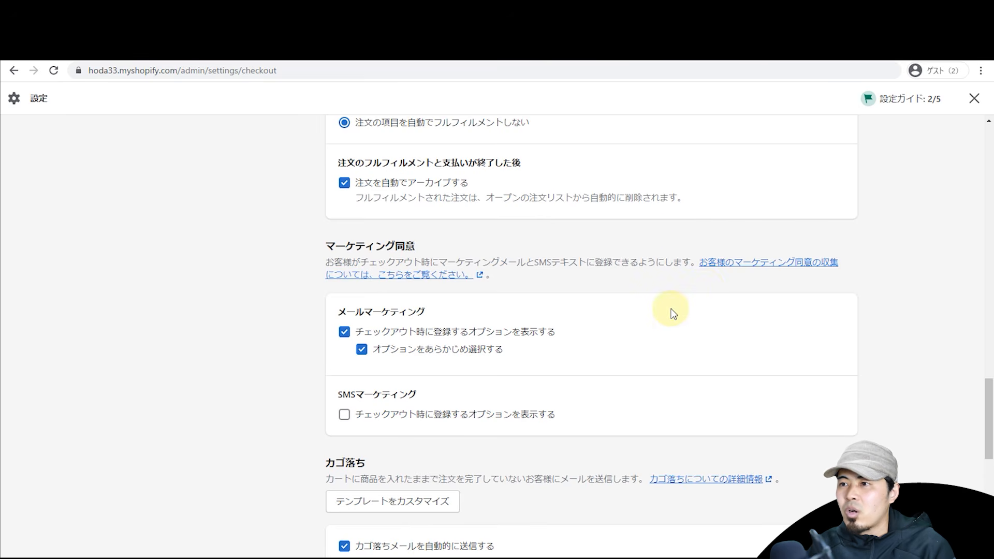
scroll(673, 313, "down", 2)
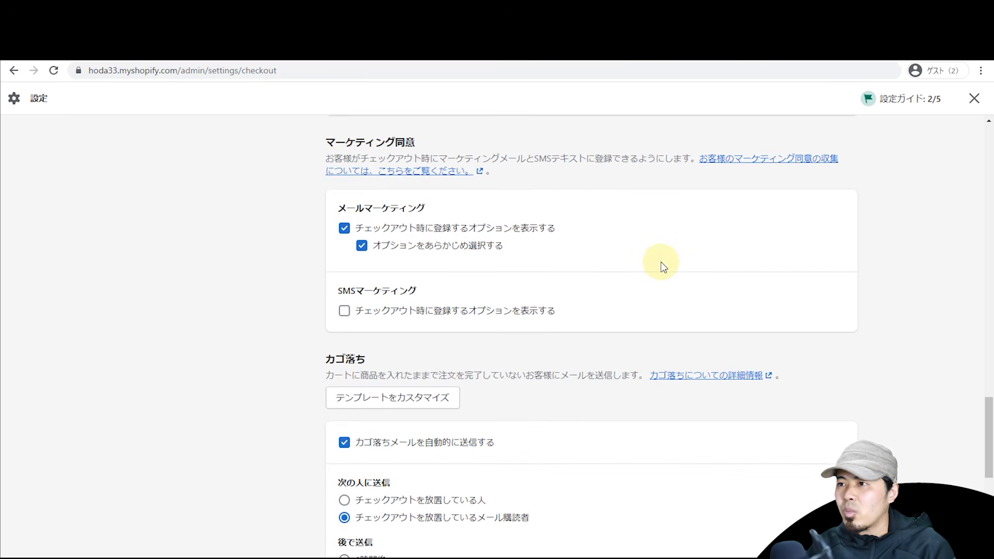
scroll(285, 245, "down", 4)
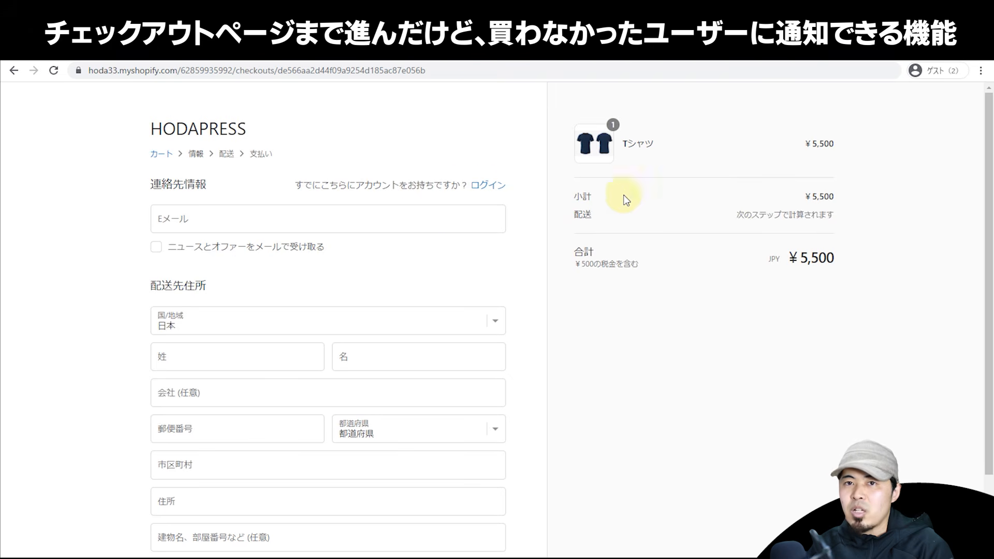
Step: Set abandoned-checkout emails to send after 6 hours (6時間後) and open the email template
scroll(709, 263, "down", 2)
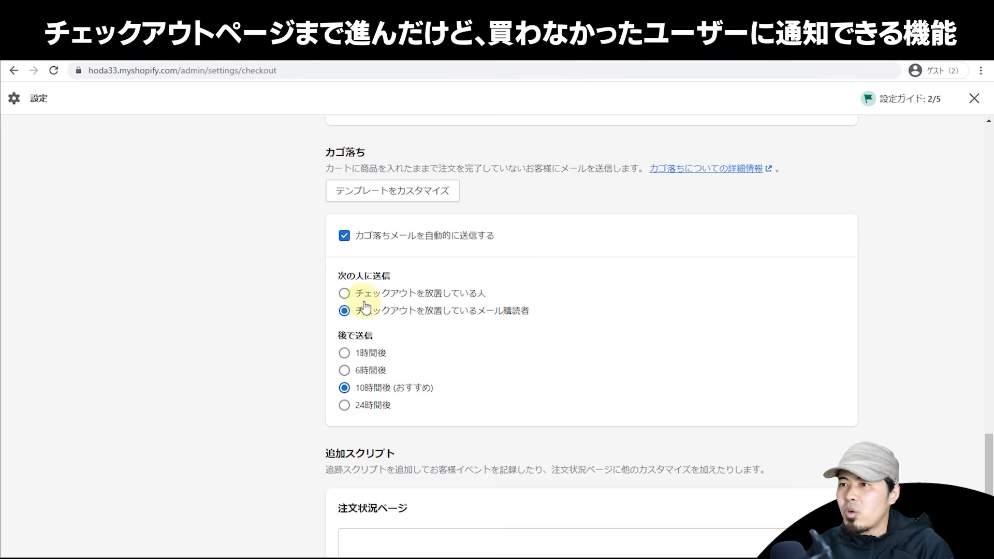
left_click(344, 370)
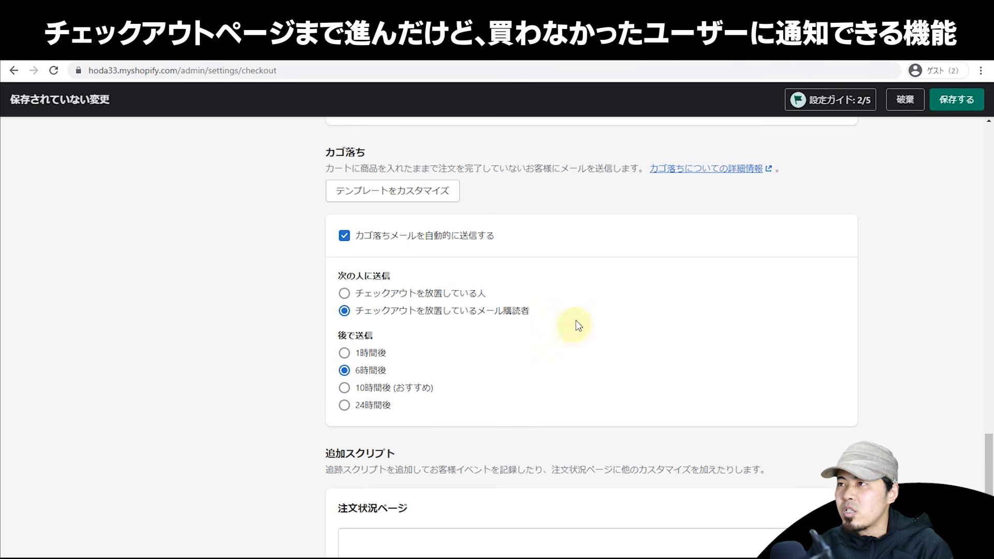
left_click(417, 206)
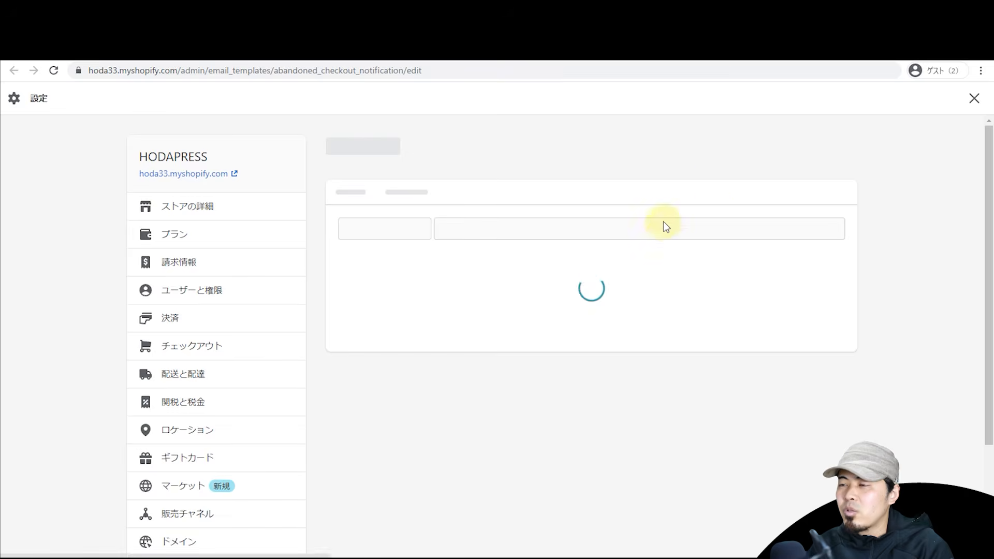
Step: Preview the abandoned-checkout email template without edits, then go back to checkout settings
scroll(676, 234, "down", 14)
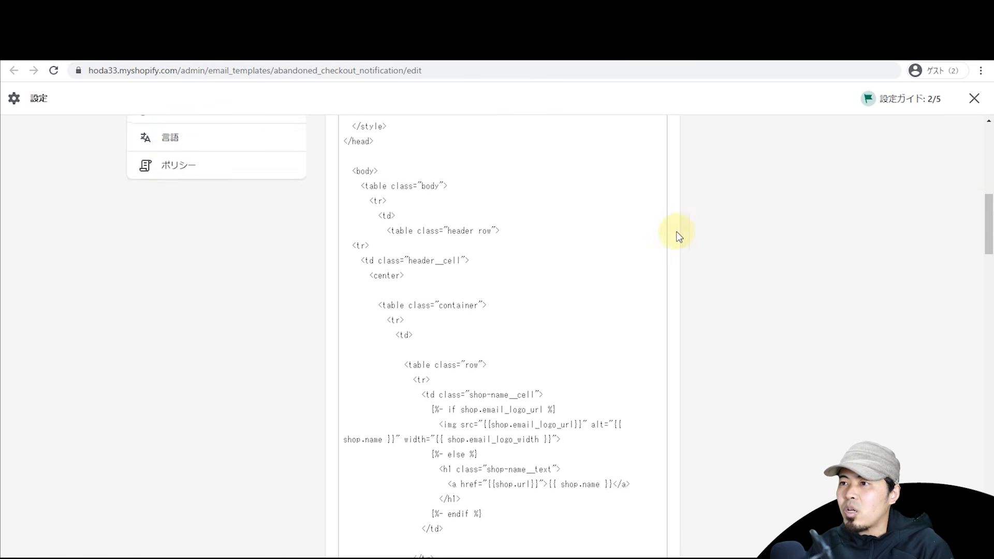
left_click_drag(988, 239, 958, 143)
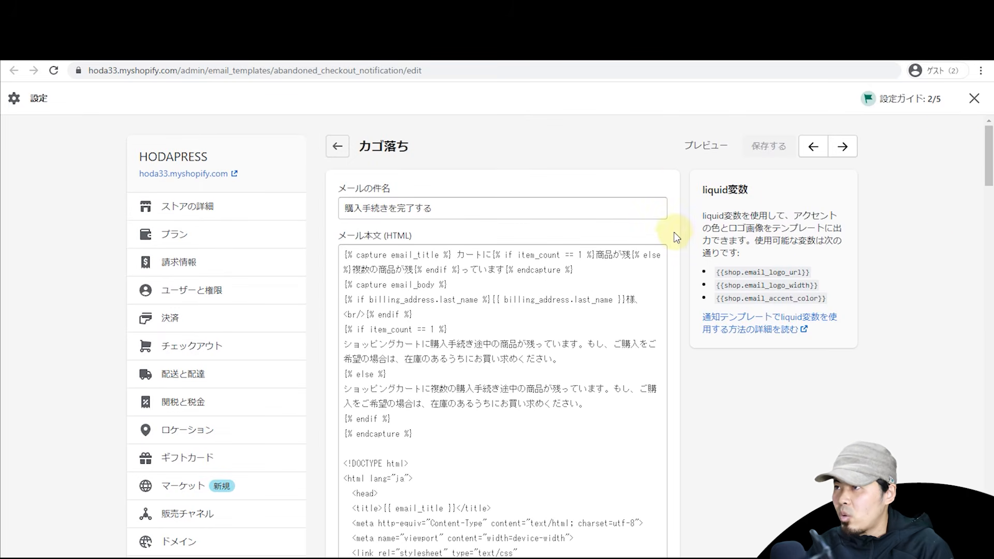
left_click(697, 148)
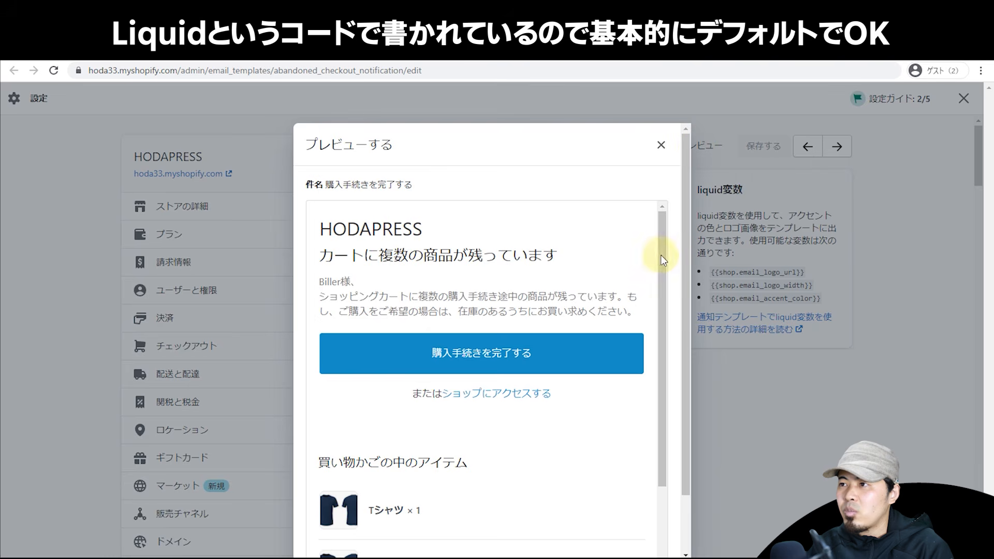
left_click_drag(660, 254, 645, 392)
scroll(647, 331, "up", 3)
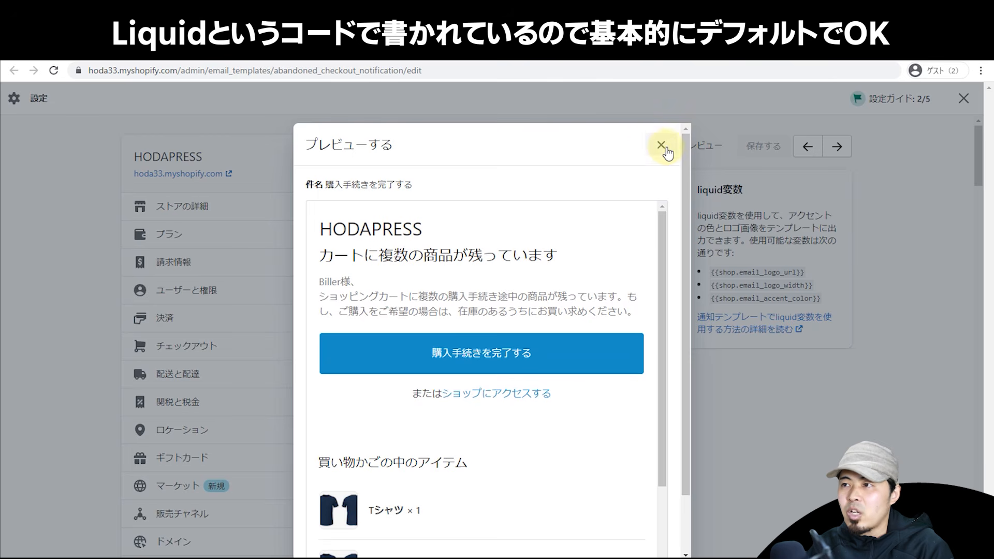
left_click_drag(659, 244, 644, 402)
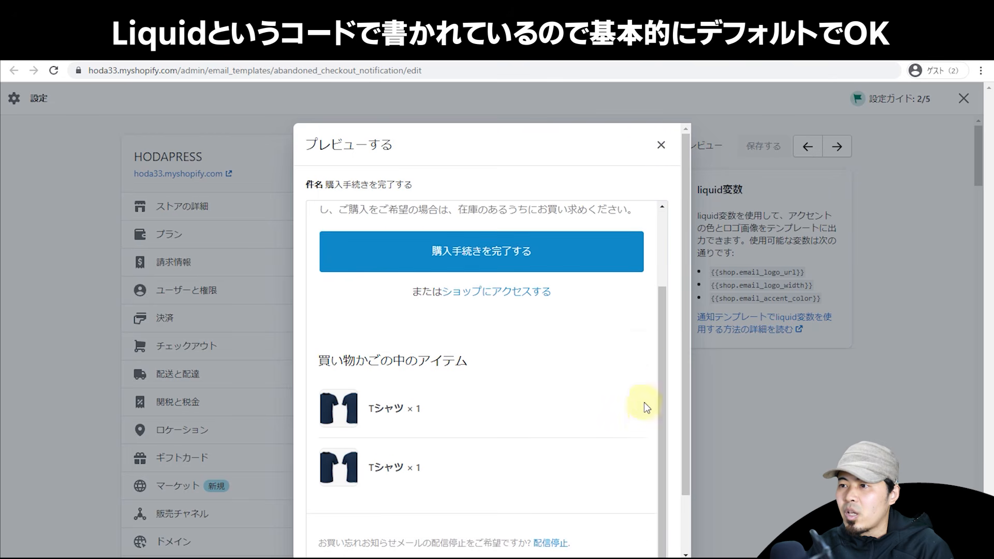
left_click(661, 145)
scroll(984, 168, "down", 3)
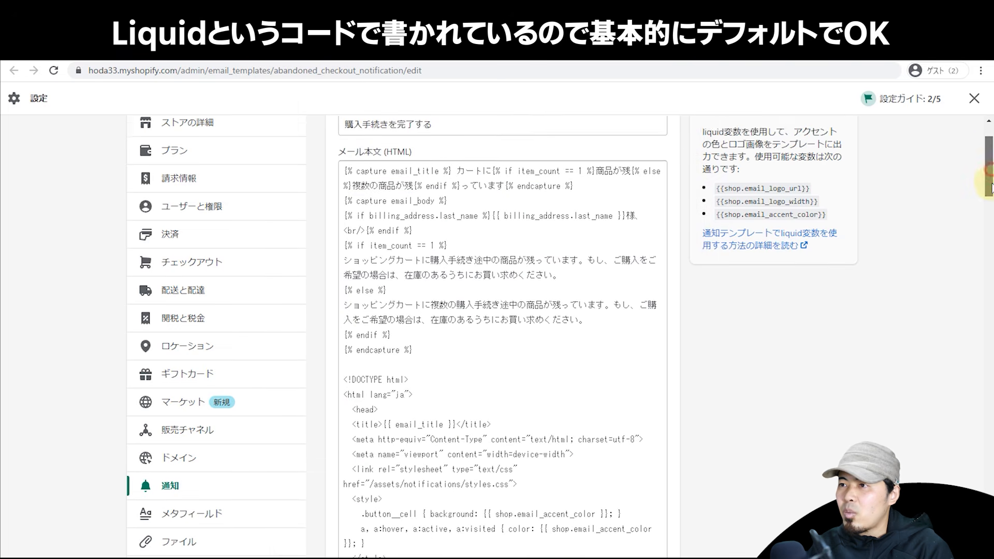
scroll(643, 284, "down", 10)
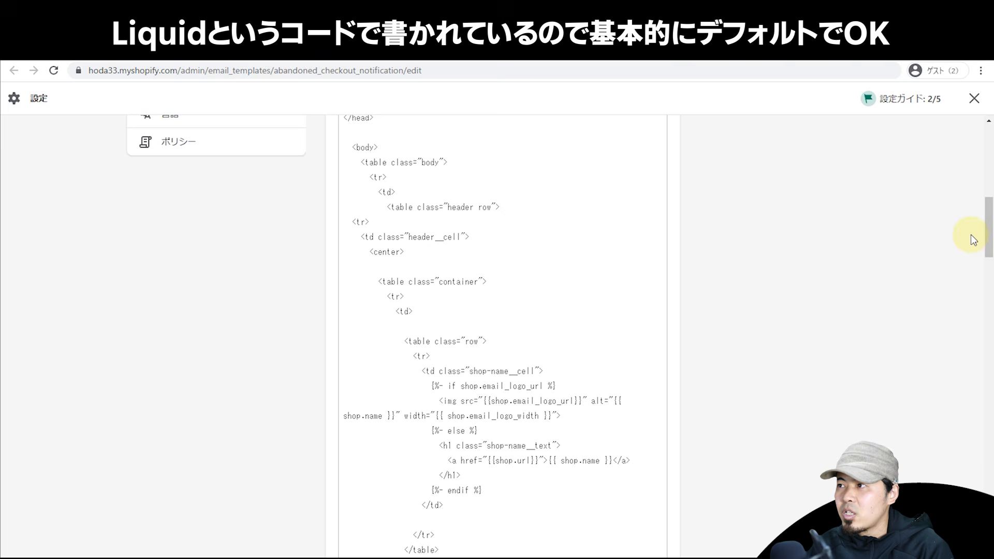
left_click_drag(987, 231, 969, 119)
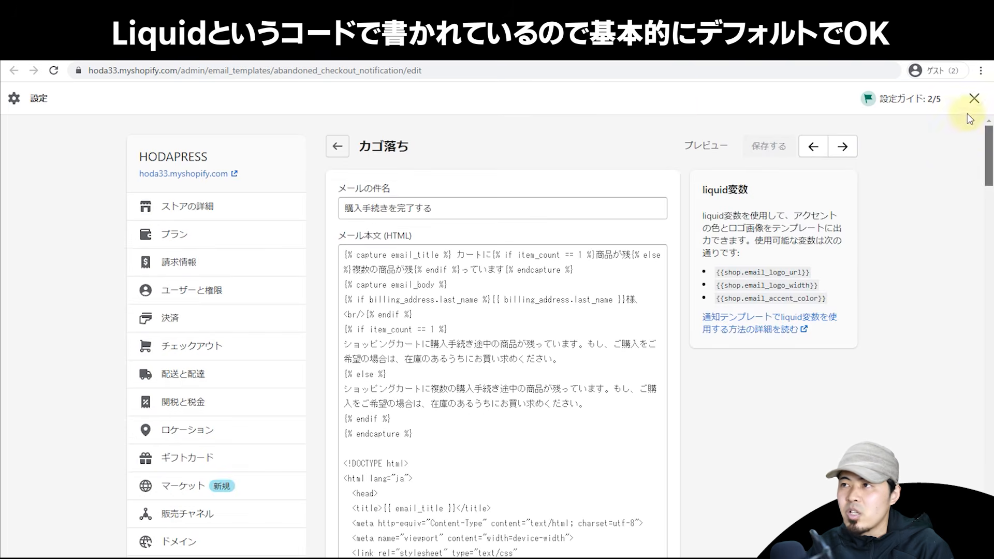
key("alt+Left")
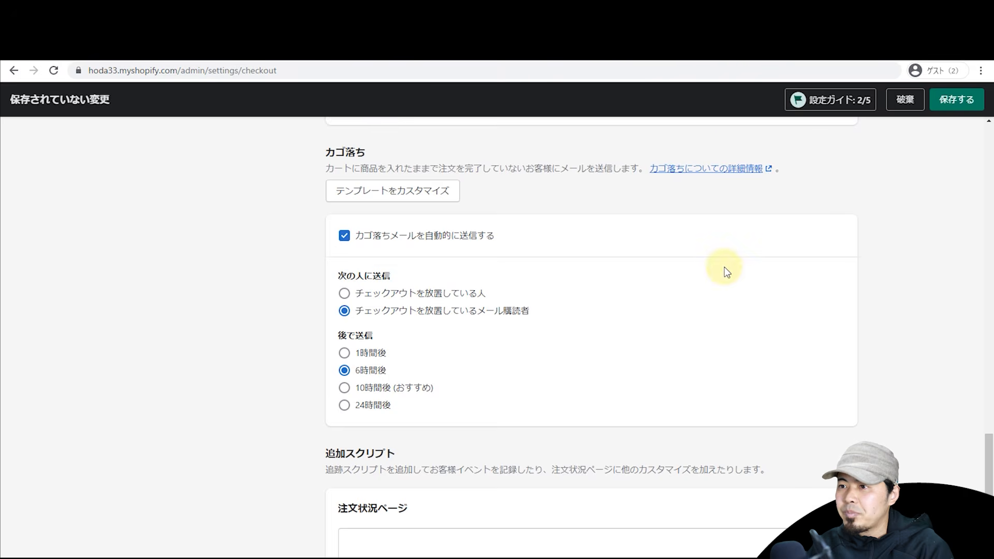
Step: Scroll through the abandoned-cart and additional script options
scroll(723, 270, "down", 4)
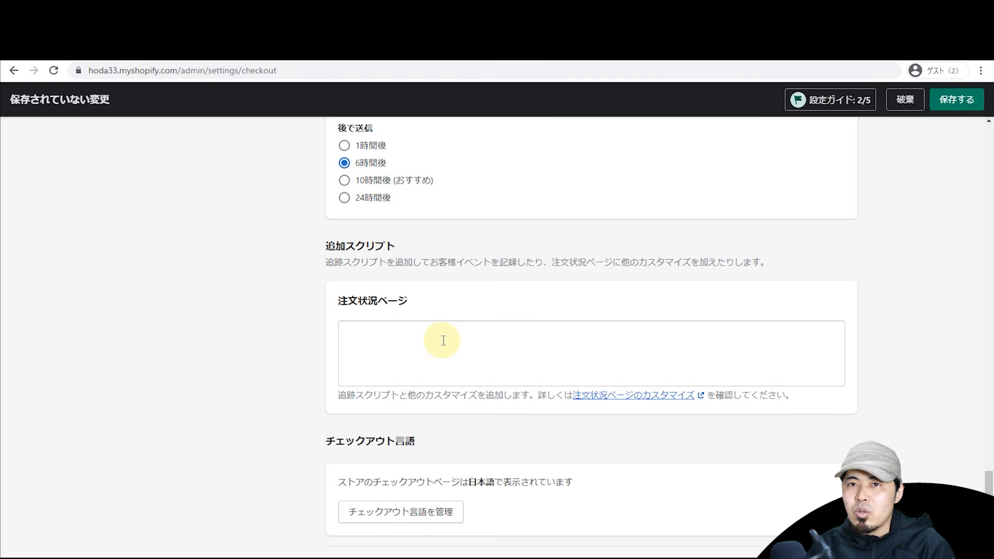
scroll(442, 339, "down", 1)
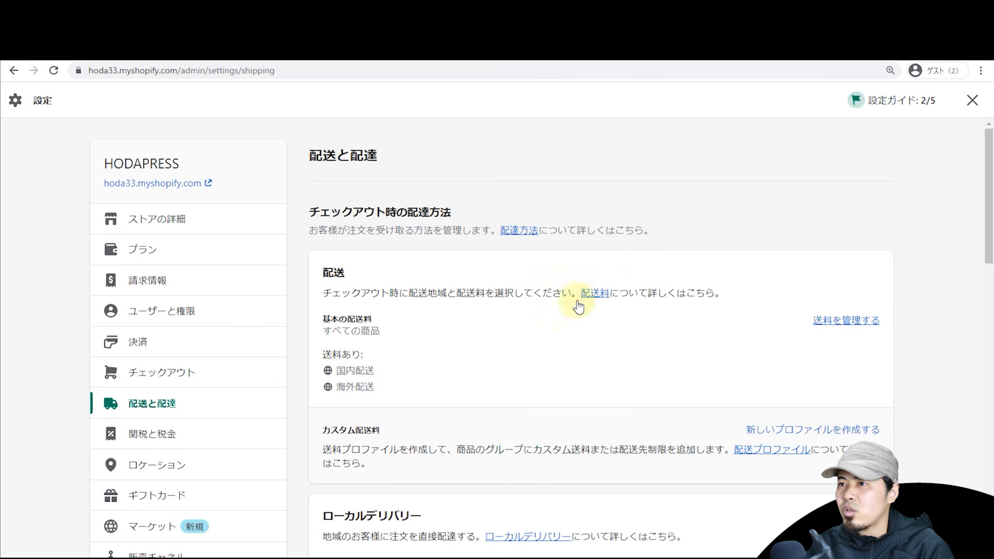
Step: Delete the ¥1,000 通常配送 rate from the domestic zone's general rates
left_click(846, 321)
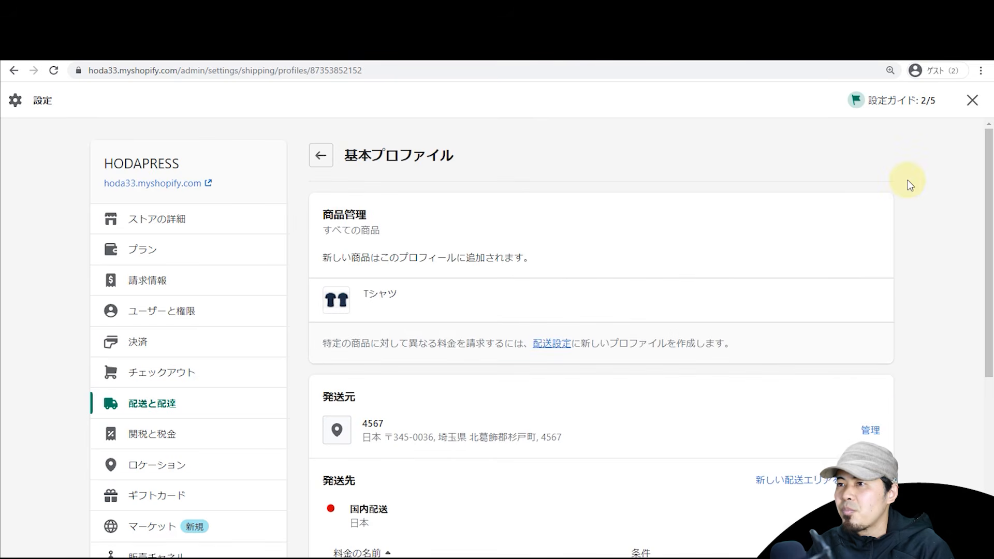
scroll(936, 213, "down", 2)
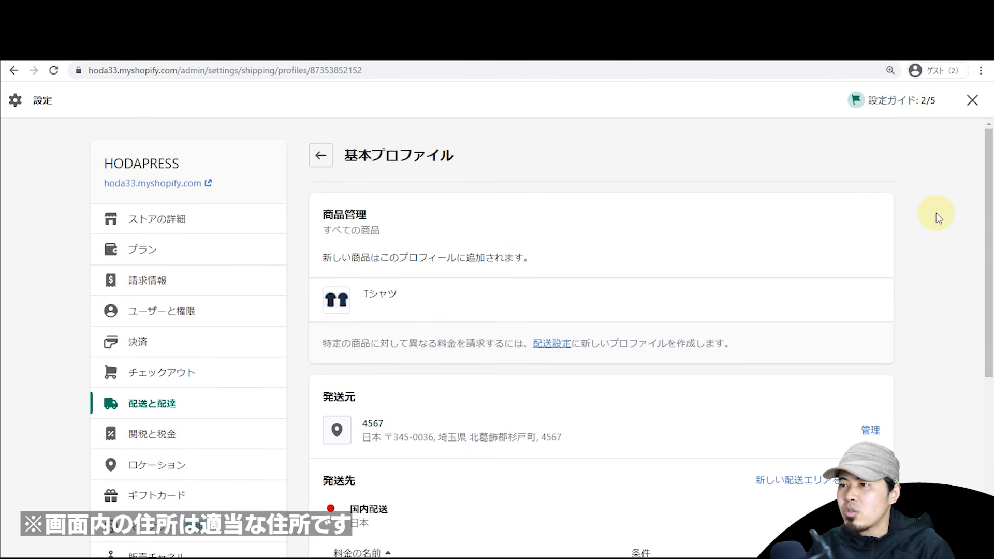
scroll(936, 213, "down", 4)
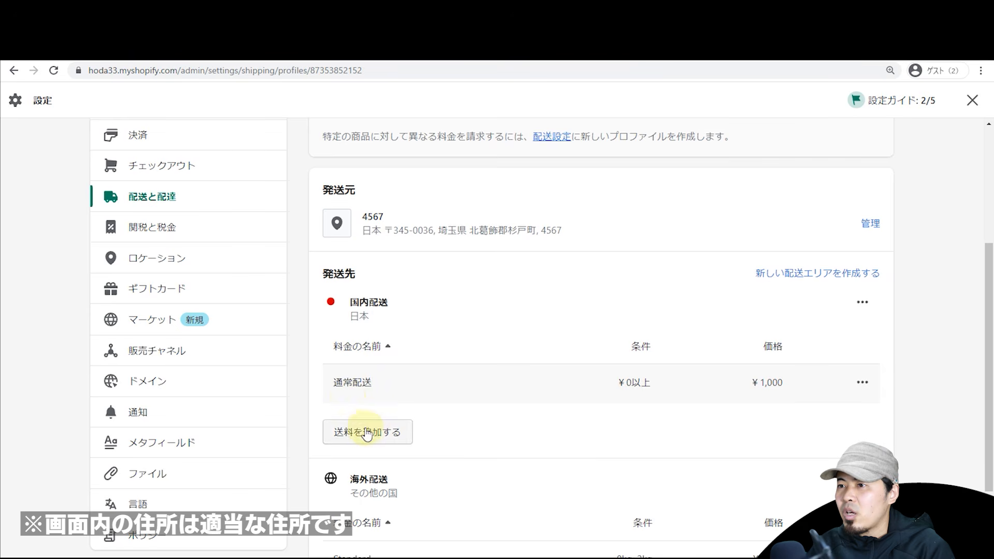
left_click(862, 383)
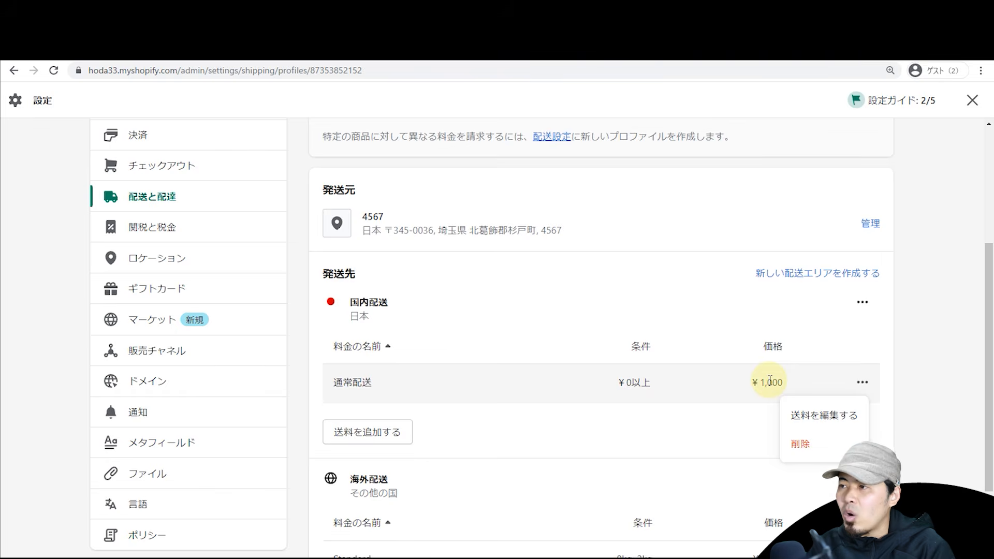
left_click(800, 443)
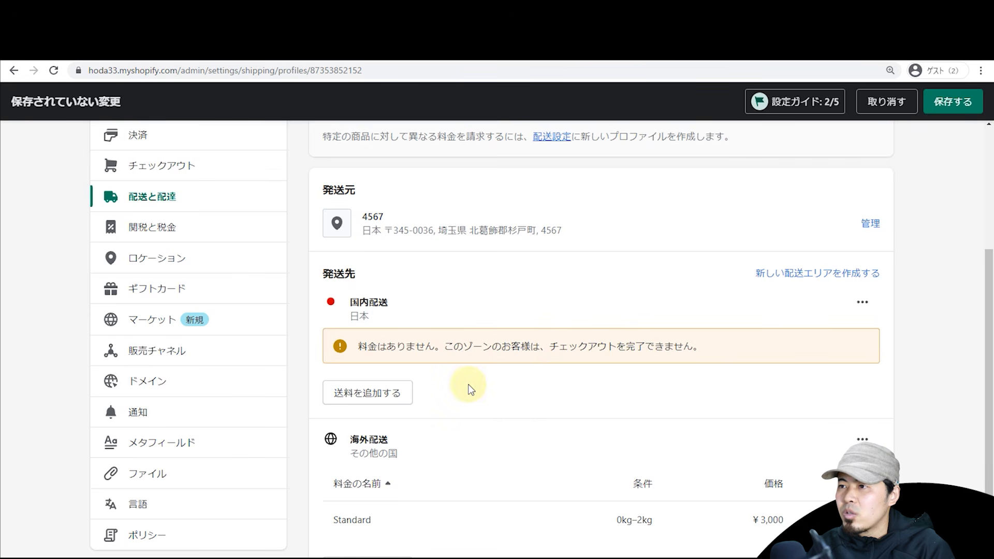
Step: Add a free 無料配送 rate for orders of ¥5,000 or more
left_click(401, 401)
left_click(380, 282)
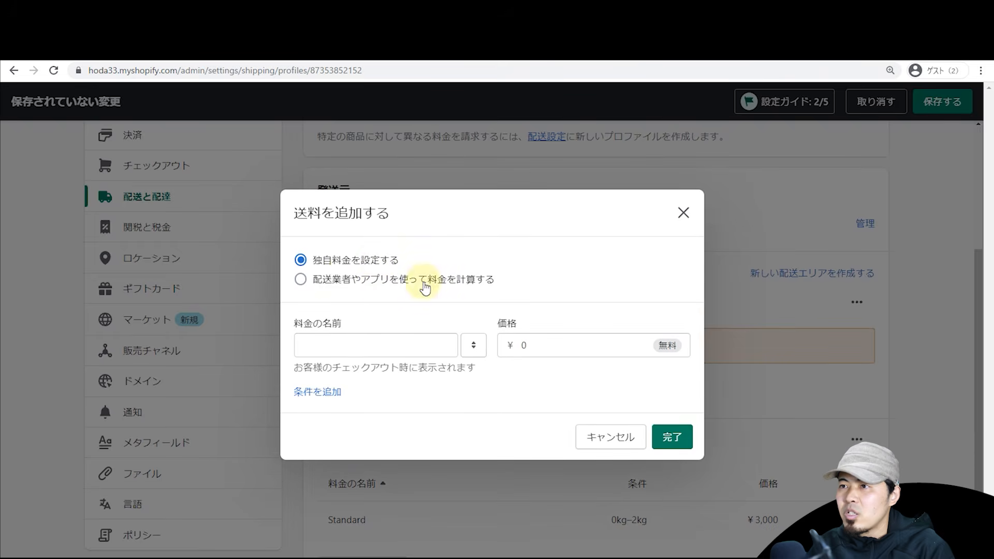
left_click(344, 345)
type("sou")
key("BackSpace")
key("BackSpace")
key("BackSpace")
type("無料配送")
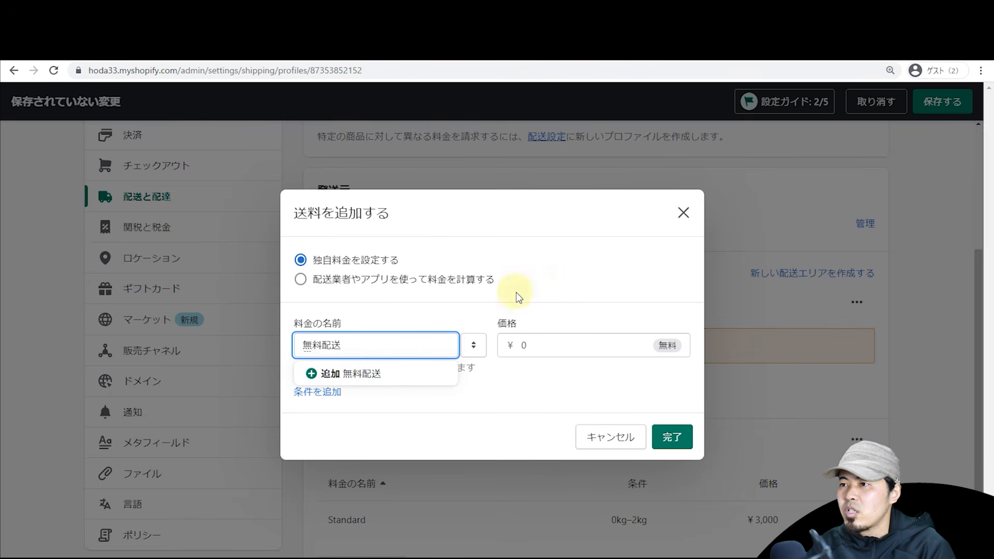
left_click(552, 317)
left_click(328, 393)
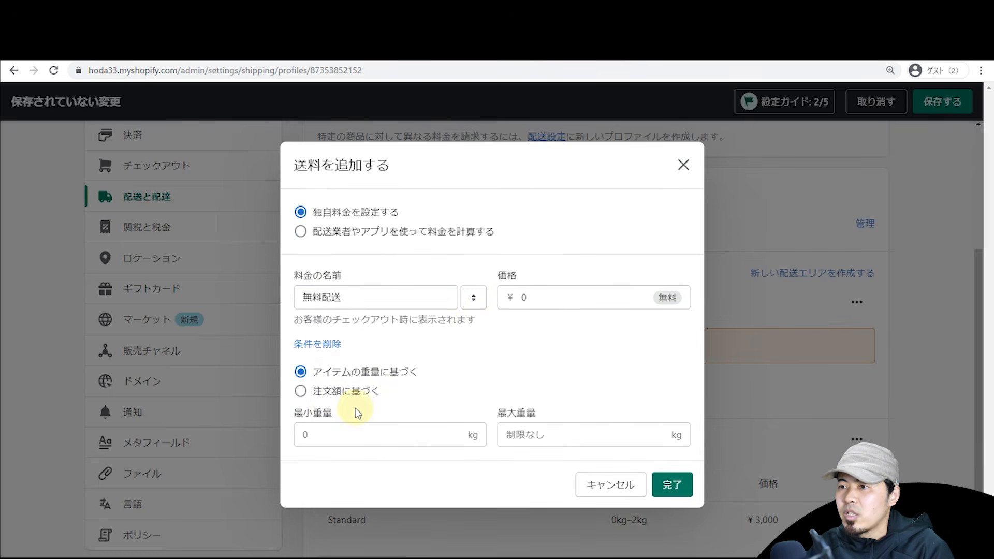
left_click(362, 392)
left_click(409, 434)
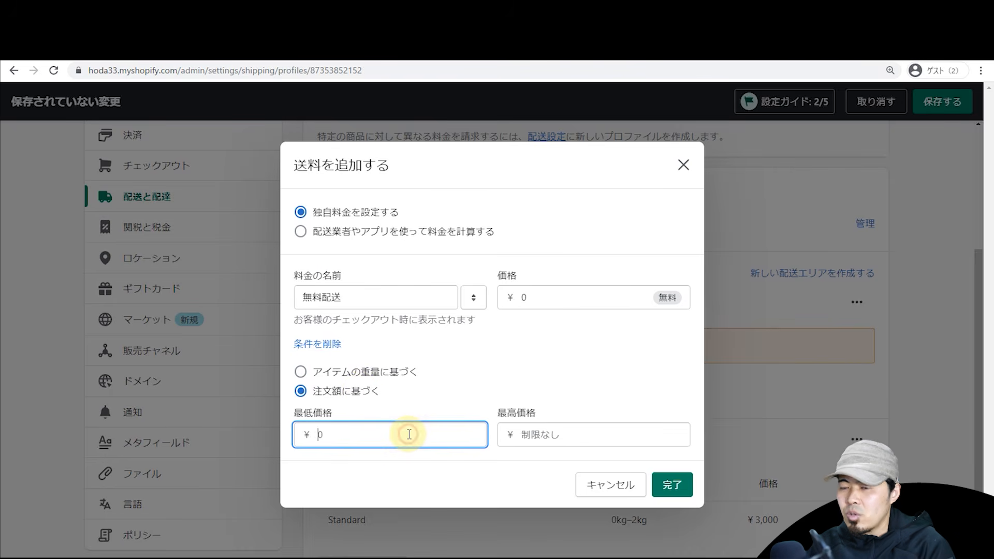
type("5,000")
left_click(492, 384)
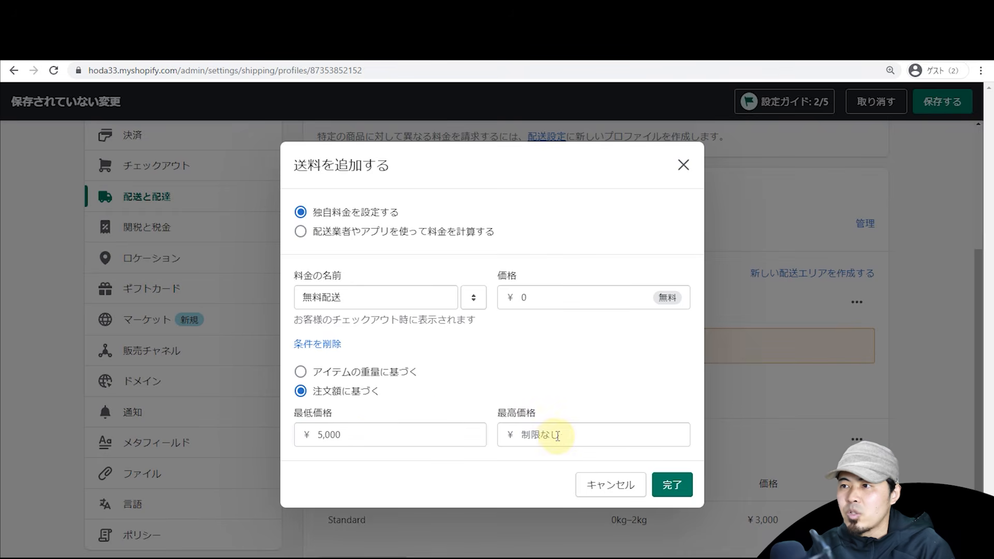
left_click(667, 485)
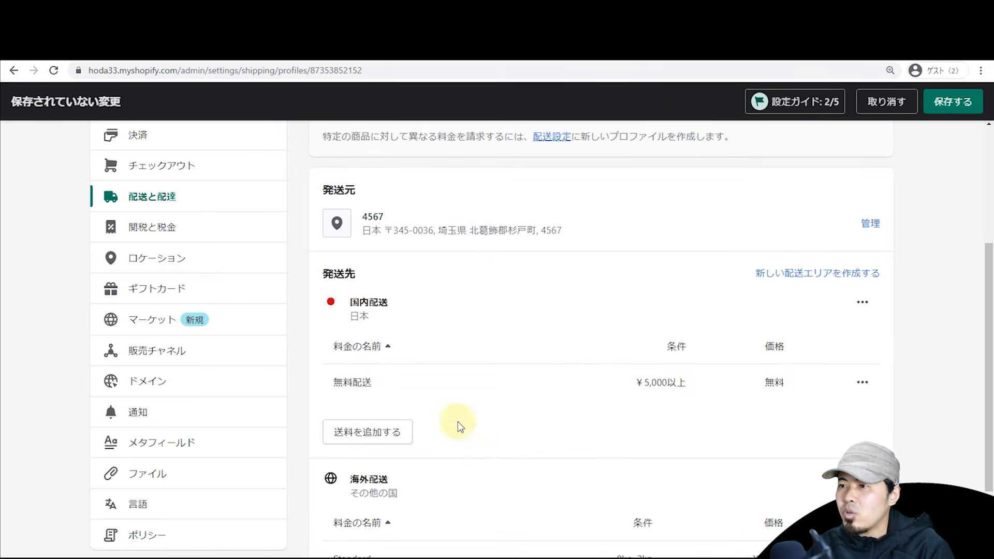
Step: Add a domestic 通常配送 rate of ¥800 for orders of ¥0–¥4,999
left_click(384, 439)
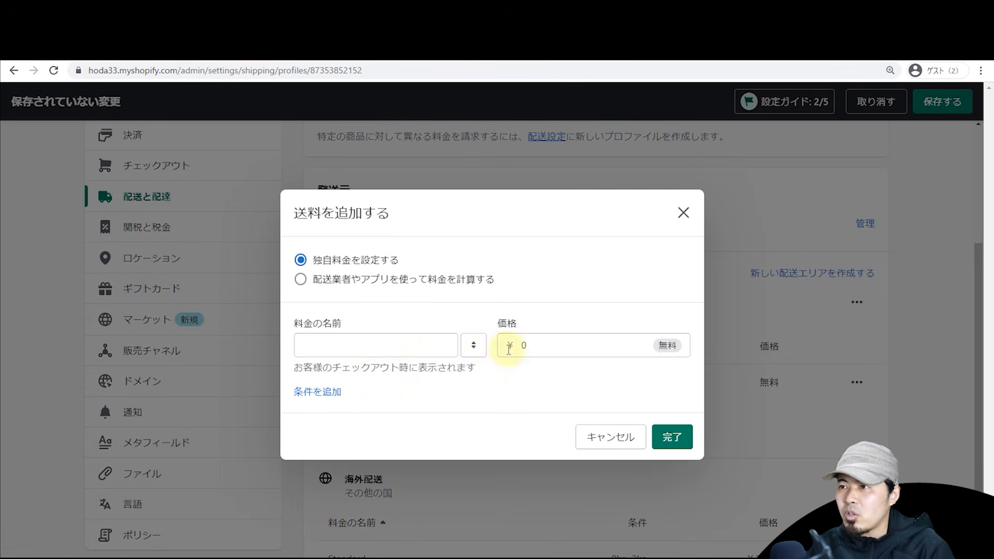
left_click(423, 346)
left_click(357, 397)
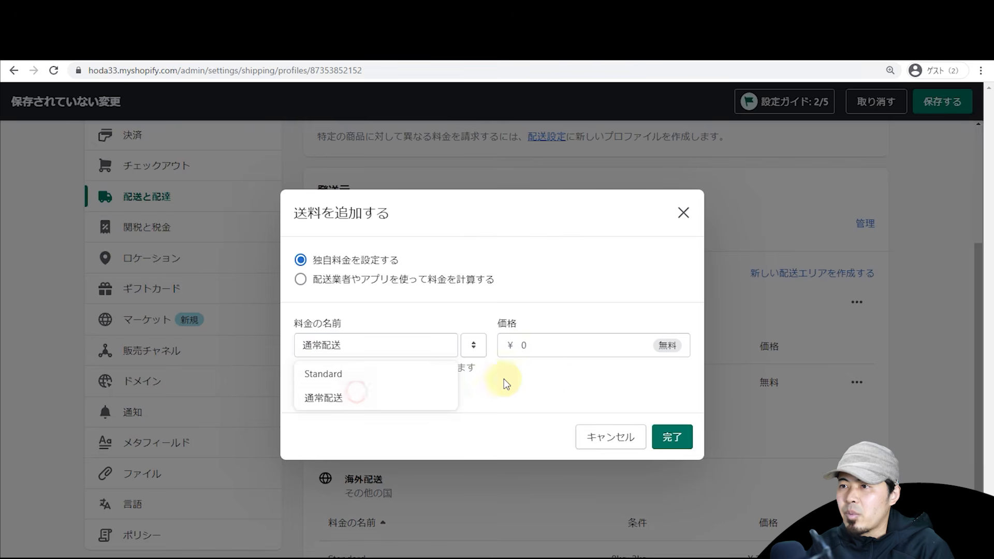
left_click(565, 344)
type("800")
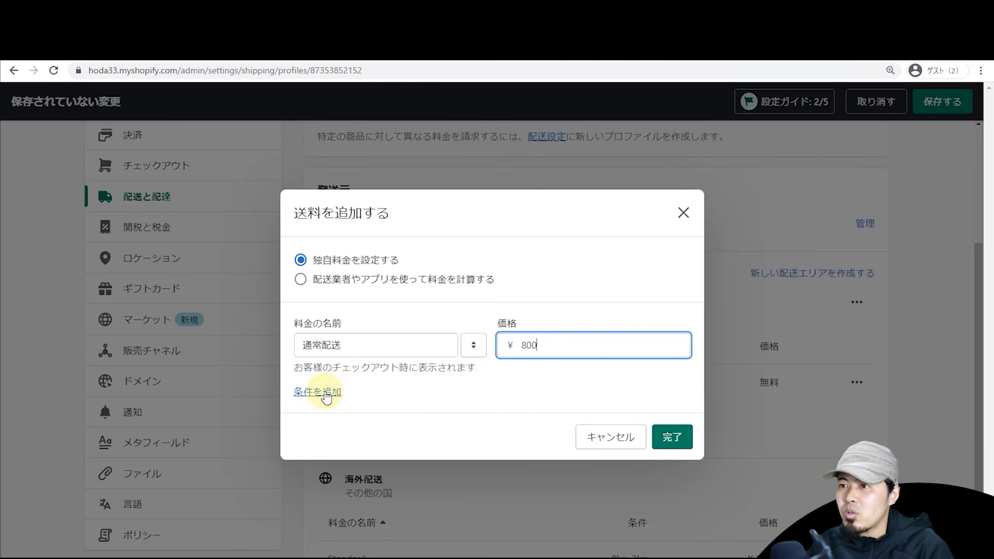
left_click(331, 392)
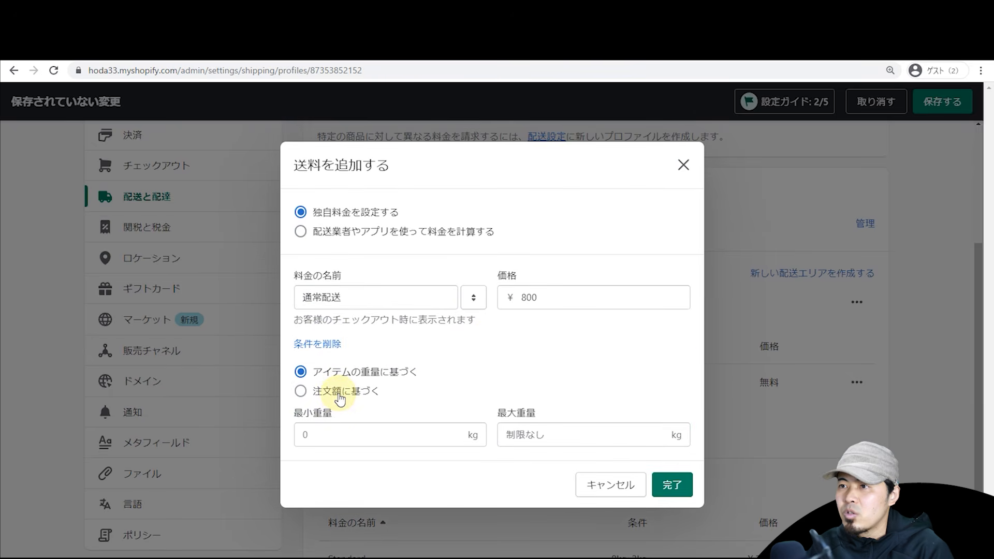
left_click(339, 394)
left_click(344, 433)
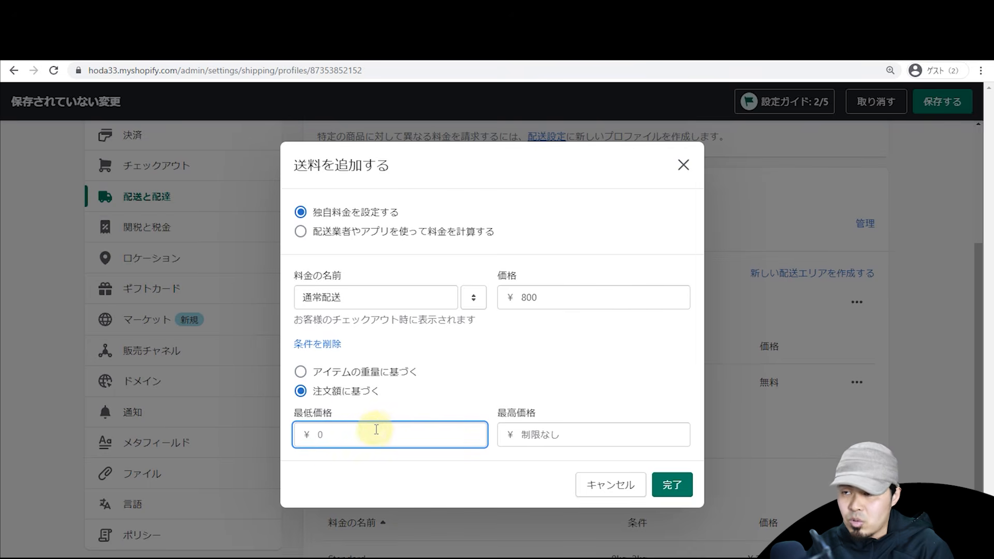
left_click(570, 440)
type("49999")
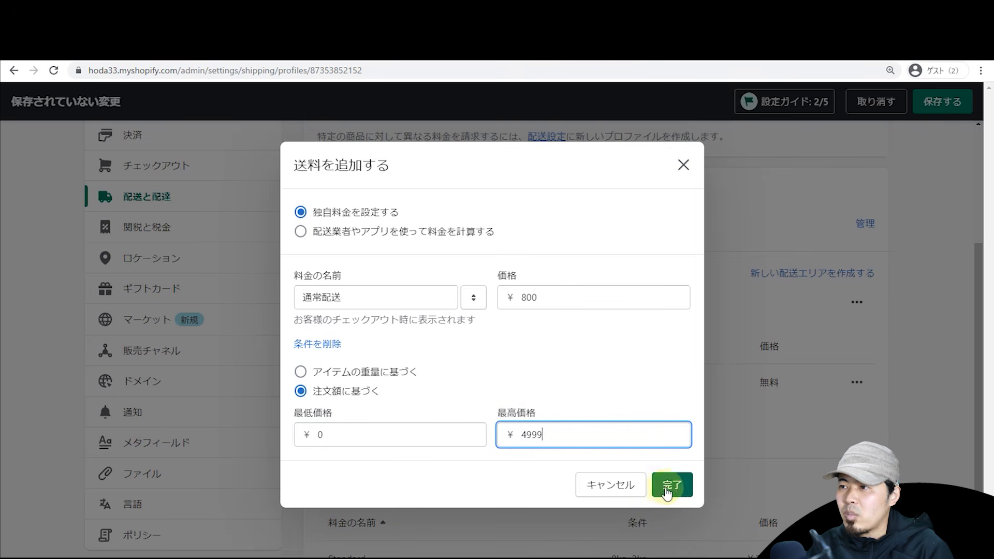
left_click(672, 484)
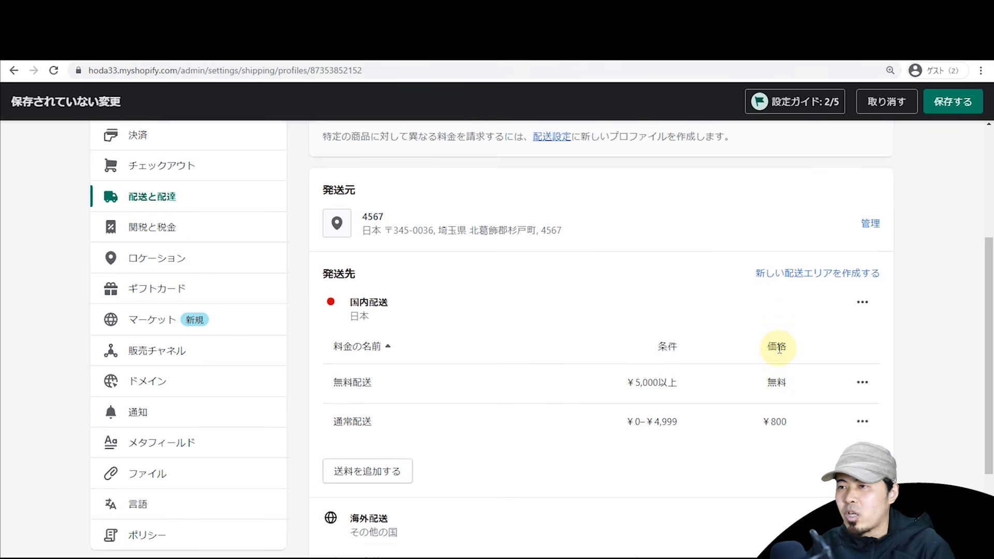
Step: Add a domestic 追加料金 rate of ¥1,200 for orders weighing 5 kg or more
left_click(336, 469)
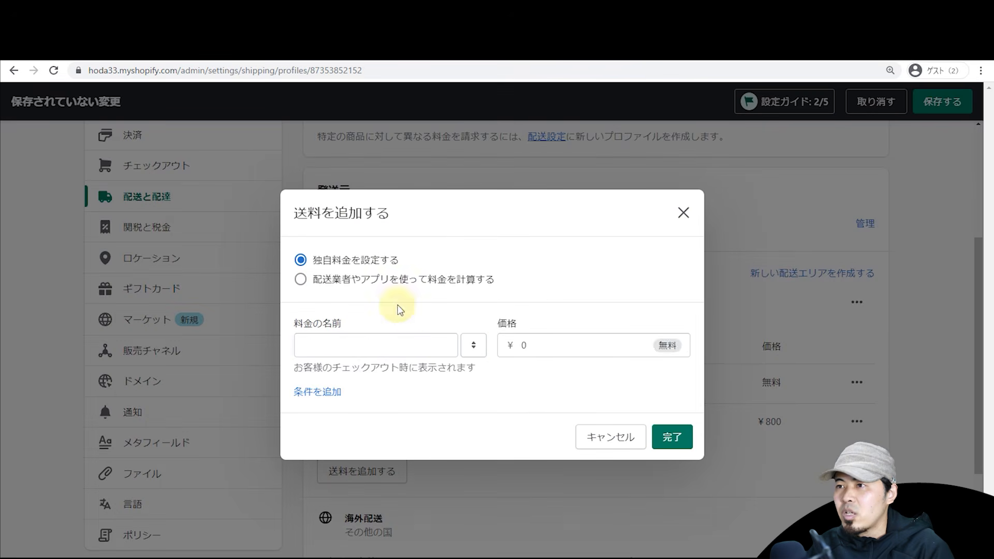
left_click_drag(568, 348, 499, 345)
type("1200")
left_click(588, 314)
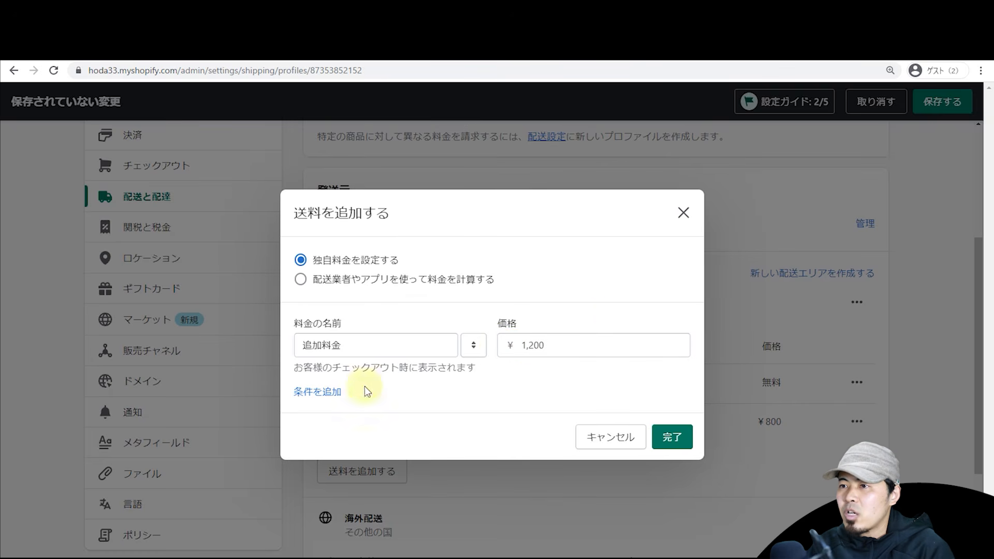
left_click(317, 391)
left_click(359, 434)
type("5")
left_click(420, 394)
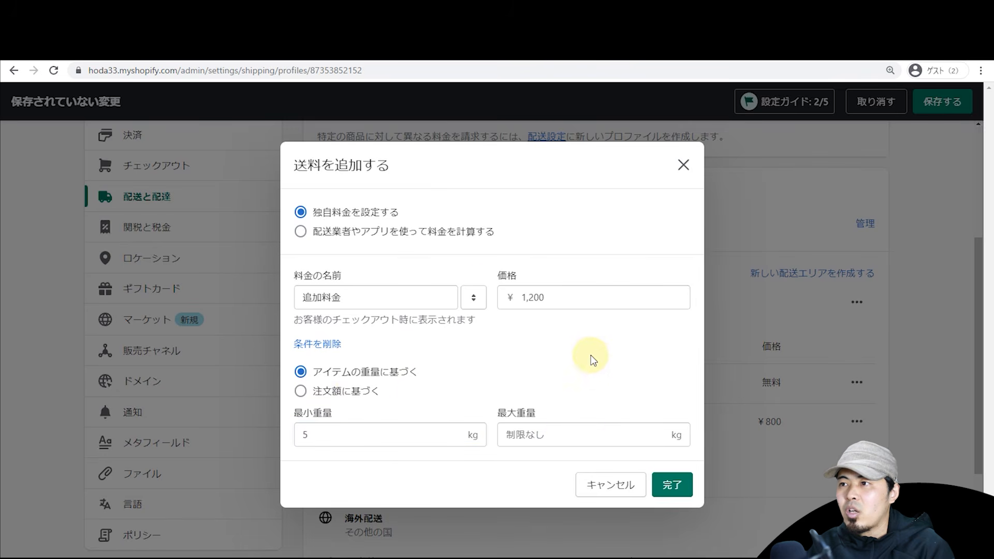
left_click_drag(566, 299, 493, 294)
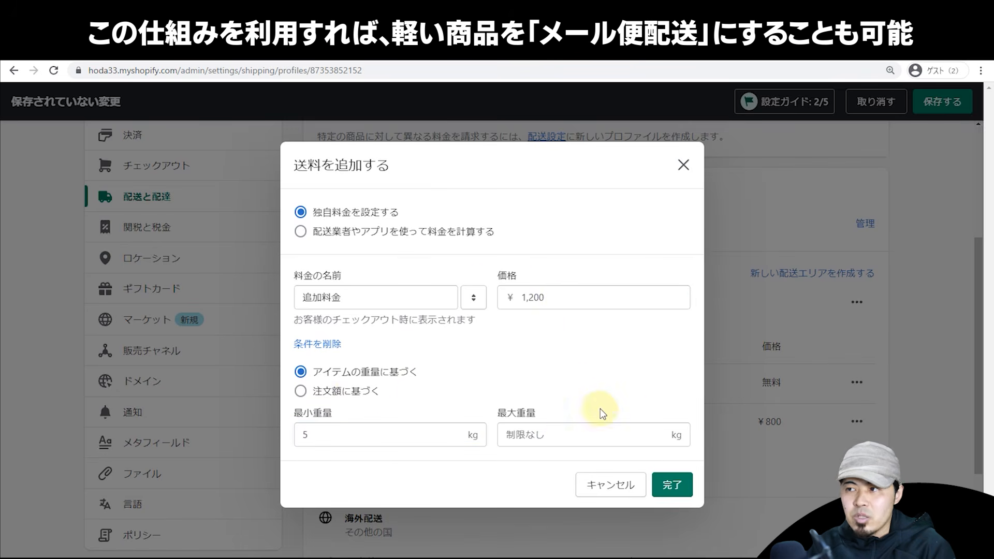
left_click(671, 484)
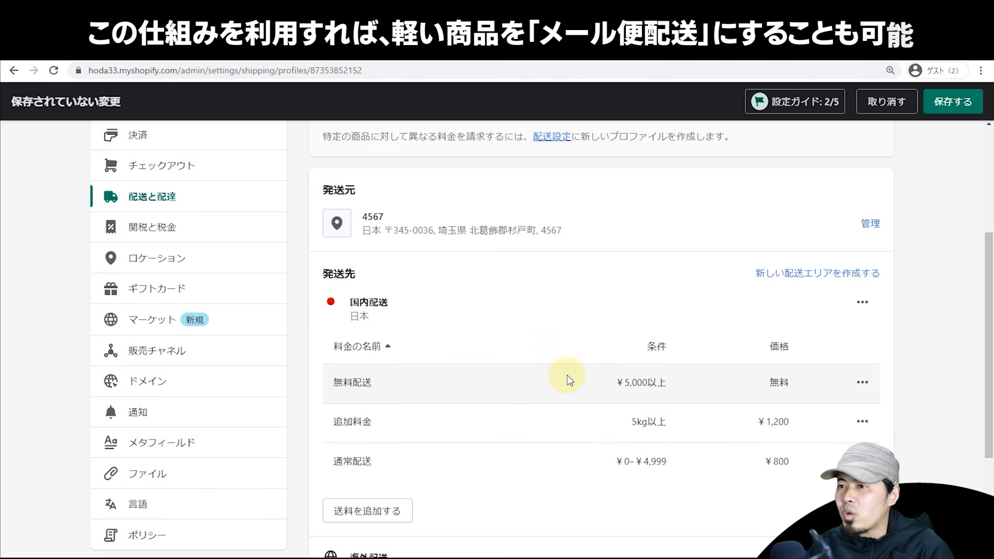
scroll(566, 374, "down", 4)
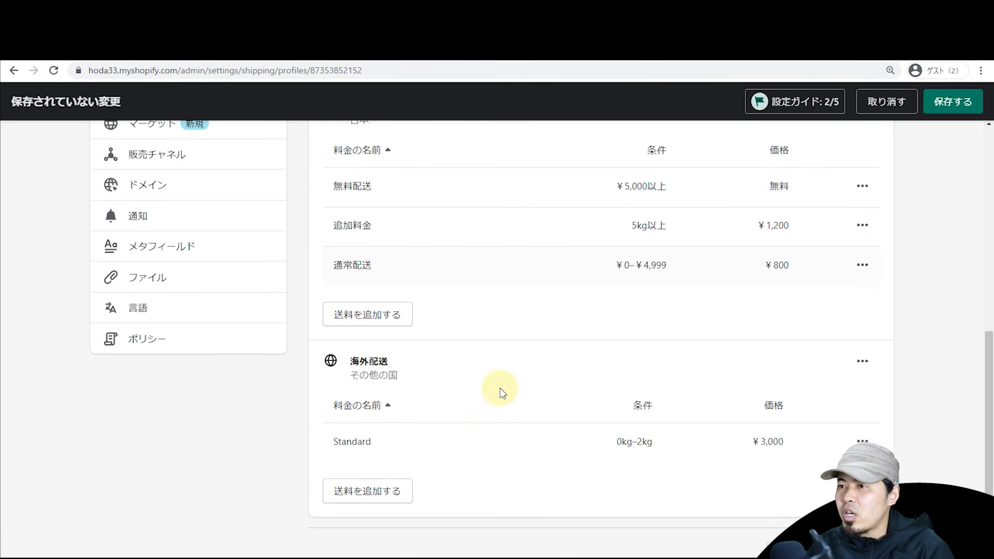
Step: Open the 海外配送 zone editor and check which countries checkout offers
left_click(860, 361)
left_click(849, 399)
mouse_move(691, 304)
left_mouse_down()
mouse_move(685, 487)
mouse_move(687, 311)
left_mouse_up()
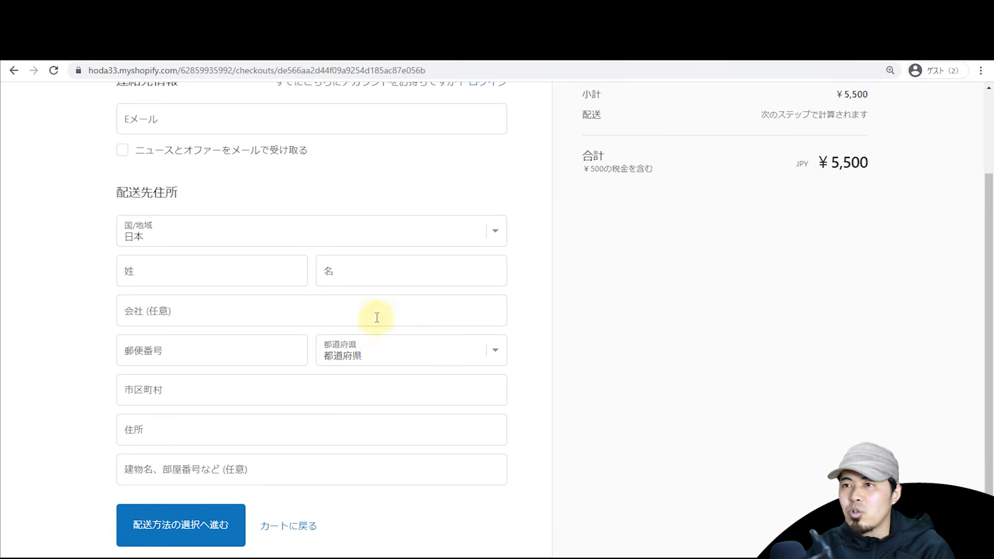
left_click(361, 233)
left_click(564, 248)
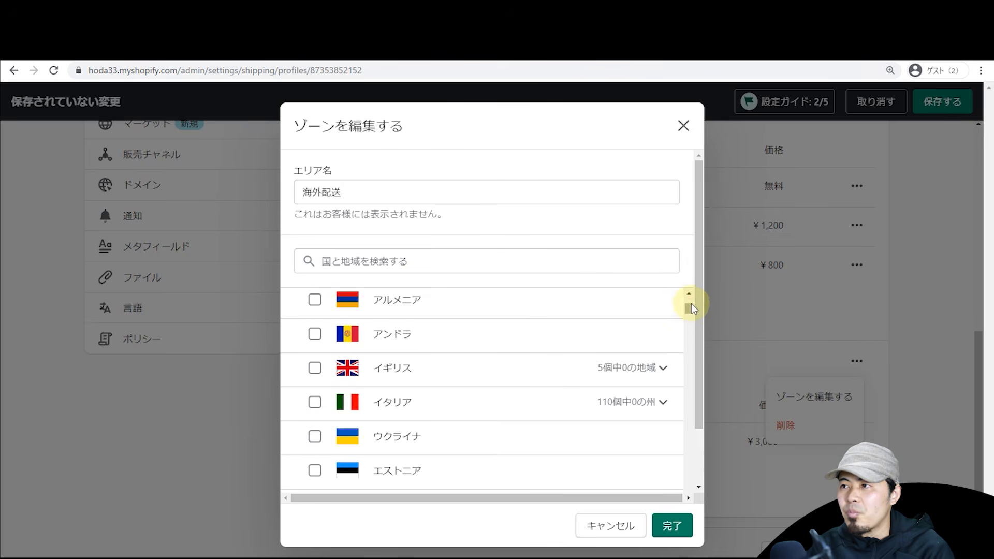
left_click_drag(689, 306, 693, 288)
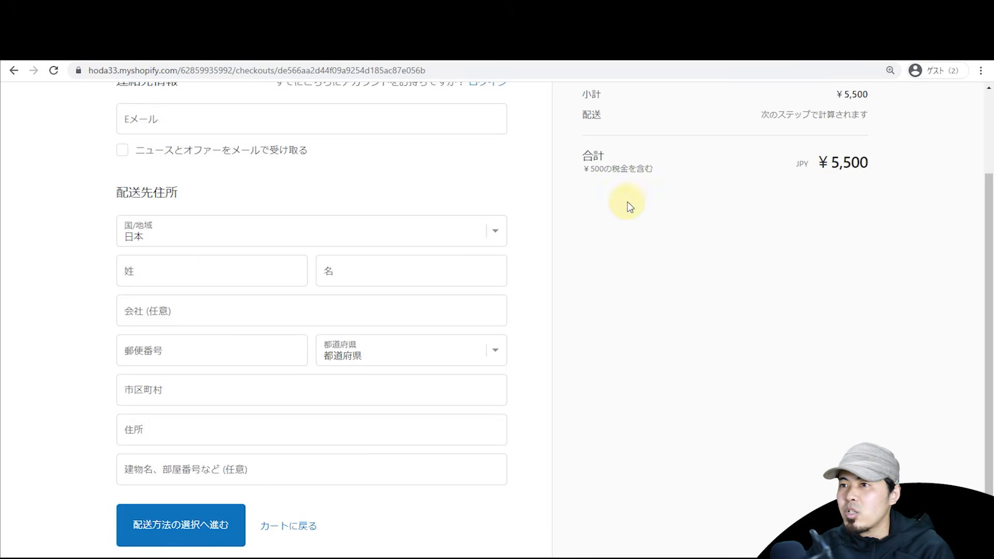
Step: Tick Ireland, Albania and Armenia as a demo, then close the editor without keeping them
left_click(217, 243)
left_click(505, 221)
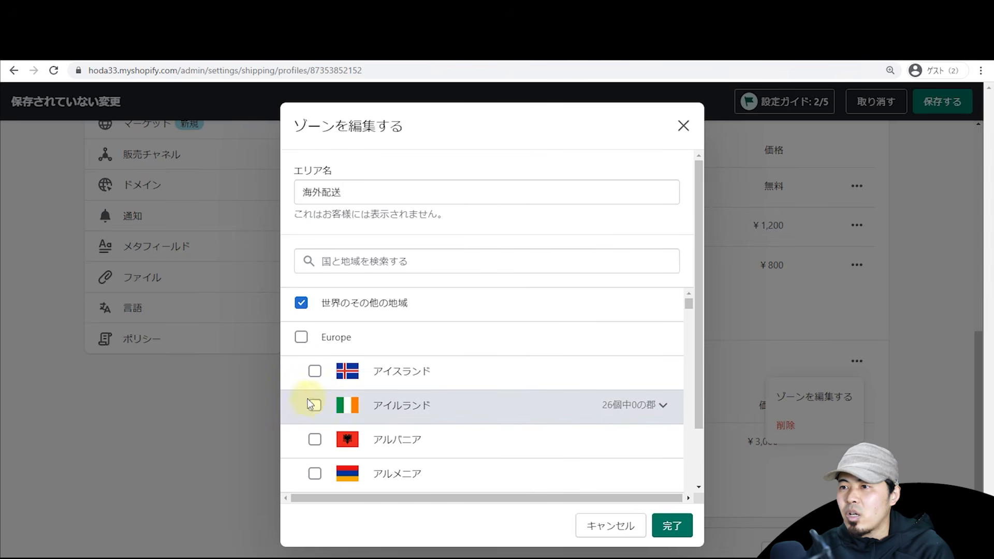
left_click(313, 404)
left_click(315, 438)
left_click(315, 473)
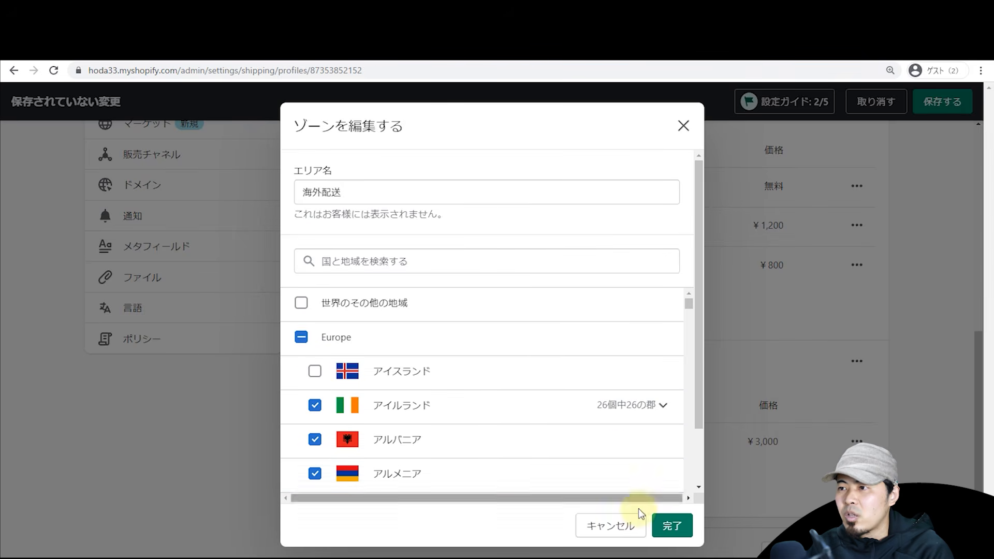
left_click(672, 525)
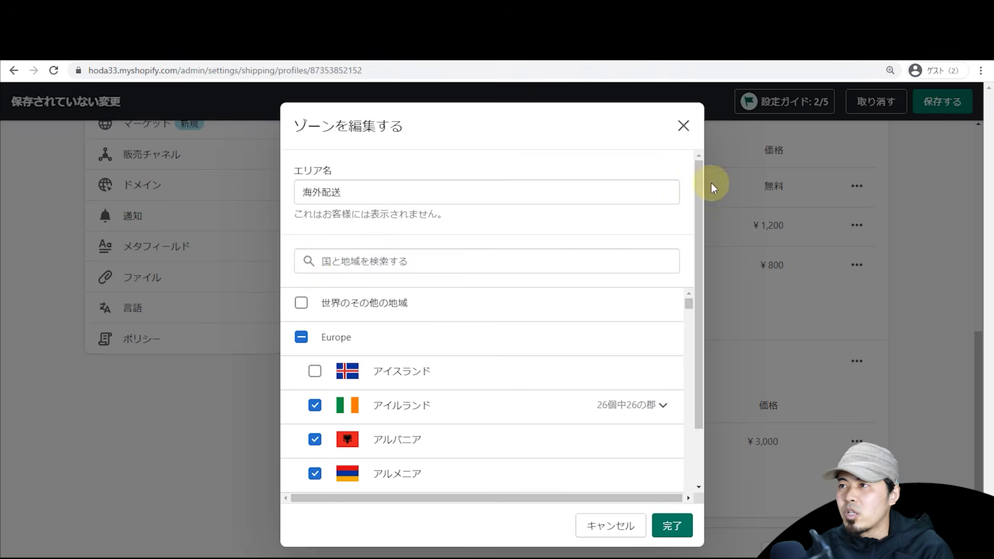
left_click(684, 134)
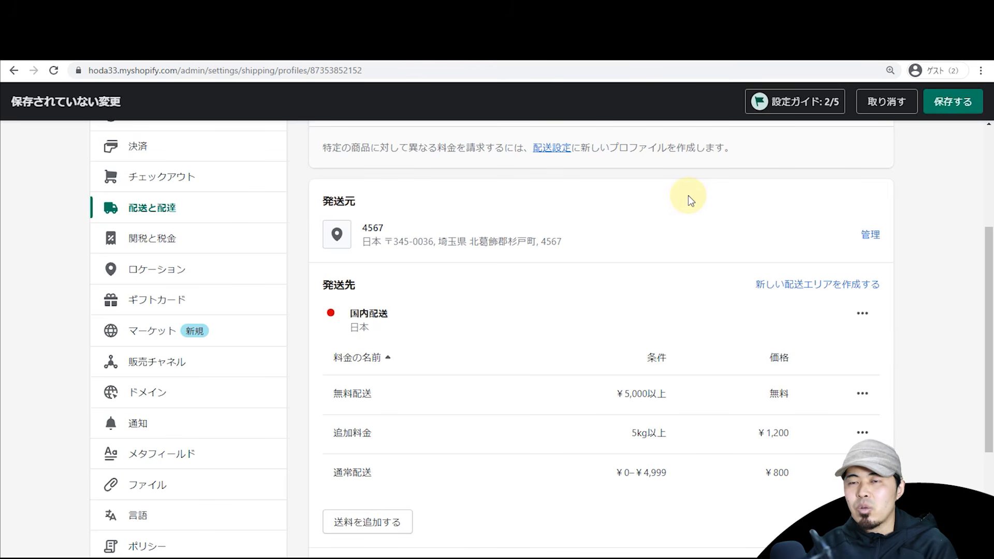
Step: Remove 沖縄県 from the 国内配送 zone so it covers 46 of 47 prefectures
left_click(862, 317)
left_click(851, 347)
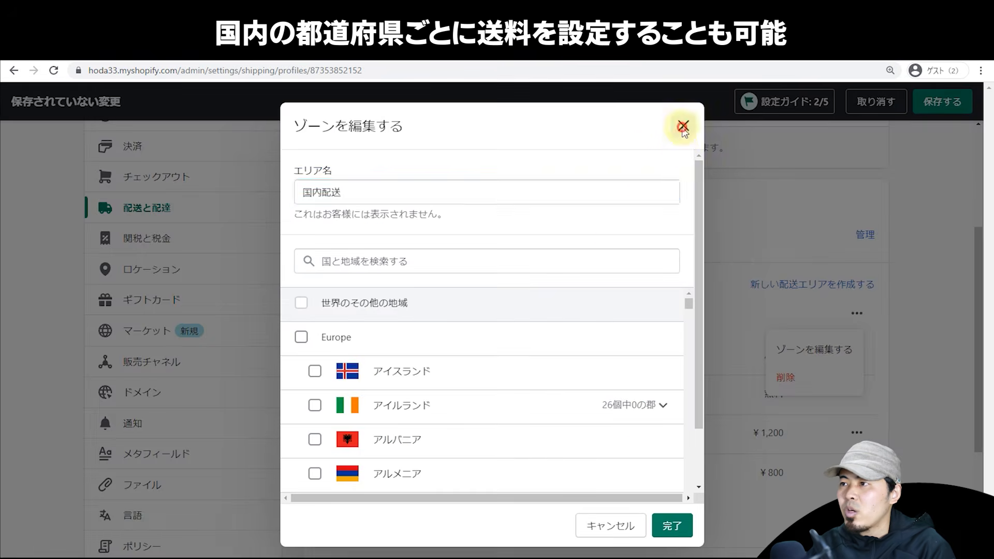
left_click(681, 126)
left_click(860, 313)
left_click(828, 350)
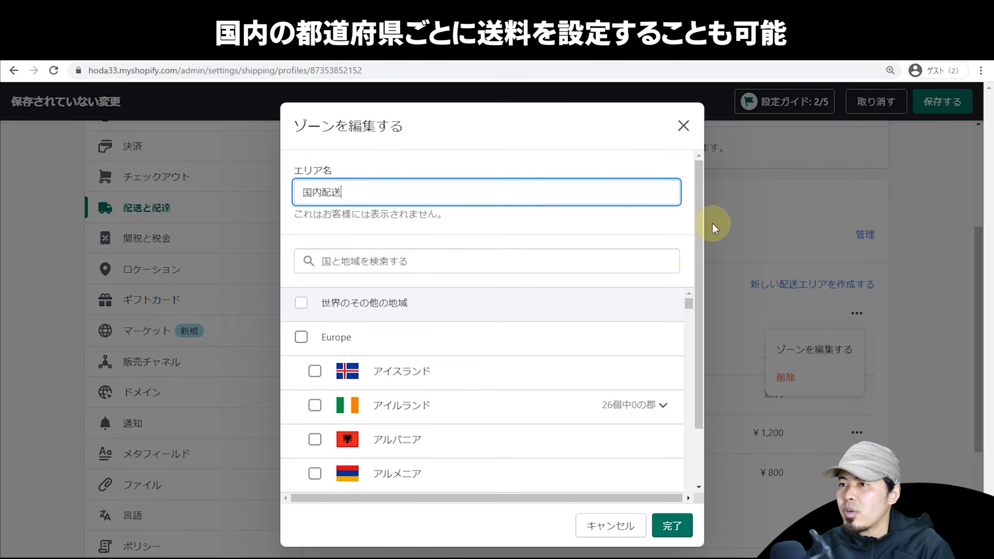
left_click_drag(690, 307, 665, 296)
left_click(630, 260)
type("日本")
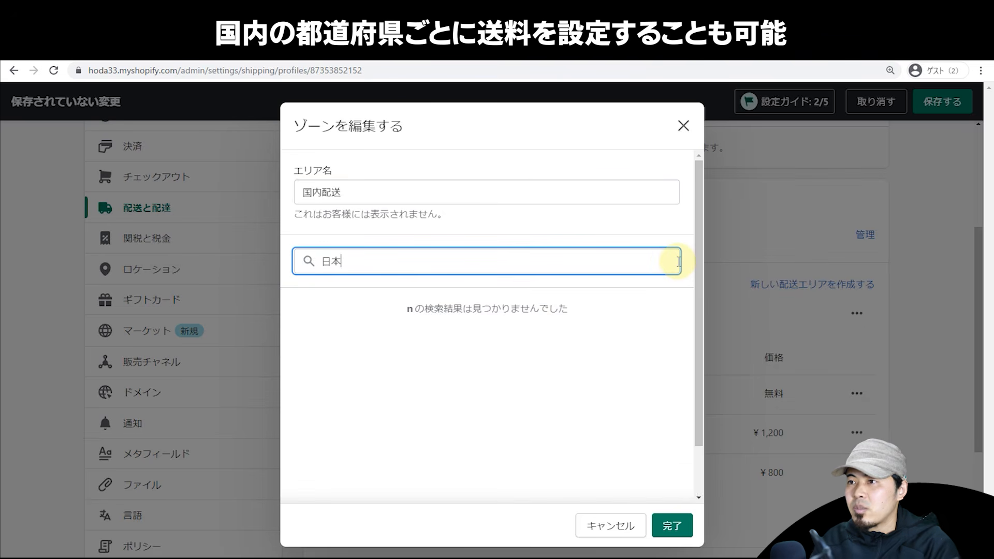
left_click(476, 303)
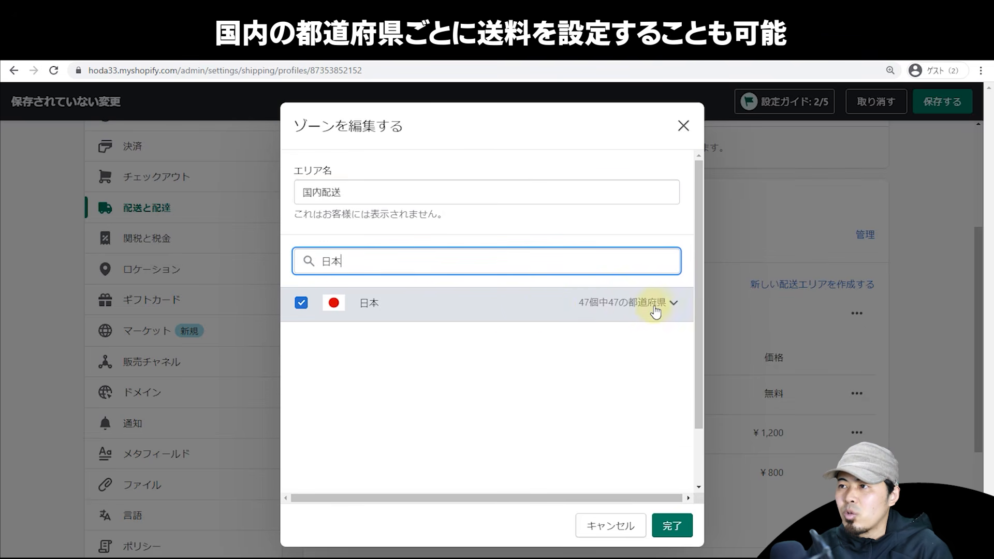
left_click(671, 304)
left_click_drag(690, 303, 690, 393)
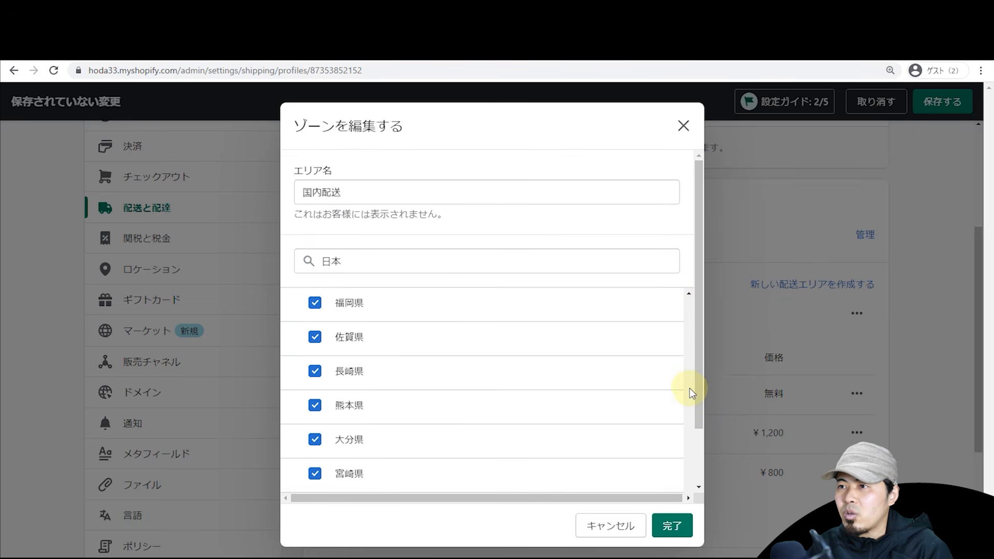
scroll(588, 397, "down", 2)
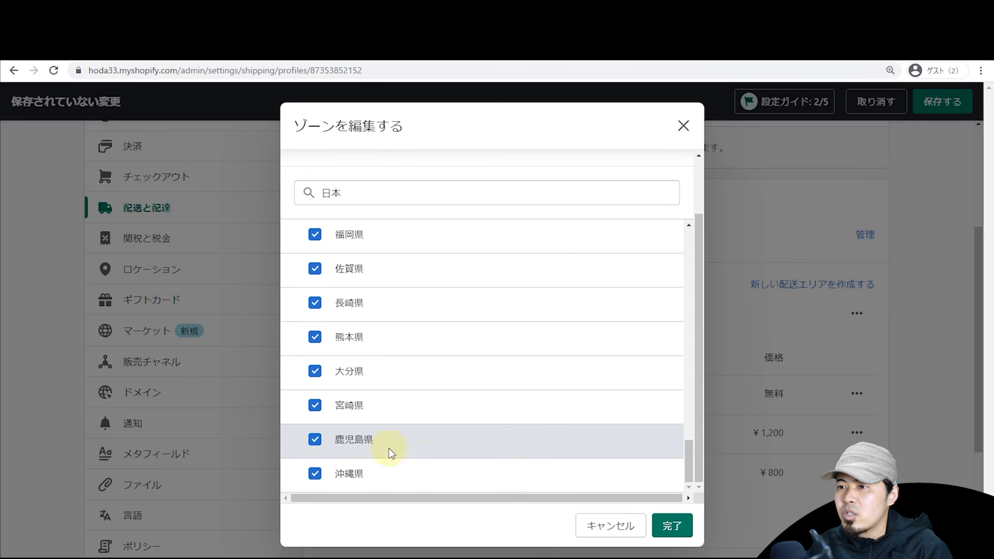
left_click(314, 473)
left_click(651, 526)
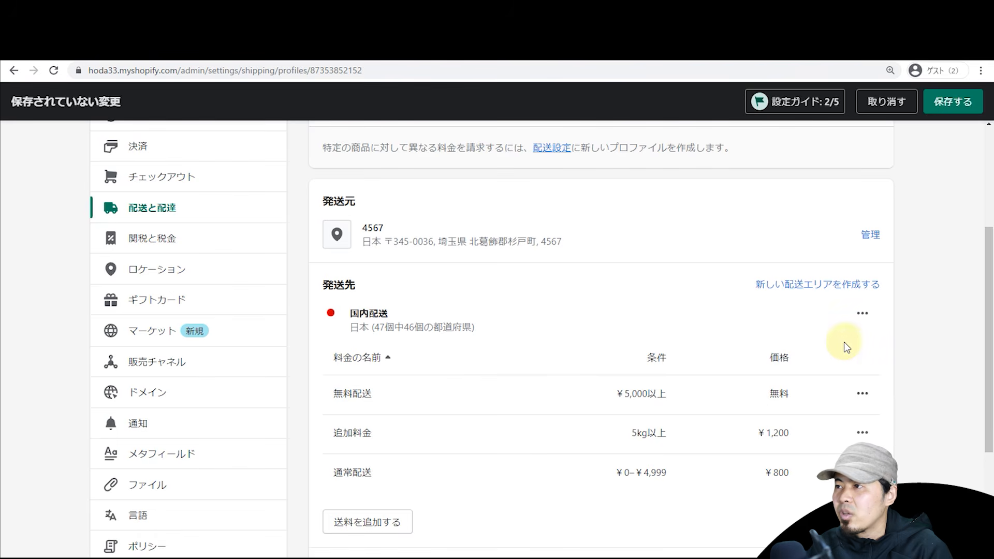
Step: Create a new shipping zone named 沖縄 containing 沖縄県
left_click(832, 291)
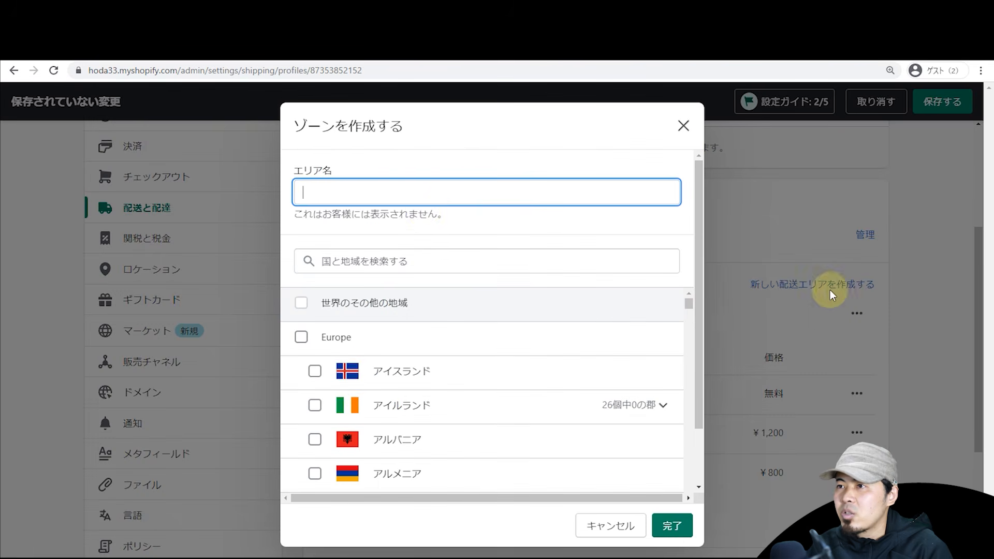
type("おきなわ")
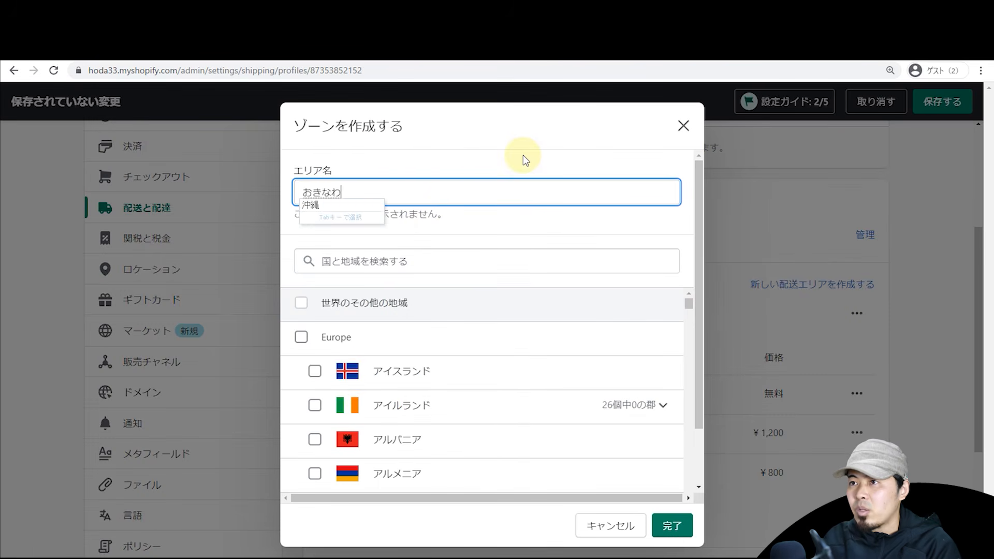
key("space")
key("Return")
key("ctrl+a")
key("ctrl+c")
left_click(496, 260)
key("ctrl+v")
left_click(314, 337)
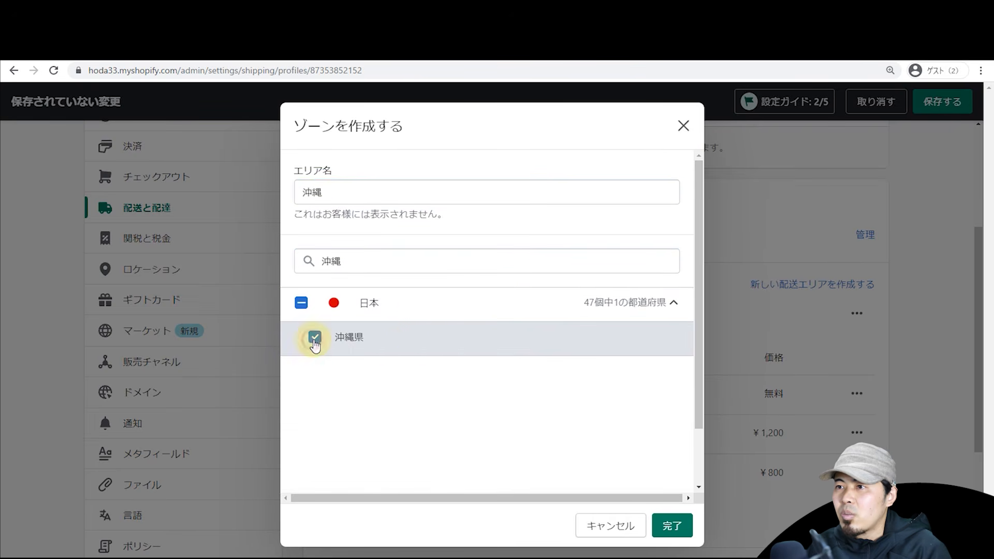
left_click(672, 525)
scroll(864, 313, "down", 5)
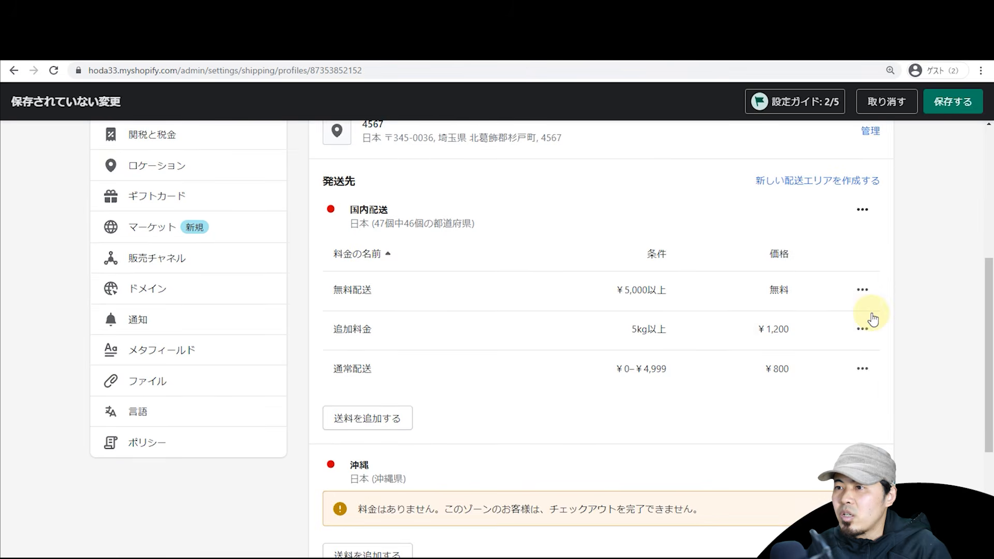
scroll(828, 323, "up", 5)
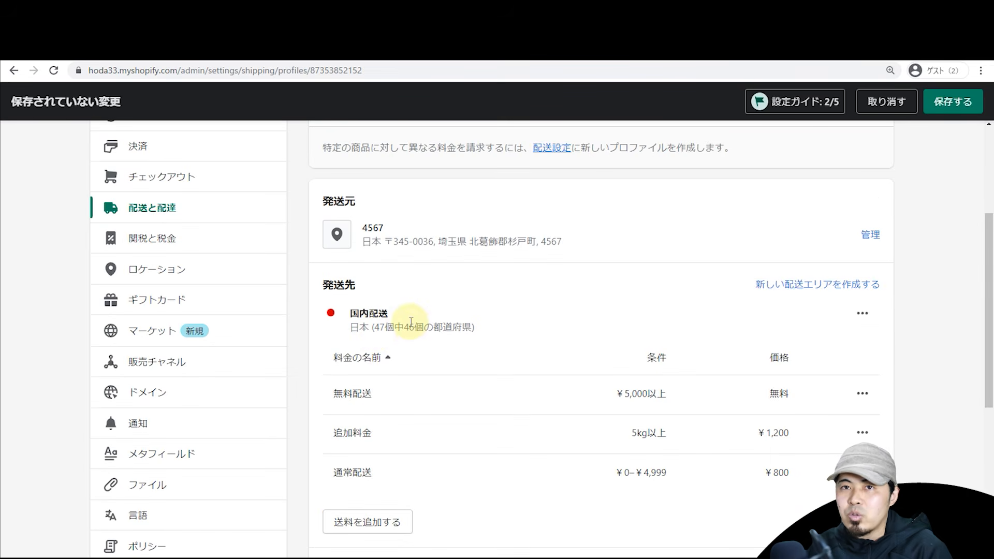
scroll(410, 326, "down", 4)
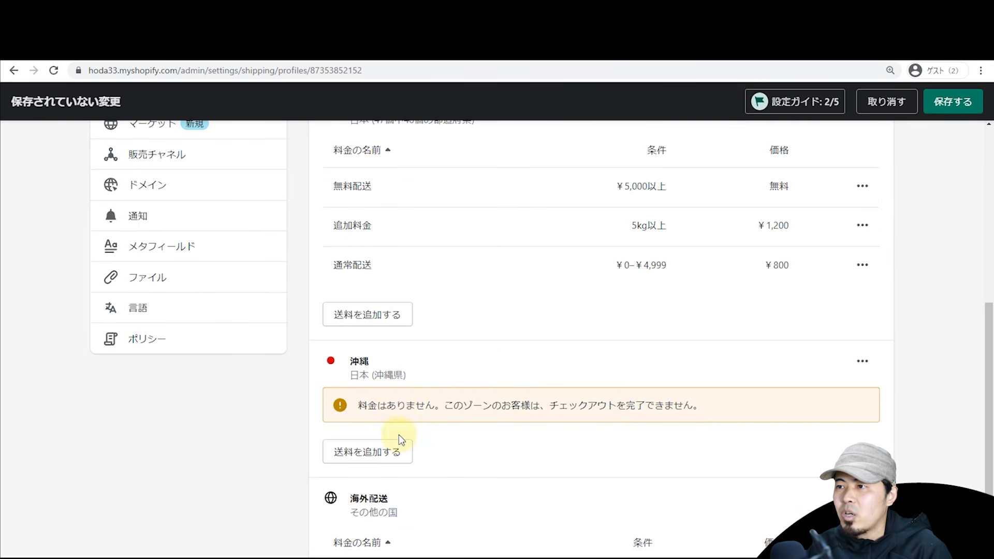
scroll(403, 446, "down", 2)
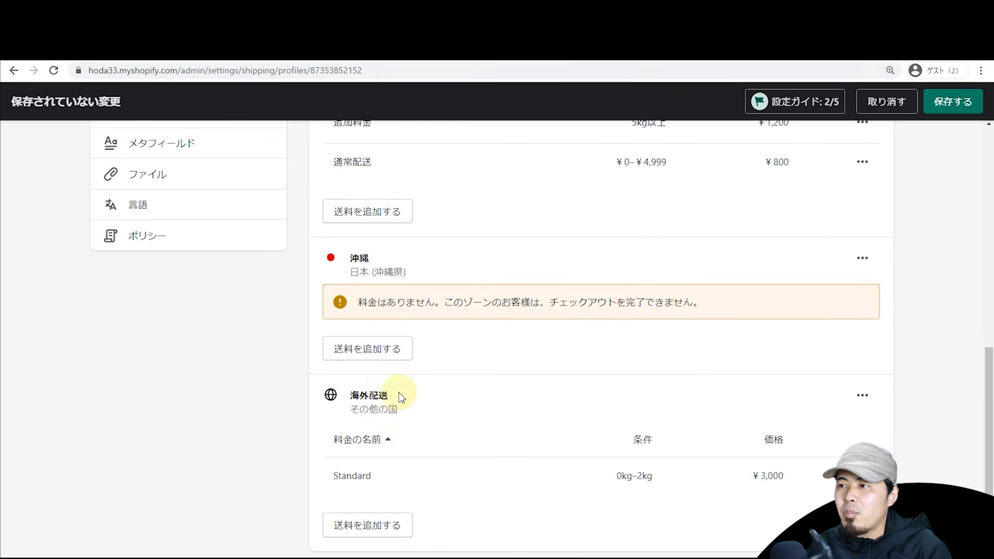
Step: Add a custom Standard rate of ¥1,000 to the 沖縄 zone
left_click(381, 354)
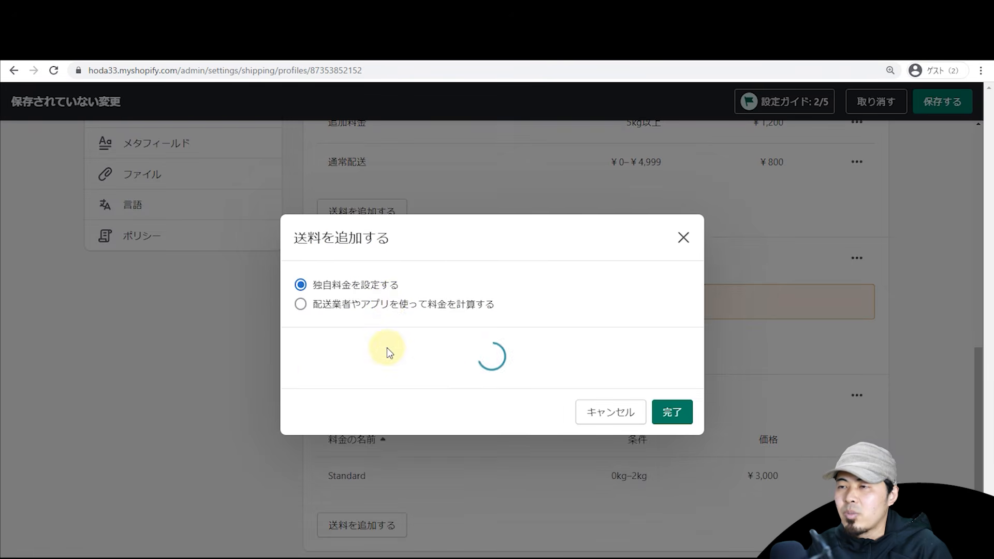
left_click(391, 302)
left_click(371, 284)
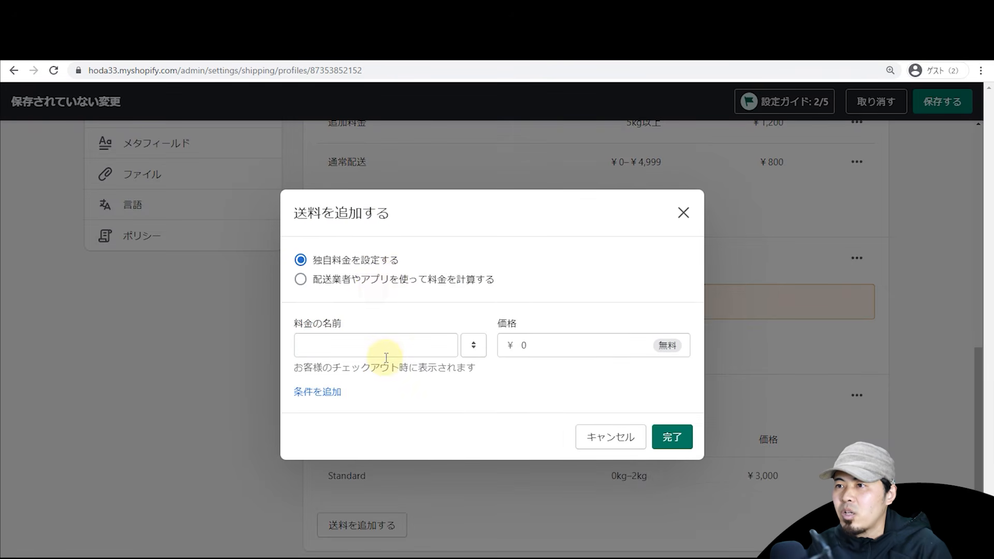
left_click(388, 352)
left_click(383, 374)
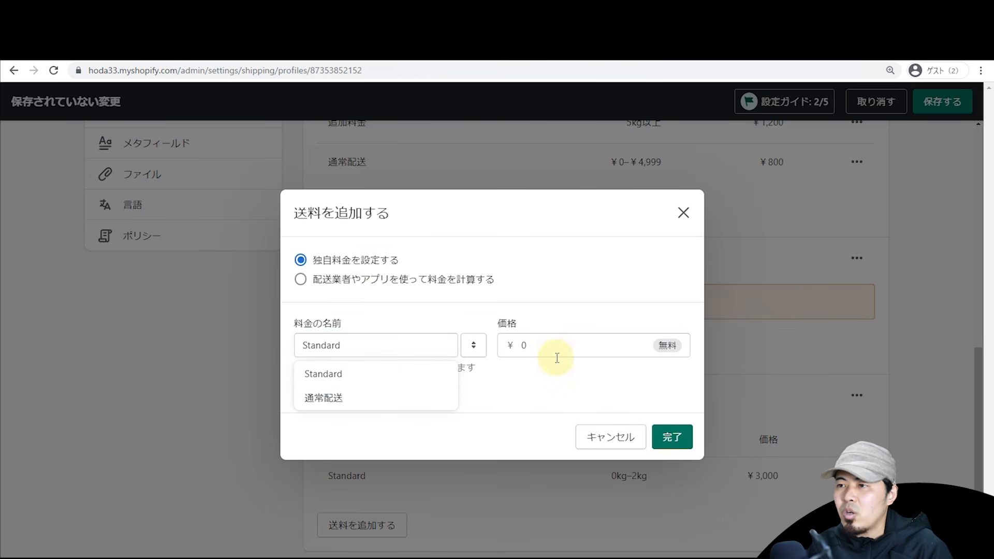
left_click_drag(577, 358, 501, 349)
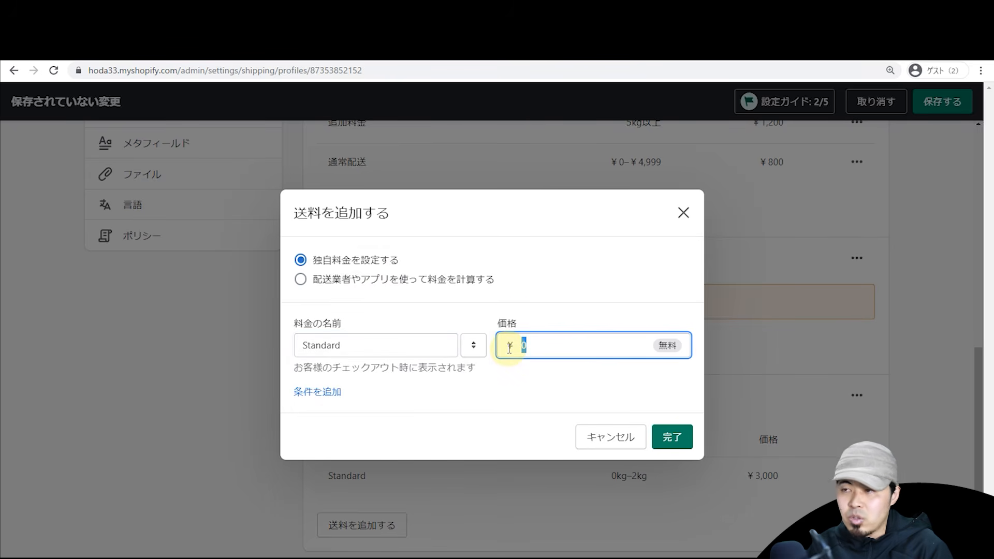
type("1000")
left_click(333, 392)
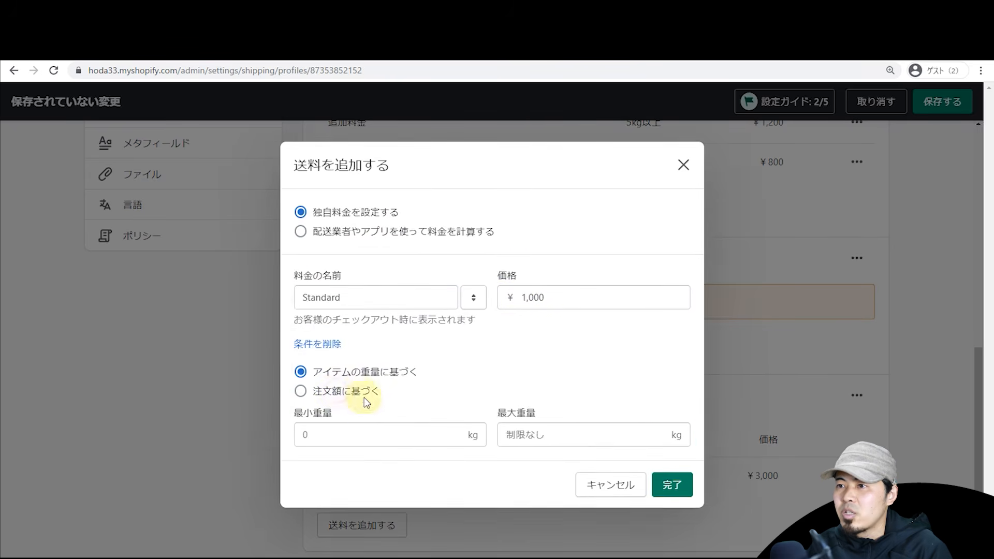
left_click(672, 483)
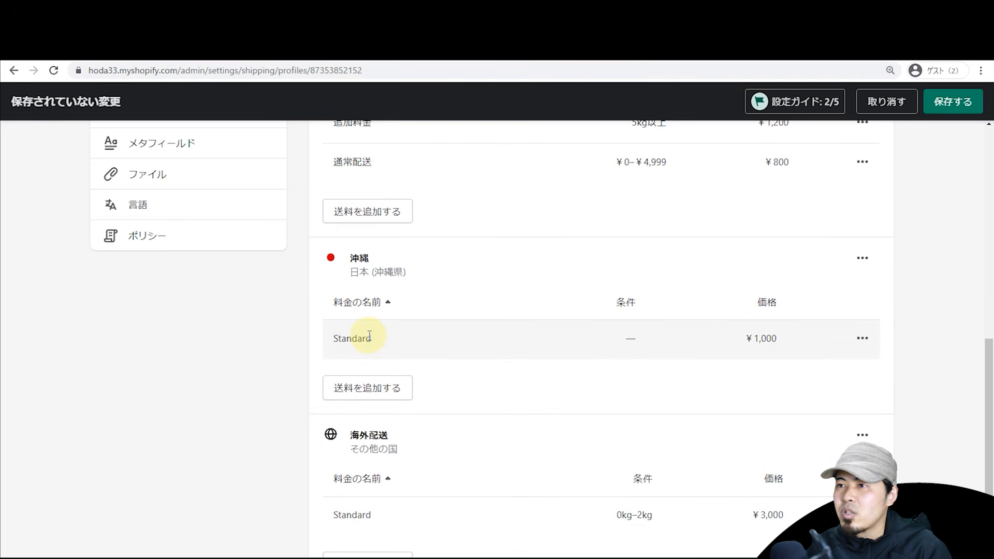
scroll(369, 335, "up", 2)
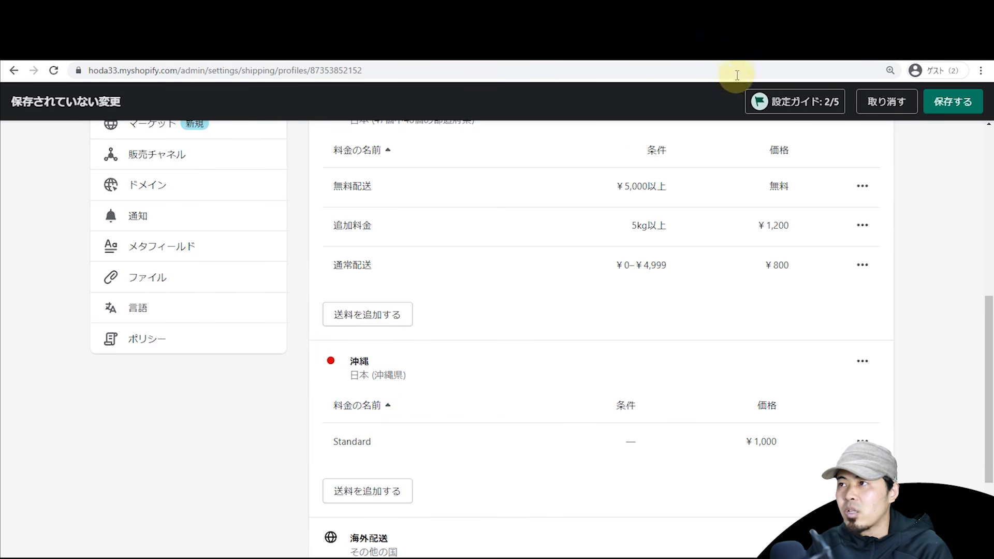
Step: Review the store's checkout preview
left_click(760, 51)
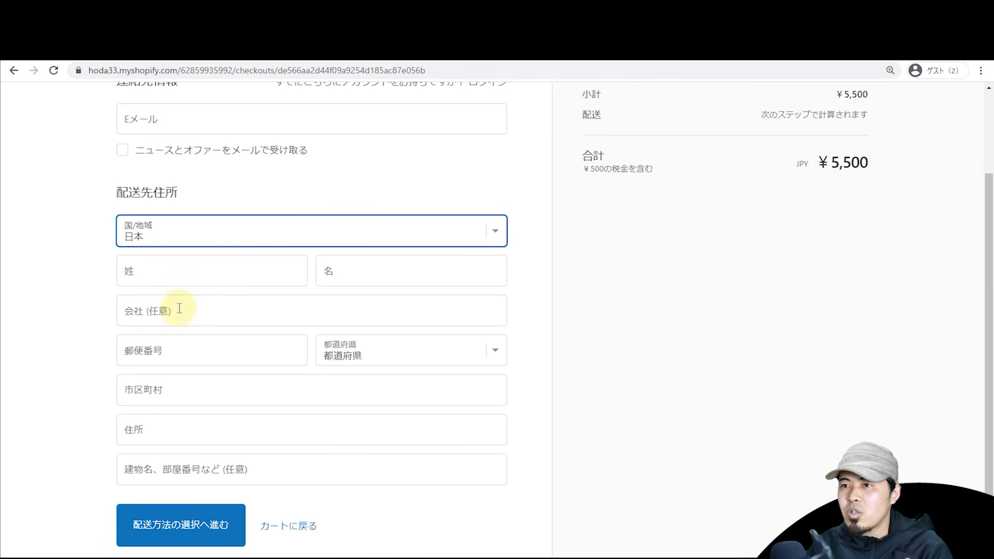
left_click(672, 331)
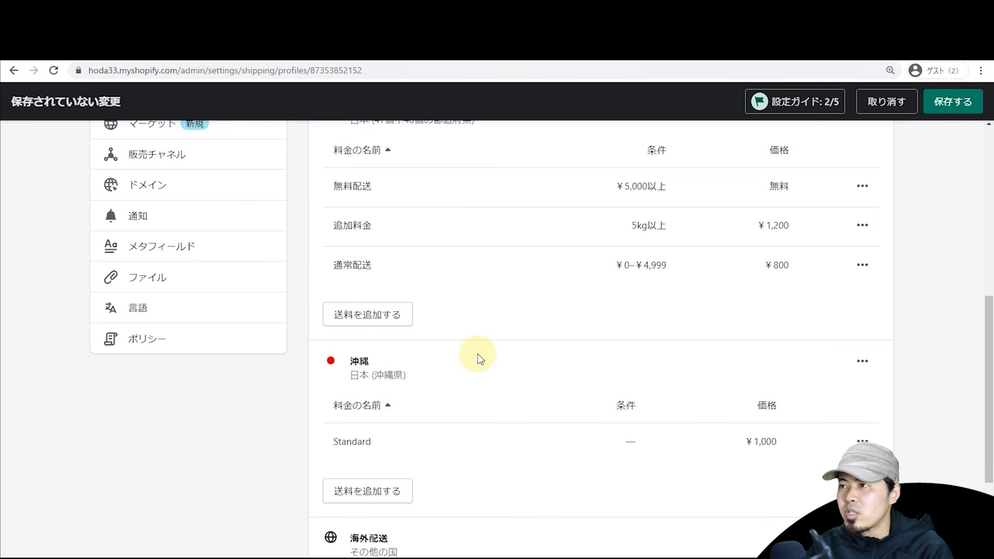
scroll(478, 357, "up", 4)
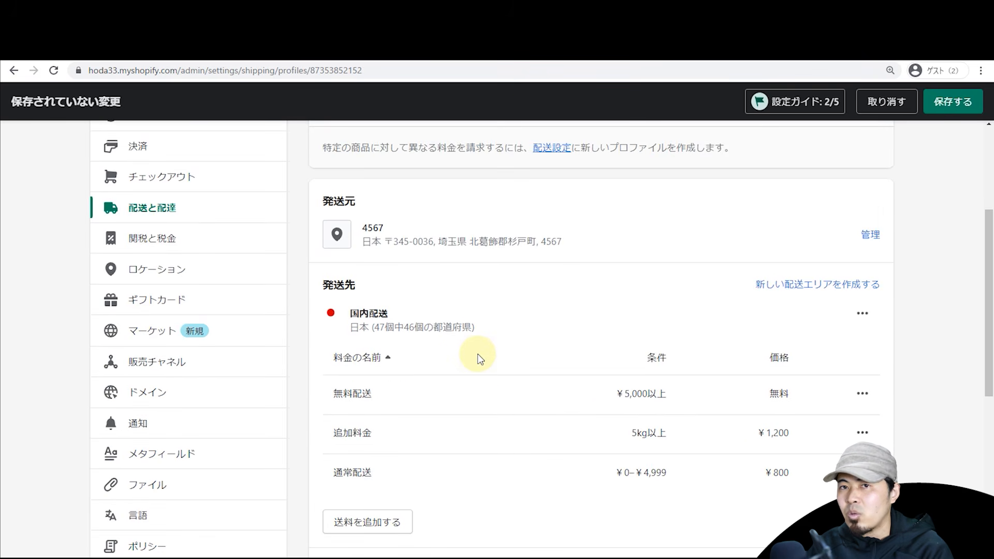
scroll(478, 356, "down", 2)
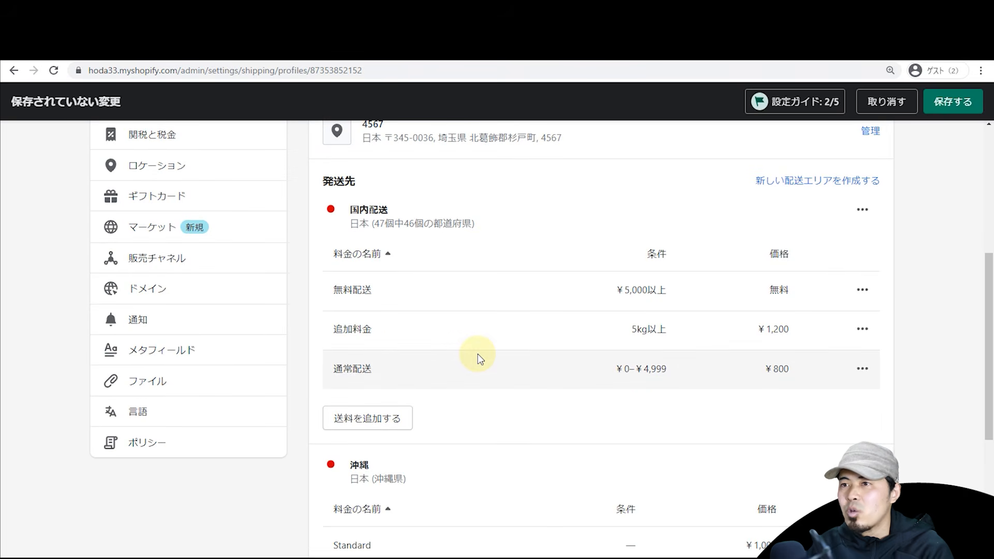
scroll(477, 356, "up", 2)
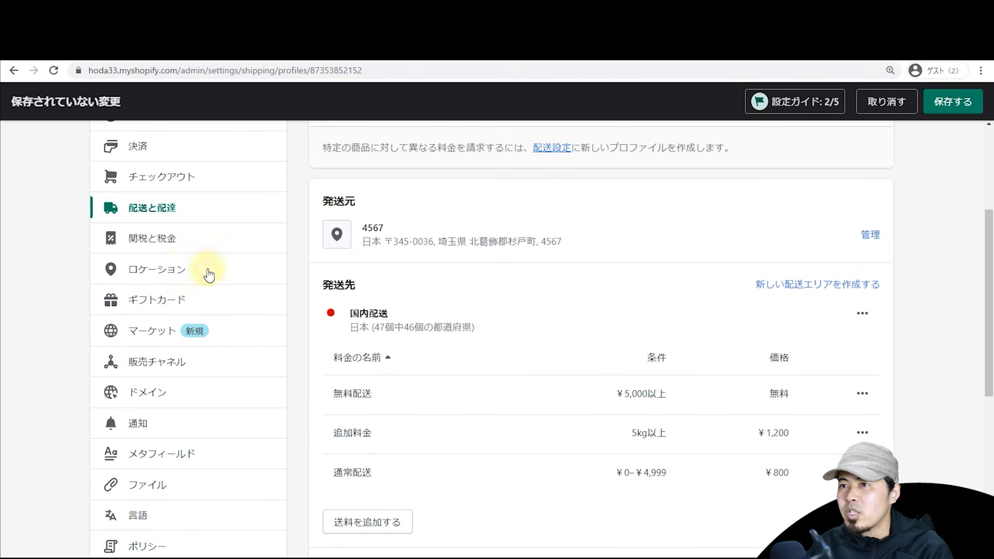
Step: In taxes settings, toggle 'すべての価格を税込価格で表示する' off and back on, keeping tax-inclusive prices
left_click(166, 234)
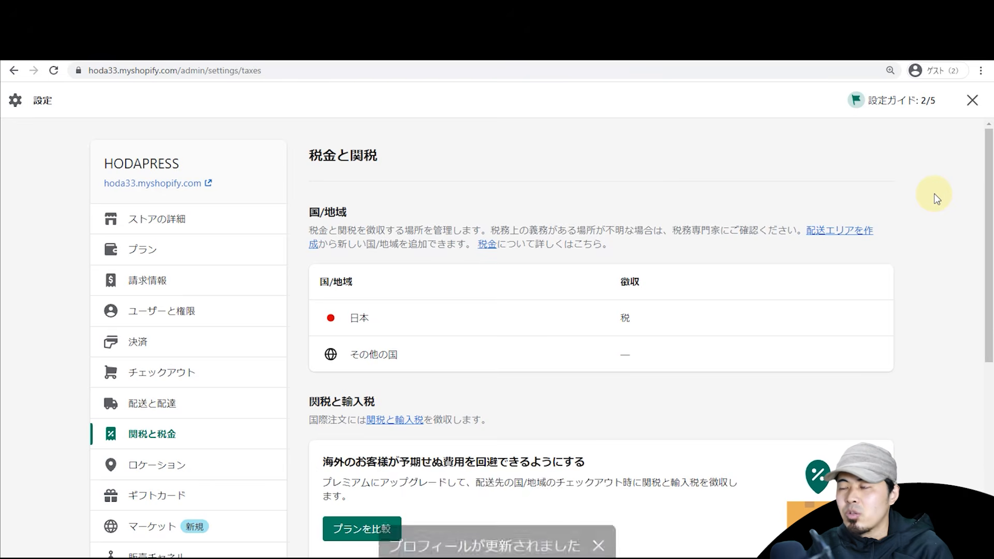
scroll(935, 198, "down", 2)
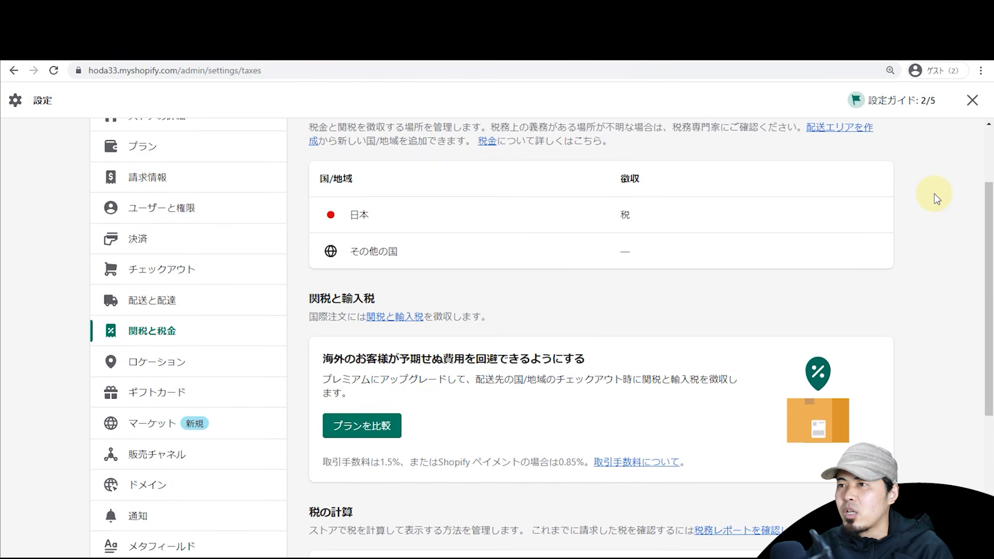
scroll(934, 197, "down", 5)
scroll(934, 248, "up", 2)
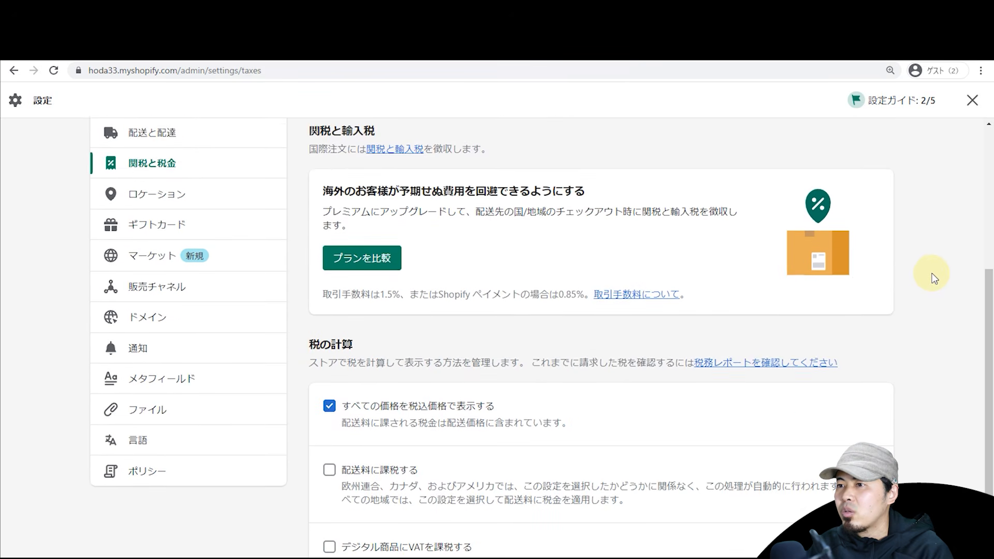
scroll(932, 274, "down", 2)
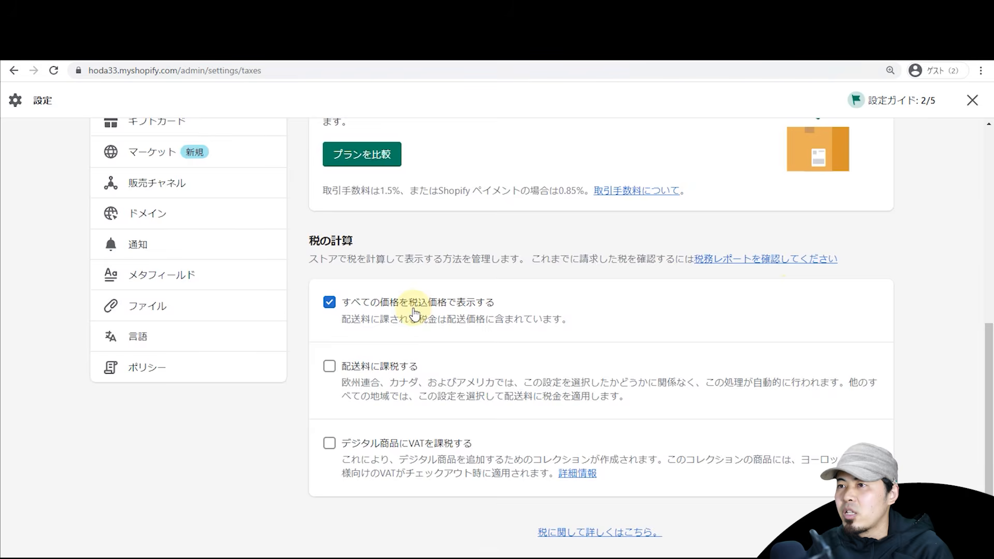
scroll(414, 313, "up", 10)
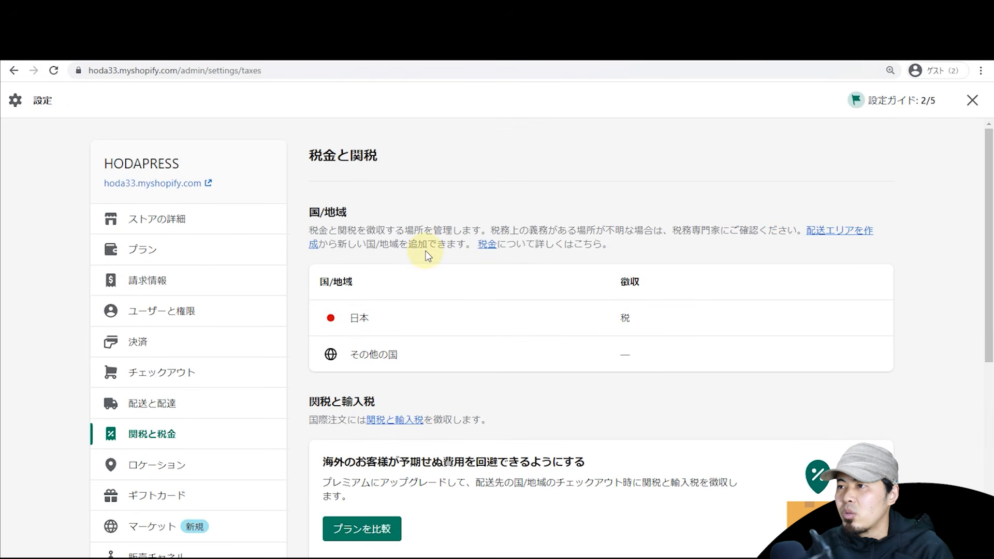
scroll(427, 253, "down", 7)
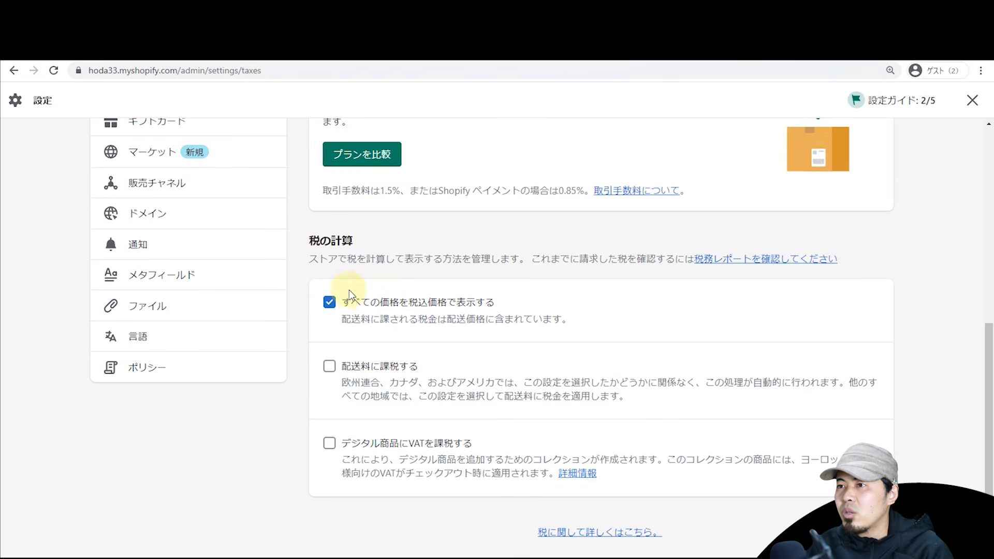
left_click(450, 303)
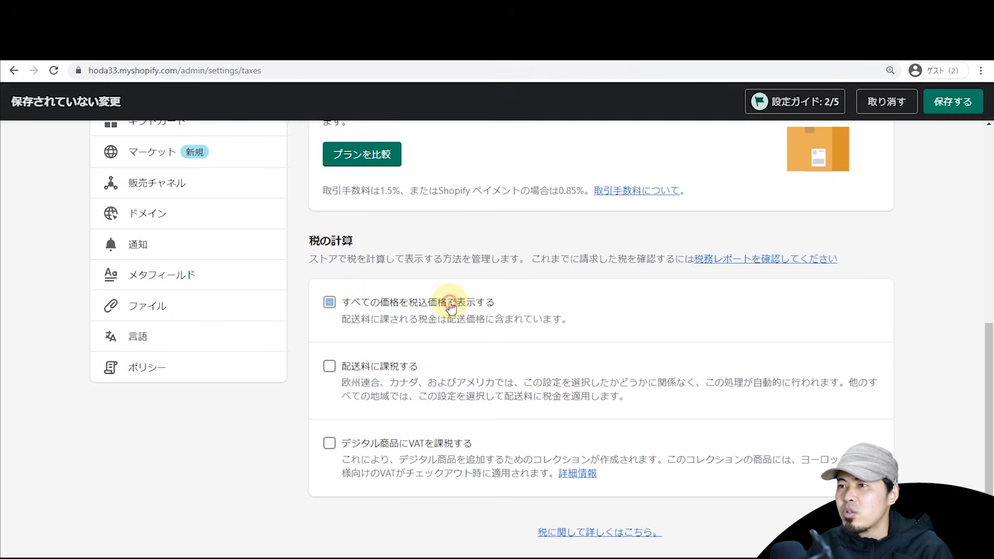
left_click(365, 307)
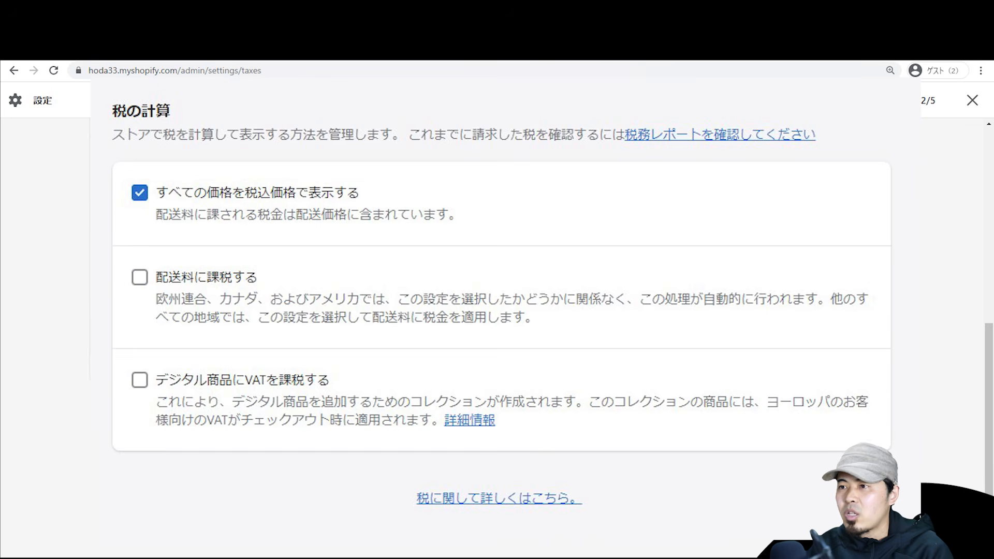
scroll(414, 307, "up", 6)
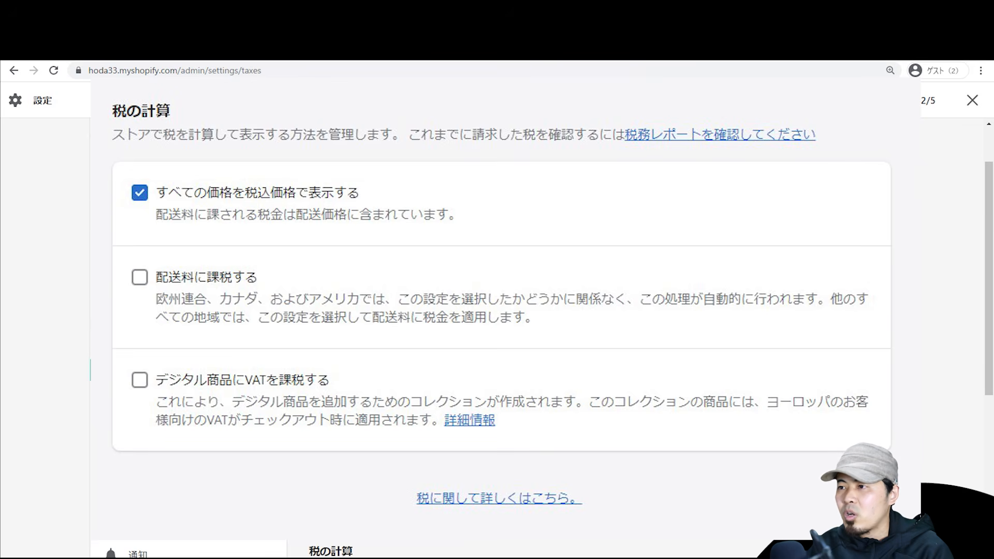
scroll(414, 307, "up", 2)
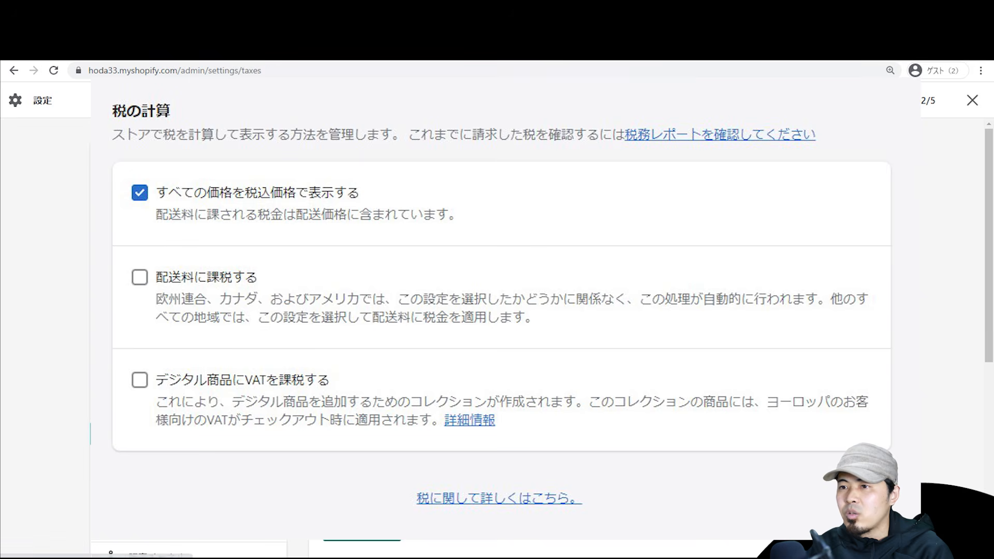
left_click(155, 464)
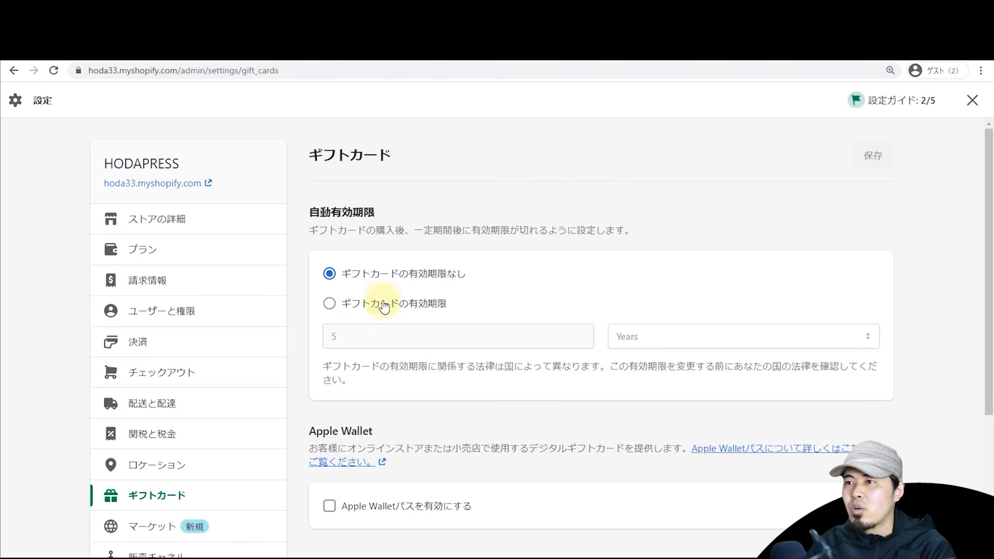
Step: Try a gift card expiry of 3 years, then switch gift cards back to never expire
left_click(391, 306)
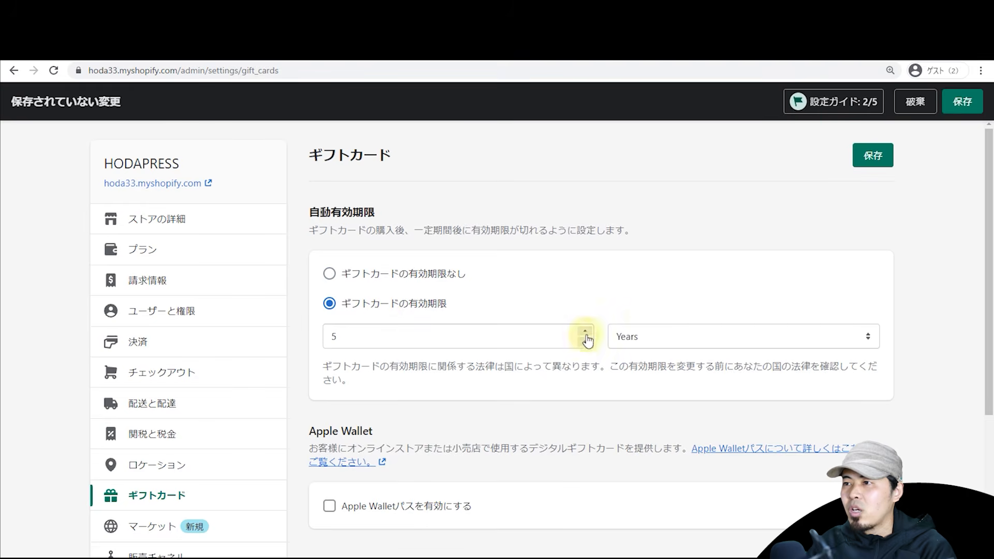
left_click(616, 338)
left_click(635, 364)
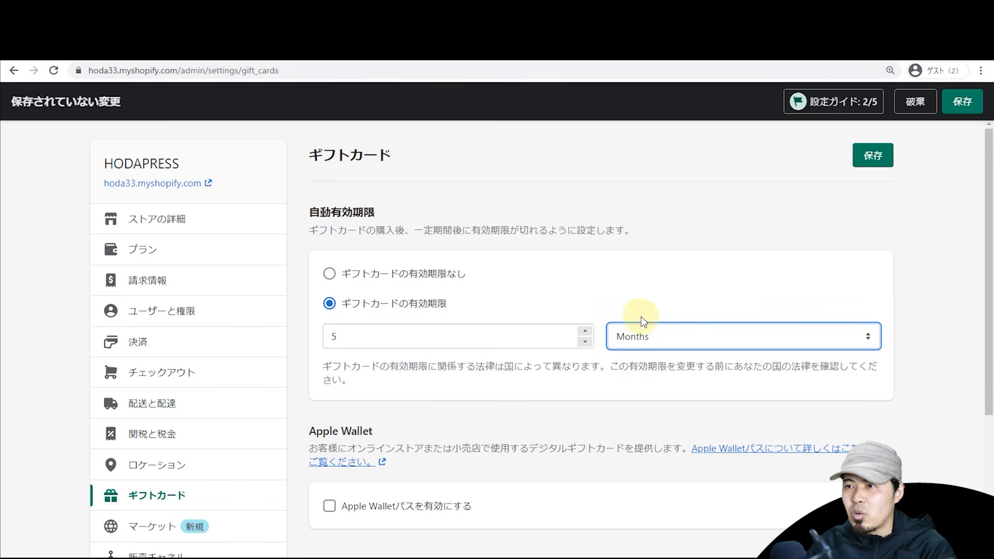
left_click(585, 341)
left_click(585, 341)
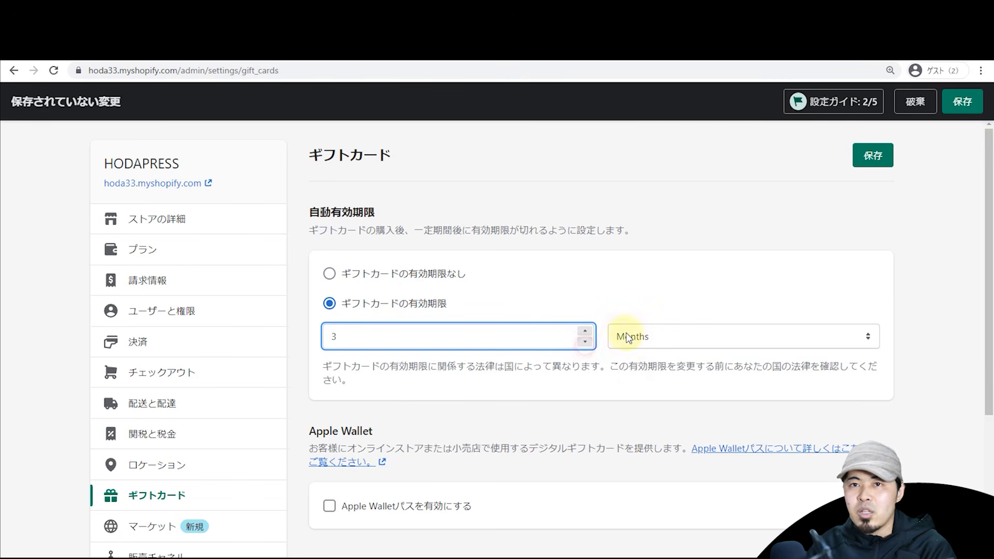
left_click(641, 339)
left_click(635, 351)
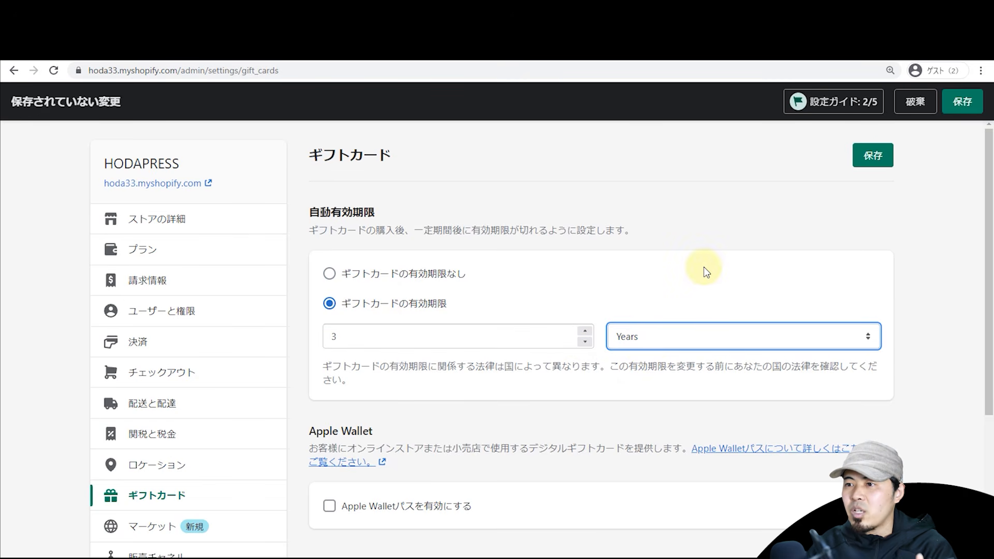
scroll(704, 266, "down", 4)
scroll(703, 266, "up", 2)
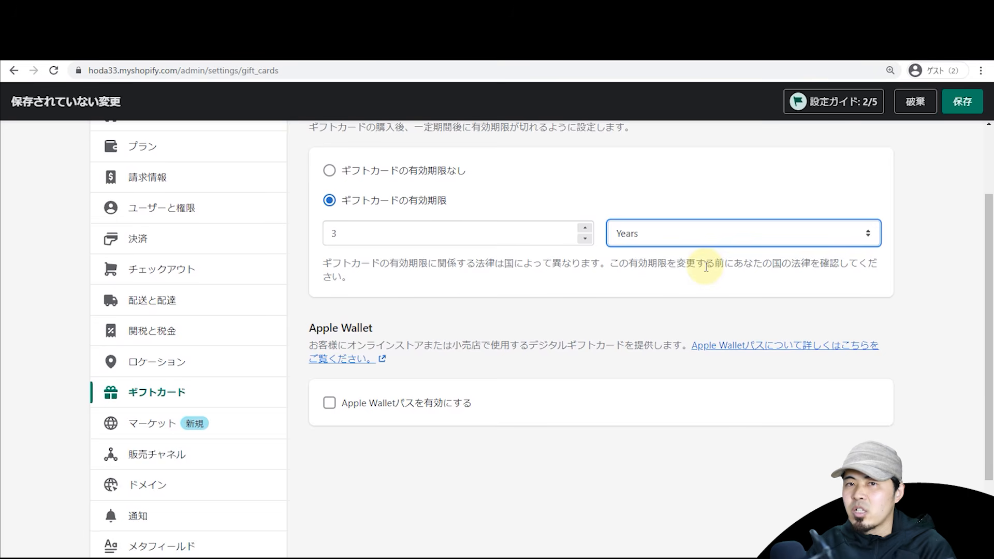
scroll(705, 267, "up", 2)
left_click(423, 278)
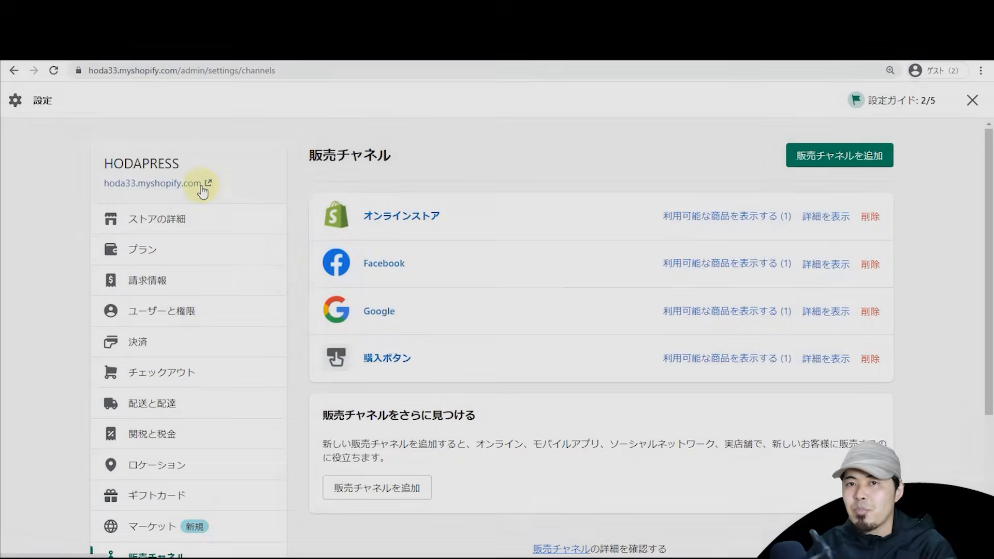
left_click(201, 184)
scroll(392, 225, "down", 1)
scroll(414, 232, "up", 1)
left_click(416, 237)
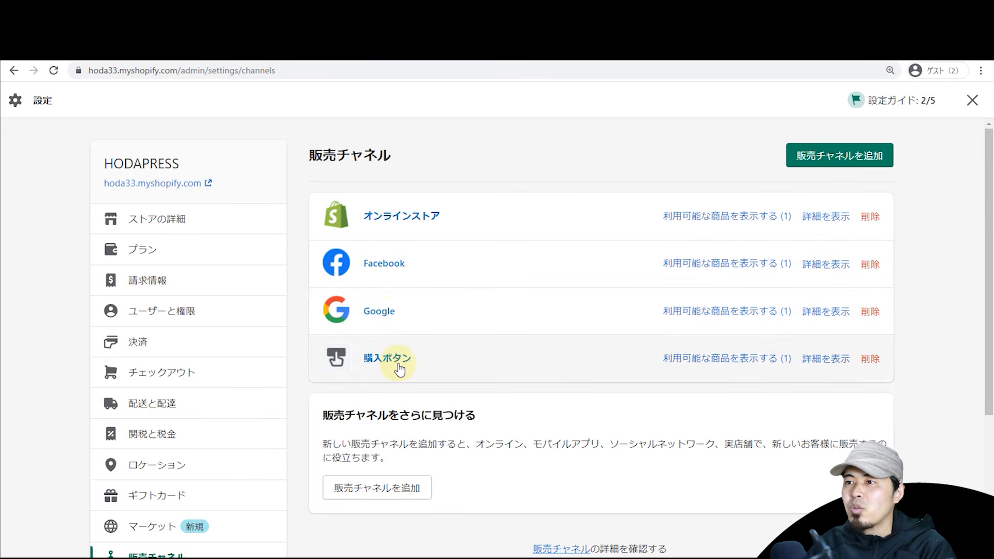
right_click(613, 148)
left_click(593, 156)
left_click(872, 155)
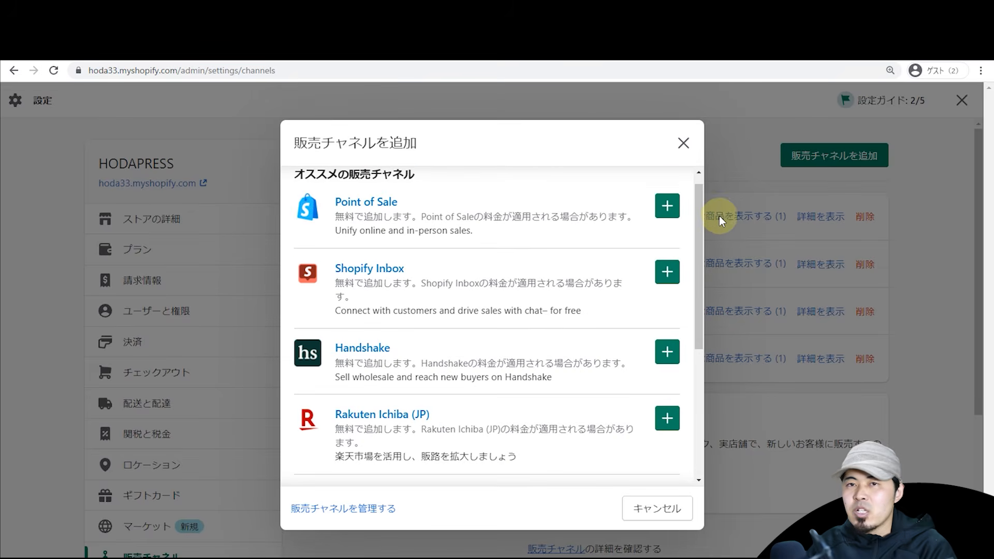
left_click_drag(699, 196, 700, 185)
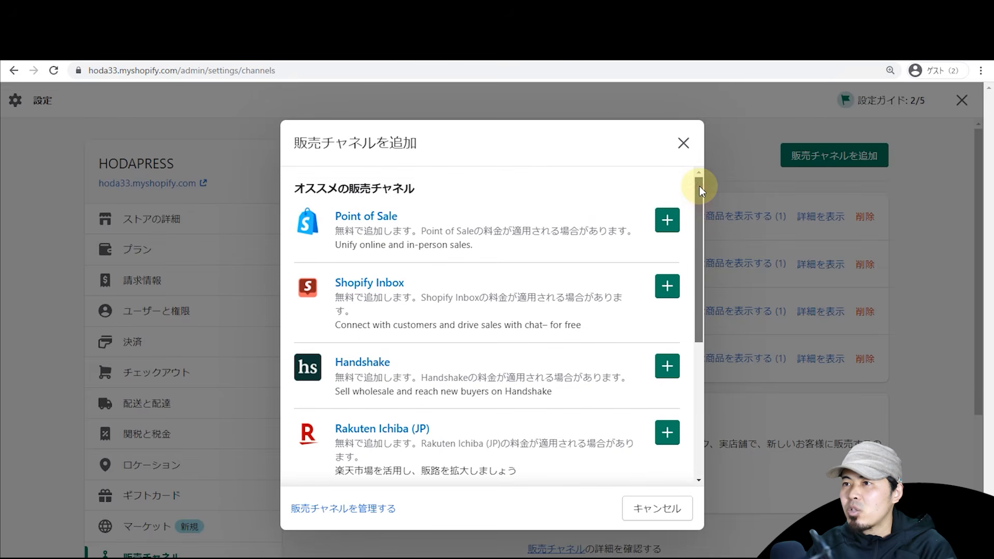
left_click_drag(701, 195, 695, 259)
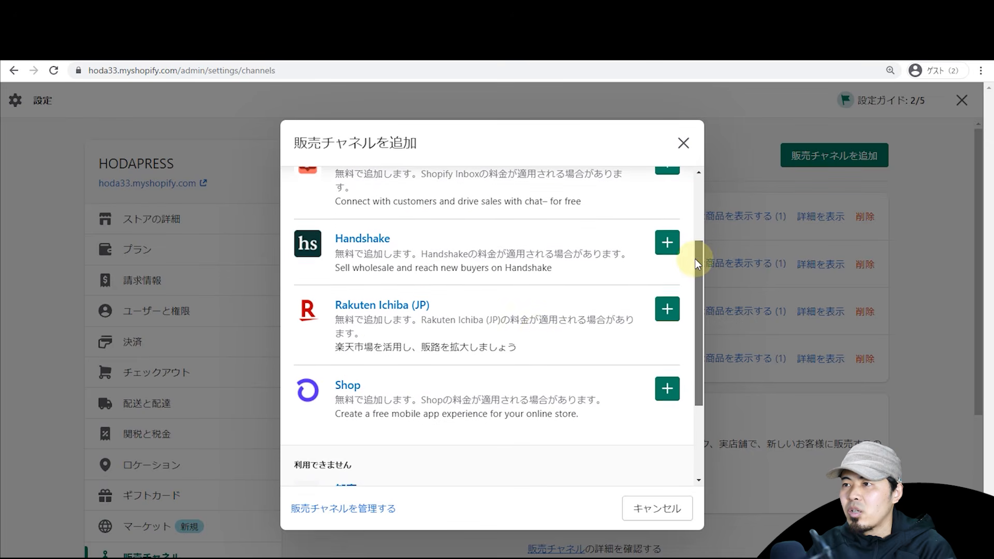
scroll(453, 309, "down", 3)
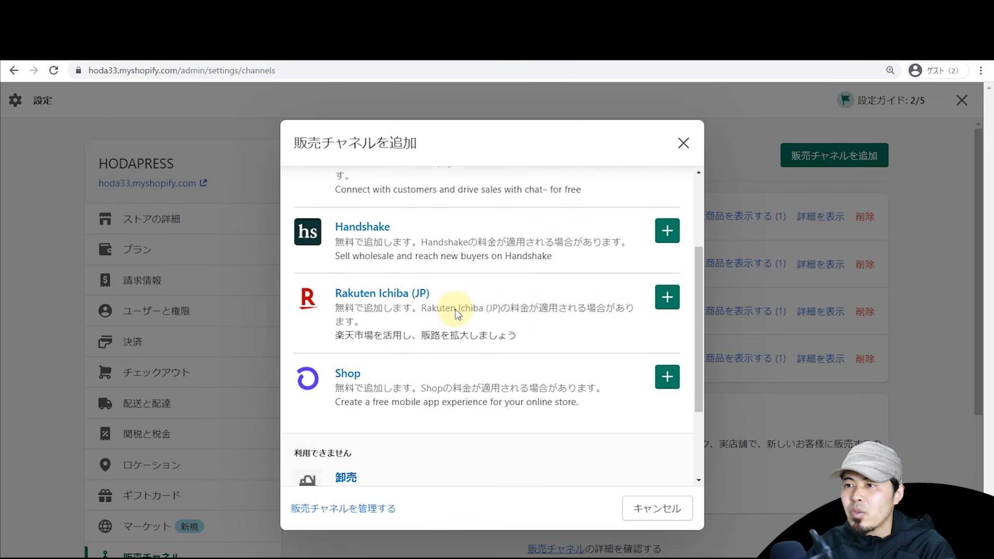
scroll(457, 327, "up", 5)
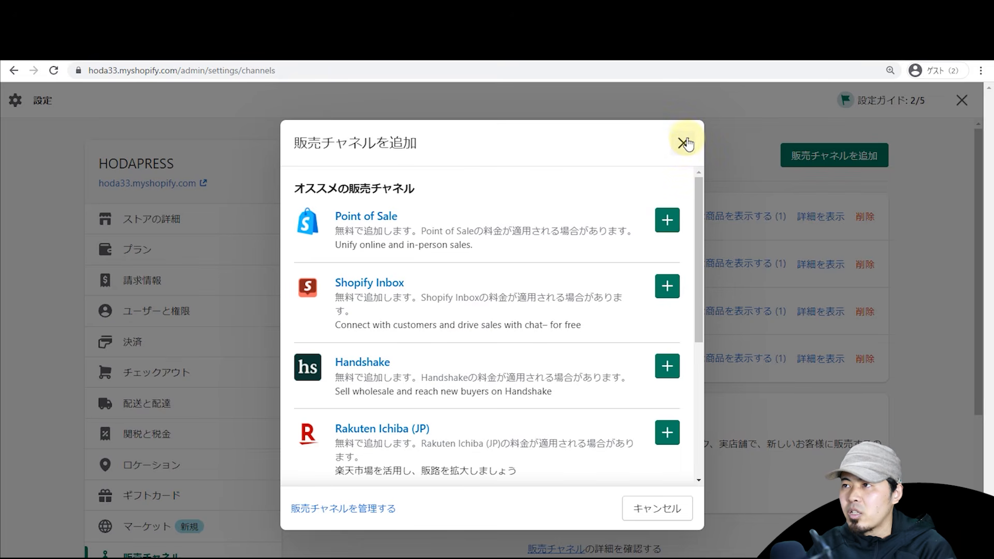
left_click(684, 145)
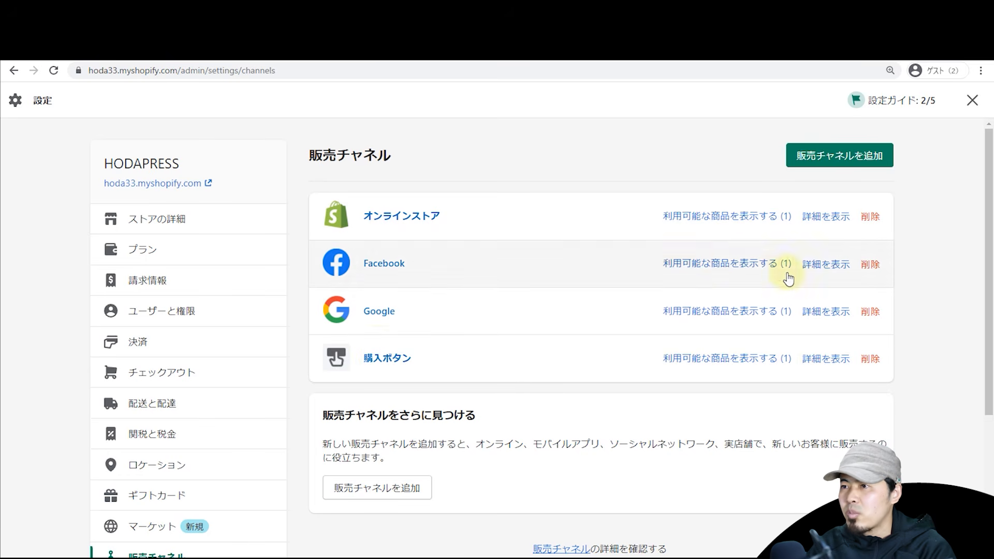
Step: Uninstall the 購入ボタン channel, acknowledging the risk and giving the reason 'rerrr'
left_click(870, 364)
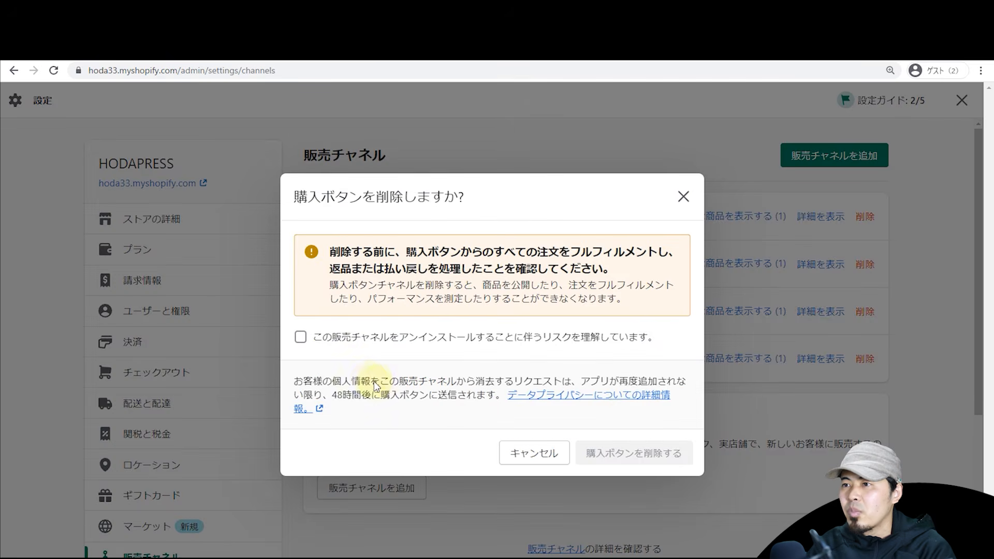
left_click(339, 336)
left_click(603, 387)
type("rerrr")
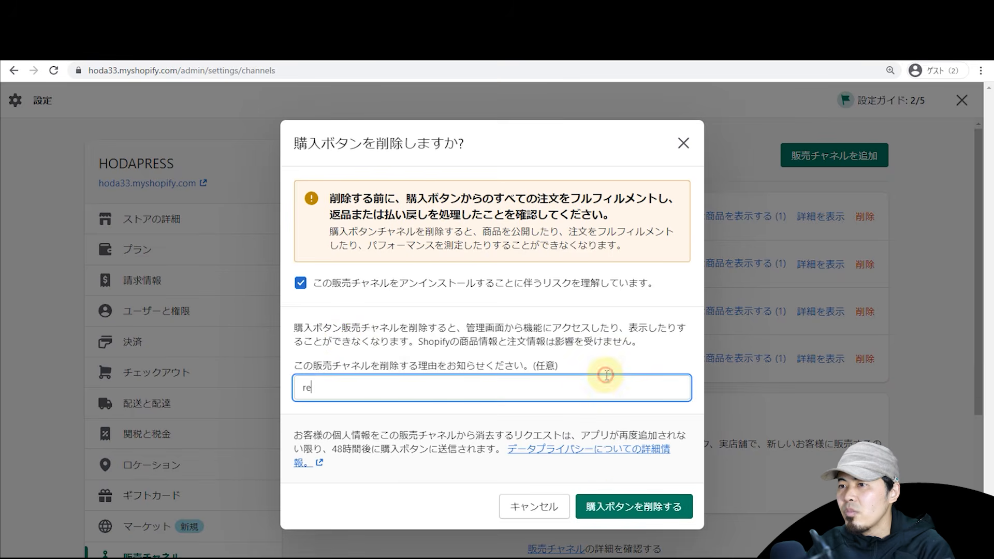
left_click(621, 505)
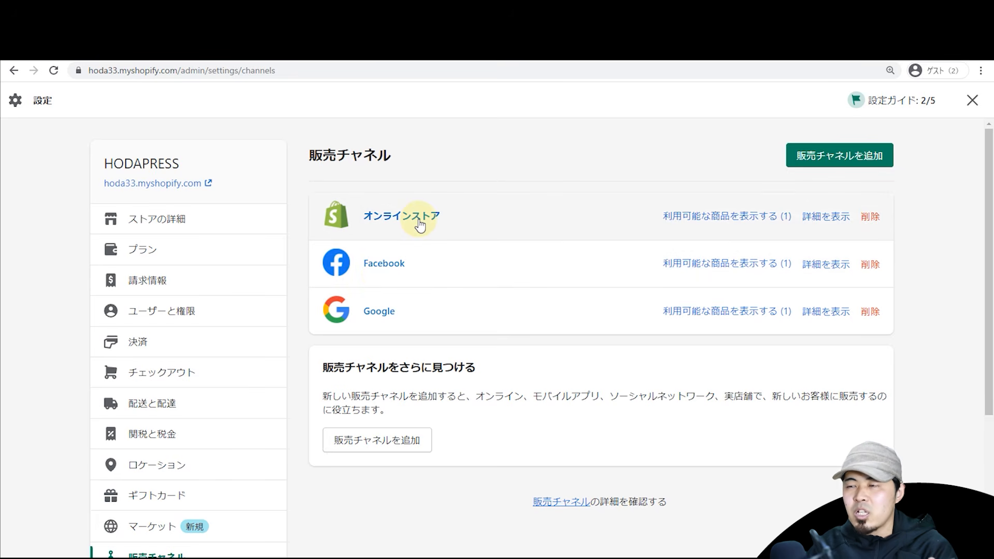
scroll(278, 314, "down", 4)
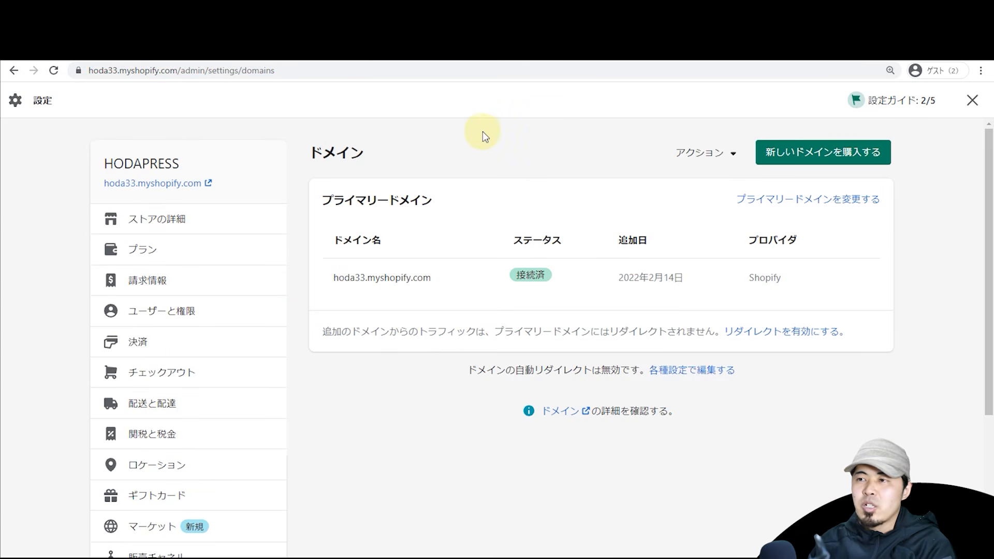
Step: Compare the primary domain hoda33.myshopify.com with the storefront tab's address
triple_click(356, 276)
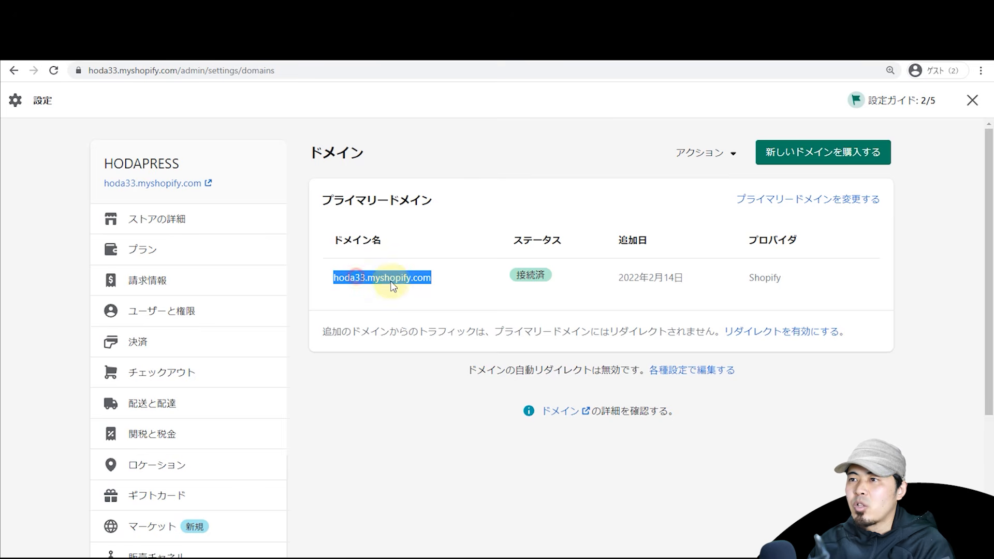
left_click(535, 144)
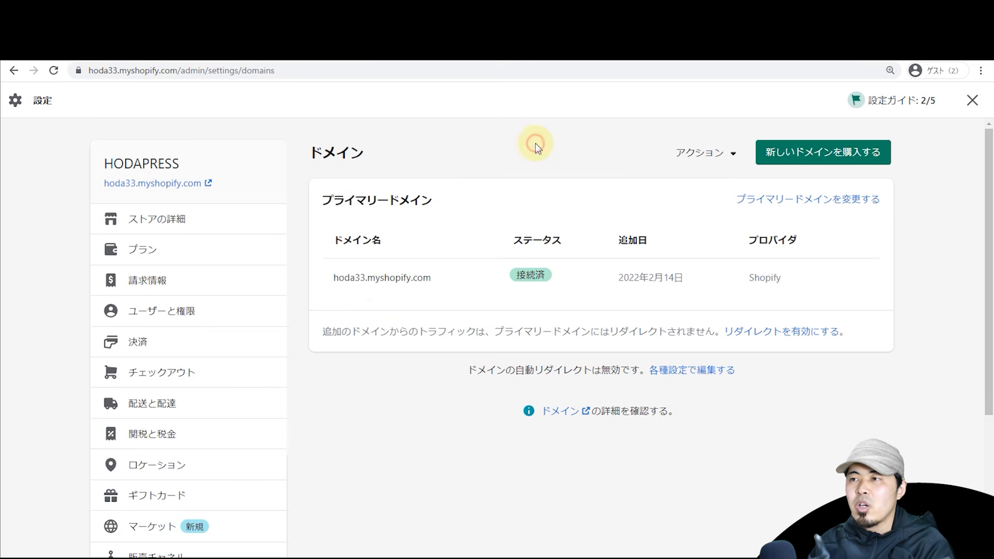
left_click(509, 47)
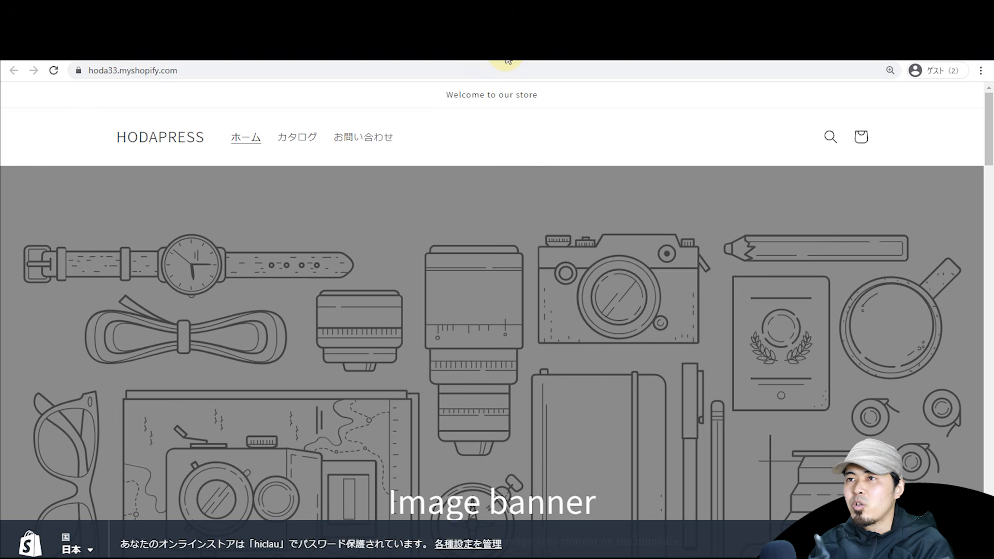
double_click(230, 78)
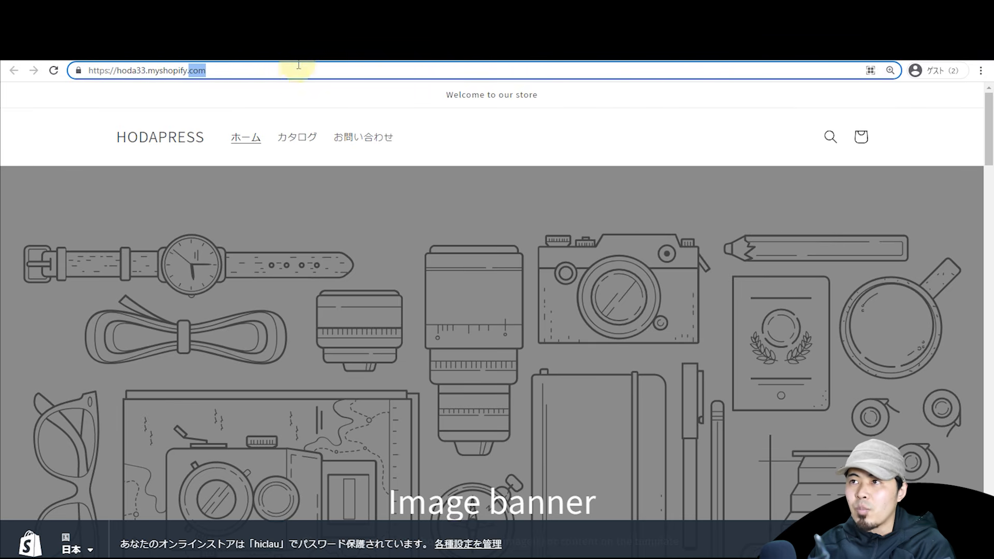
left_click(327, 47)
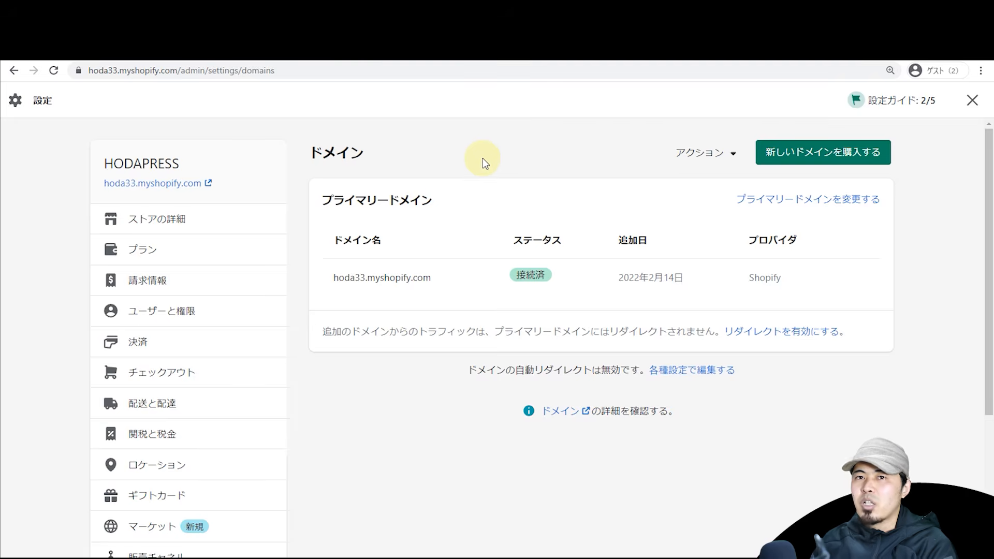
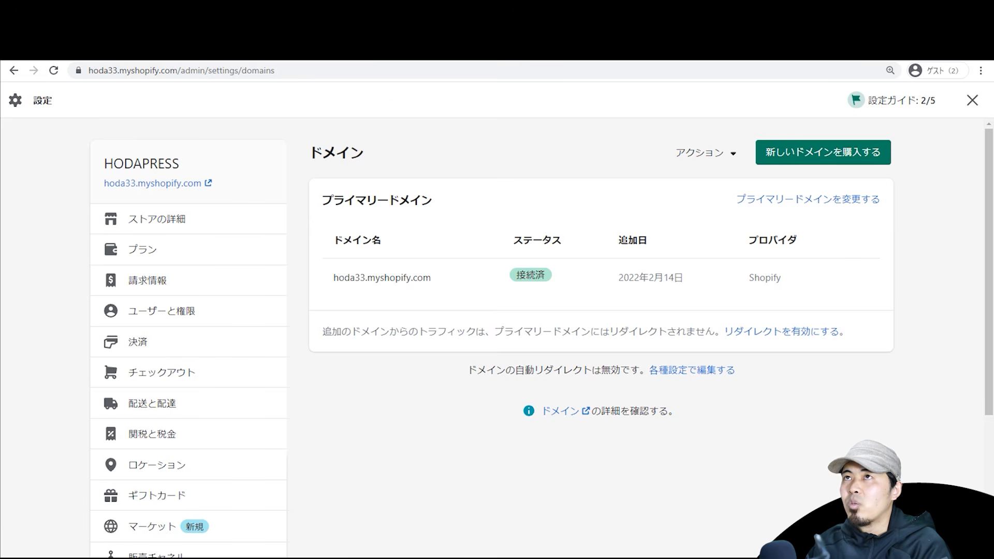
Step: Enter hodapress.tk as an existing domain to connect and continue to its connection page
left_click(712, 158)
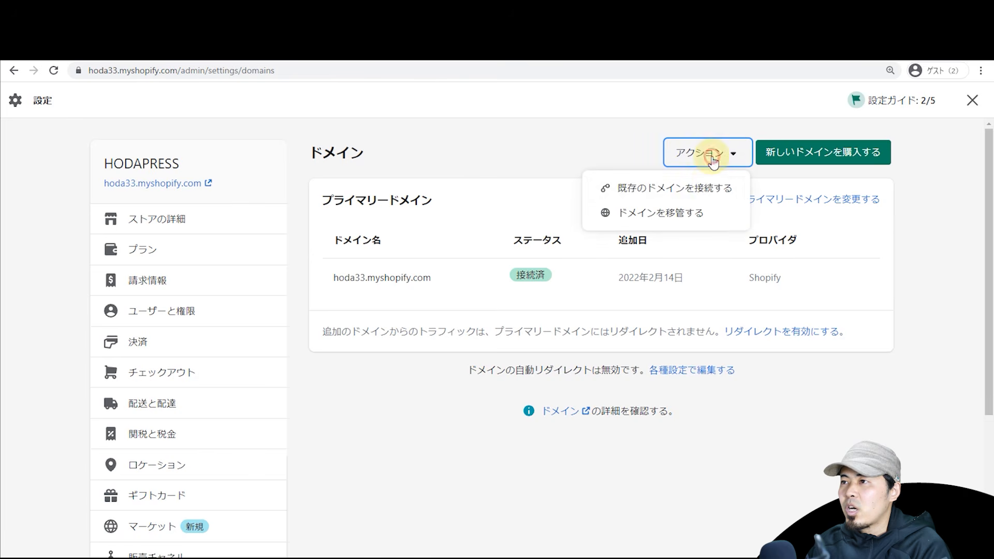
left_click(708, 193)
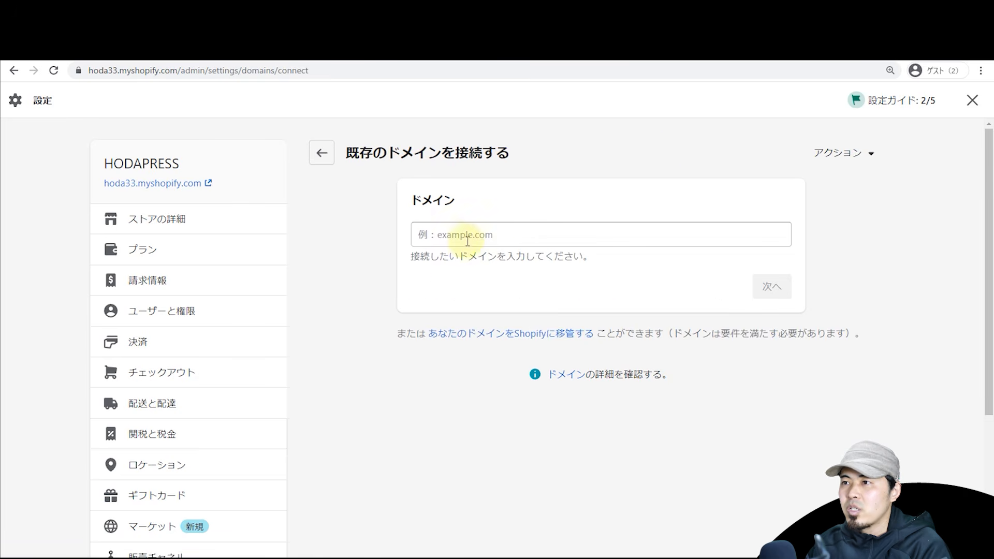
left_click(558, 234)
type("hodapress.tk")
left_click(770, 286)
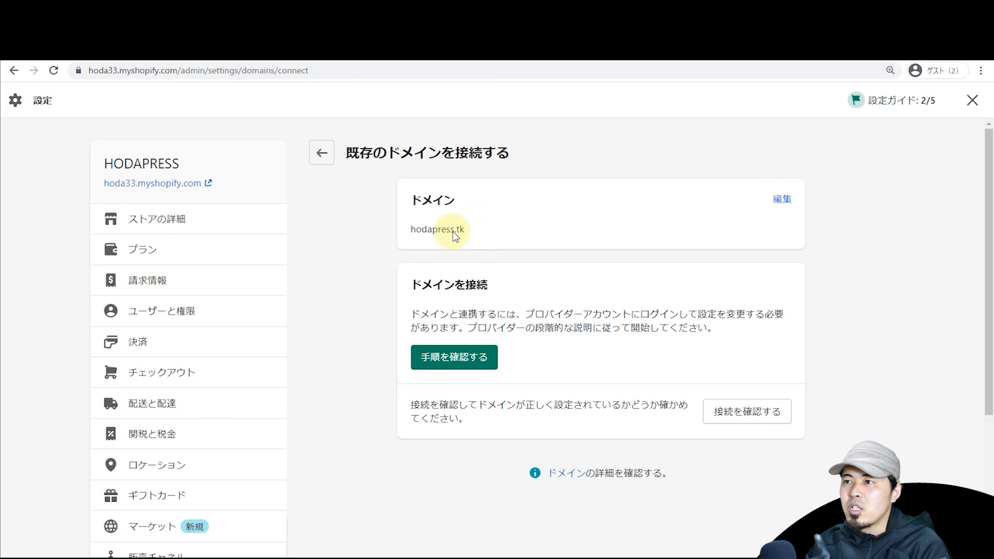
double_click(451, 231)
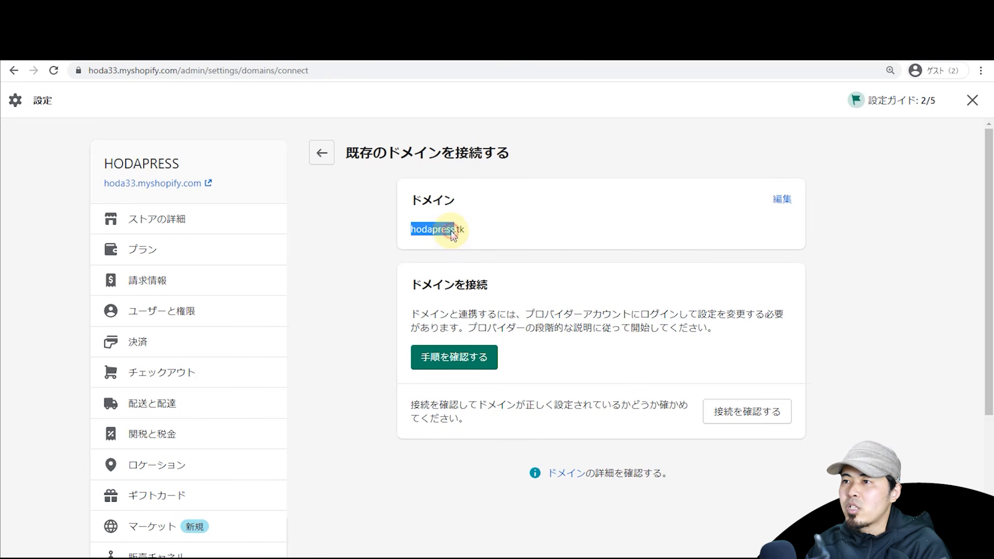
left_click(545, 236)
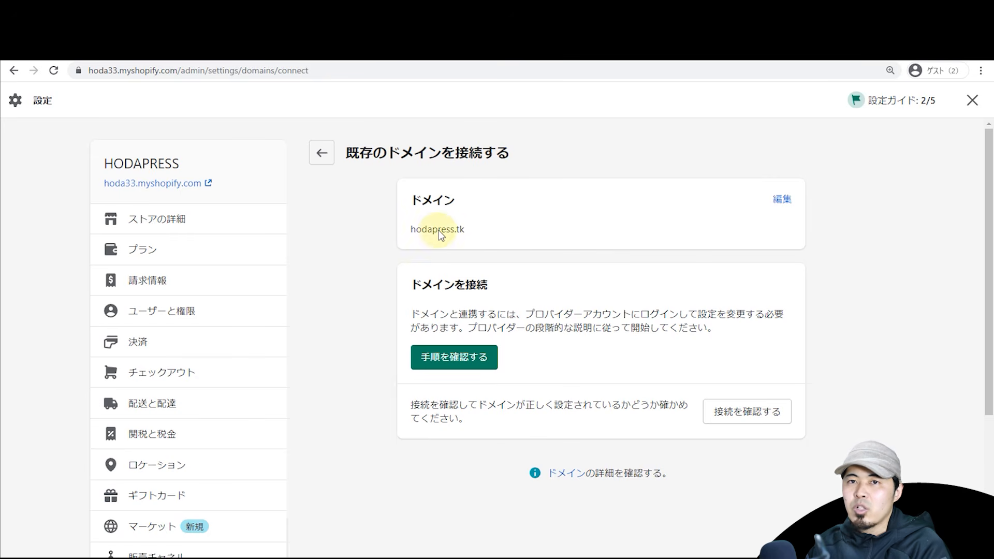
Step: Open the manual DNS connection guide and bring Freenom's hodapress.tk management page alongside it
left_click(465, 360)
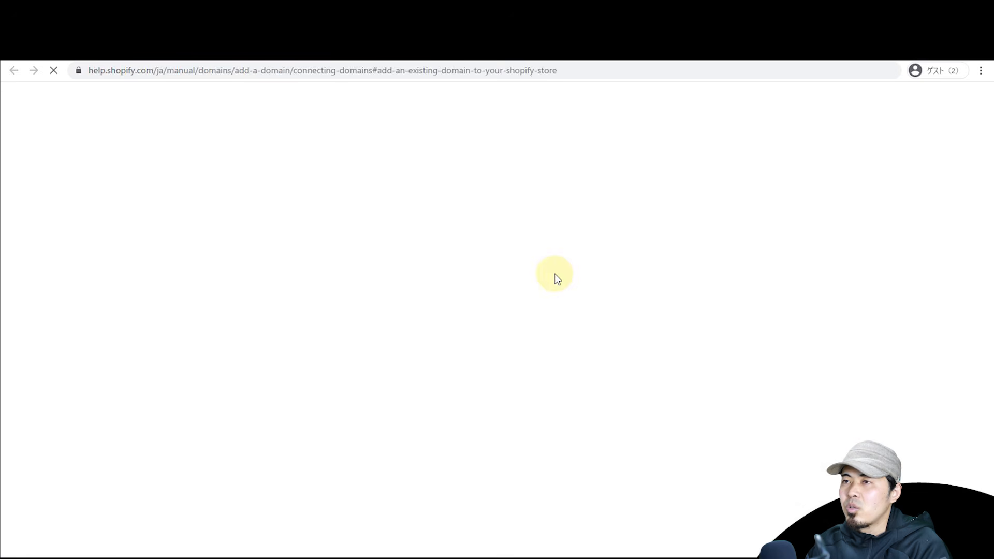
scroll(577, 267, "down", 6)
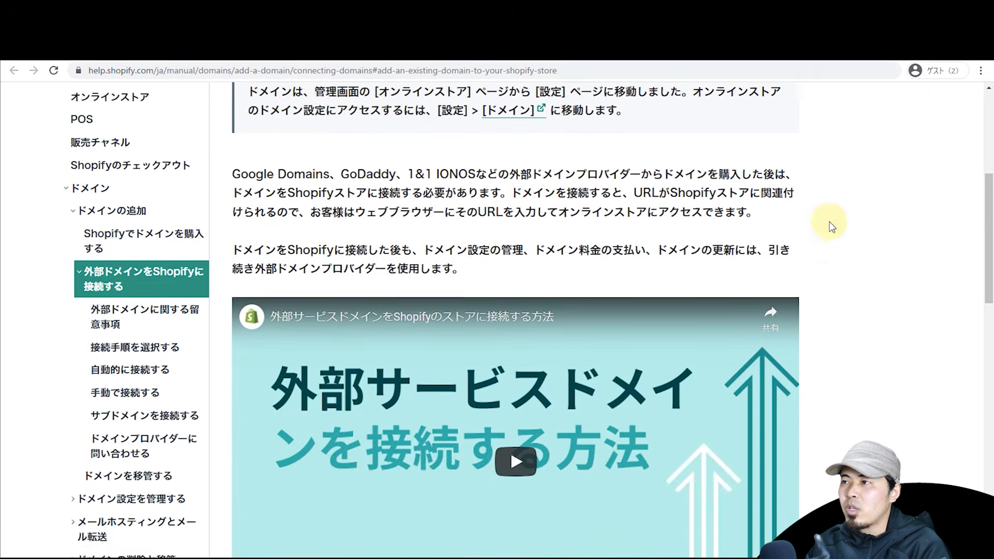
scroll(830, 226, "up", 4)
left_click_drag(987, 185, 981, 342)
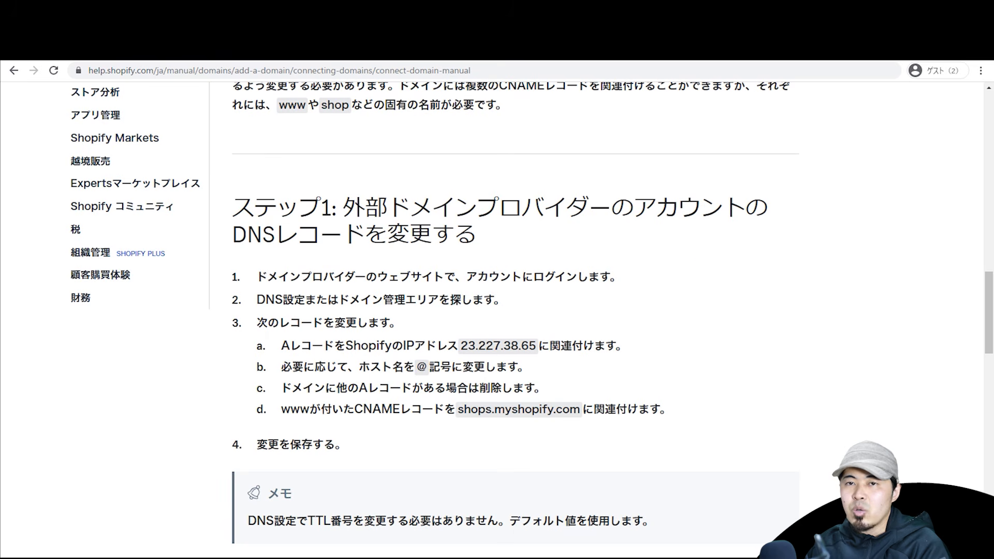
left_click_drag(566, 62, 631, 65)
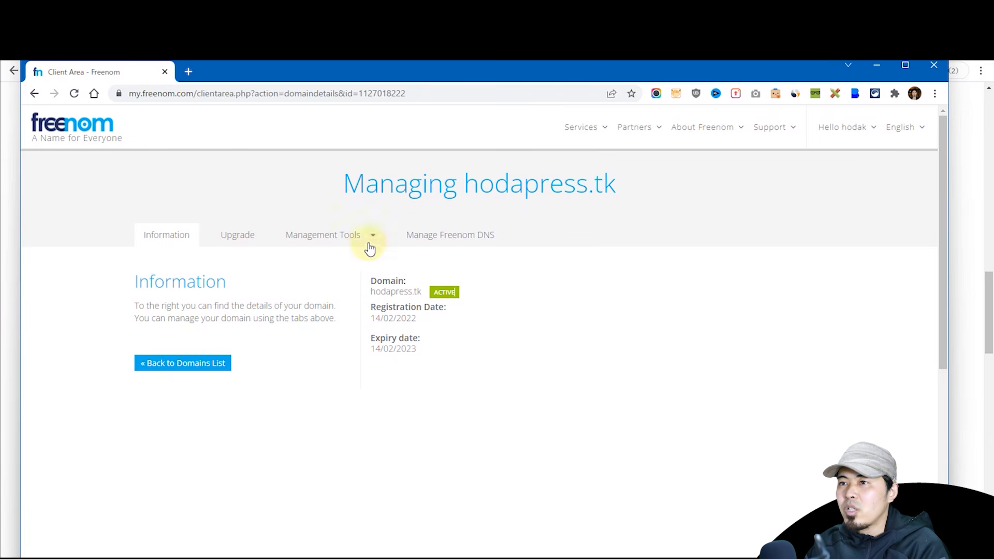
Step: Open Freenom's DNS management for hodapress.tk, then return to the guide's prerequisites list
left_click(340, 241)
left_click(444, 242)
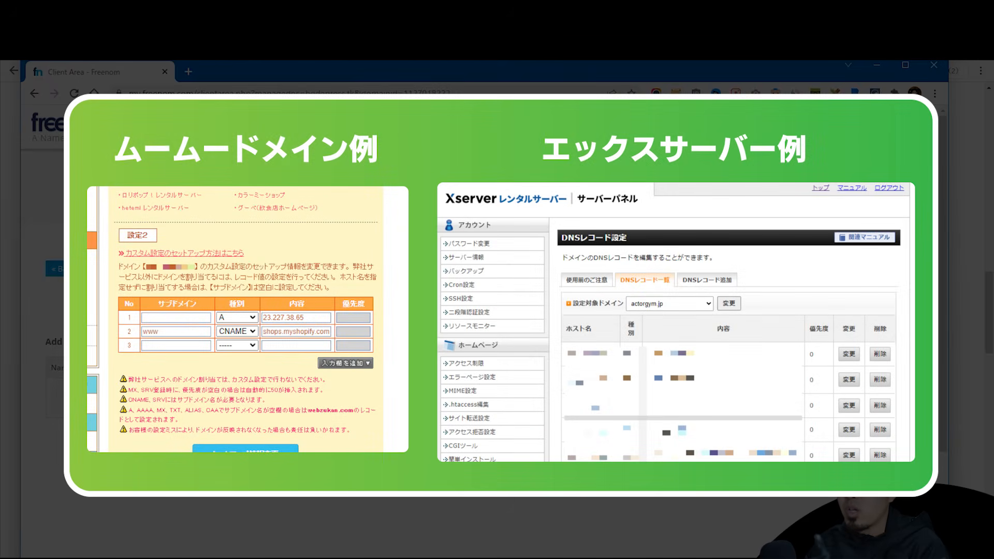
left_click_drag(462, 76, 485, 73)
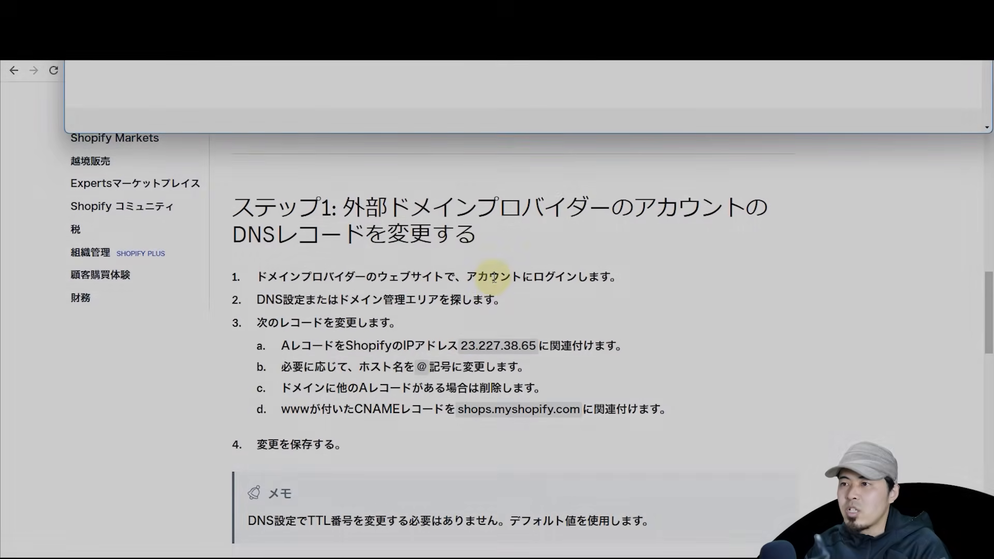
scroll(466, 305, "down", 2)
scroll(440, 298, "up", 6)
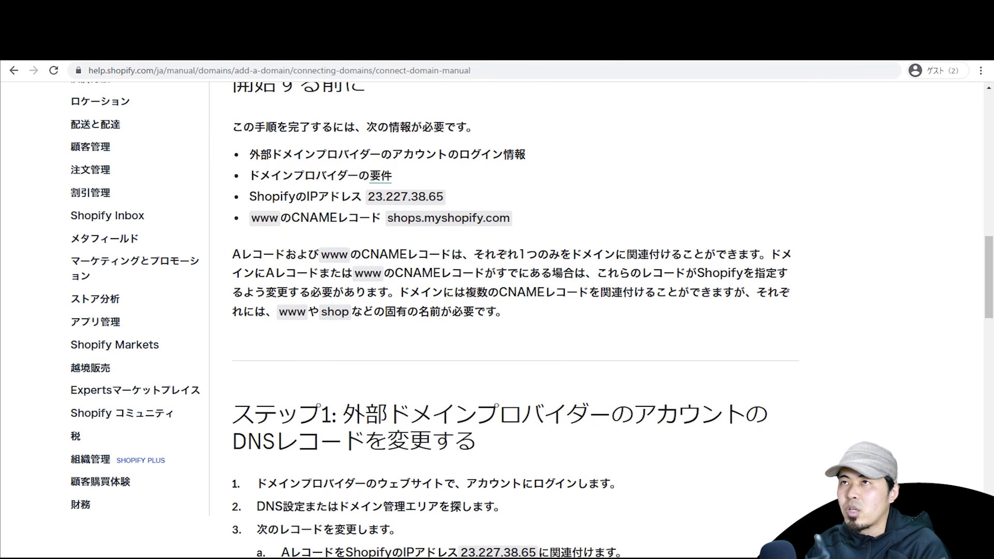
Step: Add a www CNAME record targeting shops.myshopify.com, copying values from the guide
double_click(270, 217)
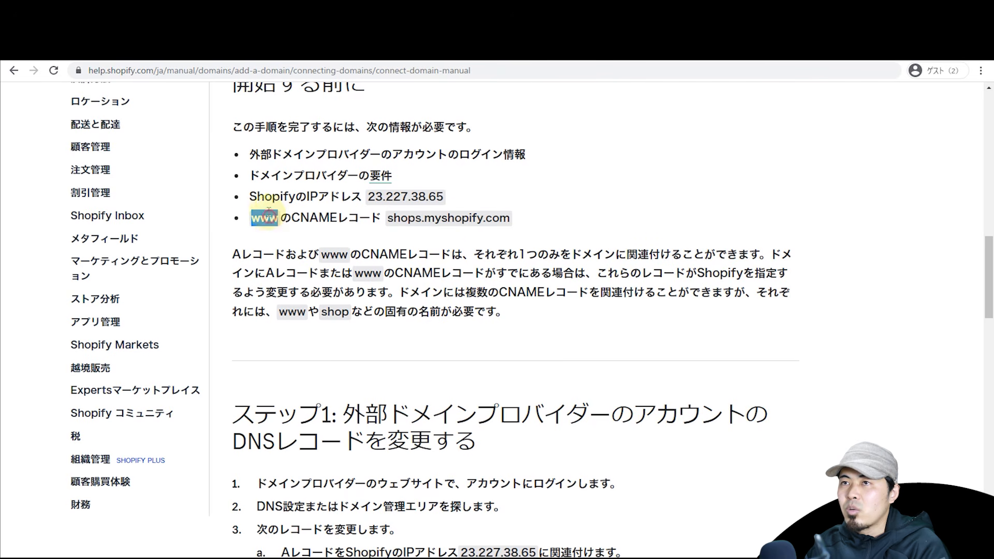
key("alt+Tab")
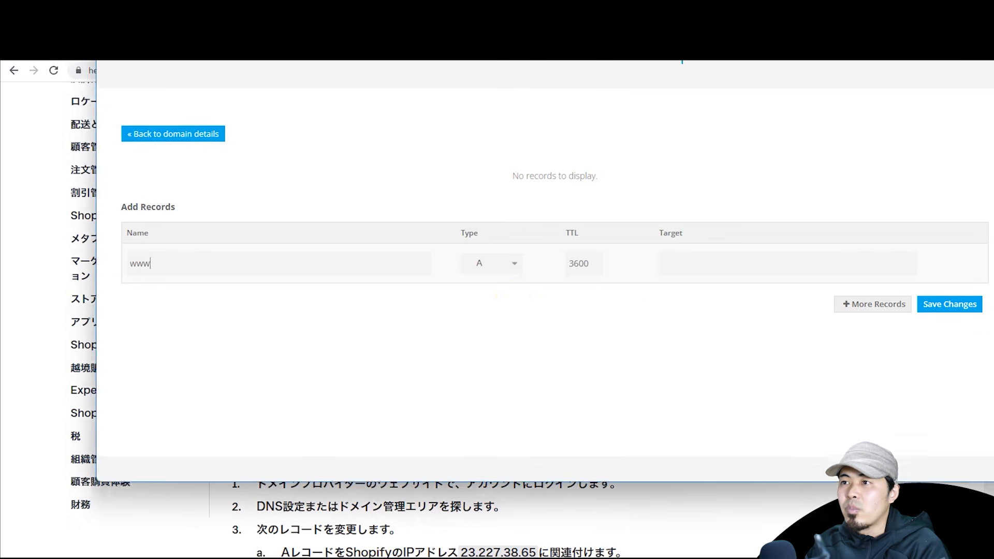
left_click(498, 253)
left_click(494, 294)
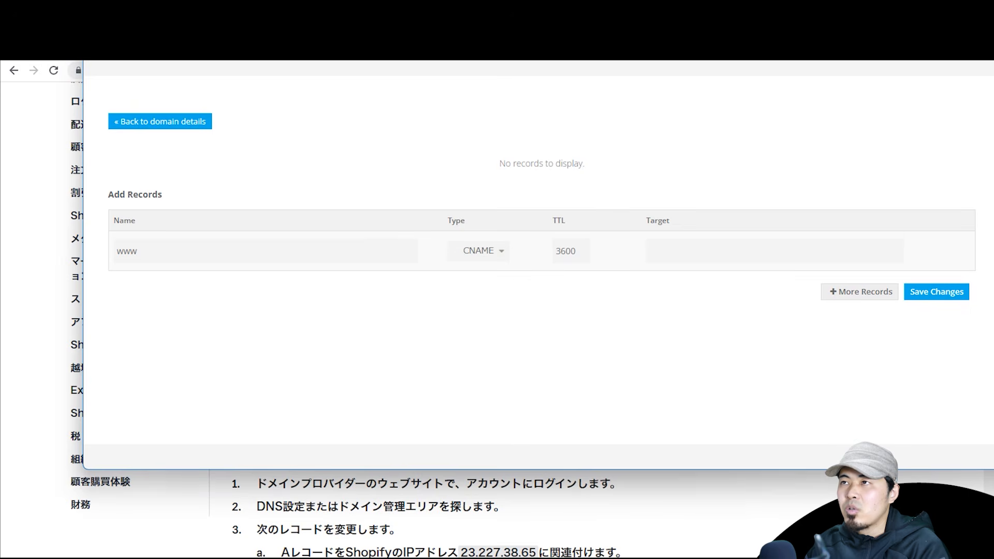
left_click_drag(487, 31, 470, 1)
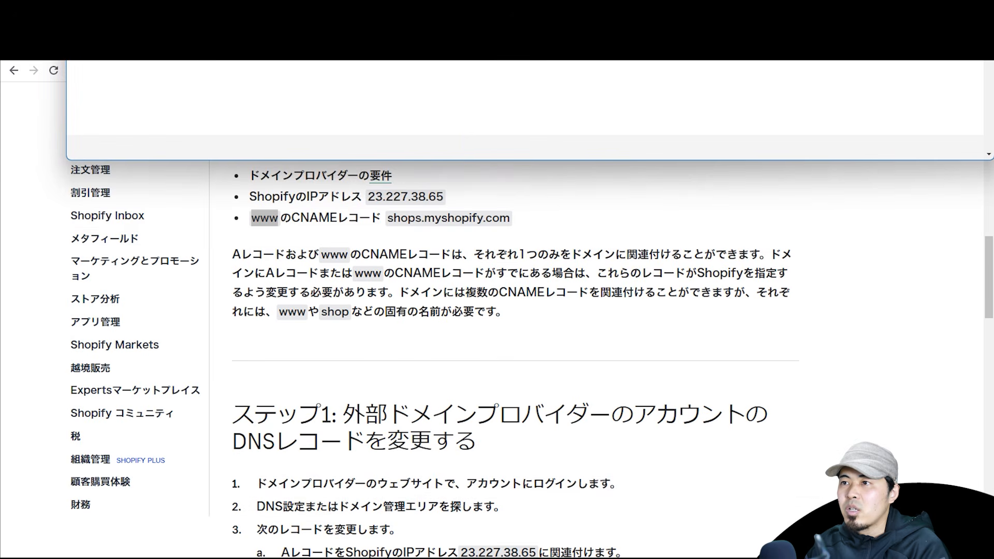
double_click(406, 220)
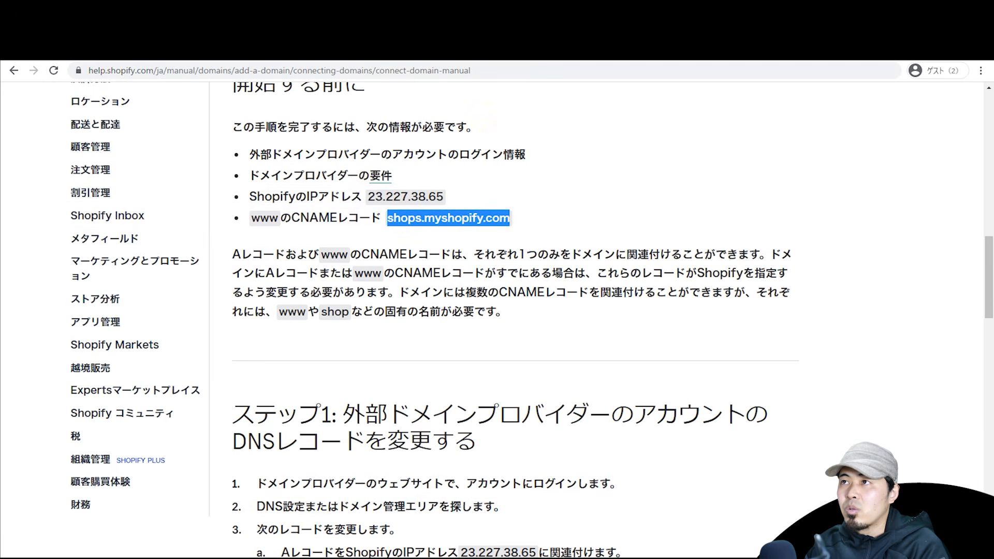
key("alt+Tab")
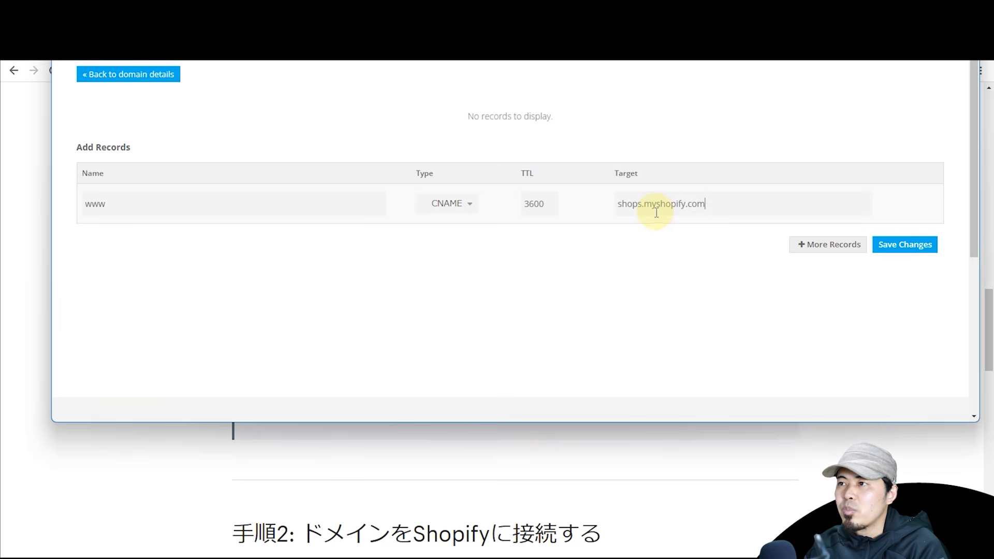
Step: Add an A record pointing to 23.227.38.65 and save the DNS changes
left_click(805, 245)
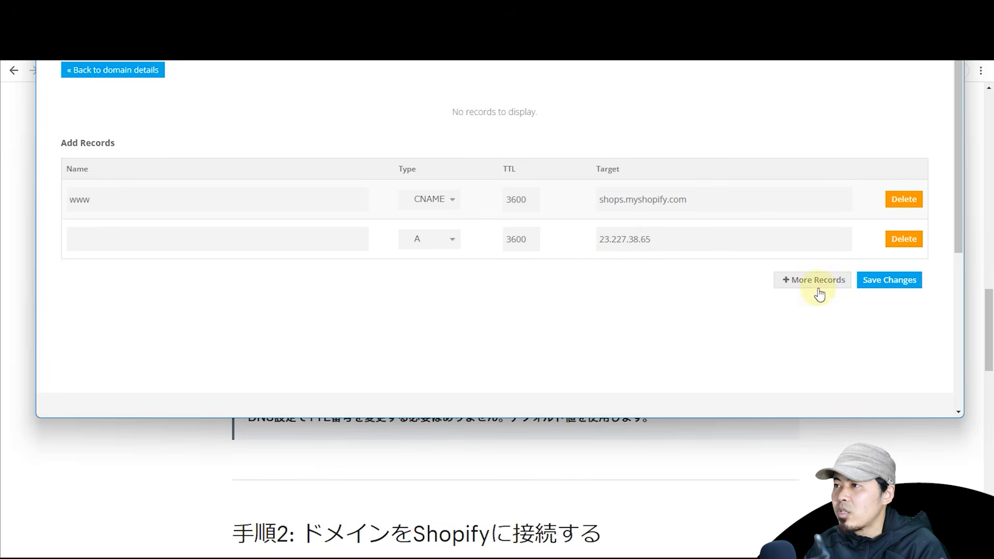
left_click(880, 280)
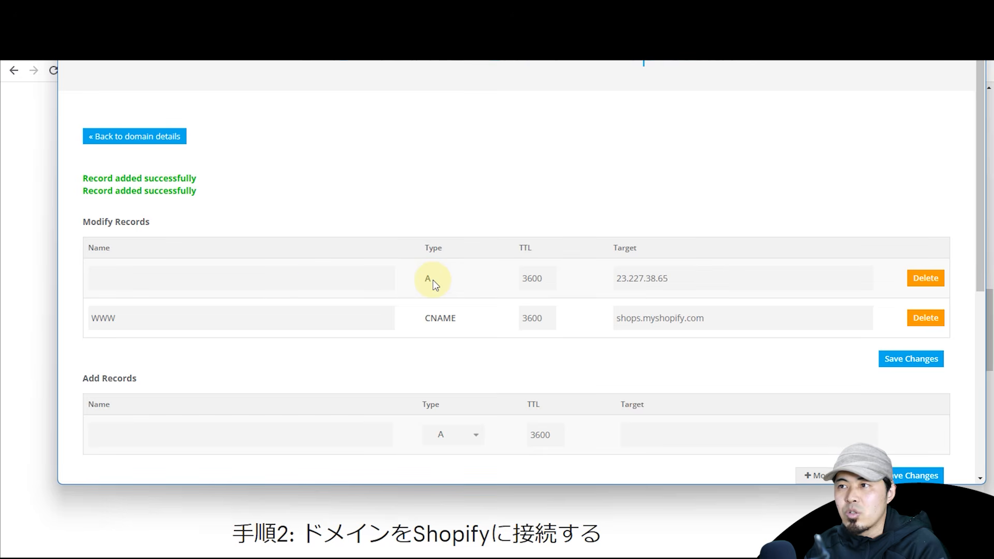
left_click(277, 284)
type("*")
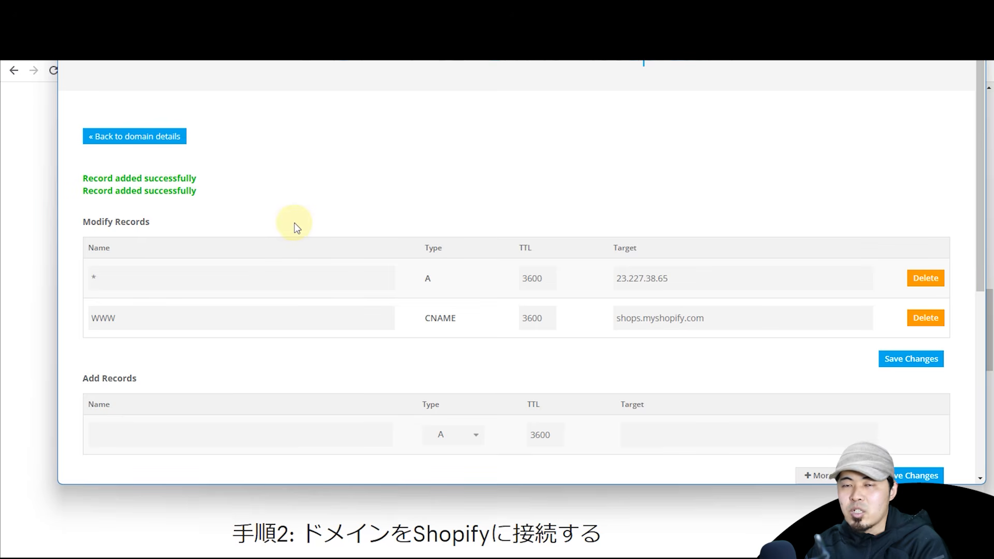
key("BackSpace")
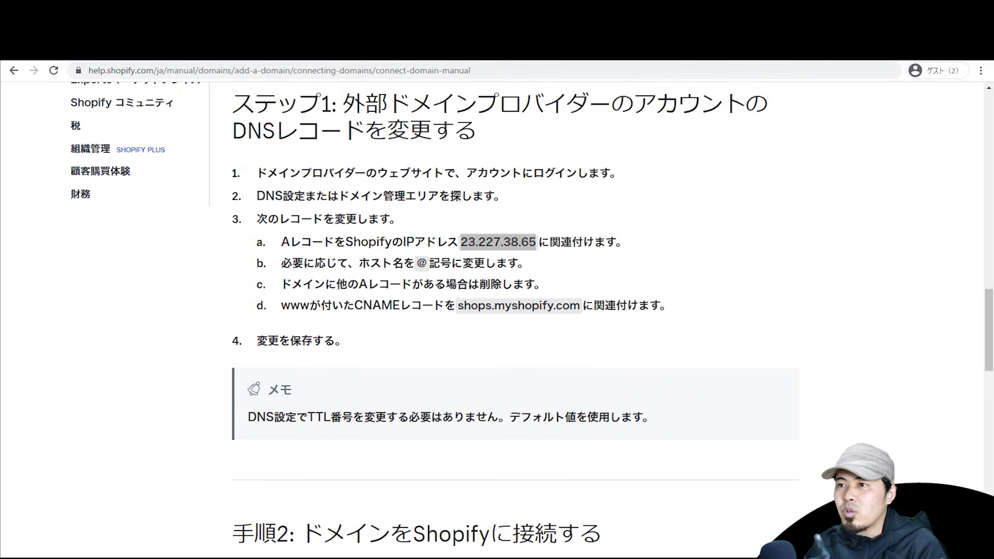
Step: Return to Shopify and verify the hodapress.tk domain connection
left_click(741, 235)
key("ctrl+shift+Tab")
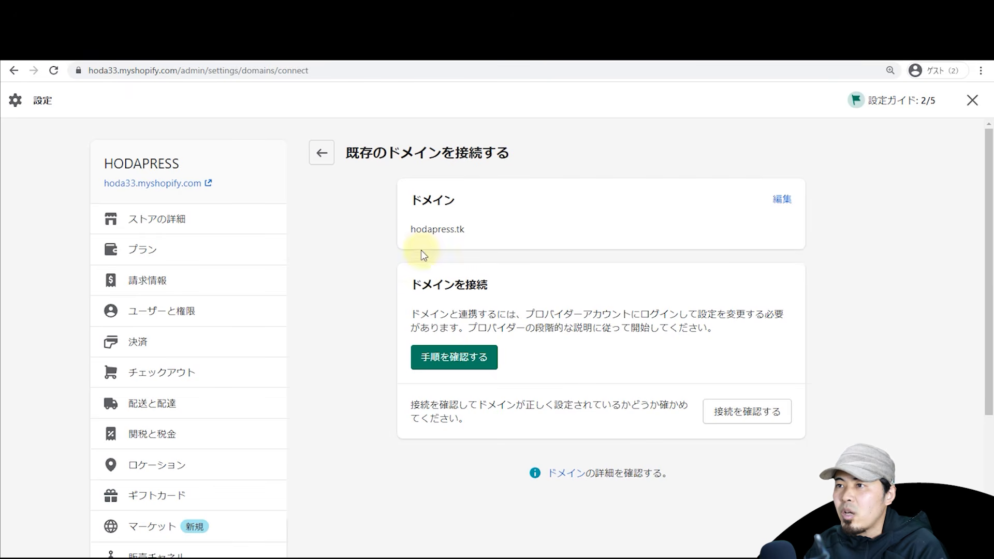
left_click(740, 413)
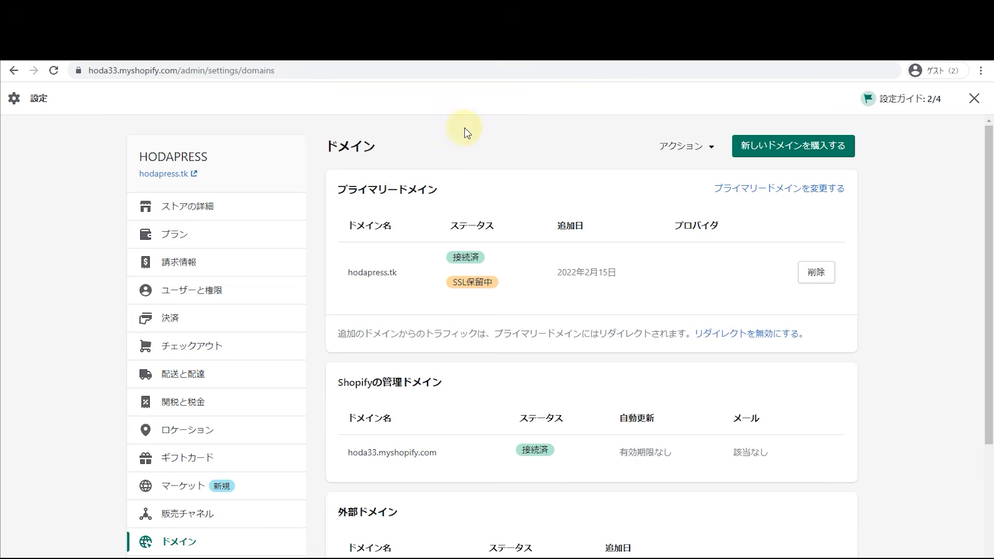
Step: Point out hodapress.tk's 接続済 status, the myshopify.com address, and the SSL保留中 status
double_click(382, 274)
left_click(412, 255)
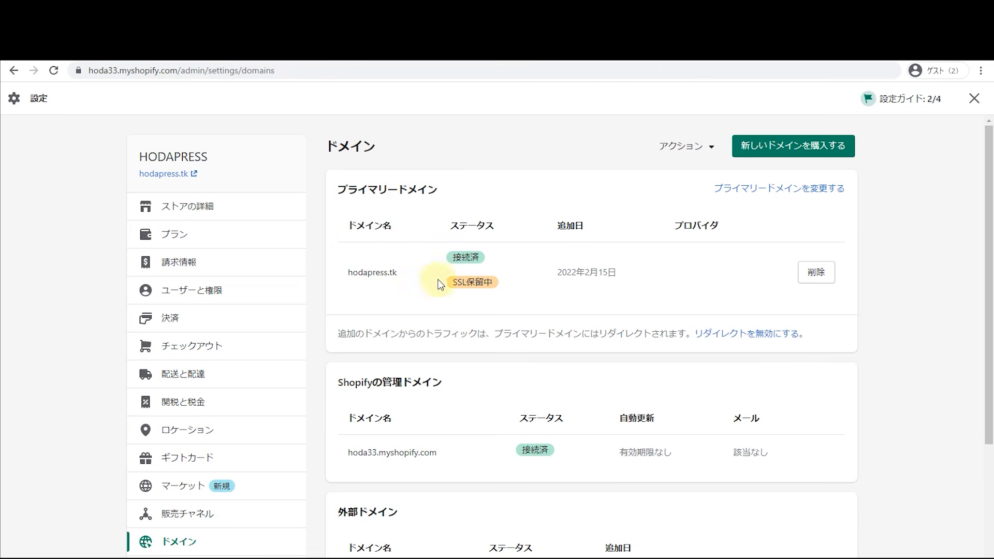
double_click(457, 260)
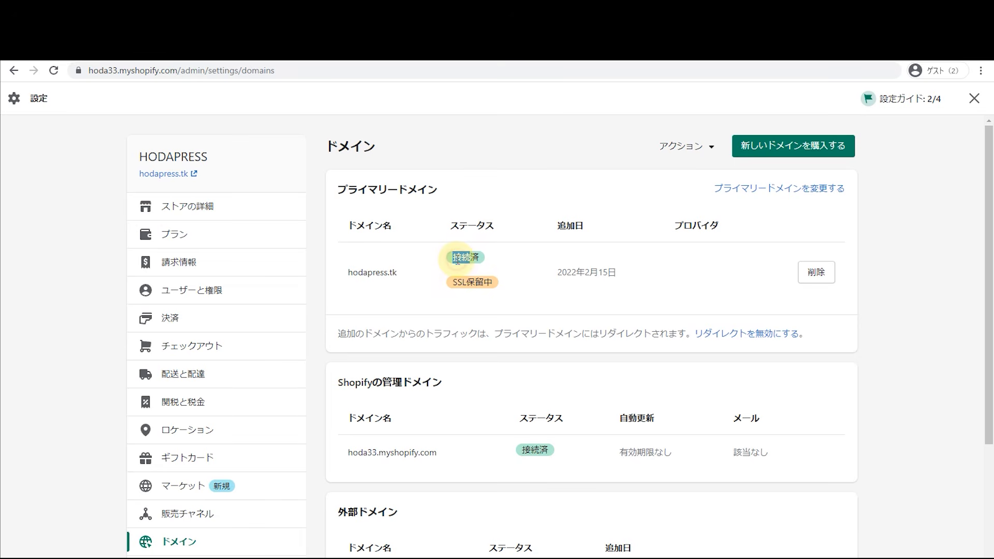
left_click_drag(477, 258, 460, 257)
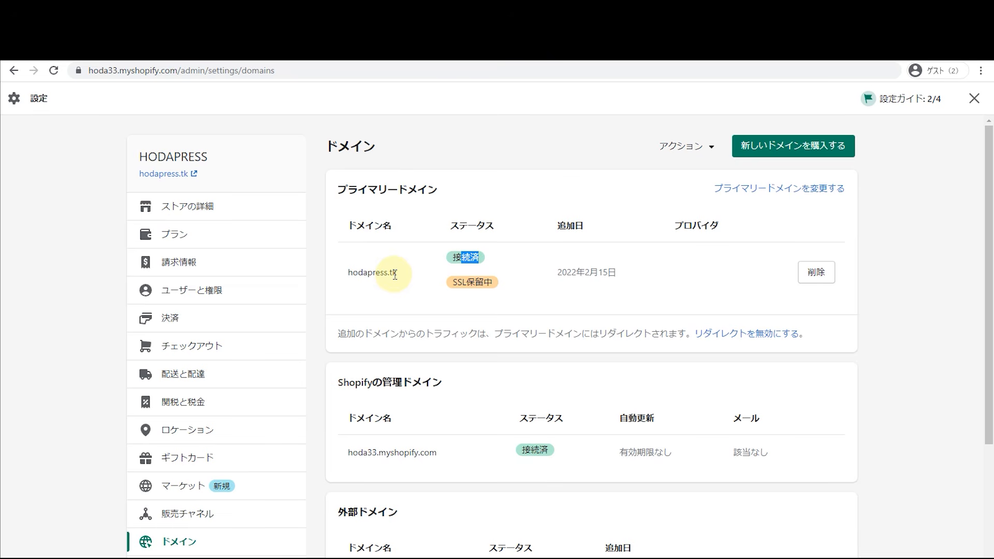
left_click_drag(171, 70, 135, 77)
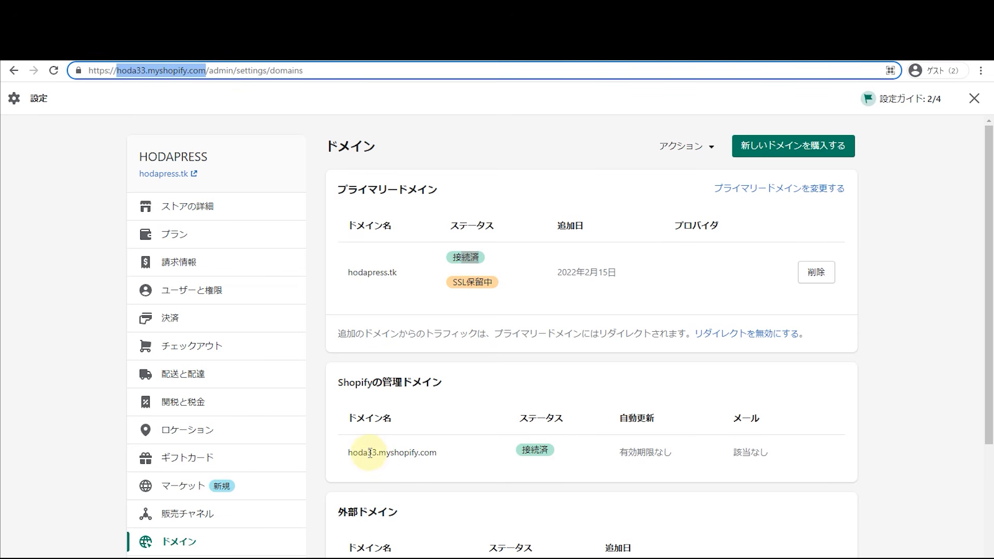
left_click_drag(435, 457, 352, 457)
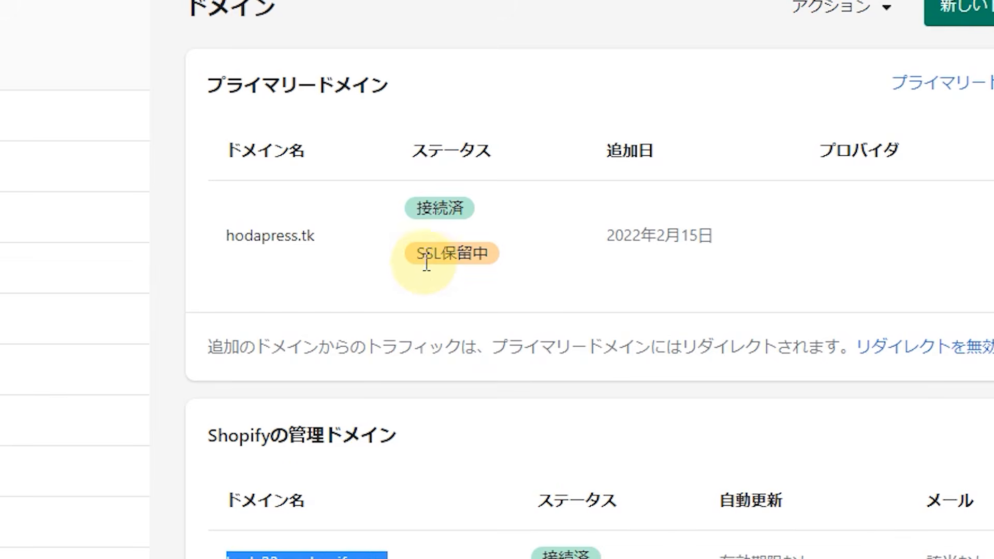
left_click_drag(431, 261, 509, 264)
Step: Show the https prefix in the address bar and reload the domains page
left_click(506, 255)
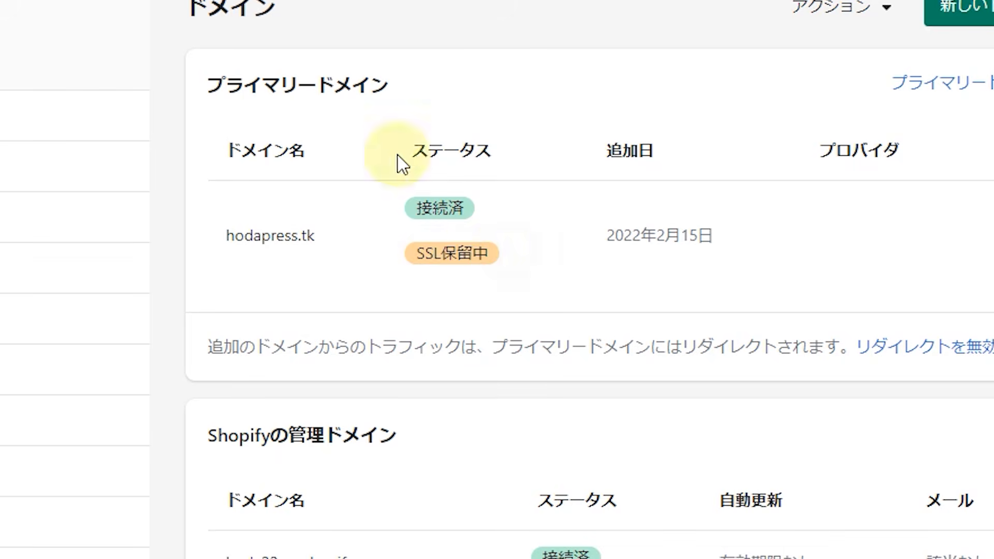
left_click(207, 71)
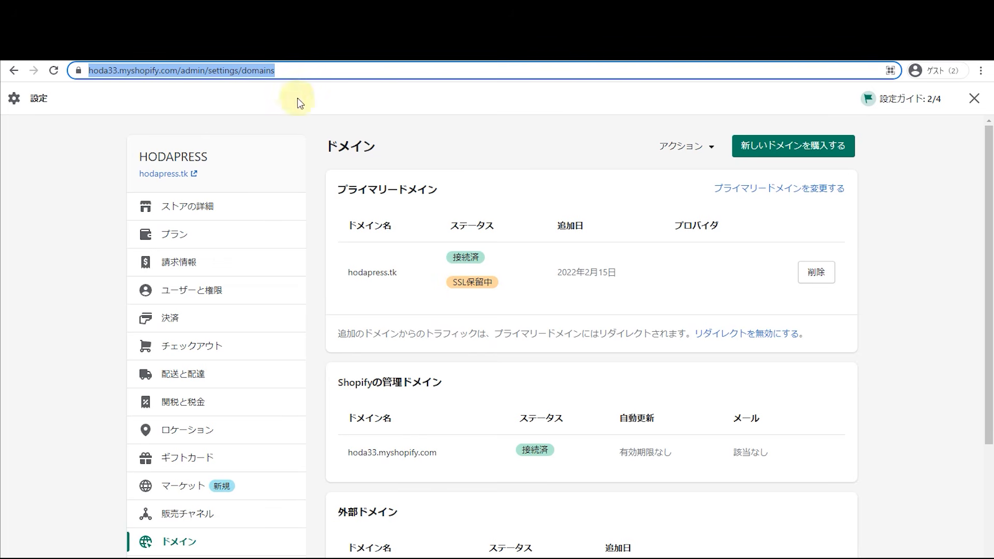
left_click_drag(206, 71, 112, 78)
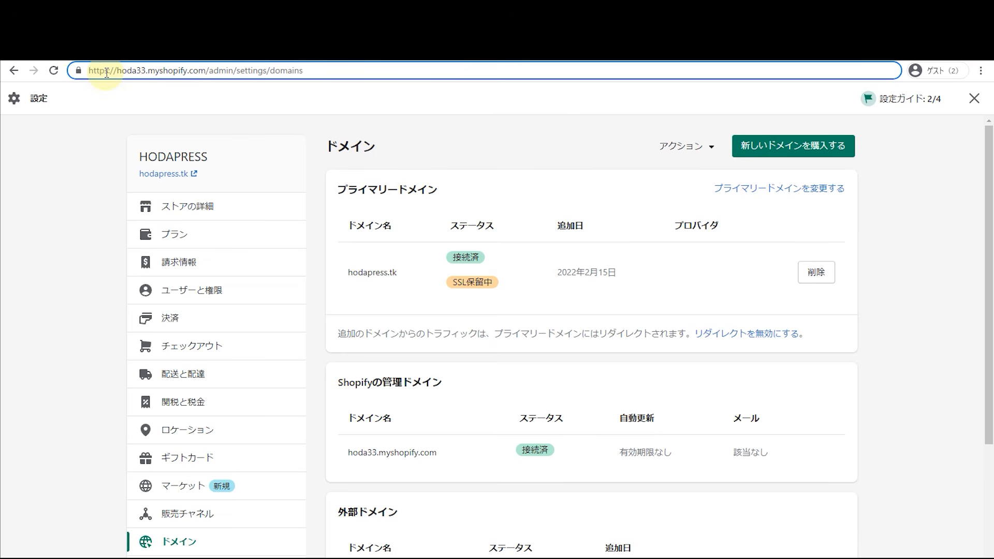
left_click_drag(104, 72, 108, 72)
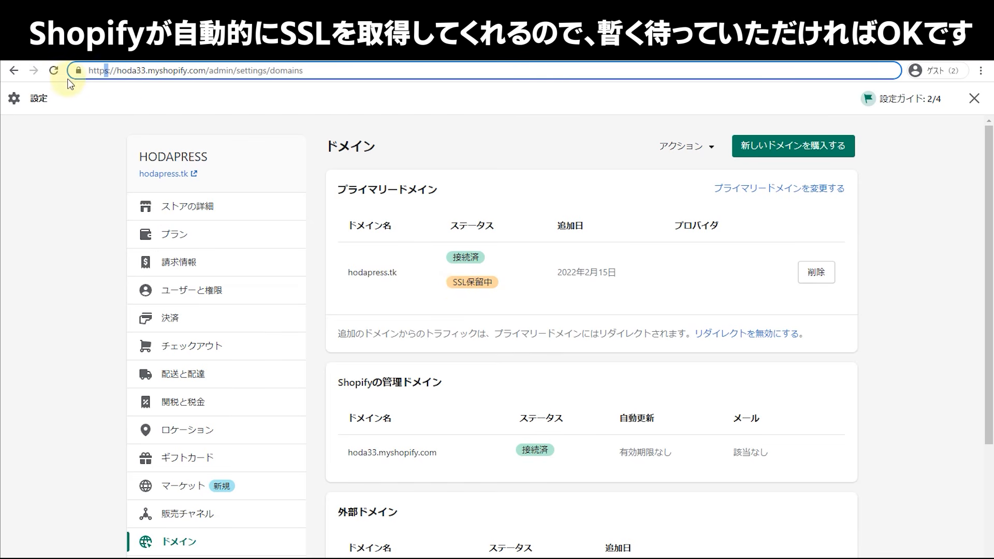
left_click(54, 70)
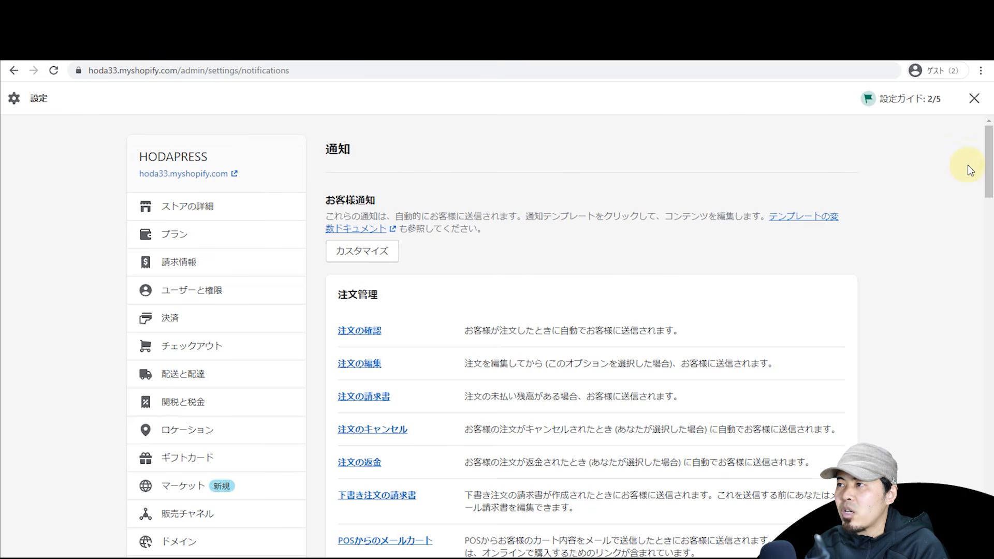
Step: Open the 注文の確認 template under 注文管理 on the Notifications page
mouse_move(987, 160)
left_mouse_down()
mouse_move(988, 285)
mouse_move(984, 176)
left_mouse_up()
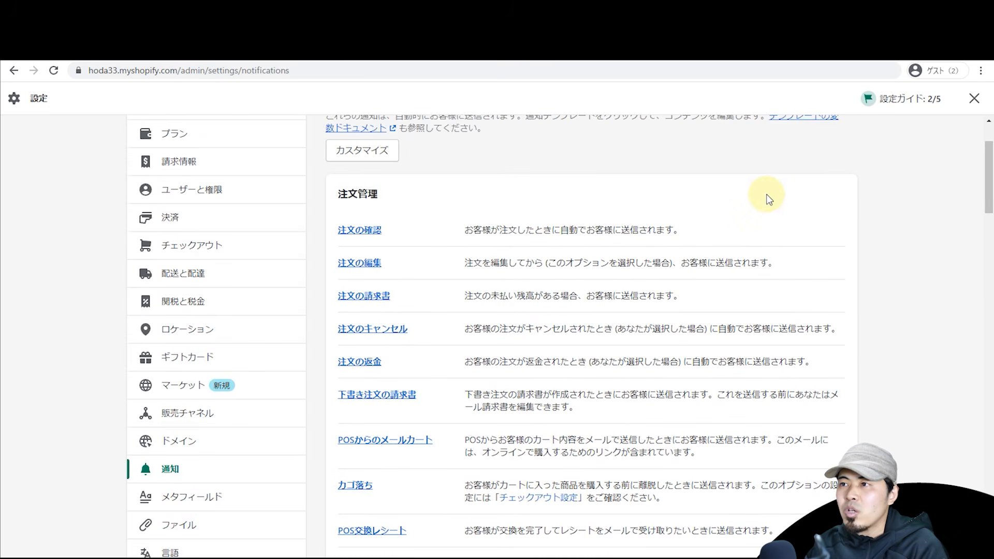
left_click(371, 236)
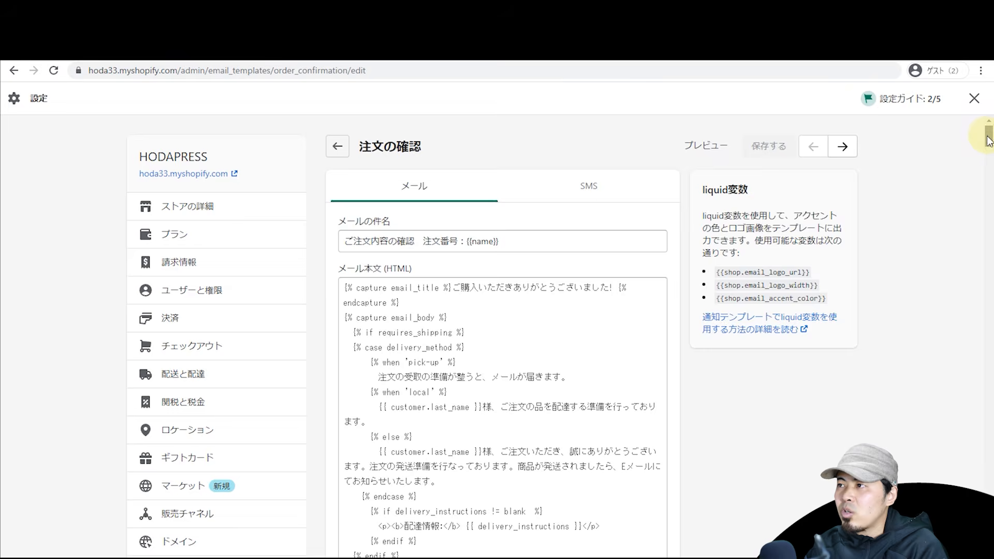
Step: Preview the 注文の確認 order confirmation email, then close the preview
left_click_drag(988, 137, 988, 149)
scroll(821, 198, "up", 4)
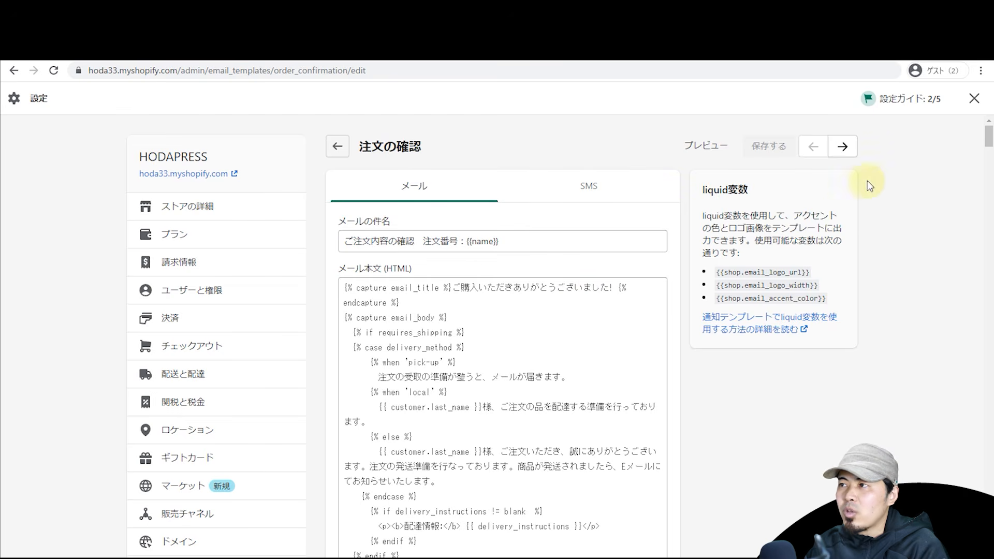
mouse_move(983, 145)
left_mouse_down()
mouse_move(983, 556)
mouse_move(986, 139)
left_mouse_up()
left_click(704, 154)
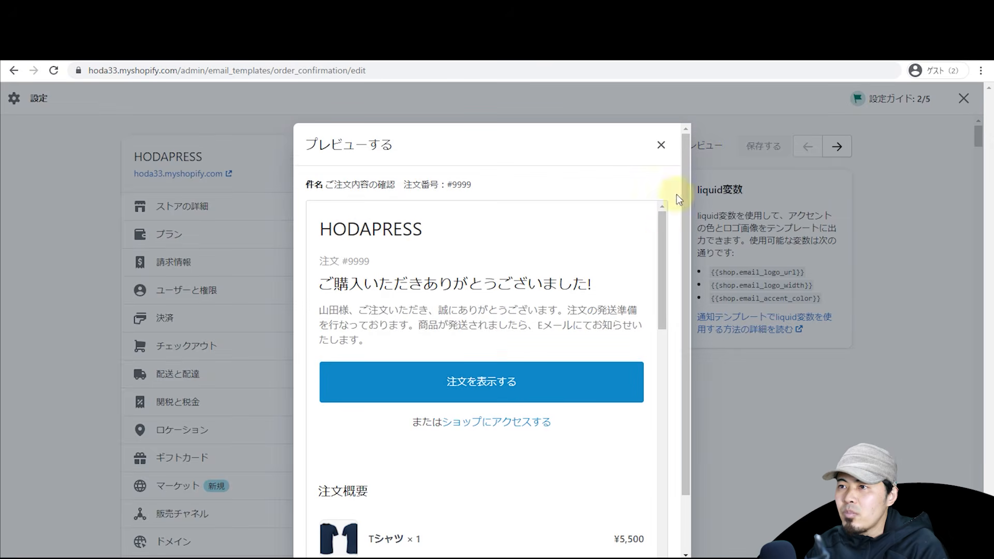
mouse_move(663, 239)
left_mouse_down()
mouse_move(660, 303)
mouse_move(668, 256)
left_mouse_up()
left_click(661, 145)
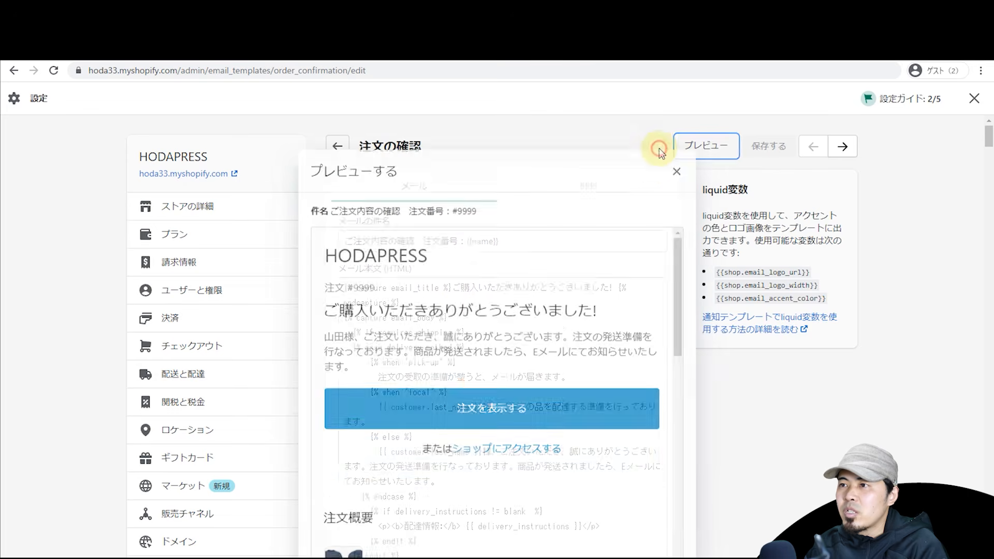
Step: Review the subject and Japanese thank-you body without editing, then go back to notifications
left_click_drag(470, 288, 608, 289)
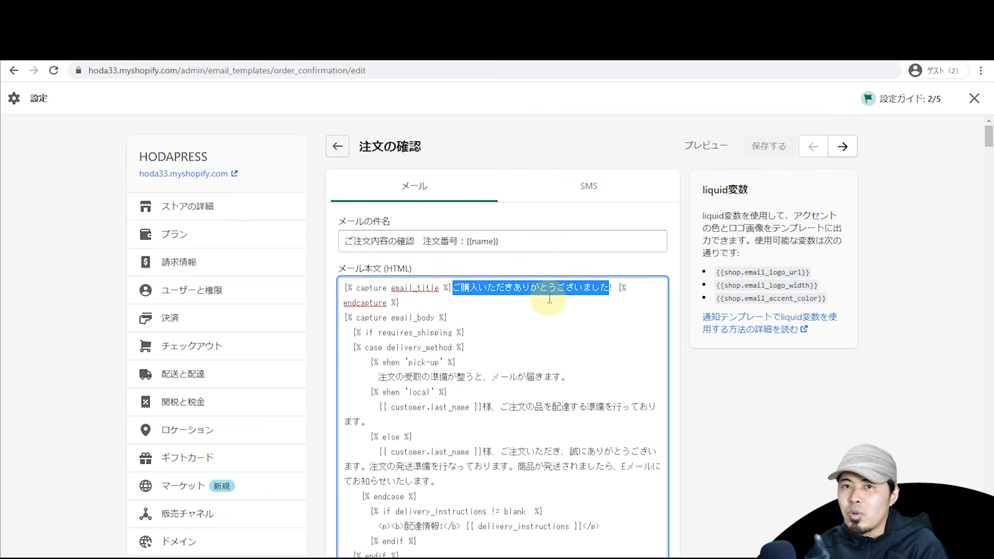
left_click(496, 293)
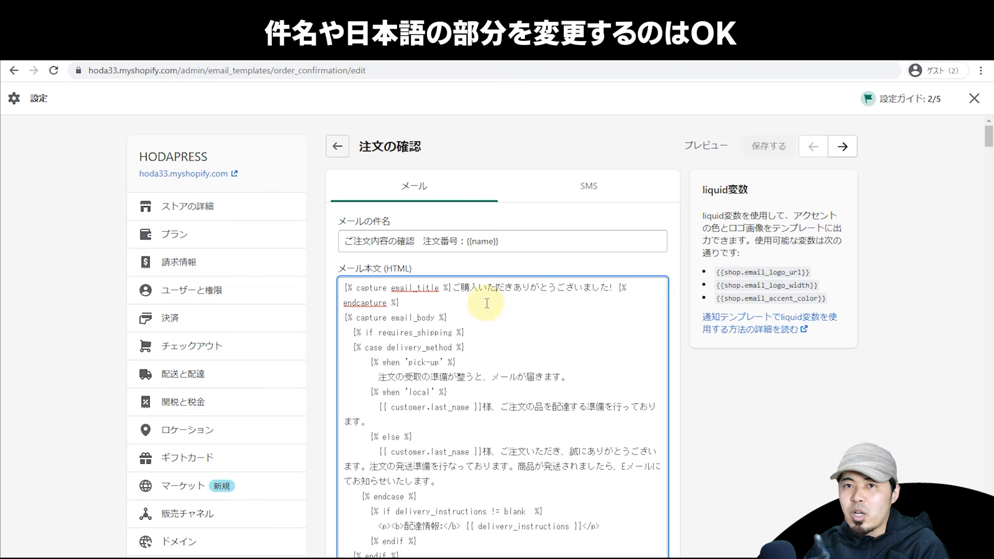
left_click_drag(456, 288, 611, 289)
left_click_drag(465, 361, 441, 330)
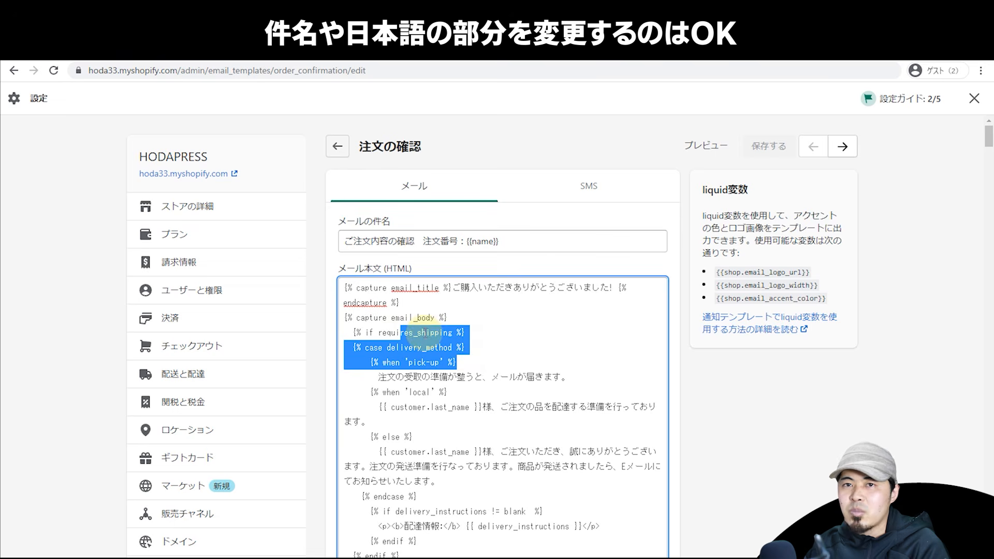
left_click(509, 350)
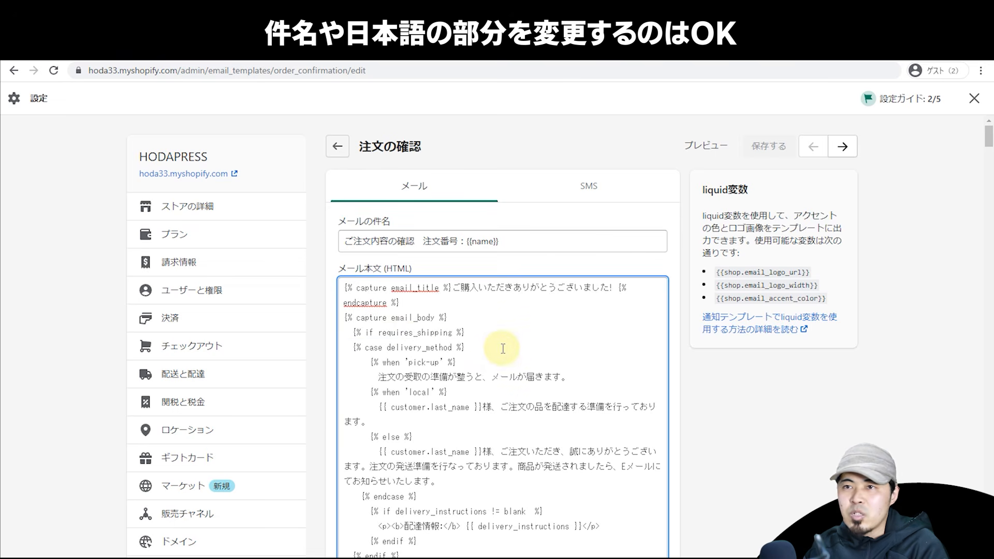
left_click(457, 244)
left_click_drag(422, 243, 295, 239)
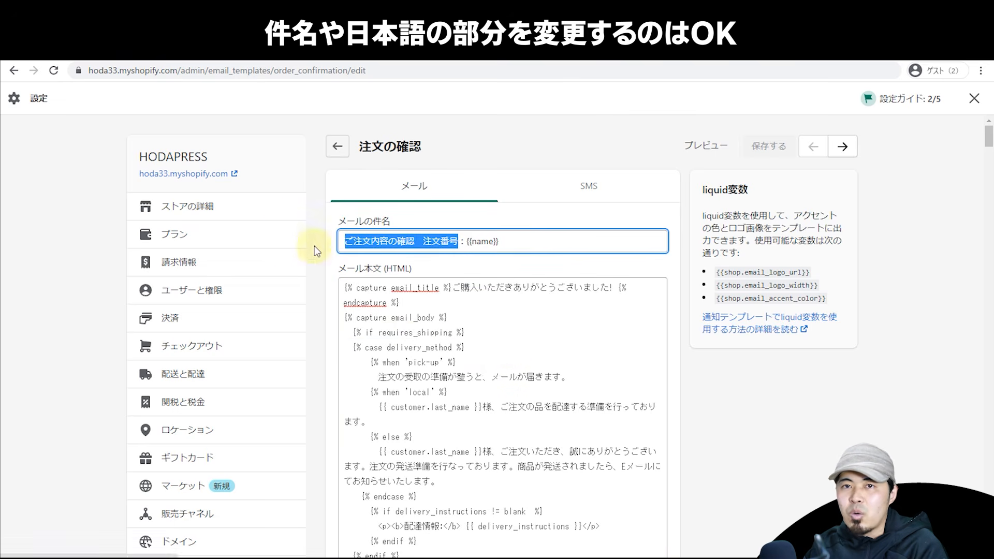
left_click_drag(391, 317, 435, 361)
scroll(476, 348, "down", 4)
scroll(477, 349, "up", 4)
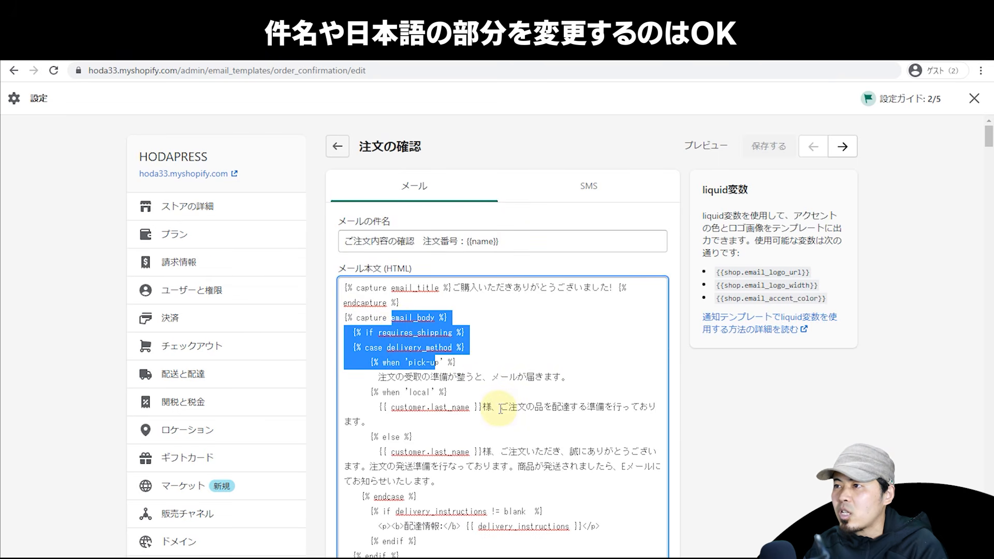
left_click(337, 146)
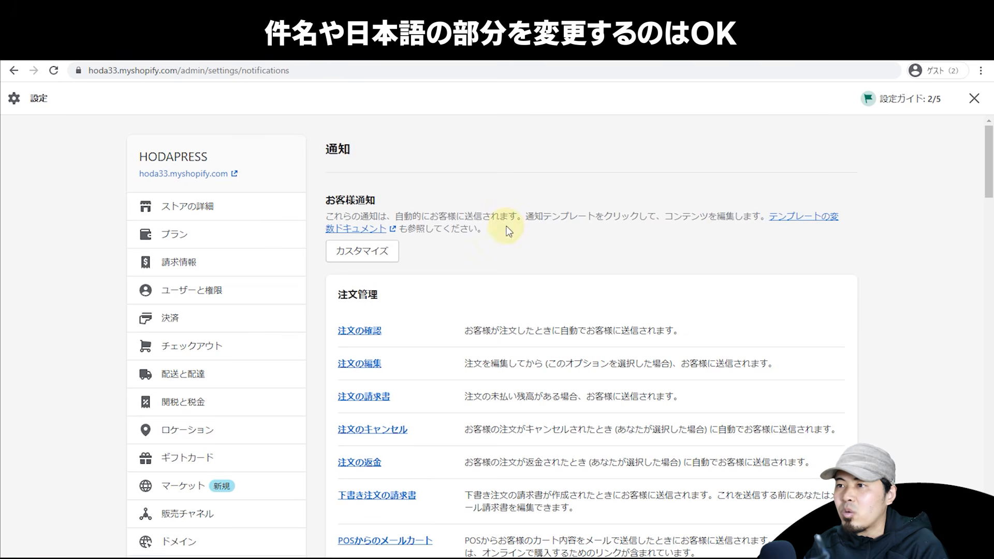
Step: Open the staff order notification add-recipient dialog and cancel it without adding anyone
scroll(538, 285, "down", 2)
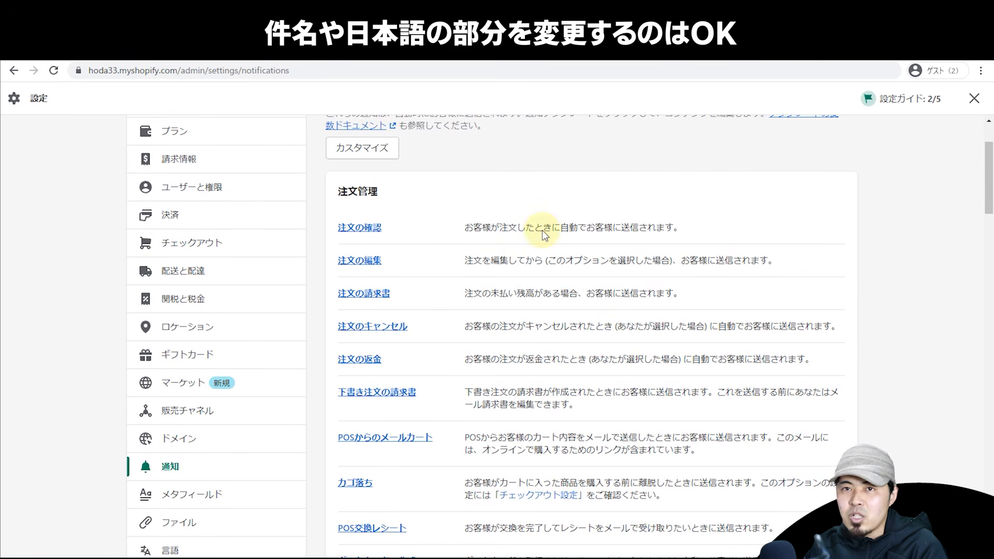
left_click_drag(988, 174, 991, 486)
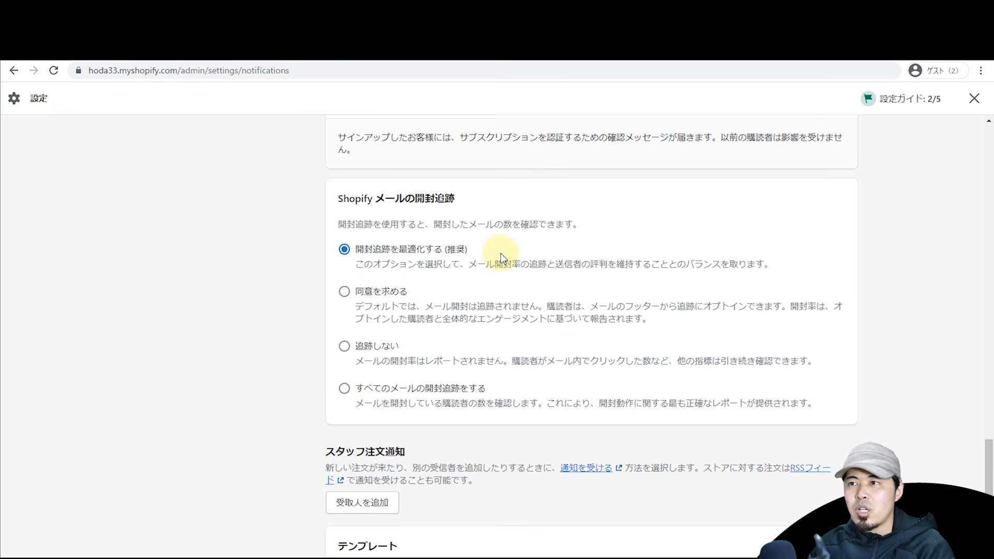
scroll(318, 241, "down", 4)
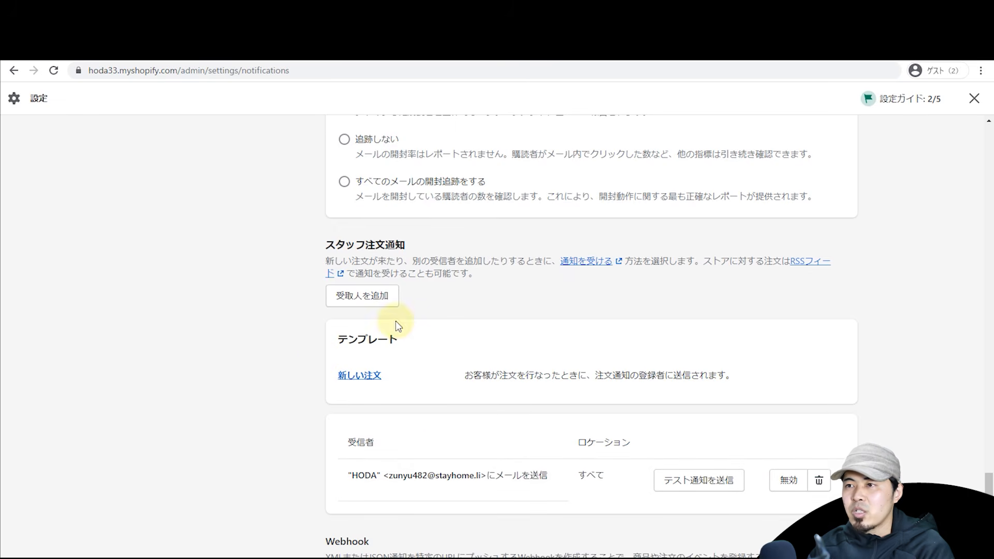
left_click(383, 297)
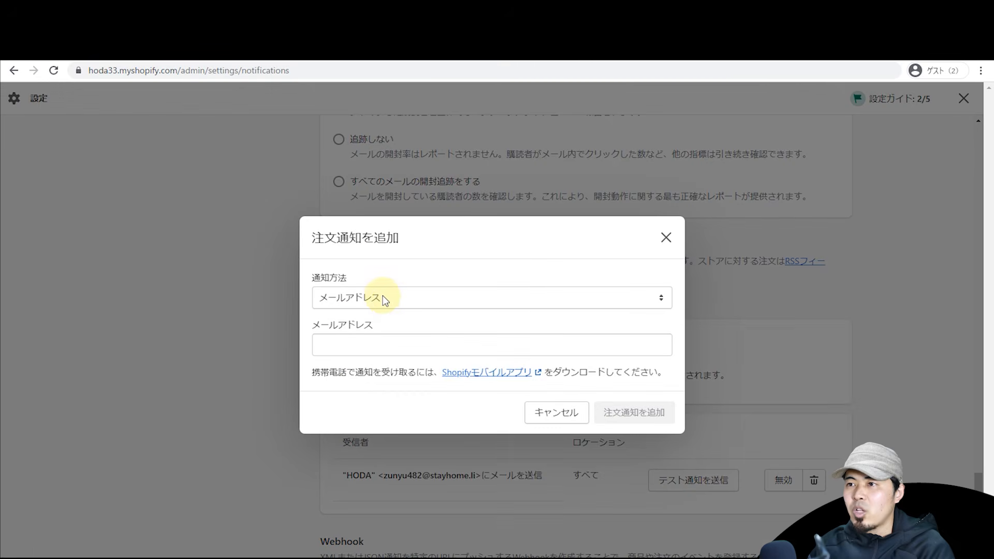
left_click(477, 336)
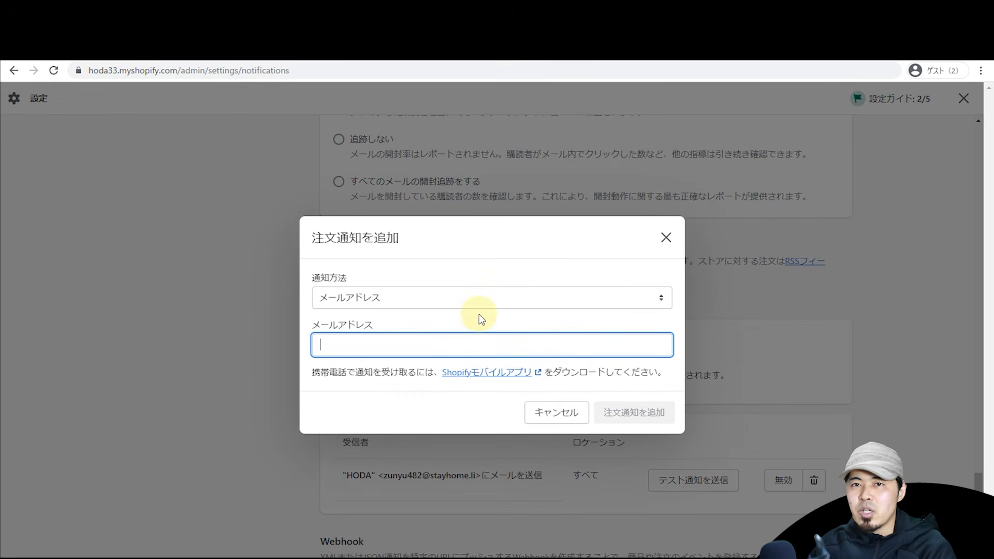
left_click(667, 239)
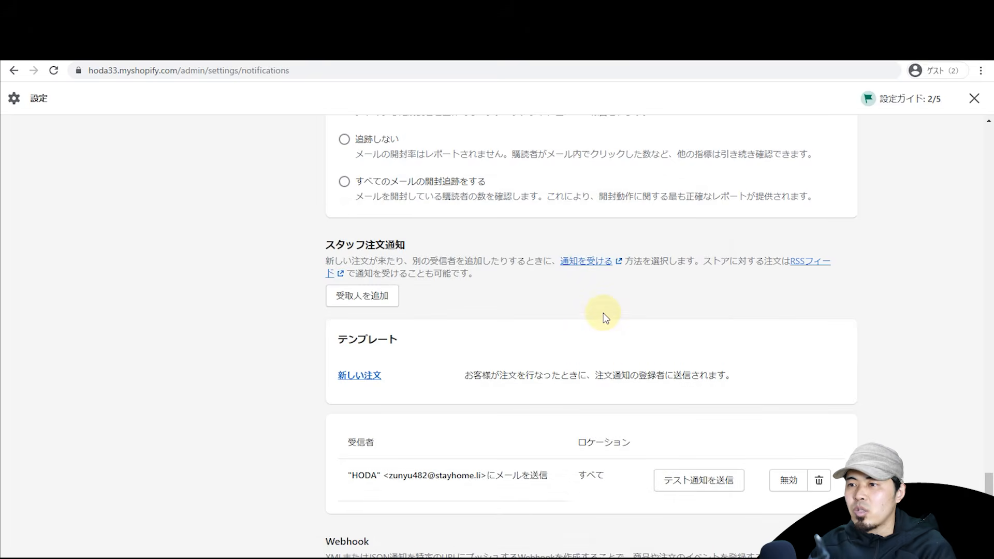
Step: Send a test order notification to the existing staff recipient
scroll(603, 316, "down", 2)
scroll(603, 314, "up", 1)
scroll(604, 314, "down", 1)
scroll(720, 301, "up", 1)
scroll(719, 300, "up", 2)
scroll(439, 391, "down", 2)
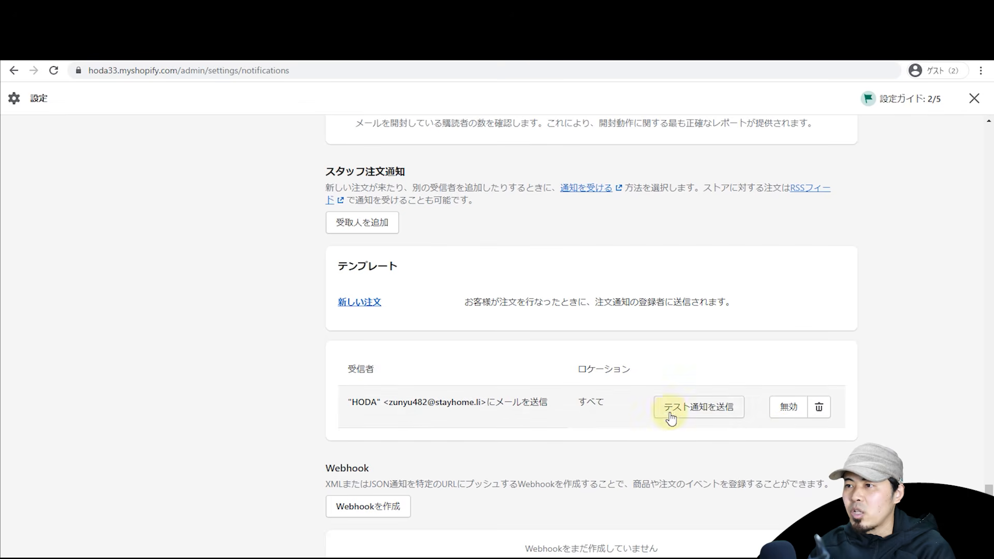
left_click(707, 409)
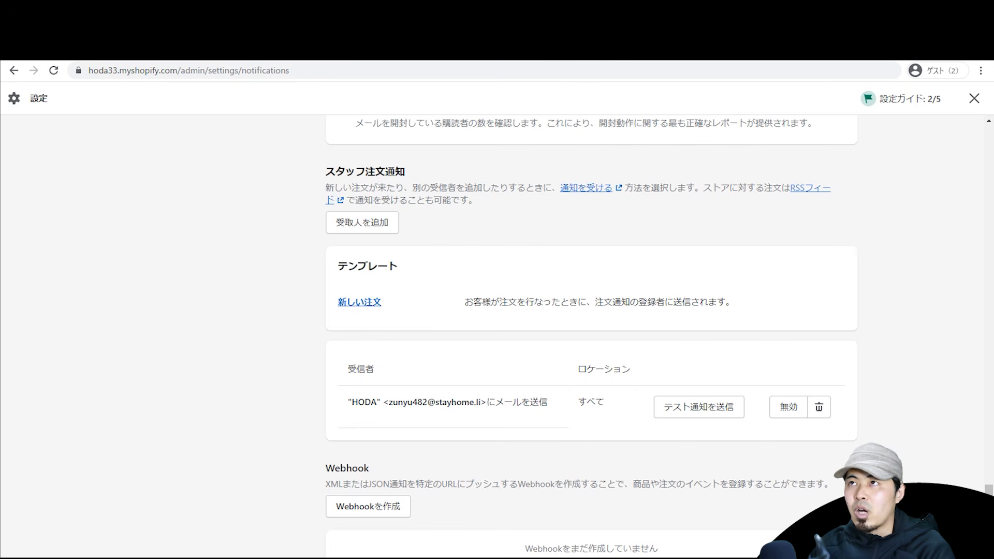
left_click_drag(696, 61, 694, 556)
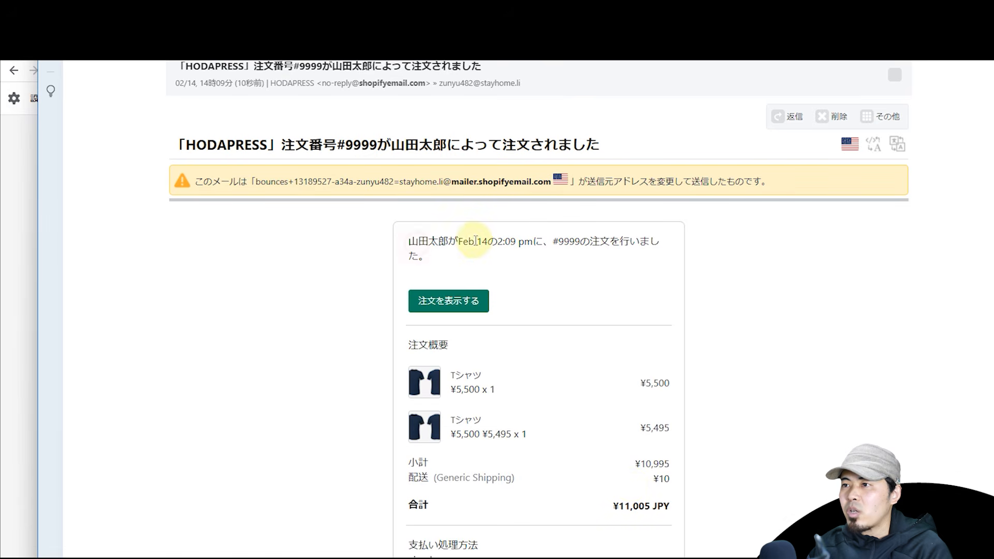
scroll(637, 248, "down", 4)
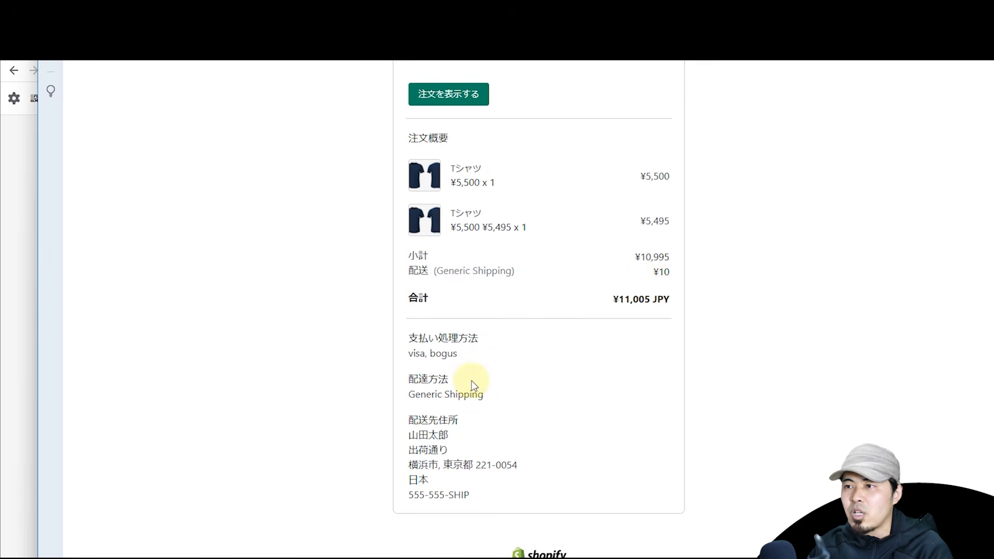
scroll(540, 403, "down", 4)
scroll(546, 383, "up", 8)
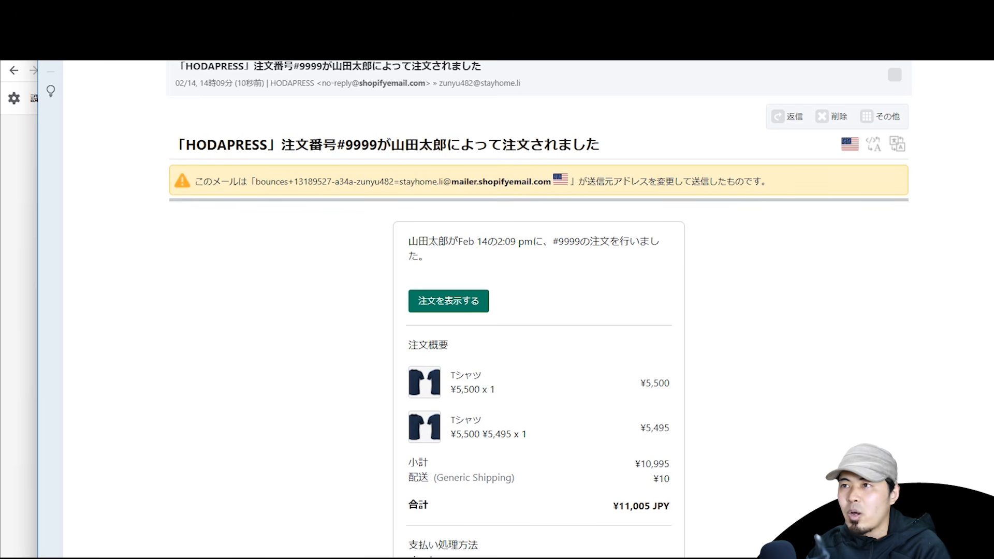
key("alt+Tab")
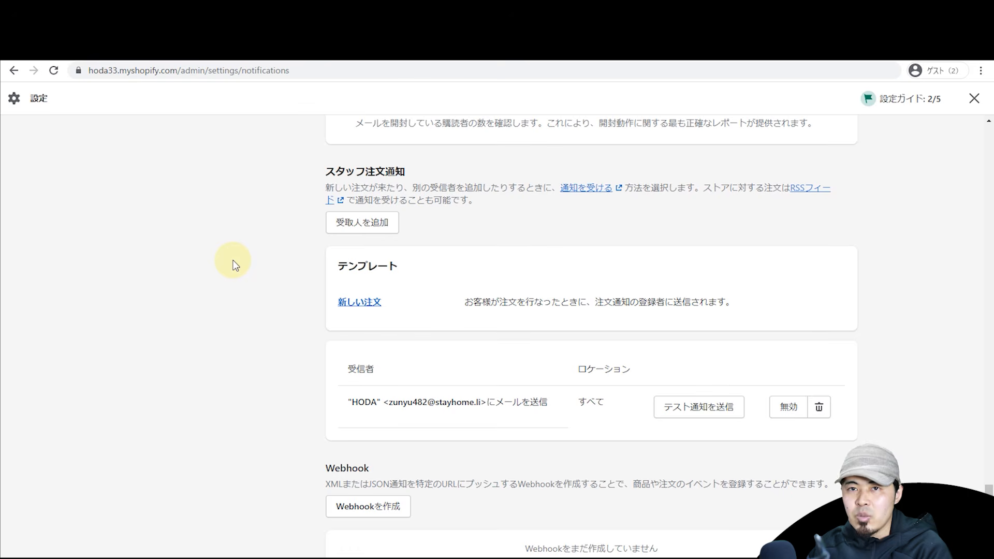
Step: Upload the T-shirt JPG 2022-02-14_130518 (7.52 KB) to the store's Files
left_click_drag(987, 490, 983, 166)
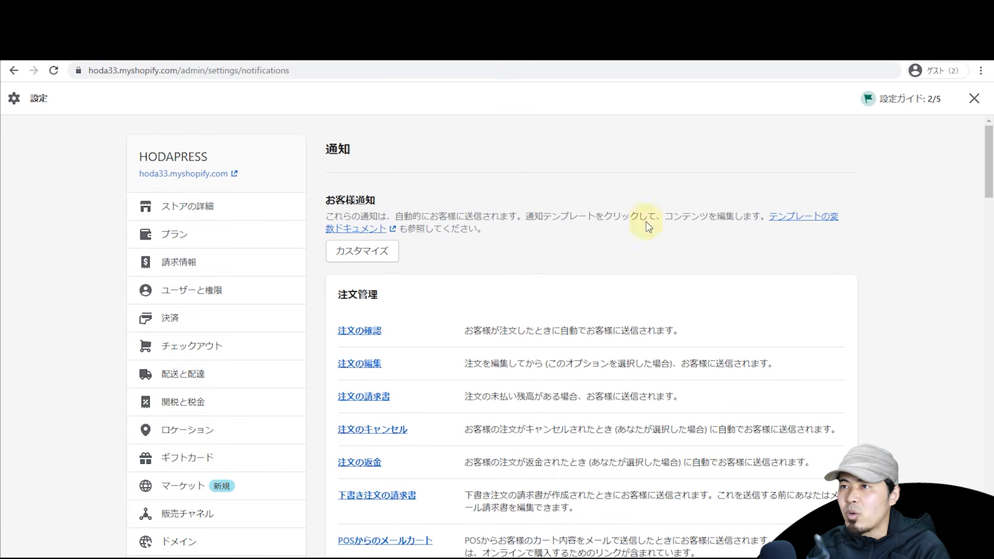
scroll(440, 266, "down", 2)
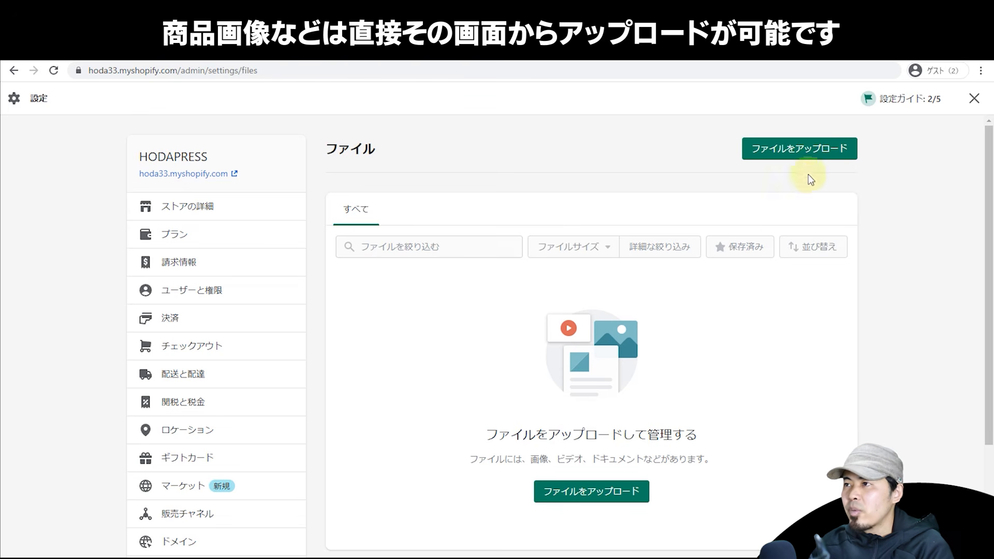
left_click(811, 151)
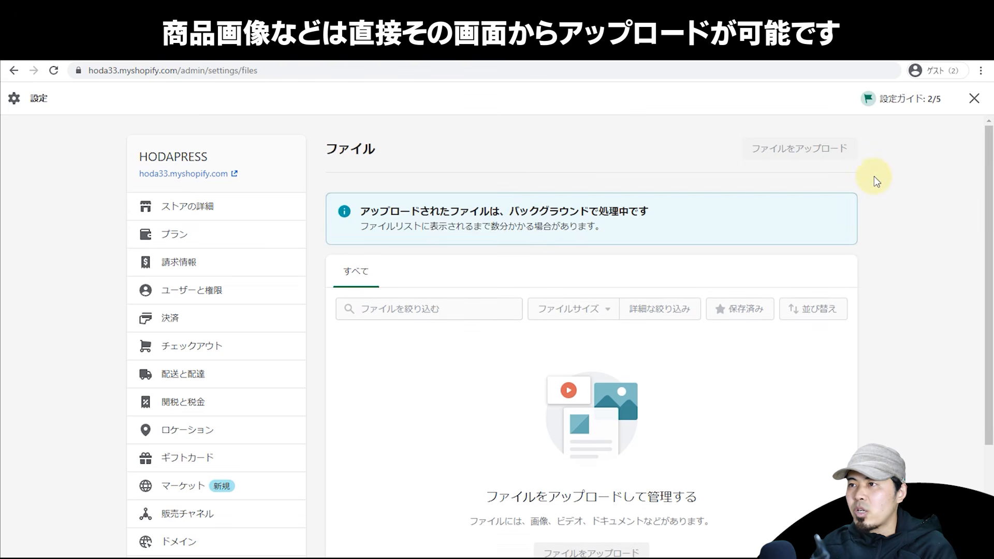
scroll(874, 178, "down", 2)
scroll(874, 179, "down", 2)
scroll(874, 179, "up", 4)
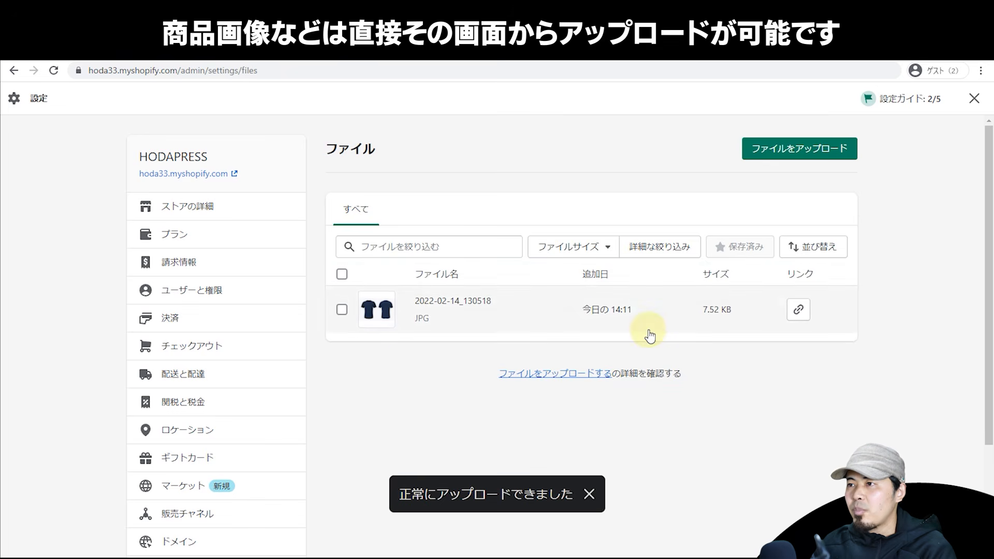
Step: Open the uploaded T-shirt JPG's link in a new tab, then return to the Files page
left_click(799, 309)
key("ctrl+t")
key("ctrl+v")
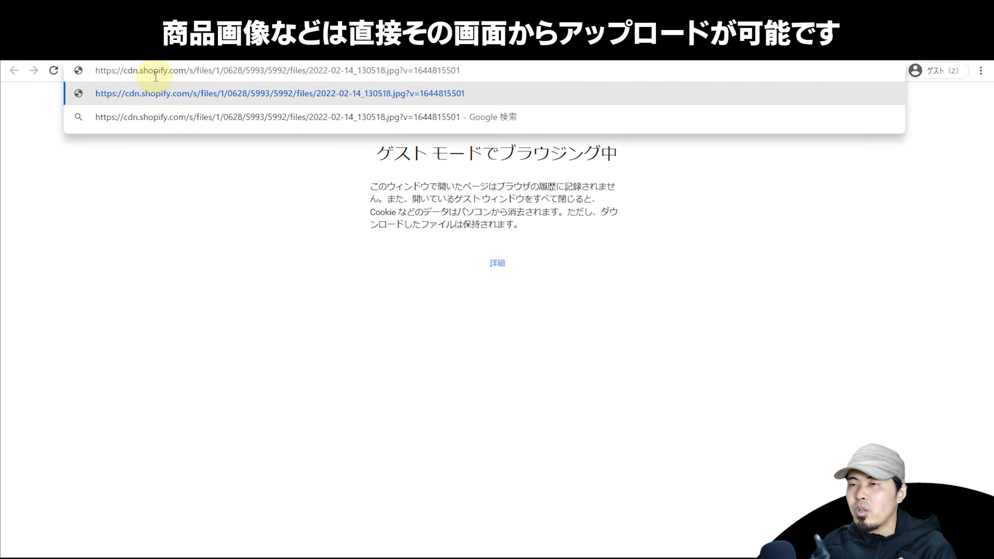
key("Return")
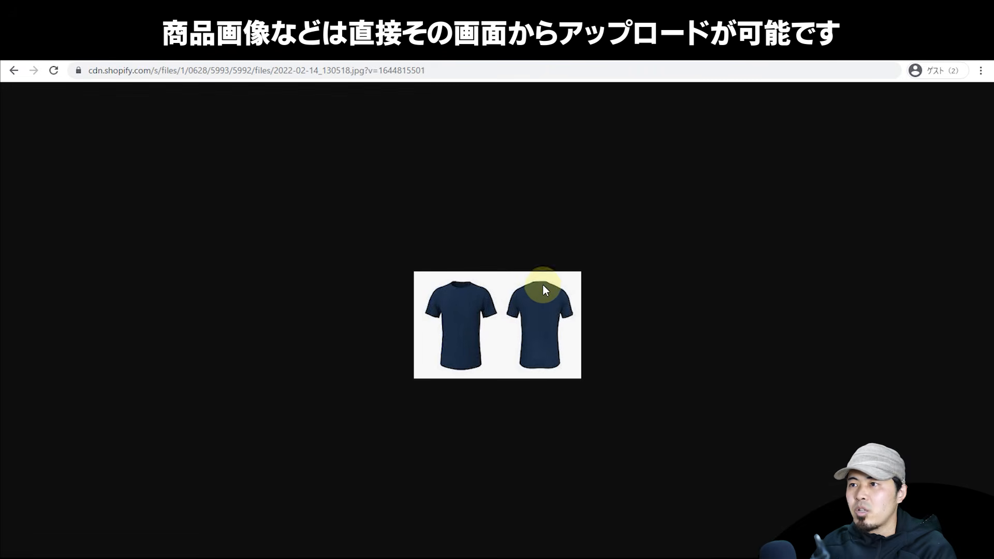
left_click(459, 73)
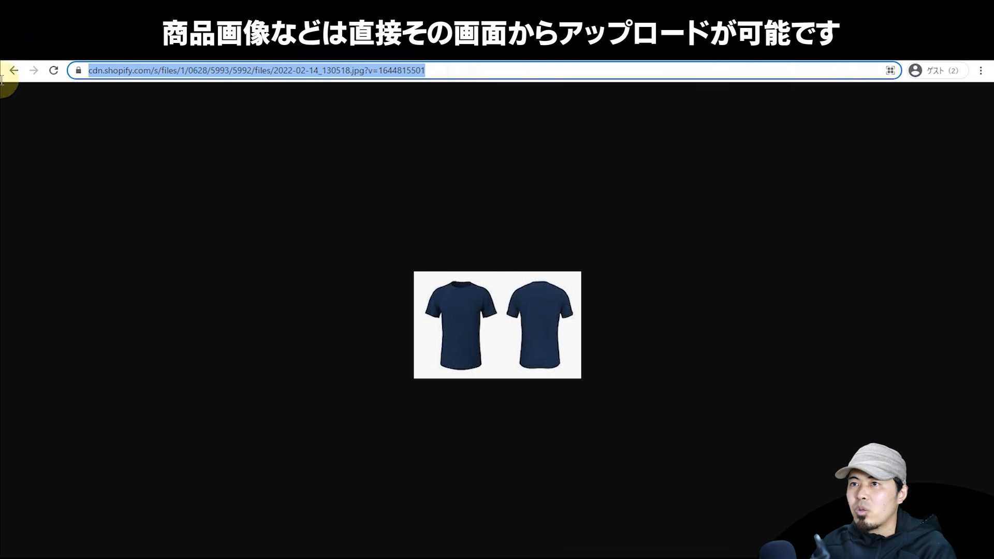
left_click(782, 59)
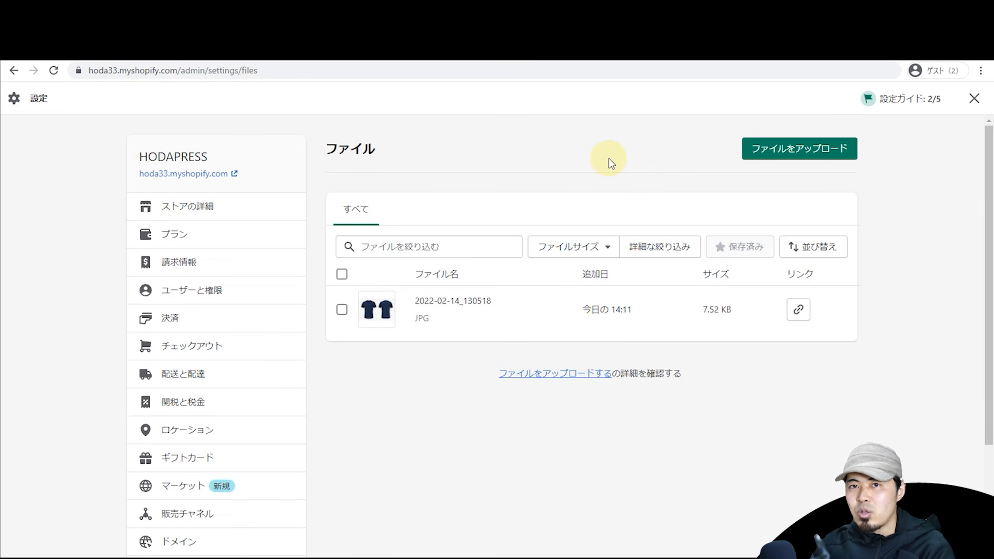
Step: Cancel adding a new store language, then open the 日本語 theme language editor
scroll(610, 163, "down", 2)
scroll(610, 163, "up", 2)
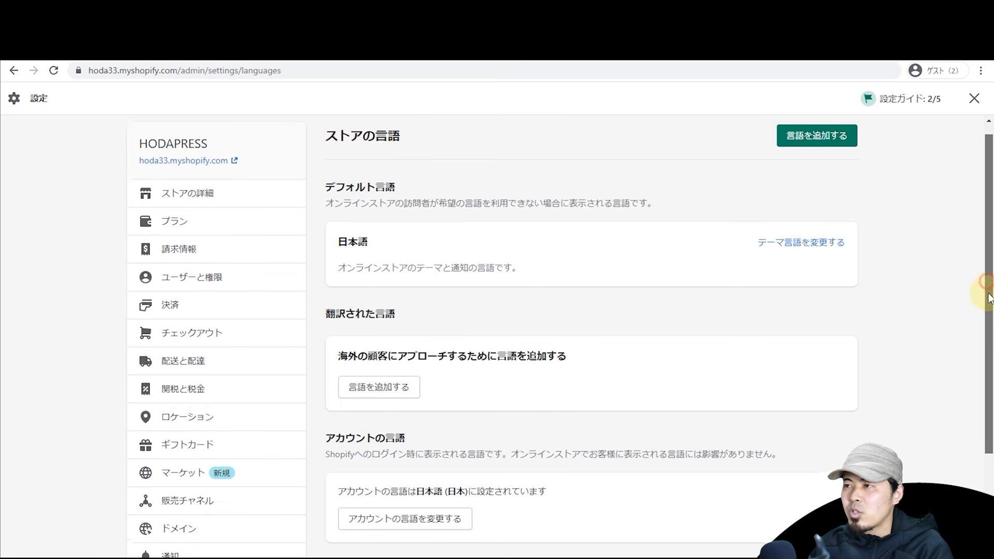
scroll(983, 289, "down", 1)
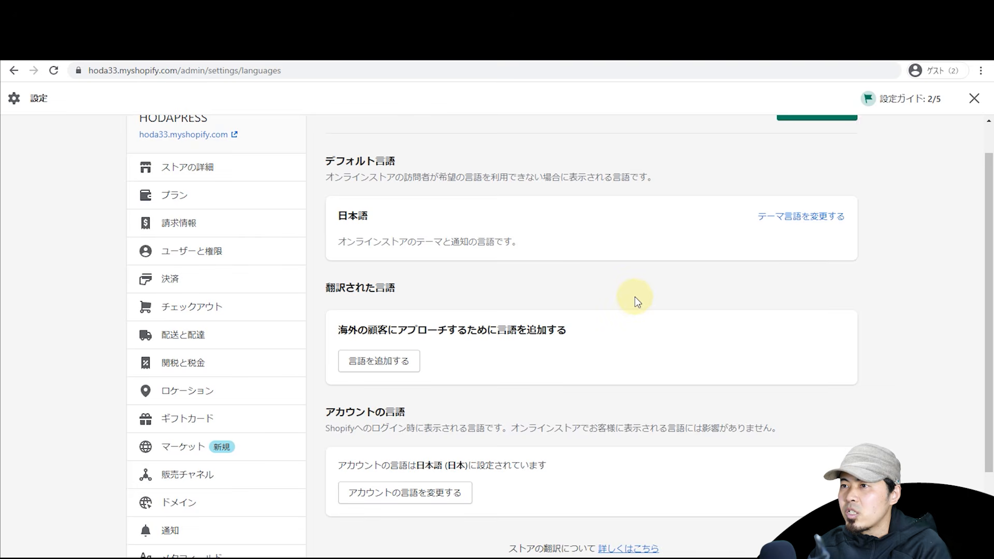
scroll(634, 297, "up", 1)
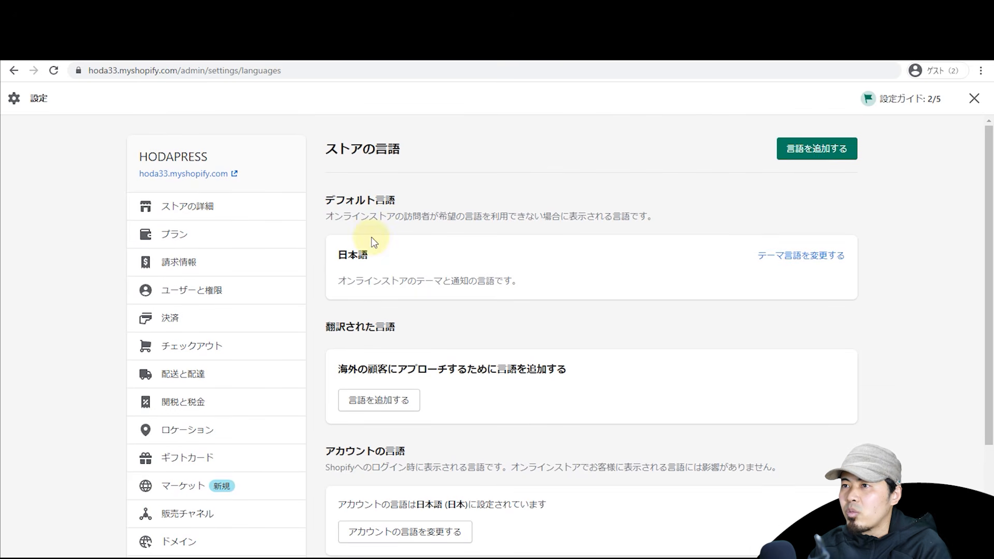
left_click(818, 155)
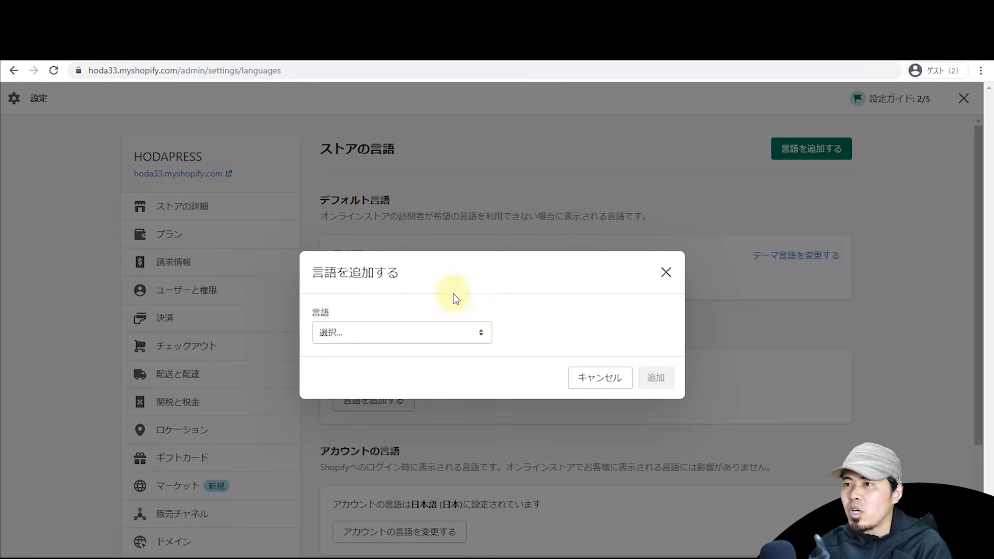
left_click(424, 327)
scroll(432, 276, "down", 1)
scroll(430, 243, "down", 10)
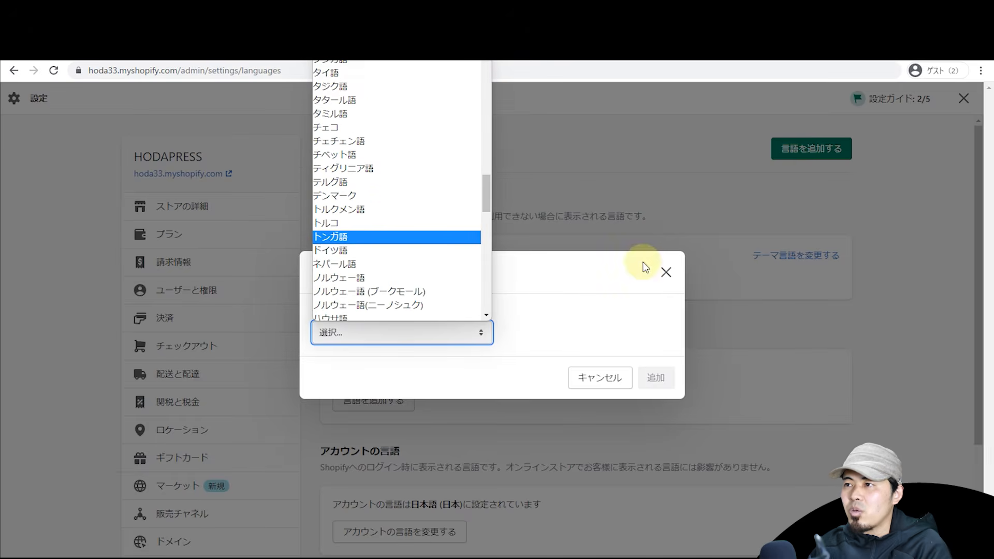
left_click(666, 273)
left_click(666, 273)
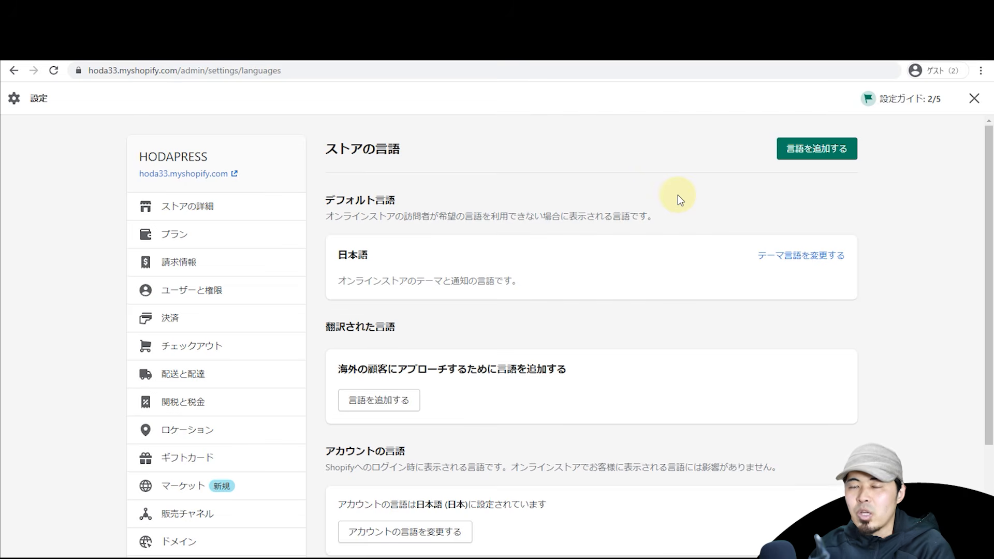
scroll(677, 260, "down", 2)
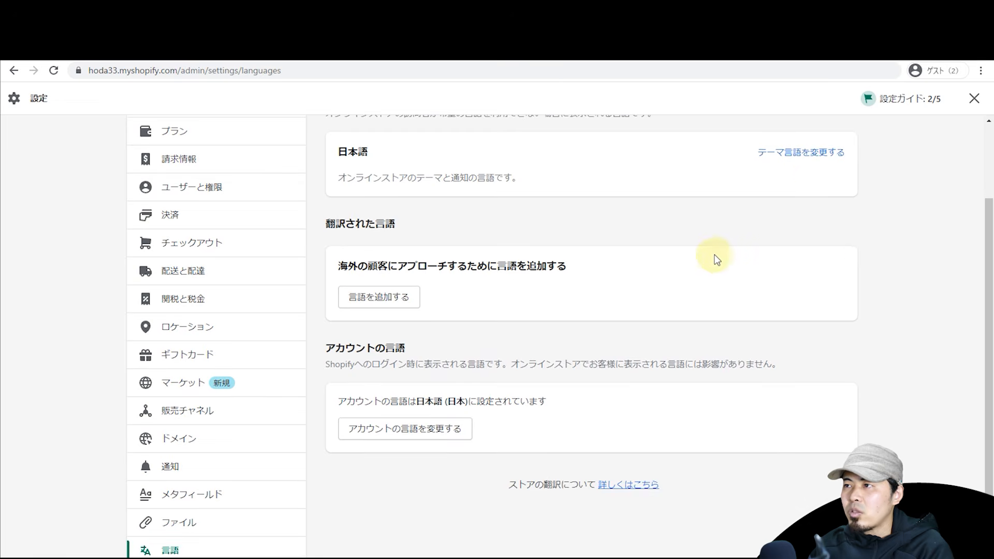
left_click(801, 153)
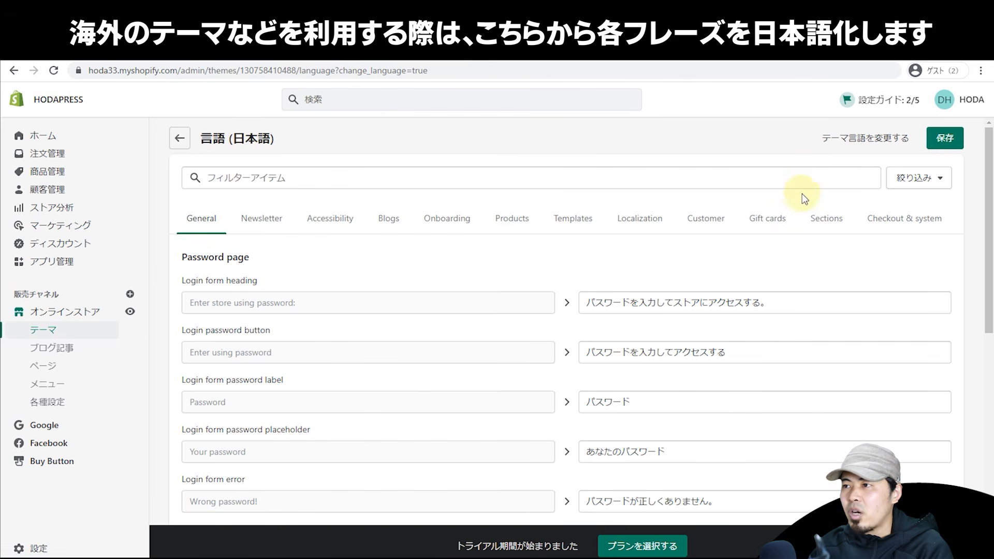
Step: Browse the Newsletter, Blogs, Templates, Onboarding and Accessibility phrase categories, returning to General
left_click_drag(987, 238, 983, 207)
left_click(261, 218)
left_click(388, 218)
left_click(544, 223)
left_click(447, 220)
left_click(330, 220)
left_click(201, 220)
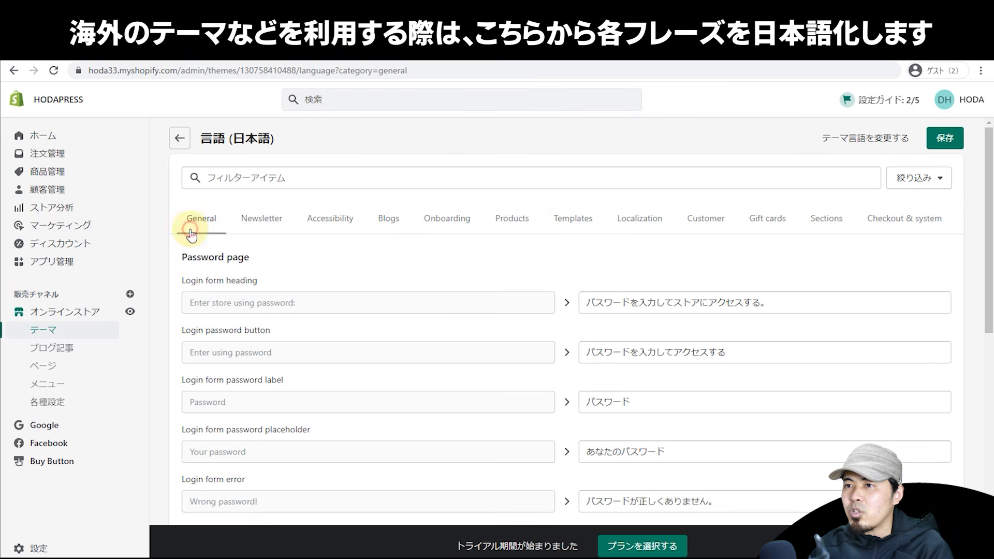
Step: Recheck the General phrases, then revisit Newsletter, Accessibility, Onboarding and Blogs before General again
scroll(505, 267, "down", 2)
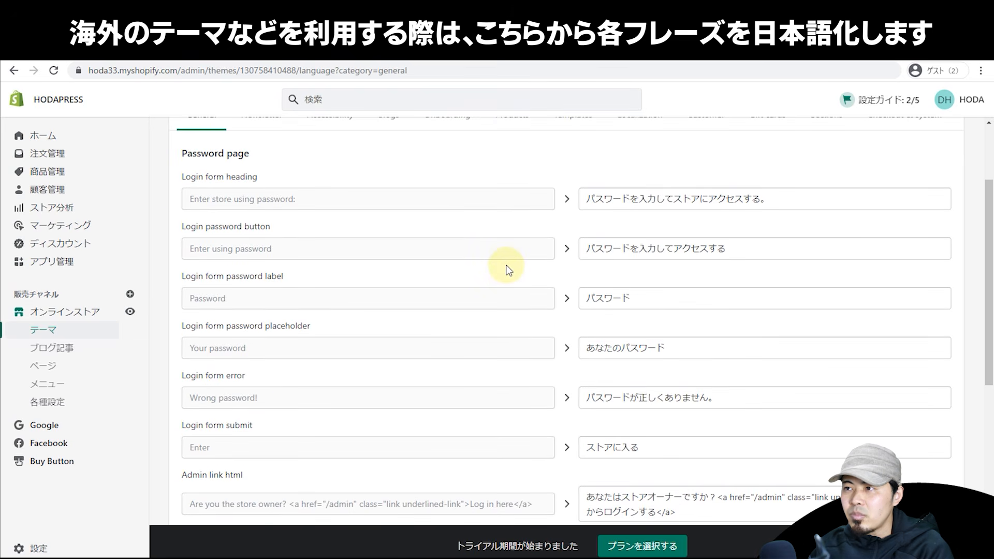
scroll(531, 286, "up", 2)
left_click(262, 218)
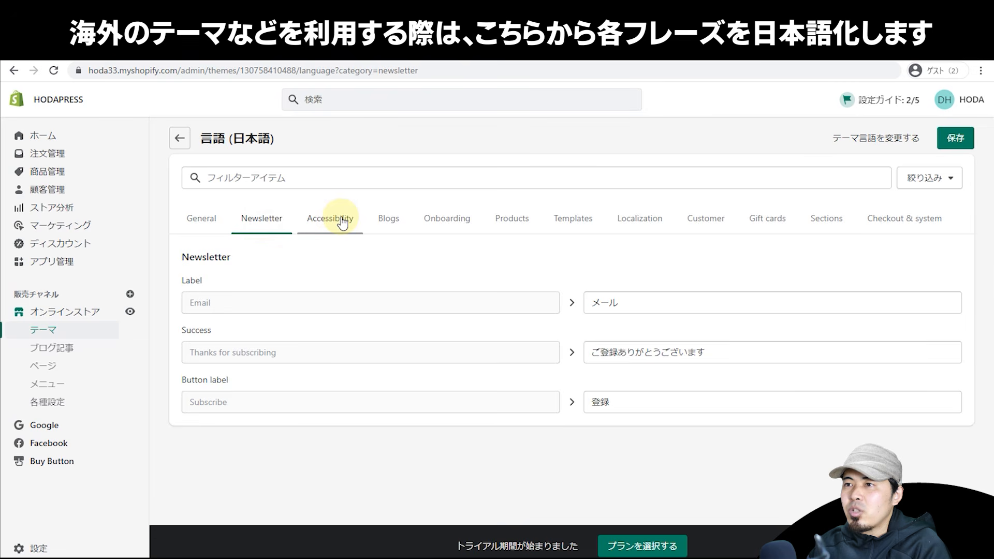
left_click(330, 218)
left_click(432, 216)
left_click(383, 222)
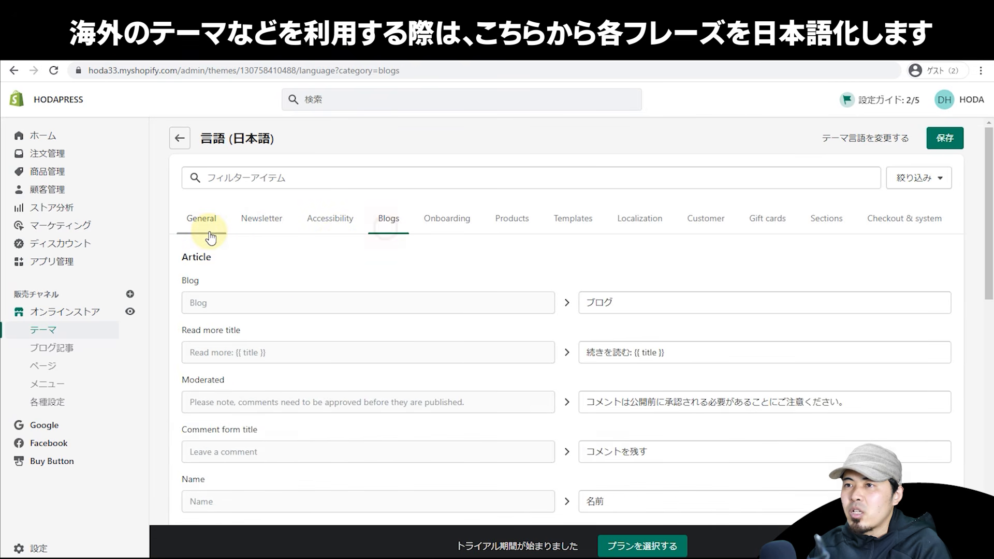
left_click(205, 222)
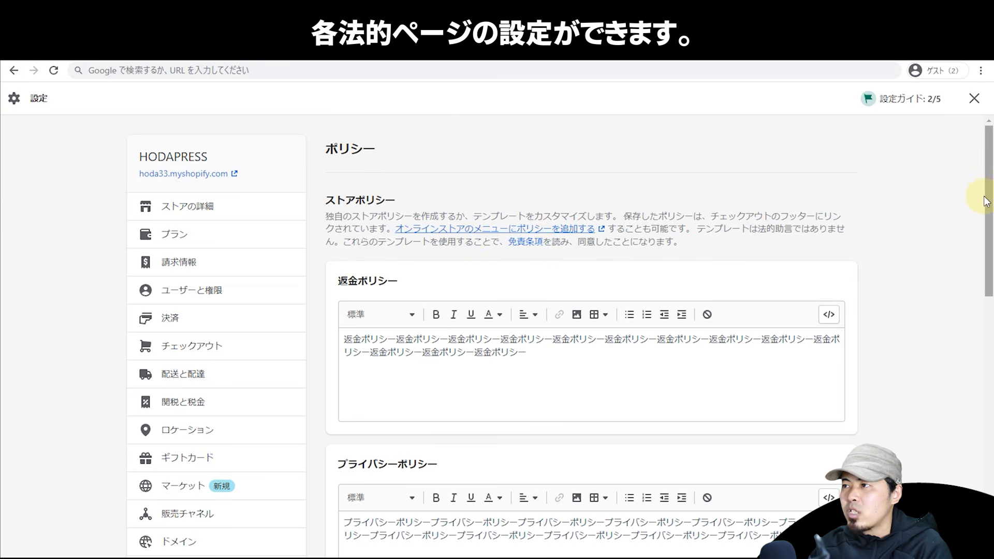
Step: Scroll the policy editors down to 特定商取引法に基づく表記 and reach the account's 一般設定 page
left_click_drag(990, 198, 936, 431)
scroll(937, 430, "up", 15)
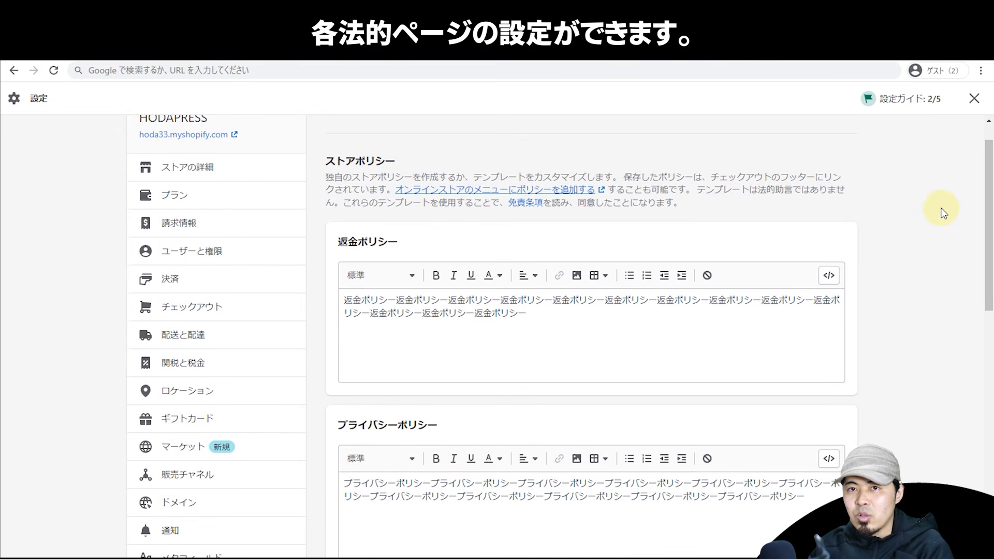
left_click(894, 207)
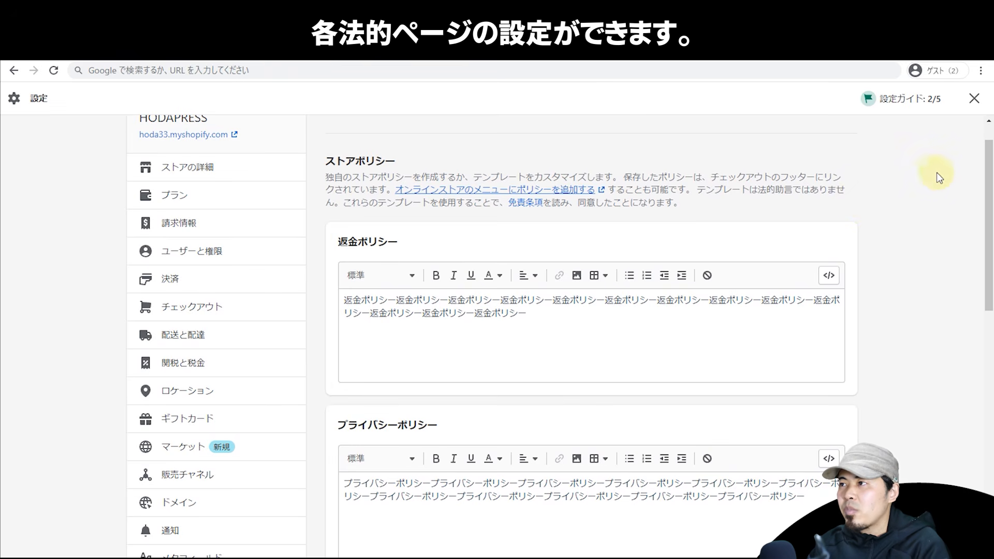
left_click_drag(987, 223, 961, 458)
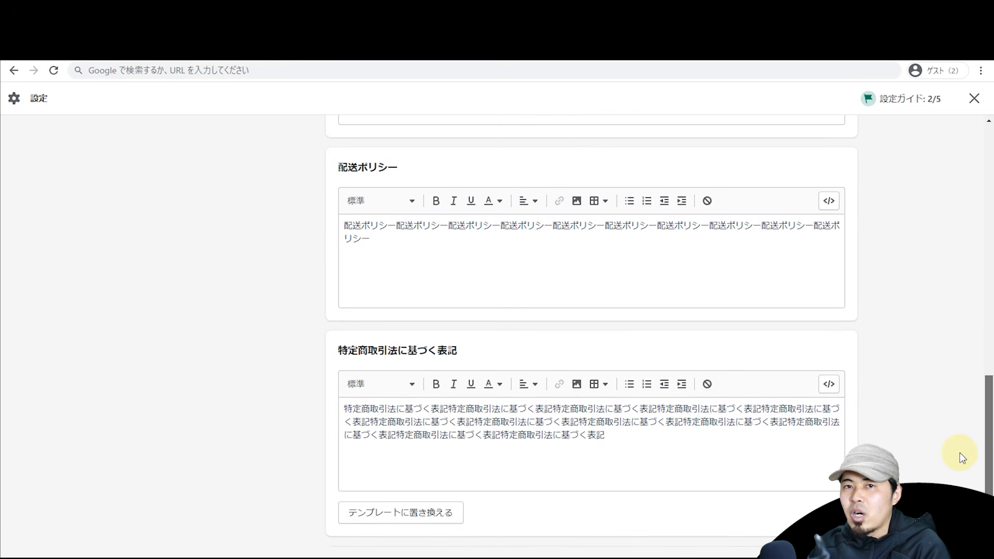
scroll(960, 455, "up", 3)
scroll(954, 405, "up", 1)
scroll(955, 389, "down", 3)
left_click_drag(951, 445, 926, 228)
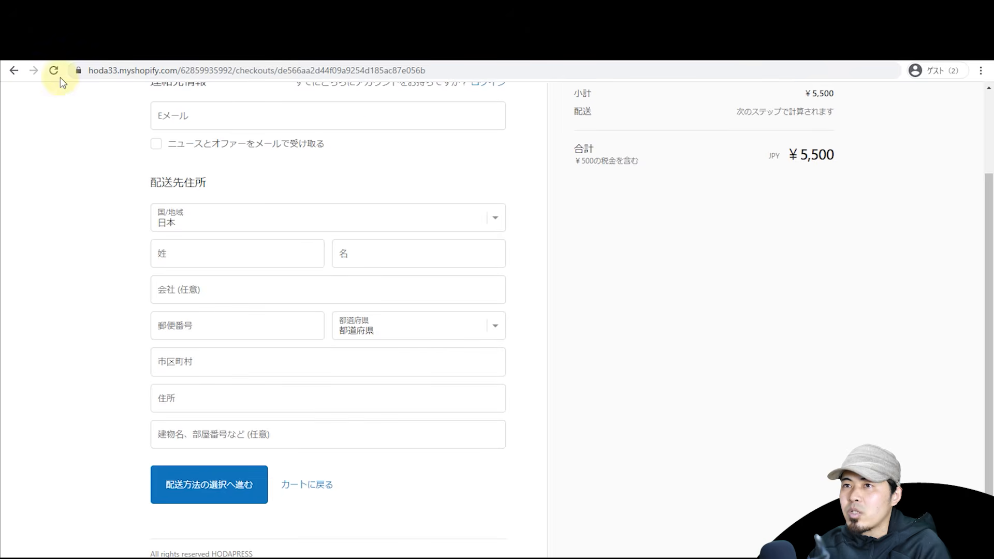
Step: Reload checkout and view the 特定商取引法に基づく表記, プライバシーポリシー and 利用規約 links in turn
left_click(57, 74)
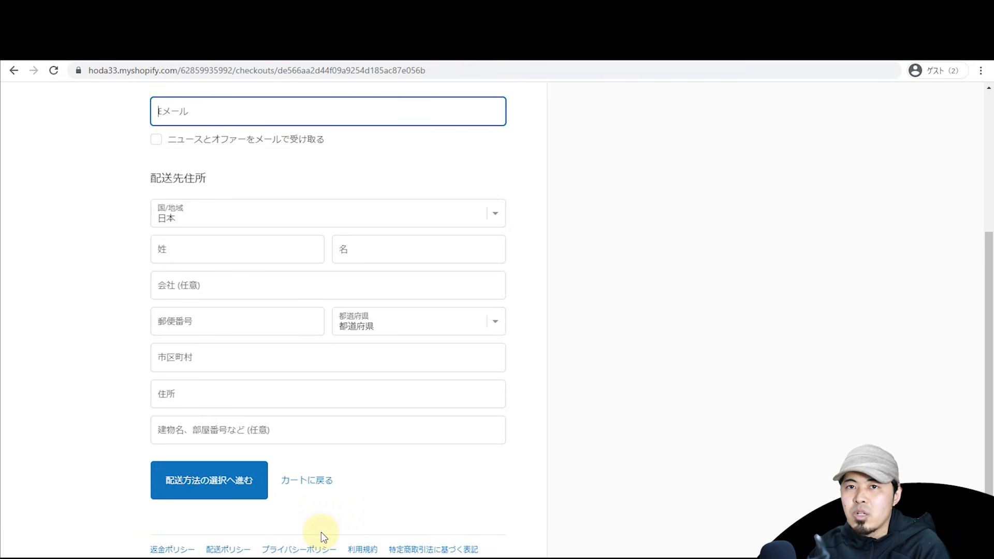
left_click(407, 548)
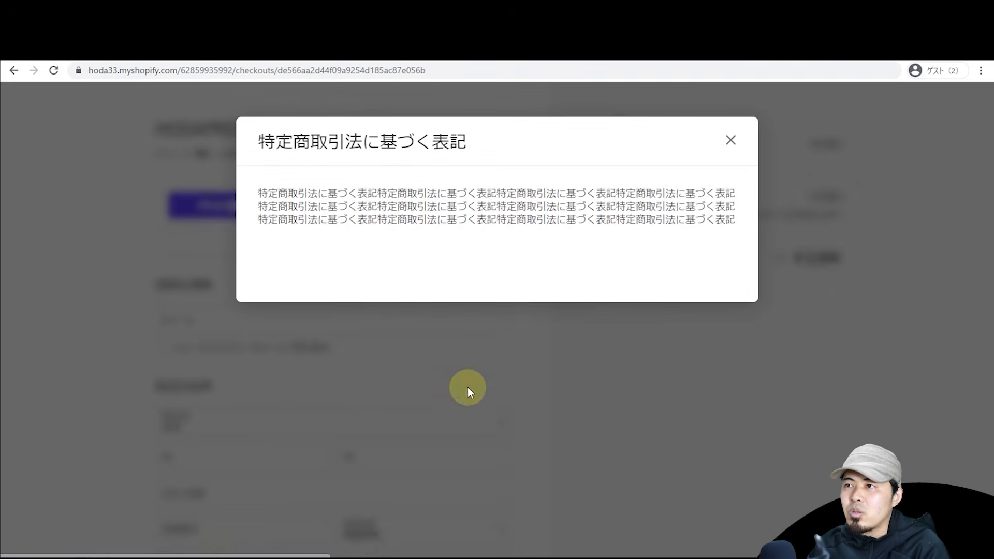
left_click(825, 368)
left_click(277, 550)
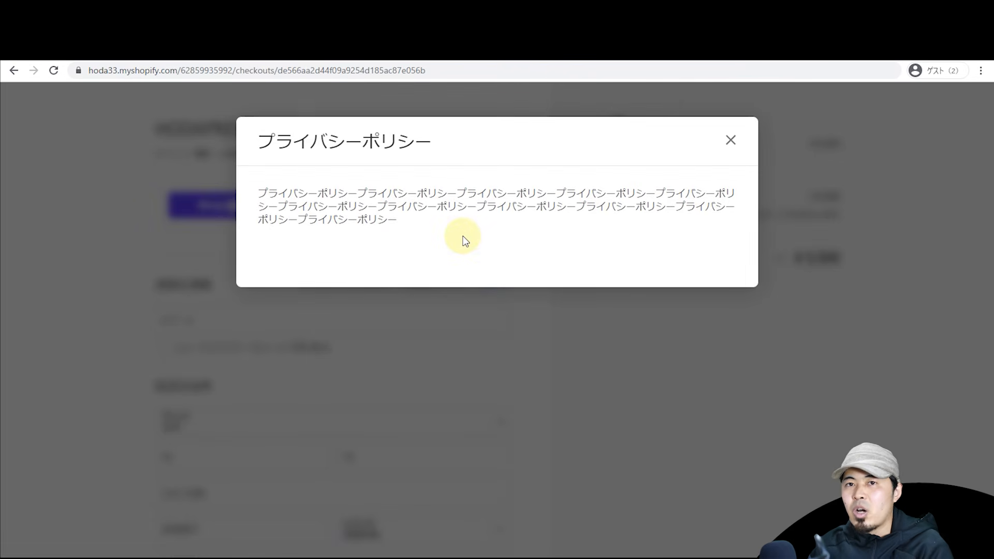
left_click(608, 384)
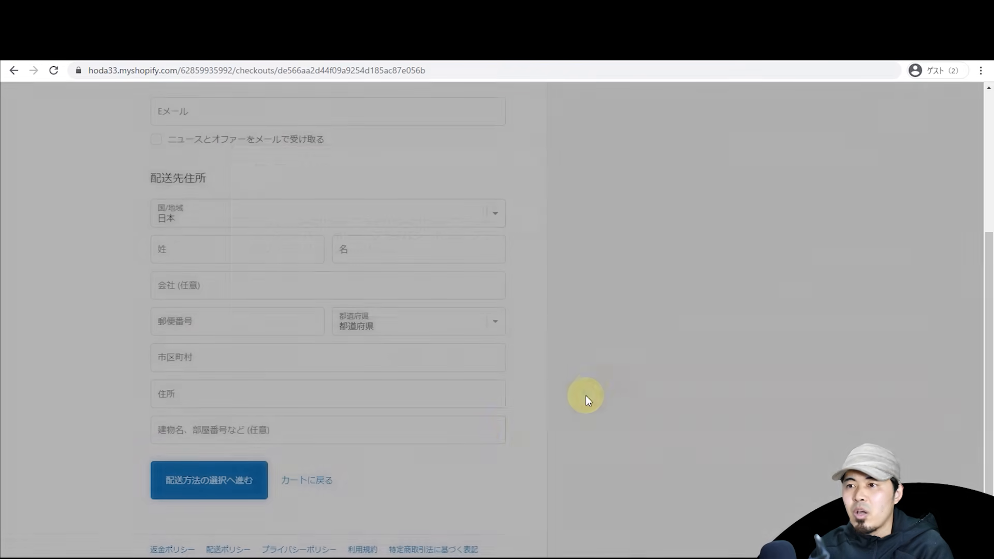
left_click(363, 550)
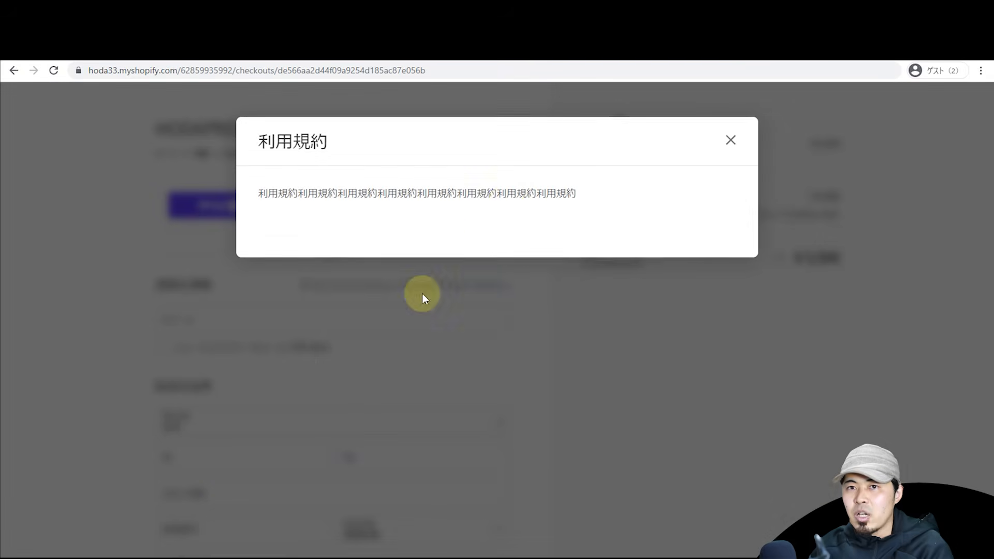
left_click(697, 308)
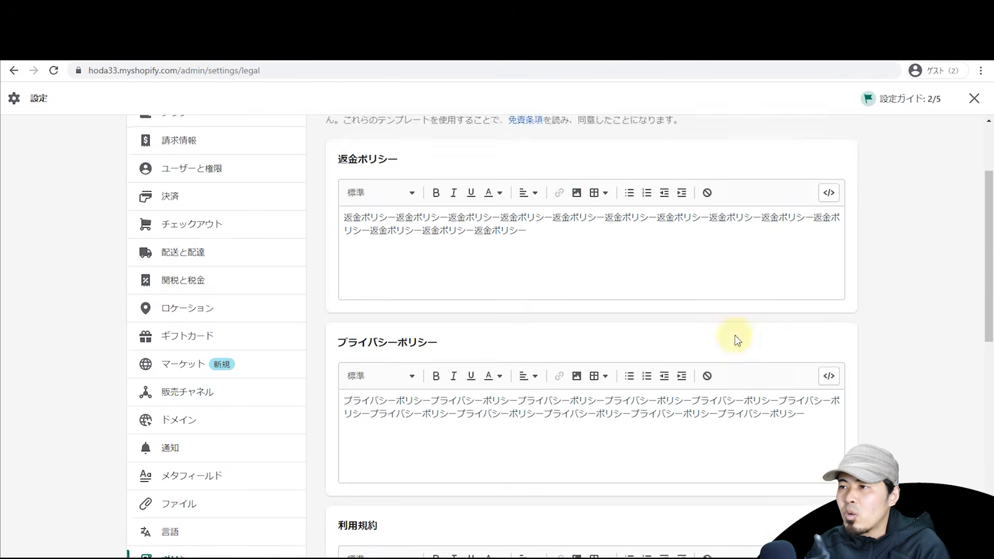
scroll(734, 334, "down", 1)
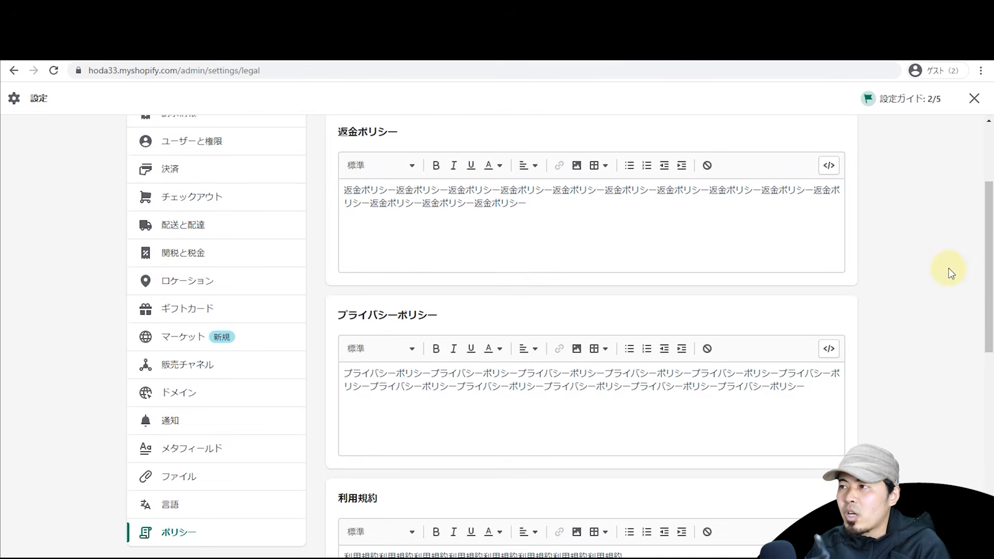
Step: Scroll through the Policies settings page before moving to the 商品管理 products list
scroll(931, 362, "up", 2)
scroll(942, 409, "down", 8)
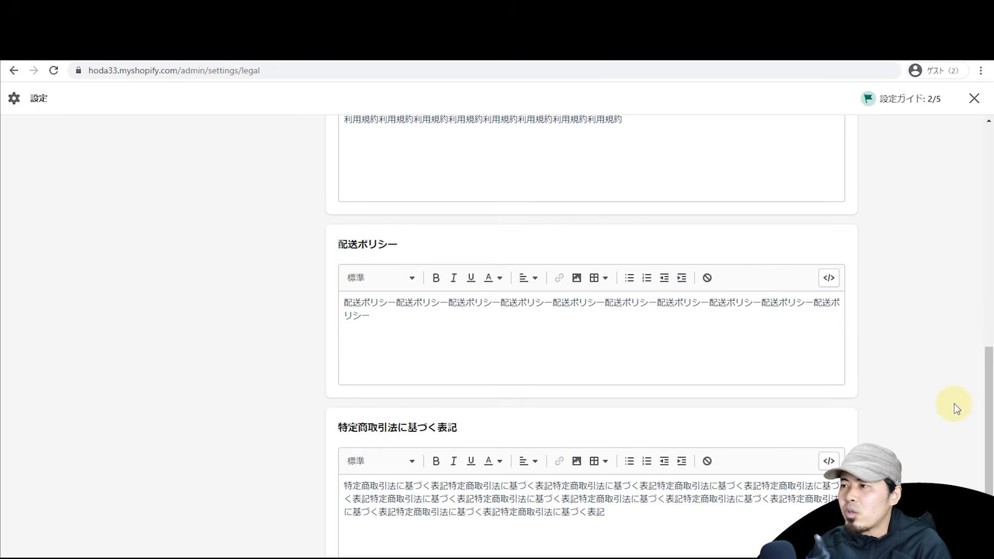
left_click_drag(986, 439, 987, 347)
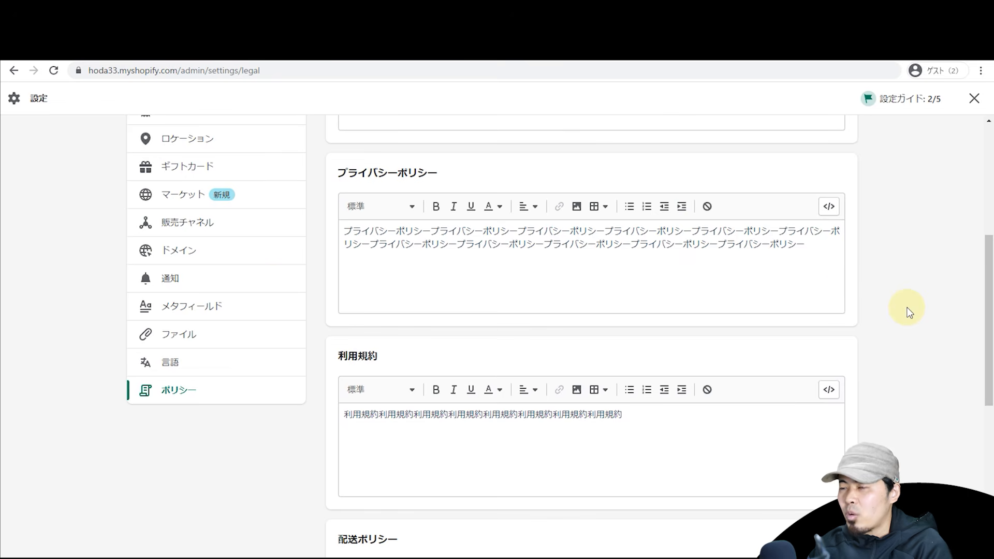
scroll(273, 284, "up", 6)
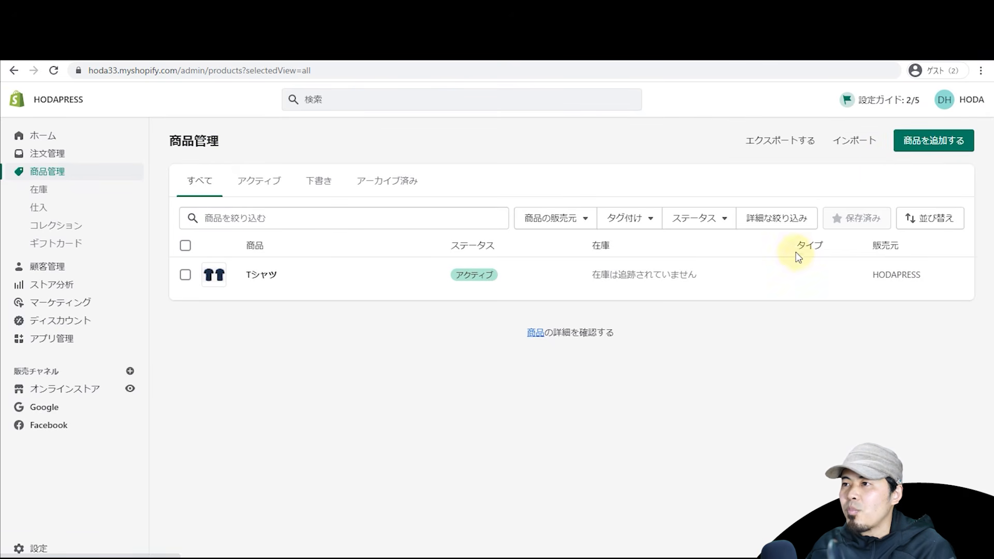
Step: Start a new product titled TシャツA
left_click(939, 144)
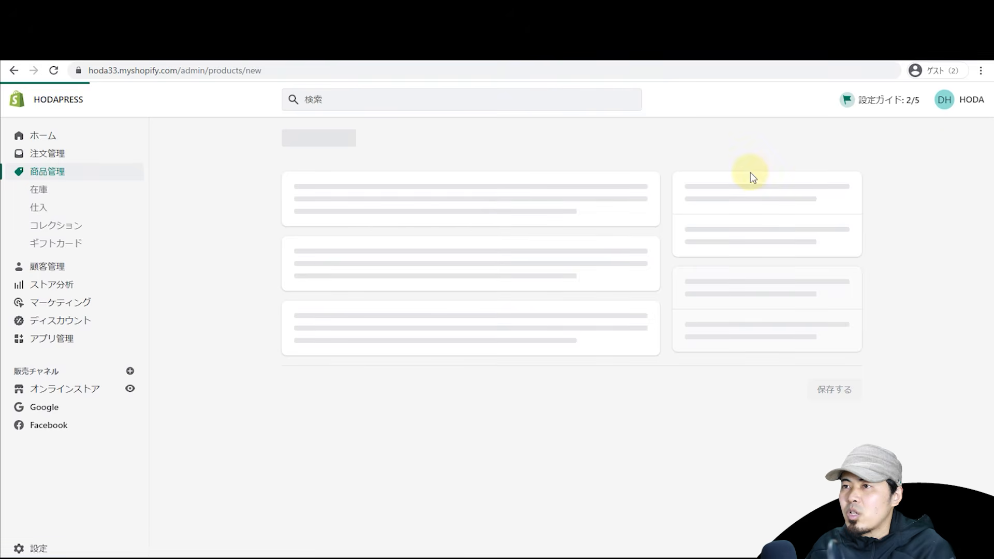
mouse_move(989, 164)
left_mouse_down()
mouse_move(992, 188)
mouse_move(993, 164)
left_mouse_up()
left_click(392, 212)
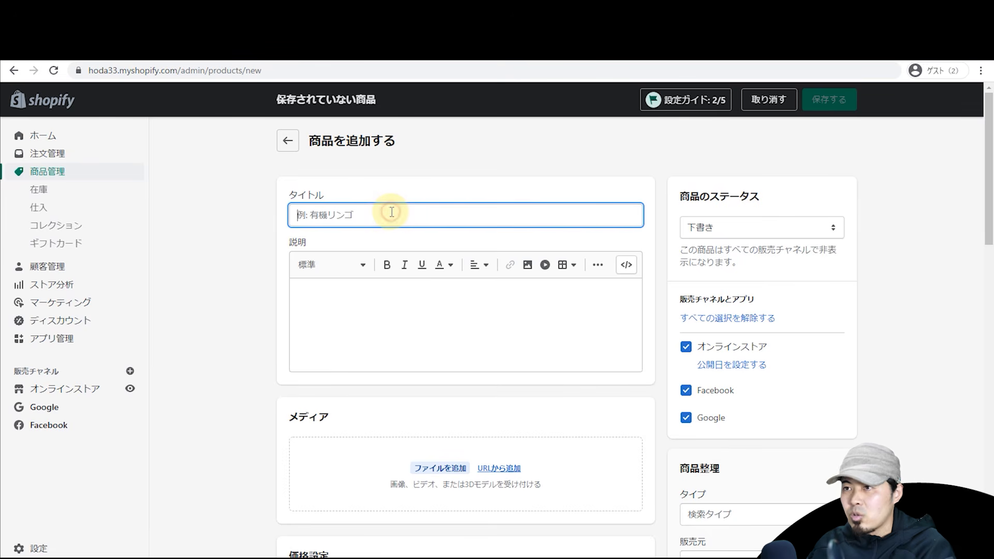
type("TシャツA")
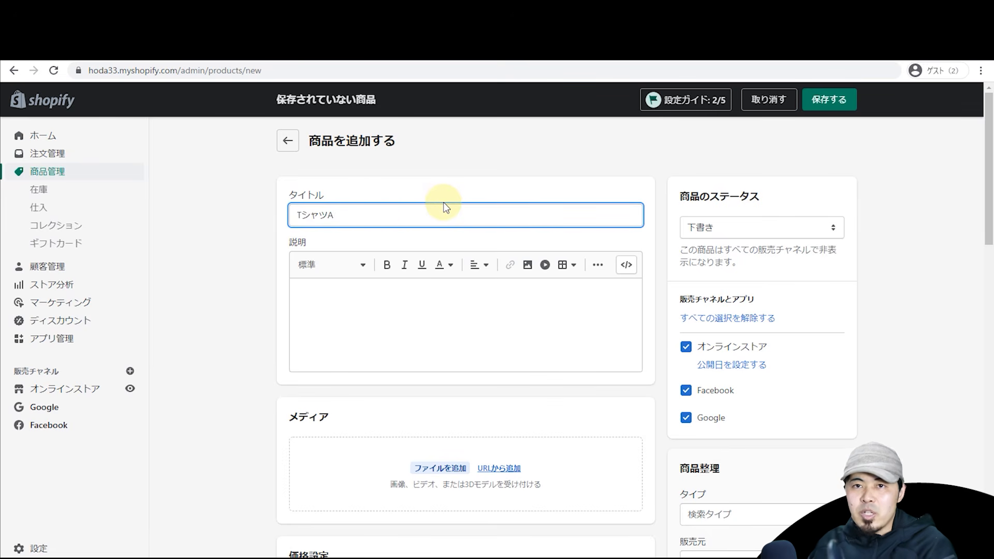
Step: Copy the TシャツA title and paste it into the product description
key("ctrl+a")
key("ctrl+c")
left_click(417, 300)
key("ctrl+v")
key("ctrl+v")
key("ctrl+v")
key("ctrl+v")
key("ctrl+v")
key("ctrl+v")
key("ctrl+v")
key("ctrl+v")
key("ctrl+v")
key("ctrl+v")
key("ctrl+v")
key("ctrl+v")
key("ctrl+v")
key("ctrl+v")
key("ctrl+v")
key("ctrl+v")
key("ctrl+v")
key("ctrl+v")
key("ctrl+v")
key("ctrl+v")
key("ctrl+v")
left_click(269, 258)
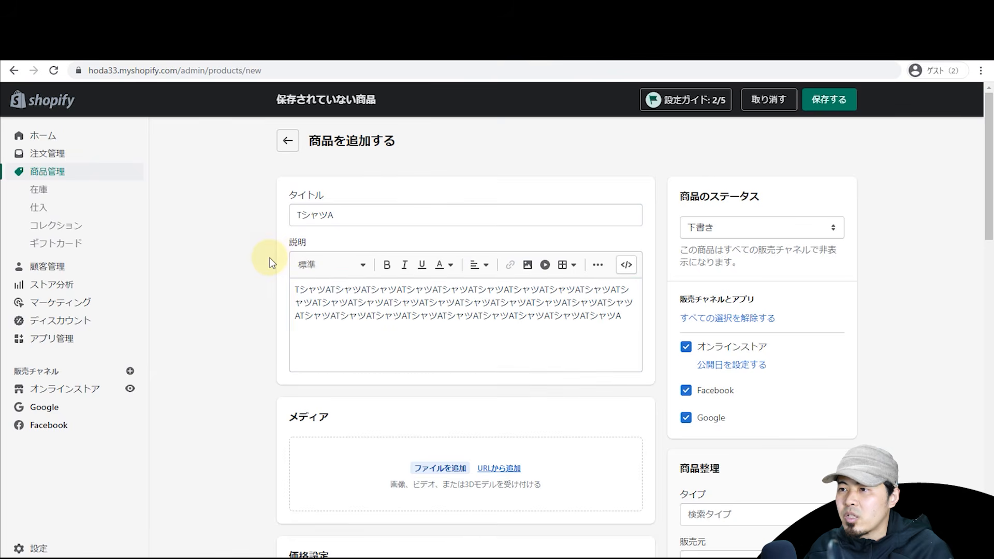
scroll(270, 256, "down", 2)
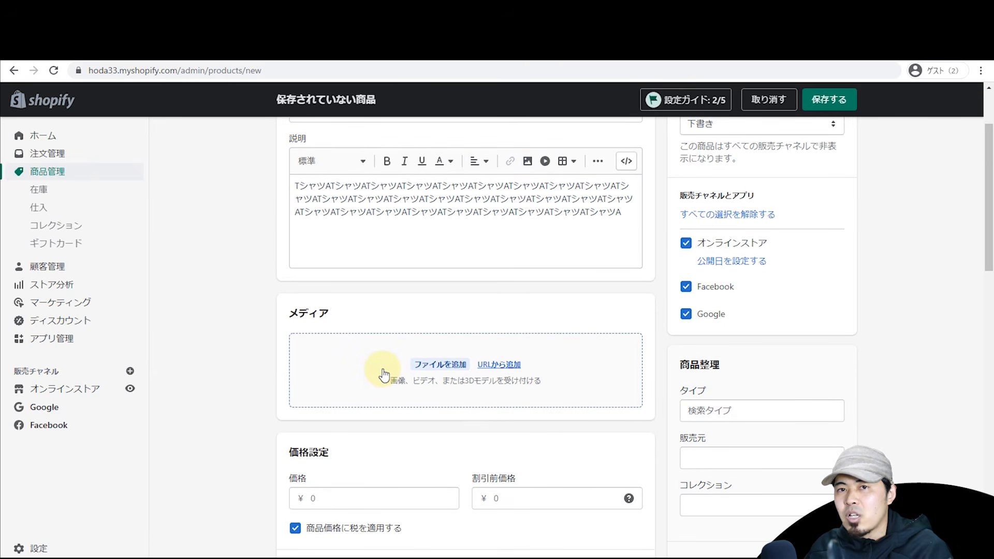
scroll(366, 395, "up", 2)
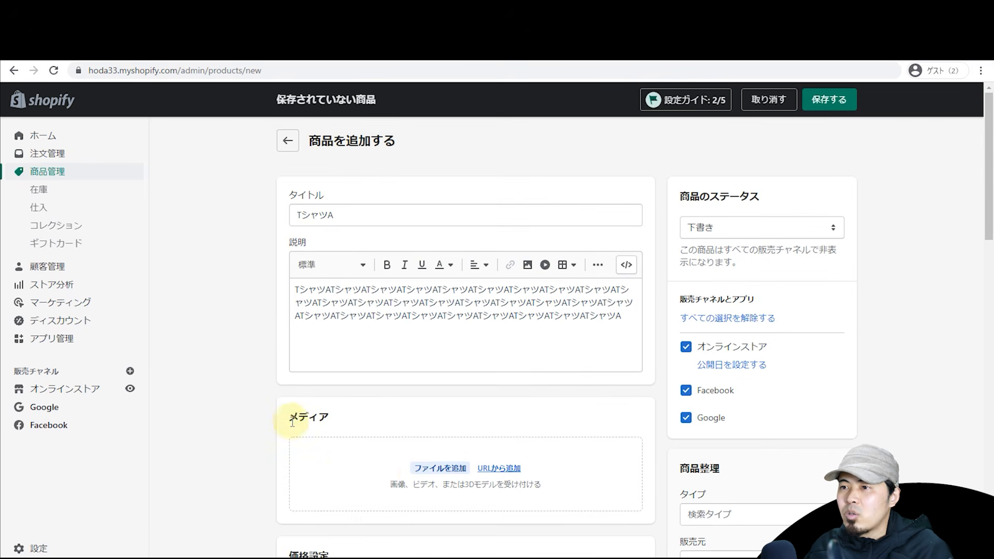
scroll(388, 388, "down", 3)
scroll(392, 355, "up", 4)
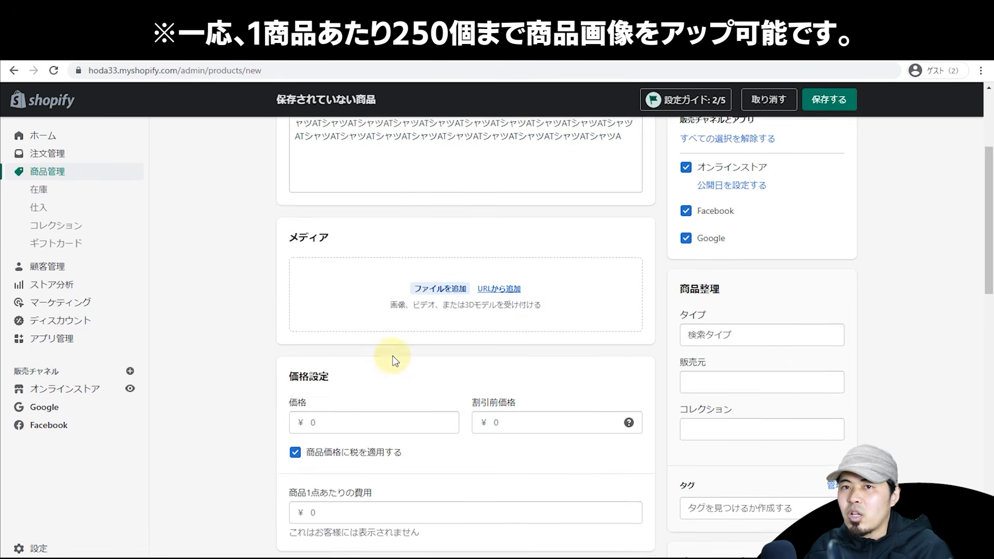
scroll(395, 358, "down", 1)
scroll(395, 359, "down", 1)
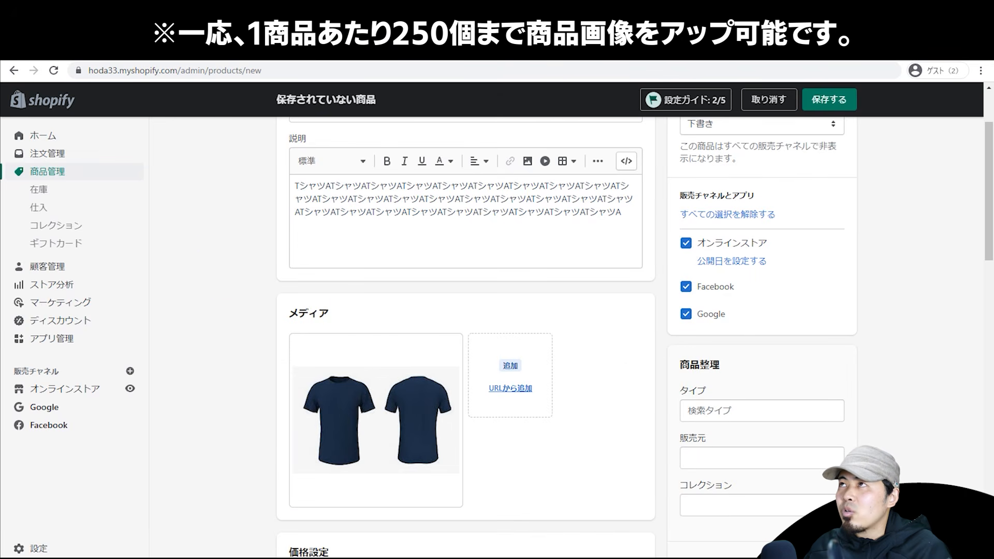
Step: Upload the T-shirt photos to media and drag the white sunset-print shirt into first place
left_click_drag(471, 356, 501, 383)
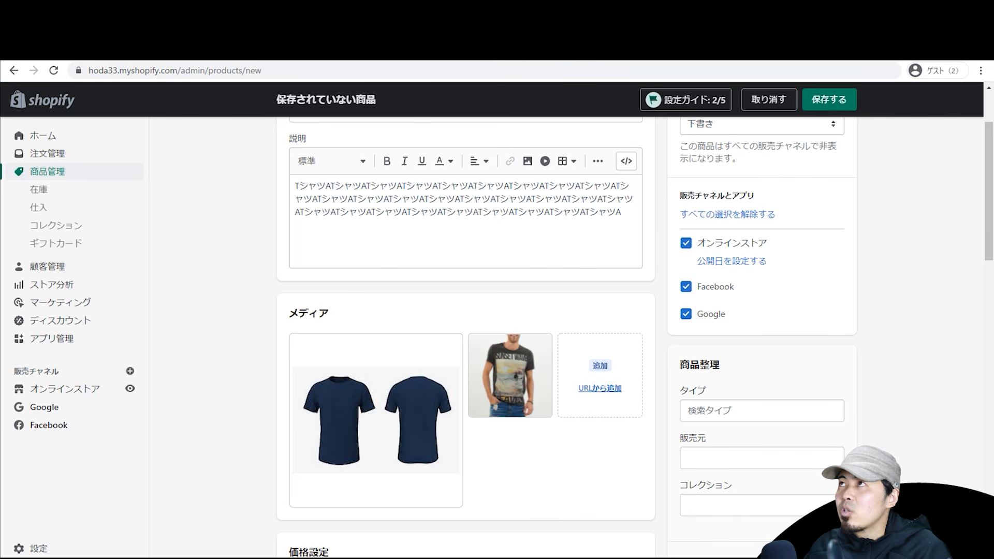
left_click_drag(607, 272, 573, 395)
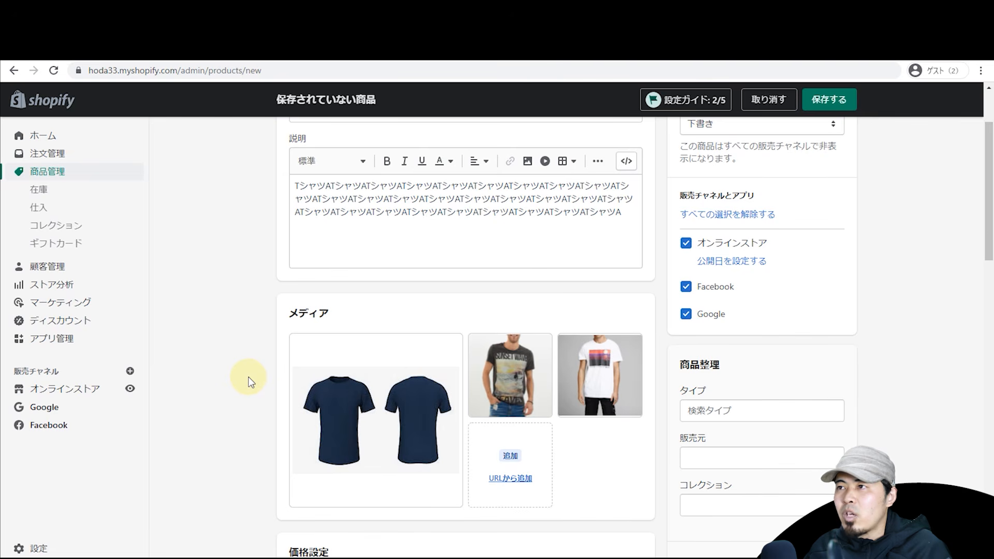
left_click_drag(504, 378, 407, 401)
mouse_move(577, 379)
left_mouse_down()
mouse_move(339, 423)
mouse_move(518, 403)
mouse_move(590, 375)
left_mouse_up()
left_click_drag(511, 366, 340, 426)
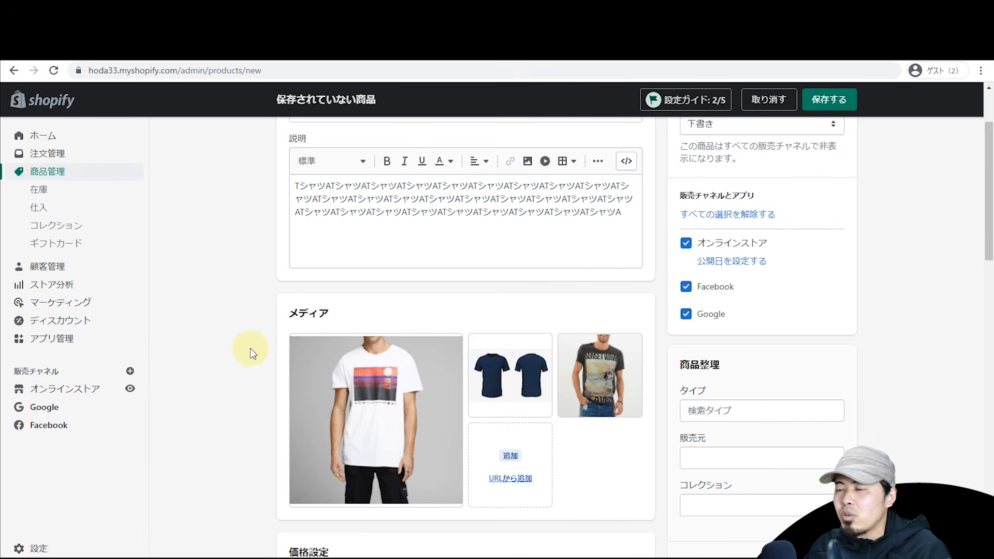
Step: Select the media tiles and deselect them again, leaving all three photos unselected
left_click(480, 345)
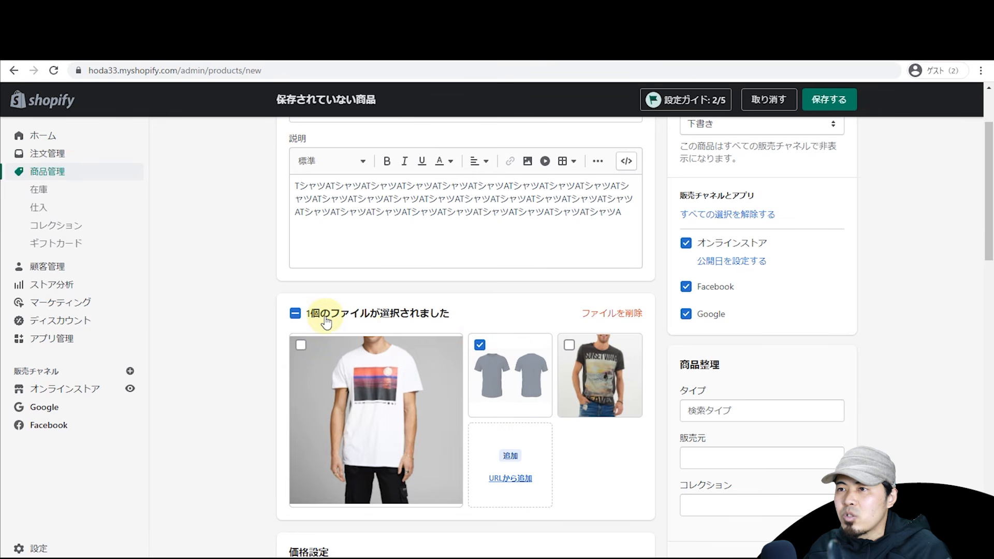
left_click(295, 314)
left_click(294, 313)
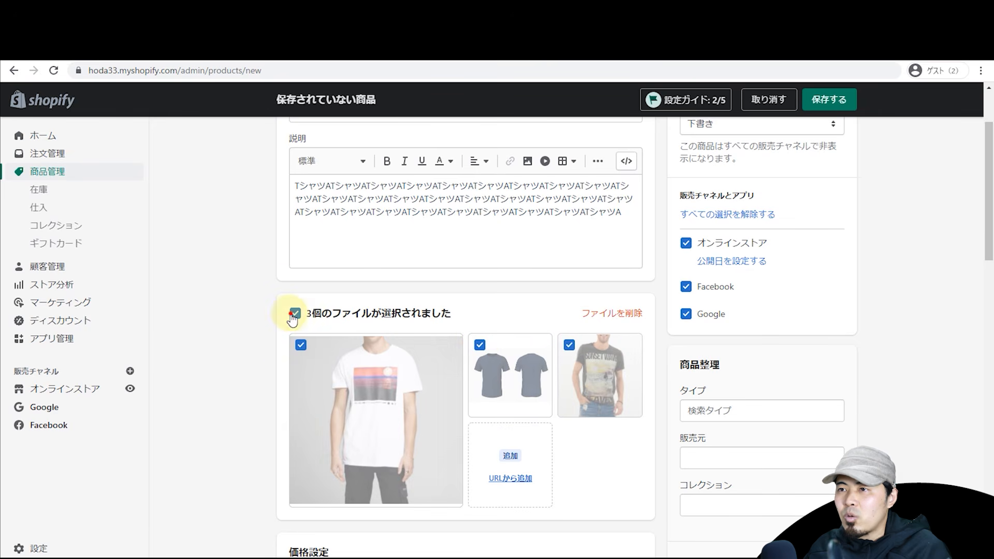
scroll(240, 284, "down", 2)
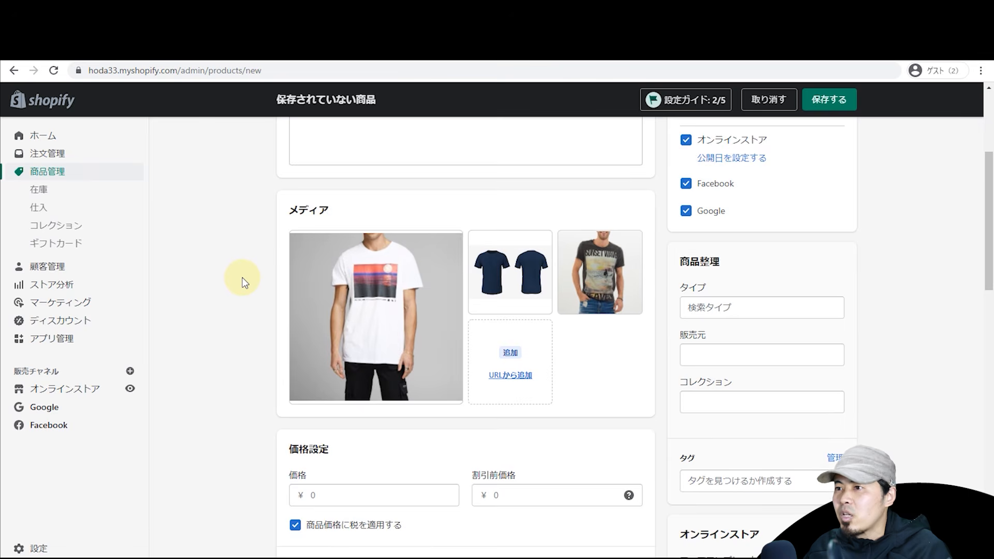
Step: Set price ¥5,500 and compare-at price ¥6,000, then save TシャツA as a draft
scroll(246, 282, "down", 2)
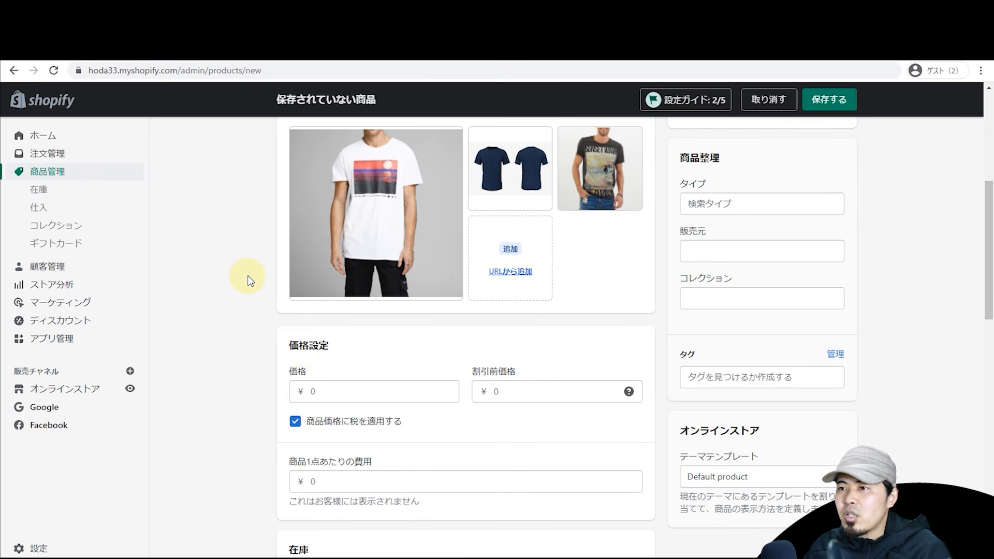
left_click(343, 388)
type("5500")
left_click(367, 355)
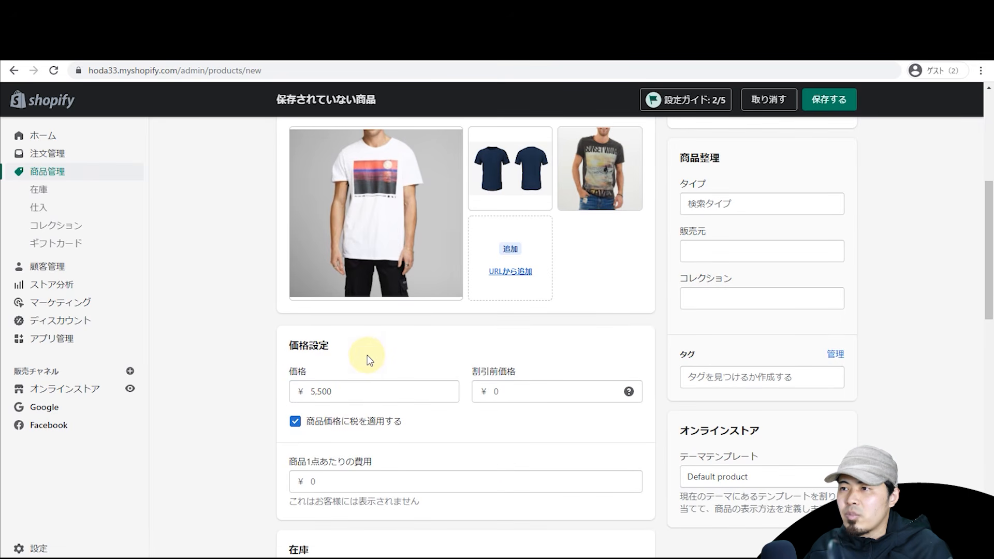
scroll(367, 355, "down", 2)
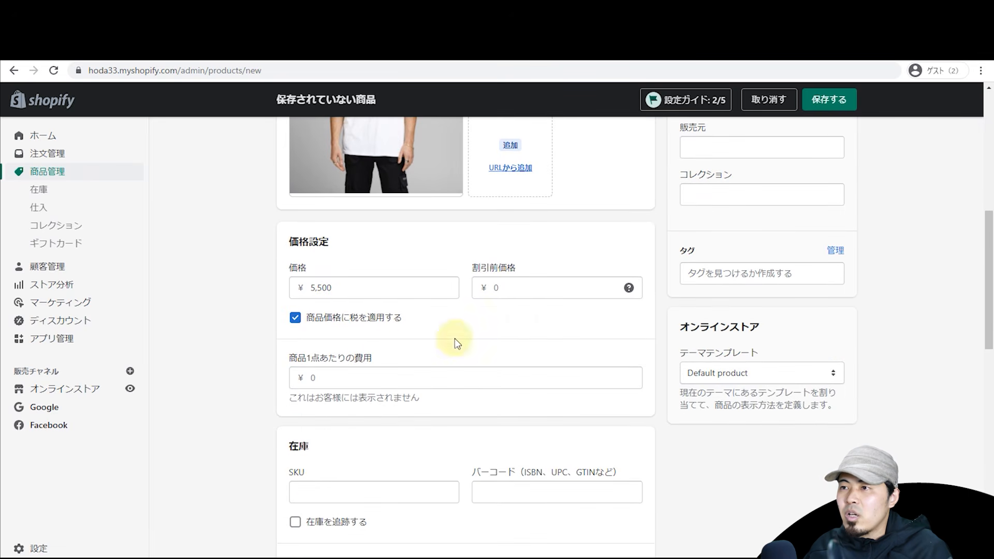
left_click(494, 290)
type("6000")
left_click(521, 240)
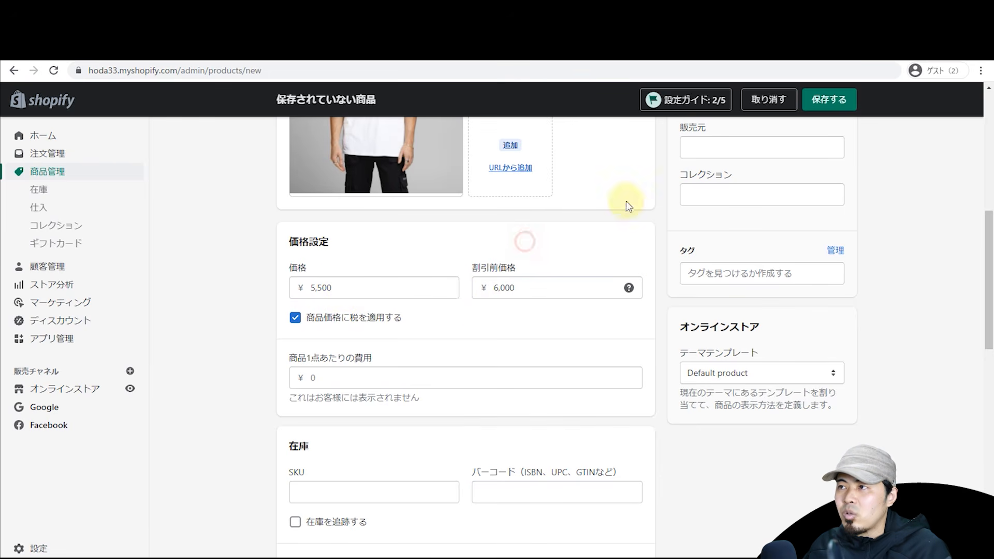
left_click(830, 100)
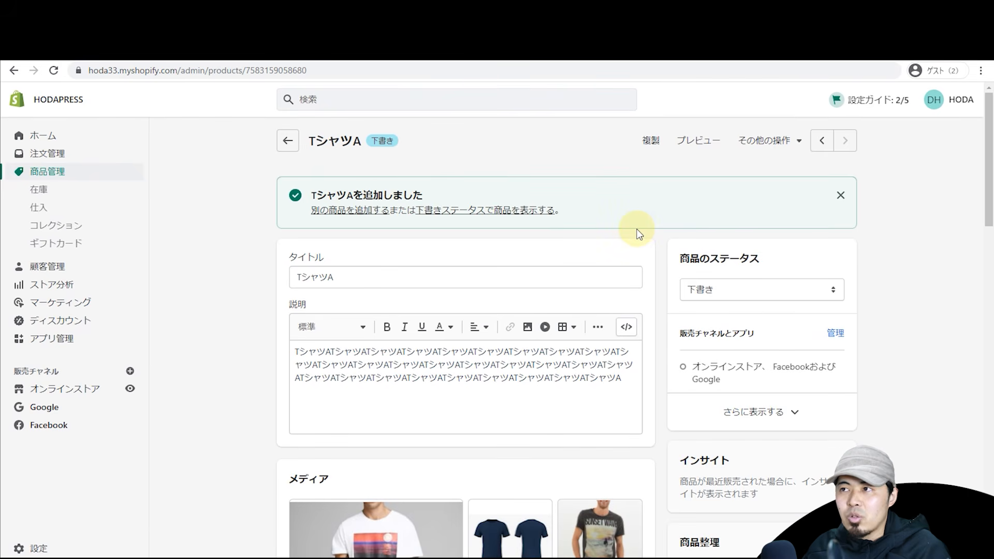
Step: Preview TシャツA on the storefront, confirm the ¥5,500 sale price against ¥6,000, and return to admin
scroll(388, 137, "down", 1)
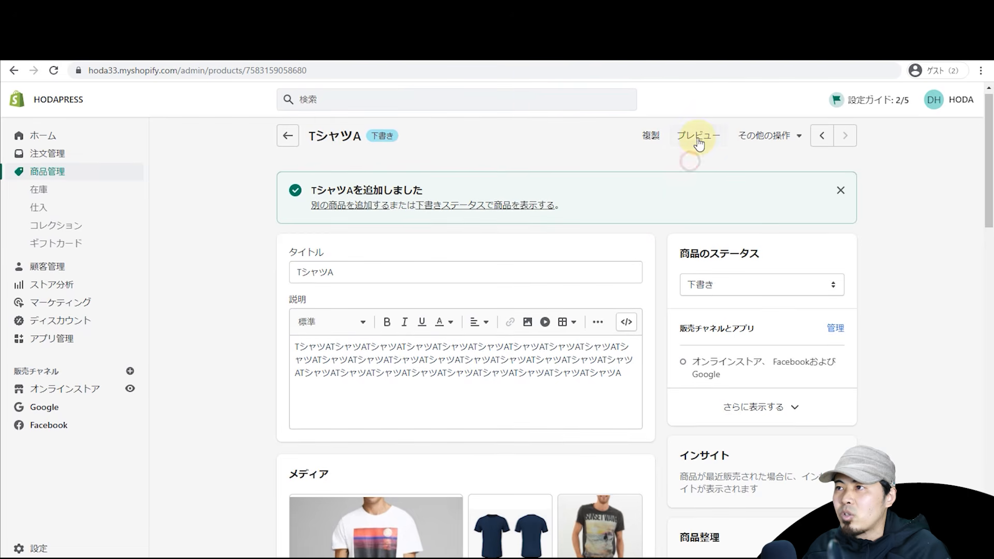
left_click(686, 148)
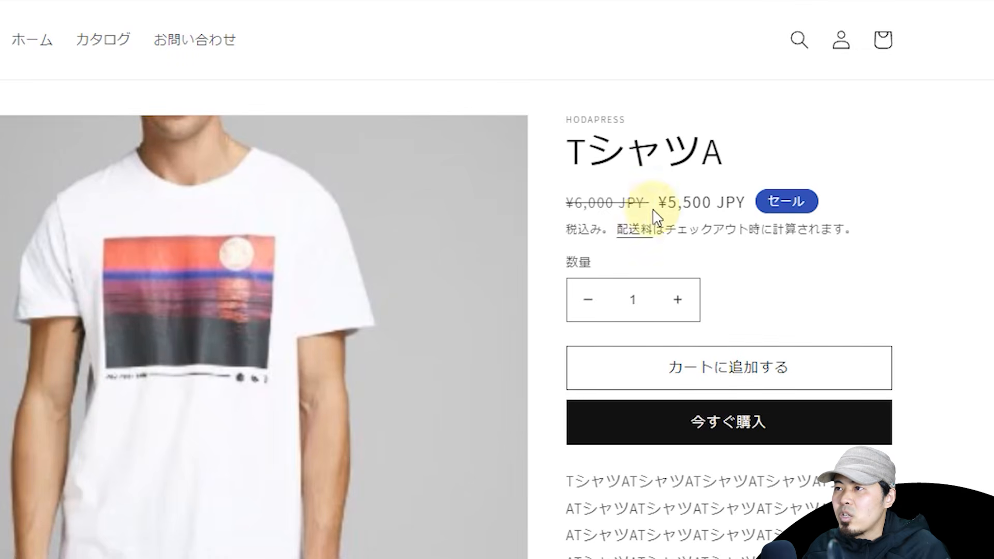
left_click_drag(665, 196, 754, 211)
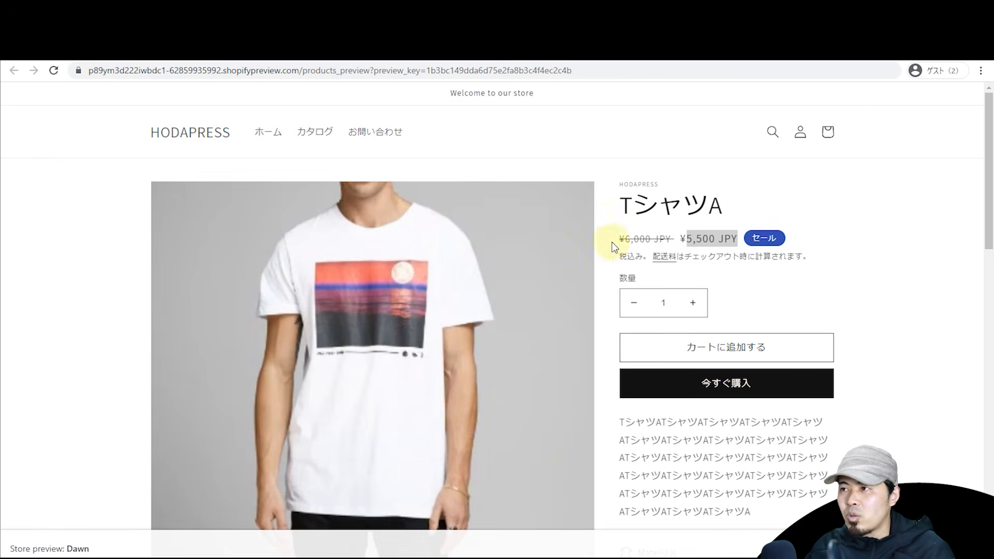
left_click(168, 49)
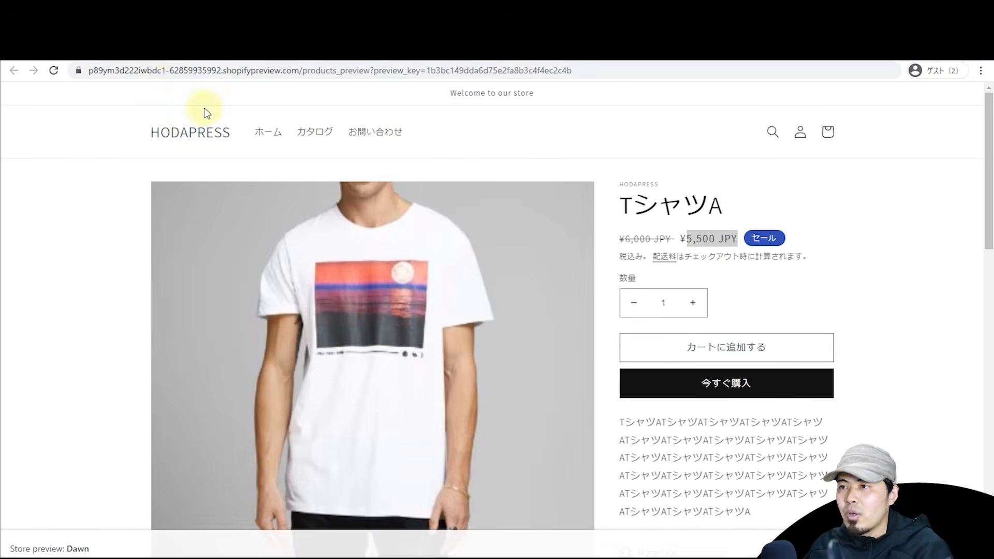
scroll(246, 259, "down", 8)
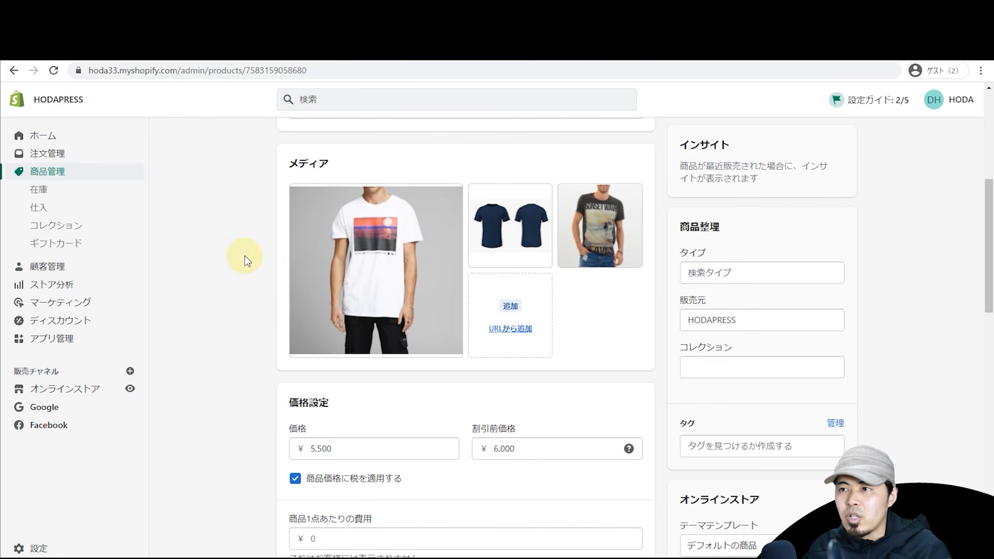
Step: Enter a cost per item of ¥1,200 for TシャツA
scroll(246, 260, "down", 2)
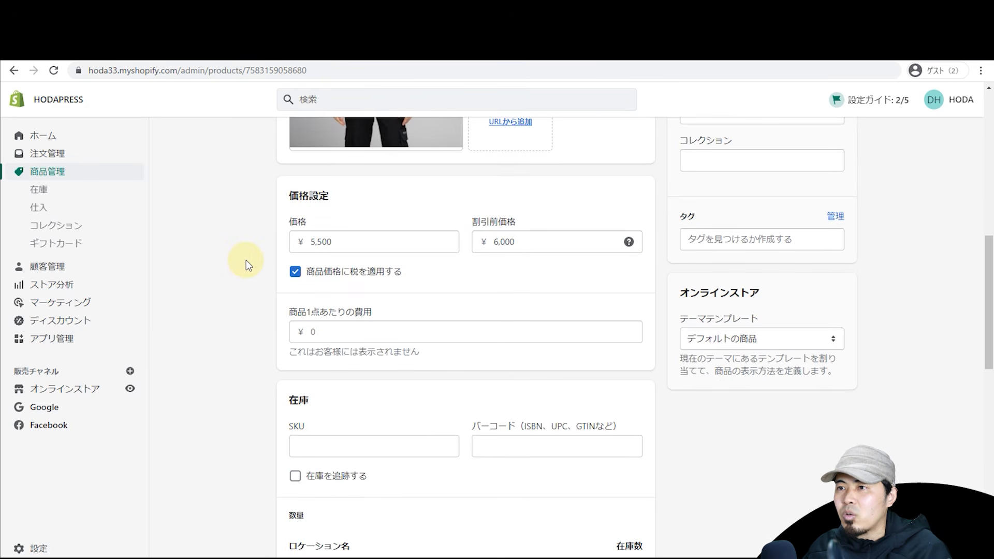
left_click(340, 336)
type("1200")
left_click(254, 323)
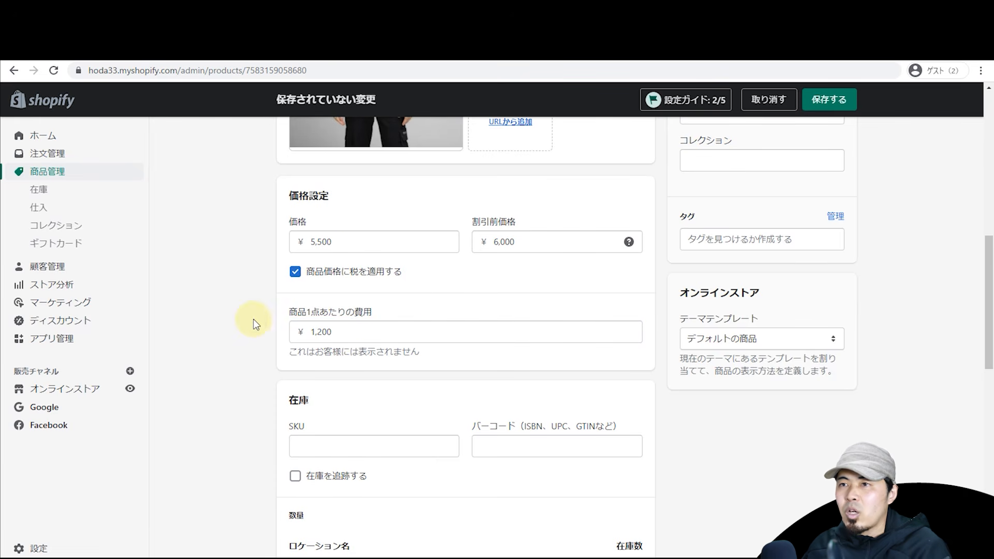
Step: Replace the SKU value with tshirt123
scroll(247, 301, "down", 2)
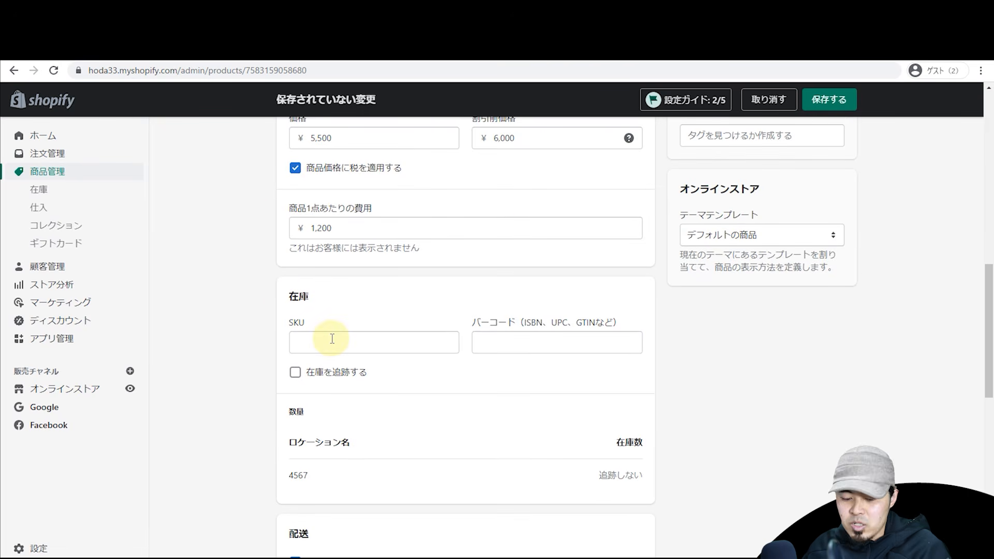
left_click(333, 339)
type("12")
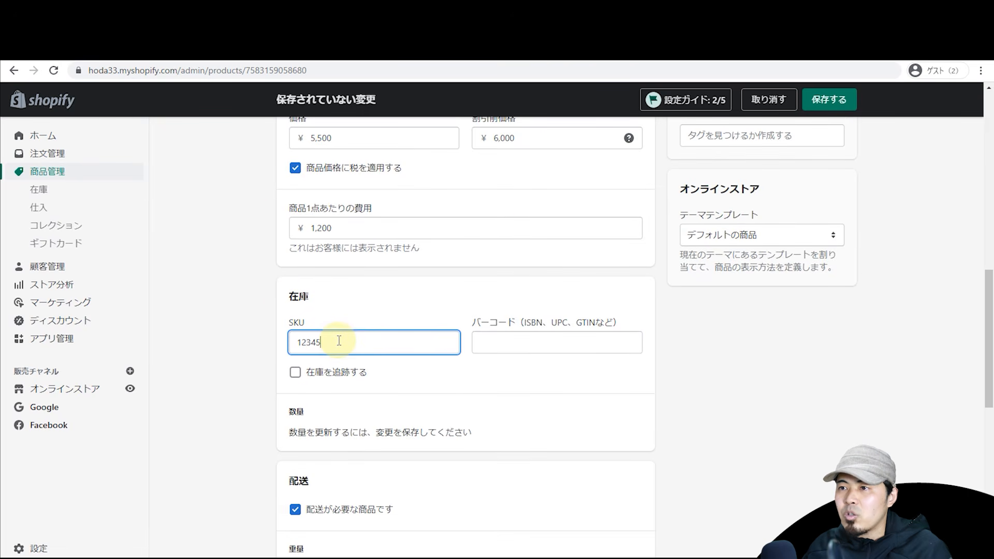
type("345")
double_click(341, 341)
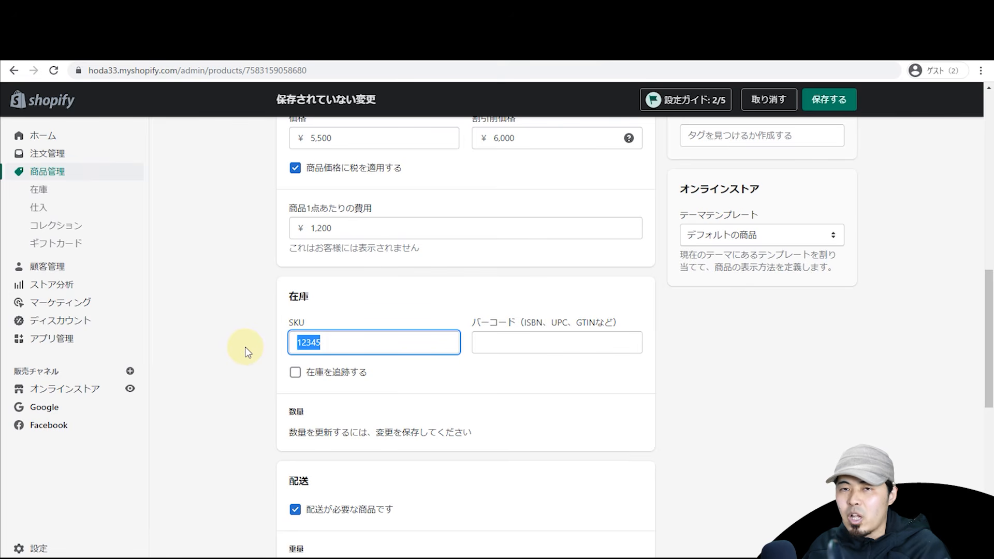
type("tshirt")
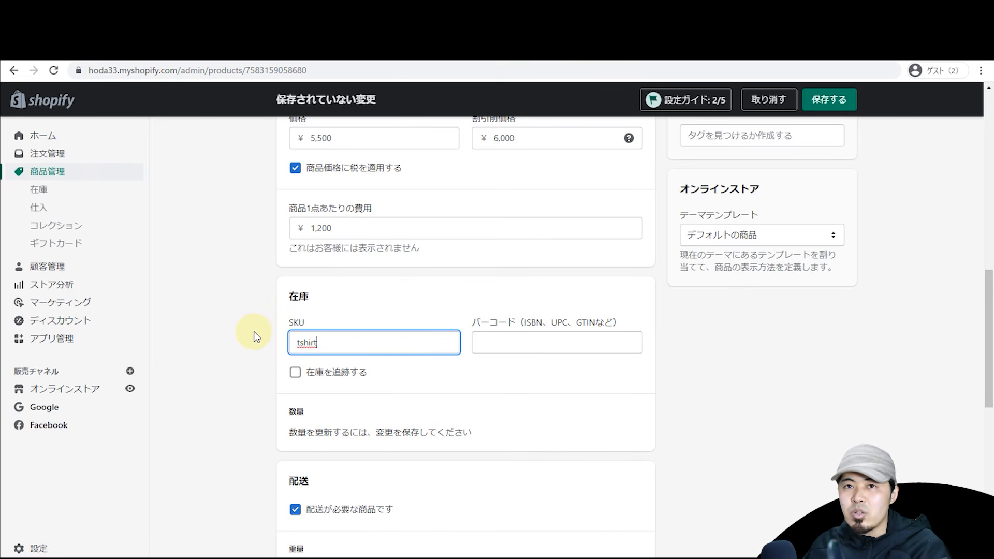
left_click(274, 357)
Step: Toggle inventory tracking and out-of-stock selling on, then back off, leaving quantity untracked
scroll(261, 304, "down", 2)
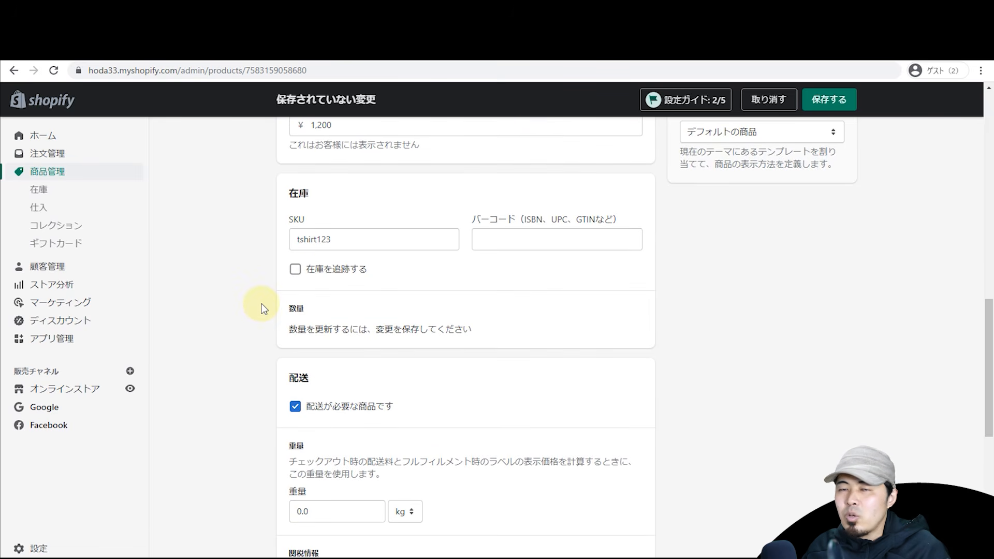
left_click(336, 268)
left_click(341, 291)
left_click(337, 290)
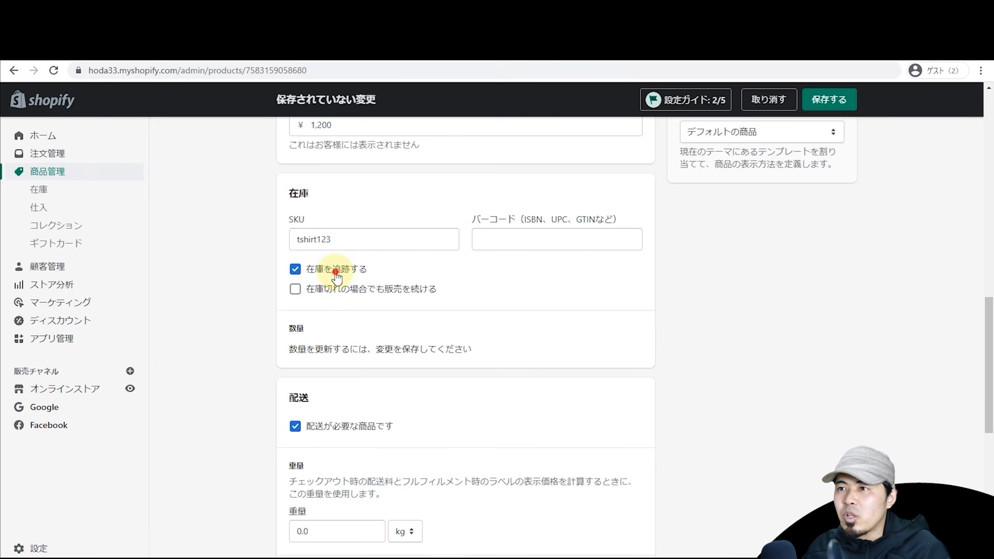
left_click(336, 271)
scroll(278, 264, "up", 4)
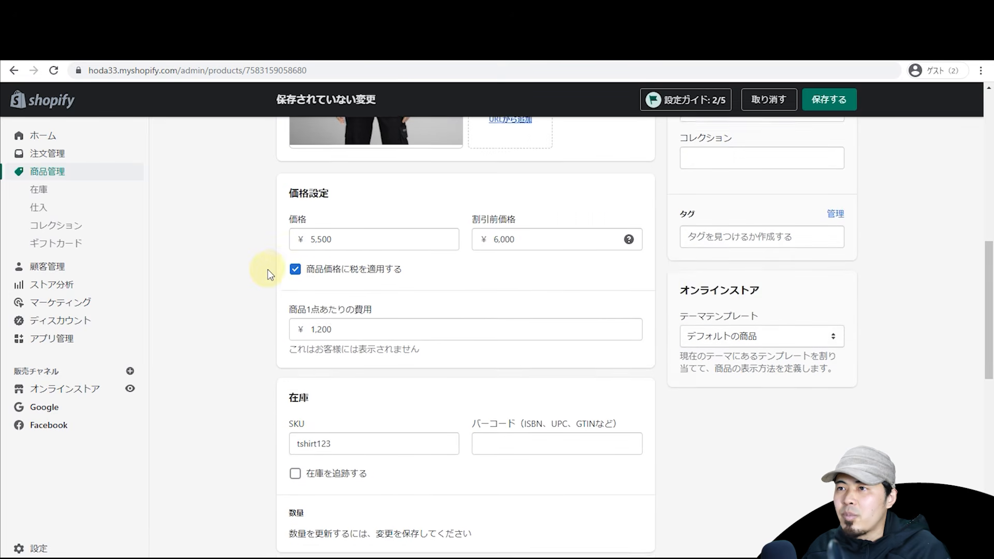
scroll(260, 274, "up", 6)
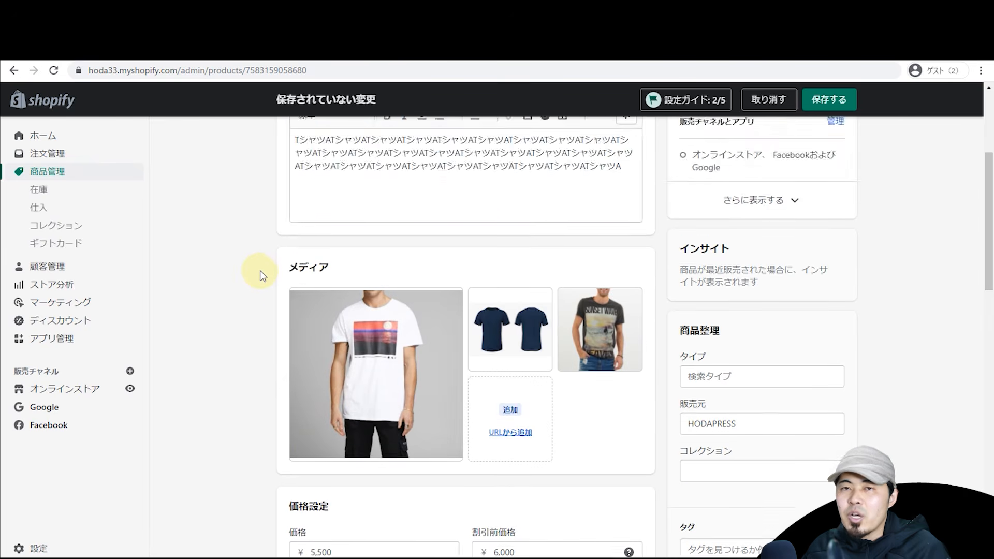
scroll(261, 273, "down", 5)
scroll(262, 273, "down", 1)
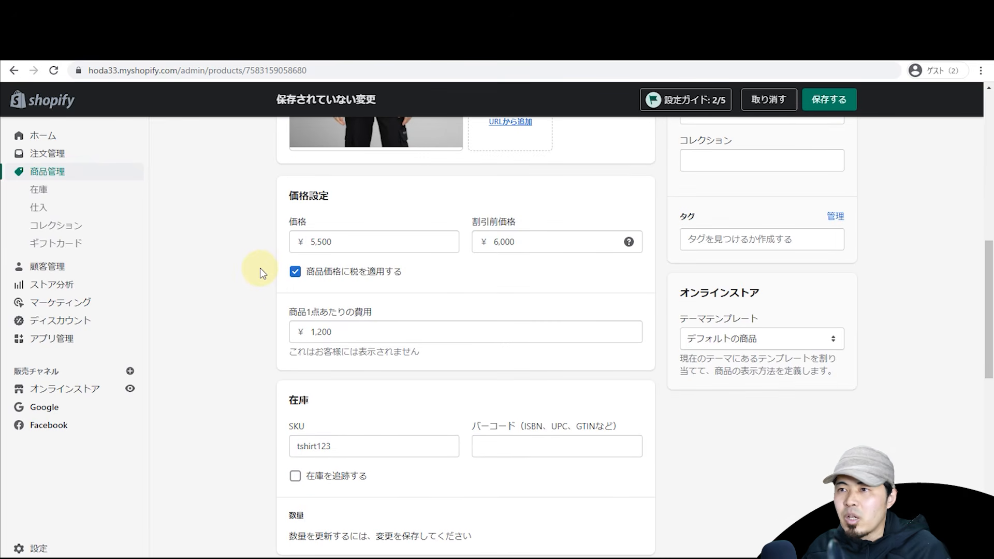
scroll(260, 272, "down", 4)
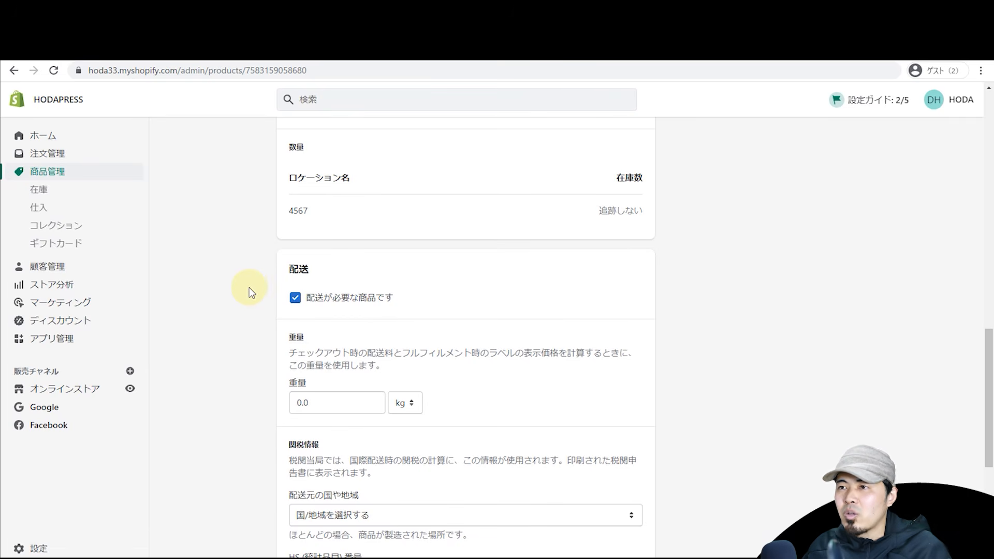
scroll(249, 287, "down", 2)
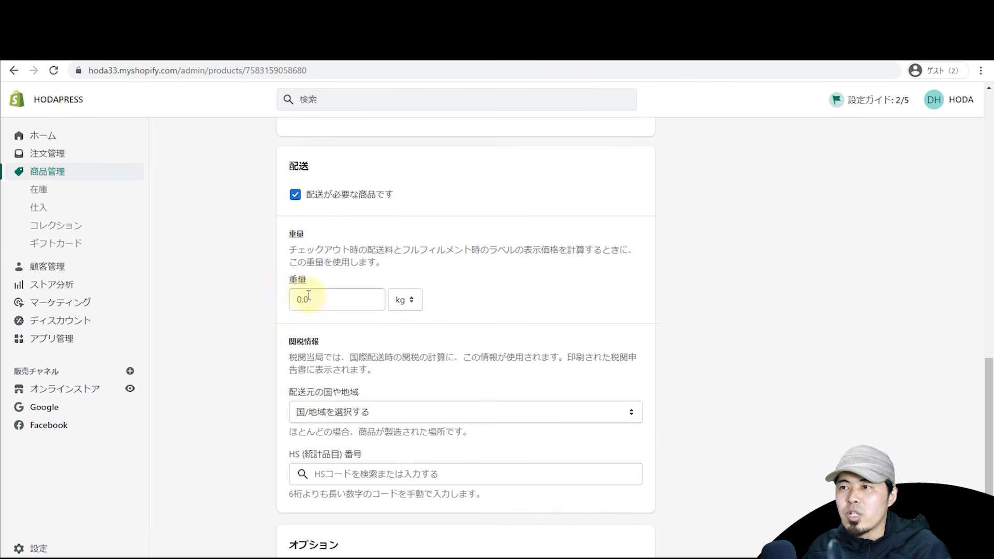
left_click(405, 299)
left_click(355, 300)
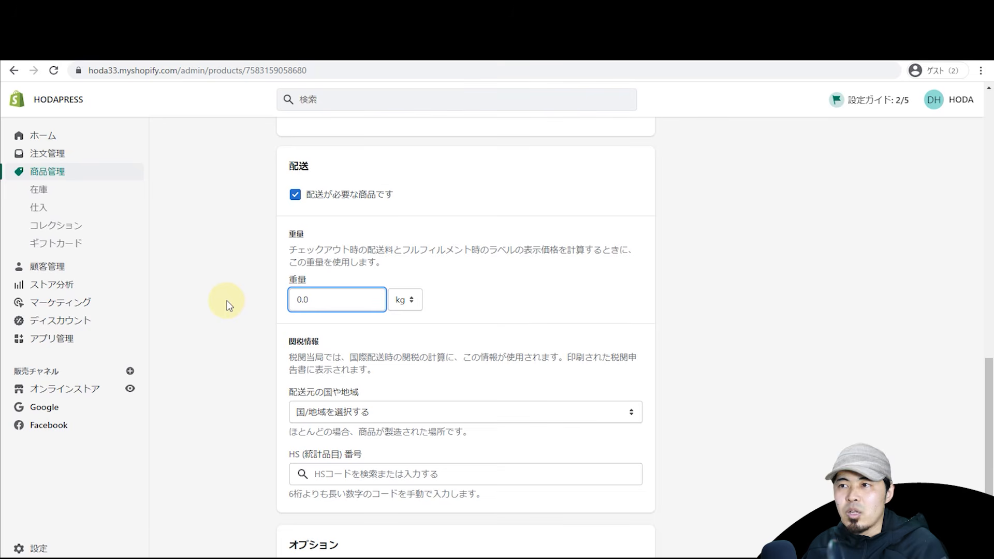
left_click(295, 196)
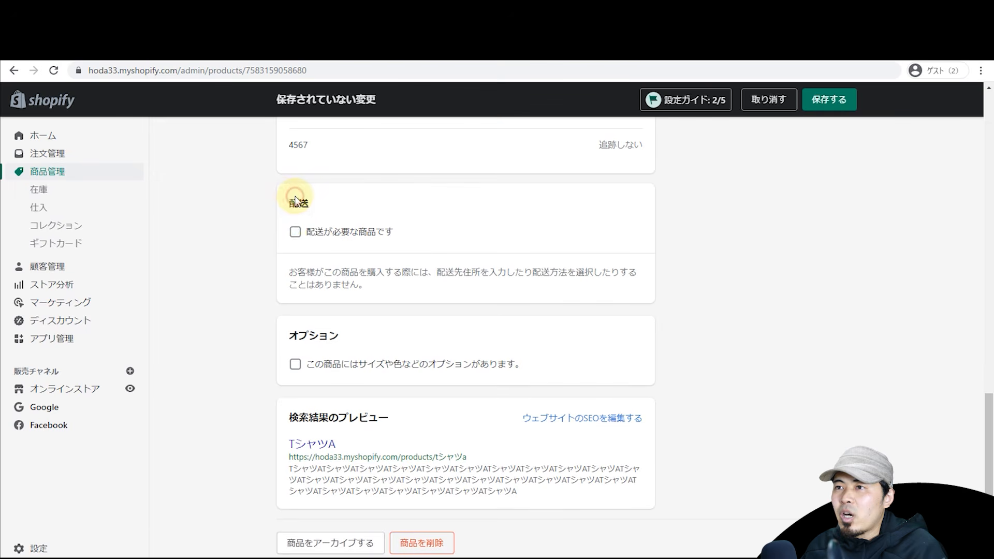
left_click(295, 233)
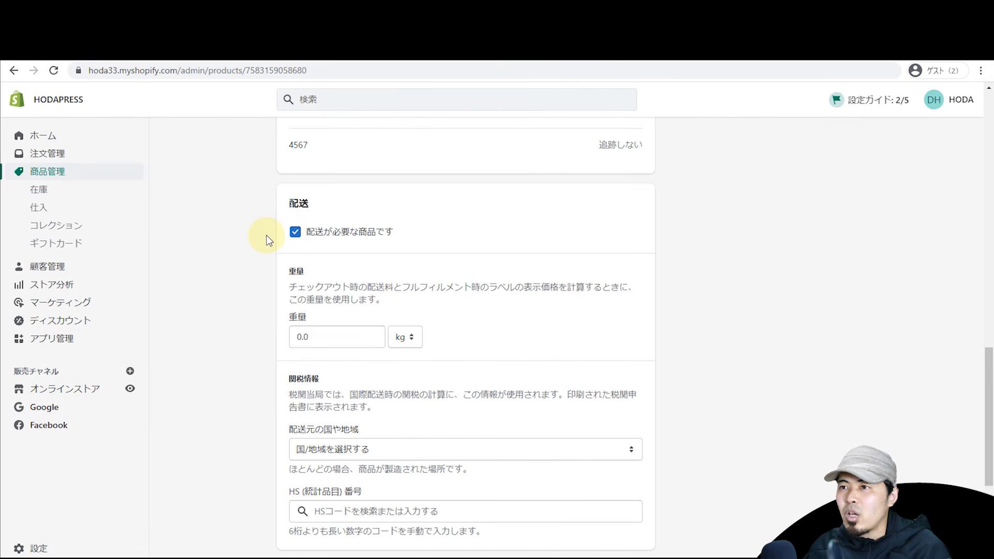
scroll(267, 254, "down", 2)
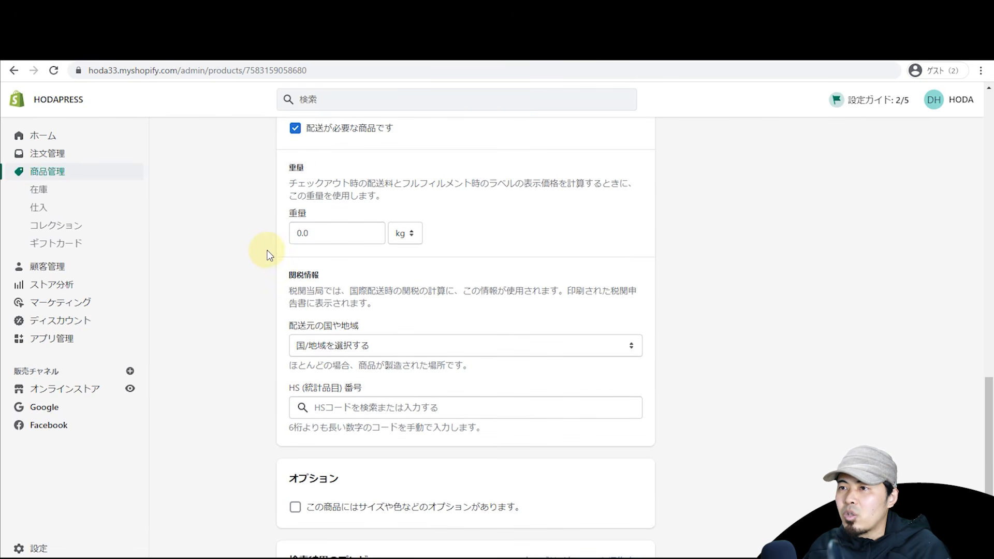
scroll(262, 254, "down", 2)
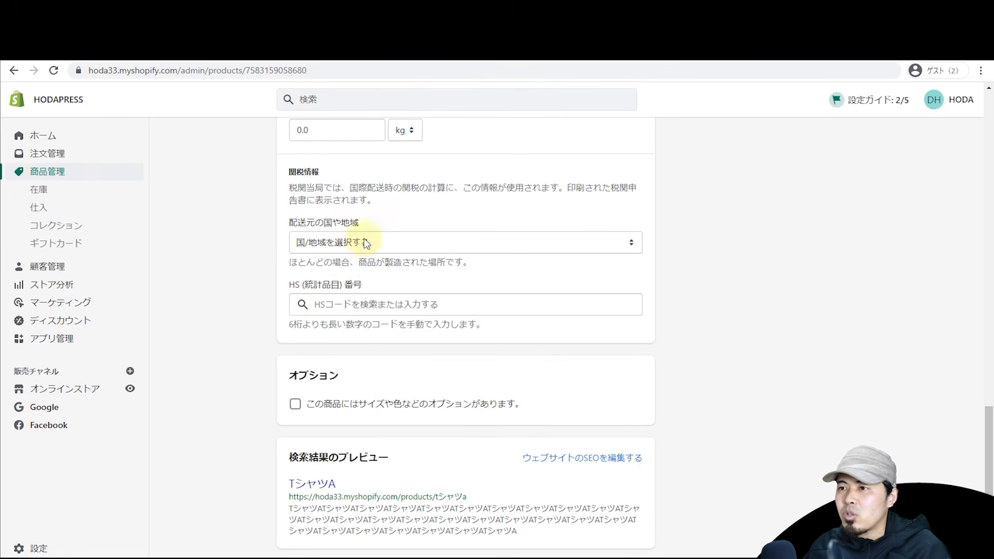
Step: Enable product options and add a 色 option with RED, BLUE and BLACK
scroll(275, 253, "down", 1)
left_click(294, 362)
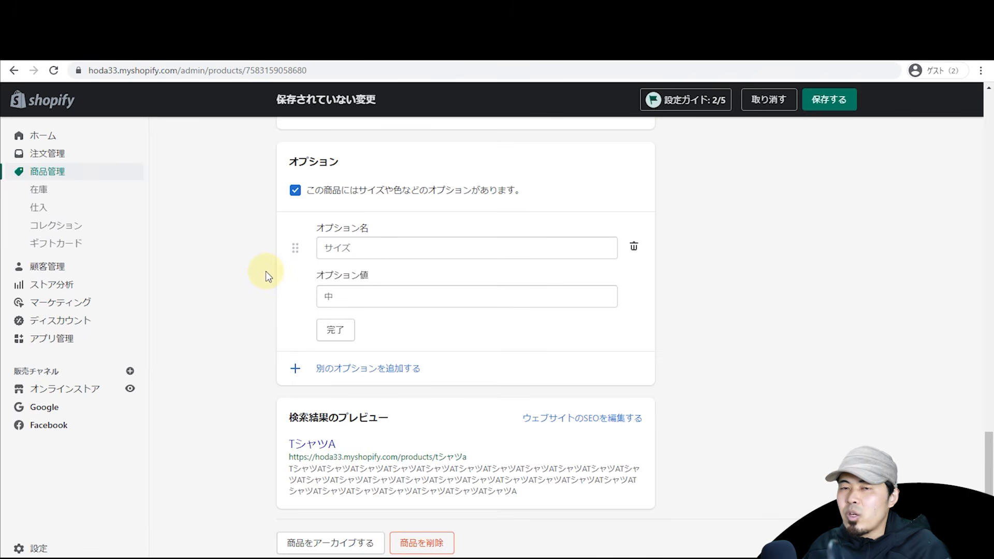
left_click_drag(987, 463, 949, 495)
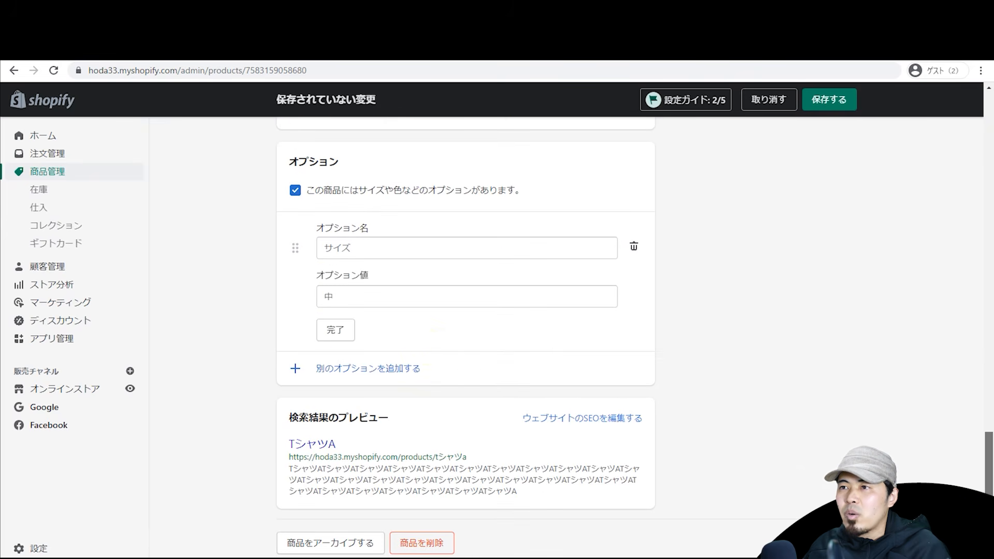
left_click(397, 248)
left_click(377, 308)
left_click(381, 291)
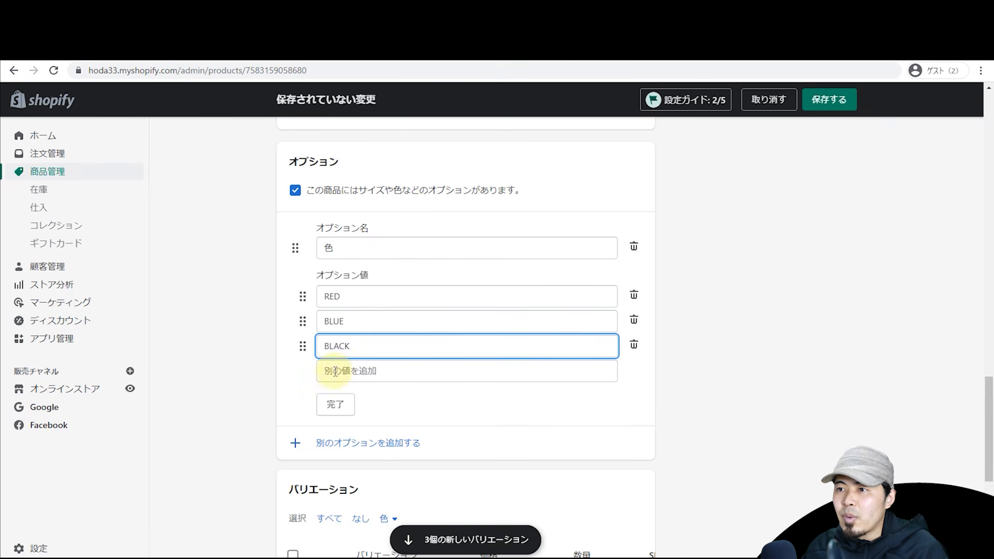
left_click(343, 406)
Step: Add a サイズ option with S, M and L, producing nine ¥5,500 variants
left_click(323, 295)
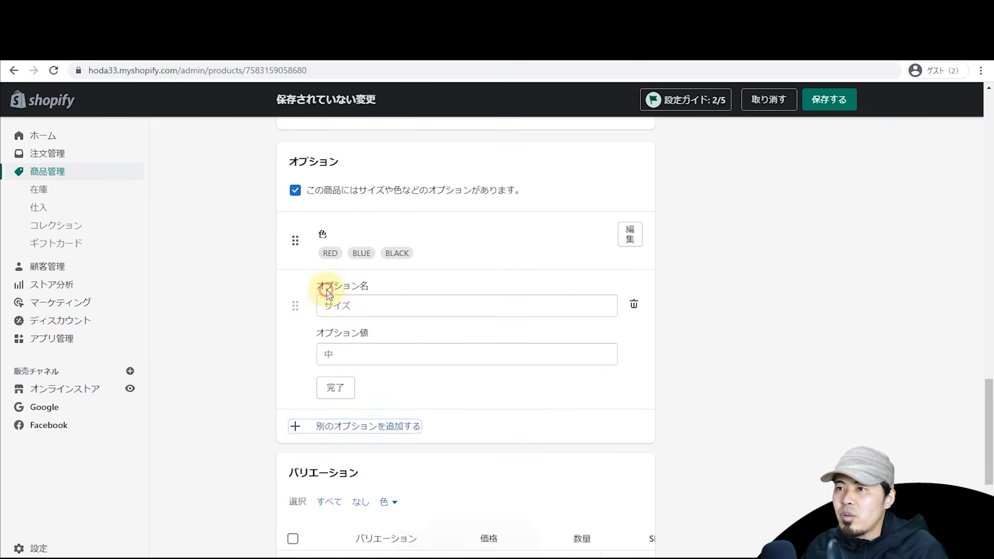
left_click(367, 307)
left_click(365, 335)
left_click(367, 354)
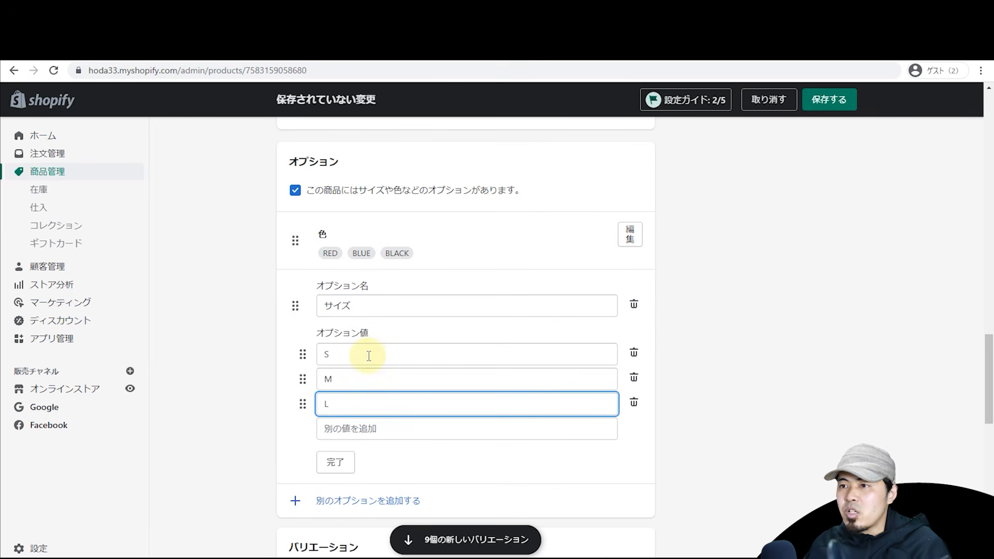
left_click(328, 473)
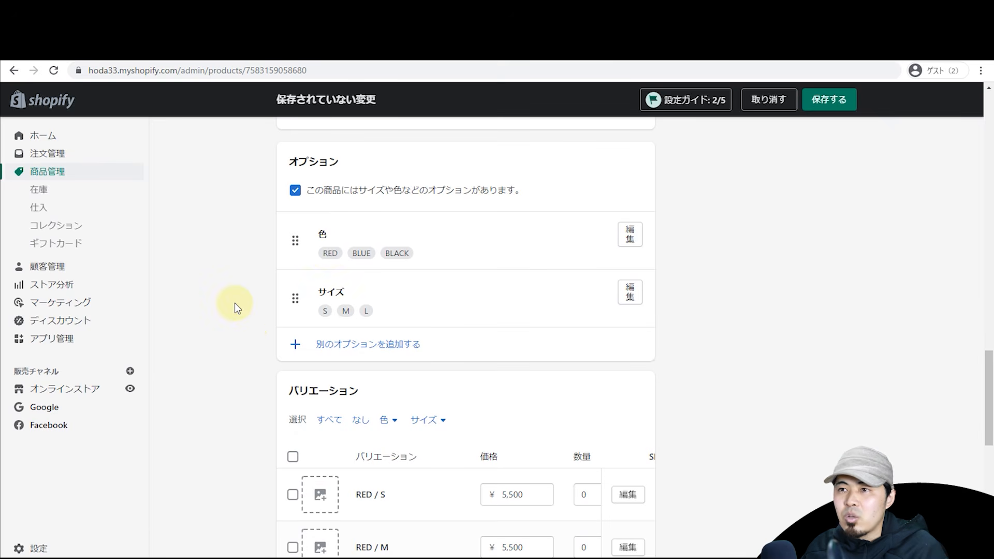
scroll(234, 303, "down", 10)
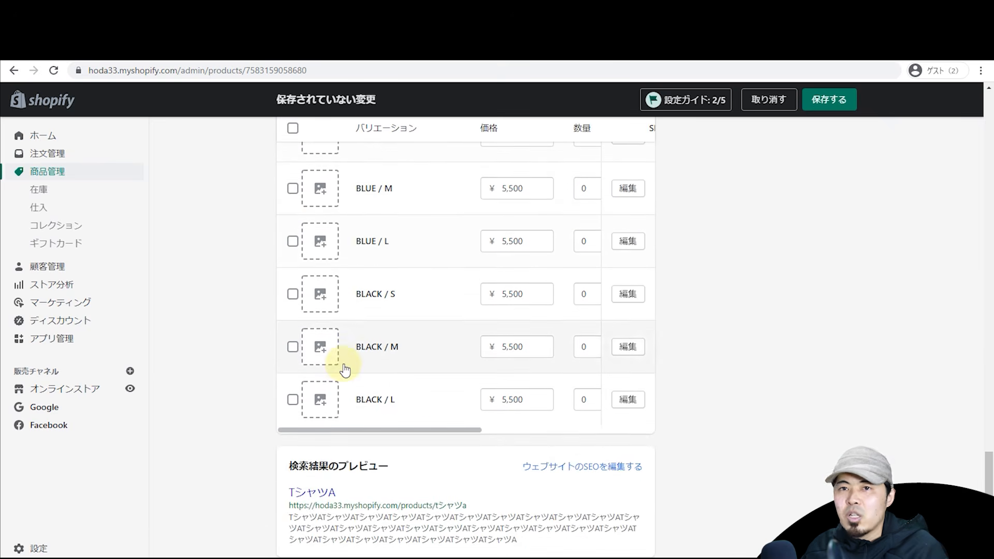
scroll(343, 366, "up", 6)
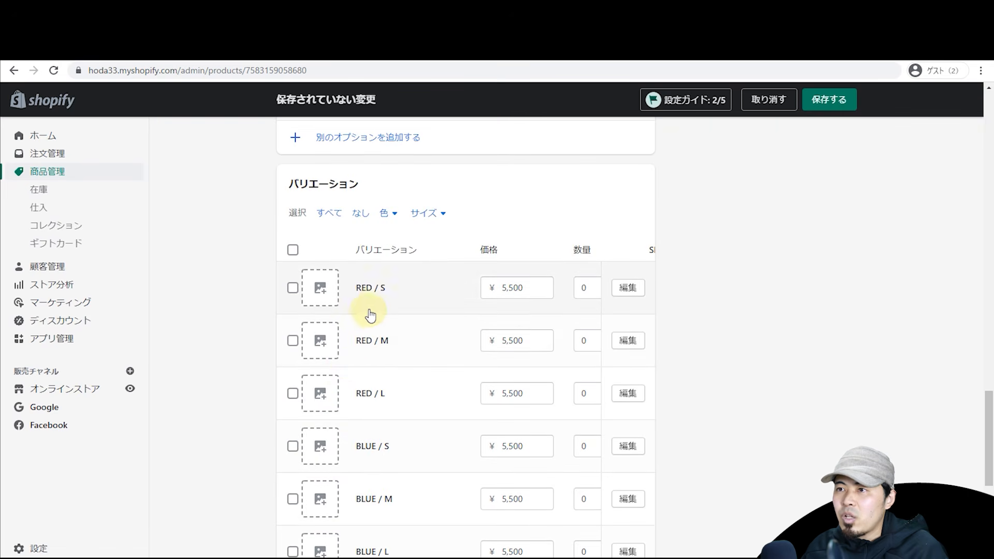
Step: Assign the navy T-shirt picture as the RED / S variant image
left_click(320, 291)
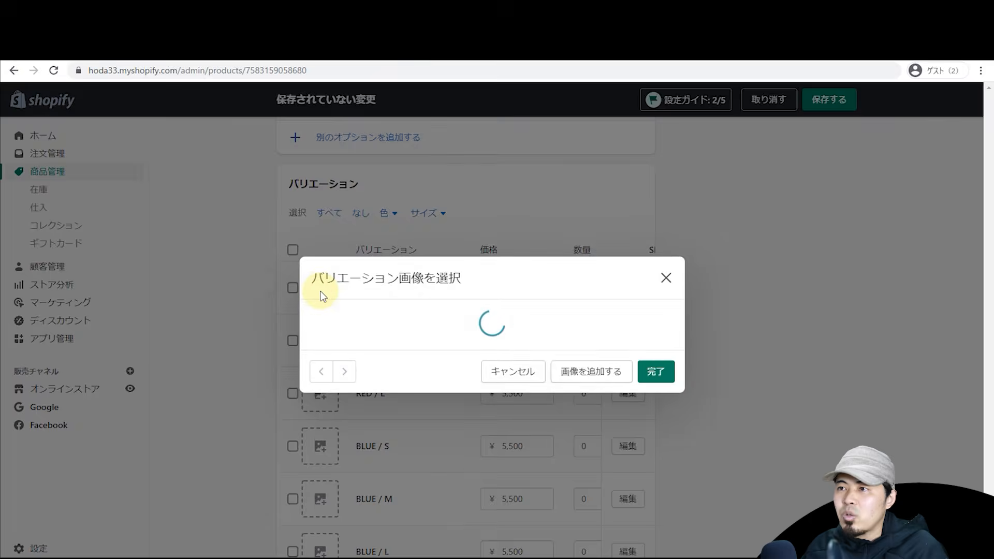
left_click(538, 335)
left_click(659, 410)
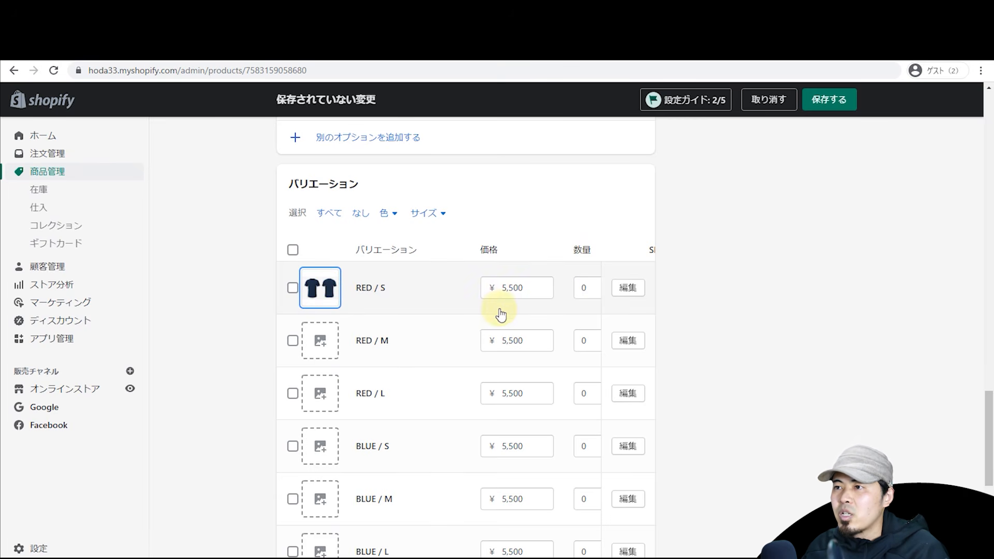
Step: Scroll through the variants table from the RED / S quantity field
left_click(590, 298)
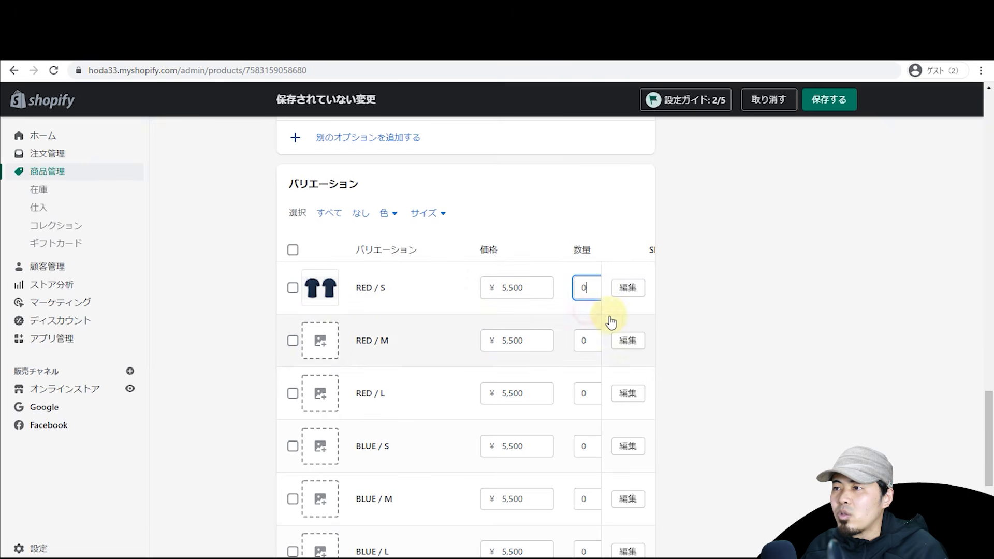
scroll(606, 322, "down", 4)
scroll(499, 428, "up", 4)
scroll(473, 549, "right", 5)
scroll(535, 553, "left", 3)
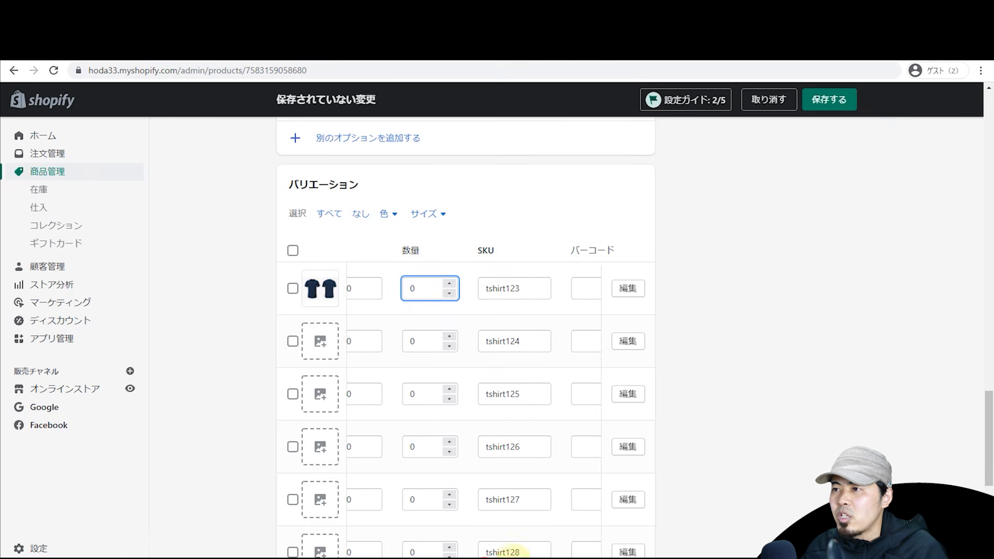
scroll(510, 551, "right", 3)
scroll(569, 551, "left", 5)
mouse_move(431, 558)
left_mouse_down()
mouse_move(413, 558)
mouse_move(429, 558)
left_mouse_up()
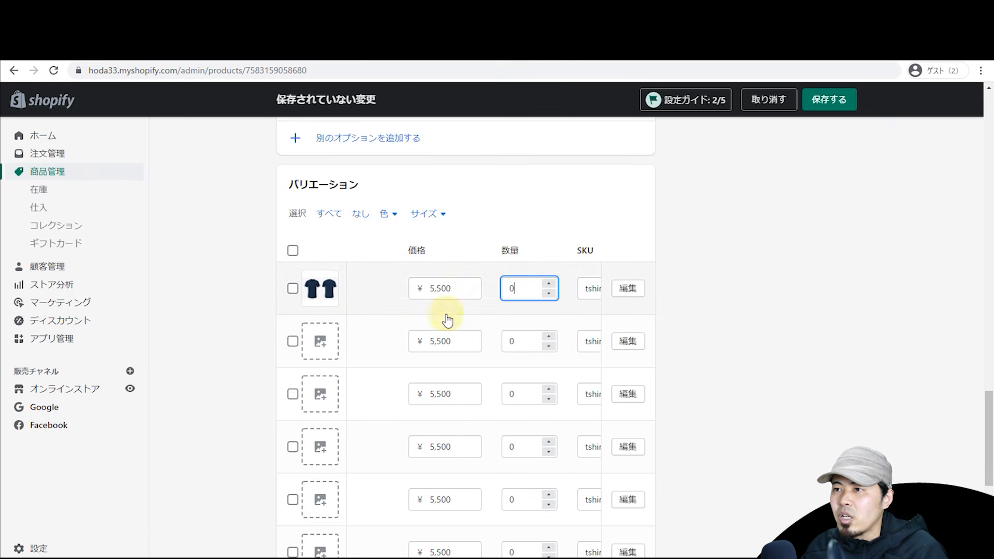
Step: Change the RED / M variant price from 5,500 to 6,000
left_click(439, 341)
mouse_move(458, 556)
left_click_drag(461, 558, 368, 555)
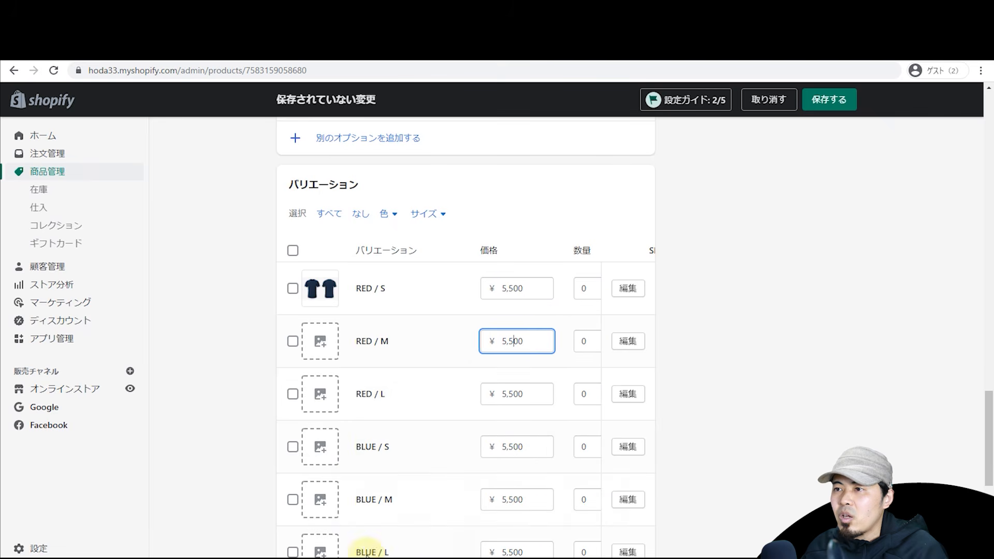
left_click(512, 341)
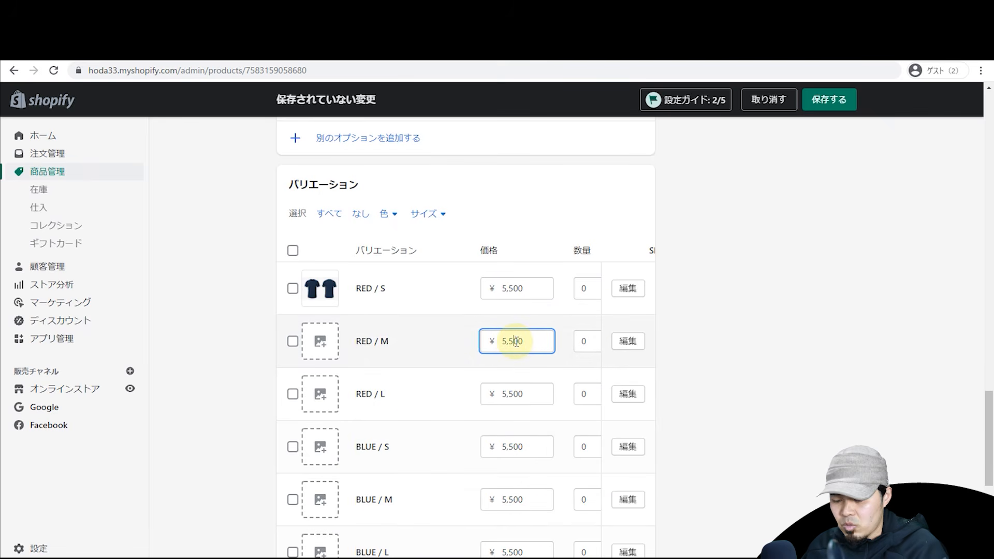
left_click(410, 337)
left_click(292, 343)
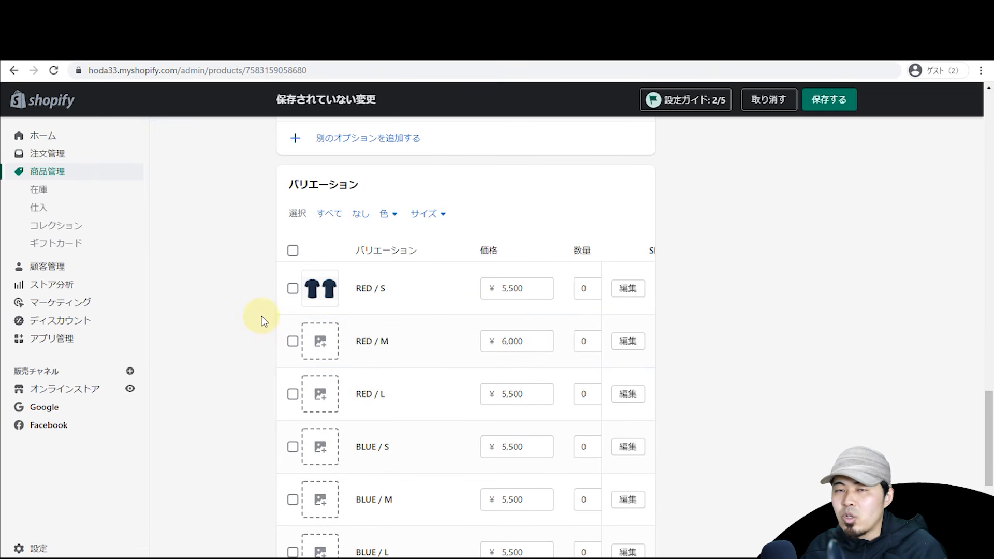
scroll(264, 326, "down", 5)
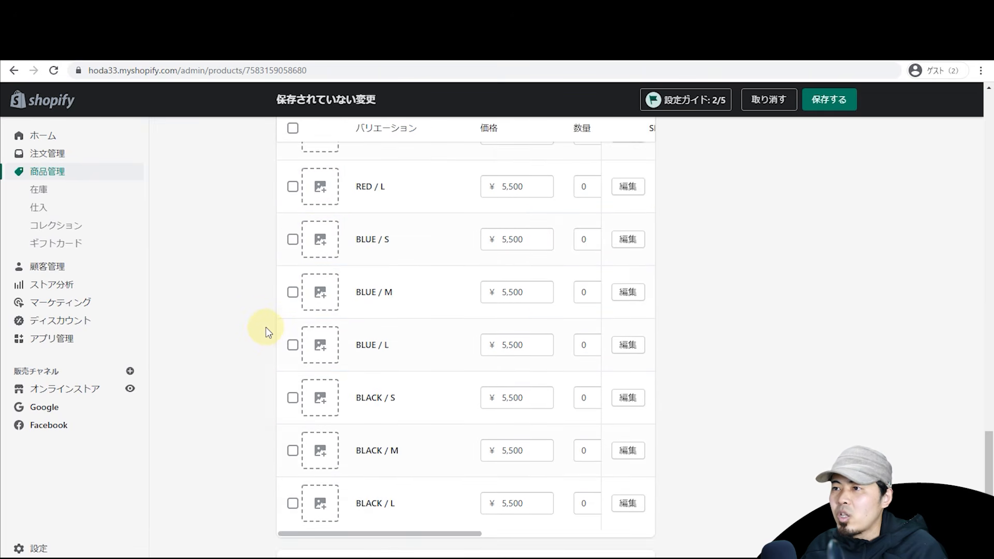
scroll(466, 259, "up", 9)
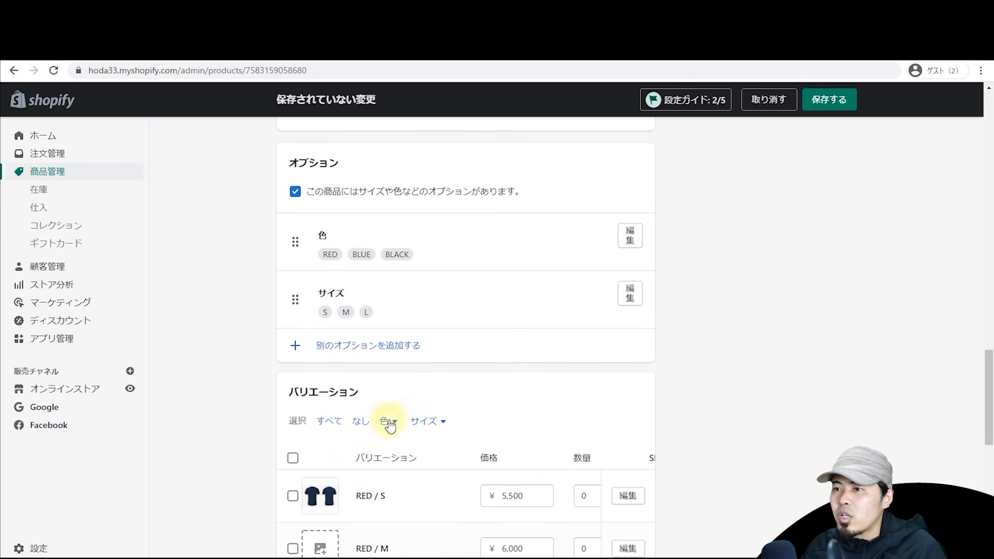
double_click(373, 461)
left_click(230, 318)
scroll(230, 318, "down", 2)
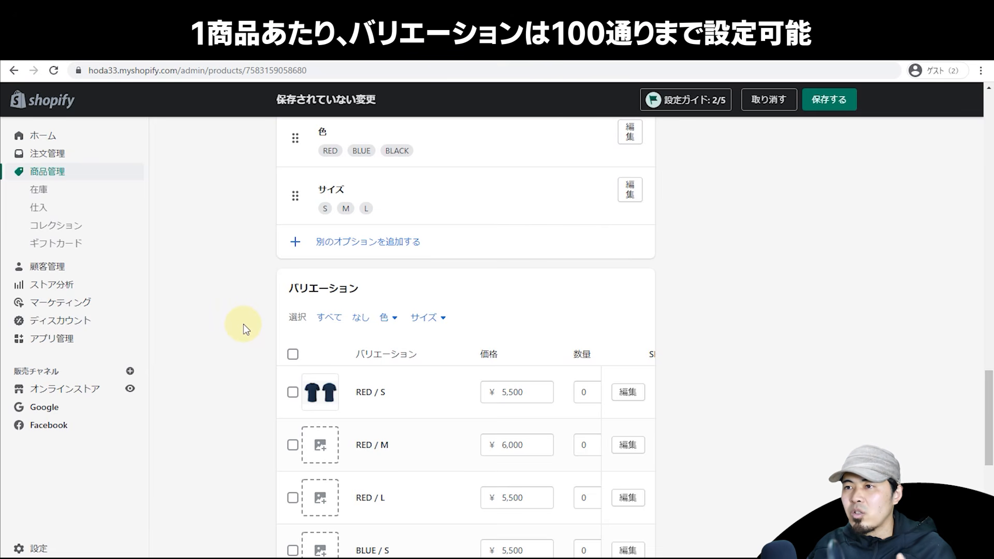
scroll(295, 305, "down", 2)
scroll(328, 288, "up", 2)
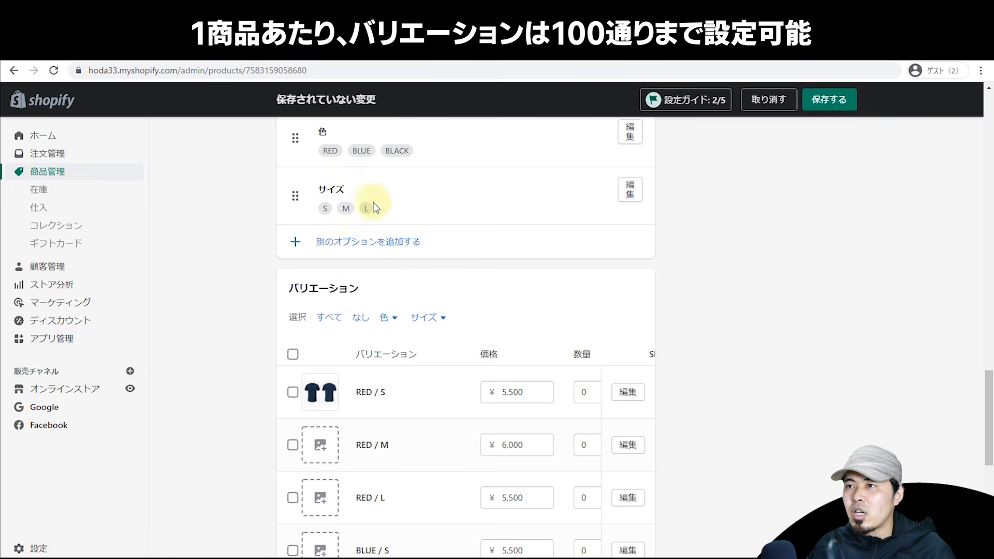
scroll(416, 321, "up", 2)
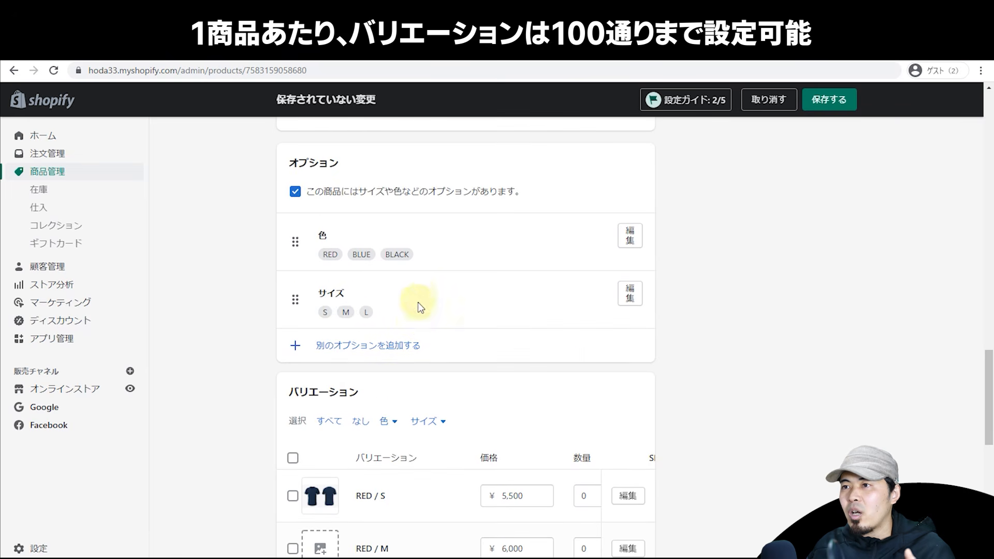
left_click(358, 346)
left_click(406, 368)
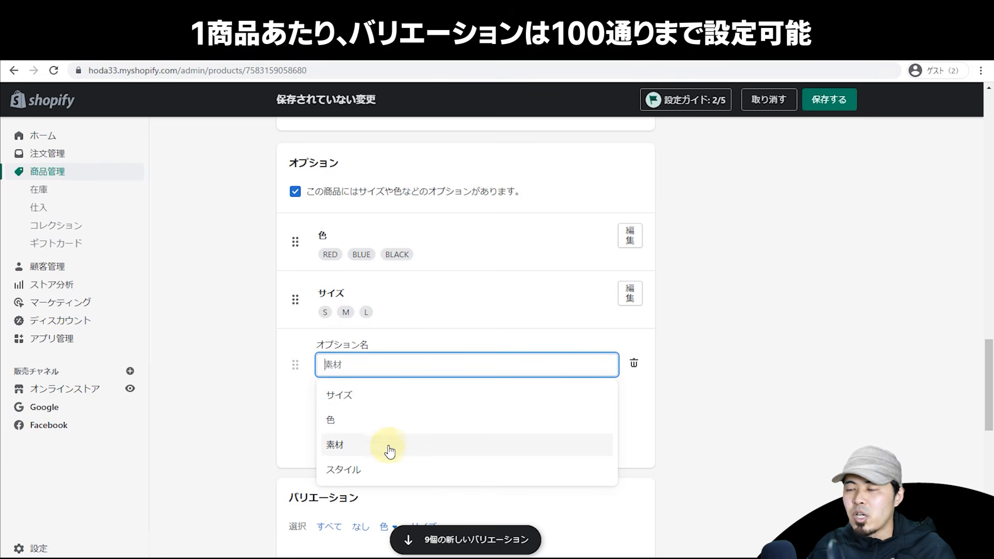
left_click(380, 444)
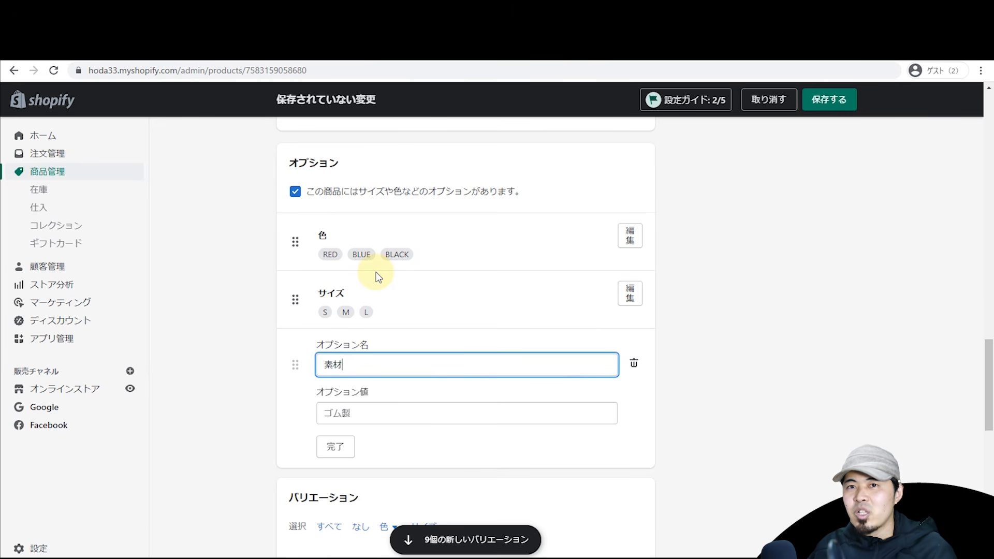
scroll(378, 275, "down", 4)
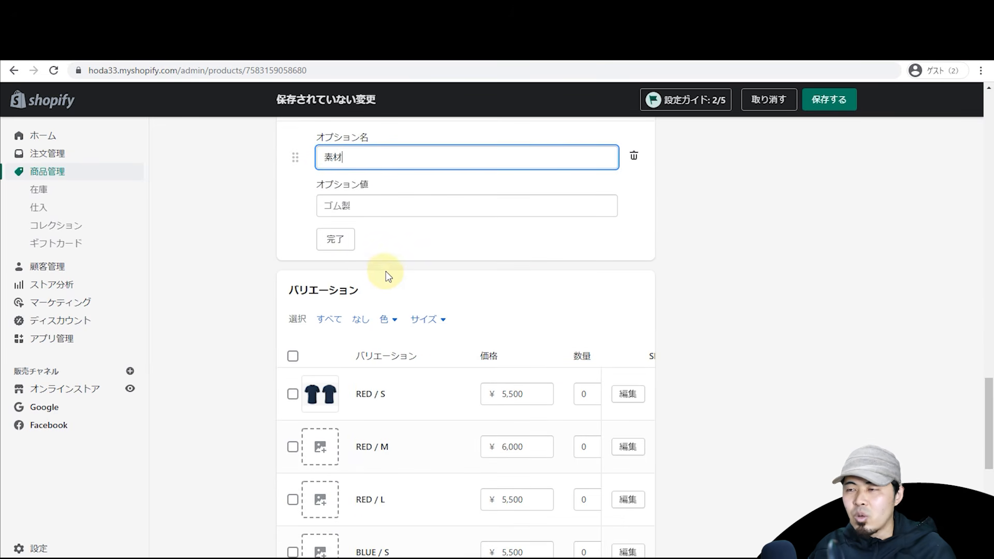
scroll(517, 249, "up", 4)
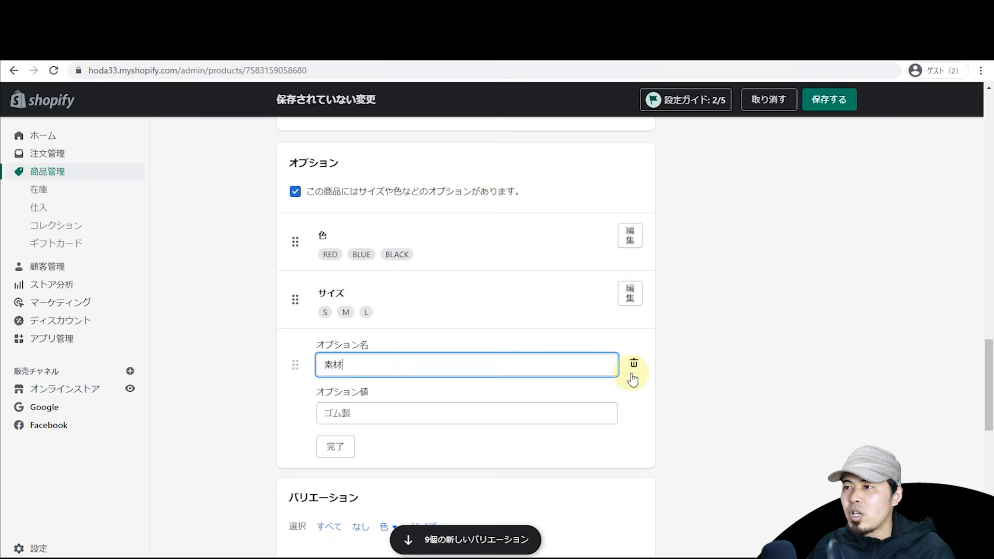
left_click(632, 363)
scroll(731, 349, "down", 2)
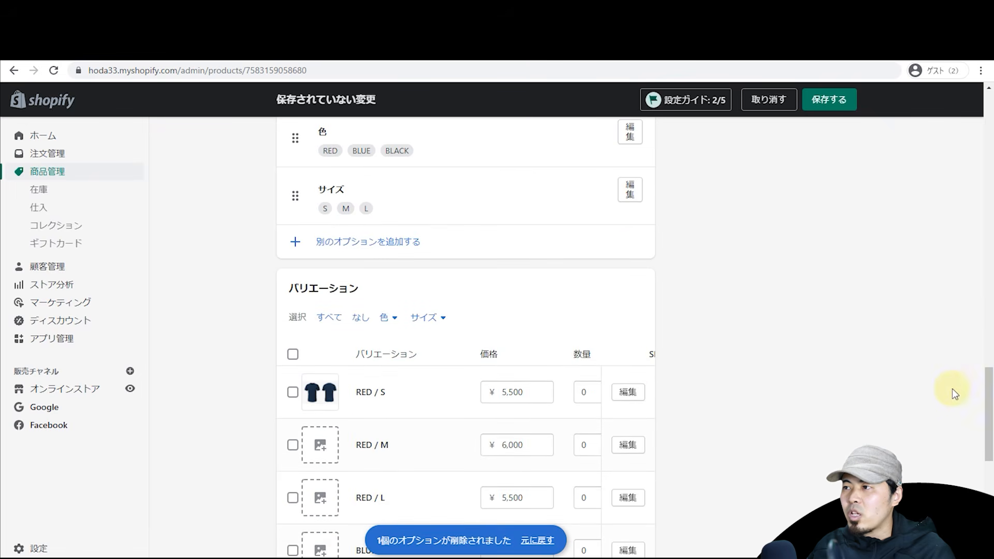
left_click_drag(987, 406, 988, 490)
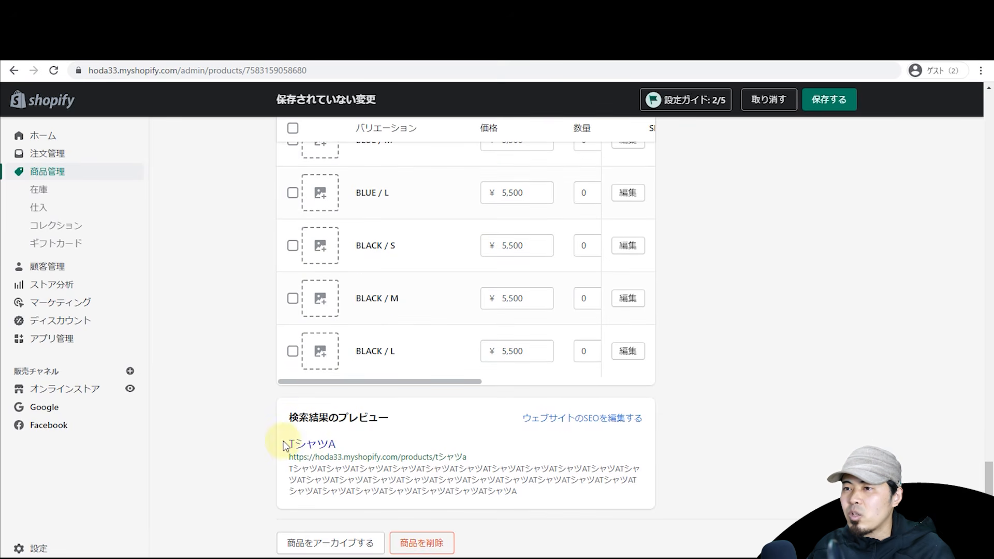
left_click_drag(286, 443, 334, 444)
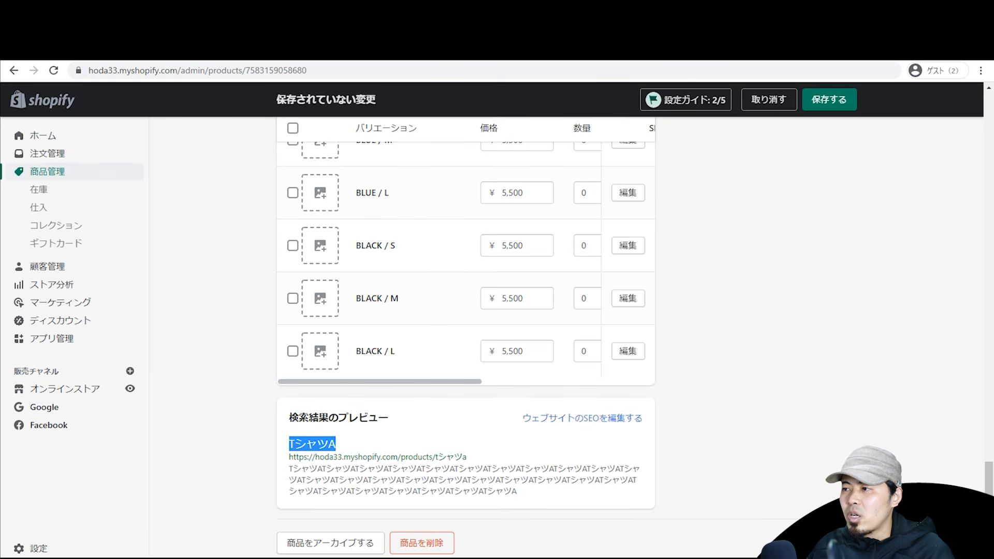
triple_click(473, 477)
left_click_drag(988, 492, 976, 135)
left_click_drag(427, 215, 237, 228)
left_click_drag(636, 314, 251, 266)
left_click(250, 268)
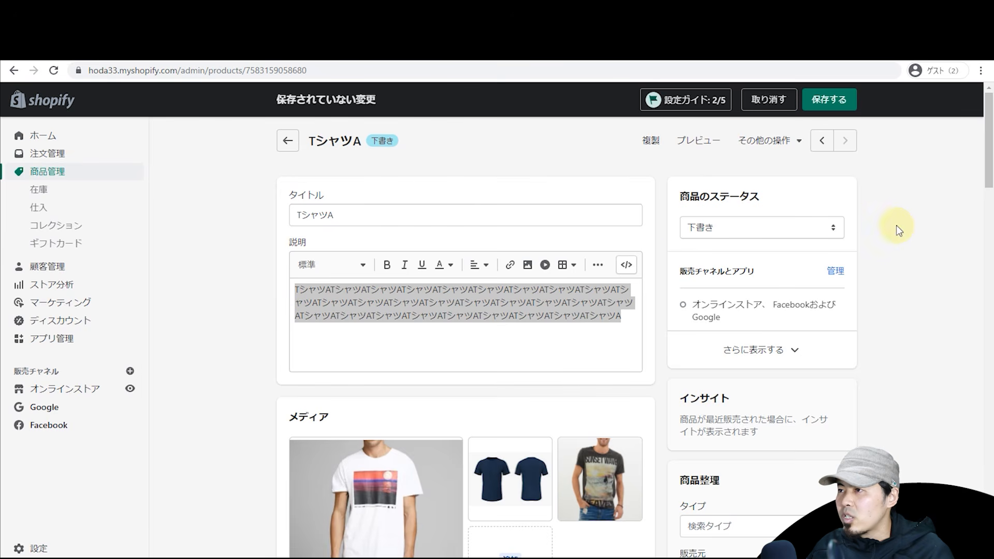
Step: Save the product edits and set TシャツA's status to アクティブ
left_click(843, 97)
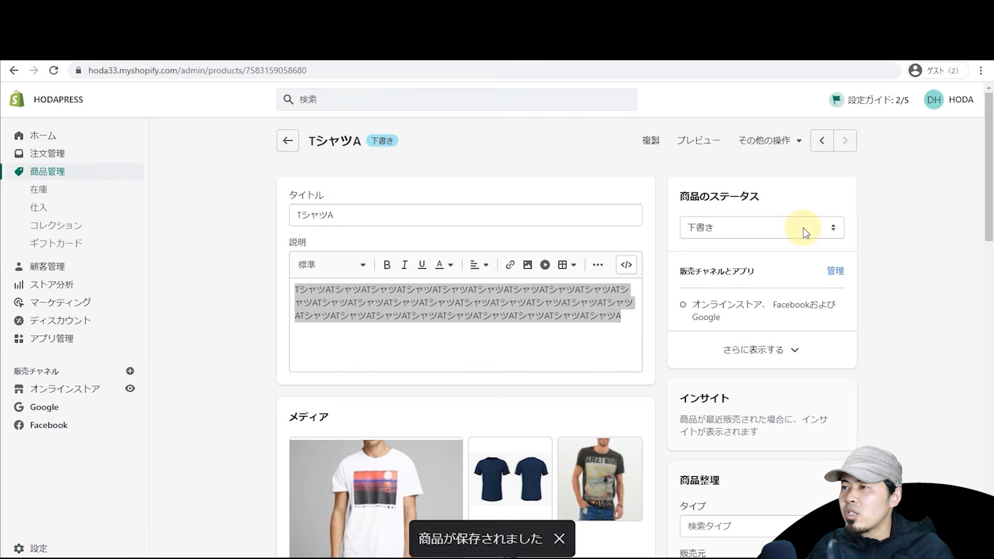
left_click(817, 229)
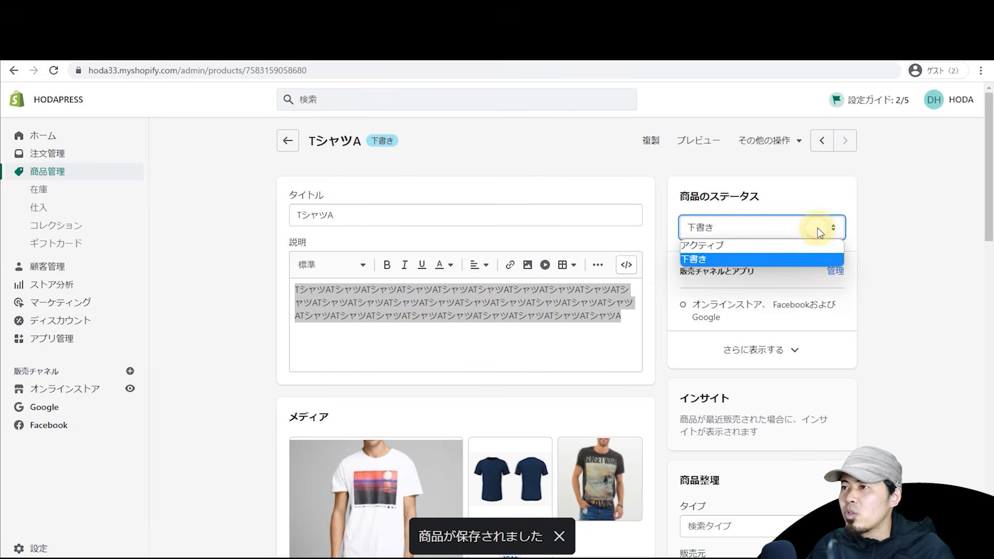
left_click(867, 207)
mouse_move(988, 164)
left_mouse_down()
mouse_move(986, 246)
mouse_move(988, 169)
left_mouse_up()
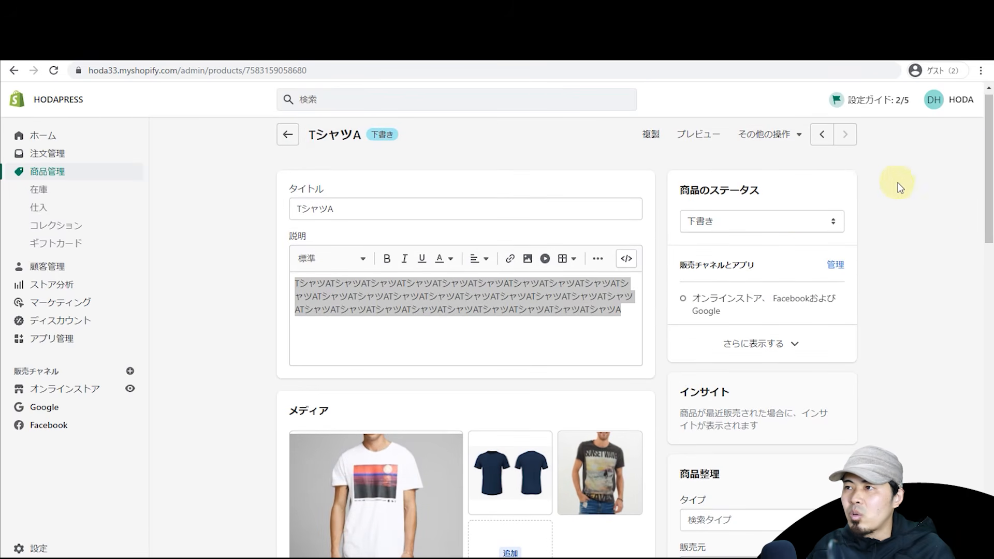
left_click(795, 220)
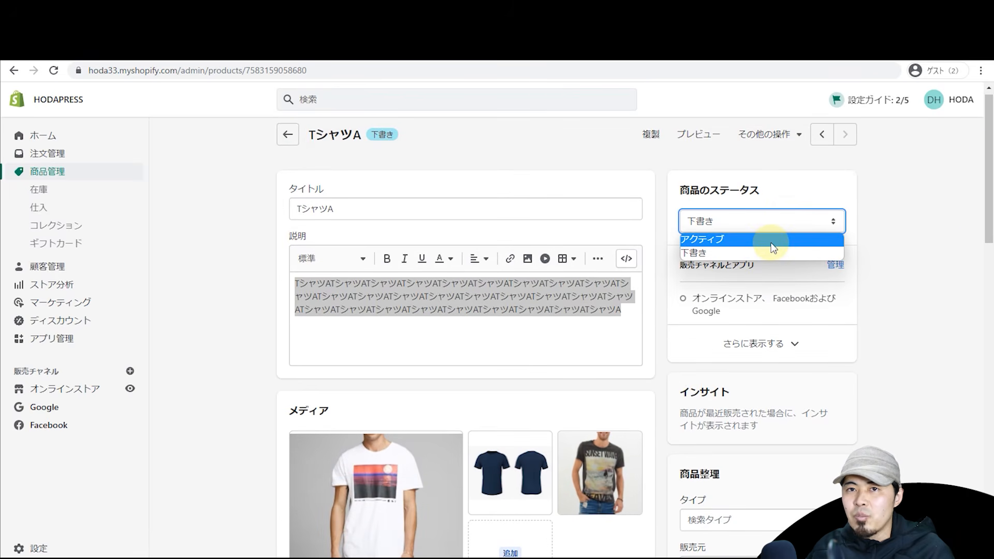
left_click(772, 245)
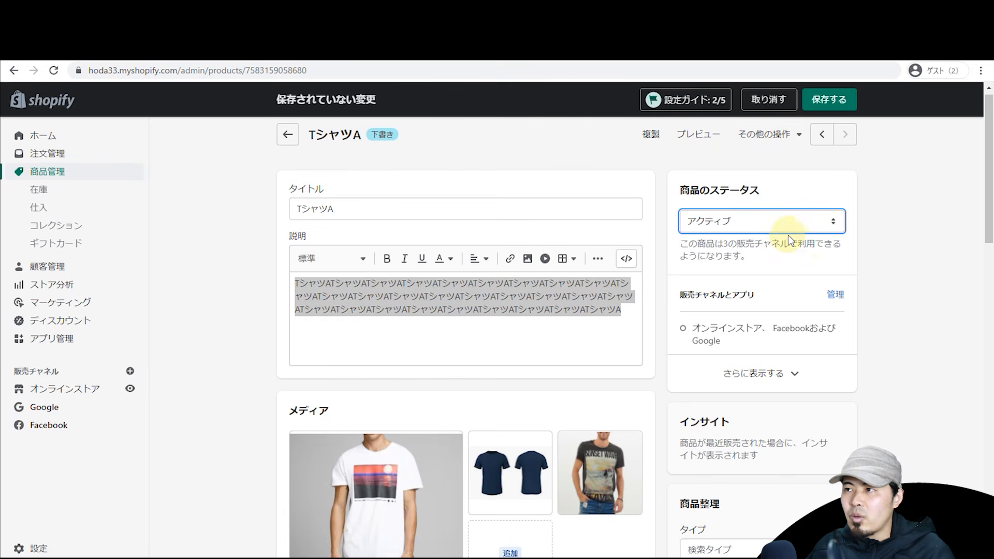
Step: Review the sales channels: Online Store, Facebook and Google
left_click(775, 369)
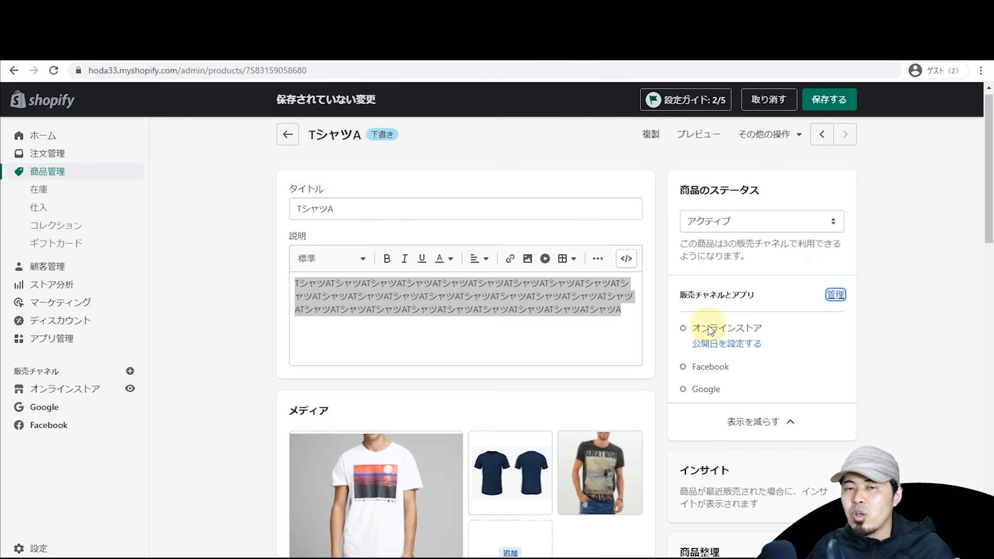
left_click(835, 294)
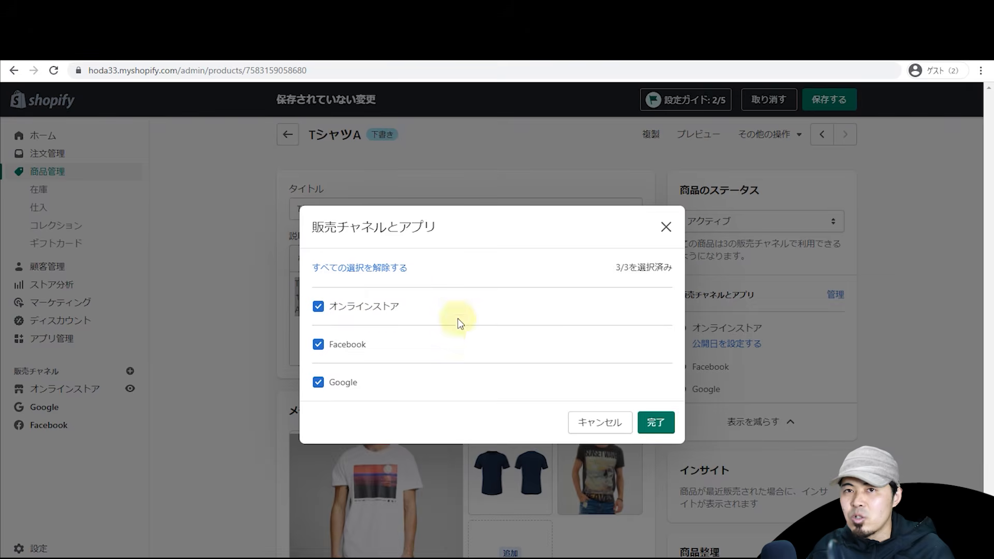
left_click(662, 425)
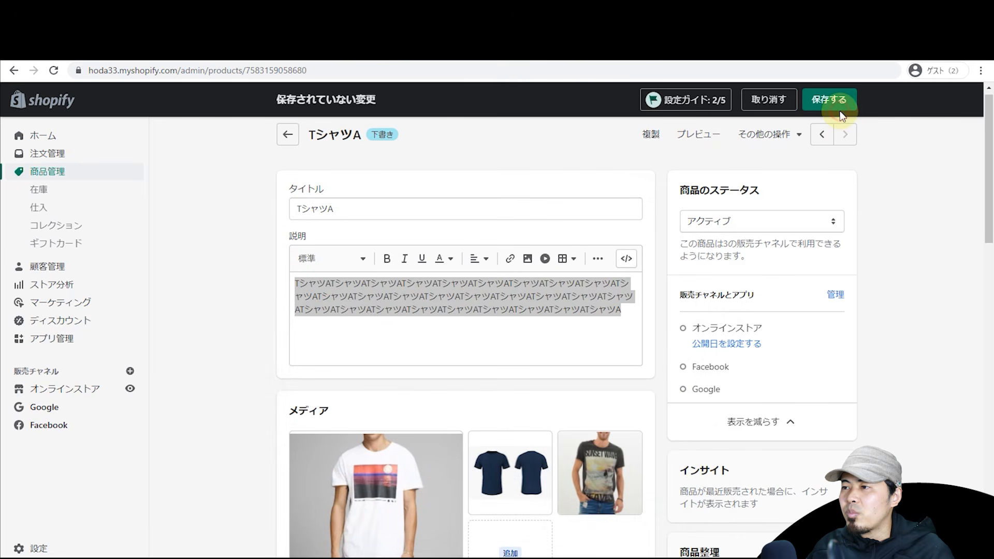
Step: Set the product type to トップス under ファッション・アクセサリー > 衣料品
scroll(867, 202, "down", 4)
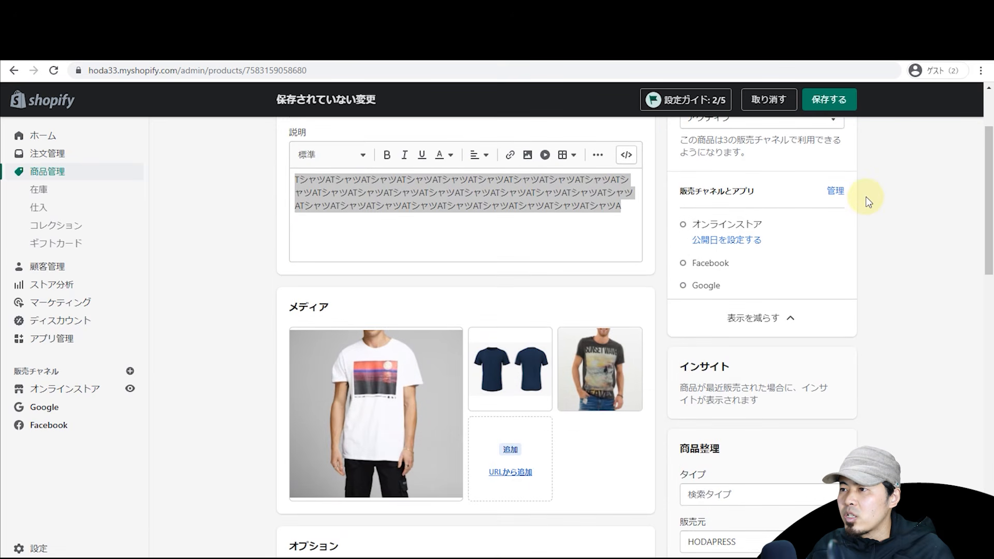
scroll(859, 259, "down", 2)
left_click(739, 293)
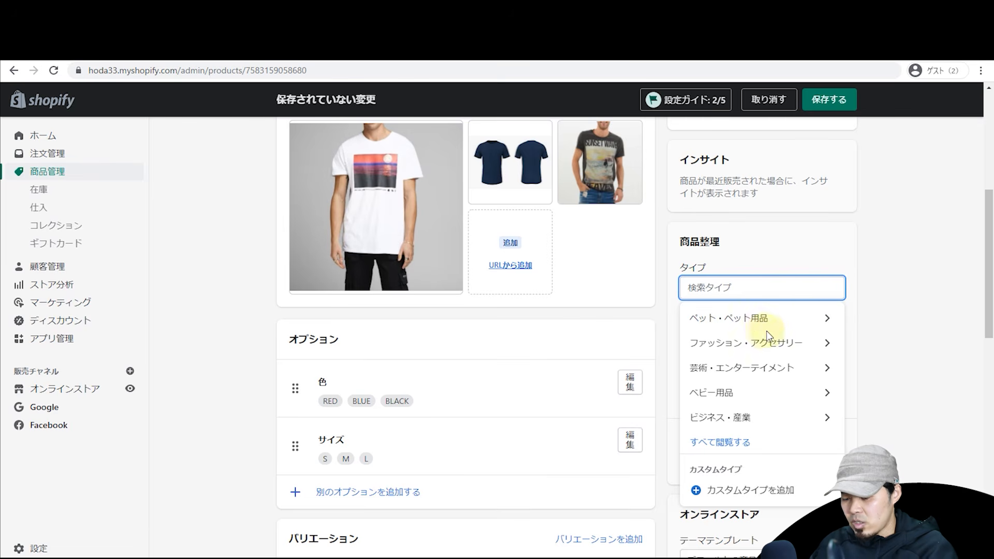
type("ファッション")
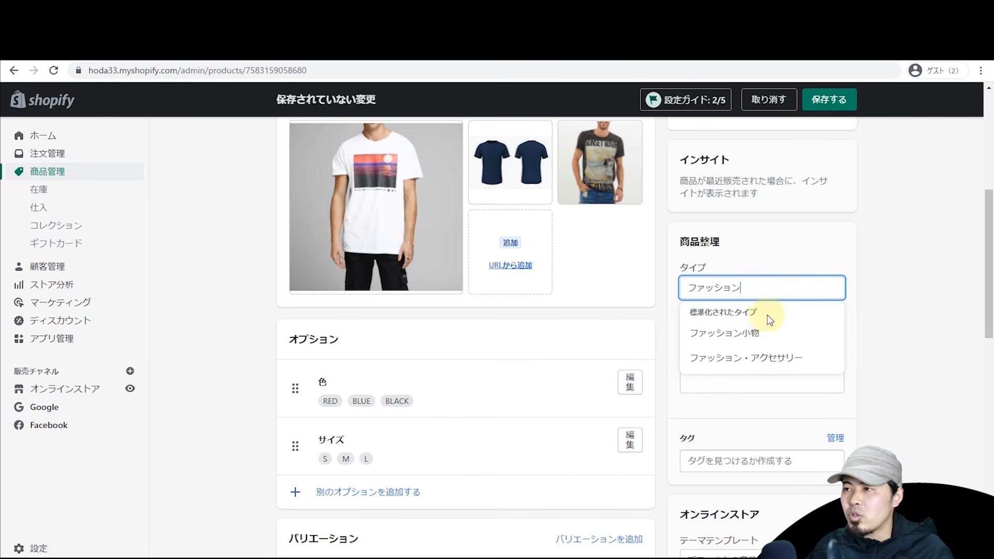
left_click(765, 359)
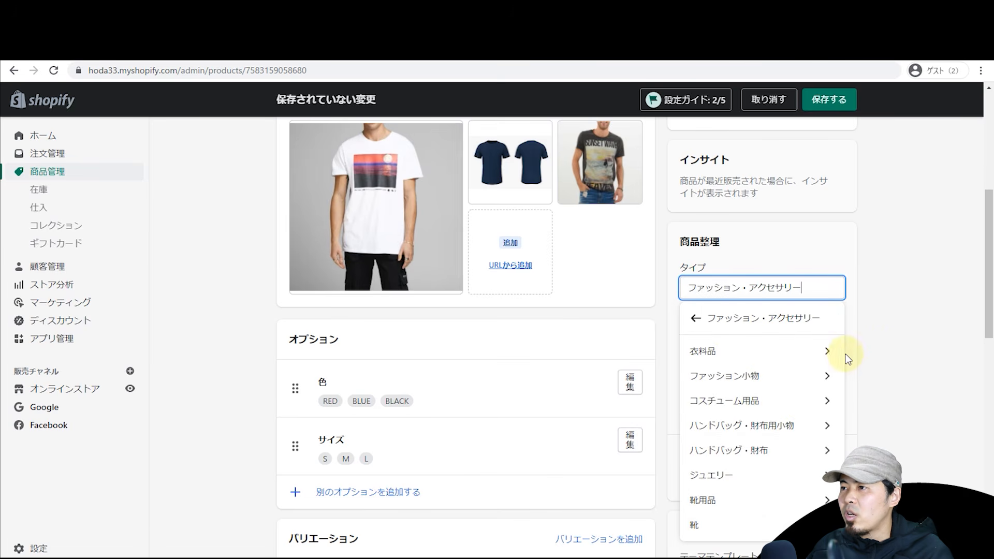
left_click(816, 353)
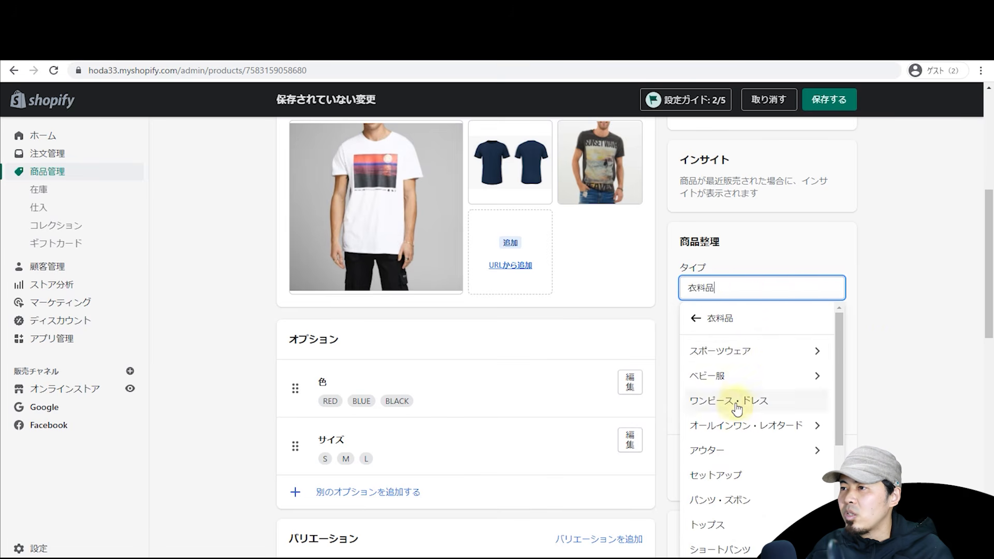
scroll(753, 483, "down", 4)
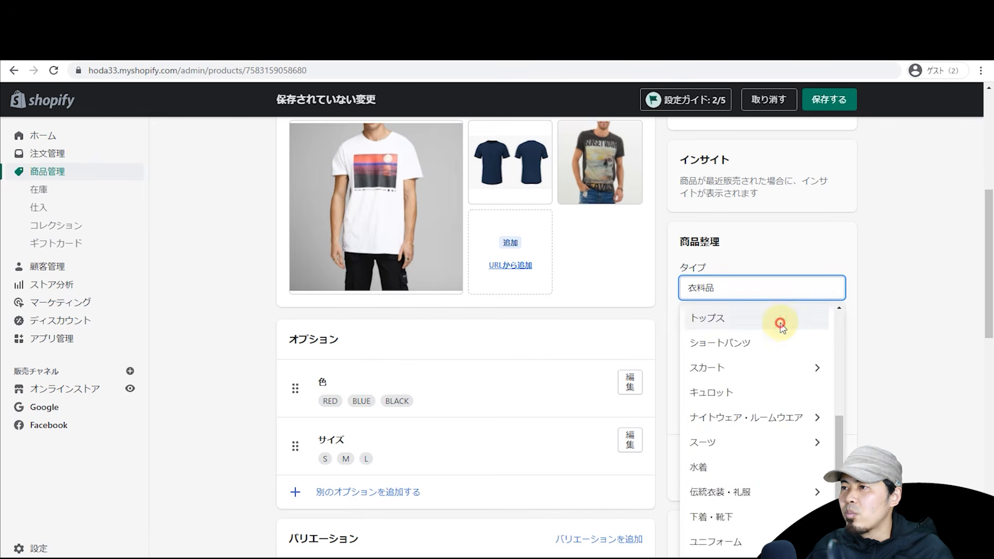
left_click(781, 322)
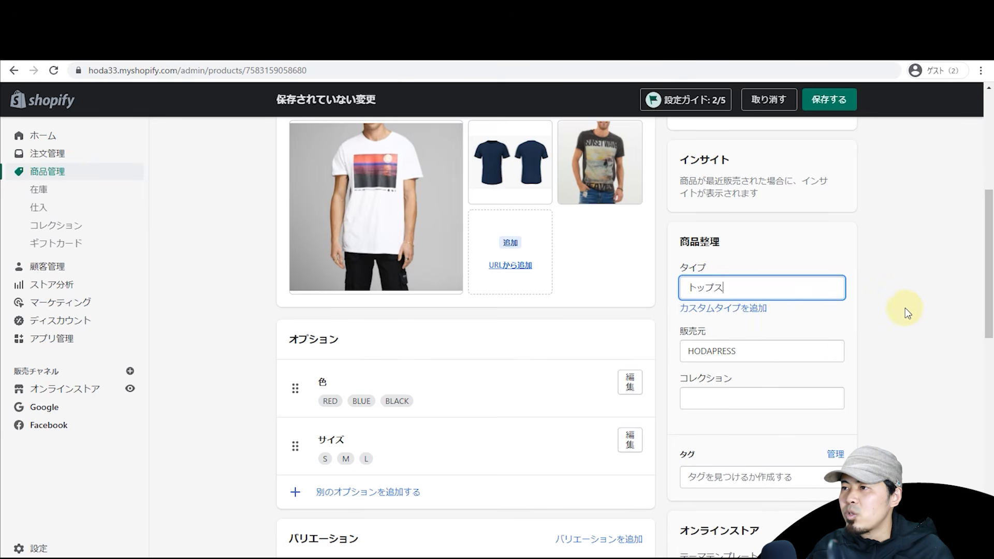
Step: Choose HODAPRESS as vendor and check it above the title TシャツA in the preview
left_click(784, 351)
scroll(803, 202, "down", 2)
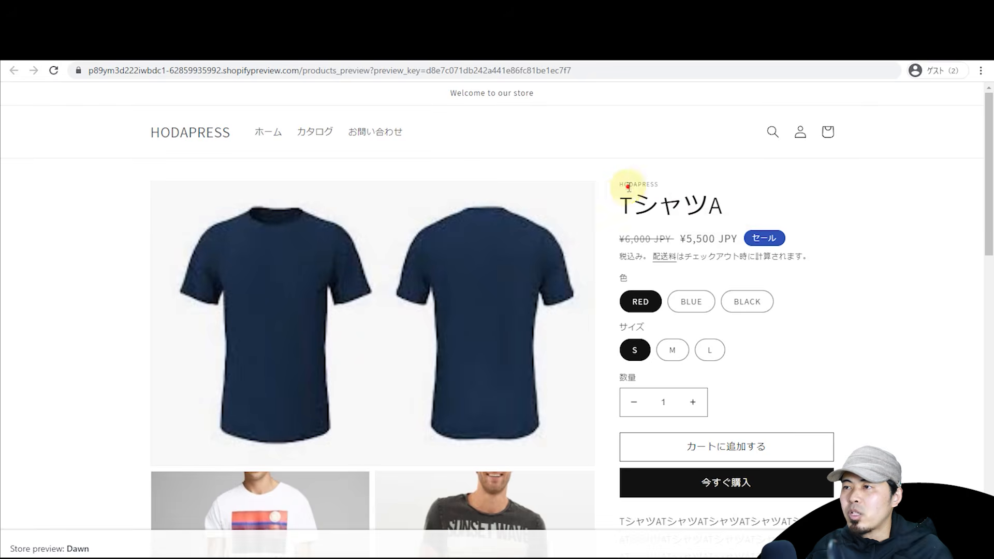
double_click(629, 187)
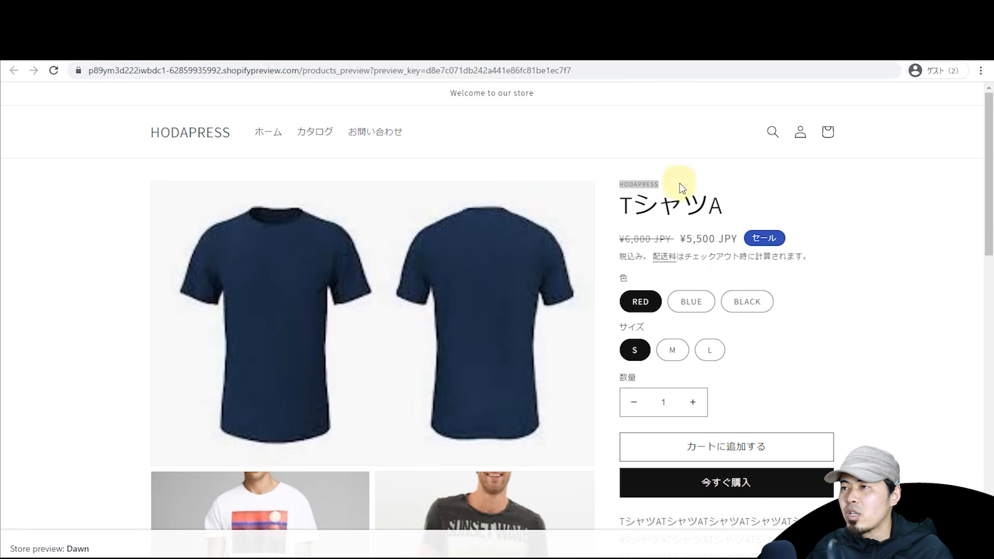
triple_click(645, 192)
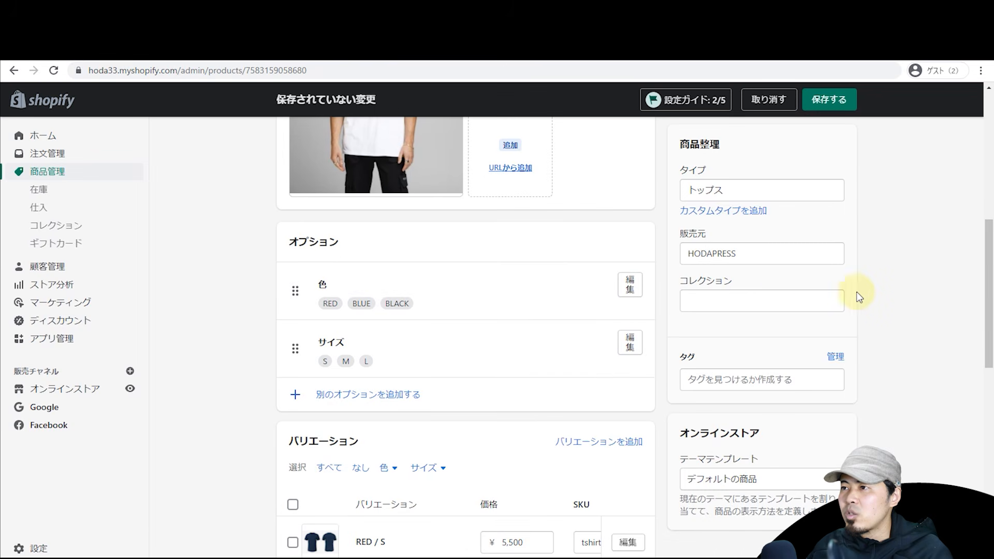
Step: Add TシャツA to the ホームページ collection and save
left_click(760, 301)
left_click(730, 331)
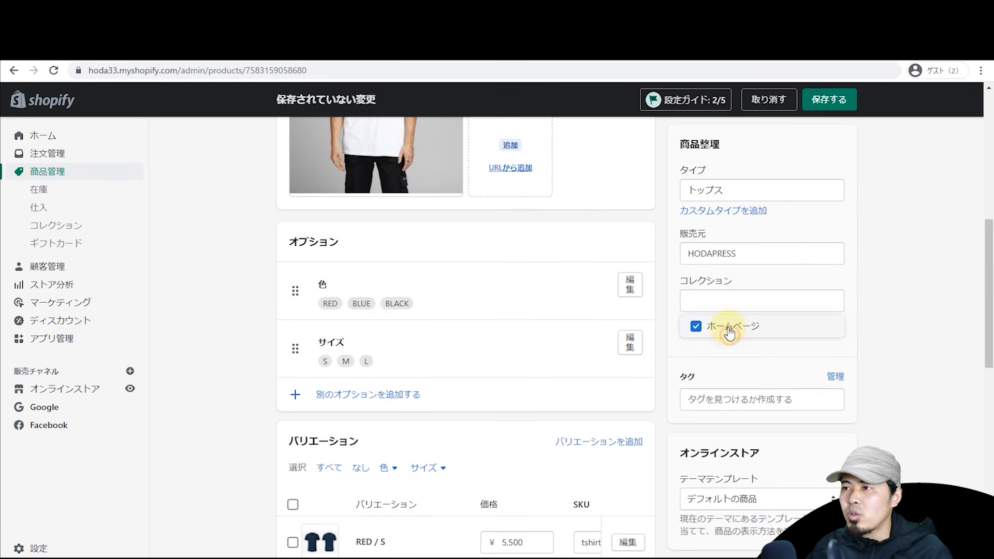
left_click(888, 313)
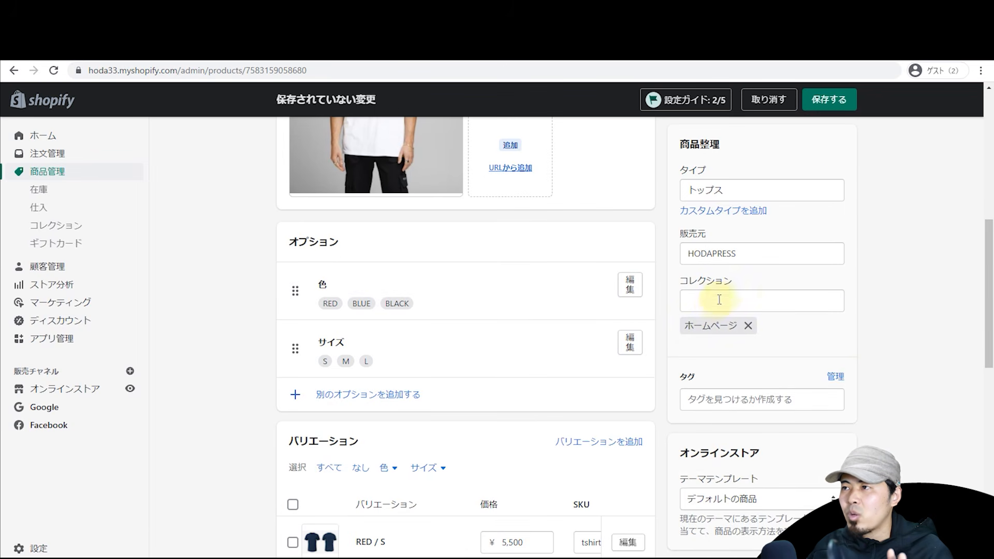
left_click(827, 100)
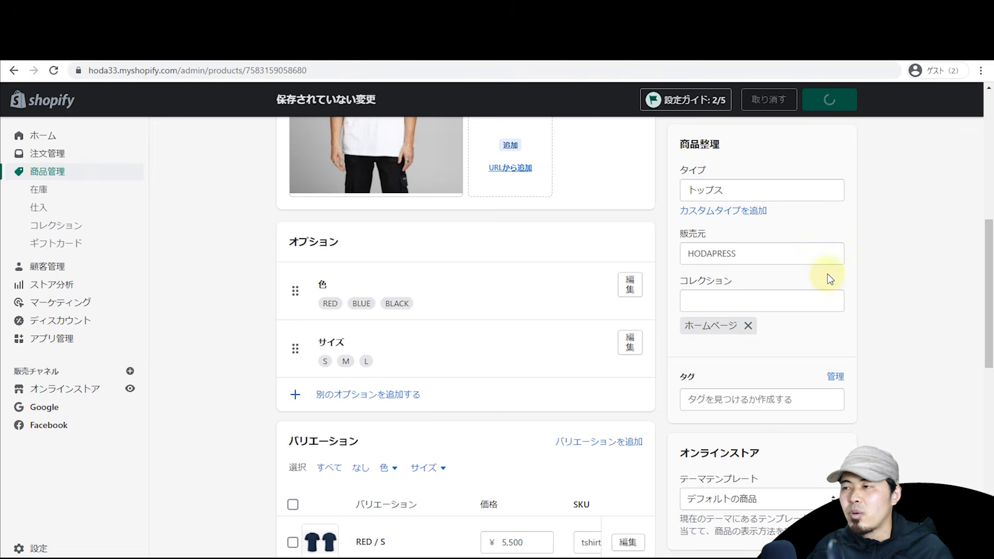
scroll(852, 313, "down", 3)
scroll(852, 313, "up", 3)
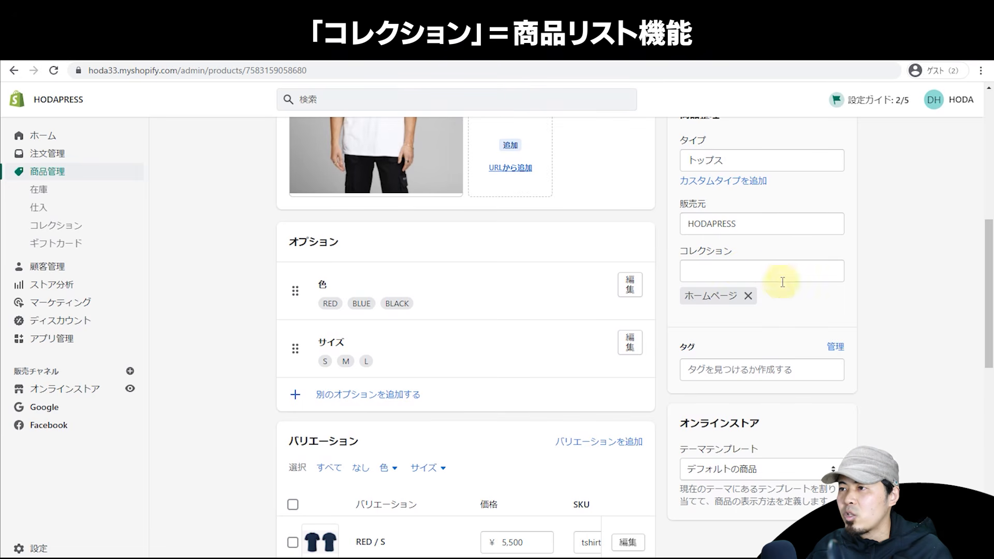
Step: Tag the product new and 2022, then save
left_click(759, 365)
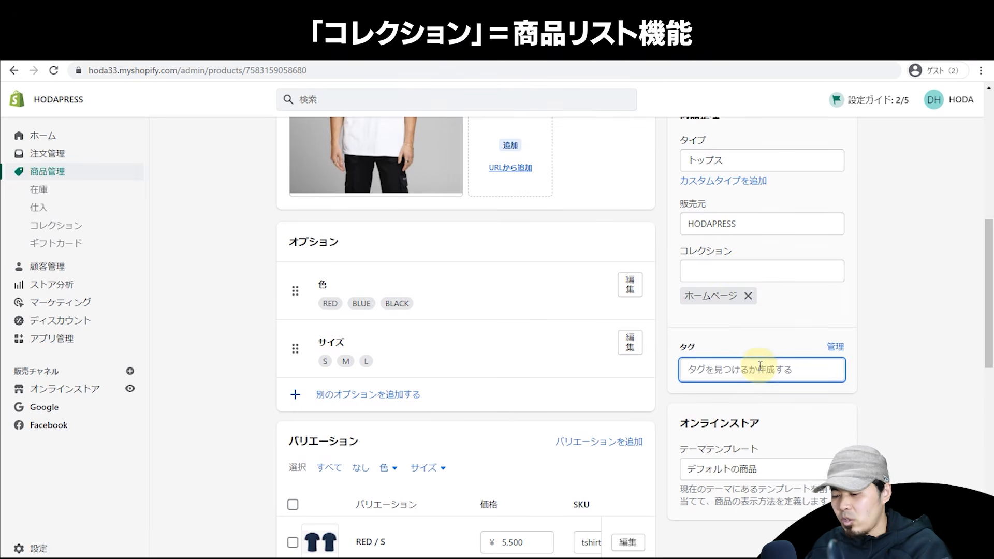
type("new")
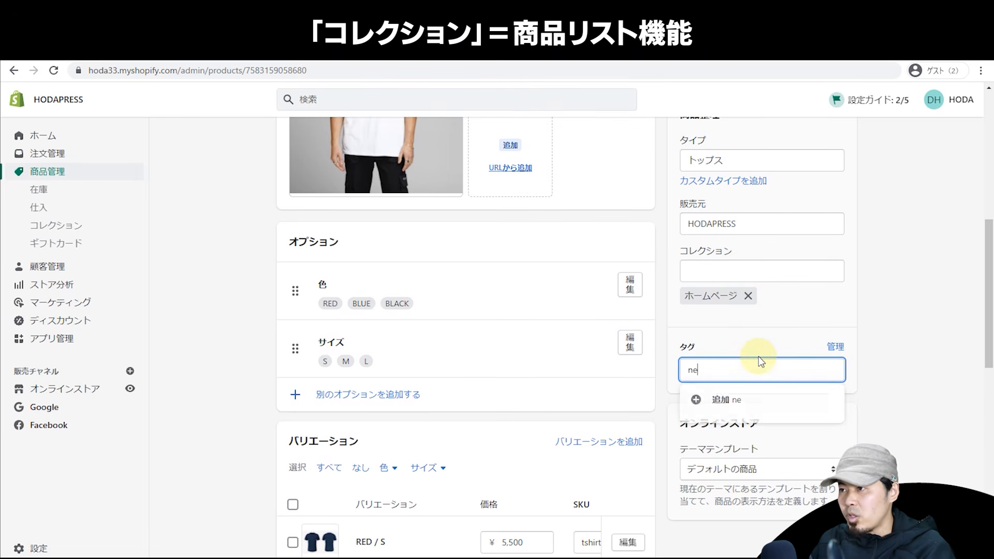
key("Return")
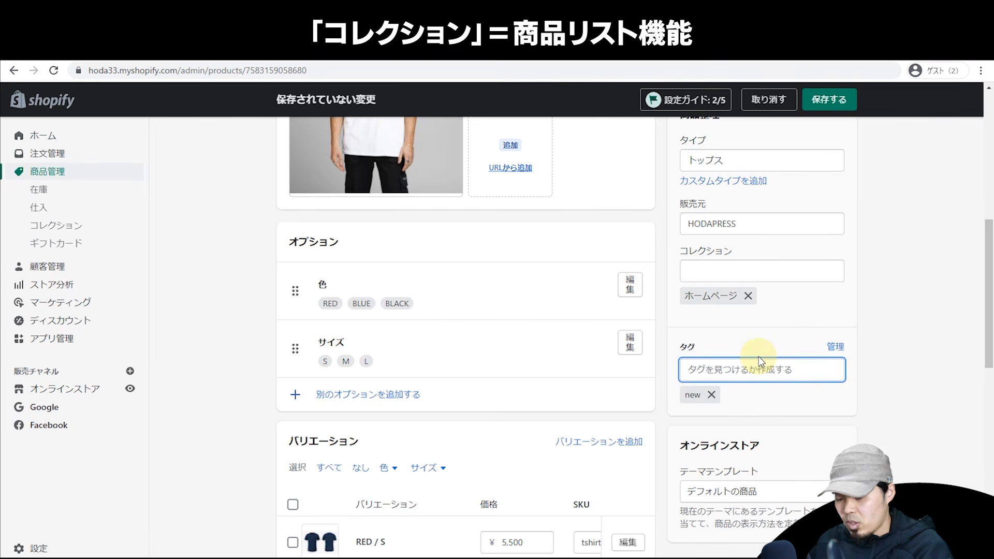
type("2022")
key("Return")
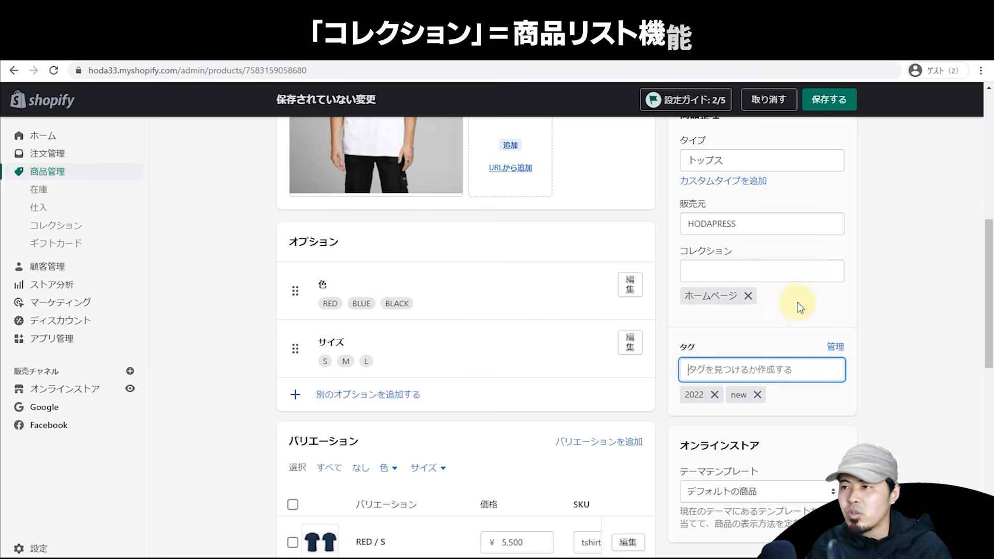
scroll(830, 303, "down", 2)
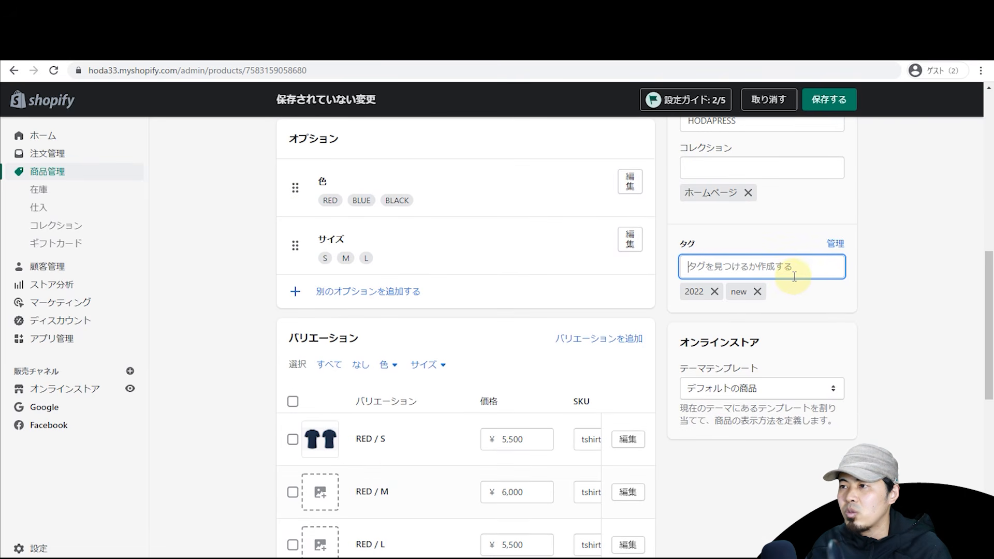
left_click(839, 104)
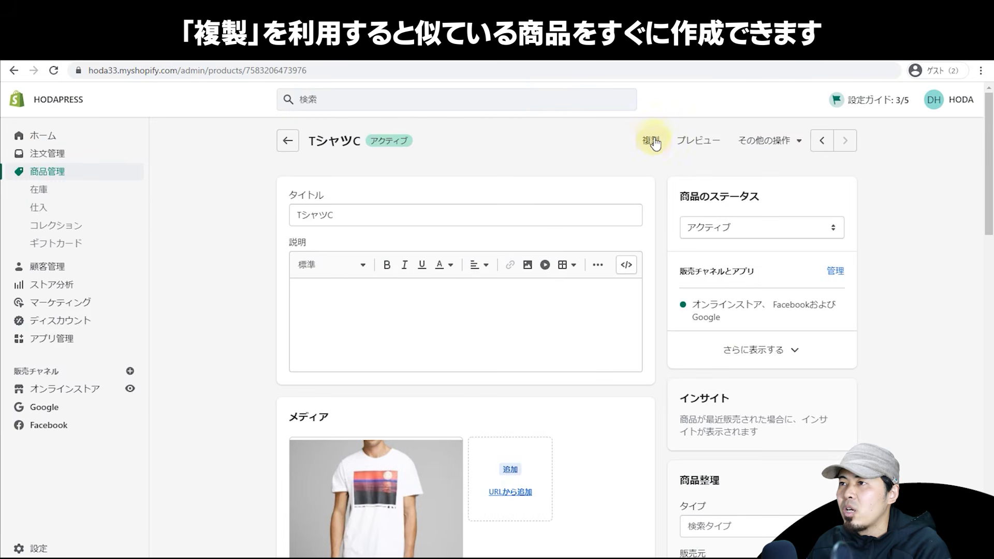
Step: Duplicate TシャツC with its images included, creating the draft TシャツCのコピー
left_click(651, 143)
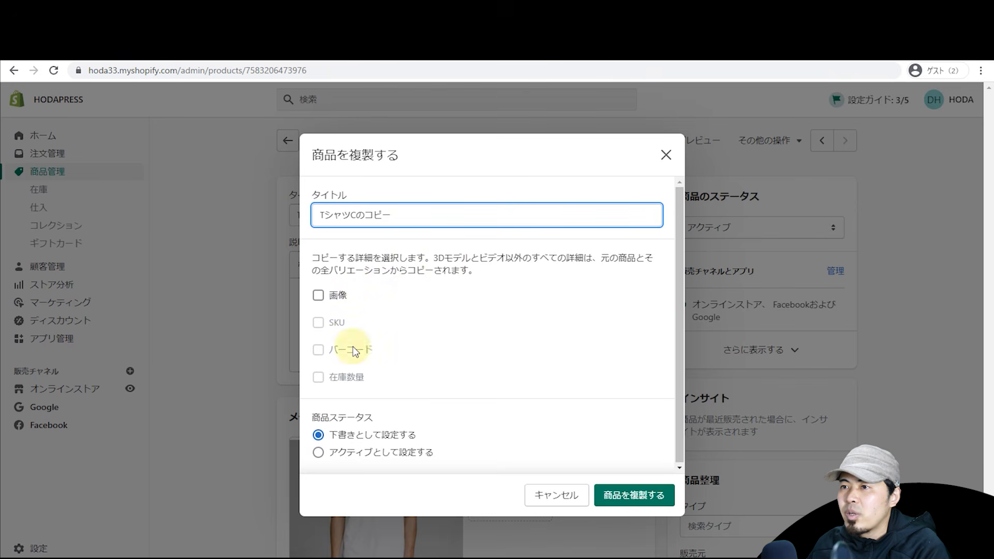
left_click(337, 300)
double_click(336, 296)
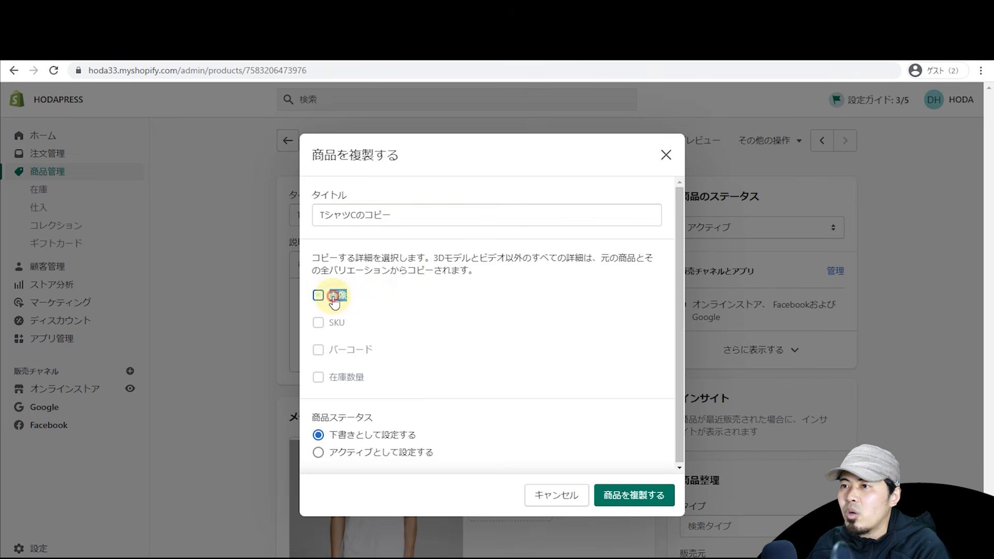
left_click(616, 502)
left_click(617, 500)
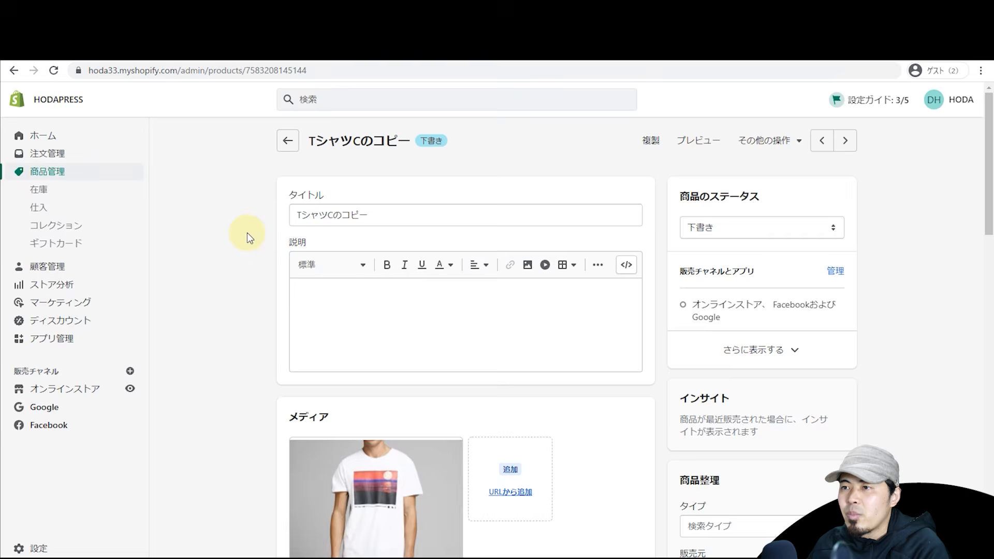
Step: Rename the copy's title to TシャツD
scroll(349, 377, "down", 2)
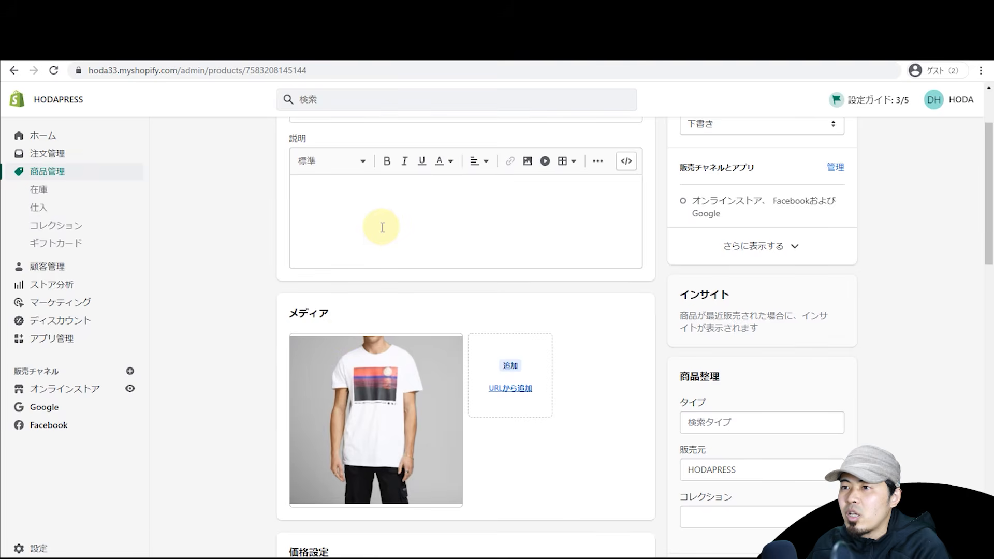
scroll(388, 248, "down", 2)
scroll(401, 311, "down", 2)
scroll(403, 342, "up", 6)
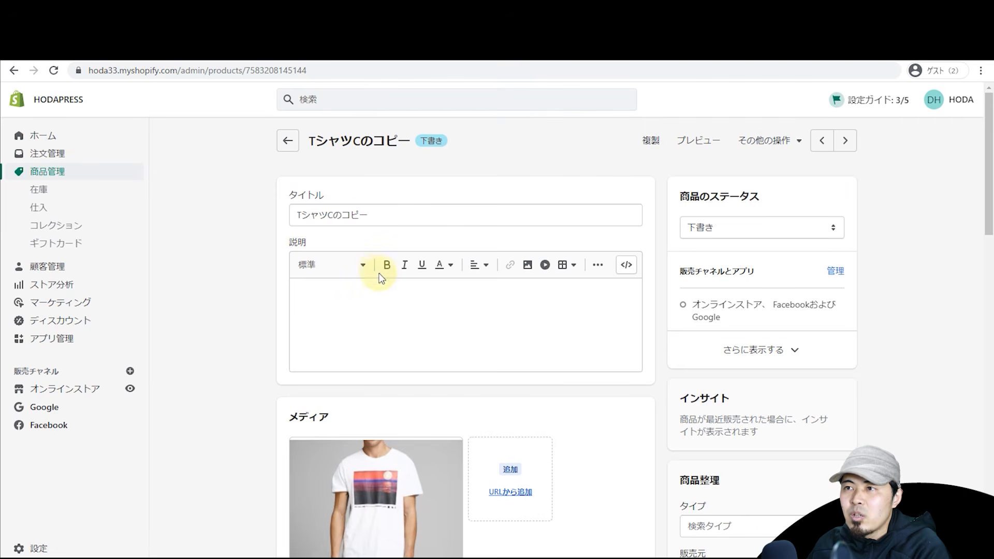
left_click_drag(336, 216, 380, 220)
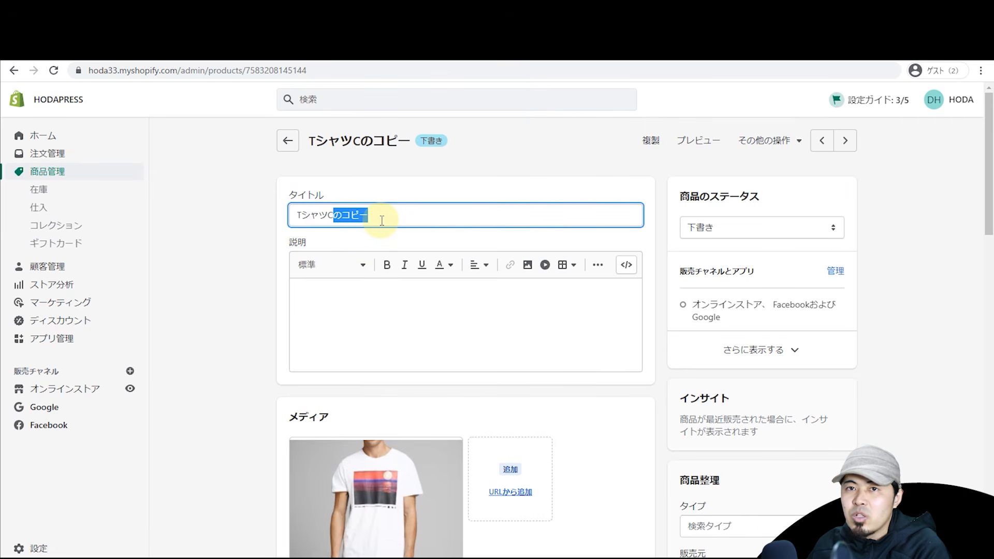
key("BackSpace")
key("BackSpace")
type("D")
key("Return")
Step: Set the product status to アクティブ and save
left_click(764, 228)
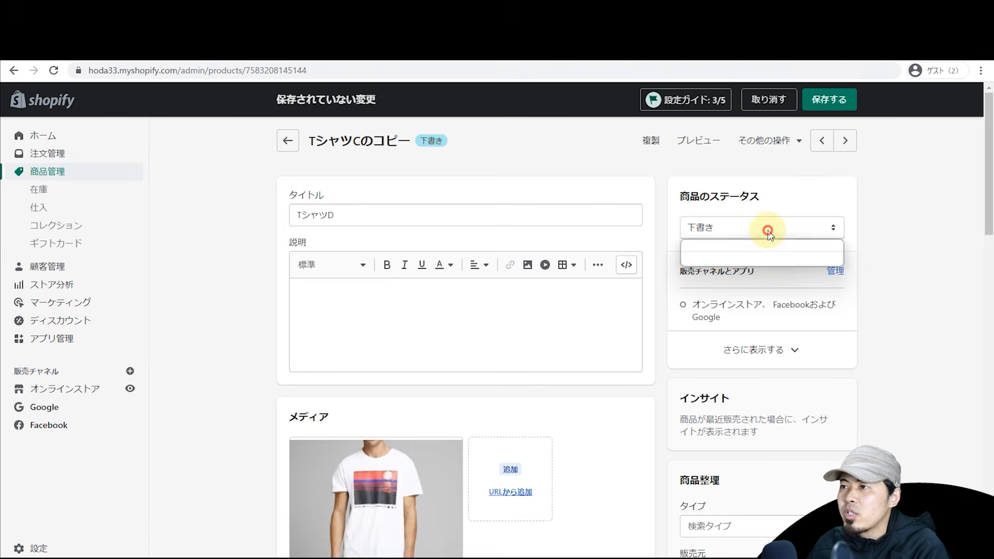
left_click(757, 250)
left_click(823, 99)
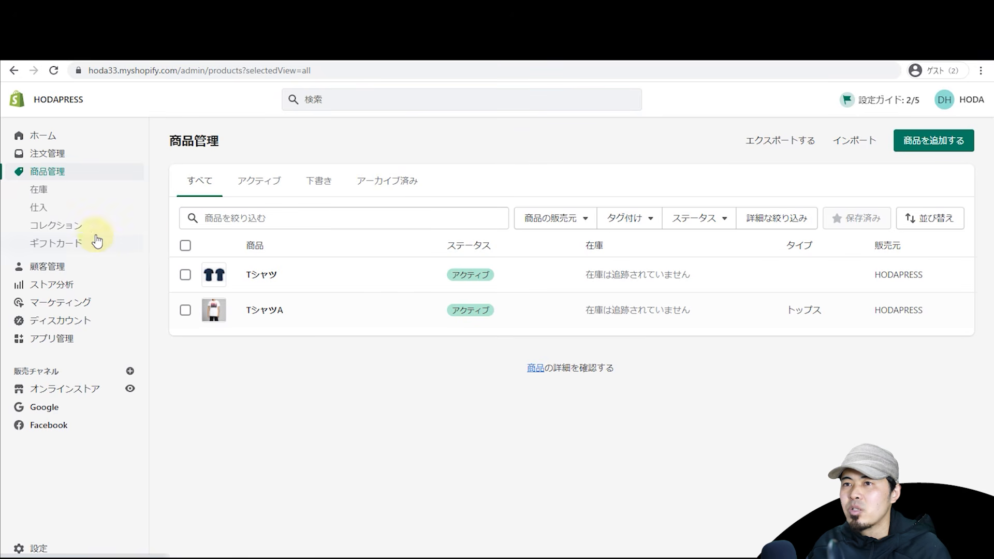
Step: Go to collections and title a new collection 新着
left_click(79, 232)
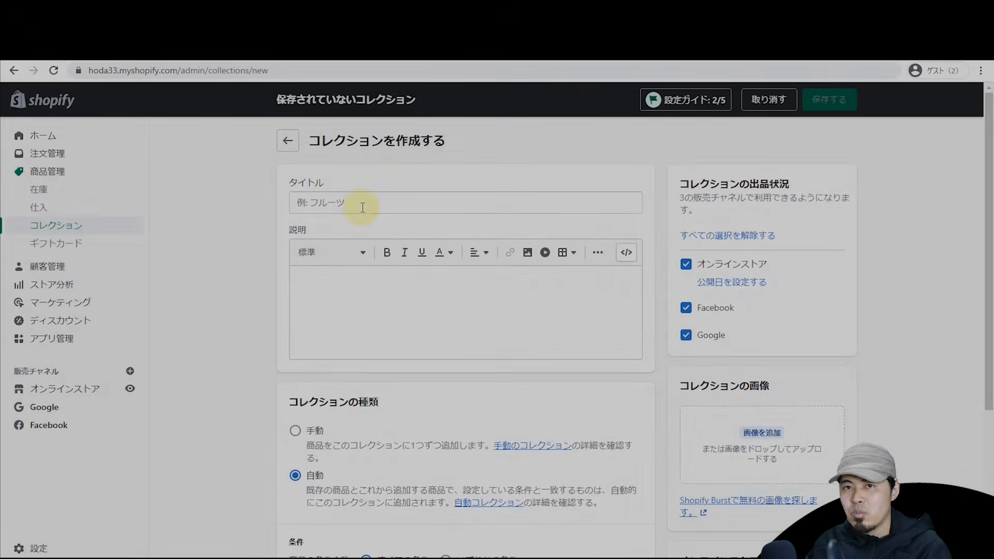
left_click(363, 207)
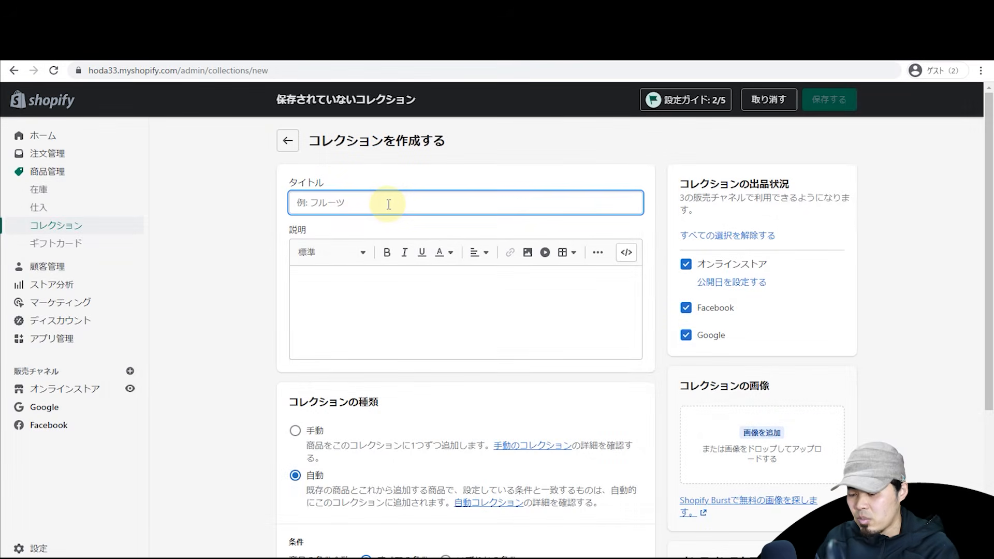
type("sinhinchaku")
key("space")
key("Return")
Step: Fill the collection description with 新着 pasted repeatedly
key("ctrl+a")
key("ctrl+c")
left_click(434, 296)
key("ctrl+v")
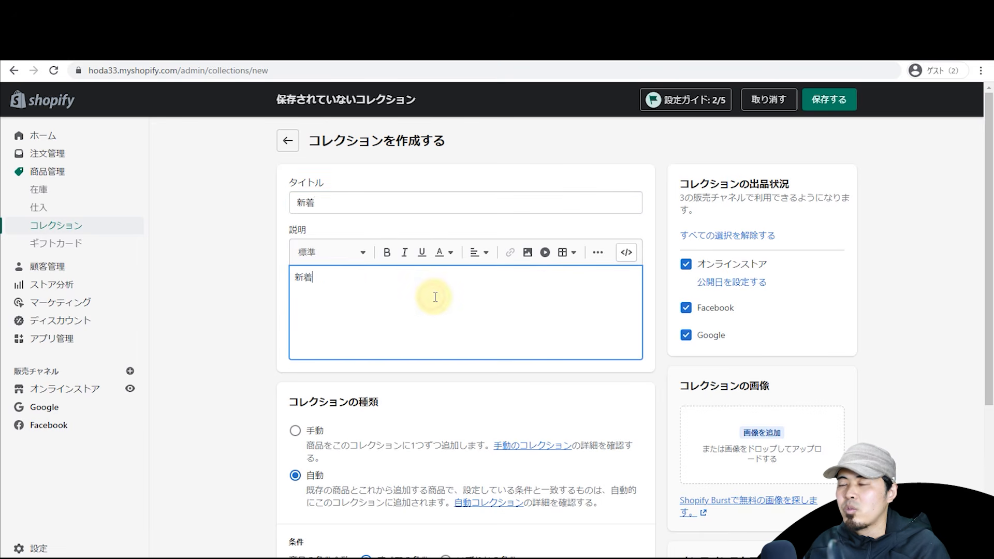
key("ctrl+v")
key("ctrl+v")
key("ctrl+v")
key("ctrl+v")
key("ctrl+v")
key("ctrl+v")
key("ctrl+v")
key("ctrl+v")
key("ctrl+v")
key("ctrl+v")
key("ctrl+v")
key("ctrl+v")
key("ctrl+v")
key("ctrl+v")
key("ctrl+v")
scroll(186, 259, "down", 2)
scroll(203, 243, "up", 1)
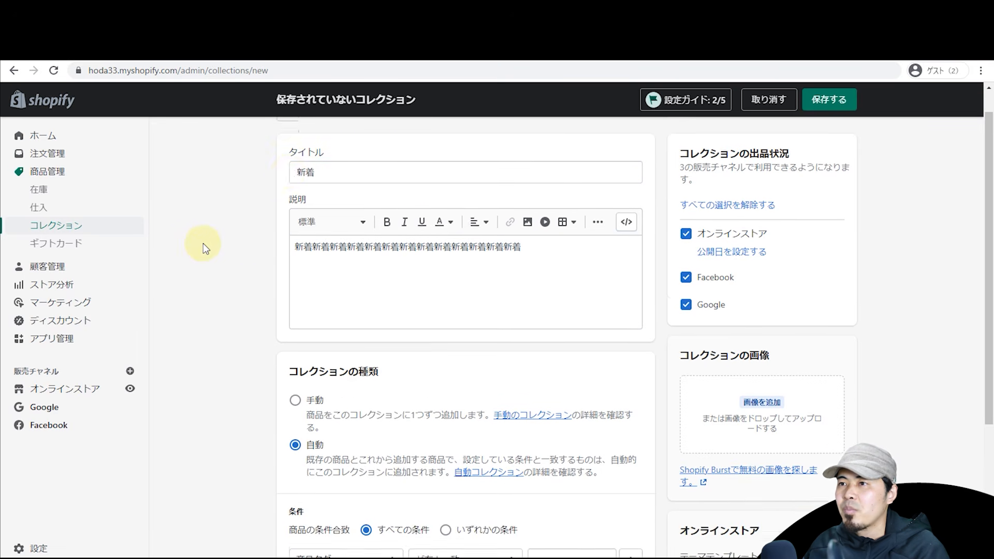
scroll(203, 243, "up", 1)
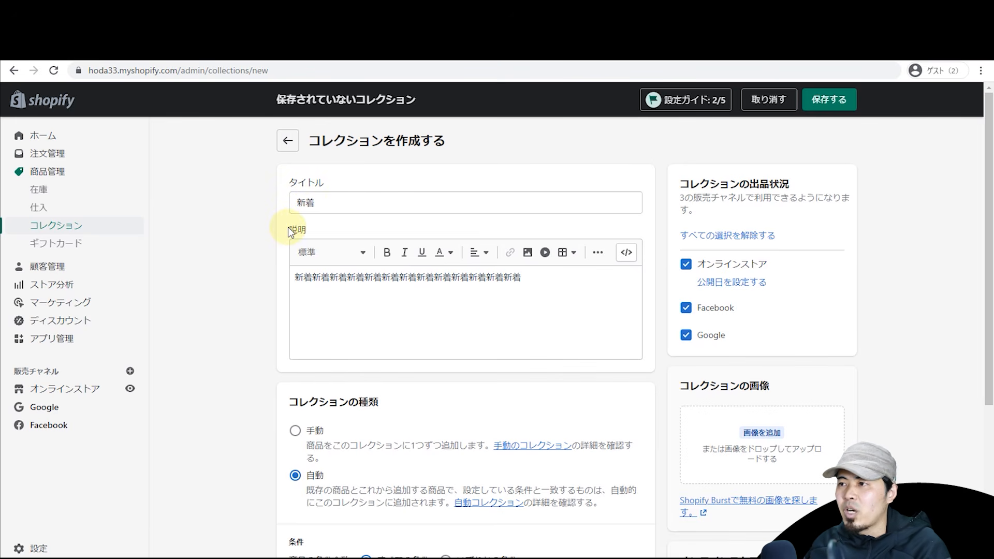
Step: Set the collection type to 自動 (automatic conditions)
scroll(279, 255, "down", 4)
left_click(293, 195)
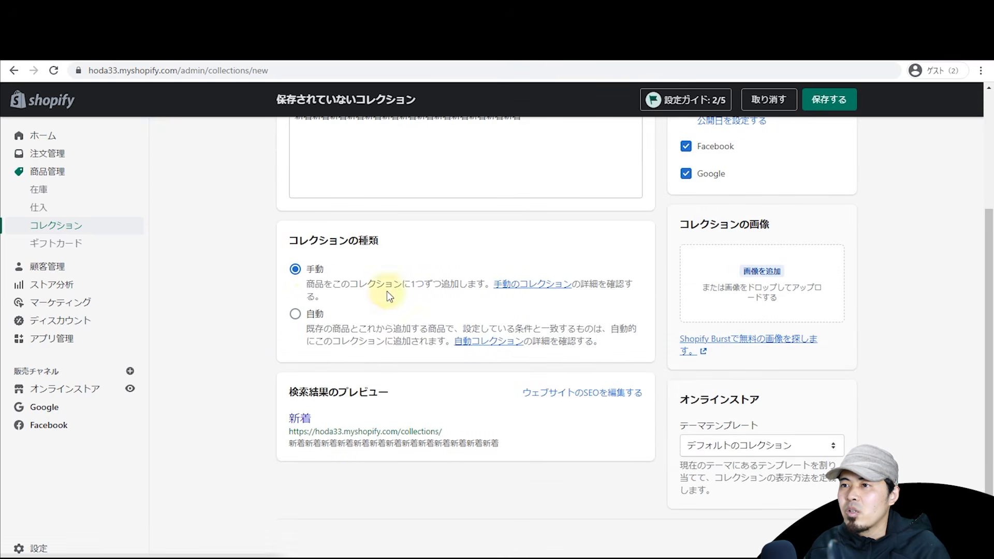
left_click(295, 313)
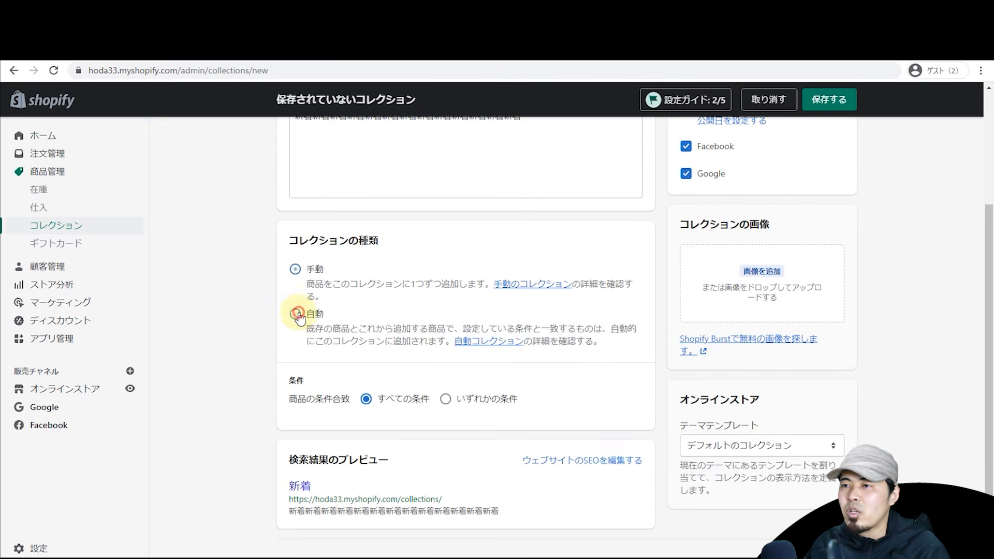
left_click(292, 269)
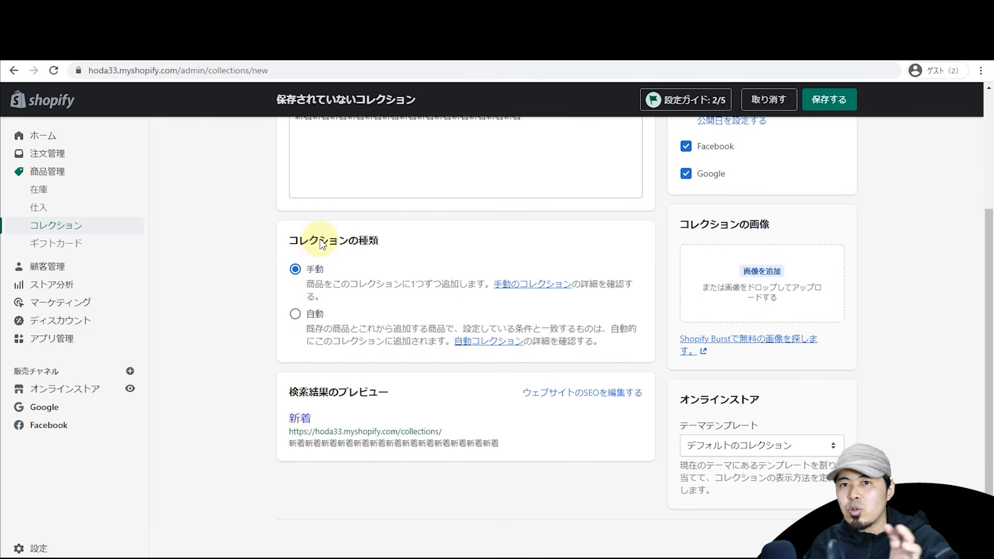
scroll(321, 248, "up", 3)
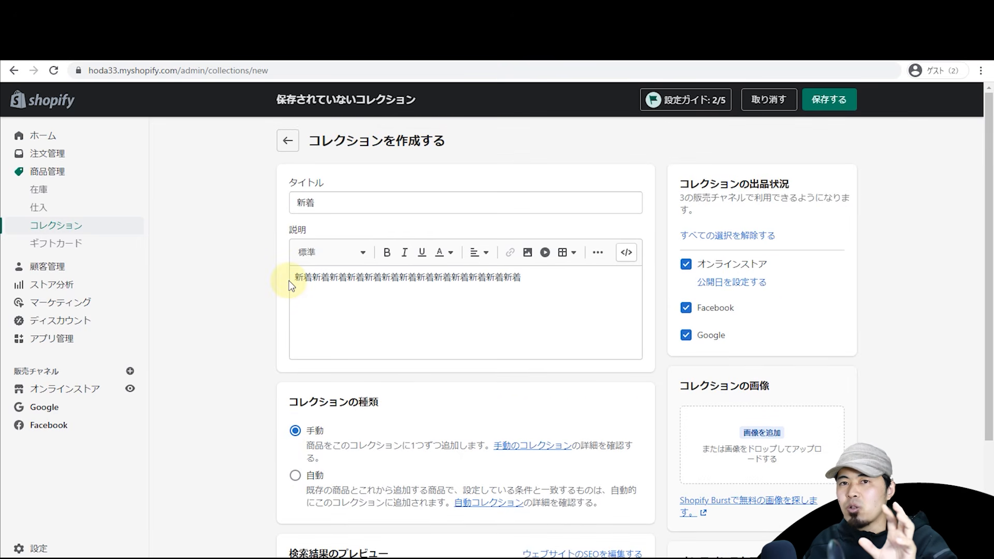
scroll(231, 257, "down", 3)
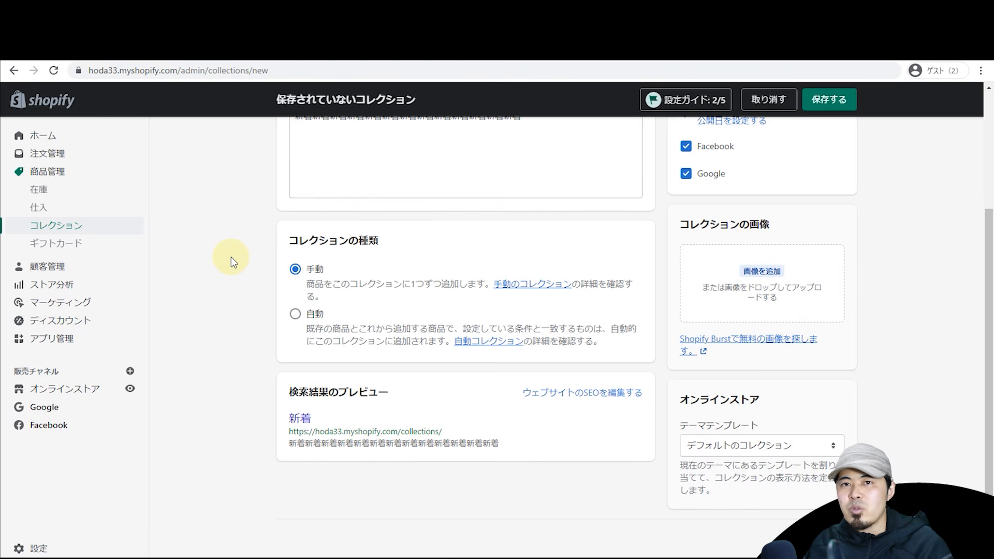
left_click(294, 314)
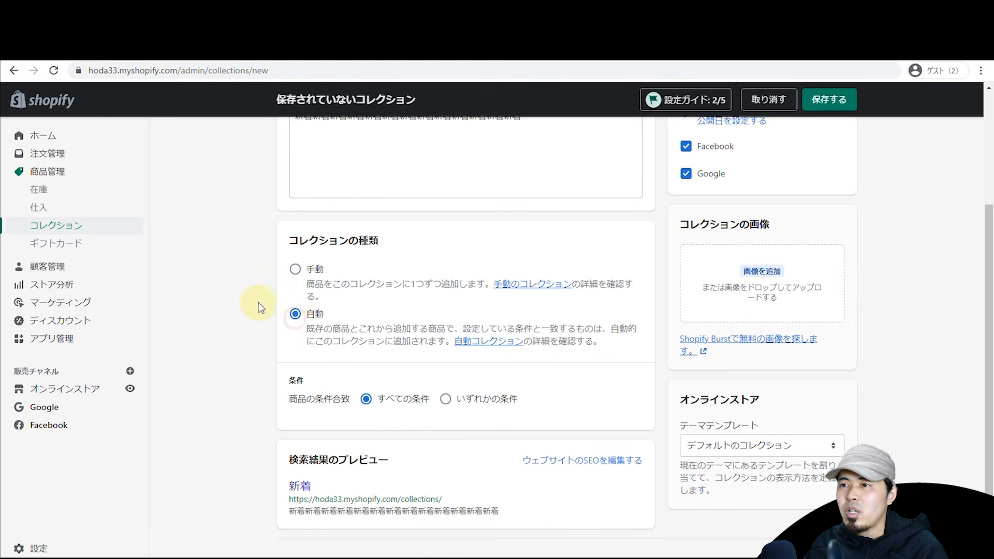
scroll(392, 359, "down", 2)
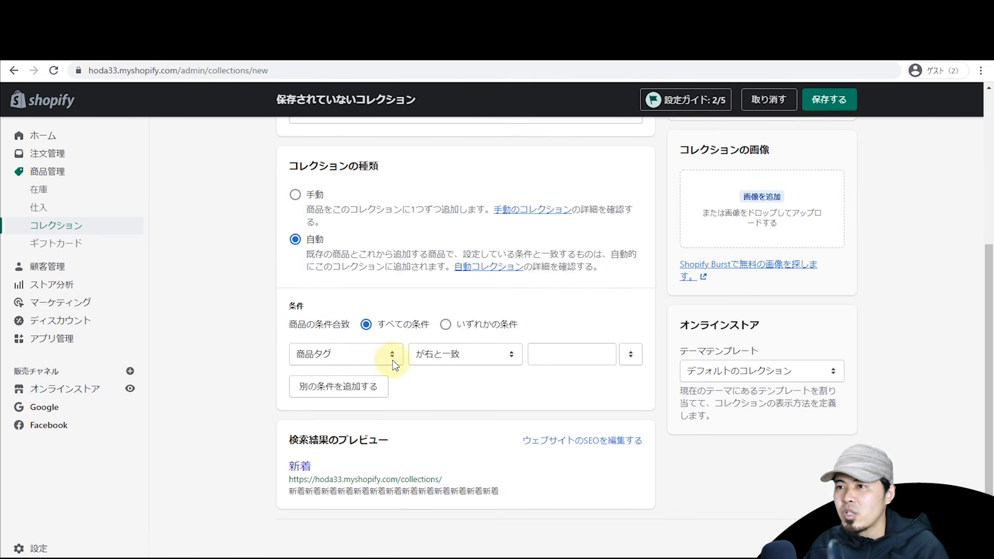
Step: Add the condition 商品タグ equals new and save the collection
left_click(365, 357)
left_click(470, 357)
left_click(539, 352)
left_click(545, 354)
type("new")
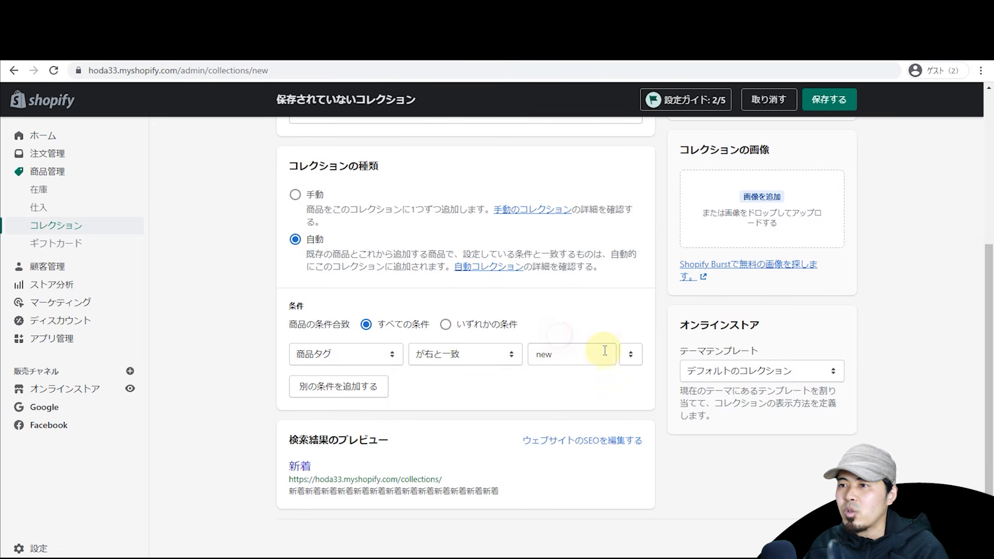
left_click(829, 100)
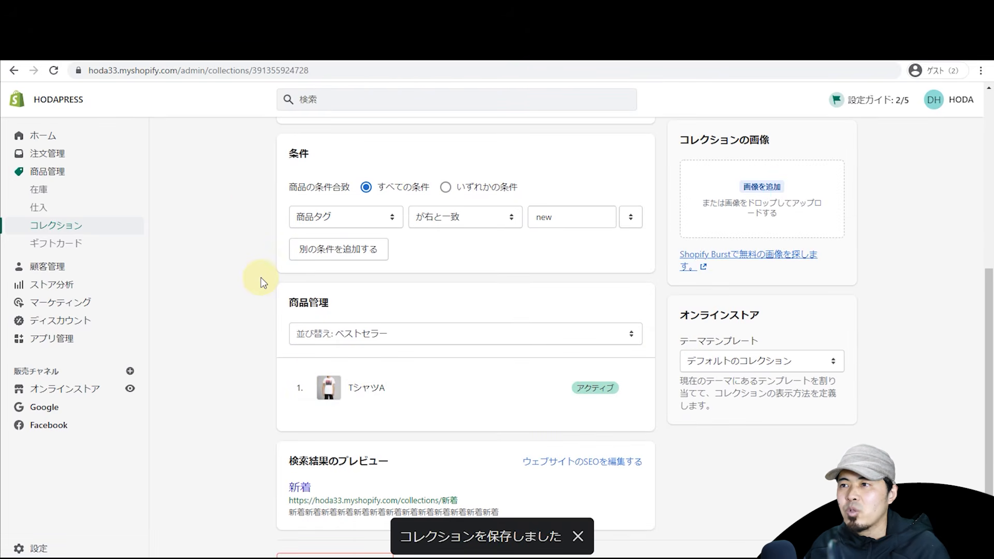
Step: Change the first condition to price less than 6000
scroll(261, 283, "up", 5)
scroll(261, 283, "down", 4)
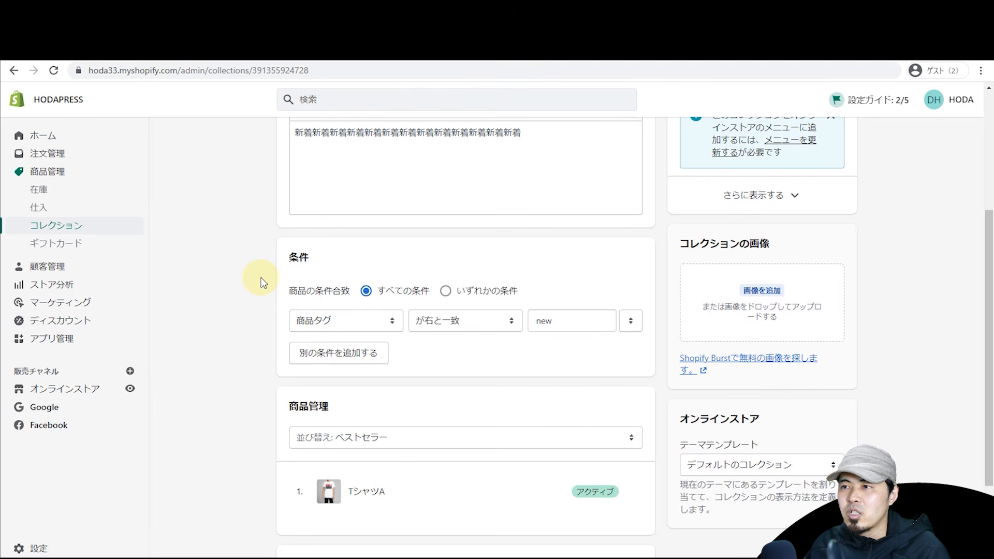
left_click(389, 325)
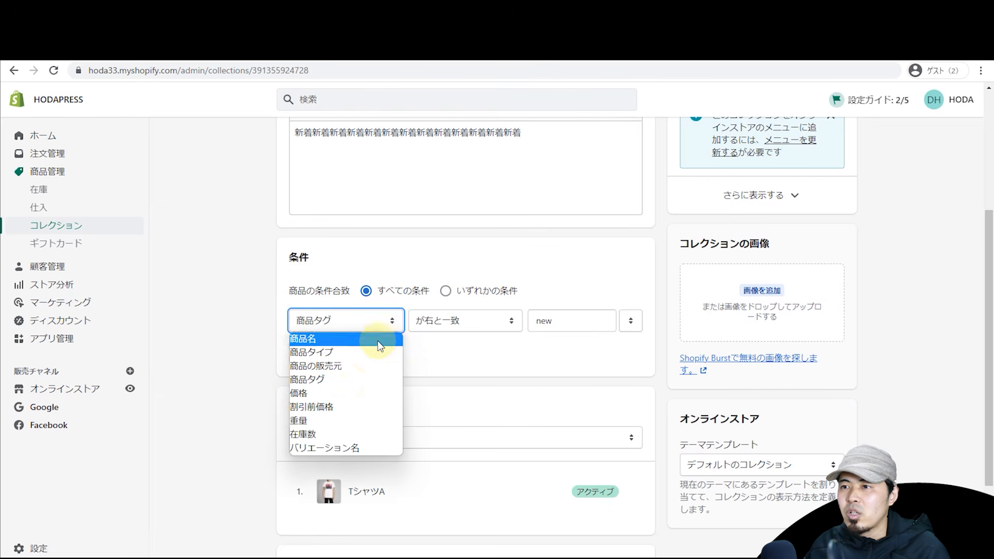
left_click(349, 393)
left_click(567, 321)
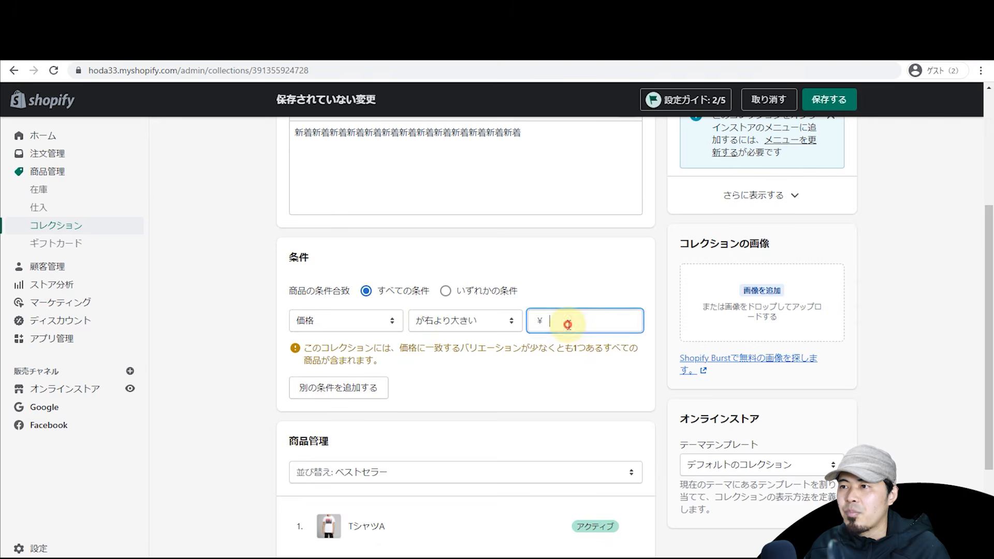
left_click(499, 319)
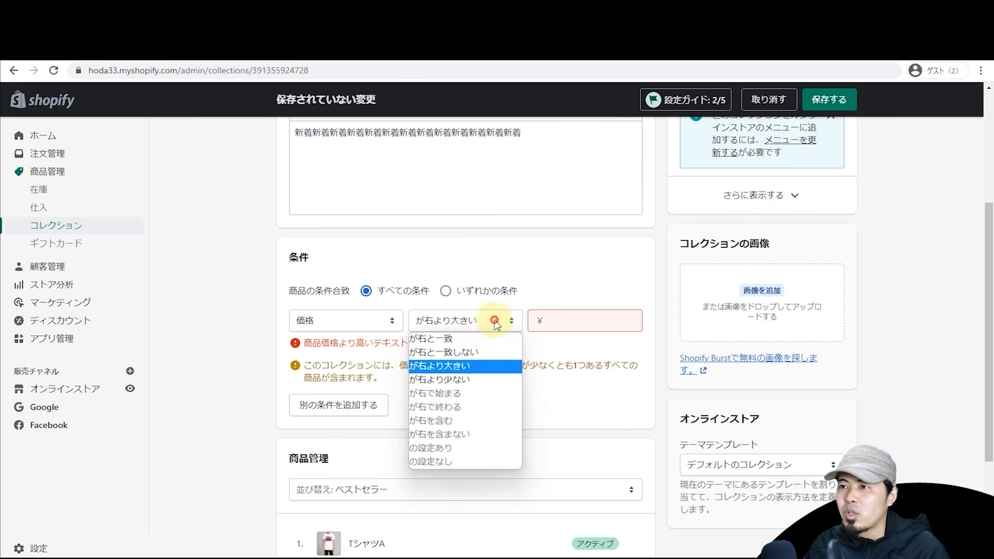
left_click(473, 377)
left_click(579, 322)
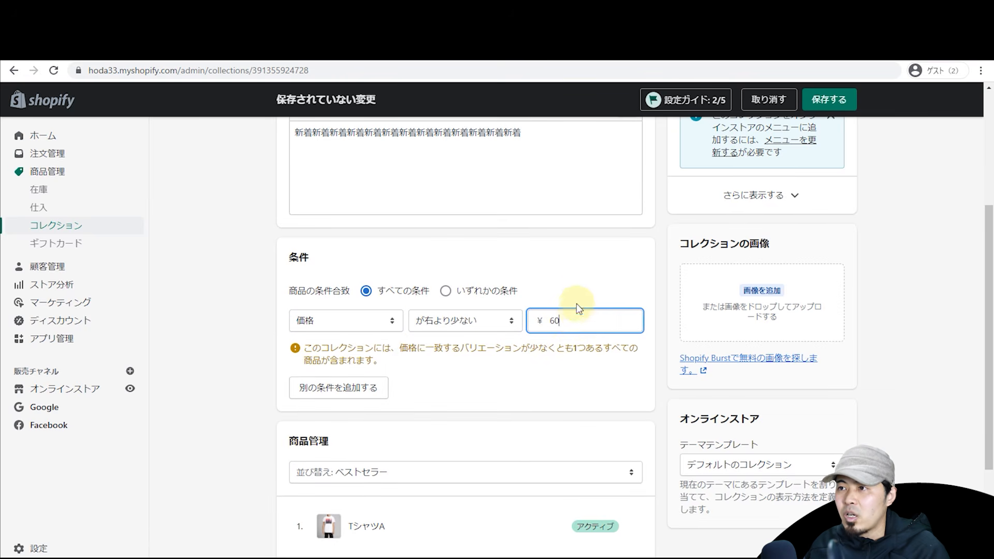
left_click(580, 300)
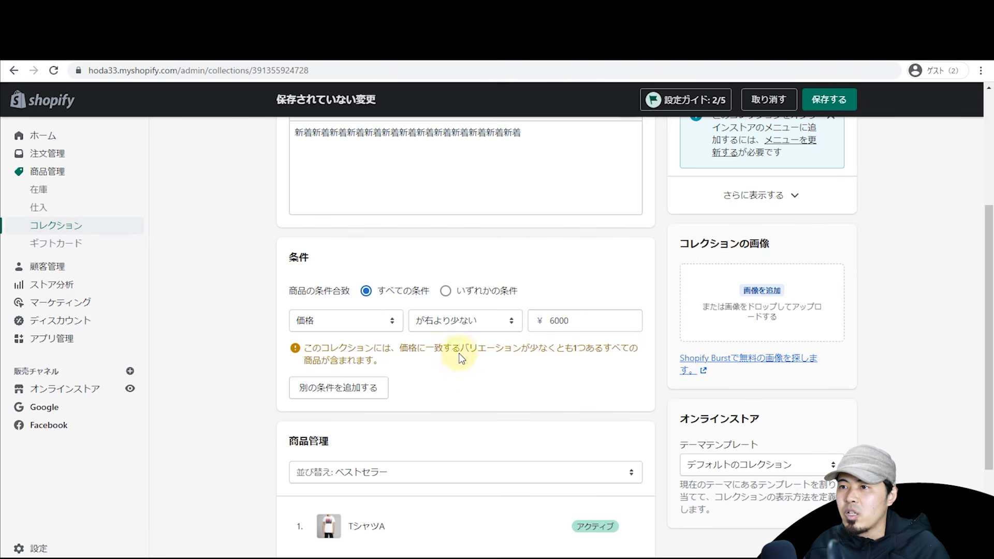
Step: Add a second condition, product tag equal to 'new', and save the collection
left_click(355, 389)
left_click(371, 362)
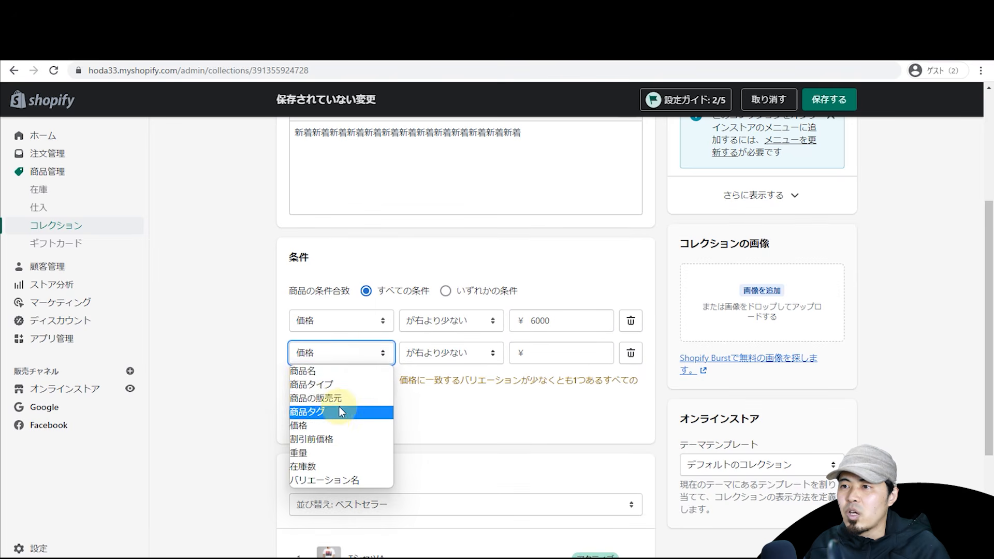
left_click(340, 406)
left_click(576, 356)
type("new")
left_click(466, 353)
left_click(231, 362)
scroll(233, 368, "down", 2)
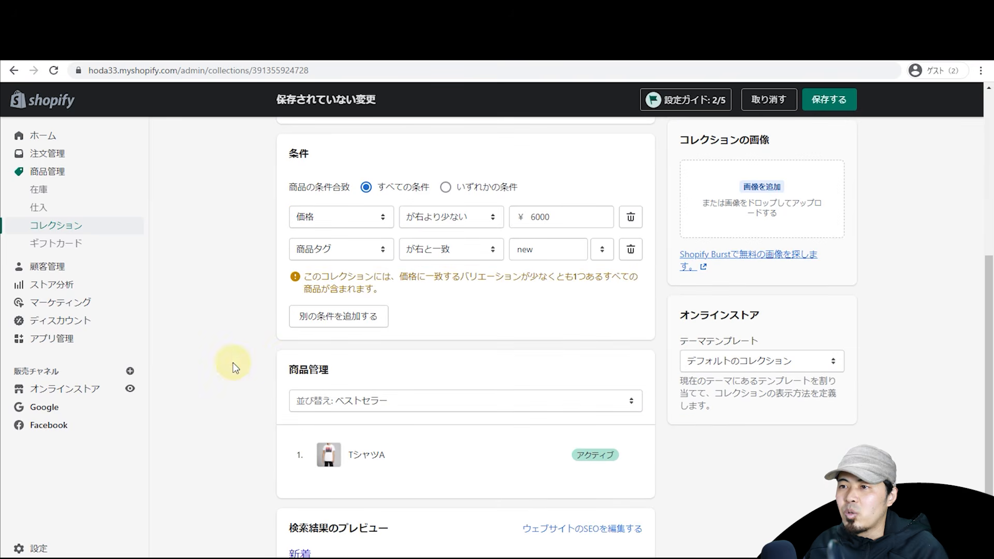
left_click(821, 104)
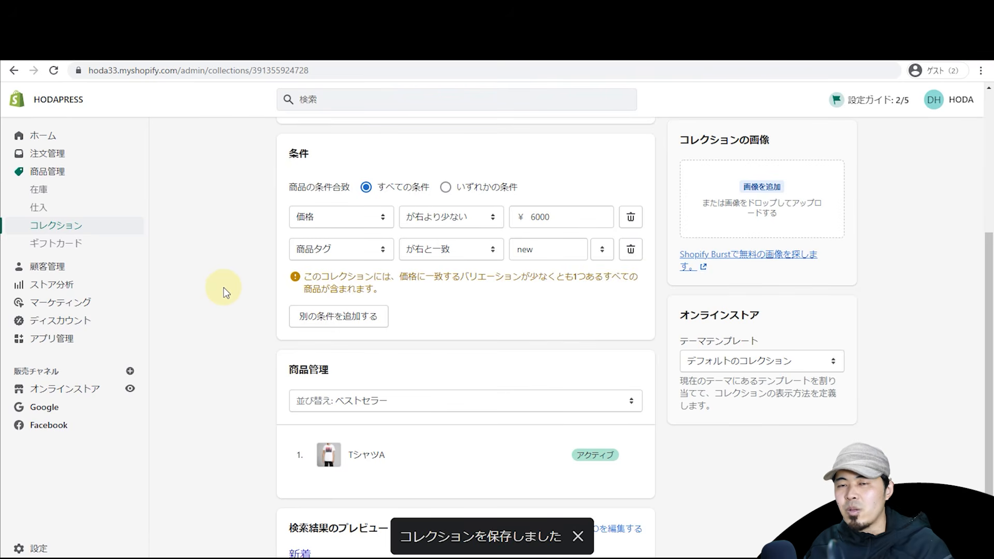
Step: View the 新着 collection on the storefront, showing its description and TシャツA
scroll(221, 294, "down", 2)
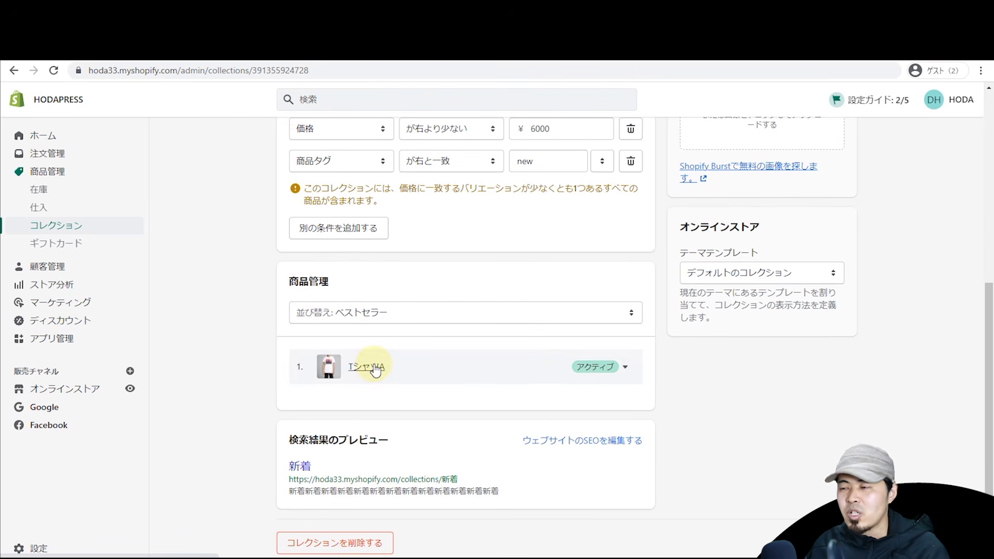
scroll(375, 369, "up", 2)
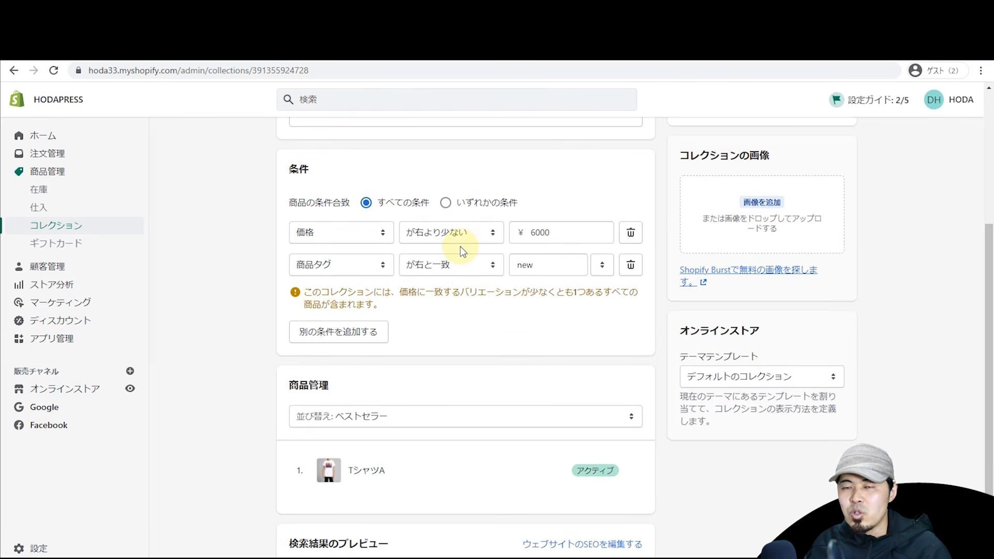
scroll(460, 246, "up", 5)
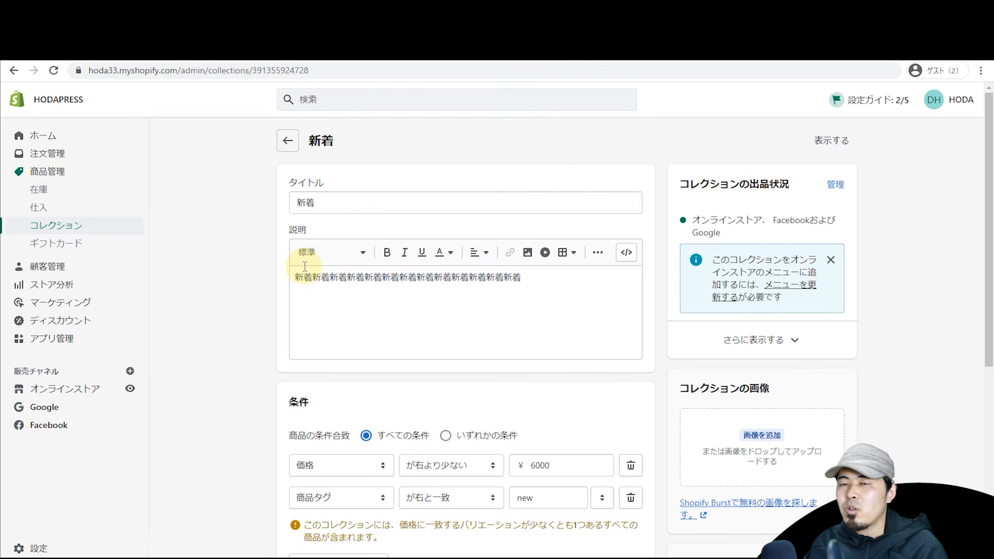
left_click(815, 140)
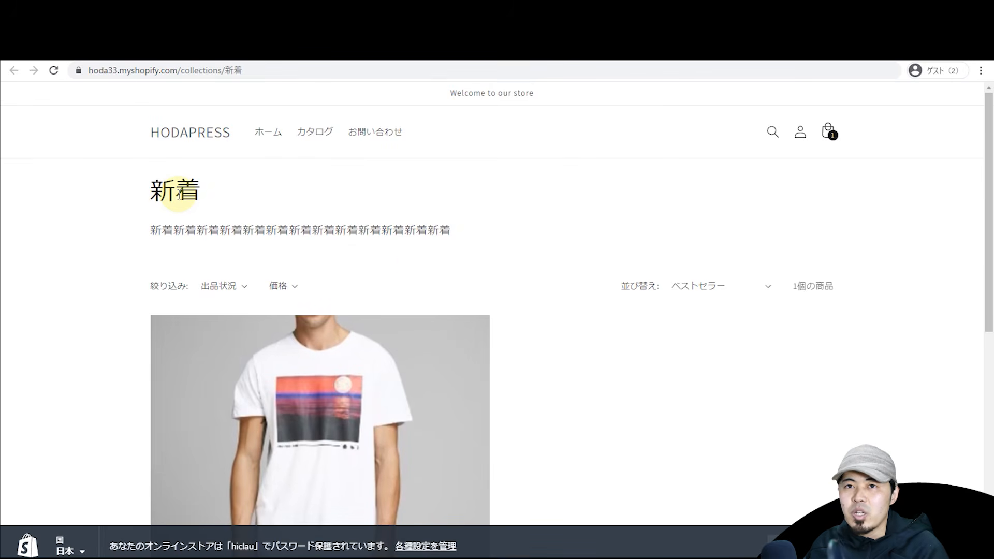
Step: Browse the HODAPRESS store home page, then return to the admin 新着 collection
left_click(220, 144)
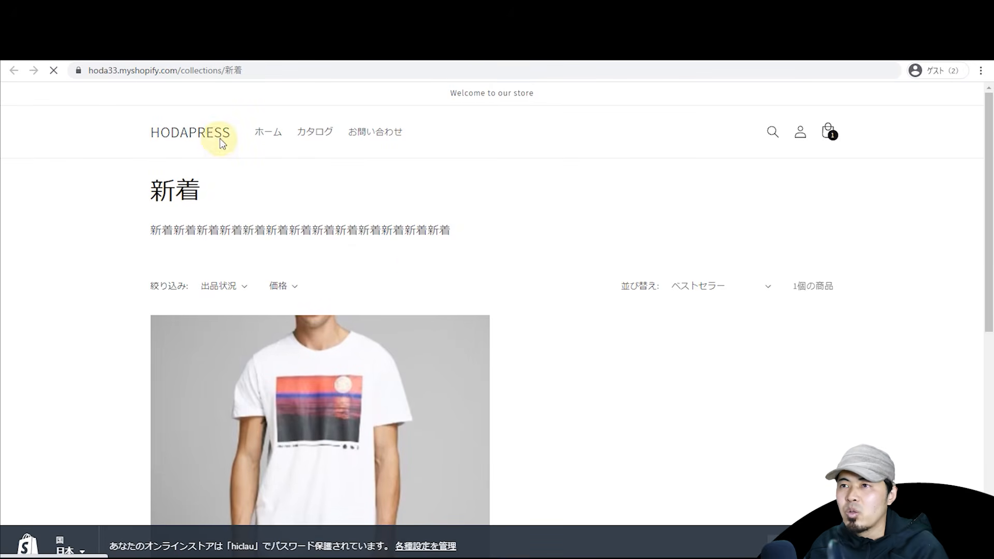
left_click_drag(988, 136, 960, 328)
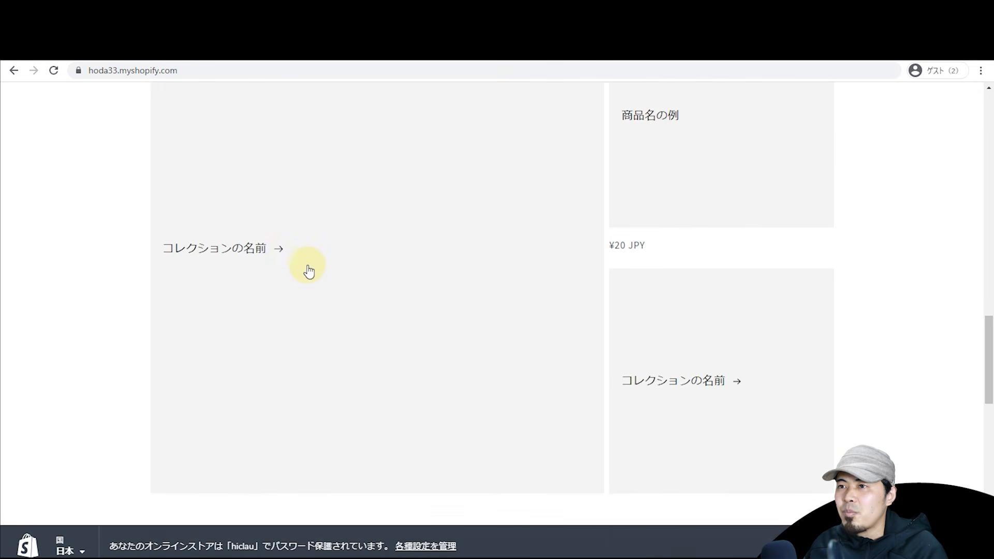
scroll(313, 259, "down", 12)
scroll(351, 298, "down", 2)
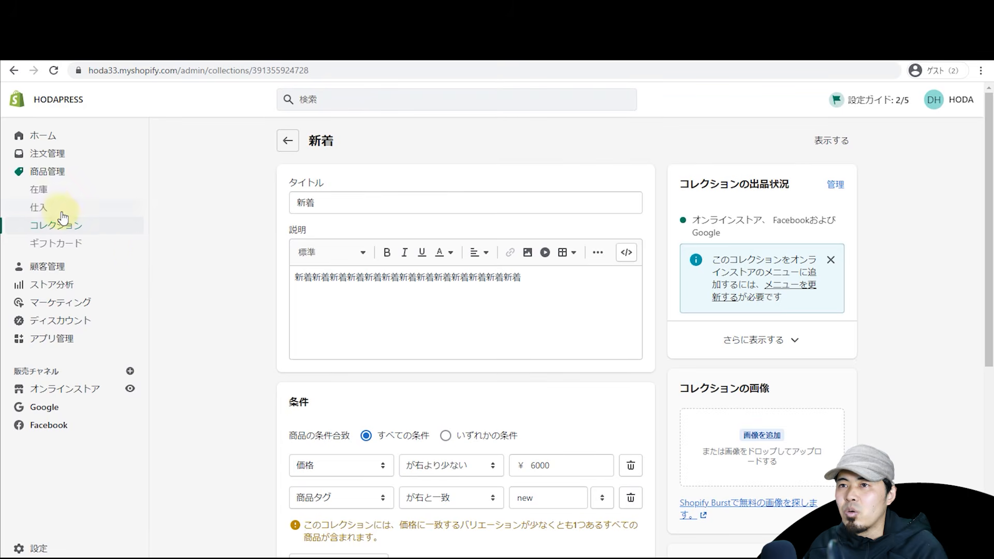
Step: Reopen the 新着 collection and save it with the snowy-town cover image
left_click(289, 140)
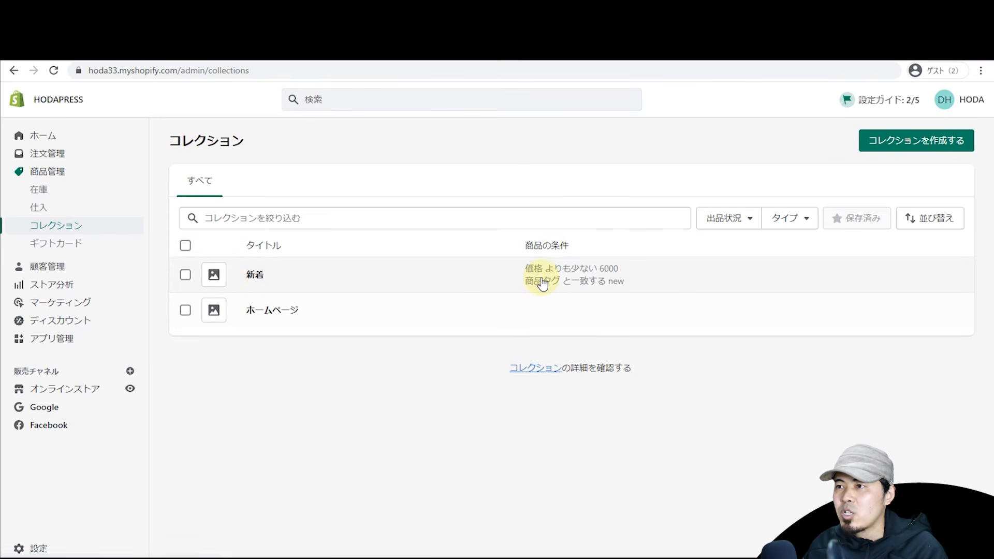
left_click(254, 278)
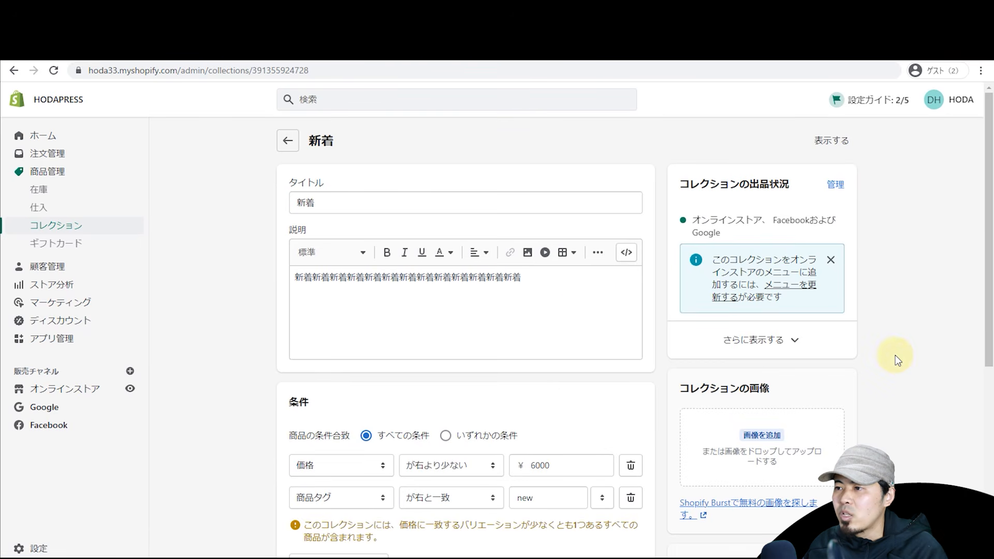
scroll(893, 347, "down", 4)
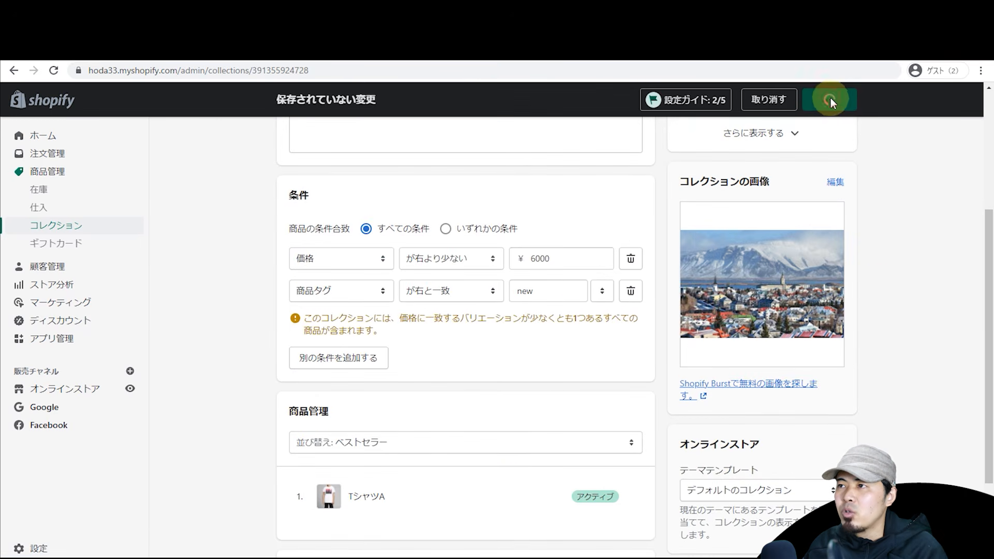
left_click(830, 97)
Step: Switch to the storefront tab to check the 新着 collection showing one T-shirt
key("ctrl+Tab")
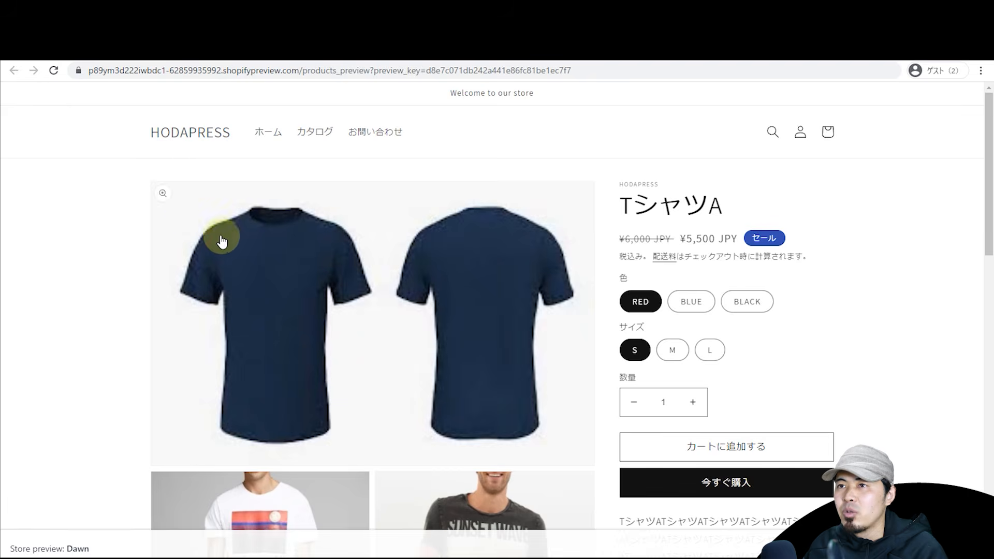
key("ctrl+Tab")
key("ctrl+Tab")
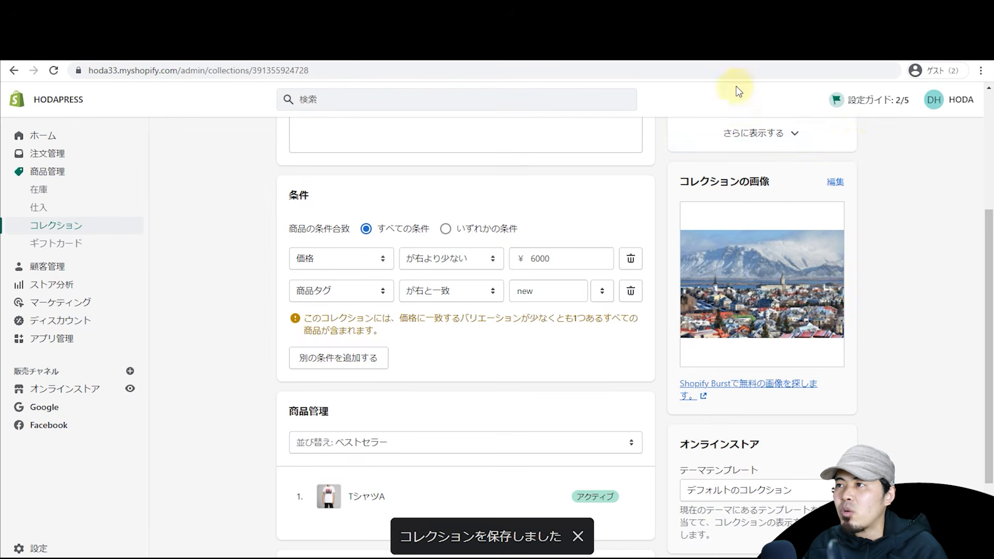
scroll(853, 153, "up", 5)
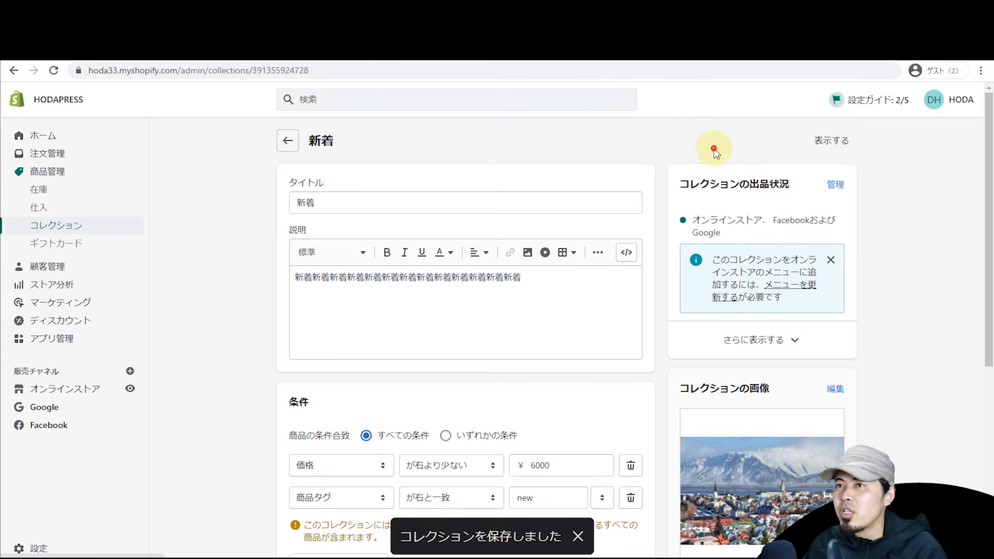
key("ctrl+shift+Tab")
key("ctrl+shift+Tab")
left_click_drag(987, 182, 957, 178)
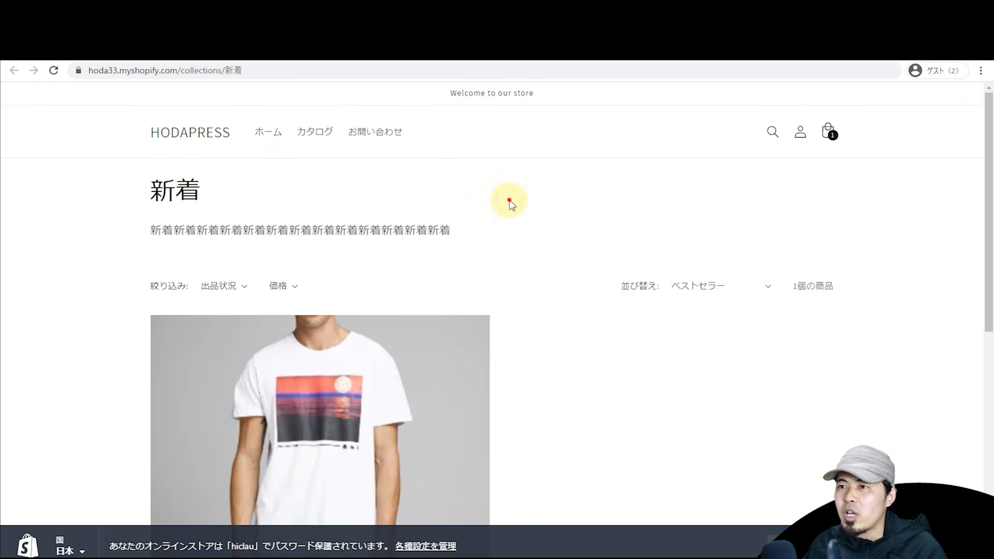
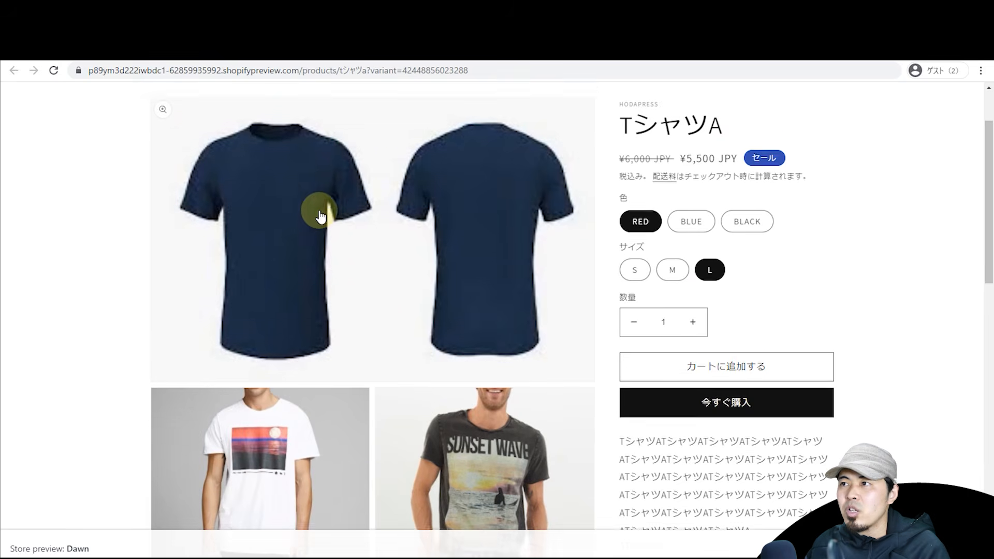
Step: Reload the storefront home page and go back to the admin Themes page
scroll(323, 212, "up", 2)
left_click(196, 144)
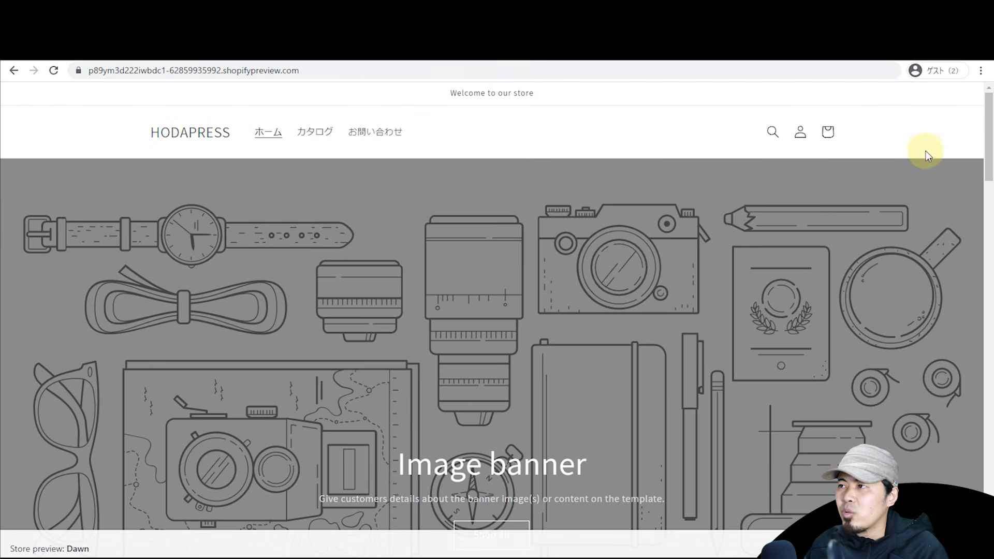
left_click_drag(986, 157, 925, 138)
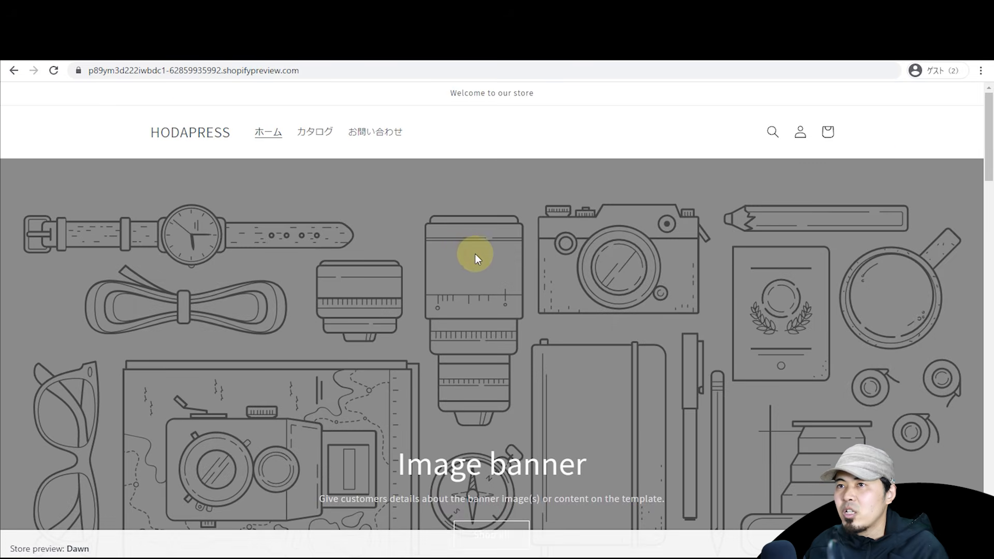
key("ctrl+shift+Tab")
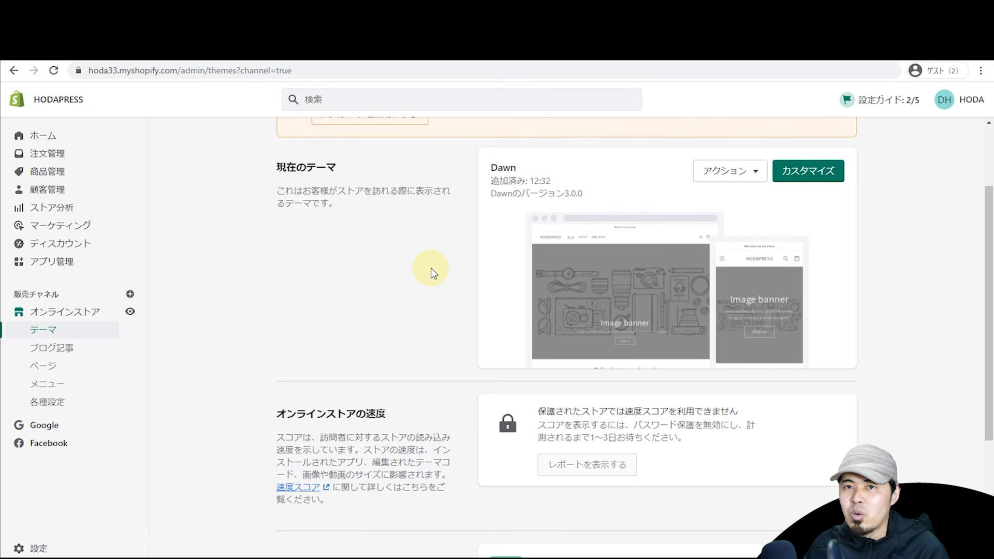
scroll(431, 275, "down", 4)
scroll(446, 248, "up", 6)
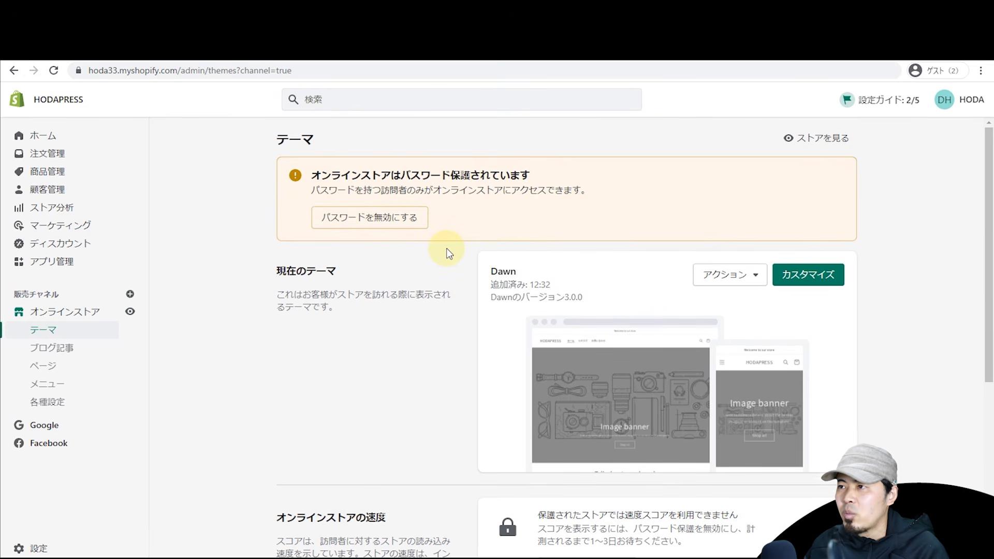
Step: Cancel renaming the Dawn theme, keeping its name, and duplicate it as a backup
left_click(724, 274)
left_click(434, 308)
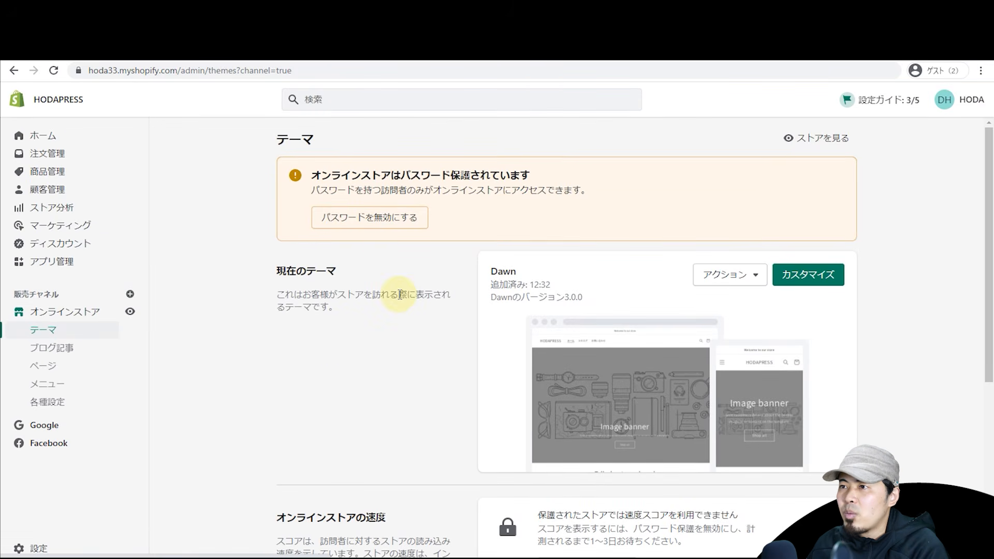
left_click(702, 274)
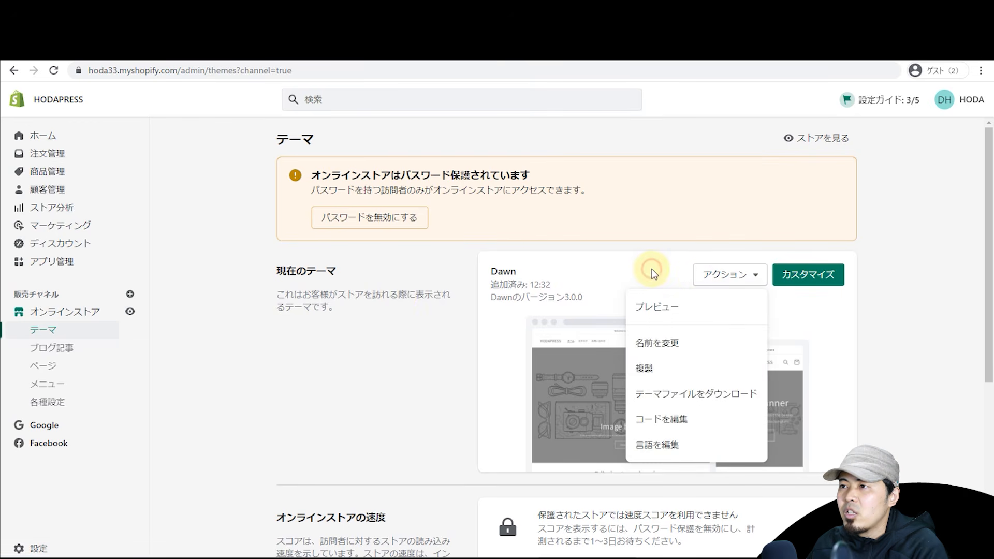
left_click(652, 272)
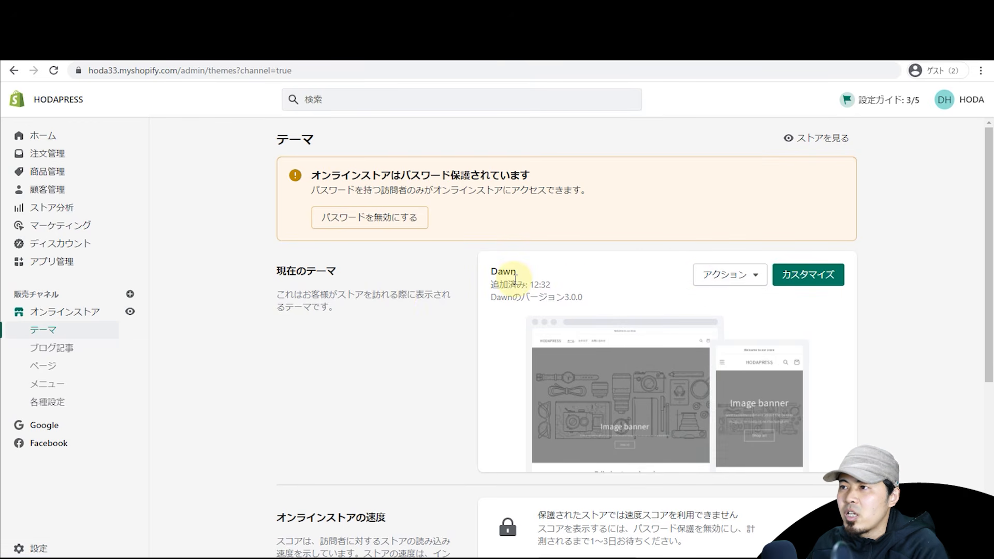
left_click(720, 278)
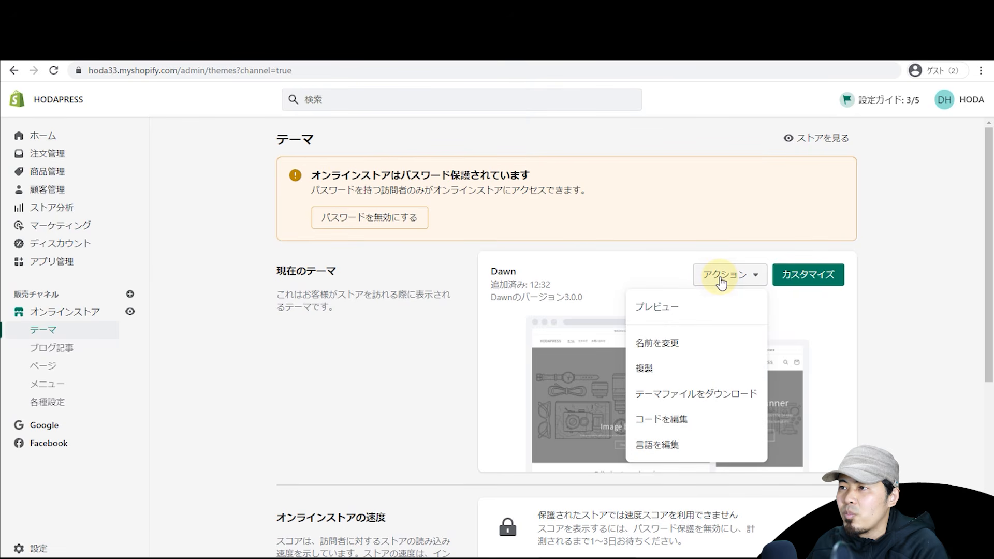
left_click(695, 350)
left_click(462, 341)
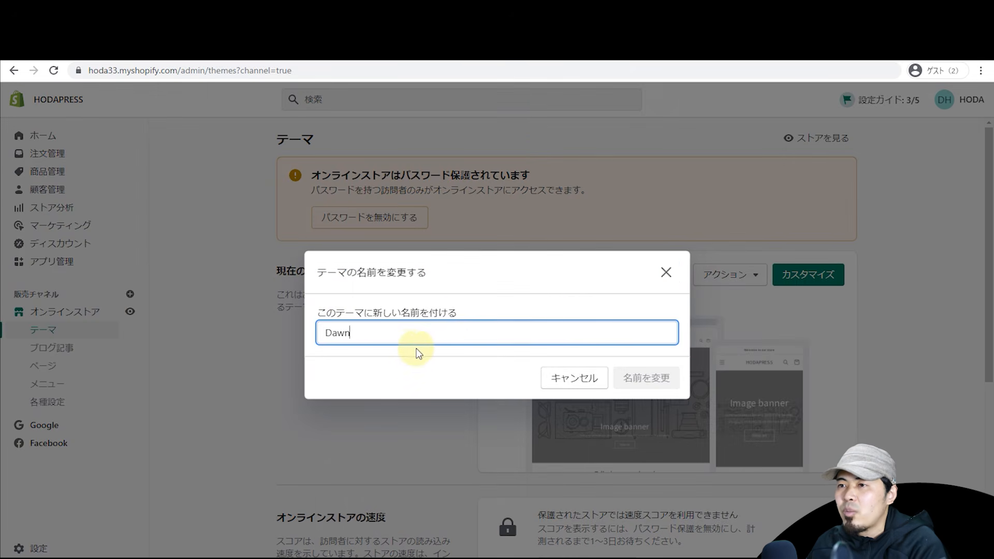
double_click(403, 338)
left_click(590, 372)
left_click(729, 282)
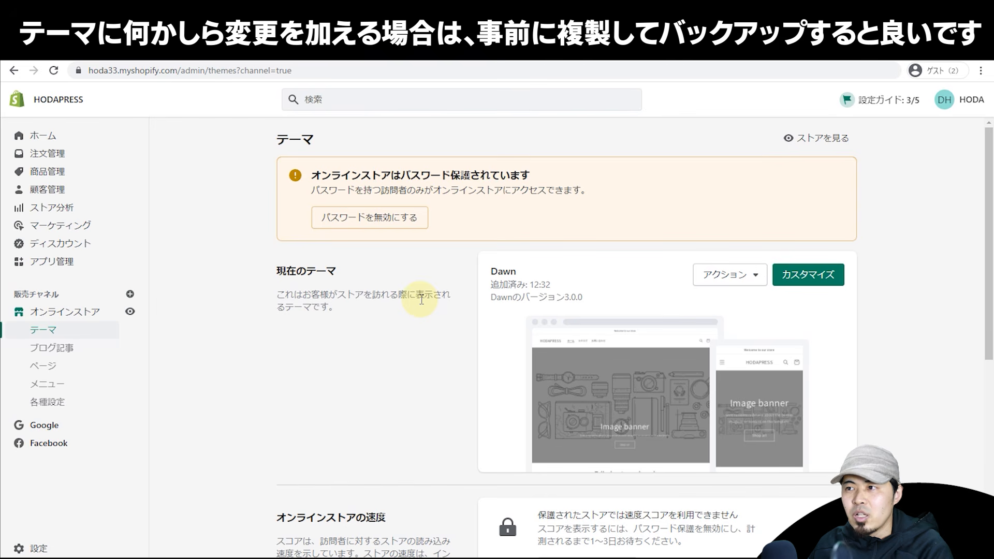
Step: Rename the Dawn copy in the Theme library from 'Dawnのコピー' to 'Dawn 2022.2.14'
scroll(668, 290, "down", 4)
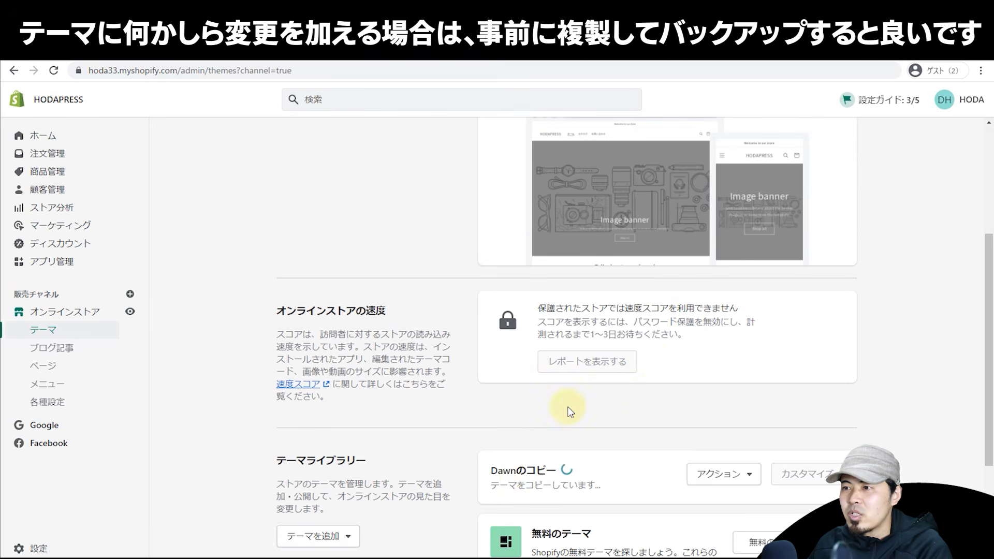
scroll(523, 414, "up", 4)
scroll(514, 315, "down", 6)
left_click(706, 370)
left_click(708, 403)
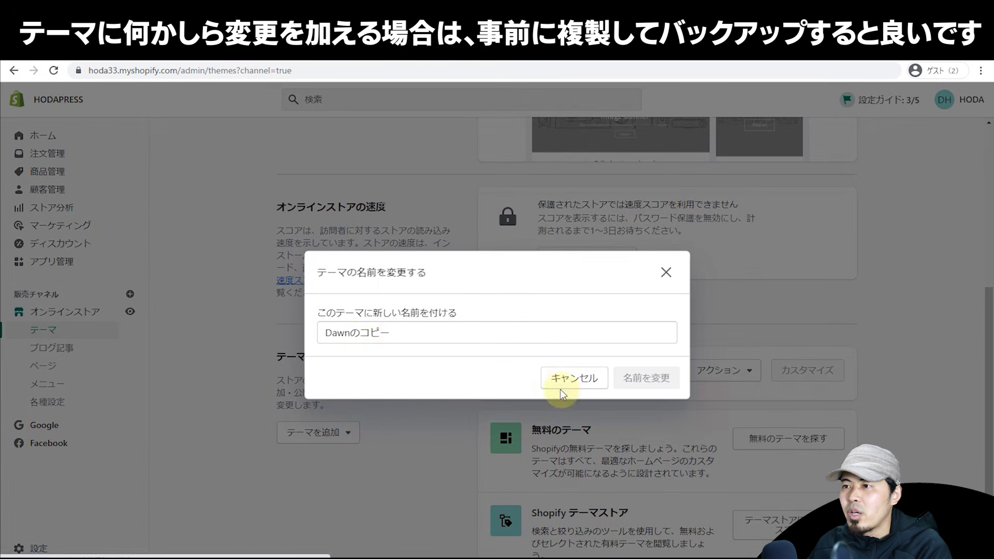
left_click_drag(363, 333, 463, 367)
key("BackSpace")
key("BackSpace")
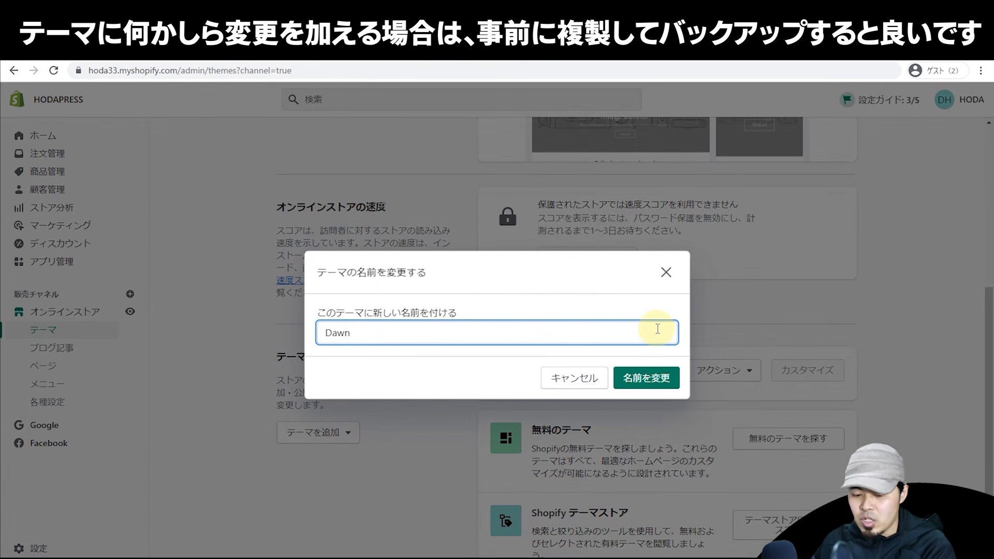
type("2022.2.14")
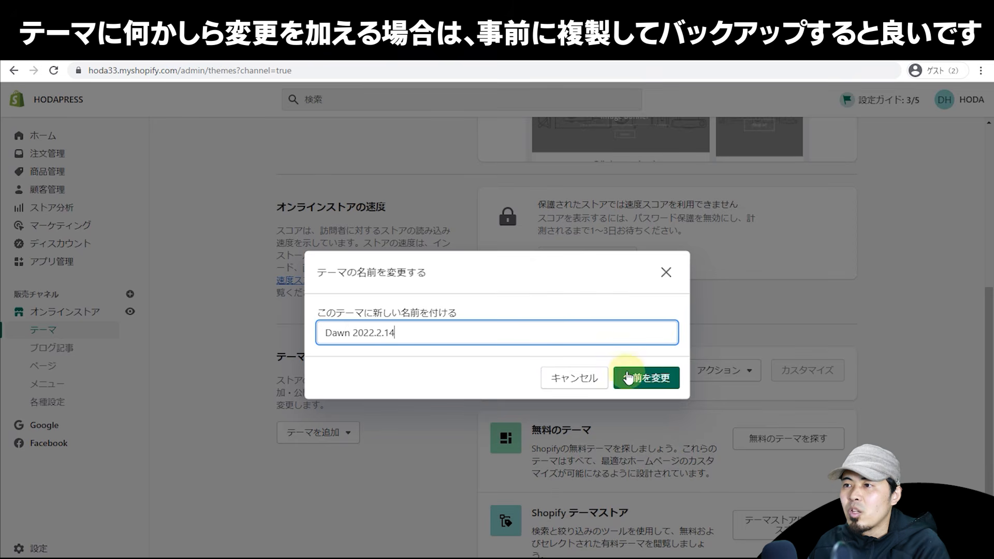
left_click(644, 376)
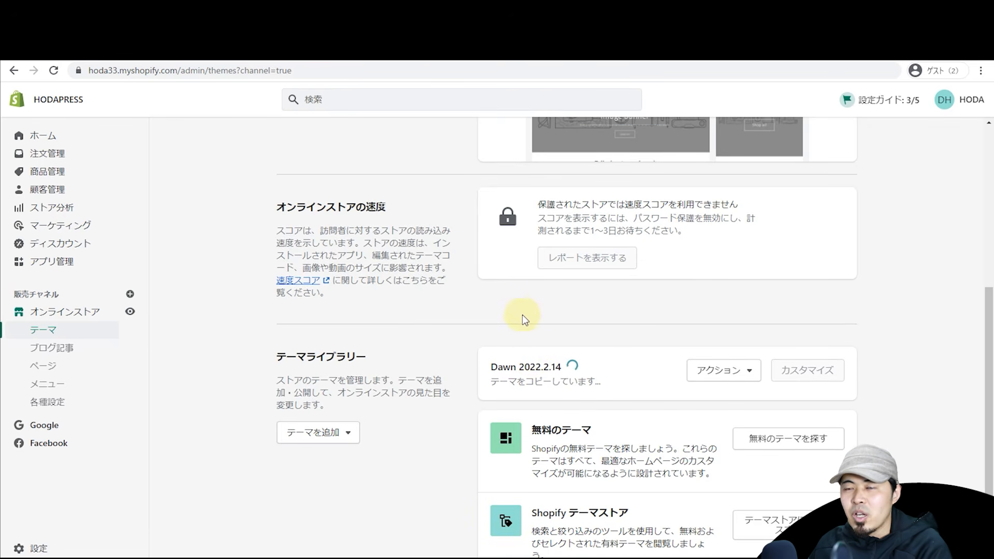
scroll(526, 308, "up", 6)
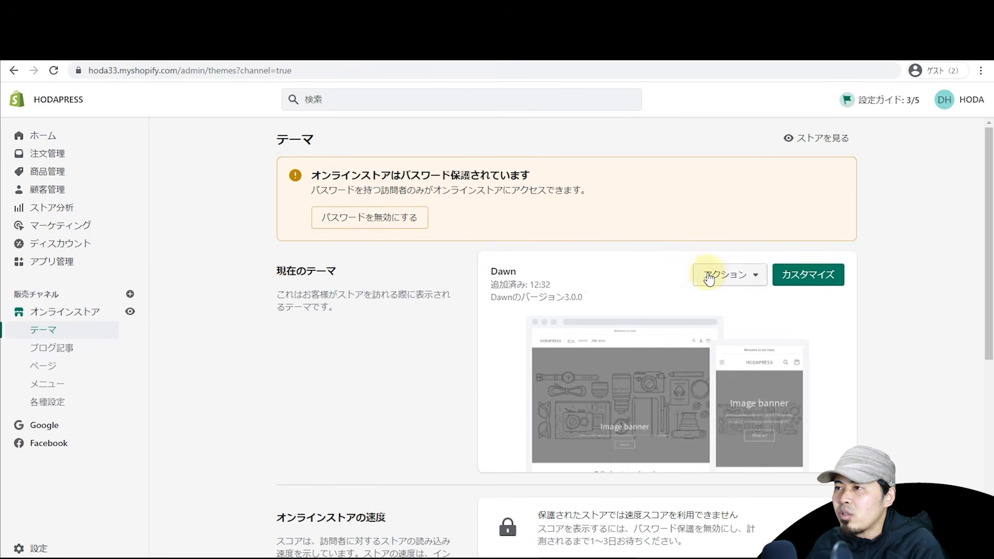
left_click(705, 273)
left_click(685, 416)
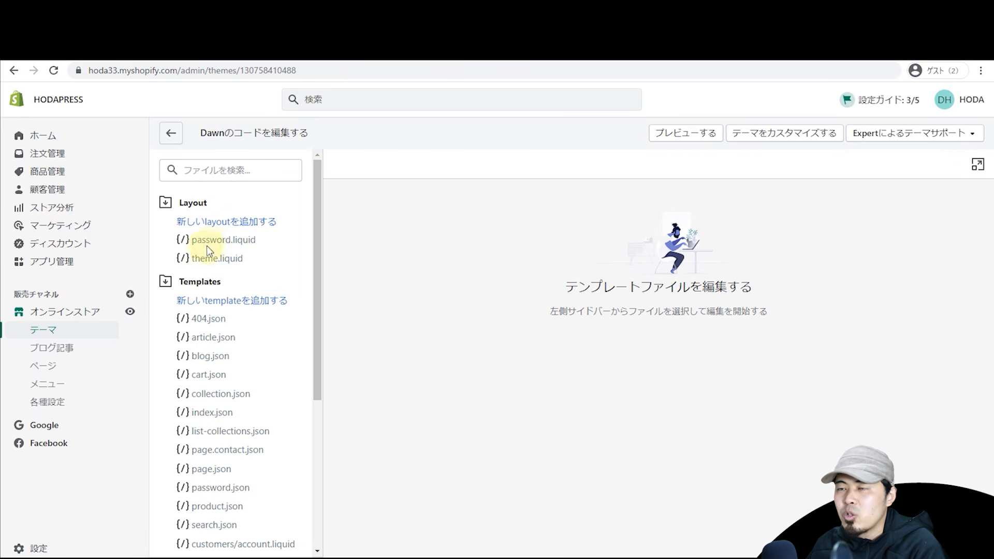
left_click(213, 243)
left_click(210, 258)
left_click(211, 337)
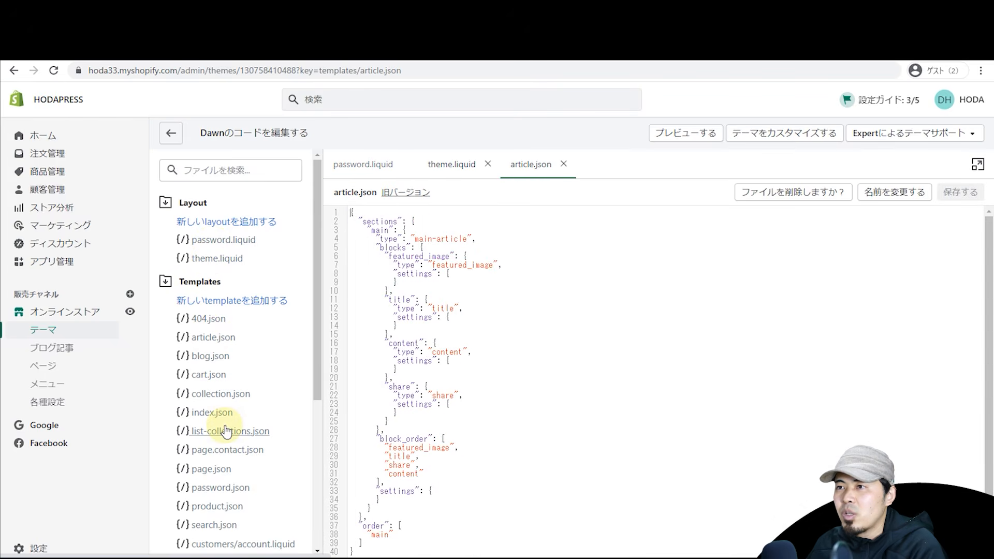
left_click(226, 430)
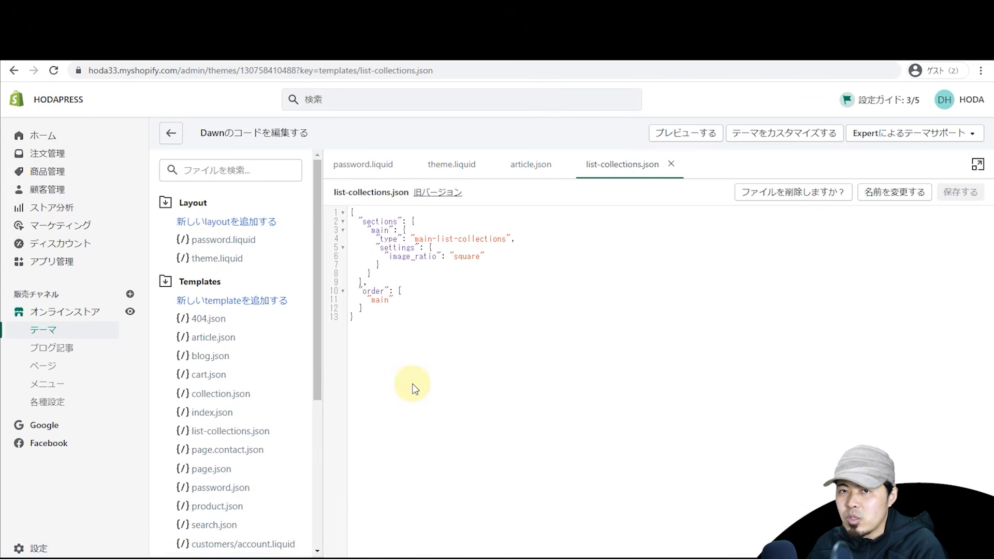
key("alt+Left")
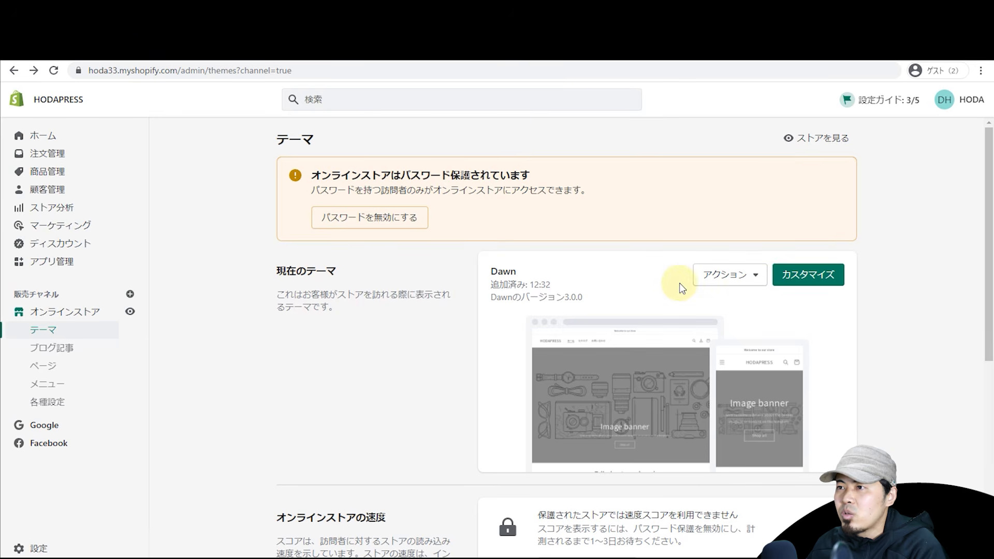
Step: Open the Dawn theme editor on the home page
left_click(789, 282)
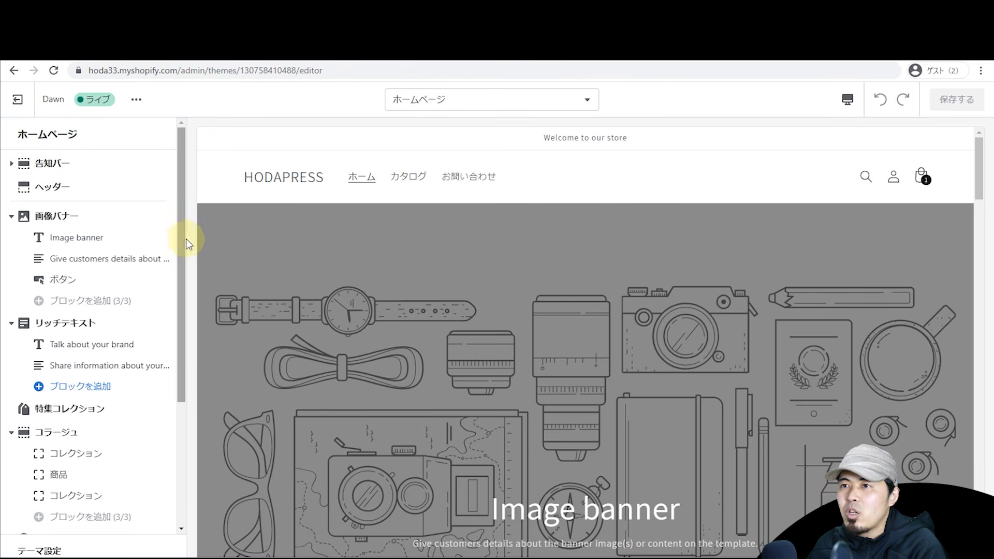
mouse_move(184, 242)
left_mouse_down()
mouse_move(178, 339)
mouse_move(188, 251)
left_mouse_up()
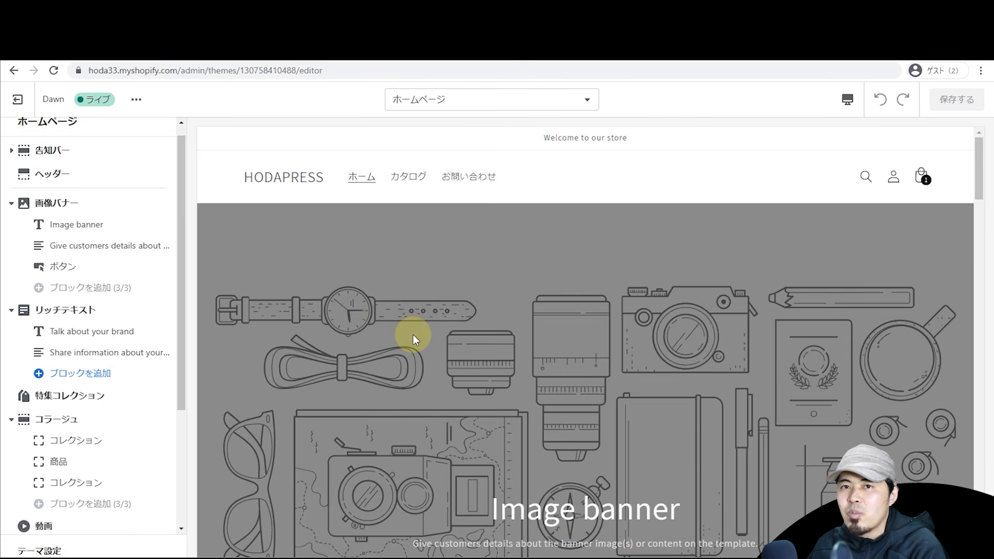
scroll(426, 319, "down", 2)
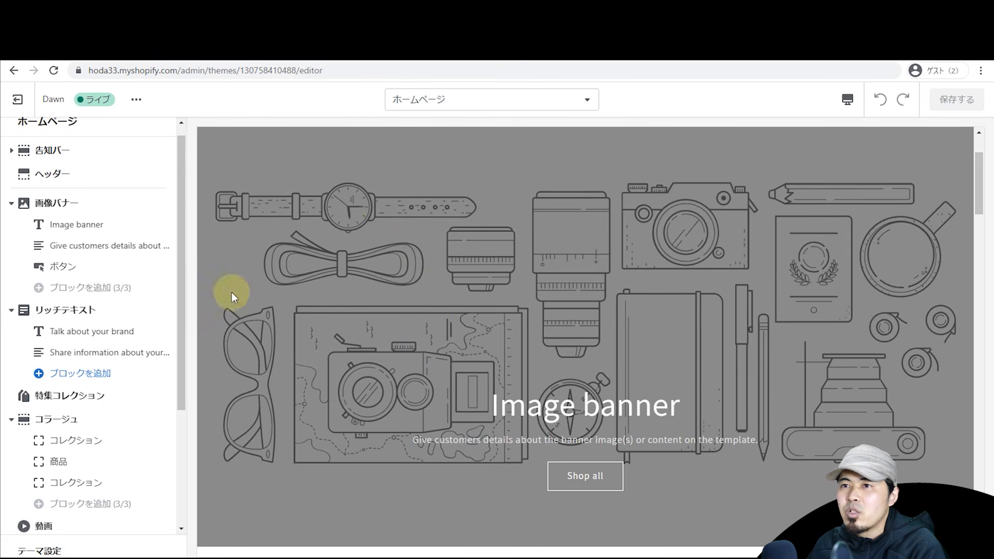
Step: Collapse the 画像バナー, リッチテキスト, コラージュ and マルチカラム sections to their names
left_click(11, 203)
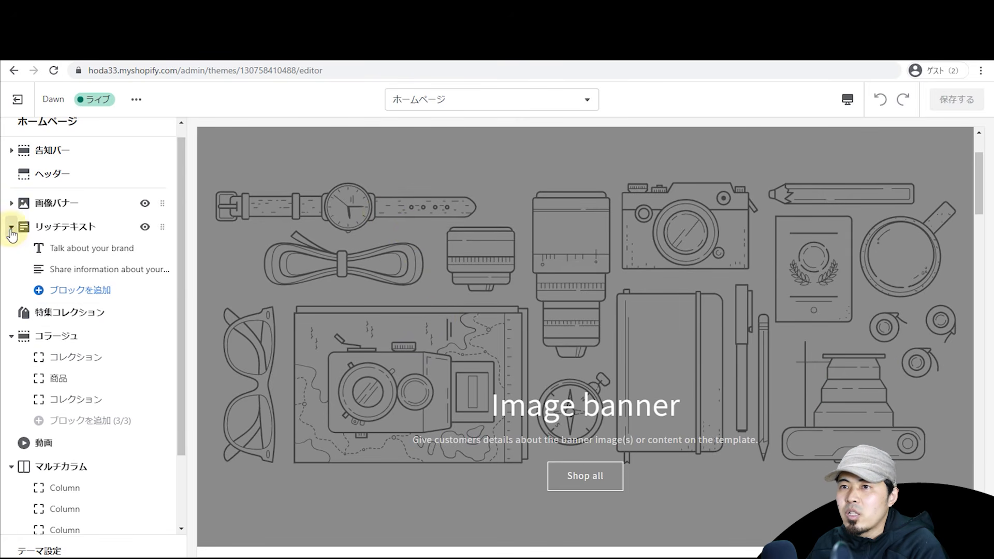
left_click(11, 226)
left_click(8, 275)
left_click(11, 334)
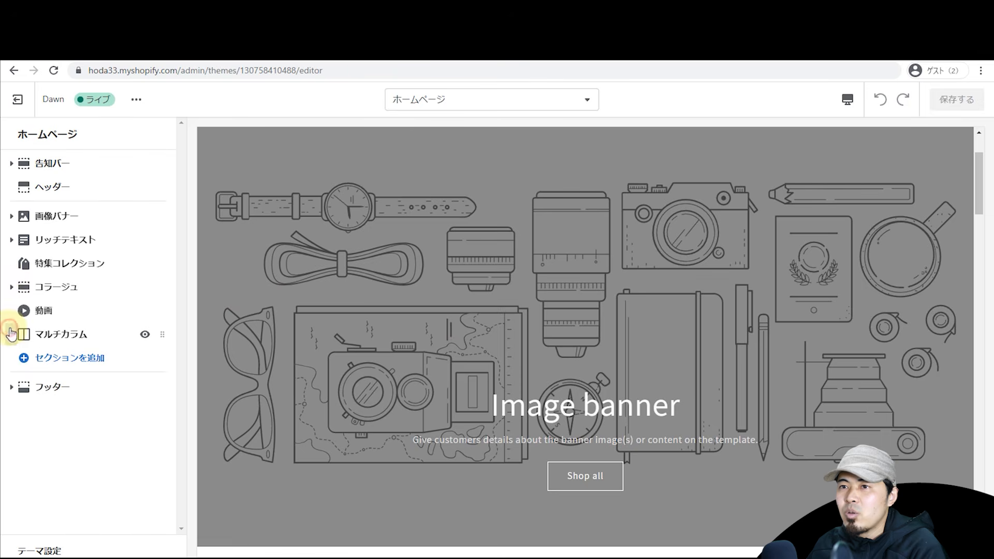
left_click(11, 286)
left_click(12, 287)
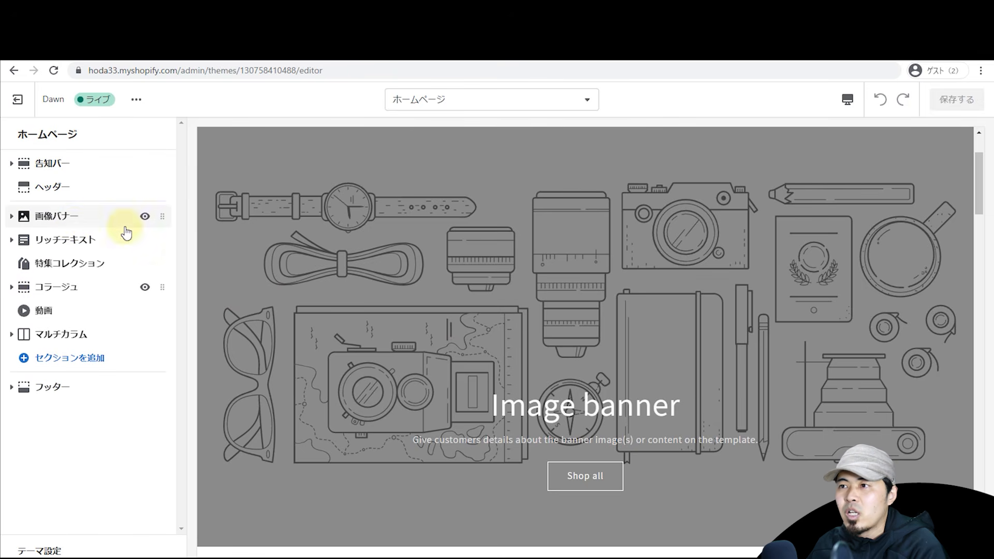
scroll(430, 331, "down", 4)
scroll(430, 331, "up", 6)
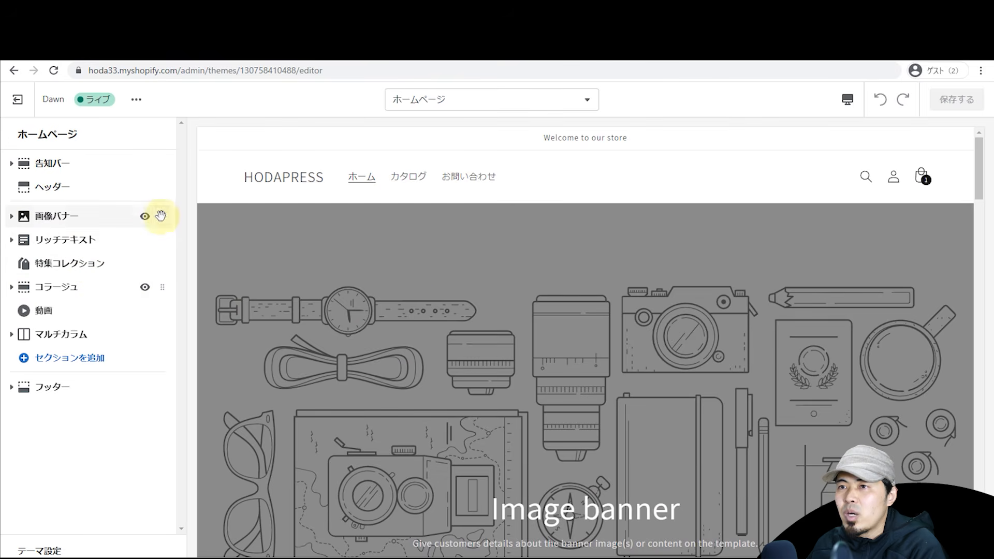
scroll(417, 329, "down", 4)
scroll(572, 262, "up", 2)
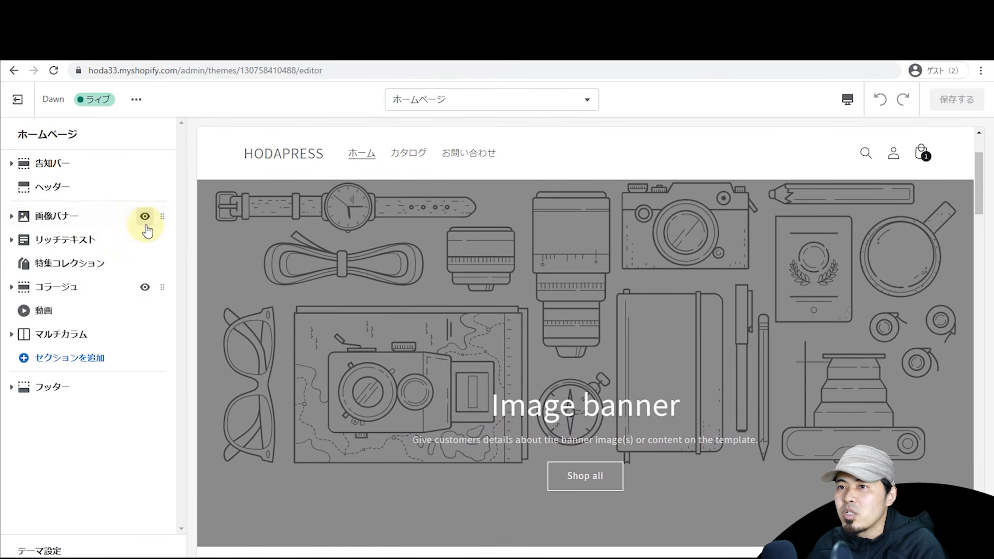
Step: After trying to move and hide it, delete the 画像バナー section
left_click_drag(158, 215, 155, 287)
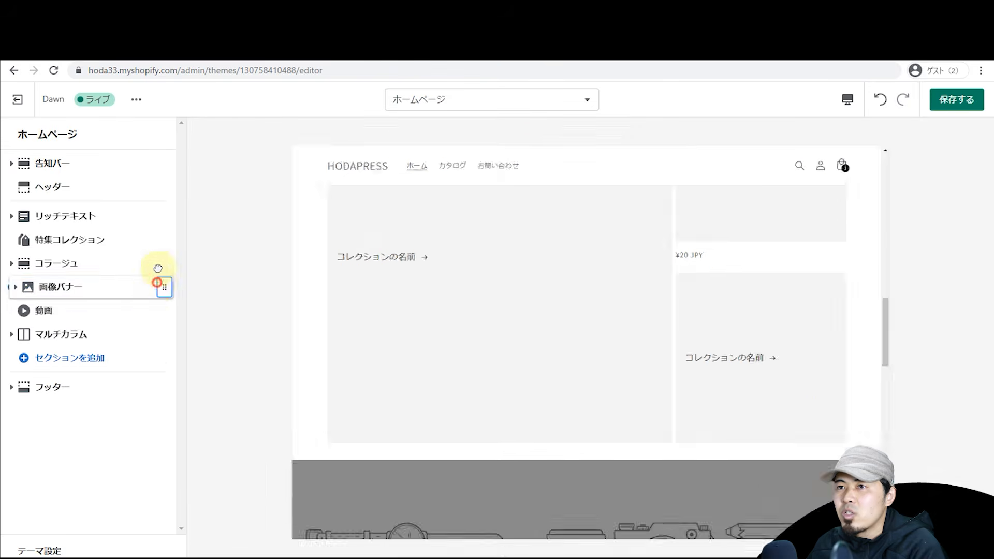
key("ctrl+z")
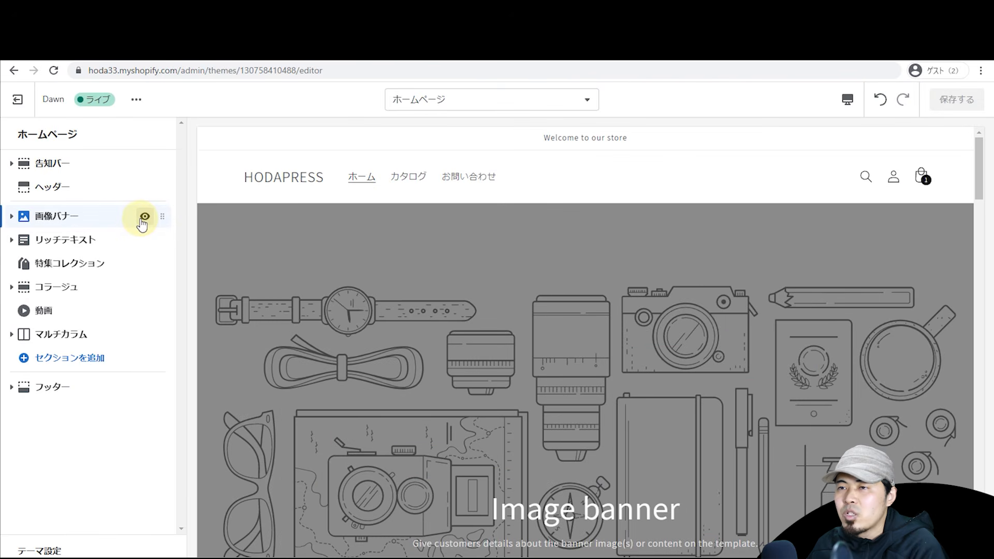
left_click(145, 217)
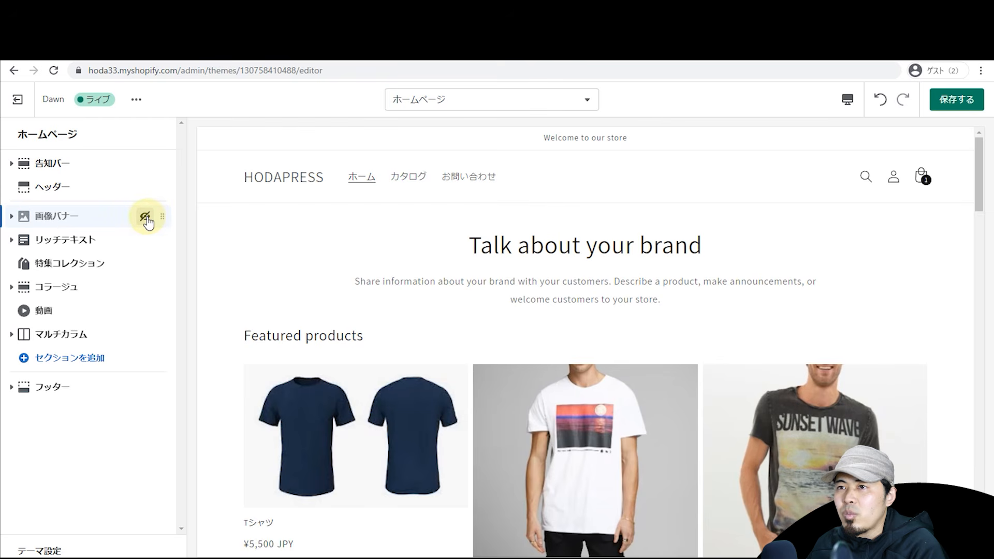
left_click(143, 218)
left_click(52, 215)
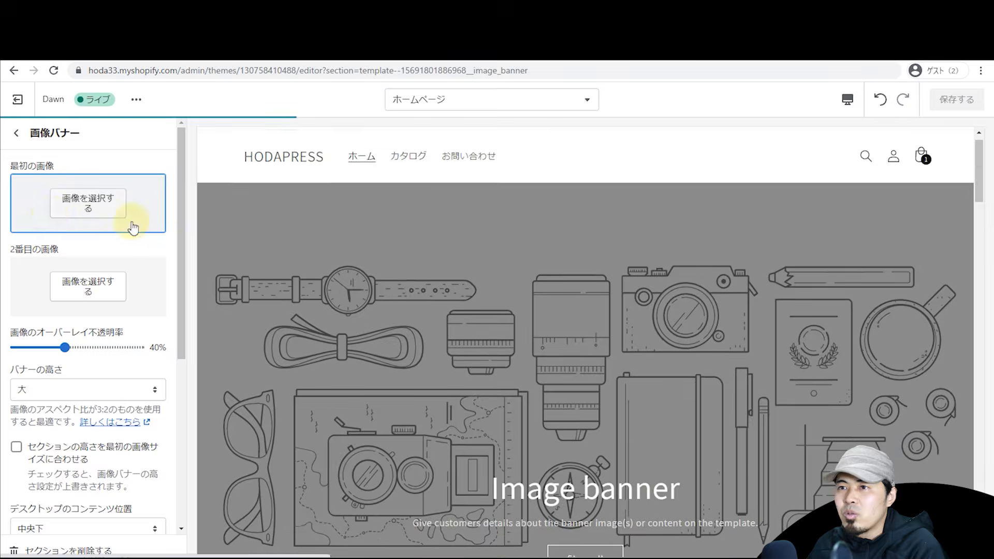
left_click_drag(182, 253, 163, 443)
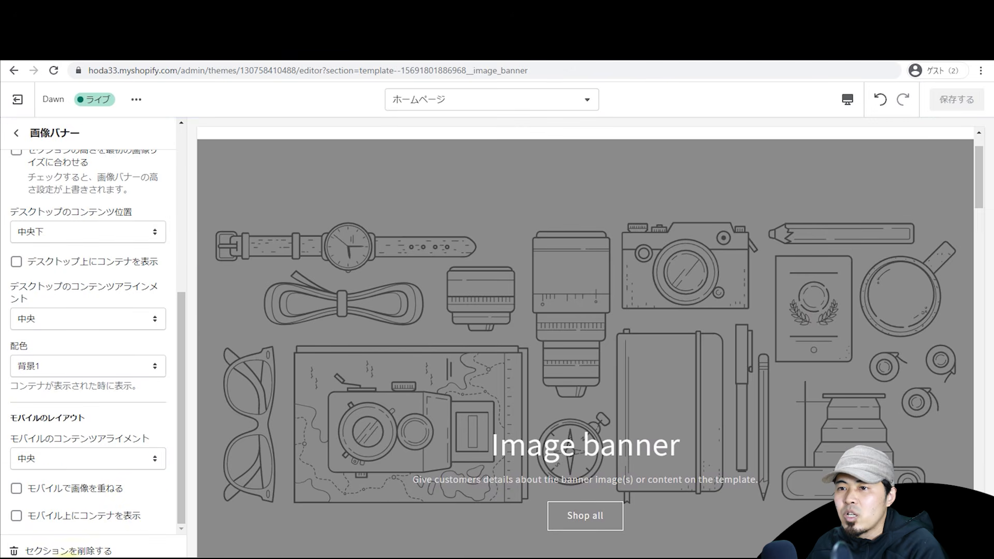
left_click(83, 550)
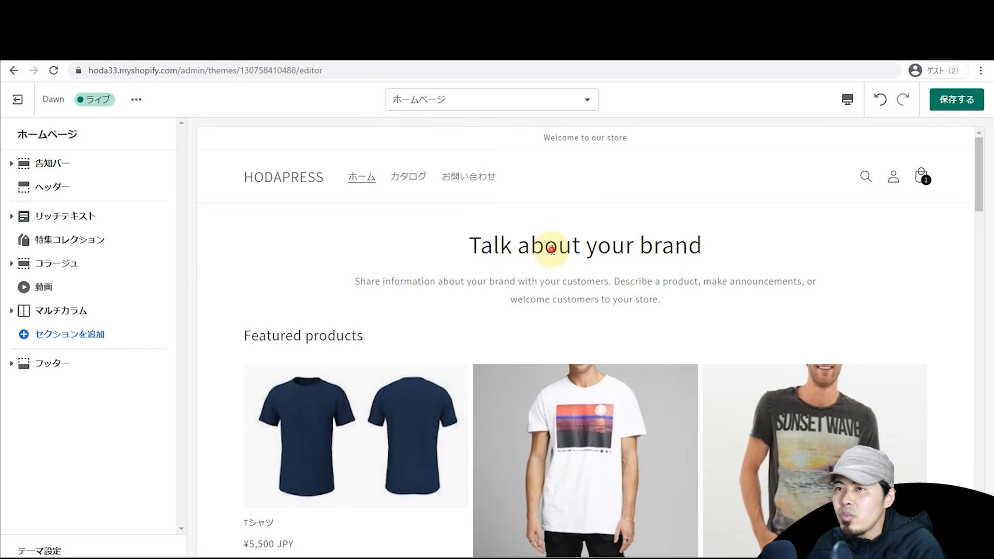
Step: Collapse the rich text section's blocks and bring up the list of sections to add
left_click(65, 215)
left_click(16, 133)
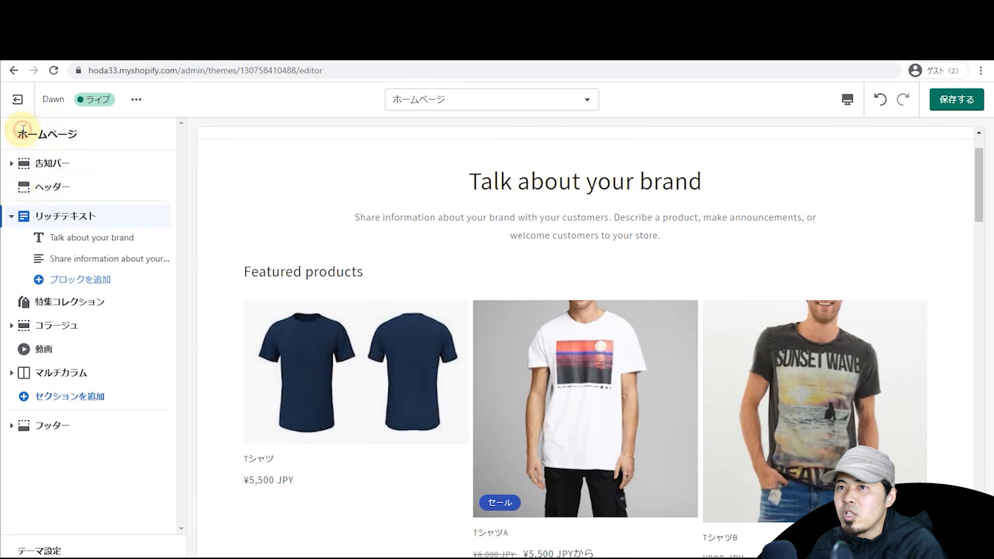
left_click(11, 216)
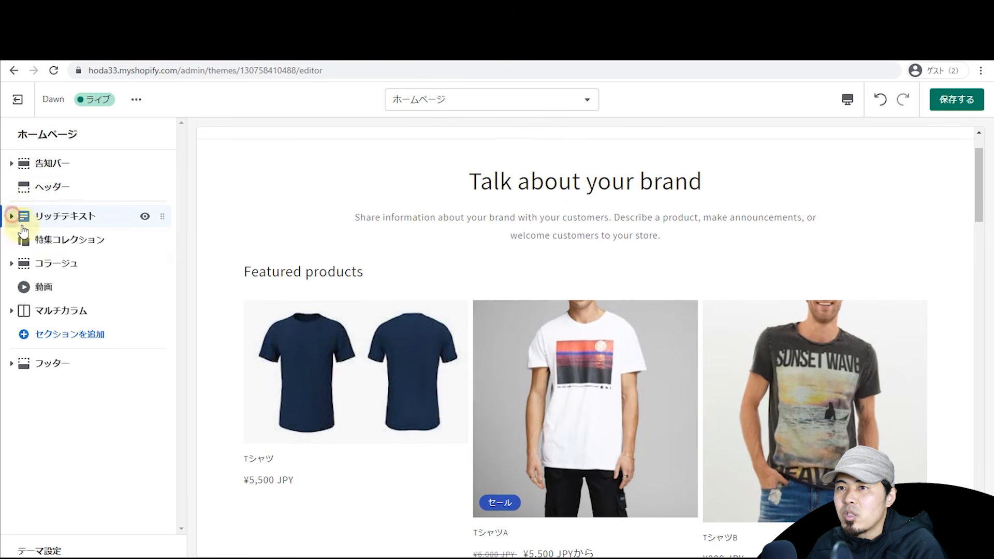
left_click(62, 334)
Step: Add a リッチテキスト section found by searching 'text' and give it the 背景2 colour scheme
mouse_move(179, 179)
left_mouse_down()
mouse_move(172, 262)
mouse_move(178, 186)
left_mouse_up()
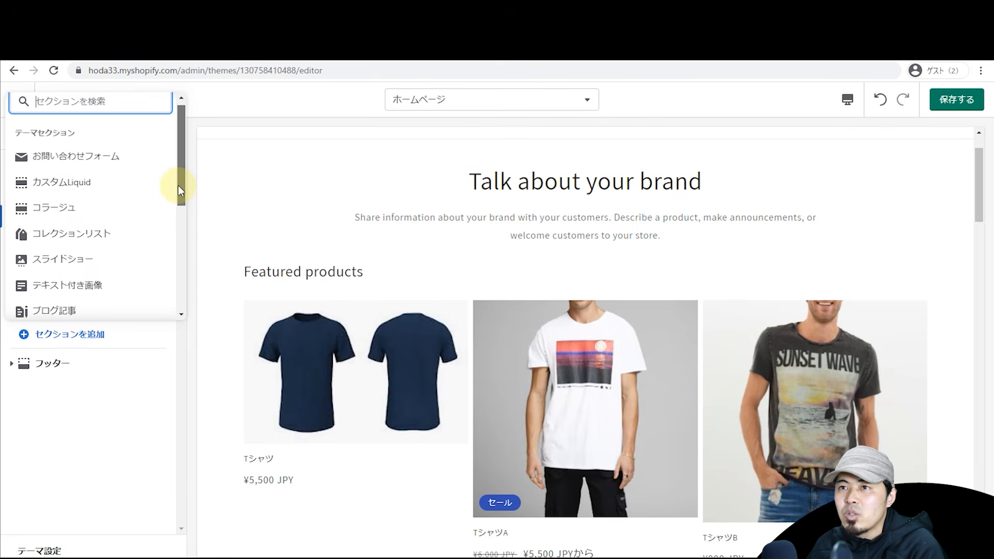
type("text")
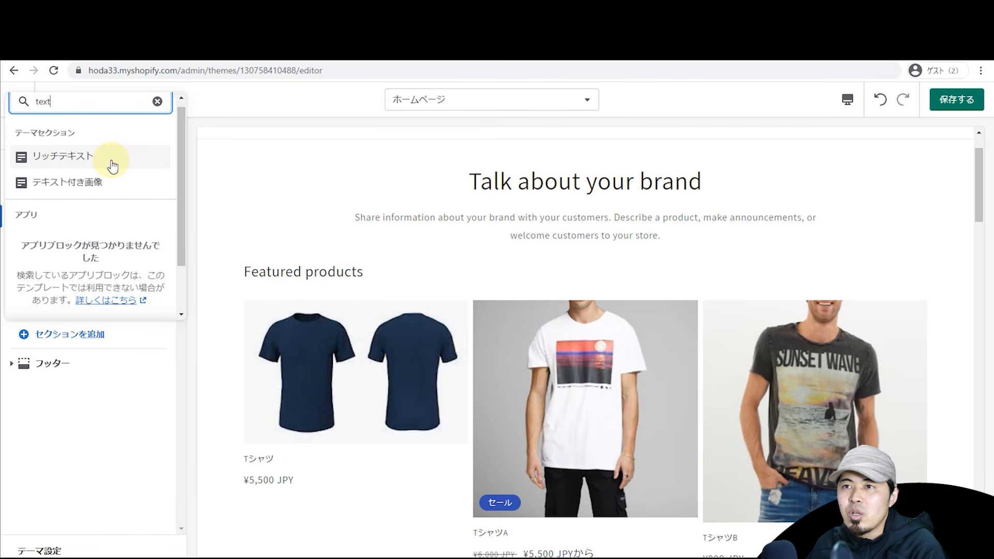
left_click(112, 166)
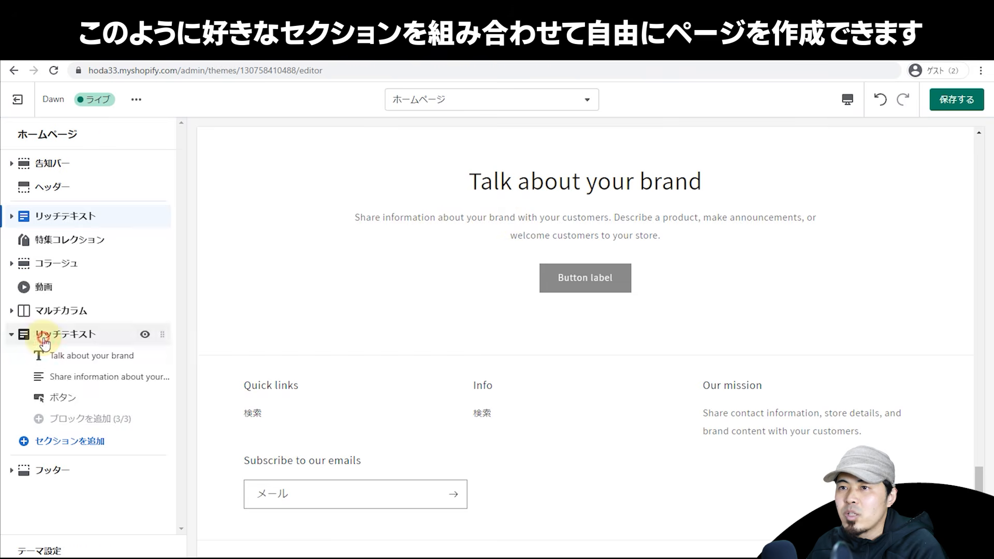
left_click(78, 334)
left_click(88, 191)
left_click(85, 204)
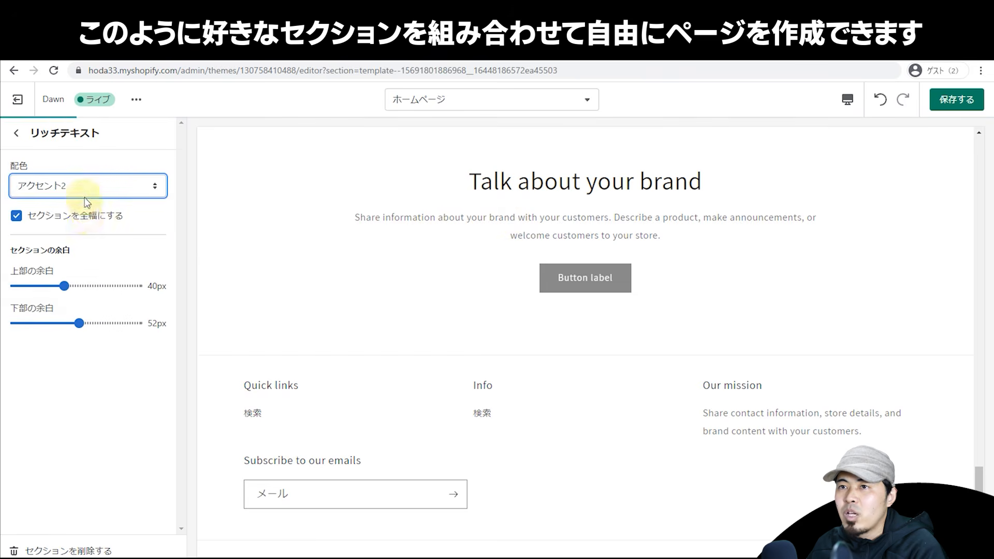
left_click(85, 190)
left_click(94, 201)
left_click(94, 184)
left_click(91, 246)
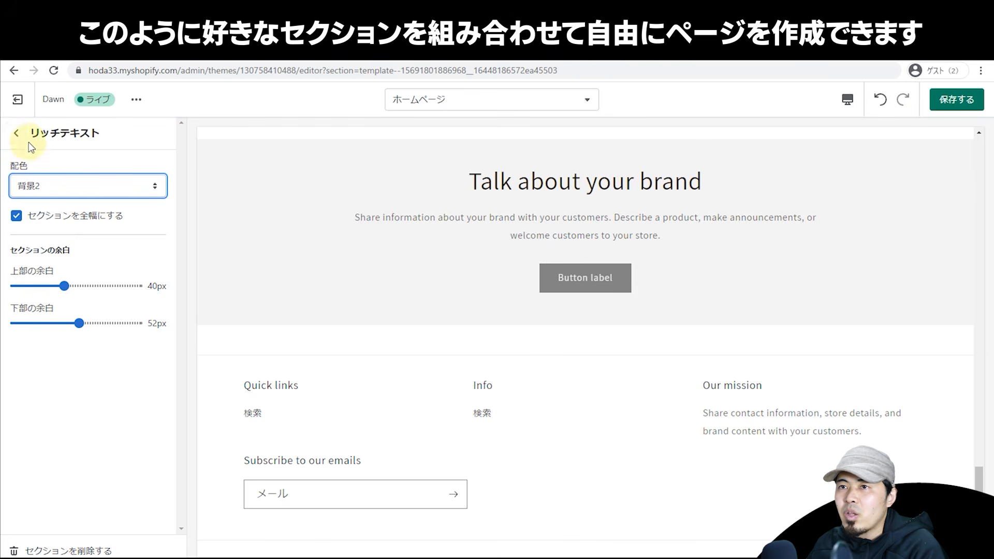
Step: Change the new section's heading to ああああああ with size 小
left_click(17, 133)
left_click(72, 356)
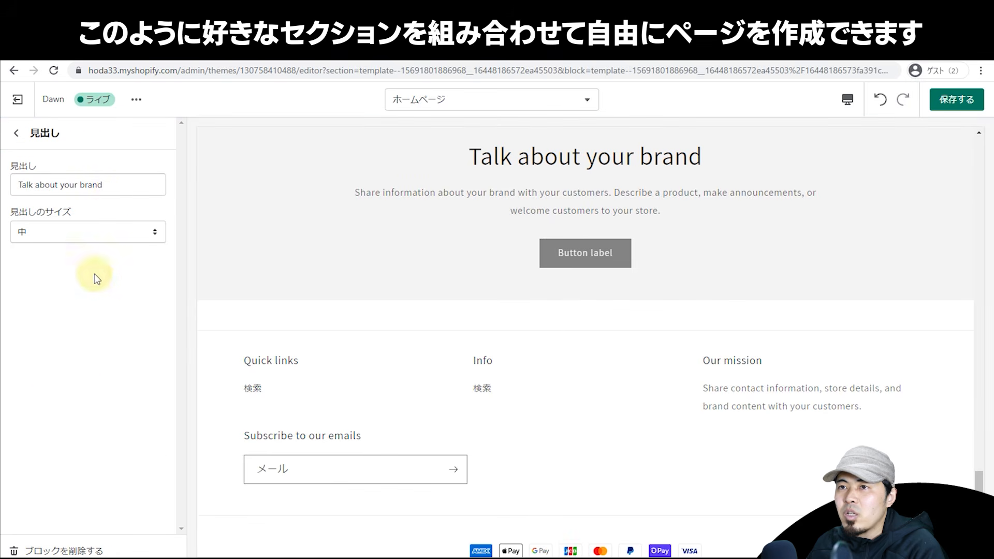
triple_click(124, 184)
type("ああああああ")
key("Return")
left_click(73, 235)
left_click(70, 250)
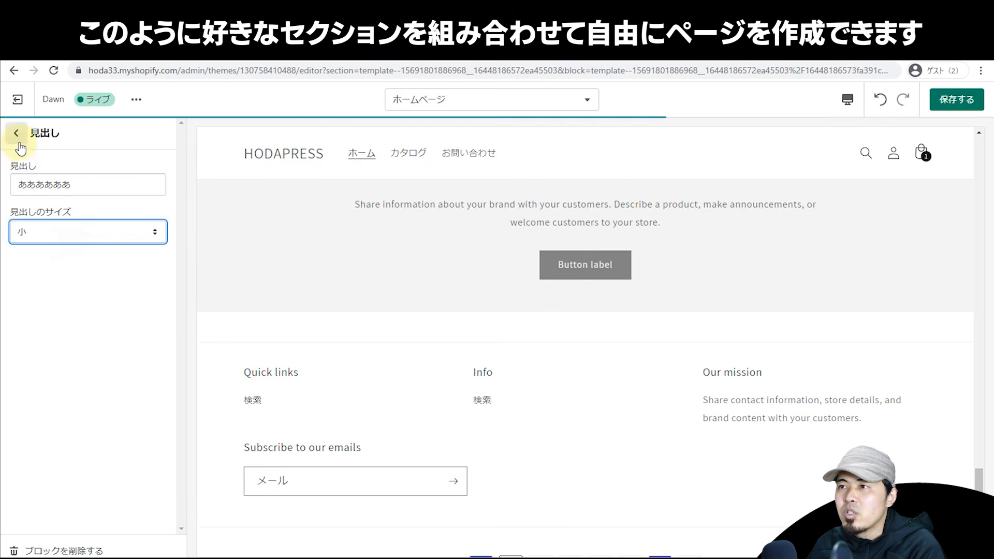
left_click(17, 134)
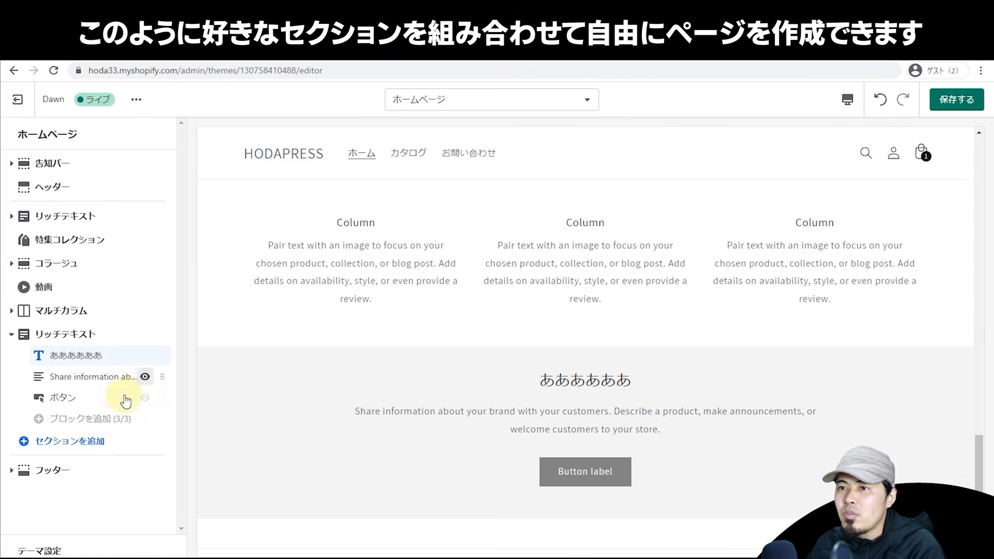
Step: Link the section's button to the 新着 collection
left_click(100, 377)
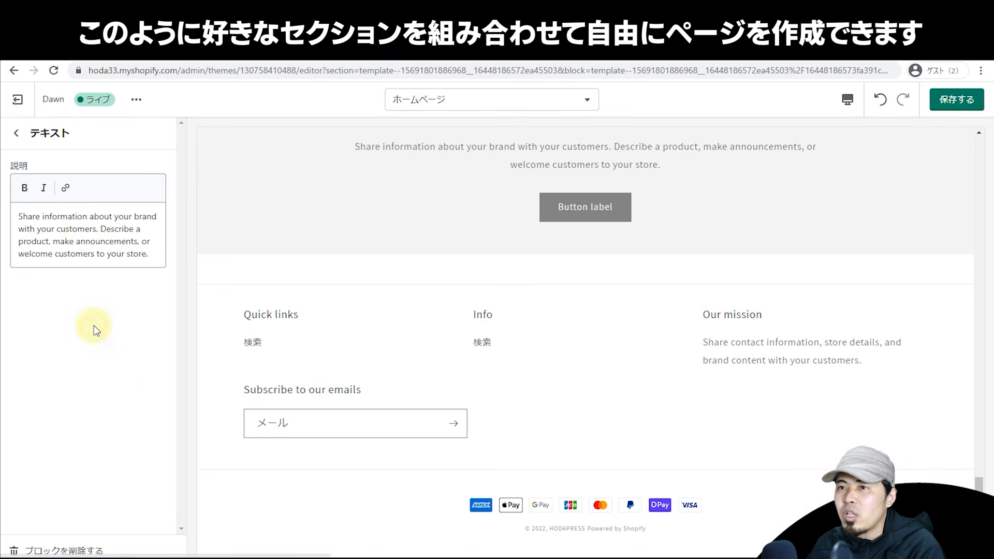
left_click(16, 134)
left_click(57, 399)
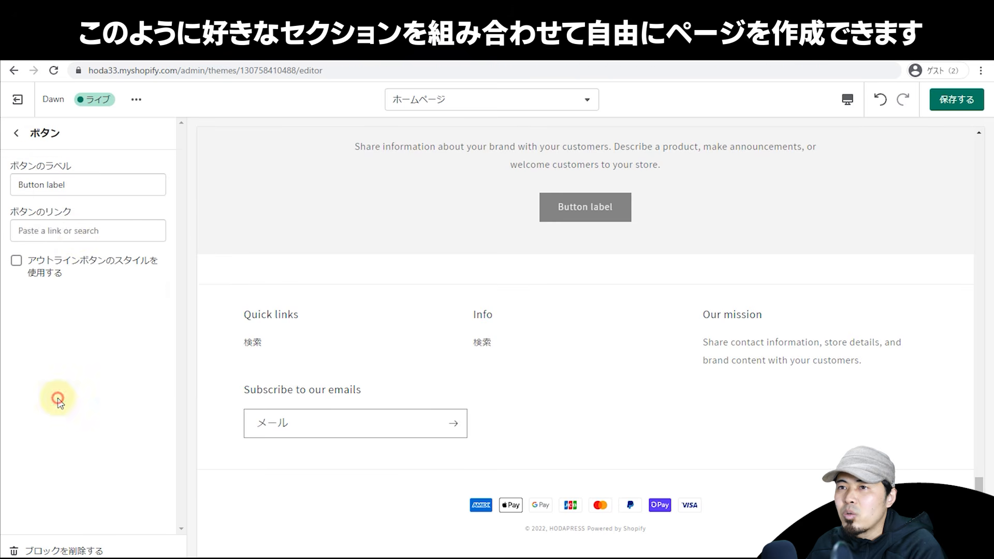
left_click(110, 233)
left_click(108, 201)
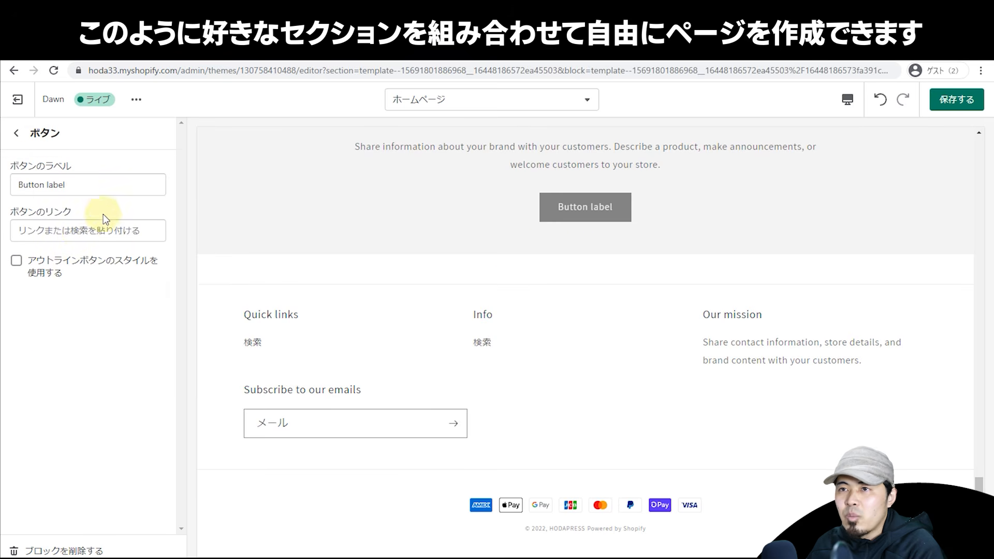
left_click(96, 238)
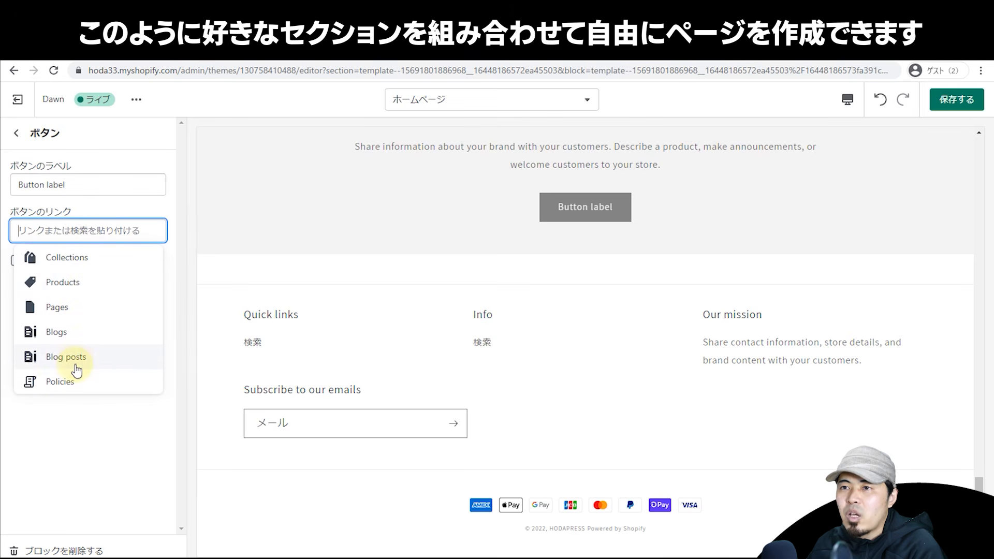
left_click(74, 261)
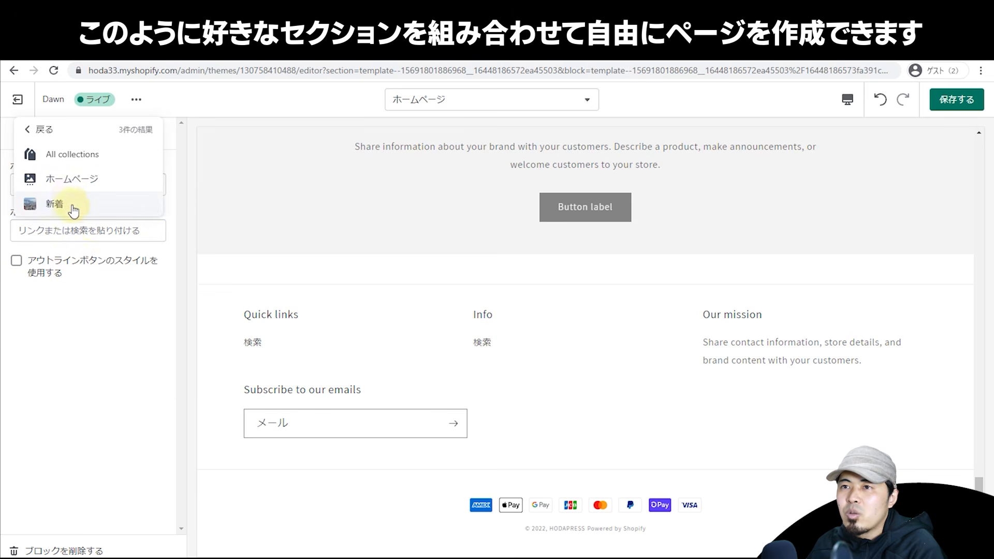
left_click(70, 206)
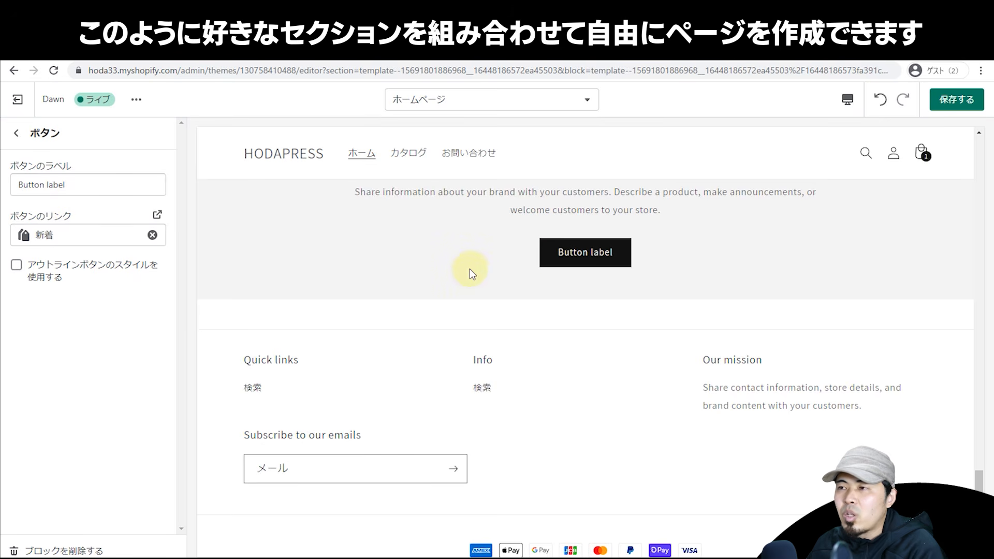
left_click(30, 141)
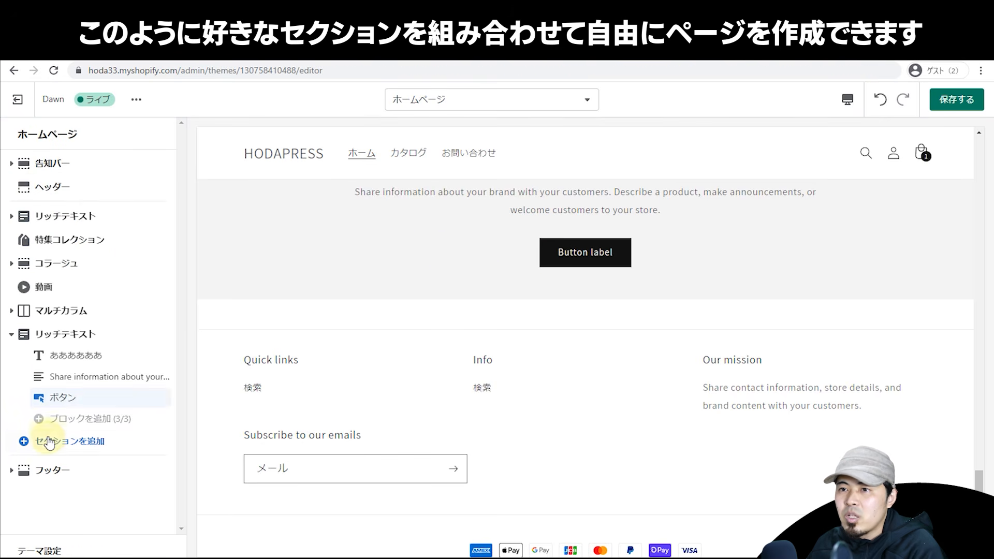
Step: Look through the list of sections to add, scroll the preview, and close the picker without adding one
left_click(39, 440)
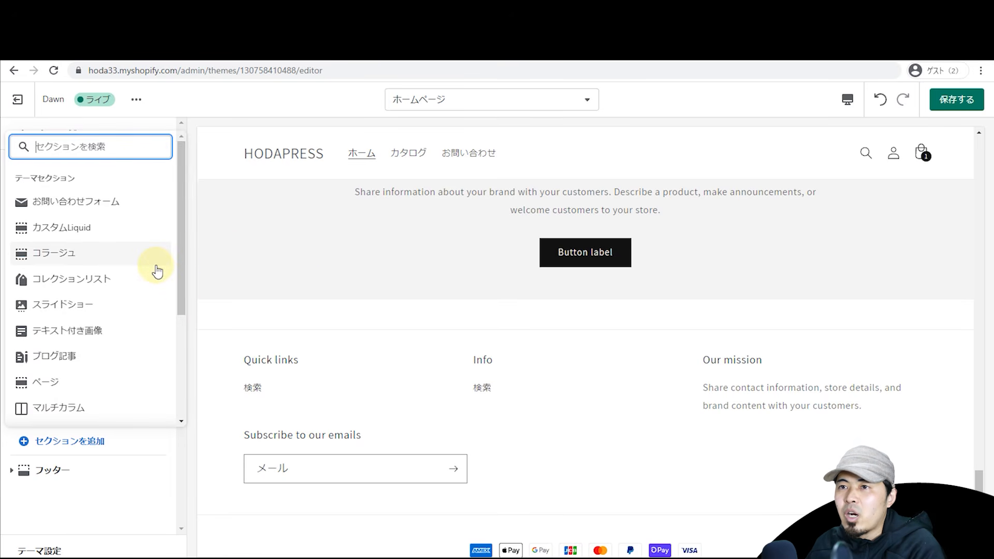
mouse_move(178, 287)
left_mouse_down()
mouse_move(178, 355)
mouse_move(178, 291)
left_mouse_up()
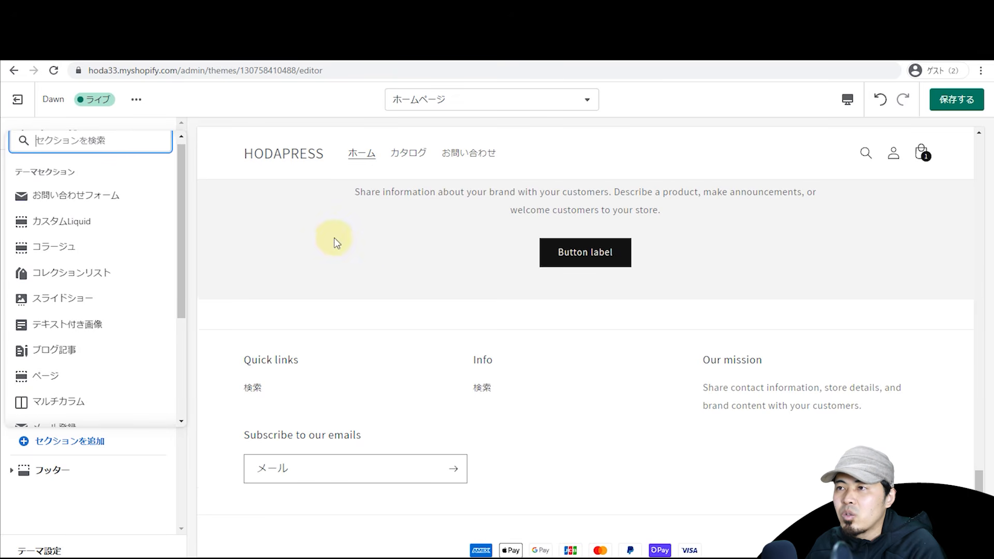
scroll(355, 244, "up", 5)
scroll(358, 259, "up", 10)
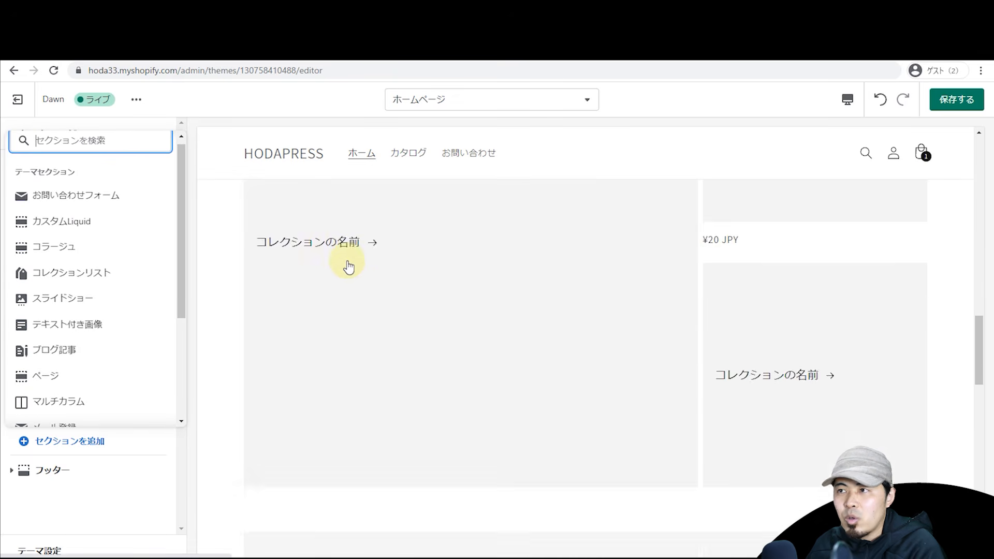
scroll(351, 278, "up", 6)
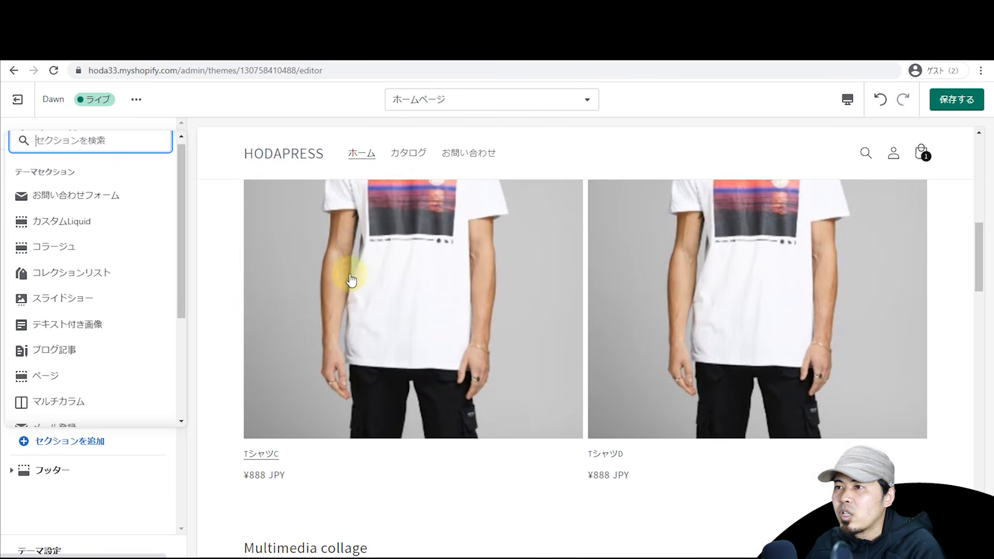
scroll(375, 342, "up", 4)
left_click(249, 288)
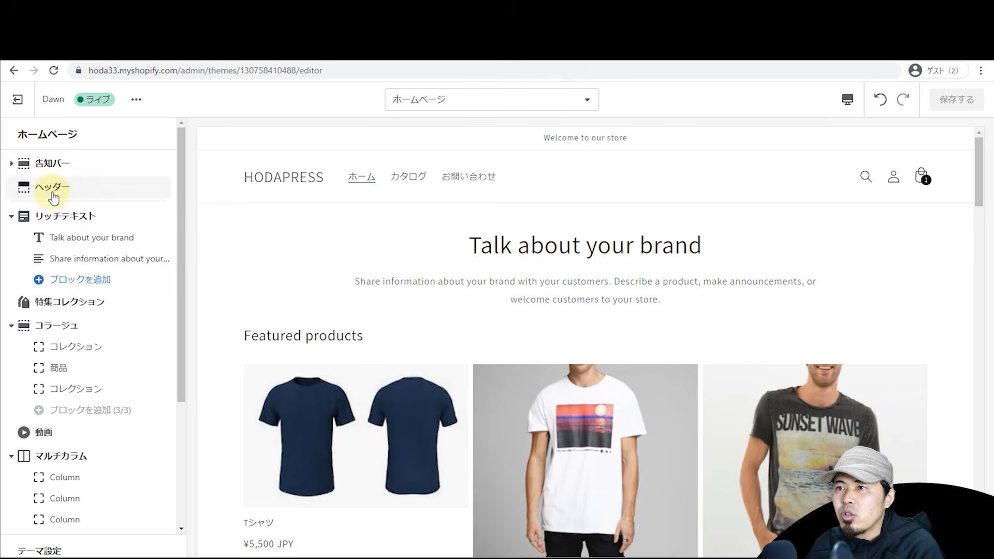
Step: Set the header section's colour scheme to アクセント1
left_click(58, 188)
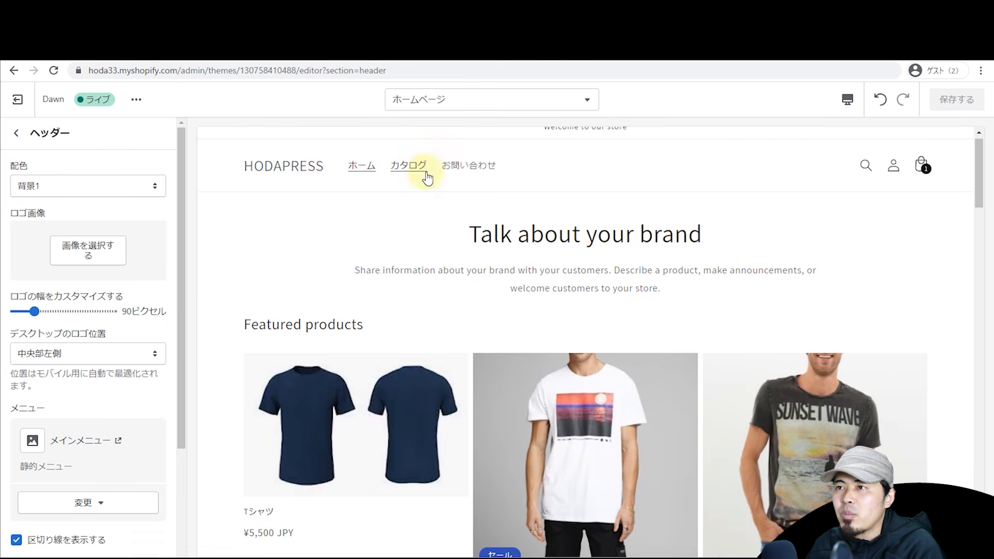
left_click(107, 191)
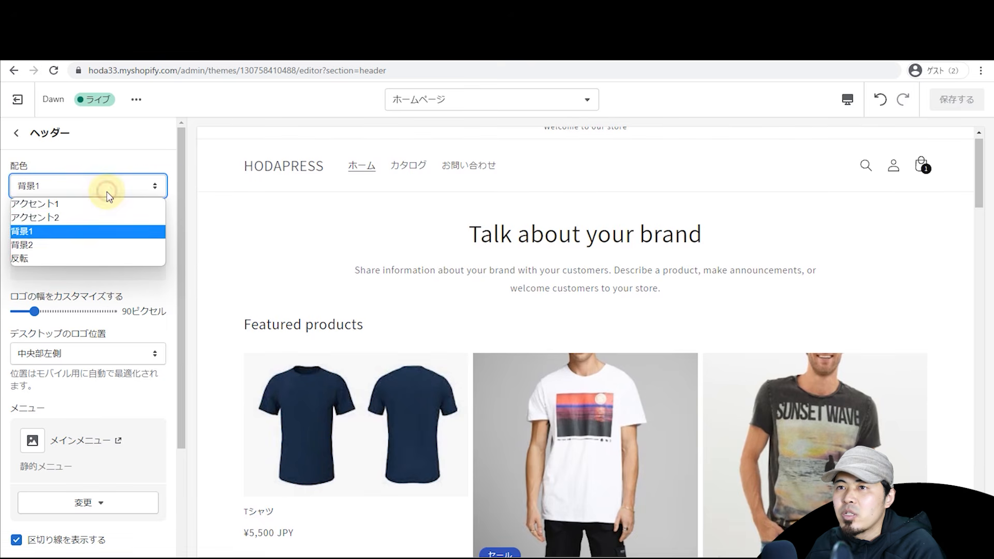
left_click(110, 244)
left_click(119, 186)
left_click(119, 196)
left_click(120, 188)
left_click(119, 206)
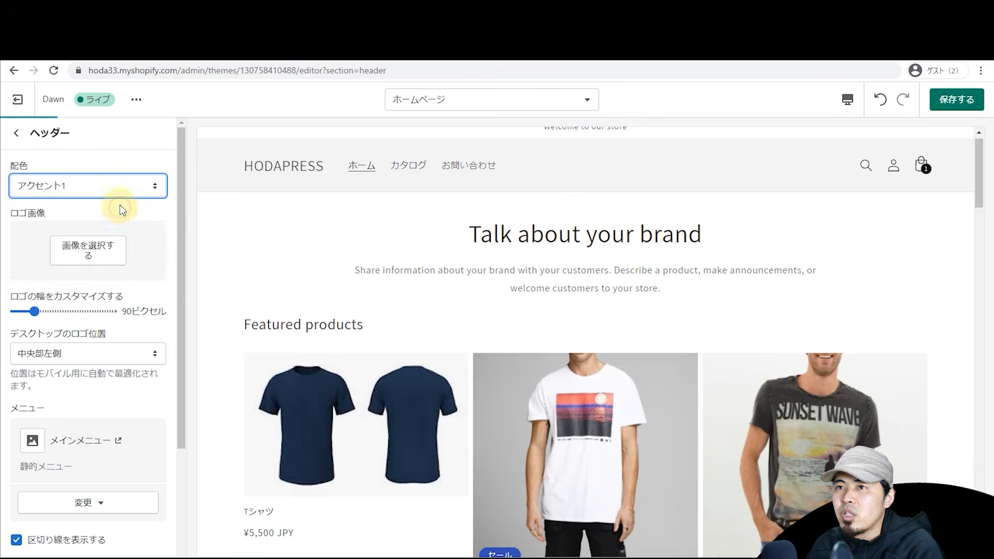
left_click(17, 136)
Step: In theme colour settings, try accent 2 as yellow #FFB806 and set accent 1 to red #A93838
scroll(127, 333, "down", 5)
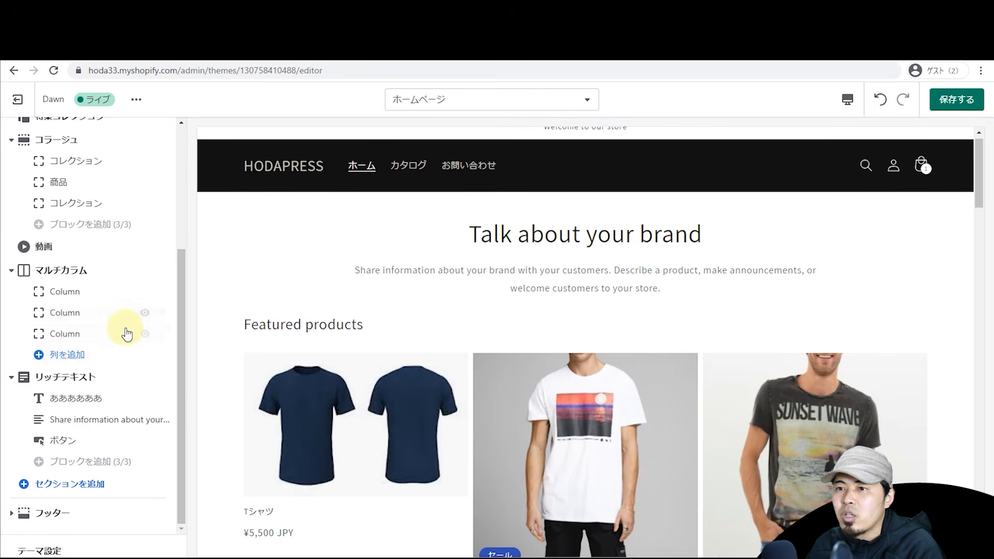
left_click(56, 546)
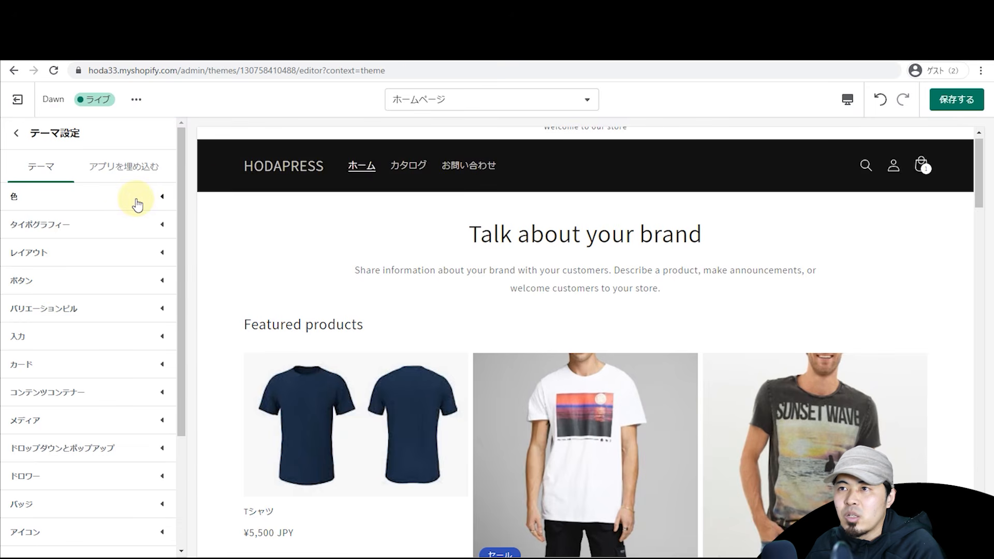
left_click(137, 202)
mouse_move(177, 199)
left_mouse_down()
mouse_move(179, 245)
mouse_move(185, 207)
left_mouse_up()
scroll(73, 259, "down", 2)
left_click(22, 300)
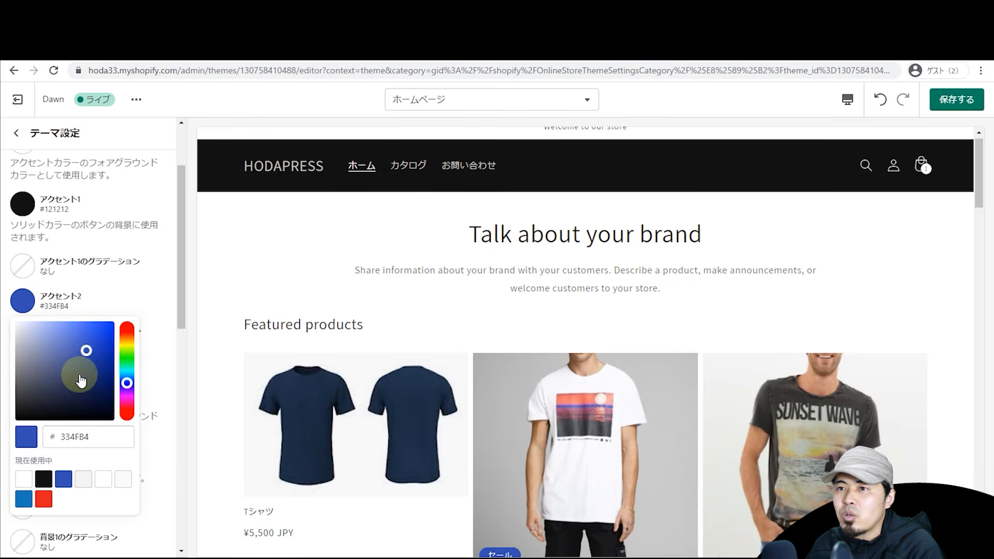
left_click(127, 342)
left_click(112, 323)
left_click(135, 287)
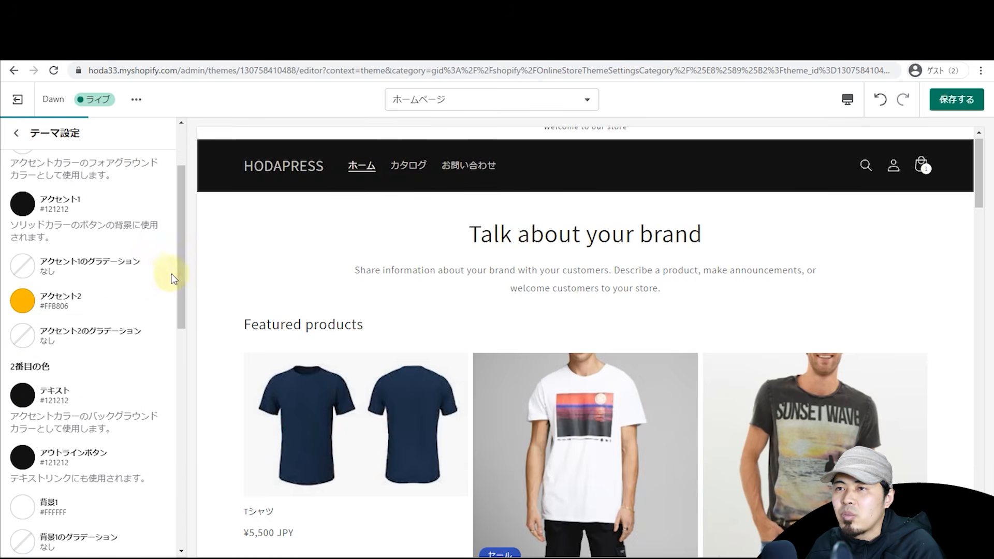
left_click(22, 204)
mouse_move(93, 274)
left_mouse_down()
mouse_move(100, 239)
mouse_move(88, 259)
left_mouse_up()
left_click(153, 198)
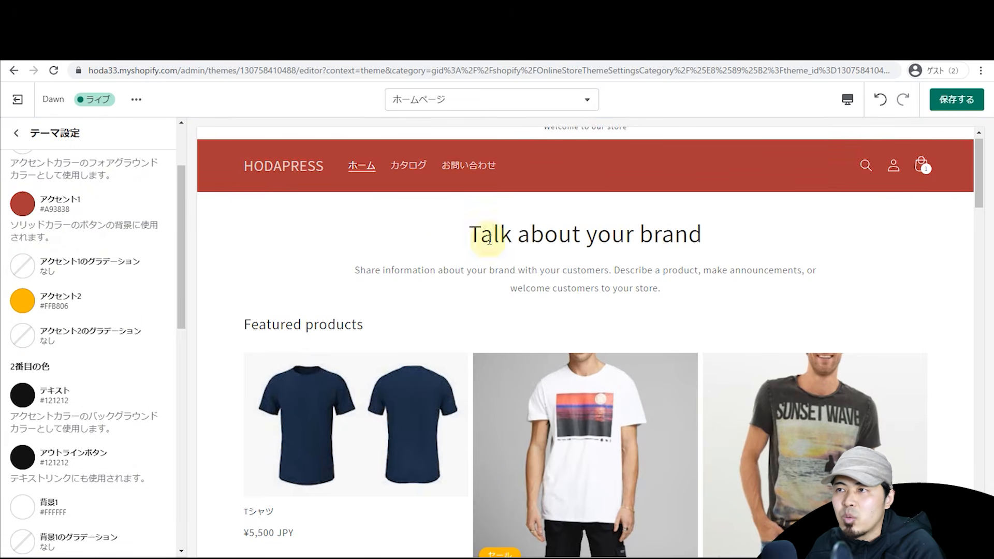
Step: Change accent 2 to blue #1622DC, turning the sale badge blue
scroll(489, 240, "down", 4)
mouse_move(978, 225)
left_mouse_down()
mouse_move(978, 266)
mouse_move(982, 225)
left_mouse_up()
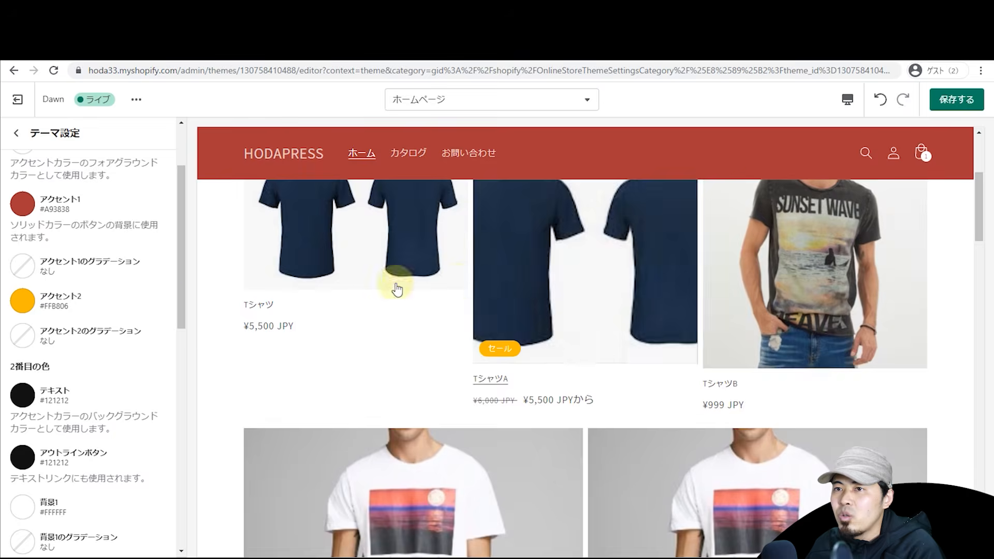
left_click(50, 303)
left_click_drag(130, 372, 104, 335)
left_click(122, 305)
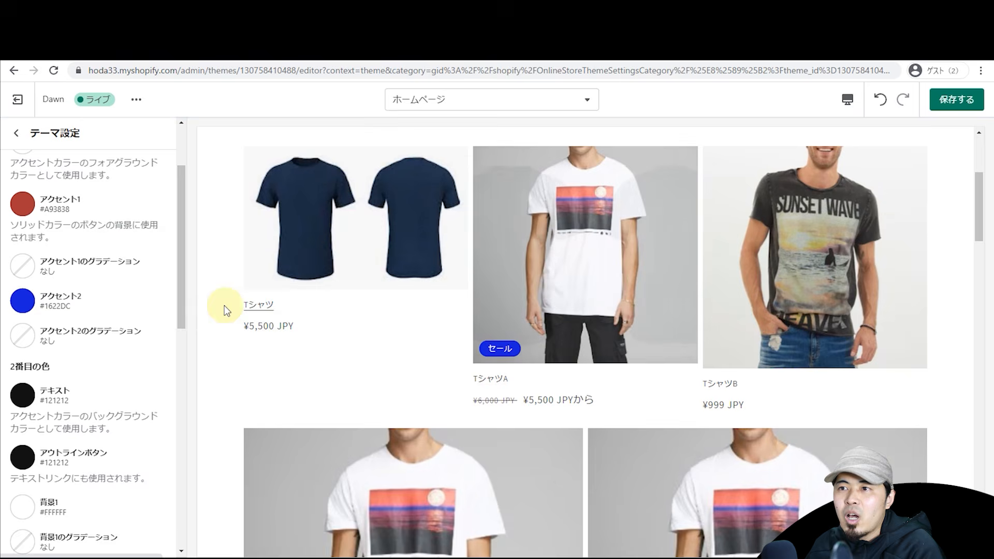
scroll(140, 299, "down", 2)
scroll(103, 233, "up", 4)
left_click(15, 135)
scroll(95, 251, "up", 2)
scroll(52, 388, "down", 1)
left_click(20, 550)
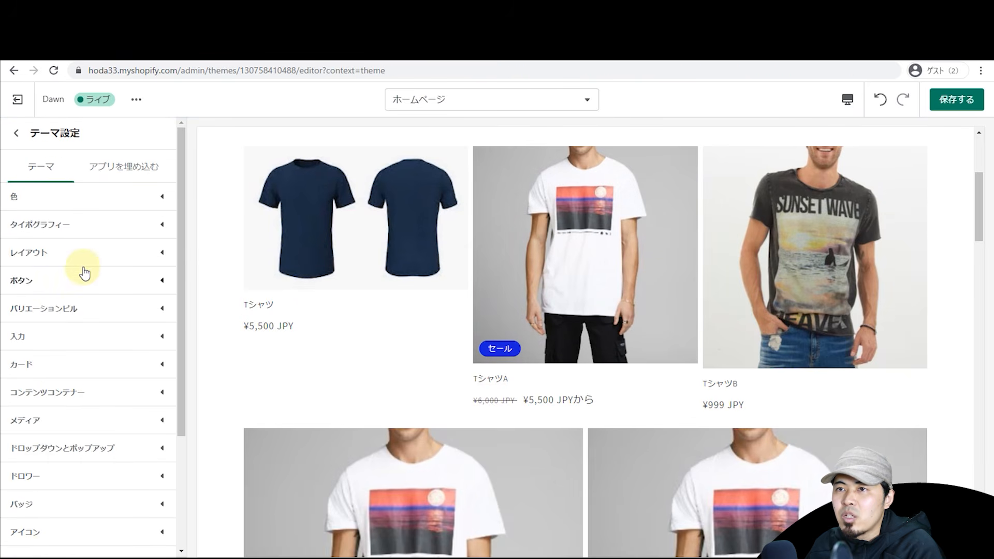
Step: Browse the Typography heading fonts and Buttons settings without changing anything
left_click(83, 228)
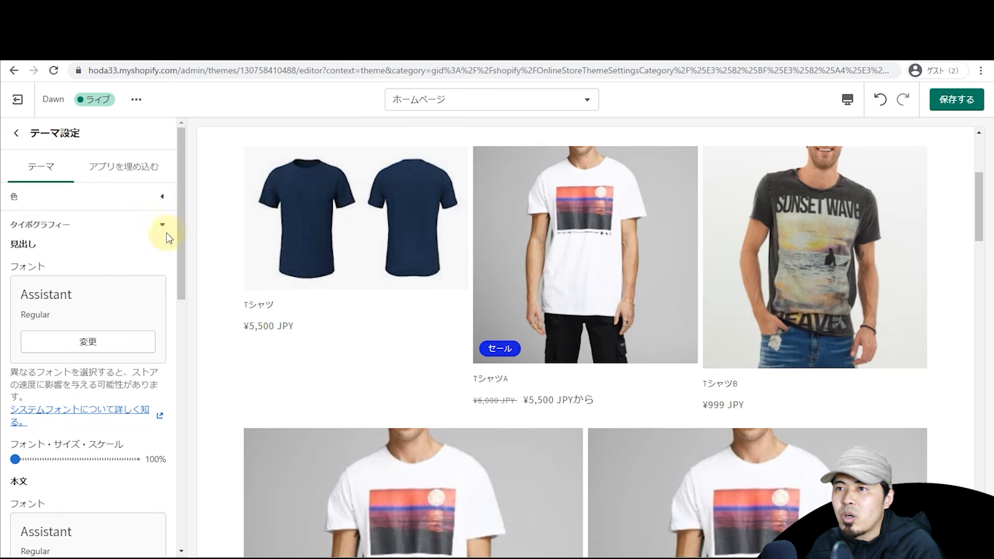
left_click_drag(181, 238, 182, 268)
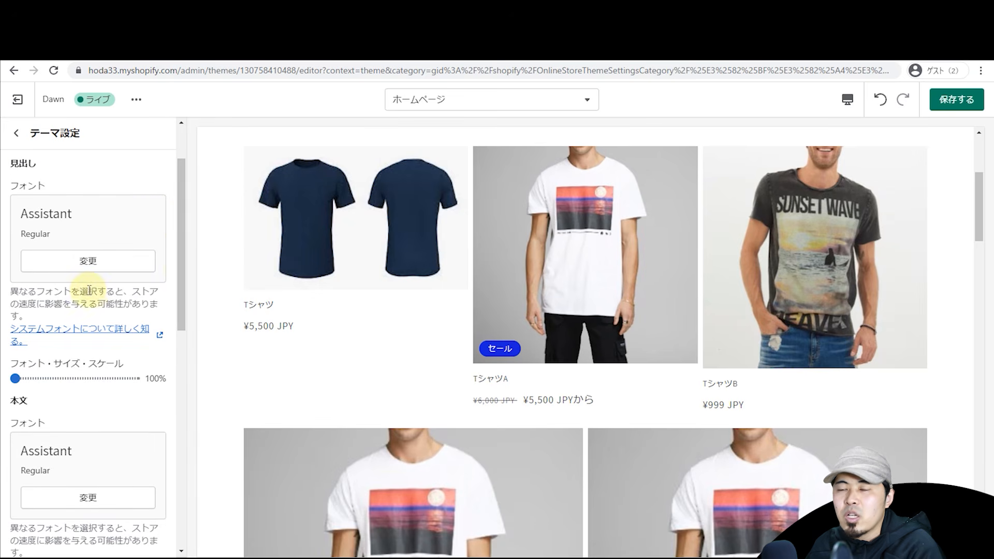
left_click(128, 257)
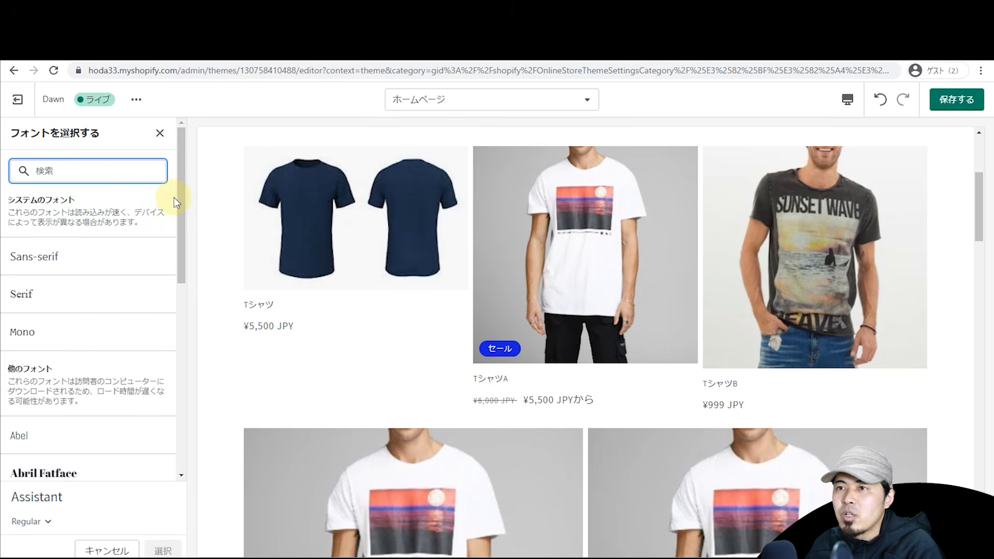
left_click_drag(181, 216, 144, 216)
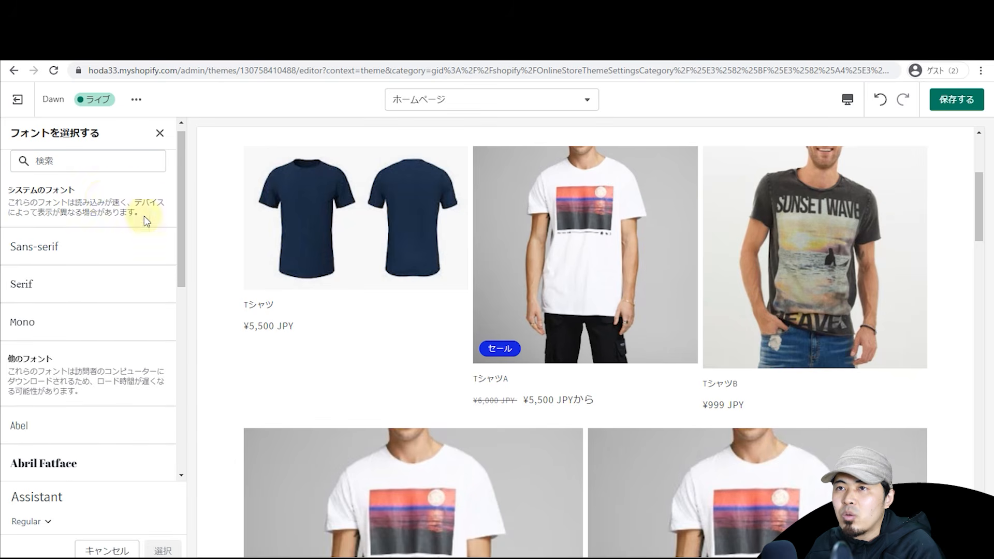
left_click(159, 133)
scroll(103, 233, "down", 6)
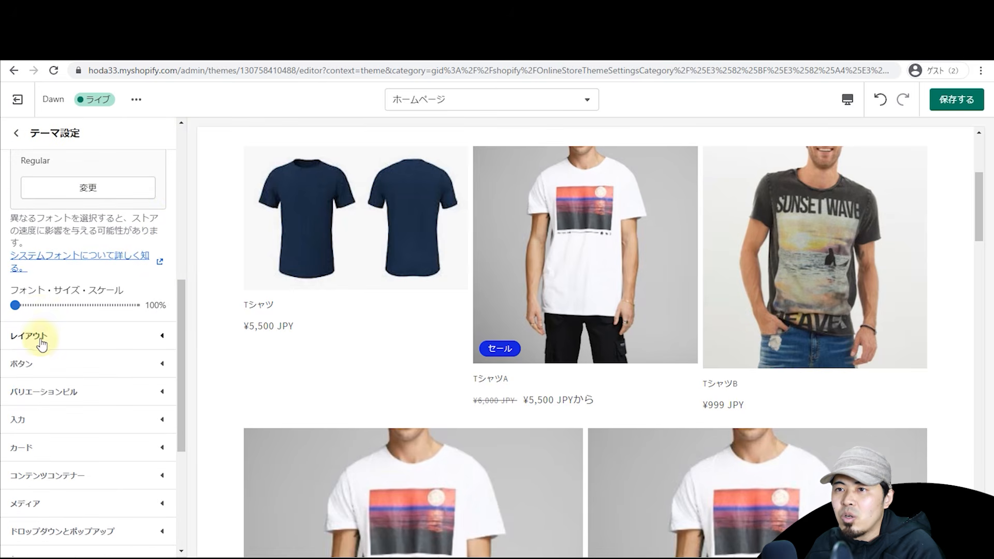
left_click(46, 365)
scroll(52, 259, "up", 6)
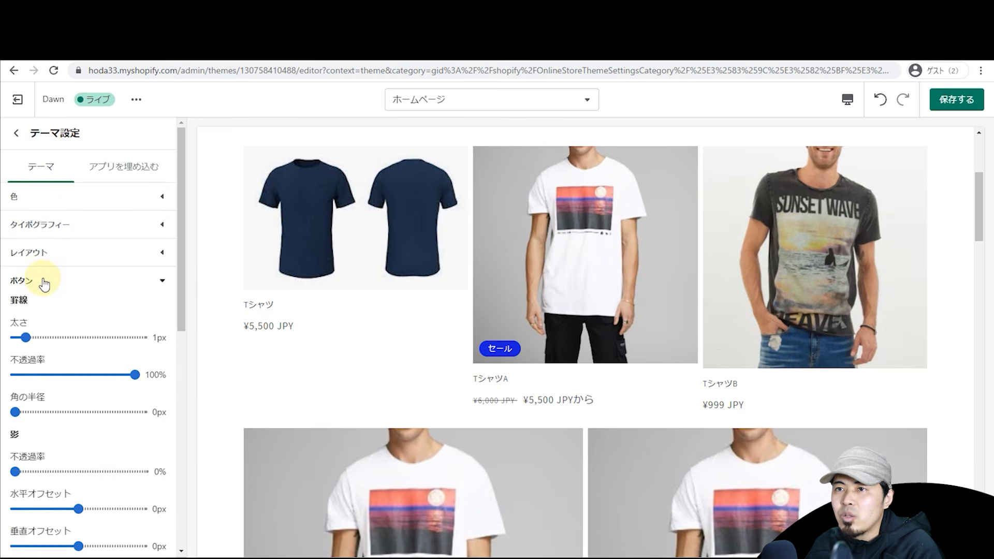
left_click(44, 281)
scroll(77, 339, "down", 3)
scroll(100, 365, "up", 3)
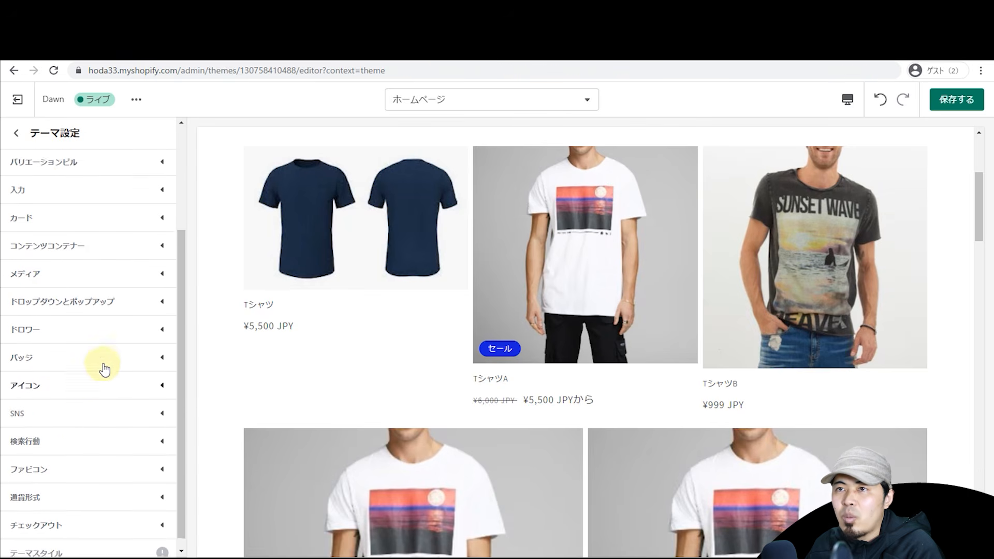
left_click(17, 136)
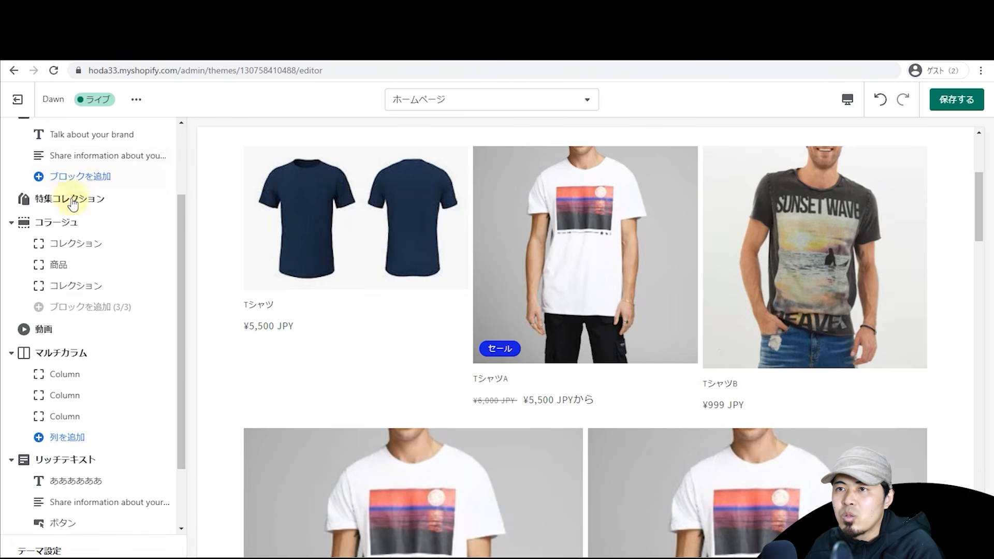
Step: Increase the media border thickness from 1px to 3px
left_click(27, 546)
left_click_drag(184, 310, 178, 356)
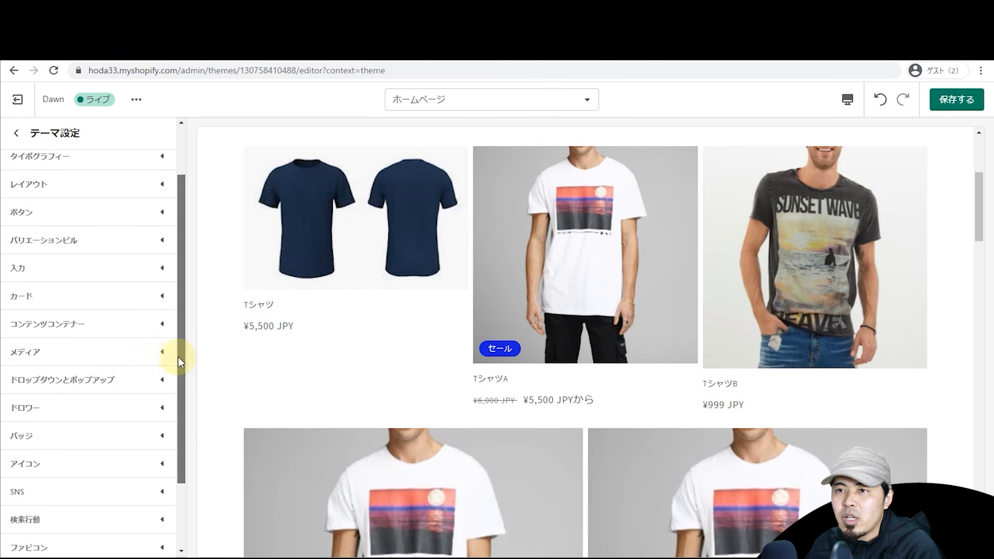
left_click(85, 353)
scroll(72, 381, "down", 2)
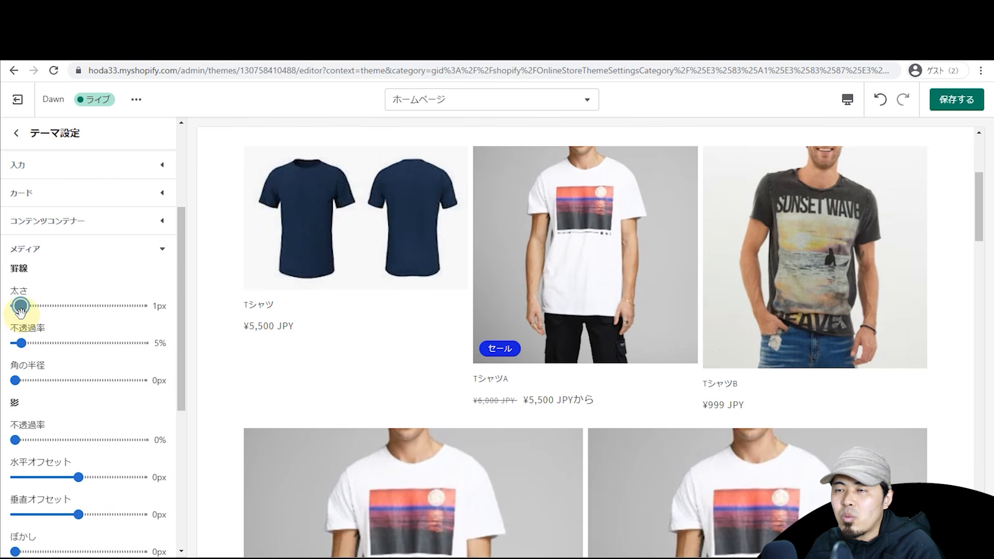
left_click_drag(21, 306, 32, 305)
left_click(105, 252)
scroll(84, 260, "up", 4)
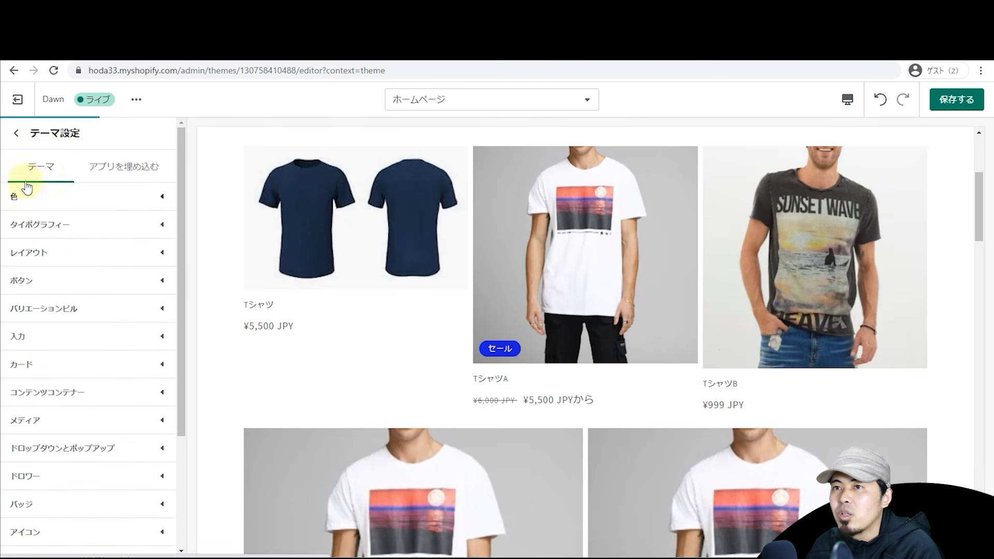
left_click(16, 134)
scroll(79, 284, "down", 2)
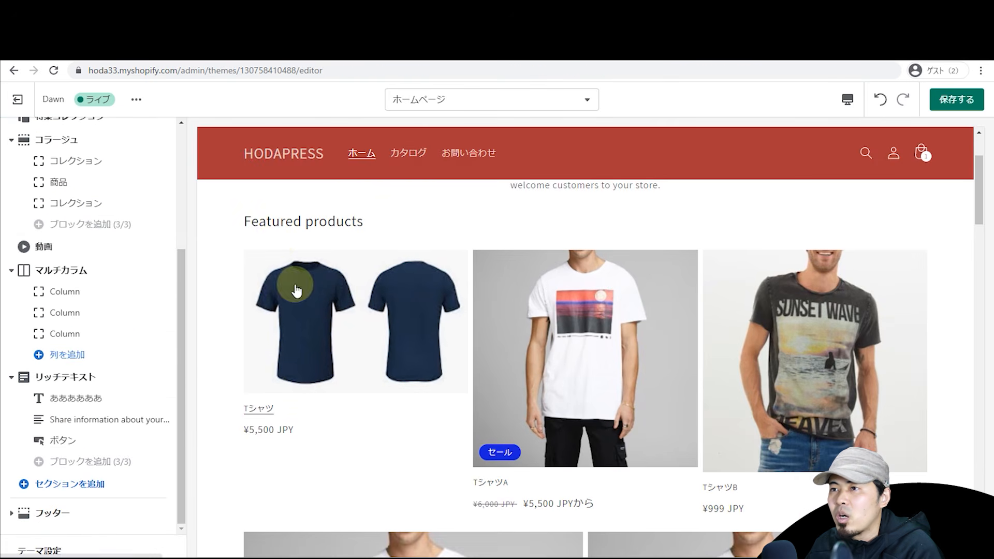
Step: Change the featured collection section to show the 新着 collection
scroll(77, 248, "up", 3)
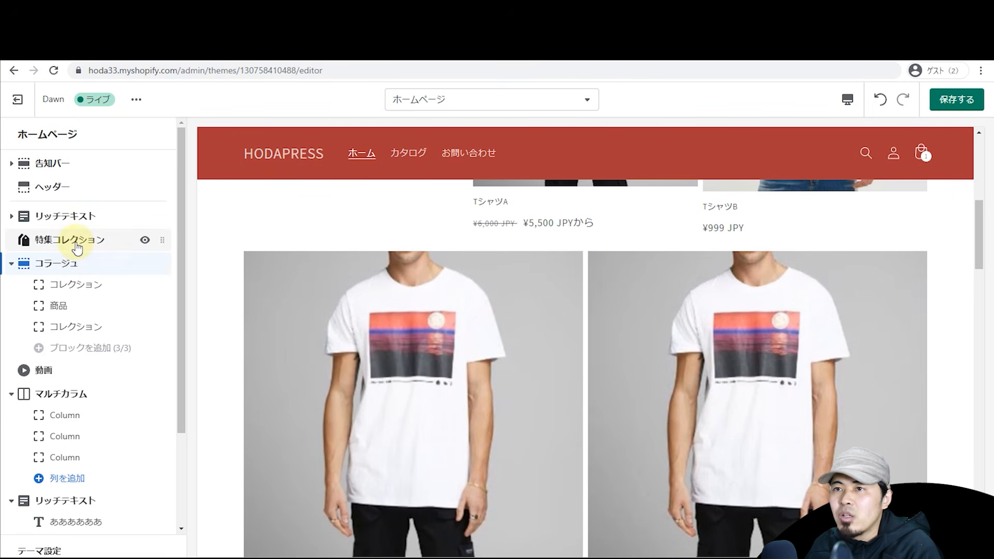
left_click(18, 268)
left_click(94, 239)
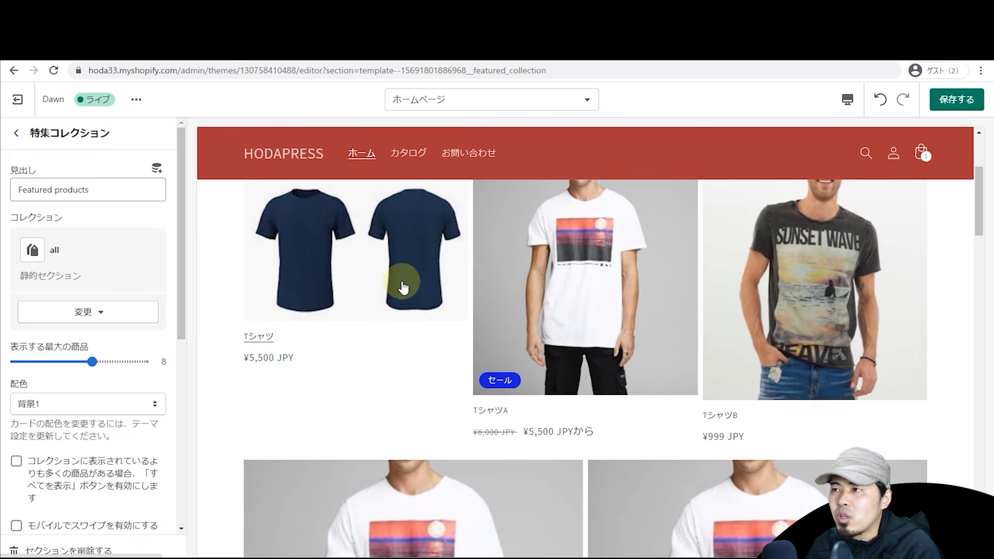
scroll(396, 282, "up", 5)
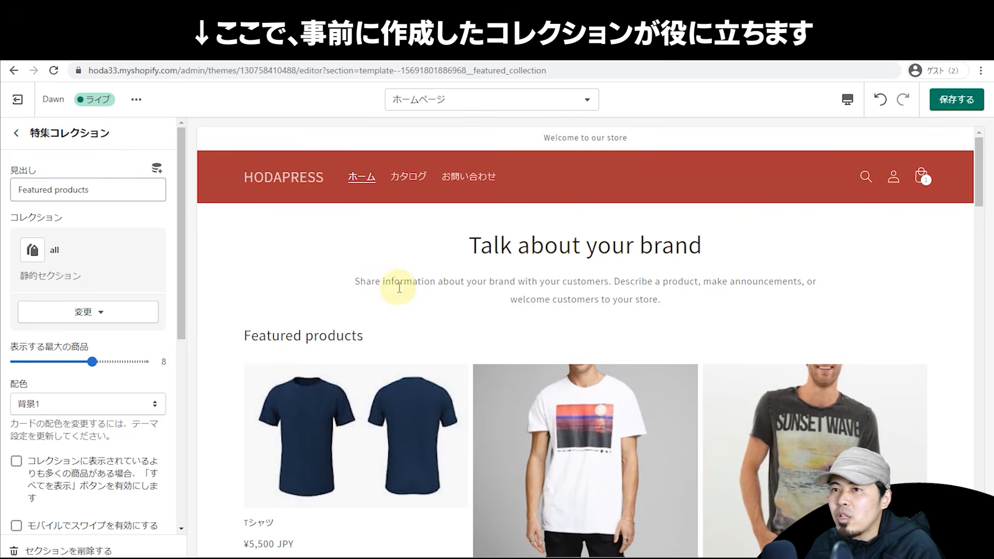
scroll(355, 279, "down", 2)
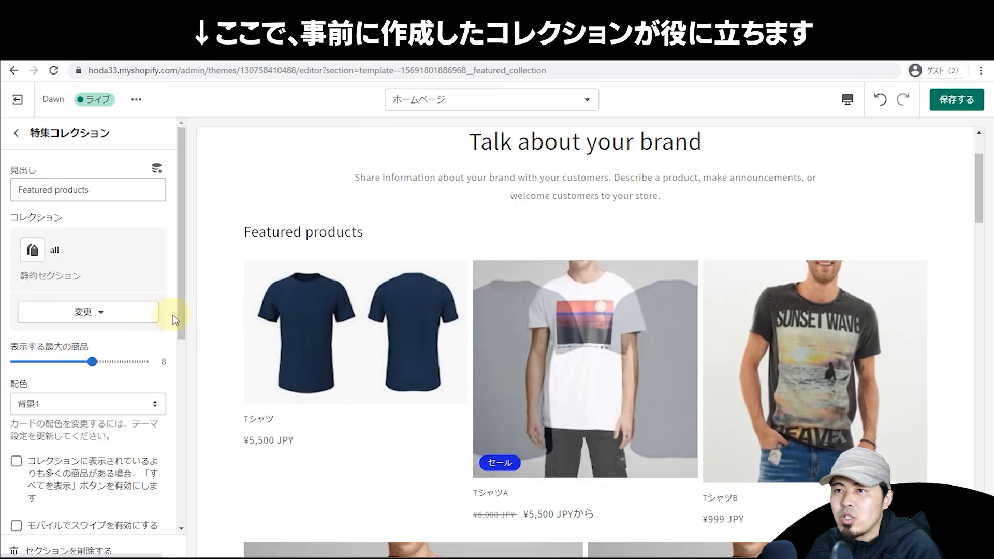
left_click(81, 312)
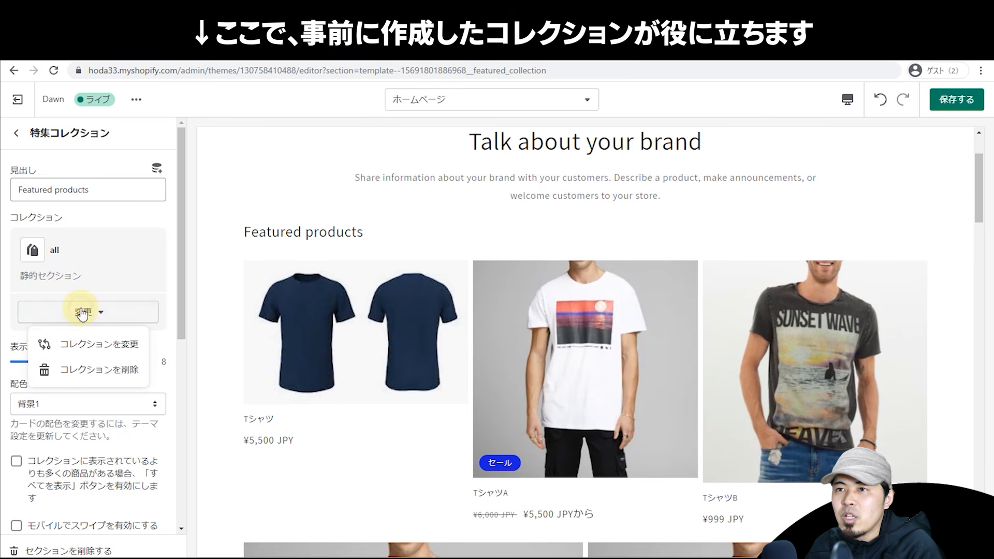
left_click(78, 343)
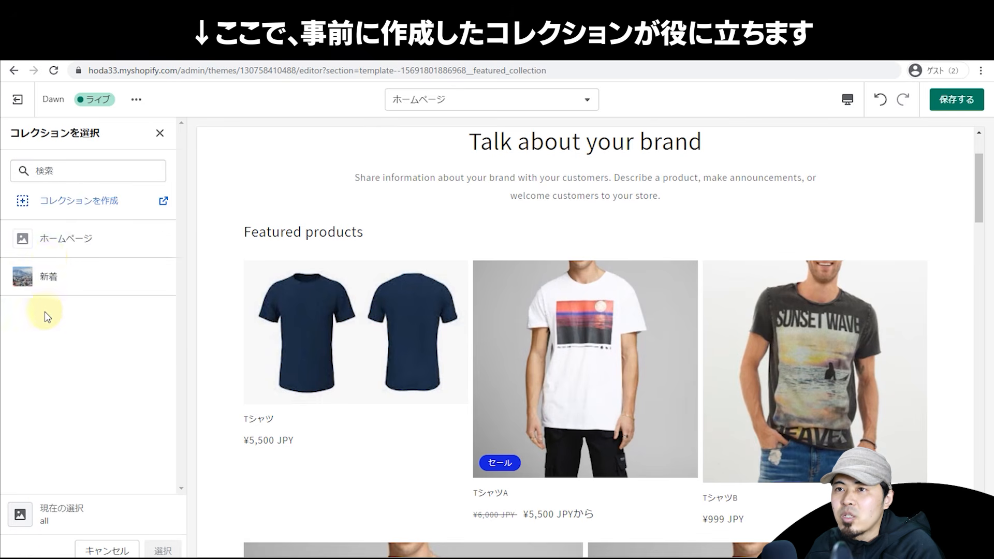
left_click(47, 280)
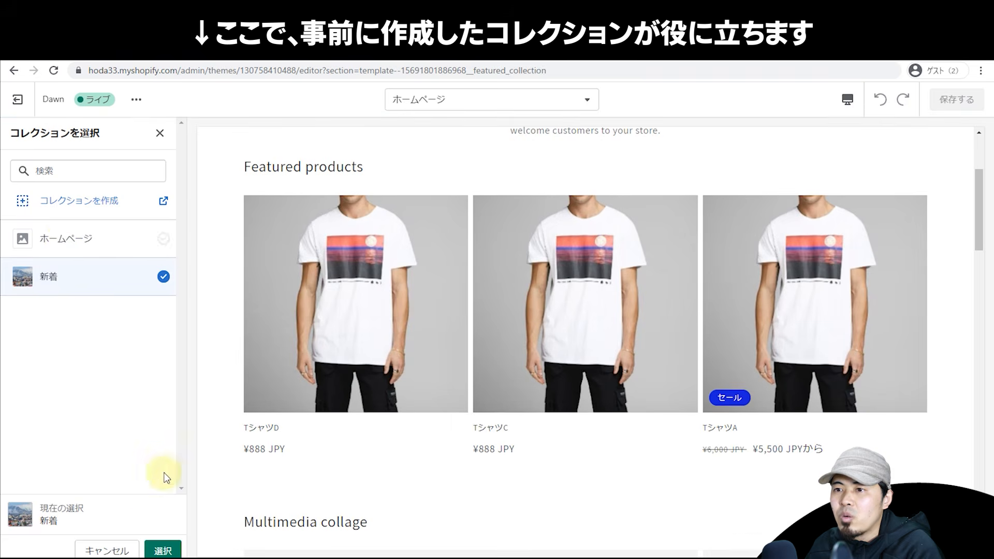
left_click(163, 550)
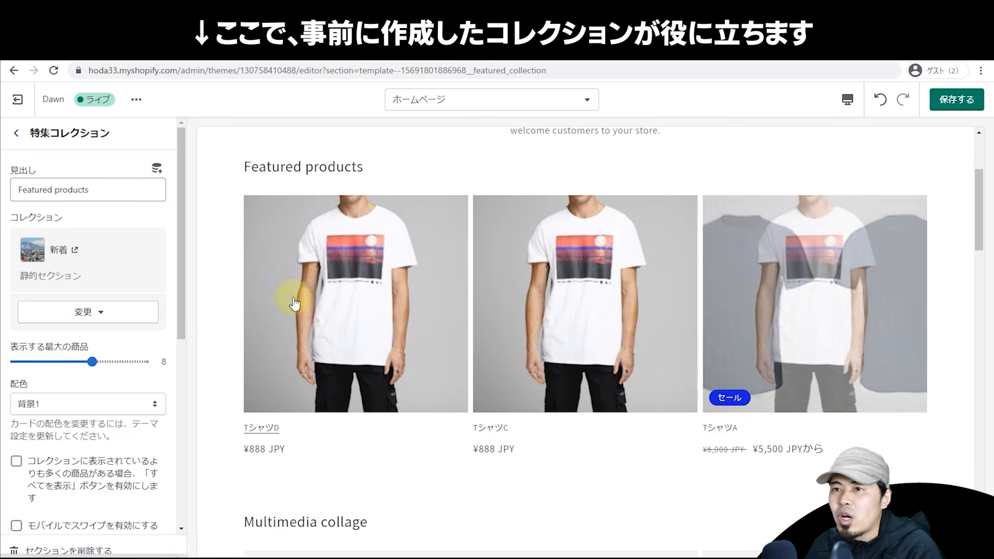
Step: Give the featured section the アクセント1 colour scheme, save, and open the page template list
scroll(140, 297, "down", 2)
left_click(125, 300)
left_click(113, 327)
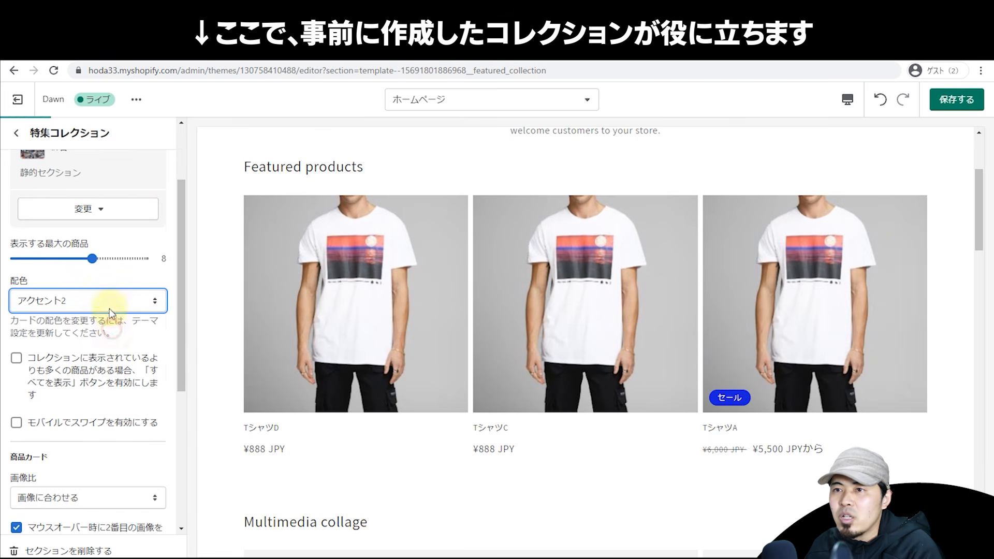
left_click(125, 301)
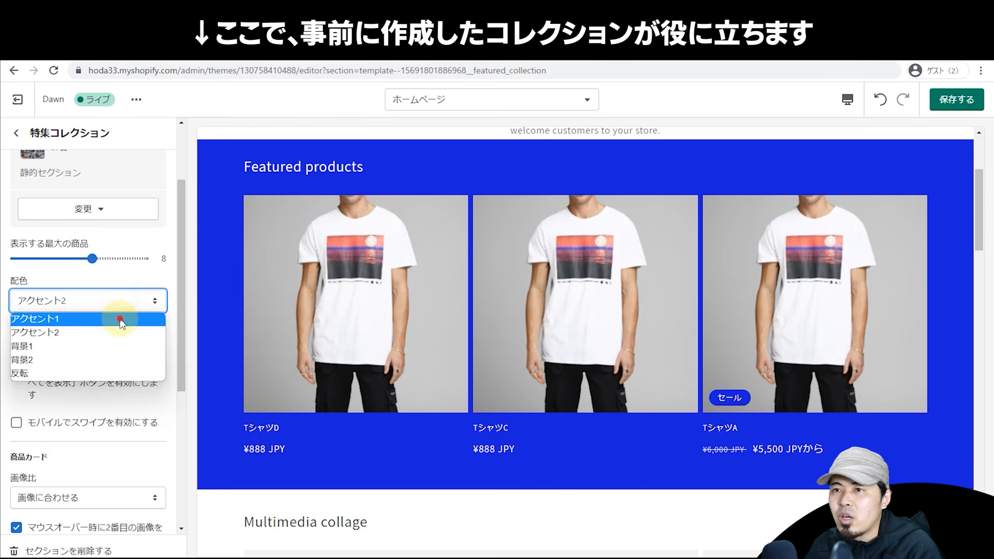
left_click(120, 319)
scroll(142, 290, "down", 5)
scroll(228, 278, "down", 5)
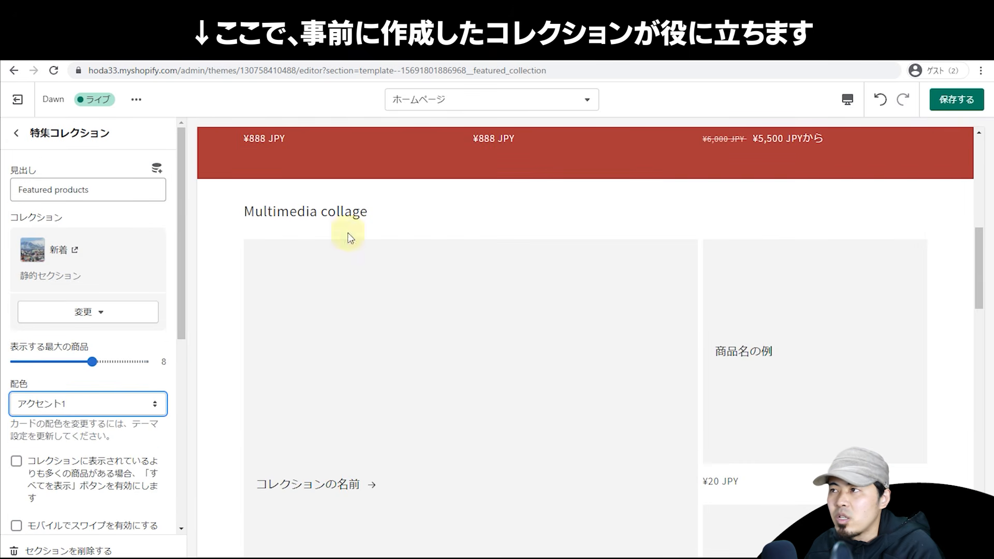
key("ctrl+s")
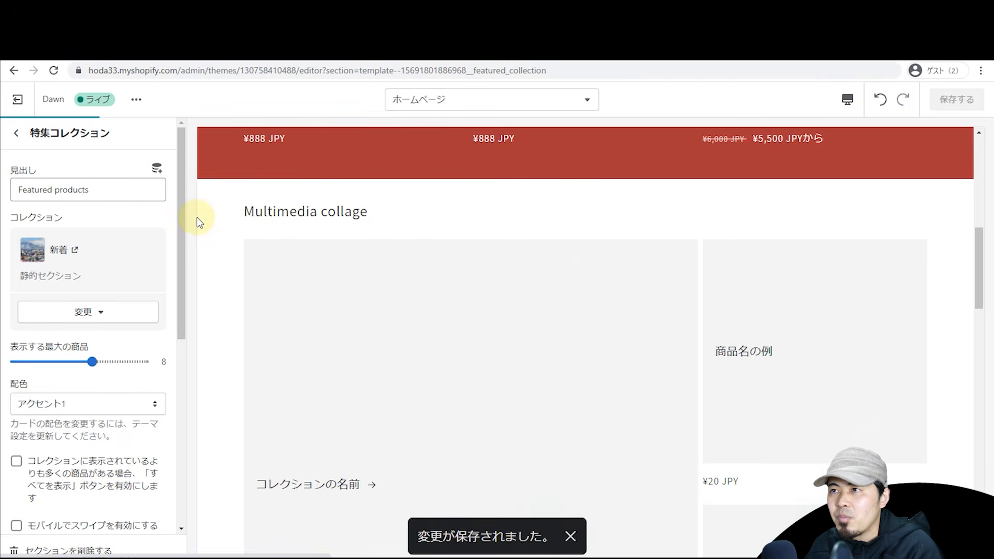
scroll(202, 217, "up", 3)
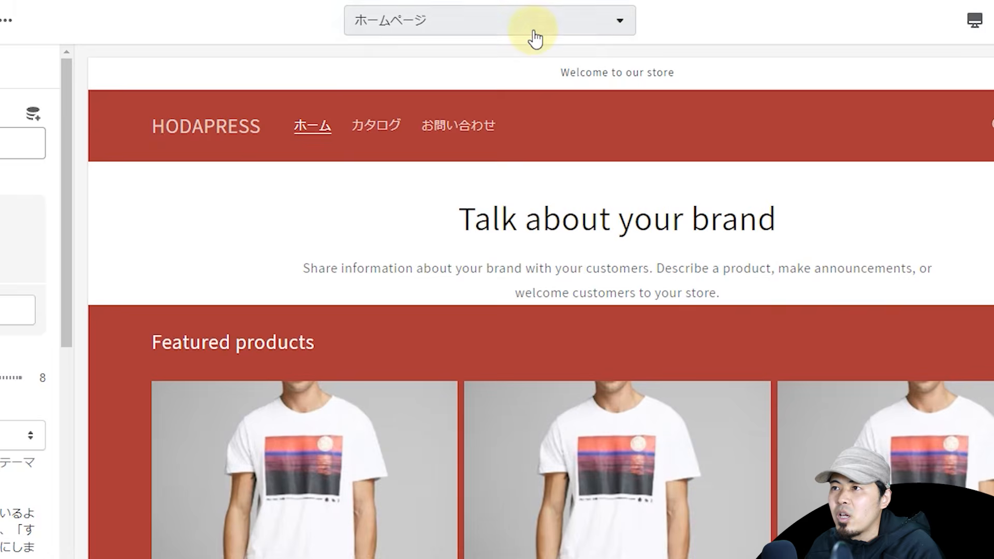
left_click(537, 99)
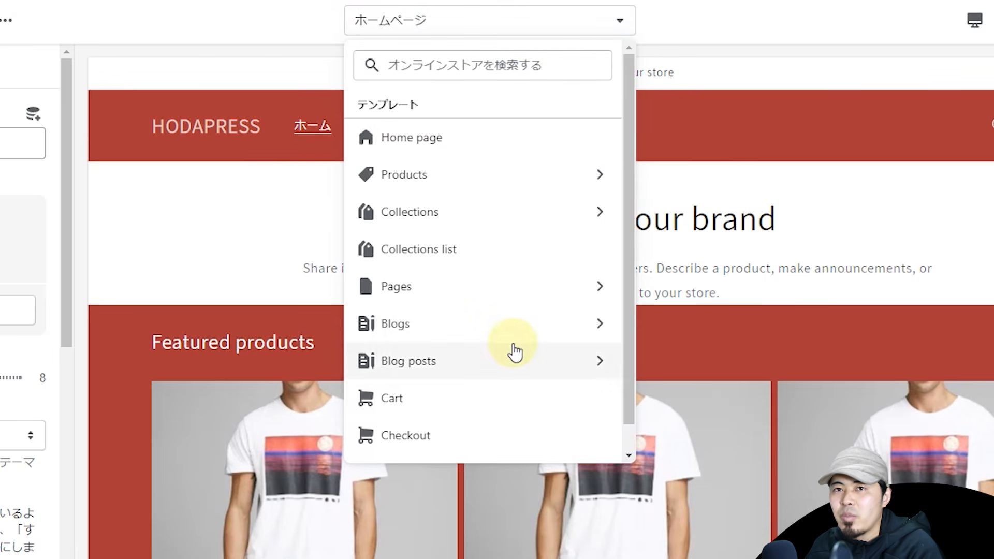
Step: Open the デフォルトの商品 template and set 商品情報's desktop media size to 小
left_click(486, 181)
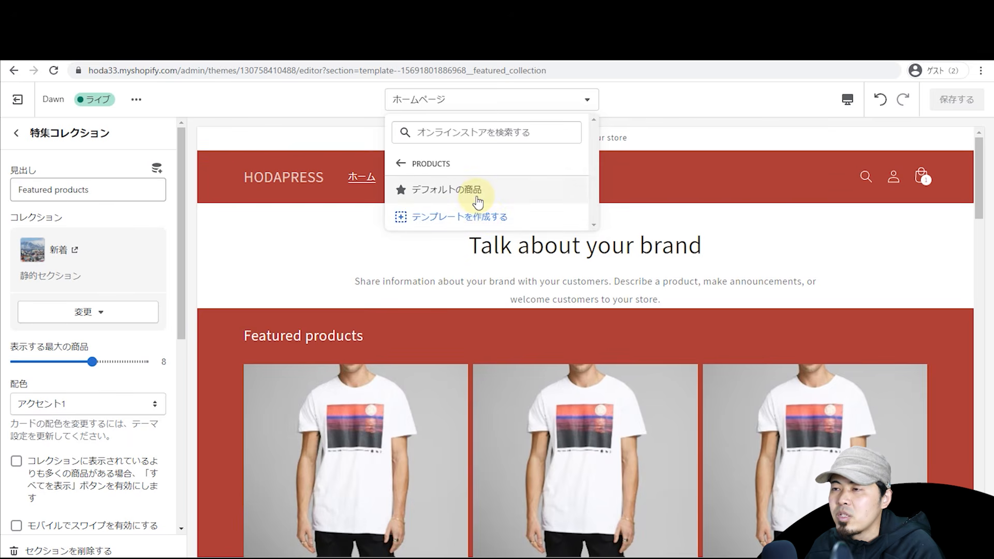
left_click(475, 193)
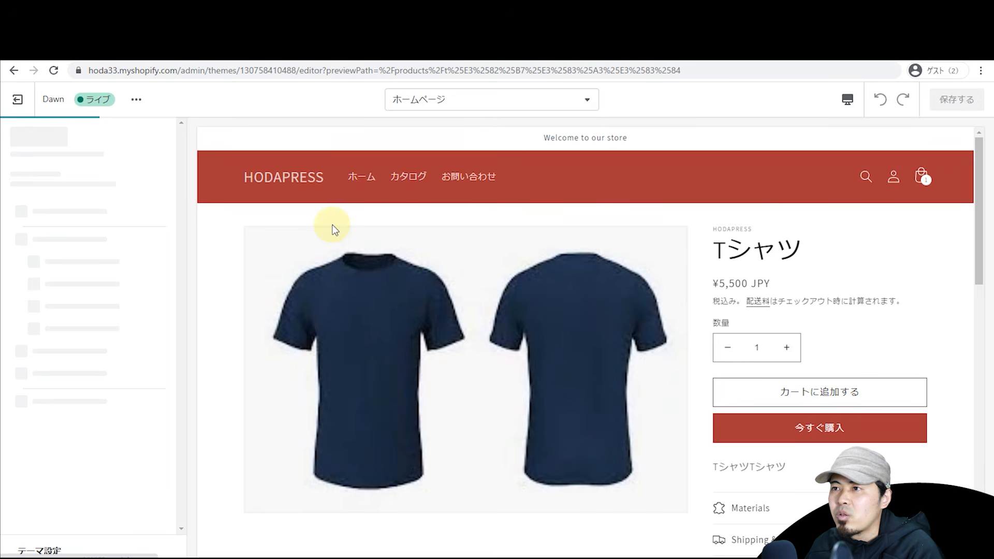
scroll(303, 267, "down", 2)
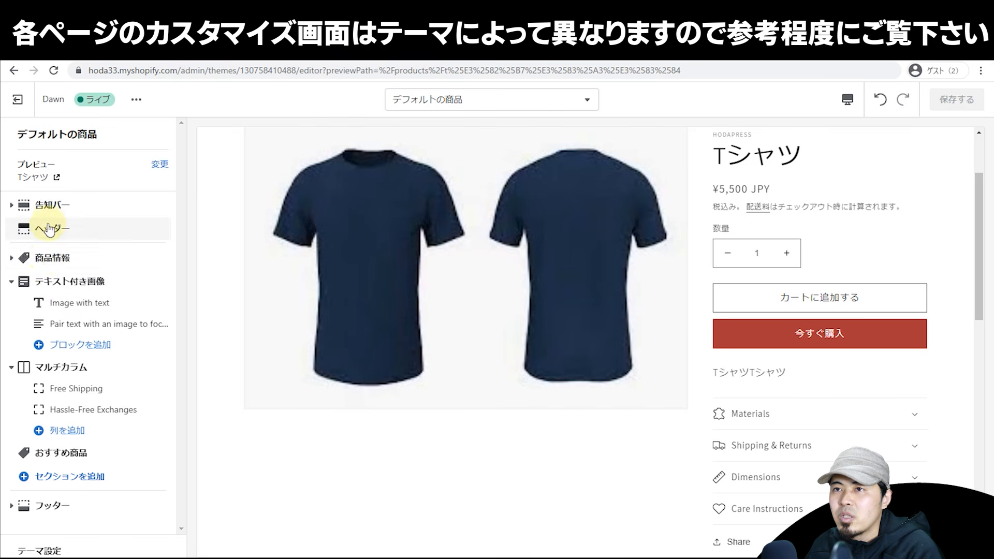
left_click(51, 257)
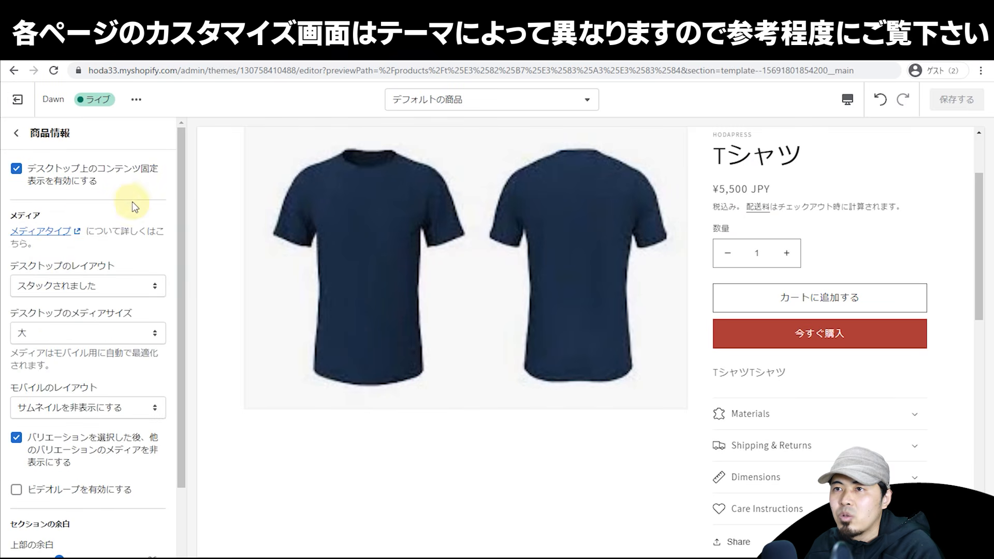
left_click_drag(174, 197, 177, 260)
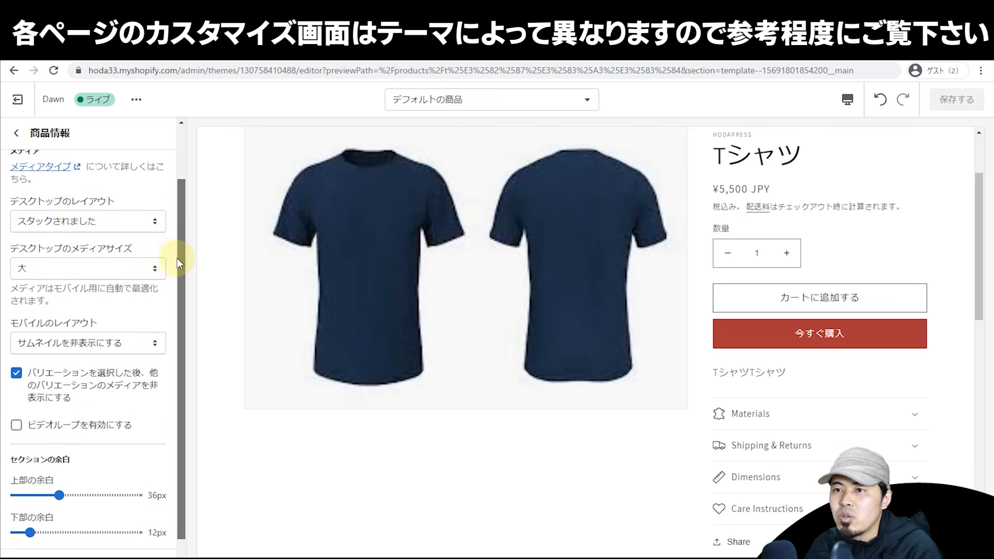
left_click(95, 277)
left_click(94, 286)
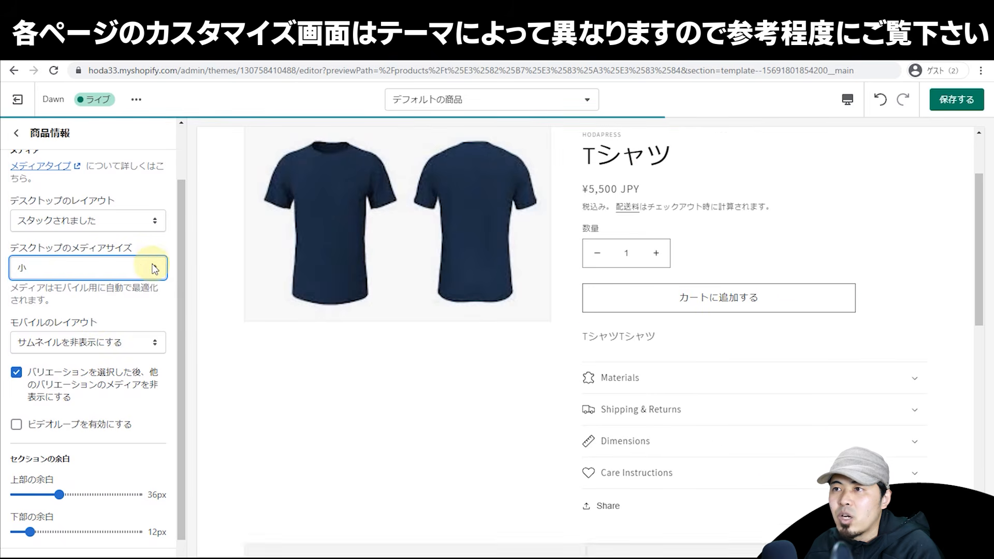
Step: Try the サムネイル and サムネイルカルーセル desktop layouts, then return to スタックされました
left_click(114, 272)
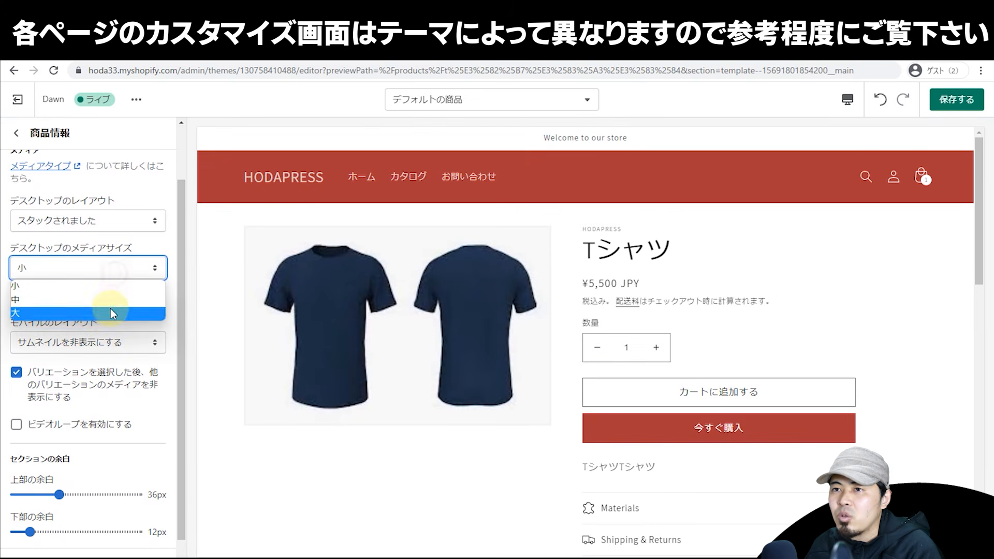
left_click(125, 230)
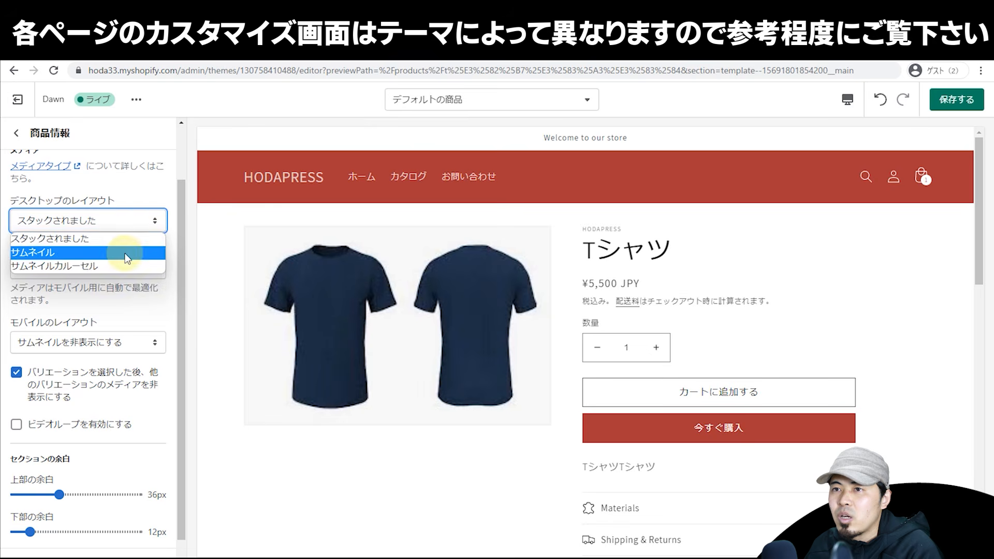
left_click(125, 248)
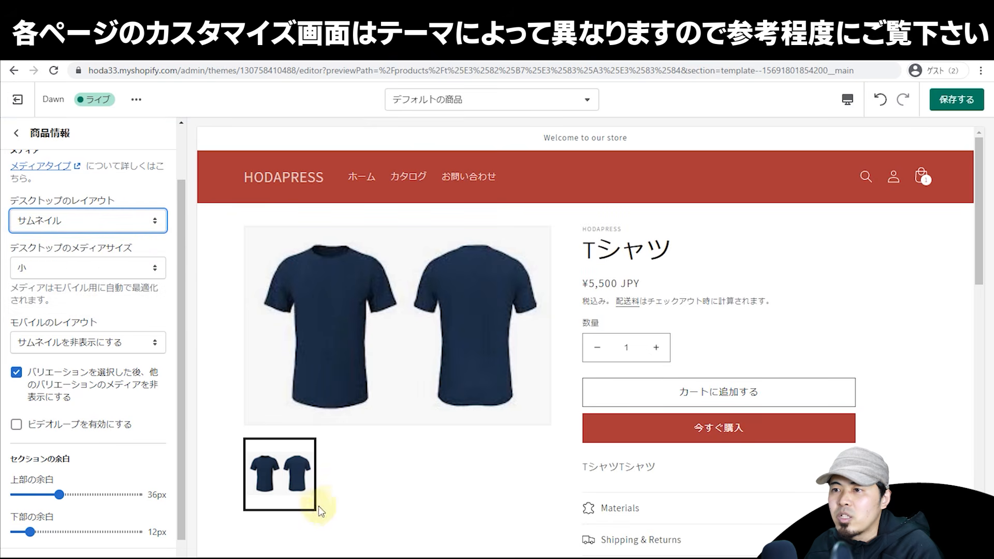
left_click(104, 221)
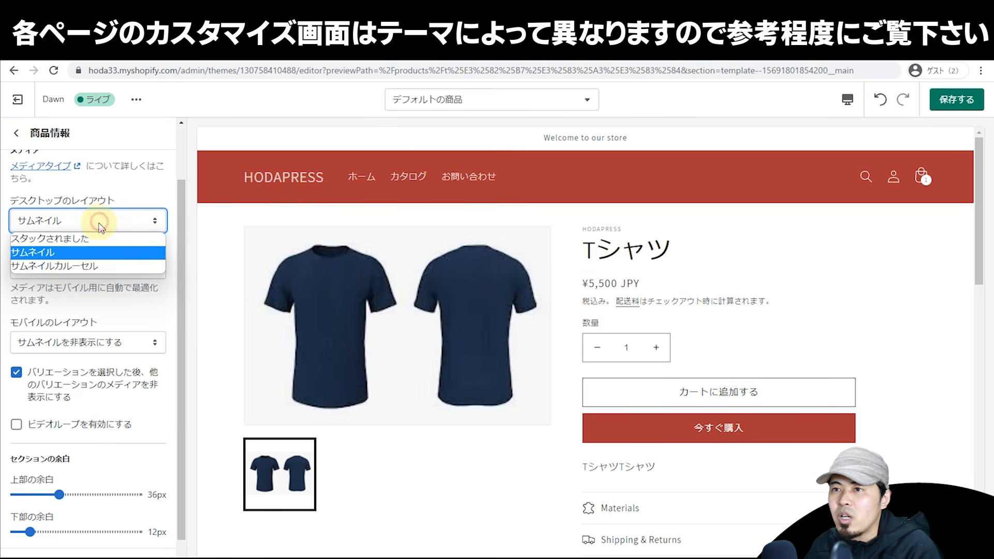
left_click(98, 266)
left_click(49, 226)
left_click(54, 238)
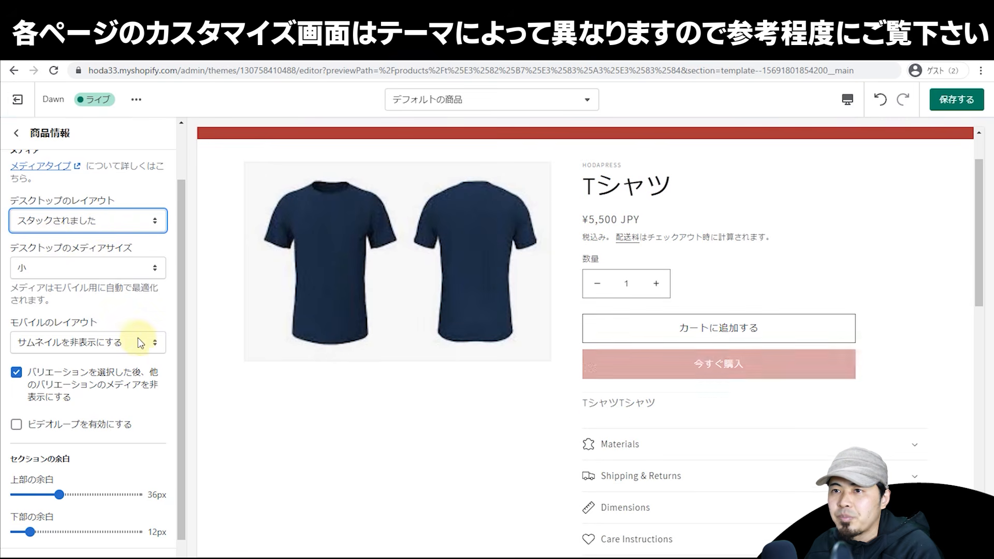
Step: Inspect the product info blocks: both テキスト blocks, タイトル and 商品価格
left_click(11, 132)
left_click(73, 276)
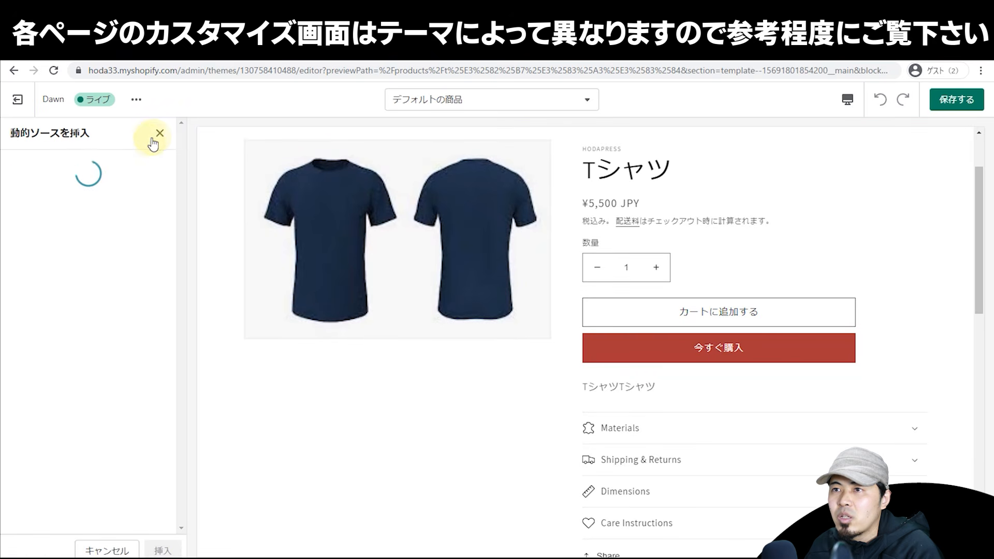
left_click(159, 136)
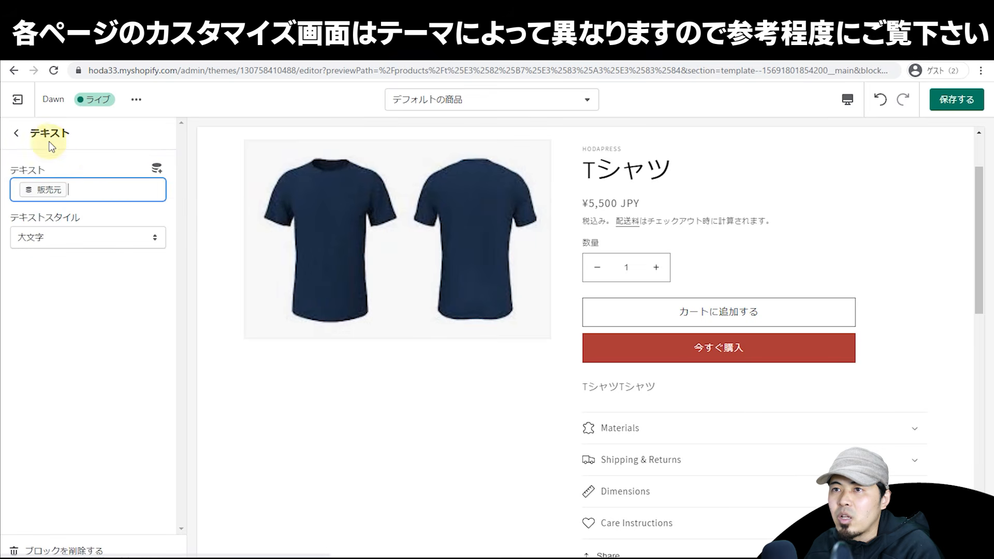
left_click(17, 133)
left_click(71, 303)
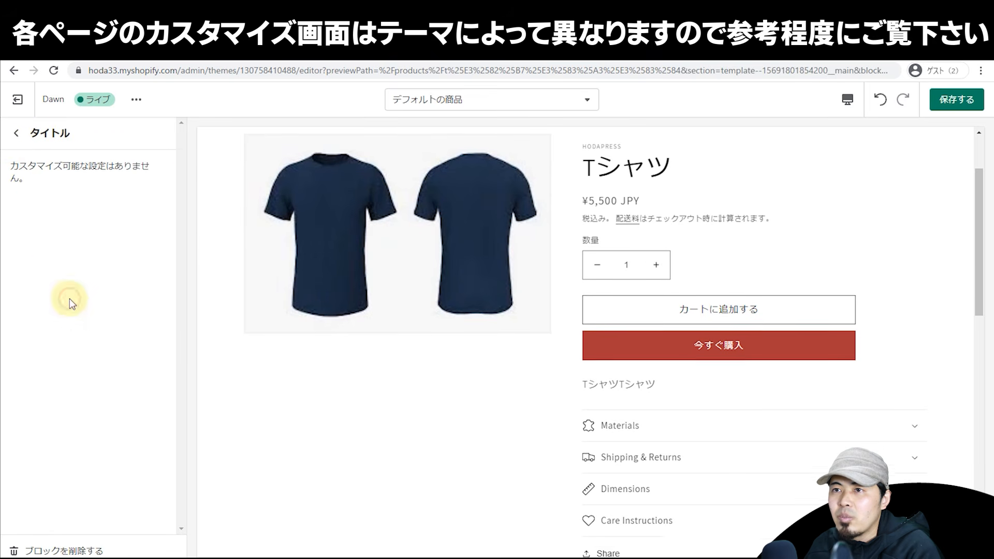
left_click(17, 136)
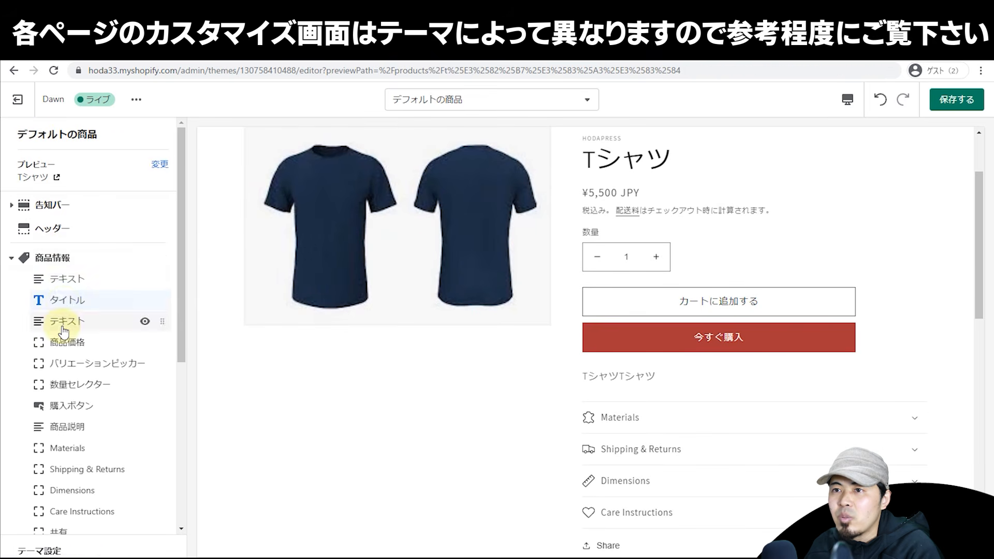
left_click(59, 259)
left_click(15, 135)
left_click(80, 342)
left_click(17, 136)
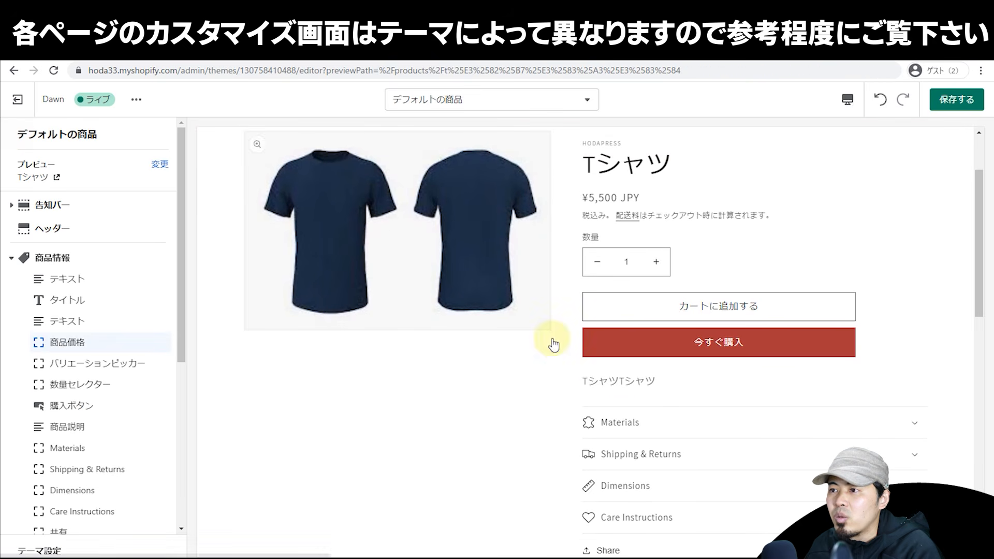
scroll(398, 373, "down", 2)
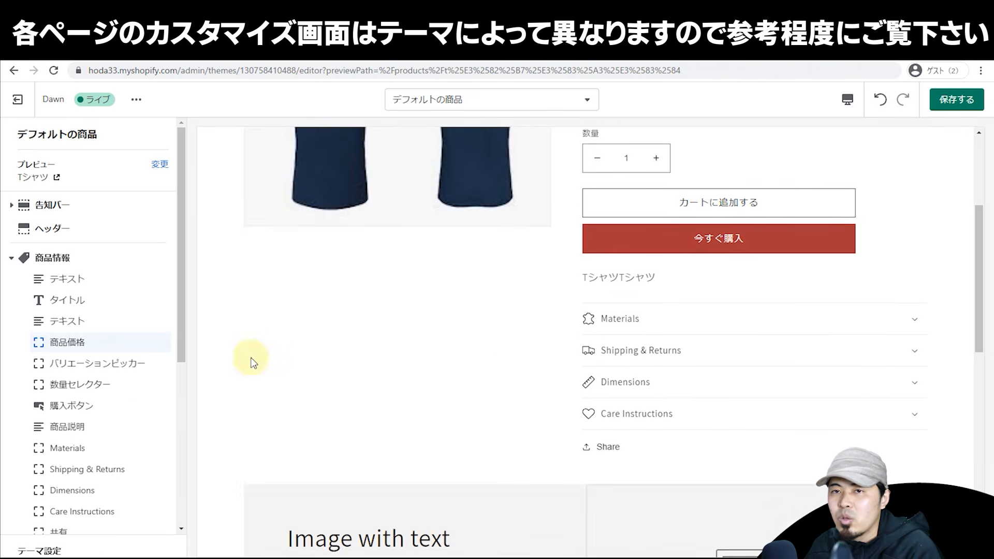
scroll(133, 321, "down", 2)
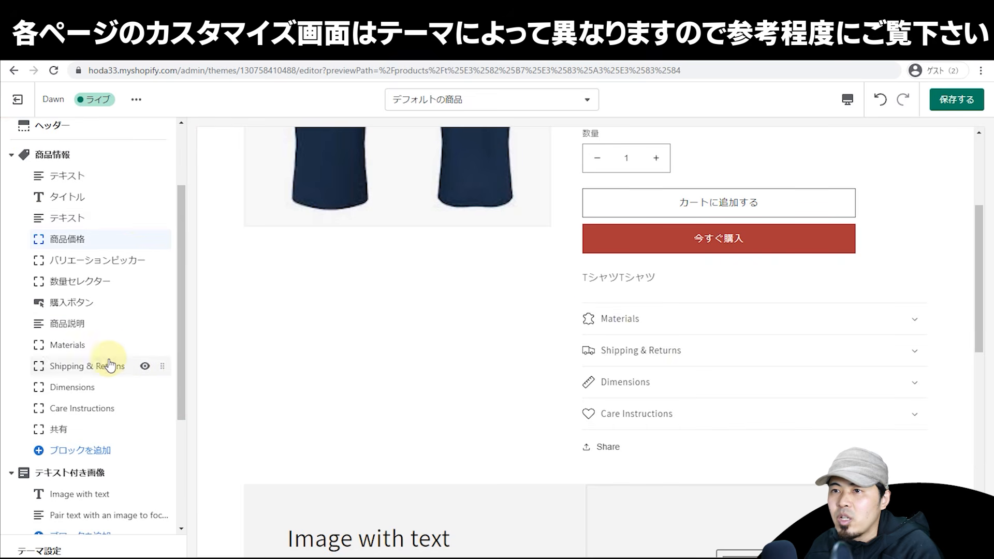
Step: Rename the Materials collapsible row's heading to 素材
left_click(82, 350)
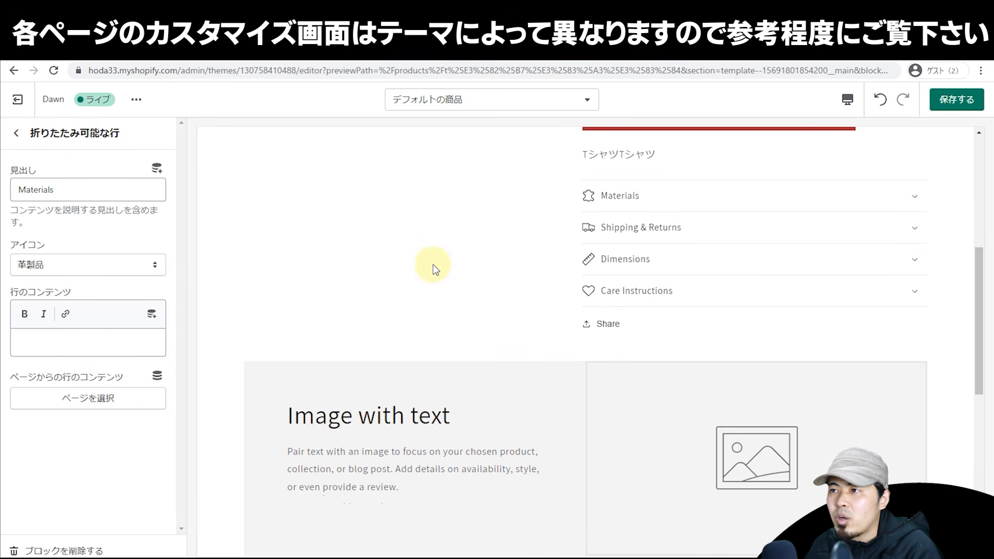
scroll(413, 267, "up", 4)
double_click(73, 189)
type("1so")
key("BackSpace")
key("BackSpace")
key("BackSpace")
type("素材")
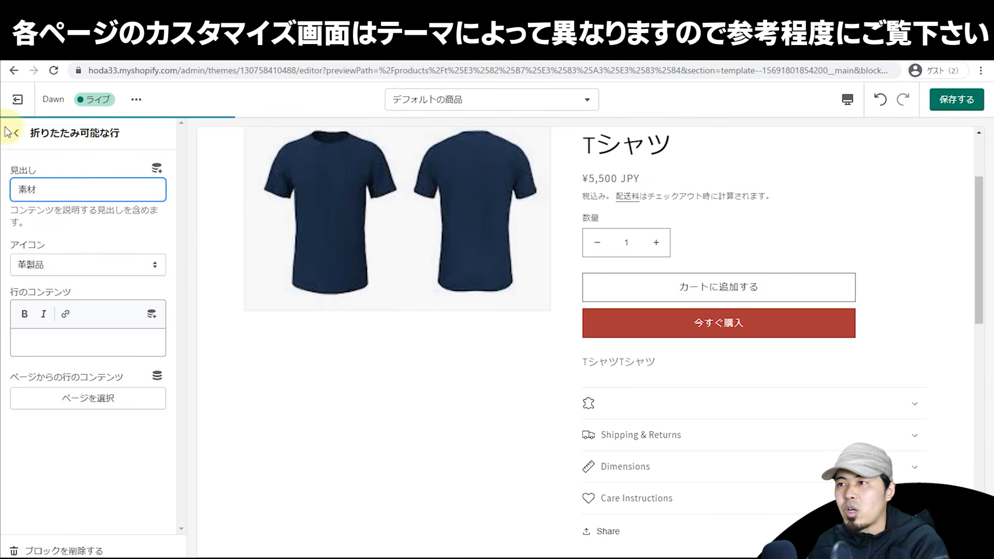
Step: Fill the 素材 row's content with two lines of placeholder あ text
left_click(115, 343)
type("aaaaaaaaaaaa")
key("Return")
key("Return")
type("aaaaaa")
Step: Expand and collapse the 素材 row in the preview twice, then open the page template list
left_click(845, 411)
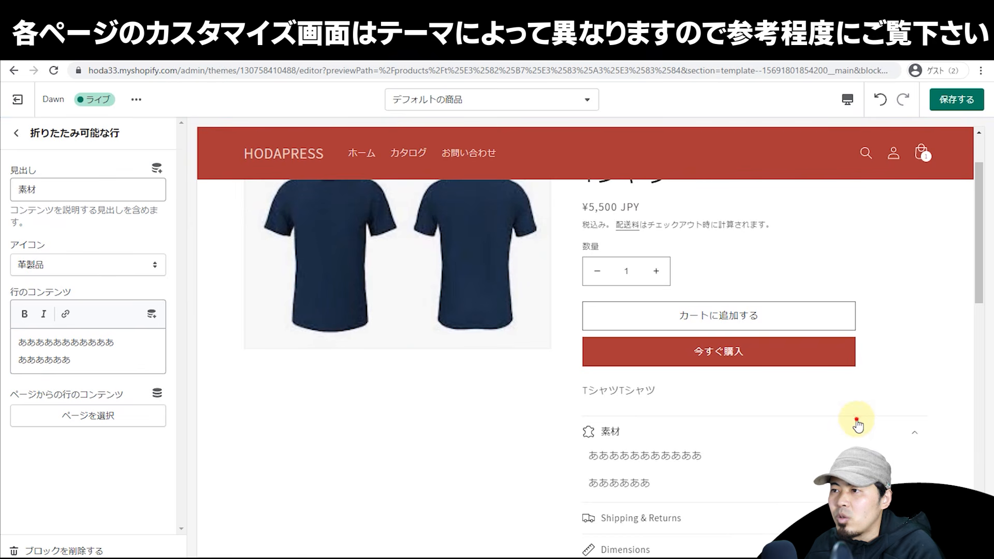
left_click(857, 431)
left_click(843, 432)
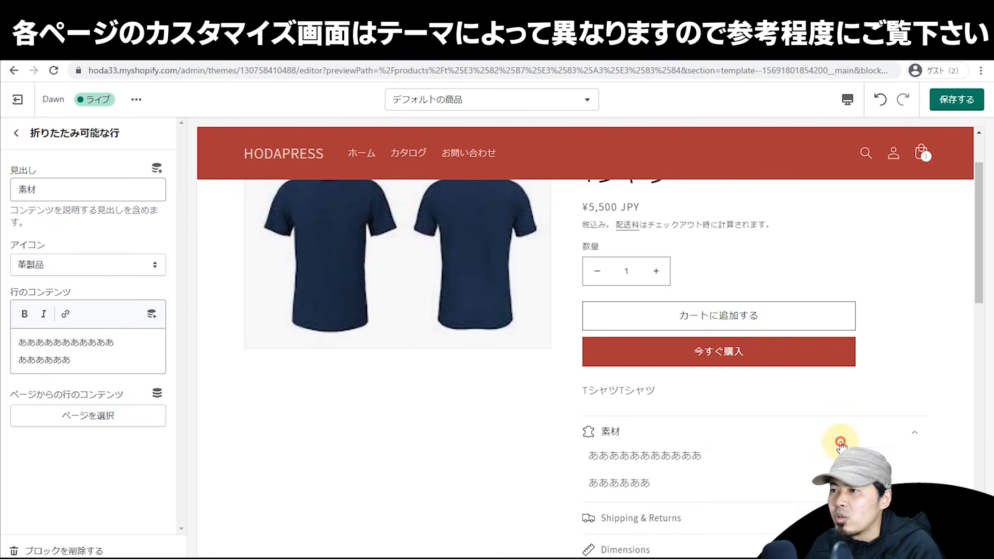
left_click(724, 435)
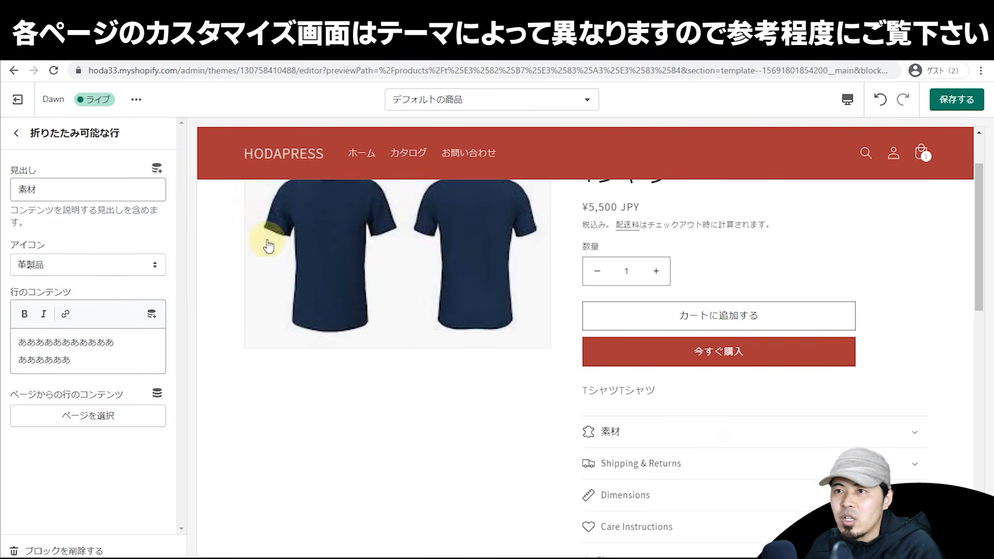
left_click(17, 133)
scroll(155, 362, "down", 2)
scroll(154, 365, "up", 4)
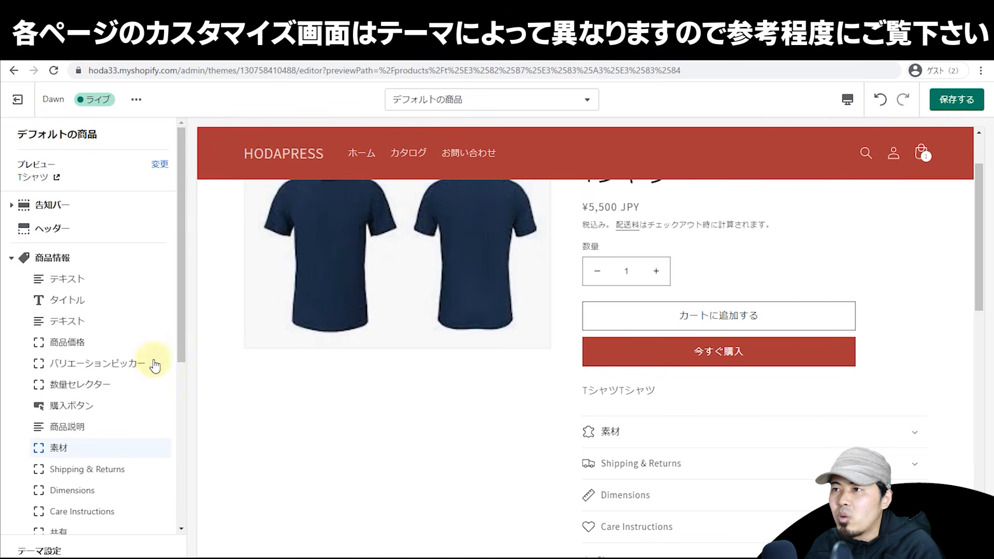
left_click(584, 100)
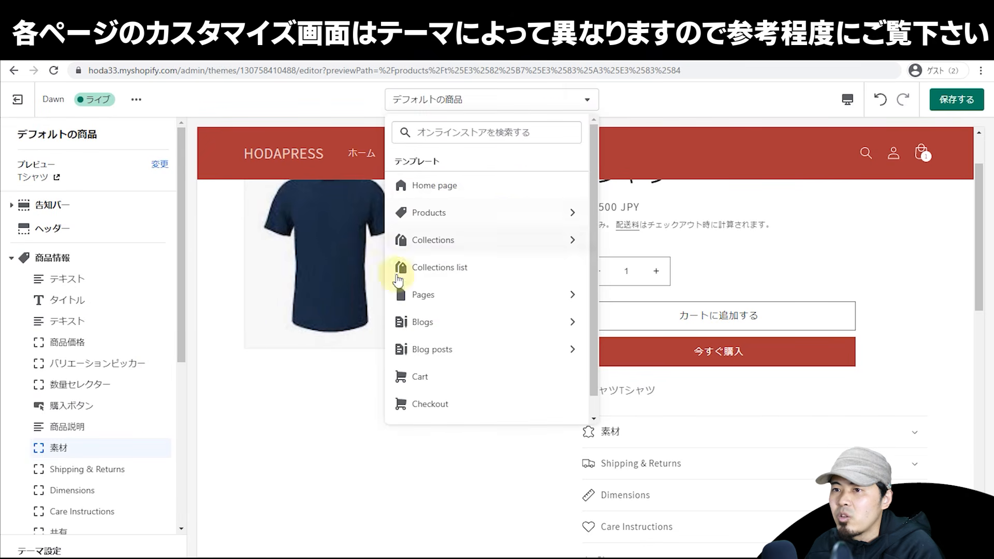
Step: Save, switch to the default collection template, and turn on the banner's collection image, saving again
left_click(957, 99)
left_click(486, 101)
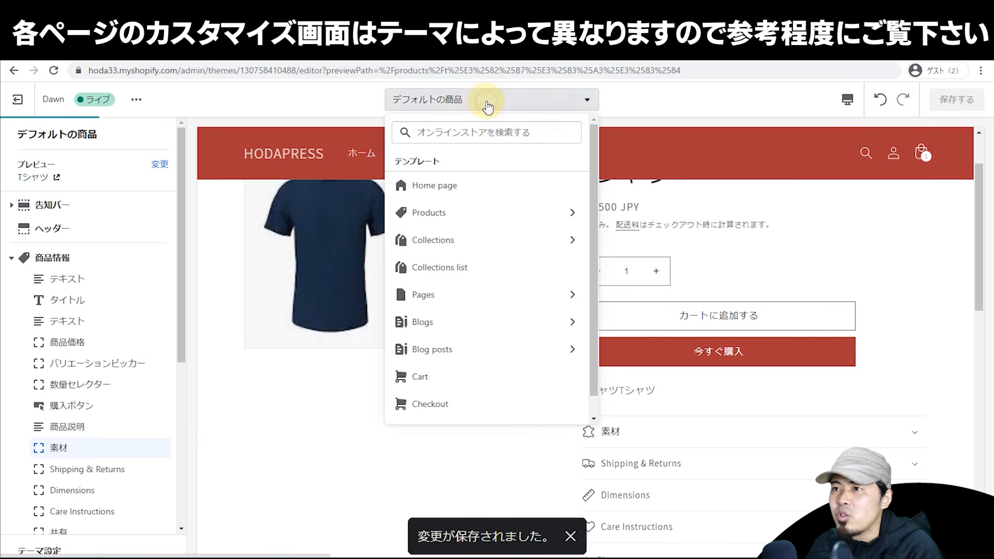
left_click(513, 244)
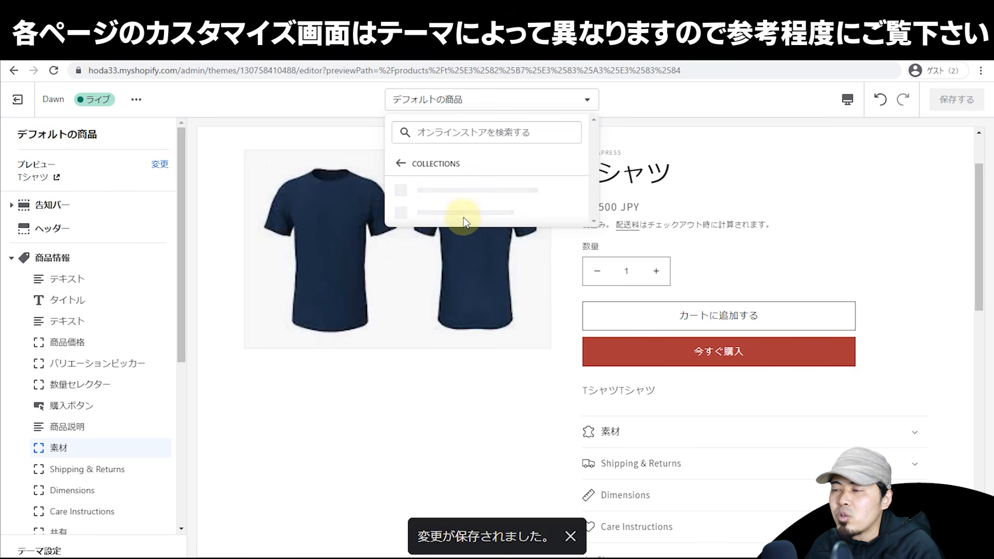
left_click(470, 200)
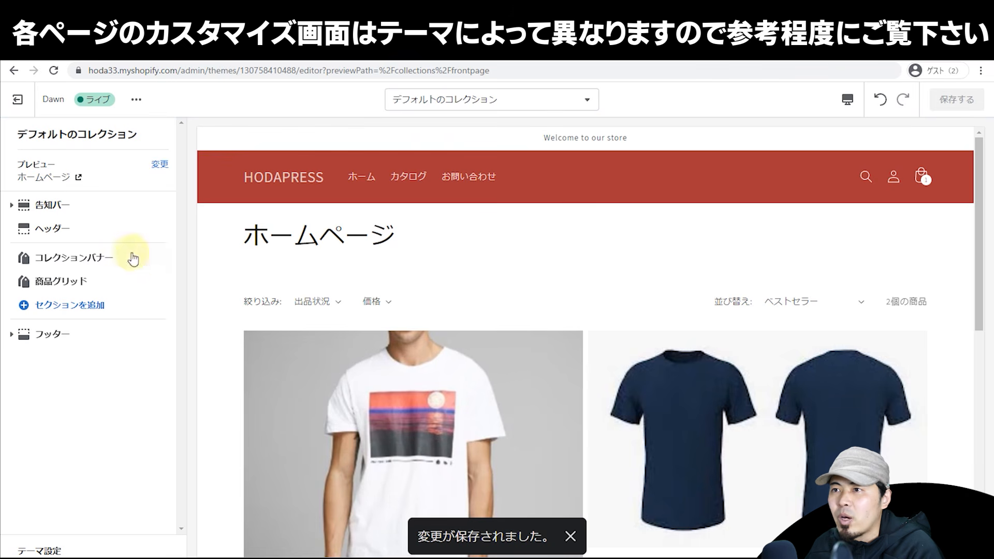
left_click(81, 268)
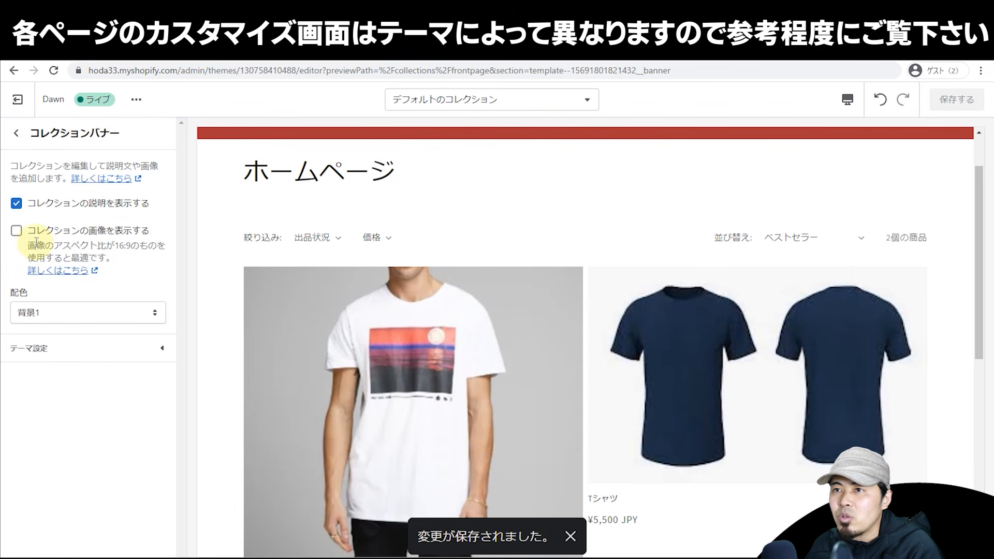
left_click(17, 232)
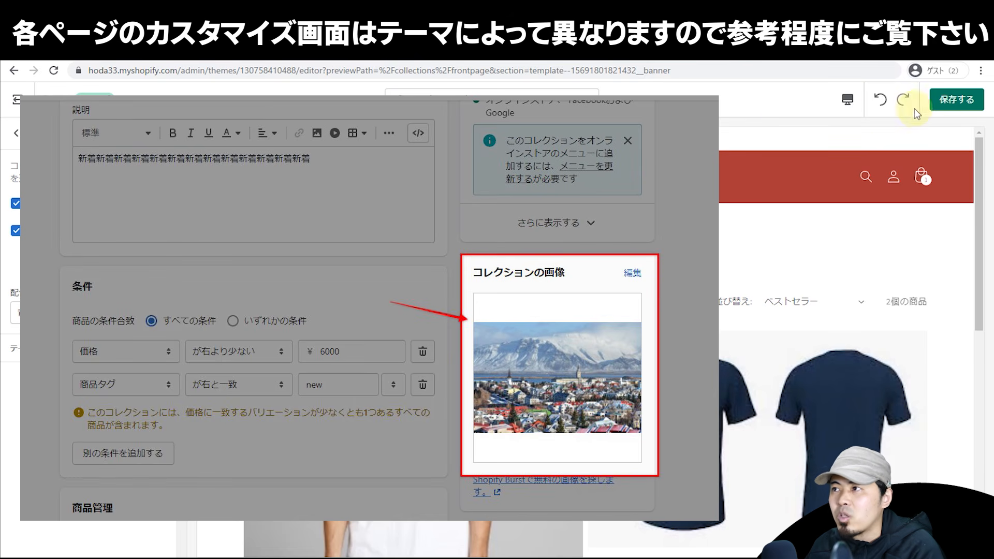
left_click(943, 100)
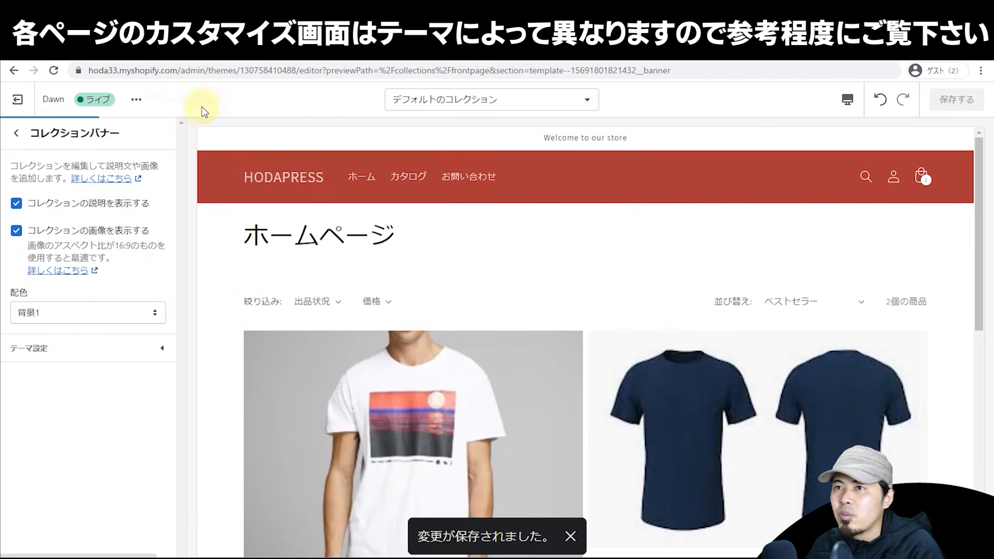
Step: Trim the web address to the store domain and exit the editor to the Themes page
left_click(185, 71)
left_click_drag(209, 70, 770, 71)
key("BackSpace")
key("Return")
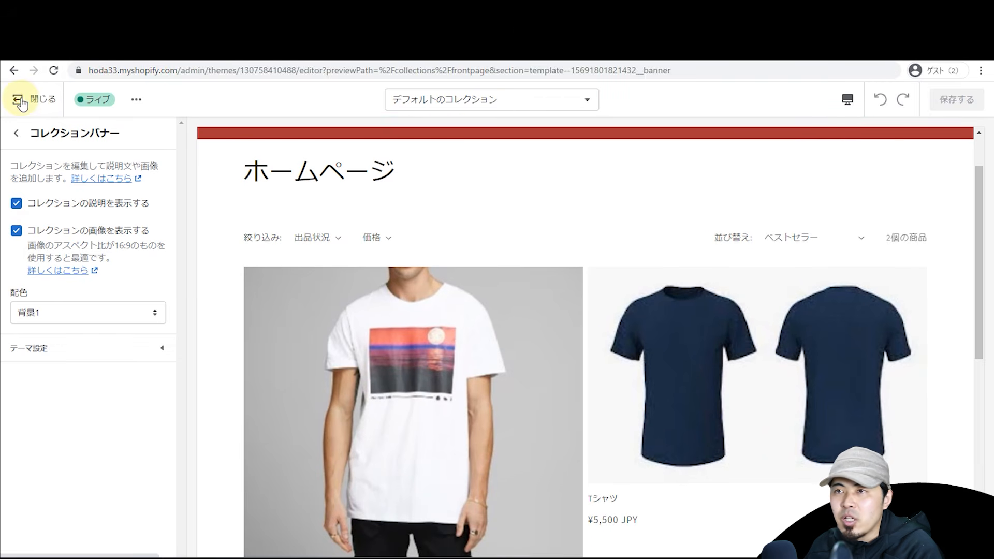
left_click(20, 101)
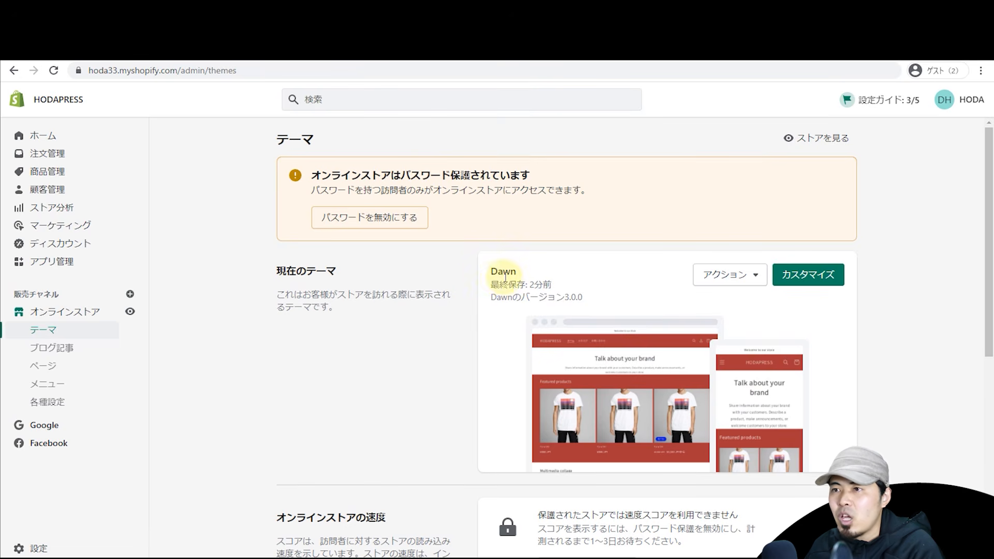
Step: Browse the free themes and add Craft to the theme library
scroll(489, 254, "down", 8)
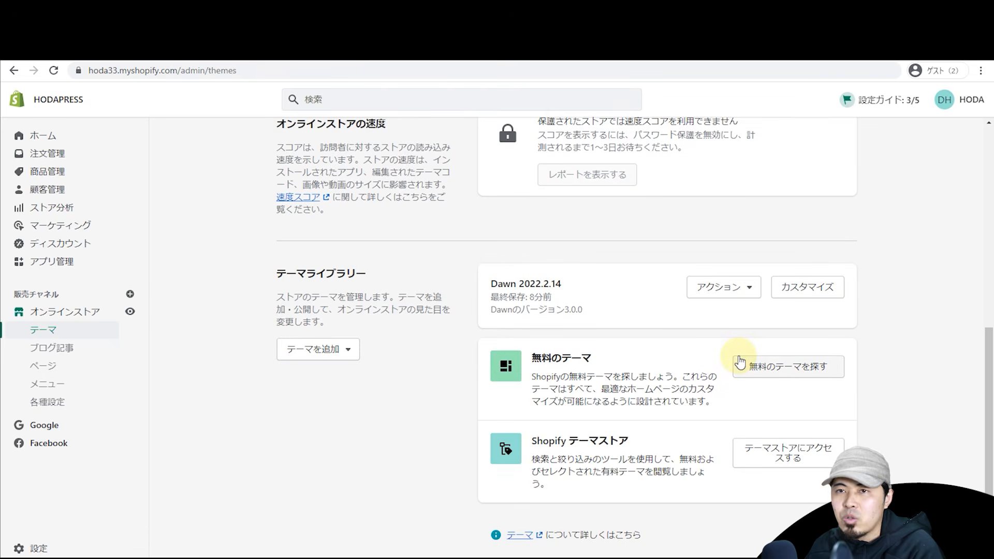
left_click(752, 368)
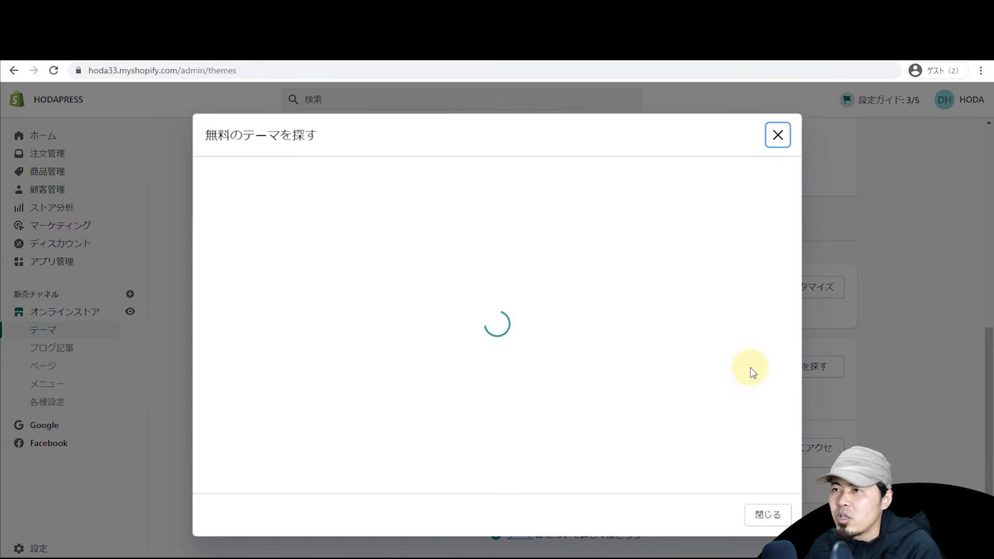
scroll(600, 318, "down", 1)
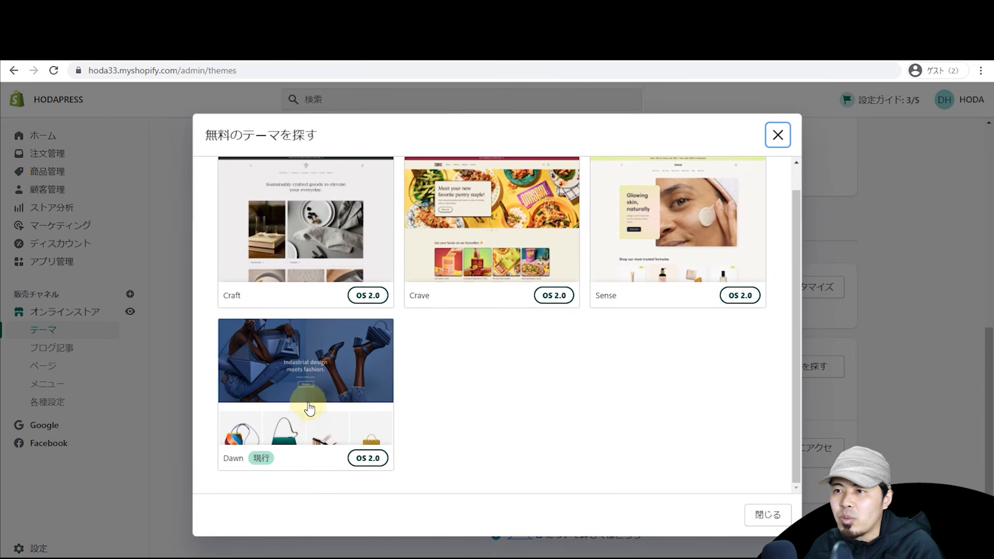
scroll(328, 382, "up", 1)
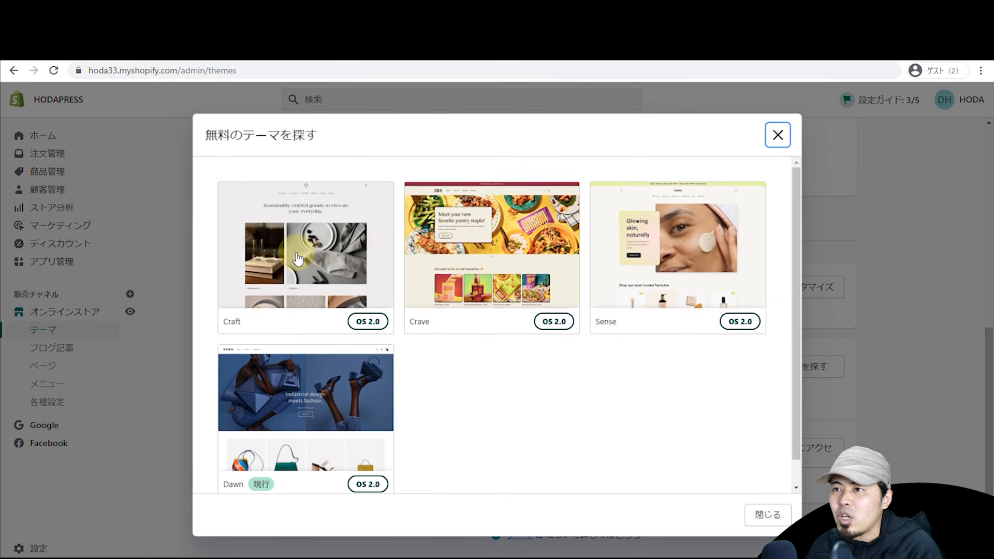
left_click(331, 261)
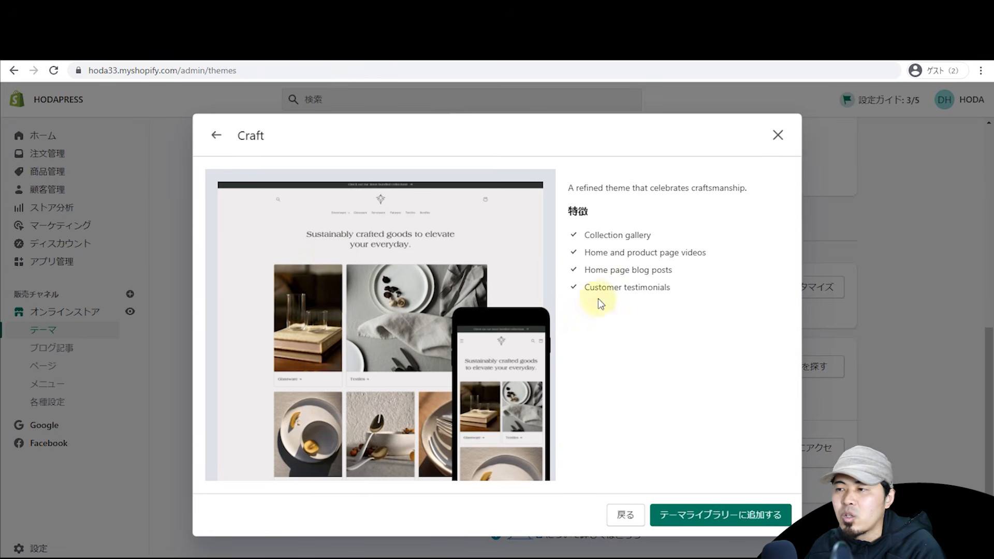
left_click(216, 135)
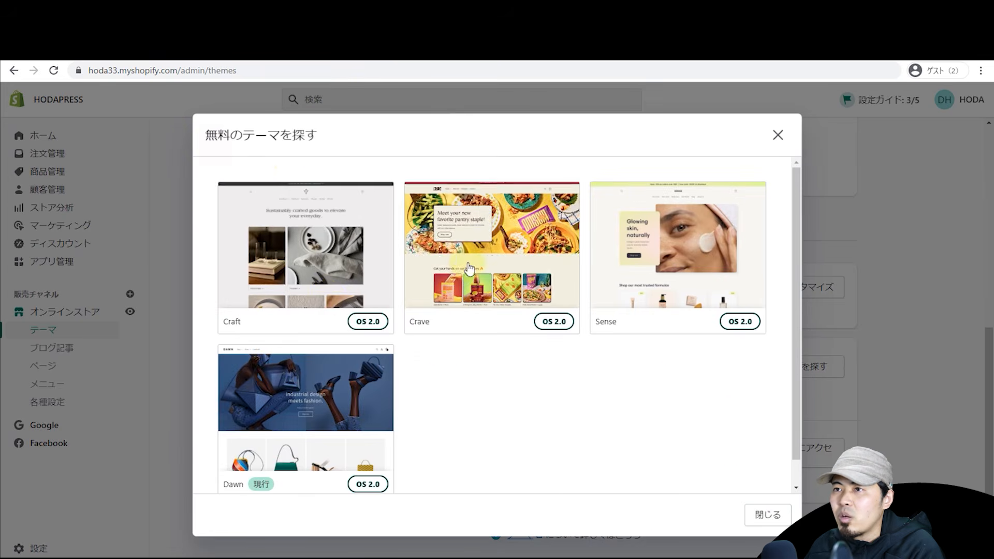
left_click(309, 274)
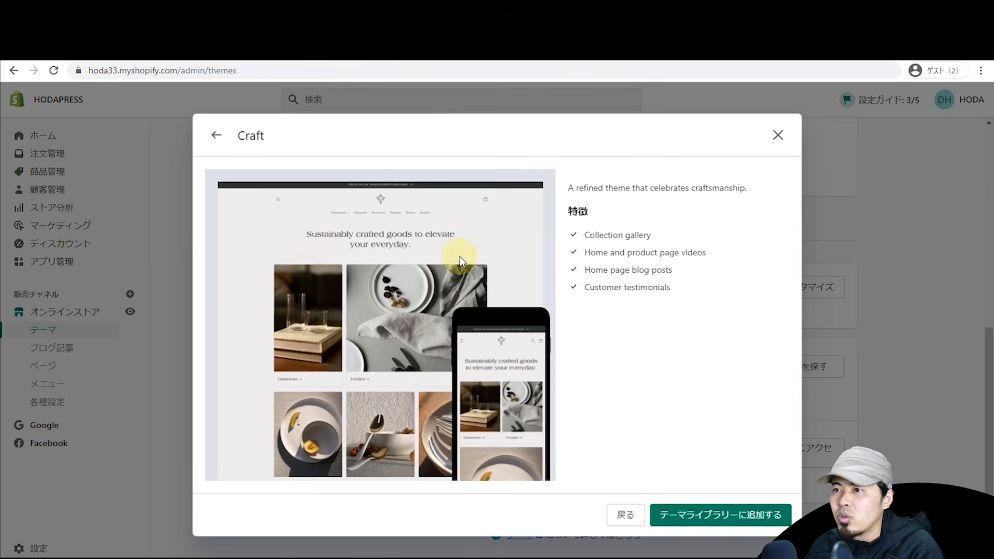
left_click(699, 515)
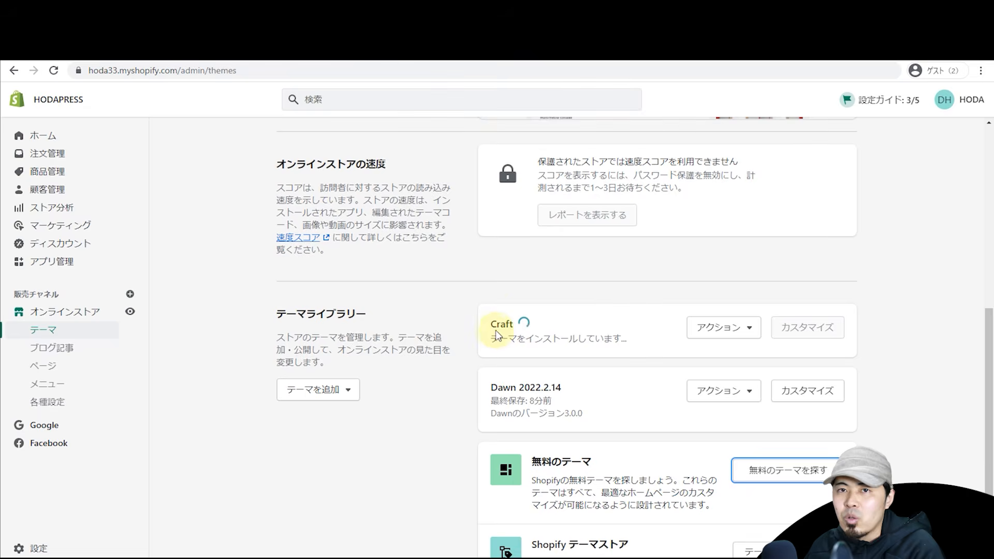
left_click(727, 334)
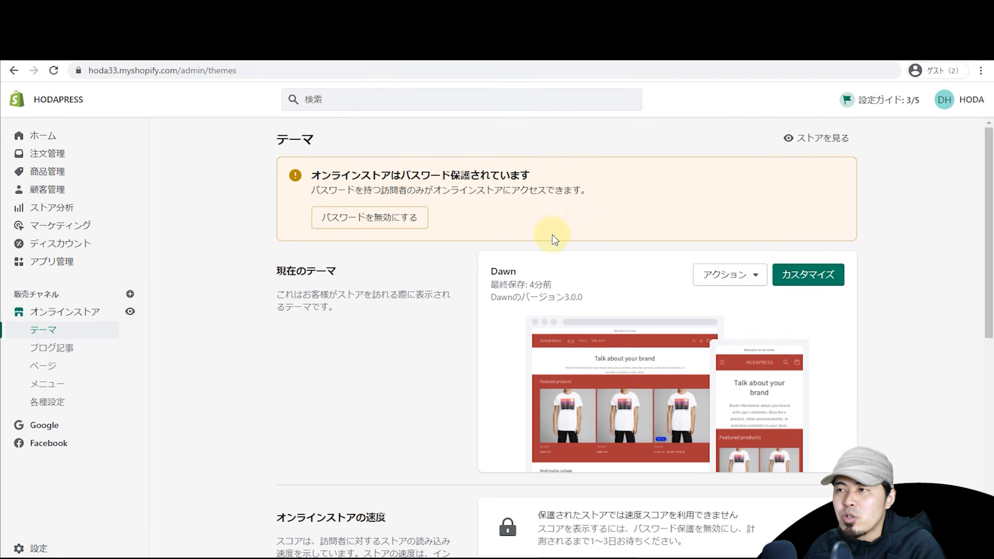
Step: Preview the Craft theme's storefront in a new tab, then return to the admin Themes tab
scroll(554, 239, "down", 7)
scroll(532, 244, "up", 5)
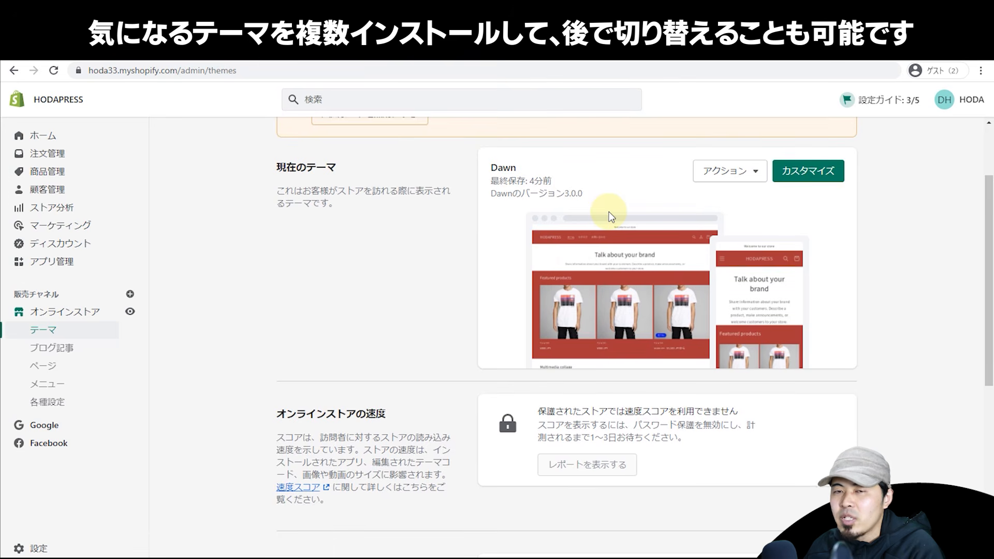
scroll(613, 222, "down", 6)
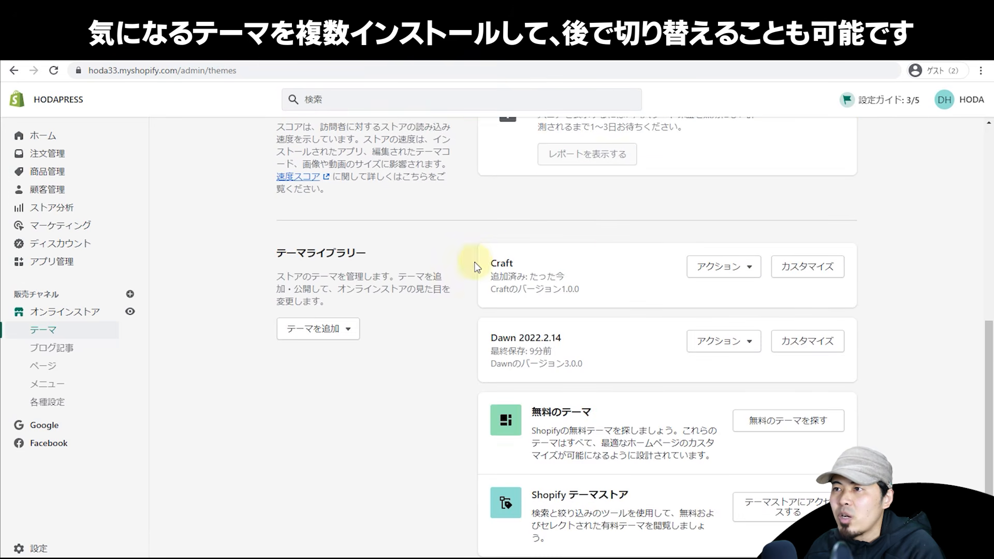
left_click(720, 275)
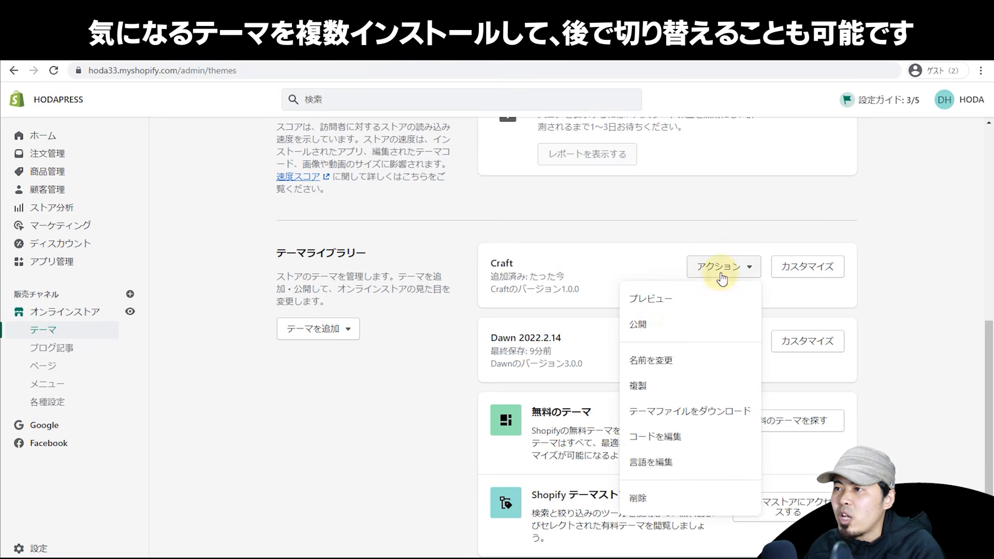
scroll(643, 304, "up", 8)
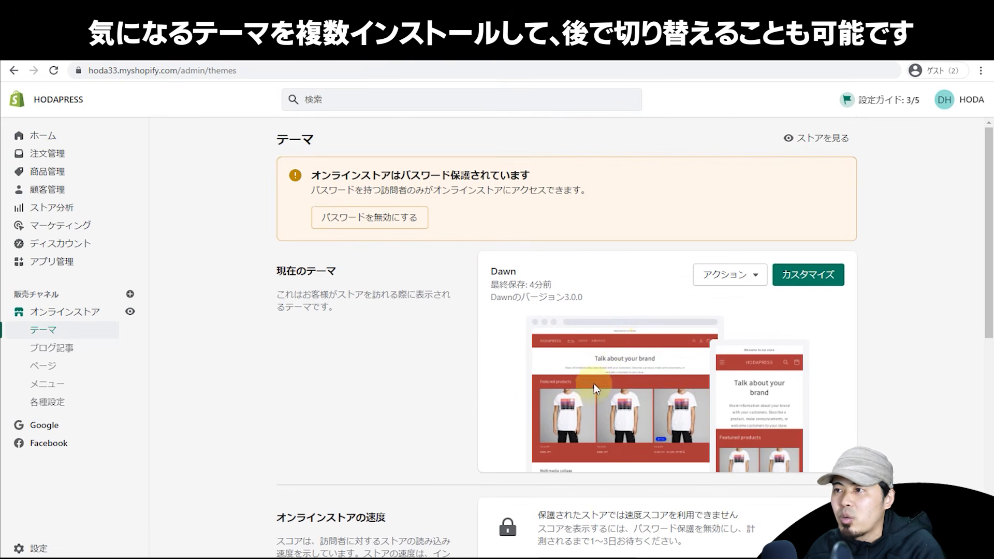
scroll(603, 301, "down", 4)
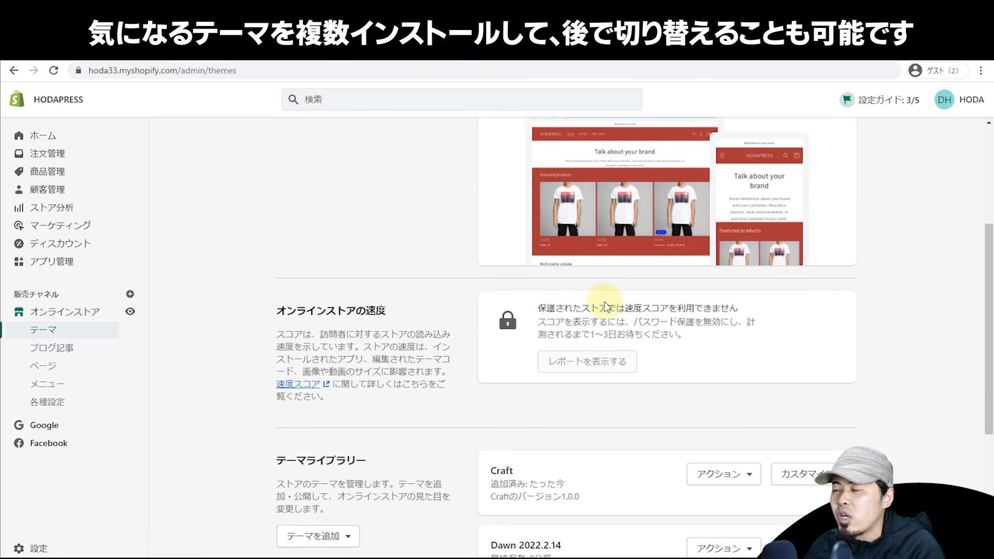
scroll(600, 313, "down", 2)
left_click(704, 371)
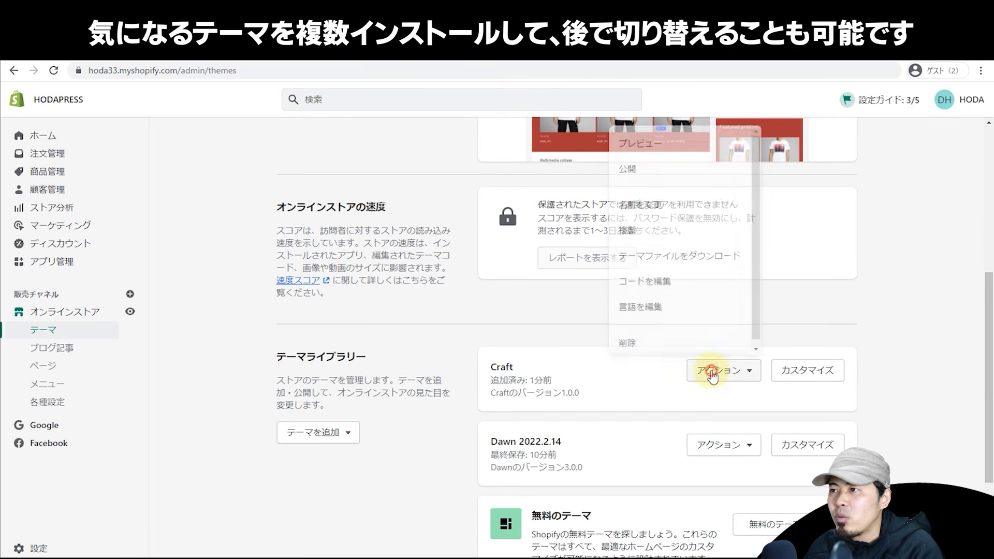
left_click(688, 153)
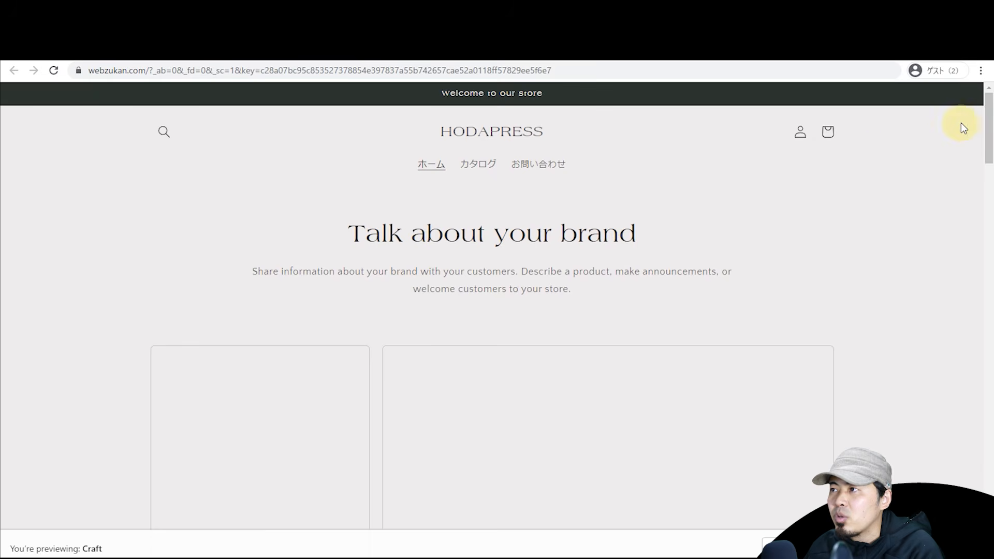
left_click_drag(987, 137, 958, 122)
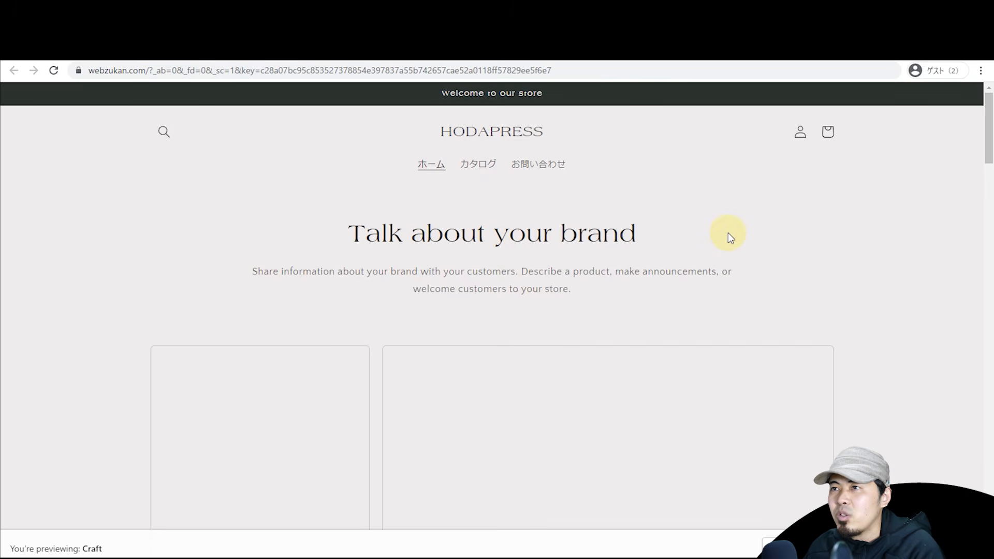
key("ctrl+shift+Tab")
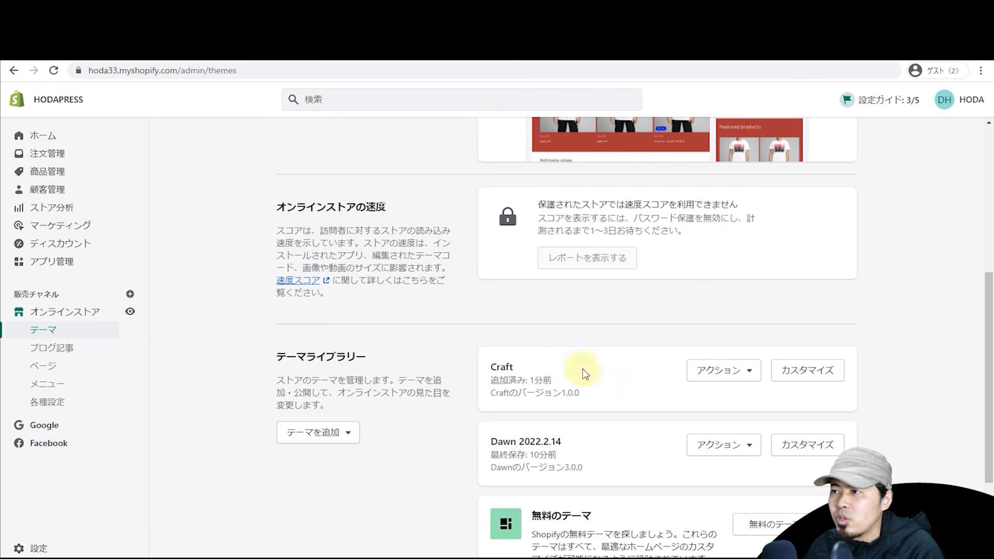
Step: Open Craft in the theme editor and collapse all the homepage sections
left_click(812, 371)
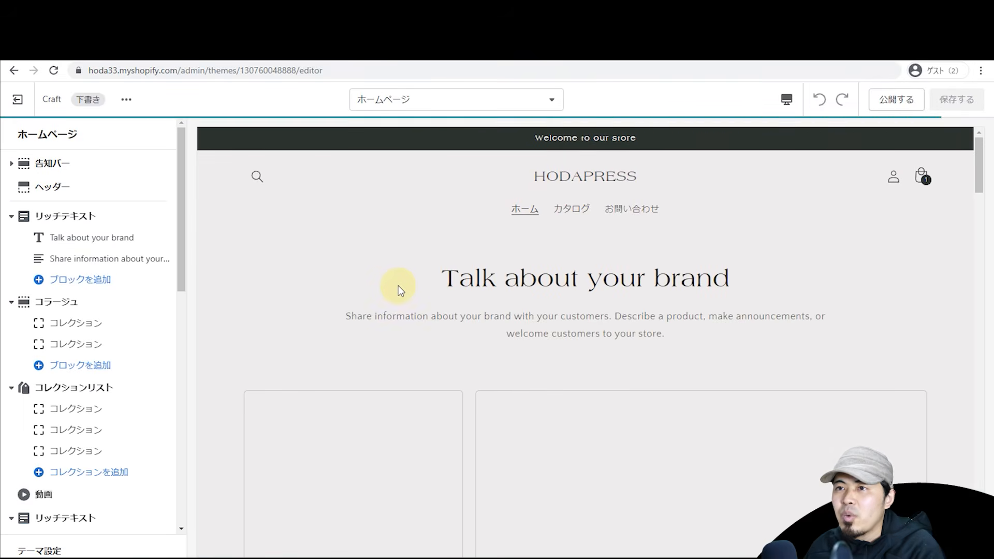
left_click(12, 217)
left_click(11, 240)
left_click(11, 264)
left_click(9, 312)
left_click(10, 334)
left_click(11, 357)
left_click(10, 381)
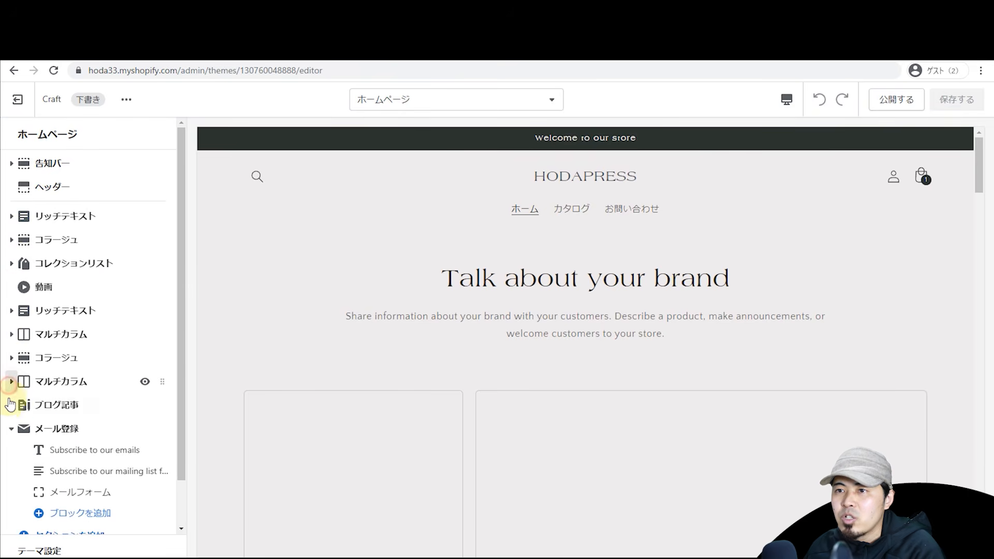
left_click(10, 428)
Step: Add an Image with text section and replace its heading with 'aaa'
left_click(66, 452)
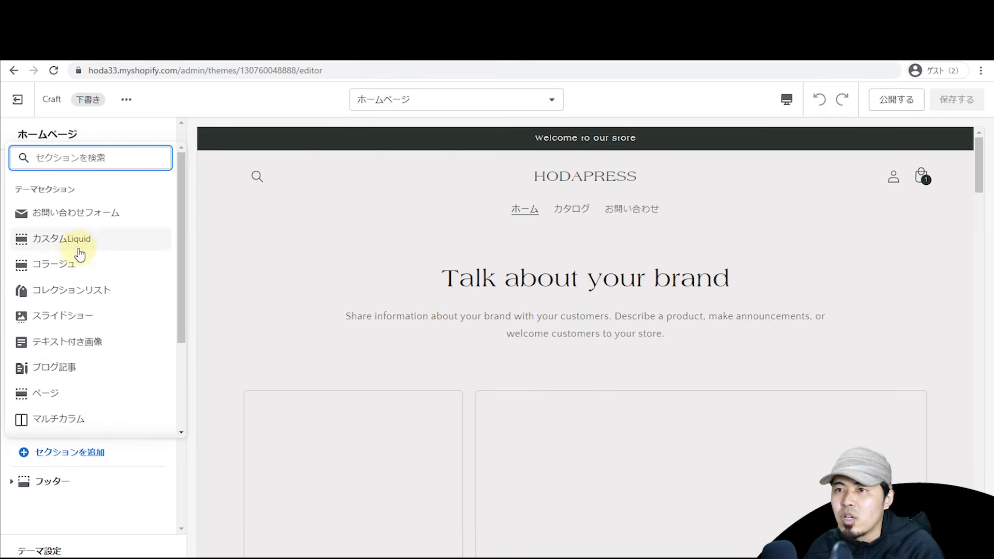
left_click(76, 342)
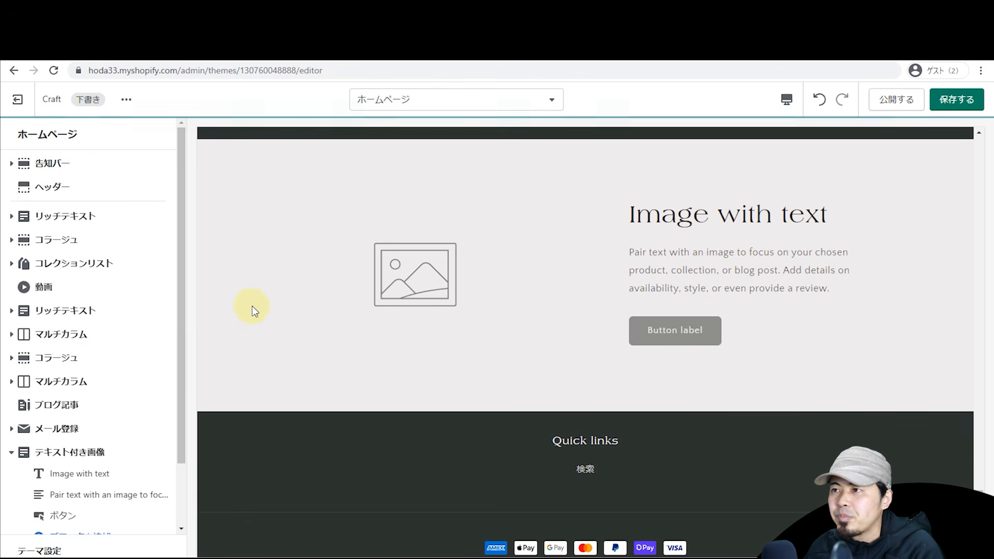
scroll(119, 458, "down", 3)
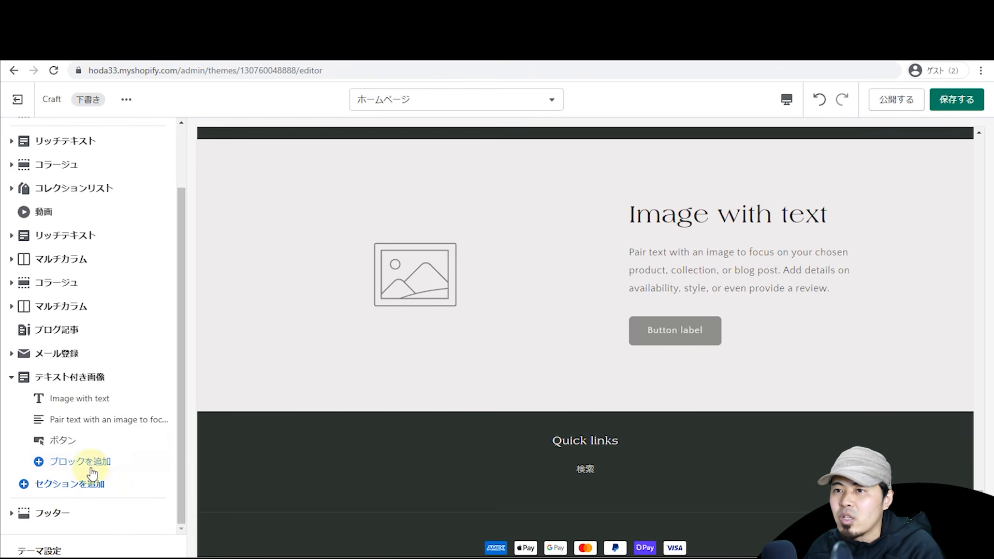
left_click(78, 399)
left_click_drag(114, 197, 62, 171)
triple_click(65, 180)
type("aaa")
left_click(16, 133)
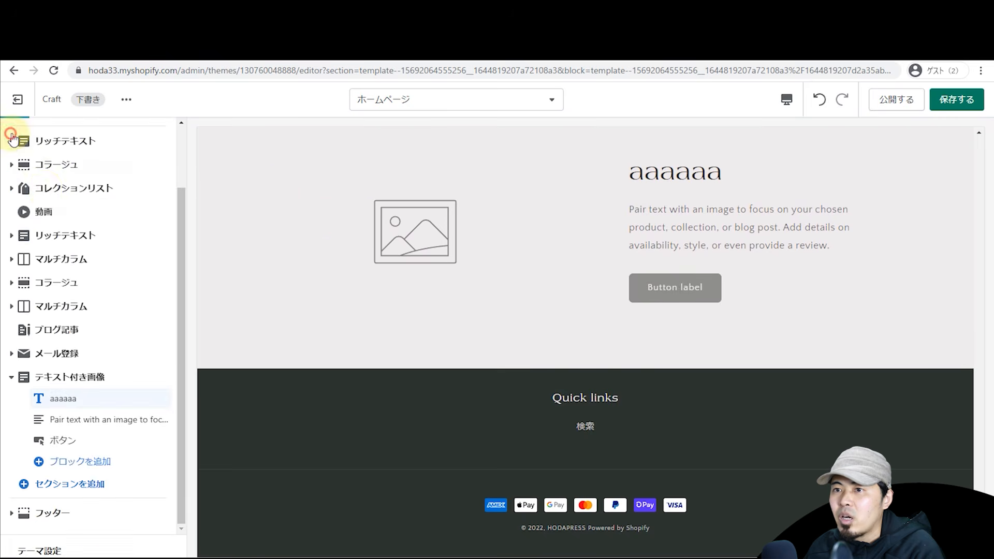
Step: Set the image-with-text section's picture to the navy T-shirt
left_click(62, 372)
left_click(89, 202)
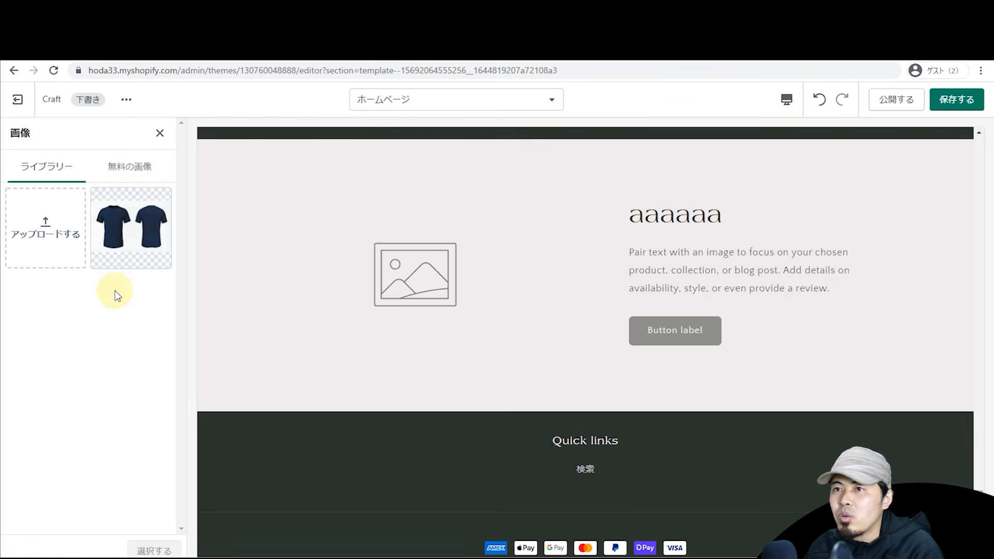
left_click(129, 244)
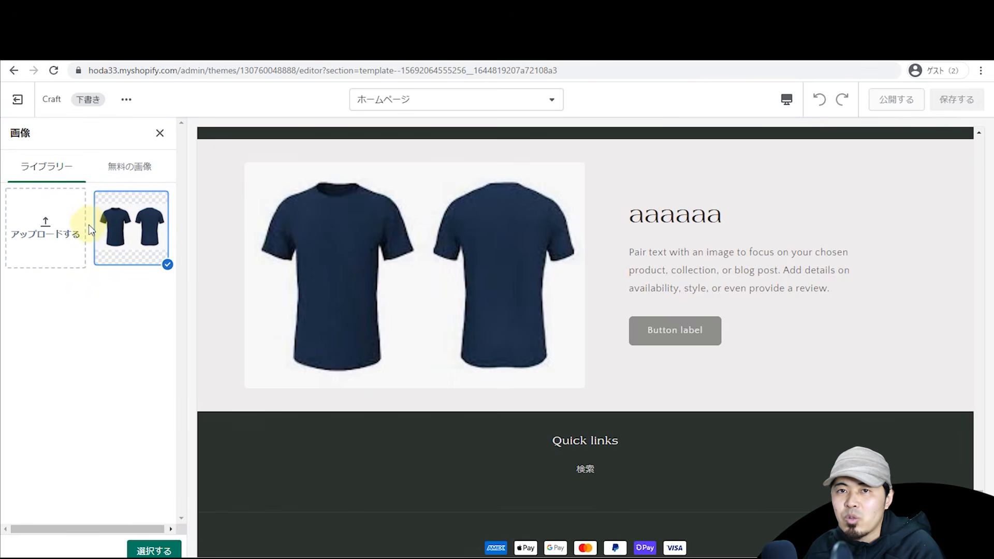
left_click(154, 550)
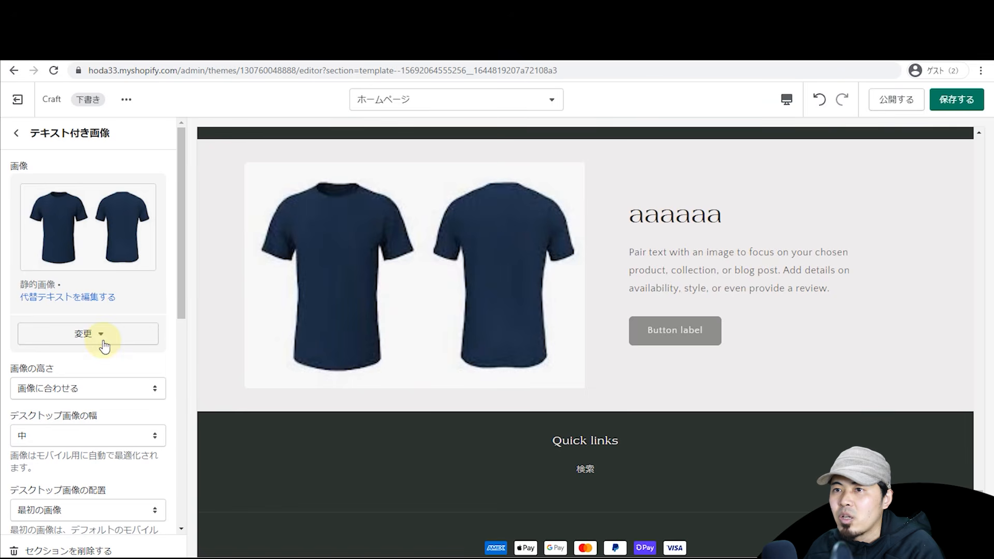
Step: Set the image's desktop width to 大 (large)
scroll(101, 365, "down", 2)
left_click(103, 337)
left_click(104, 350)
left_click(104, 336)
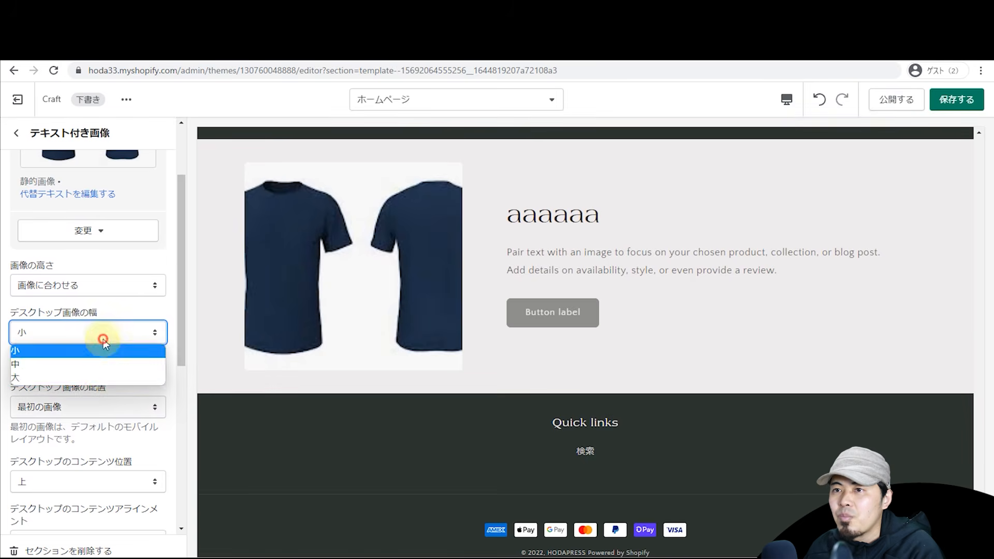
left_click(102, 377)
scroll(106, 425, "down", 2)
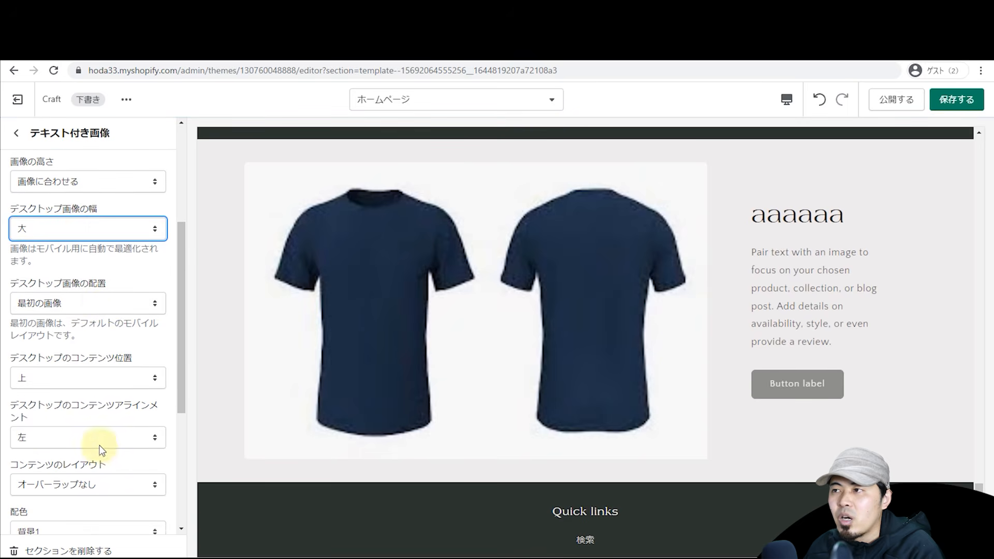
scroll(322, 300, "up", 5)
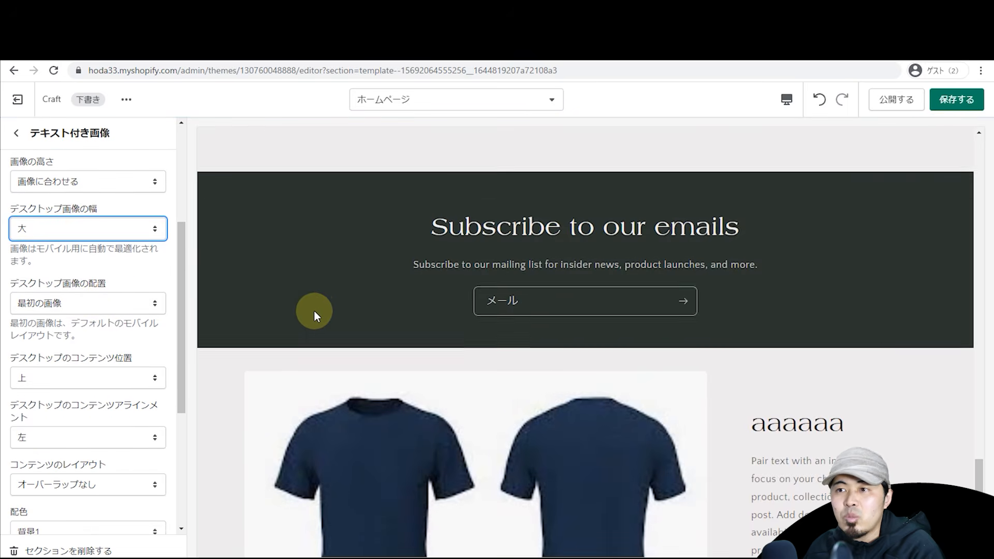
scroll(337, 321, "down", 6)
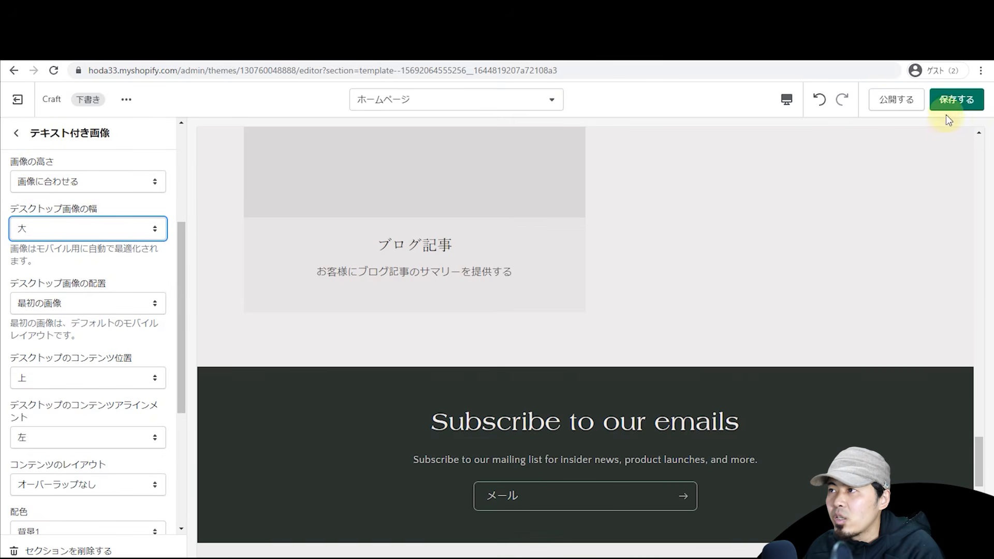
Step: Save the theme changes and exit the editor to the Themes page
left_click(955, 100)
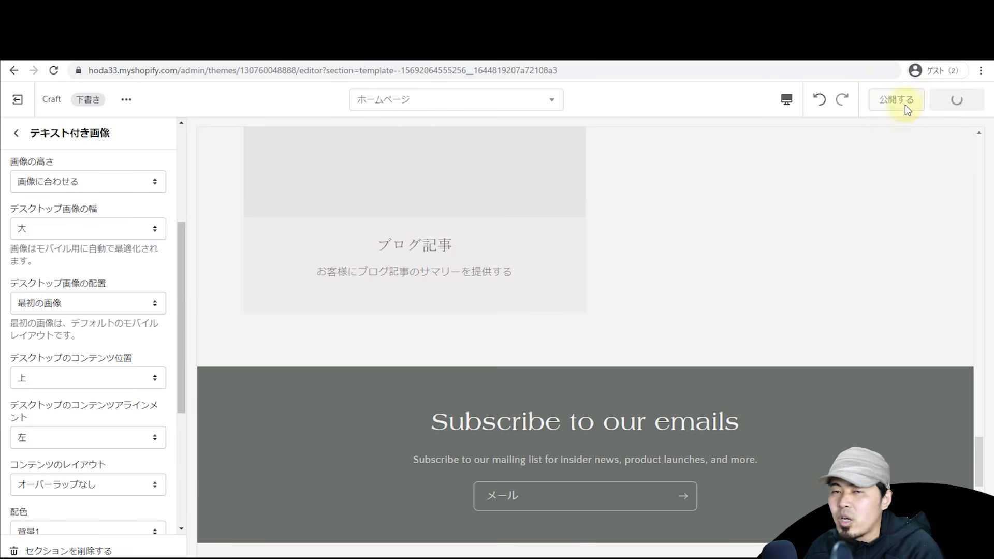
scroll(503, 290, "down", 8)
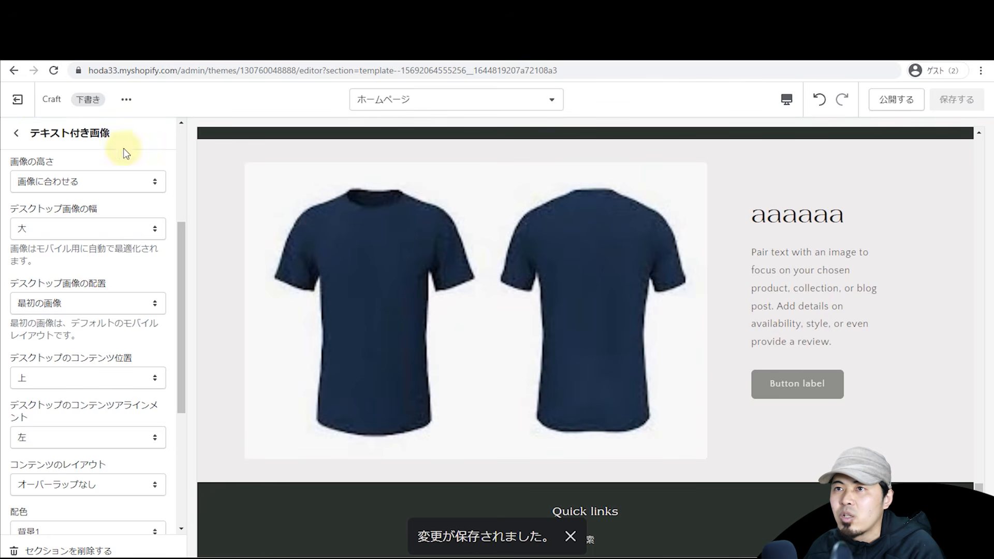
left_click(18, 100)
scroll(470, 303, "down", 5)
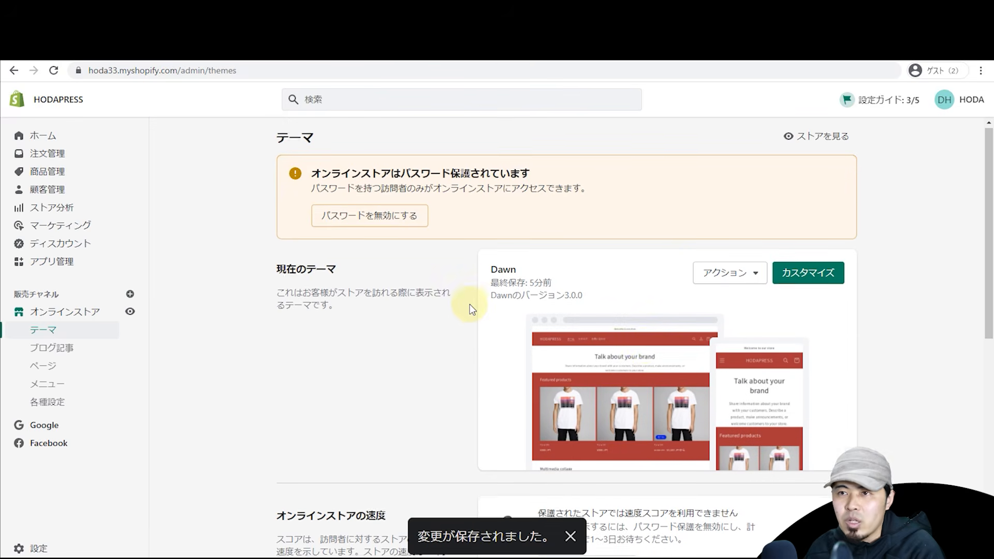
Step: Open the free Shopify themes dialog from the theme library and close it again
scroll(471, 312, "down", 1)
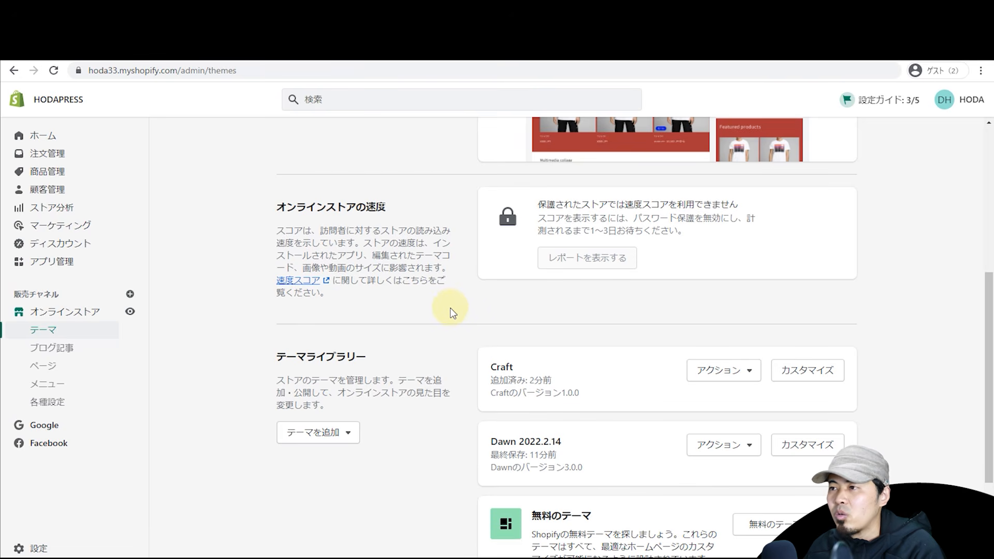
scroll(460, 314, "down", 2)
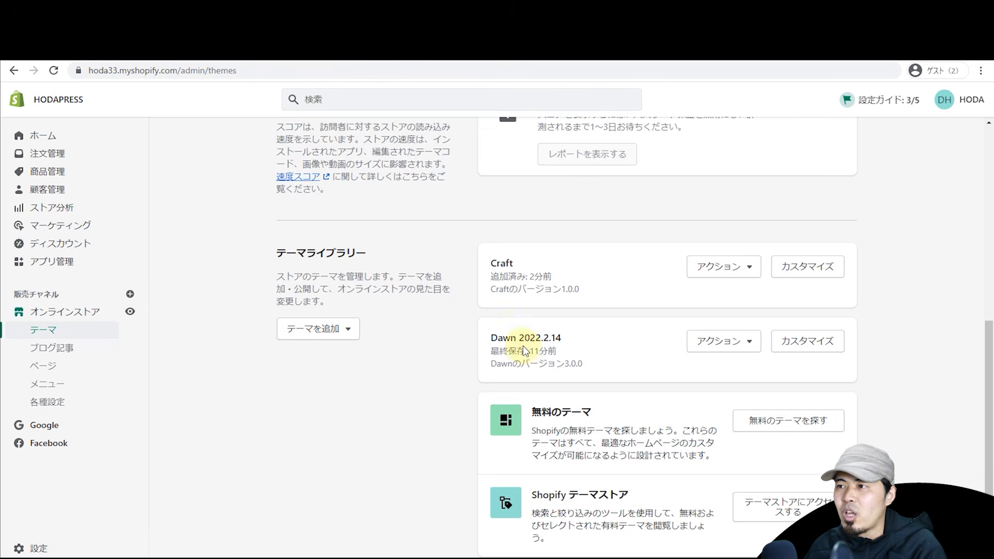
left_click(739, 433)
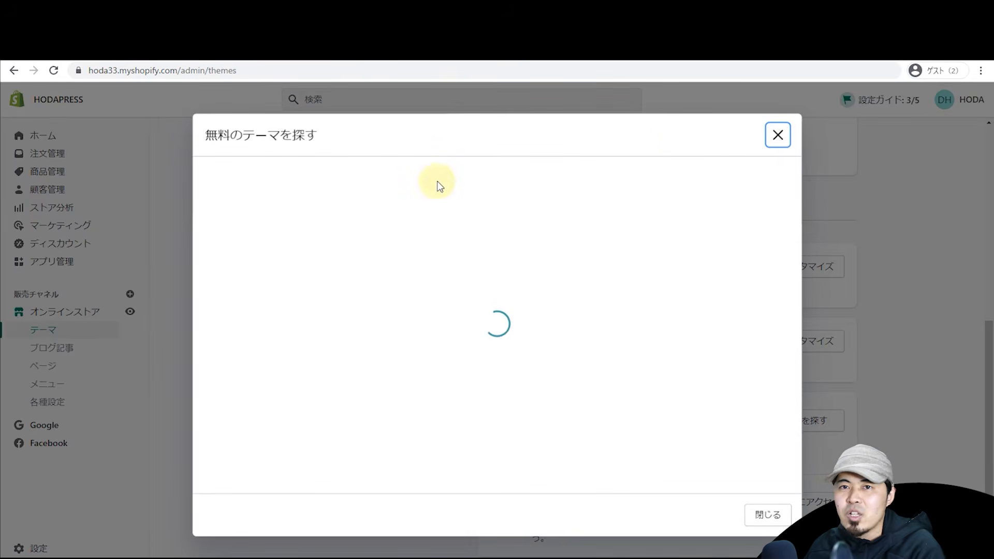
left_click(778, 135)
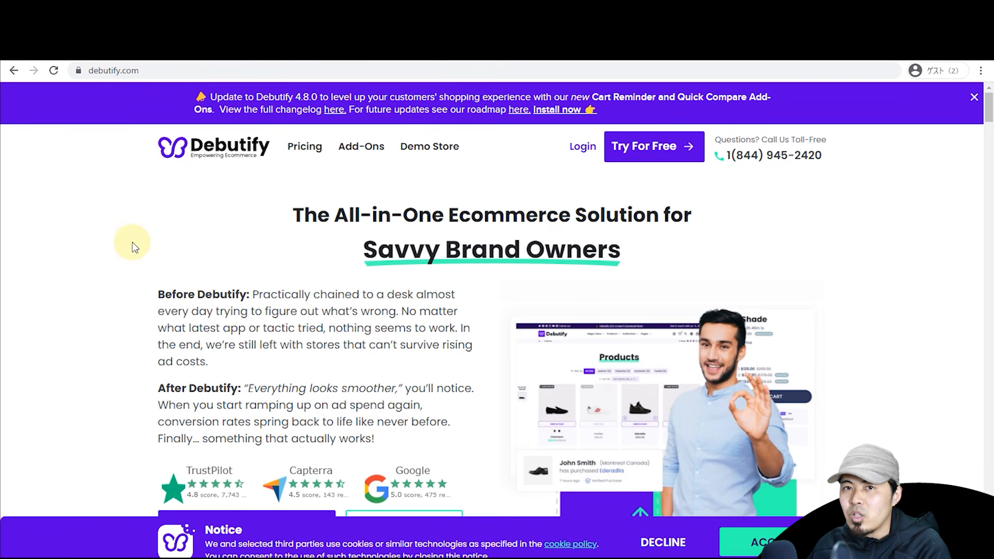
Step: Start Debutify's free trial for a new store up to the domain field, then return to Shopify admin
scroll(126, 260, "down", 5)
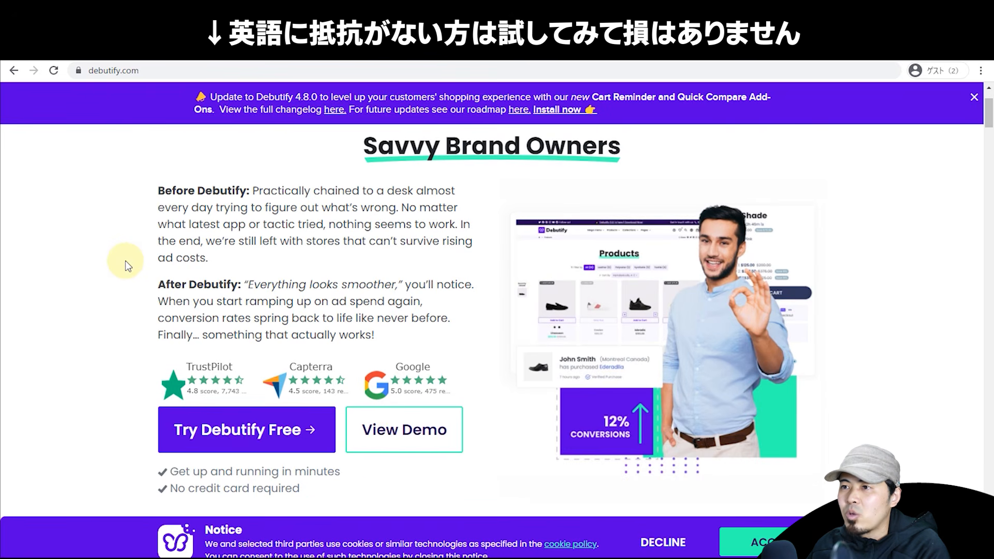
scroll(125, 259, "up", 5)
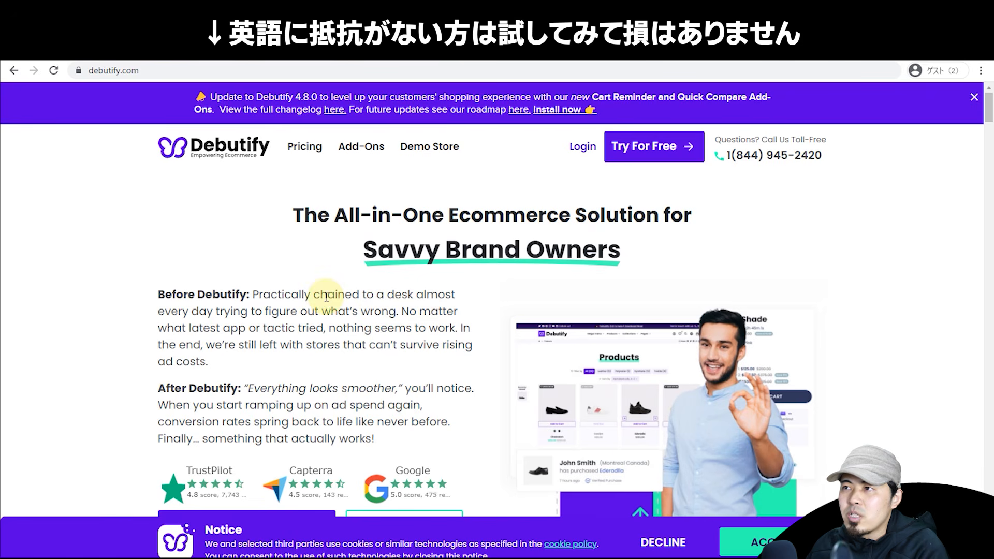
scroll(322, 317, "down", 1)
scroll(322, 317, "down", 1)
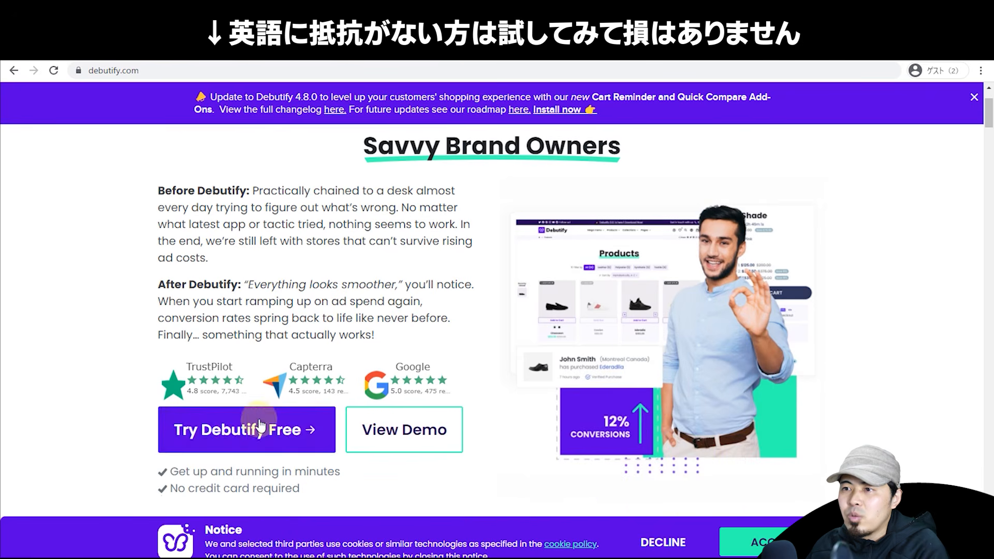
left_click(264, 422)
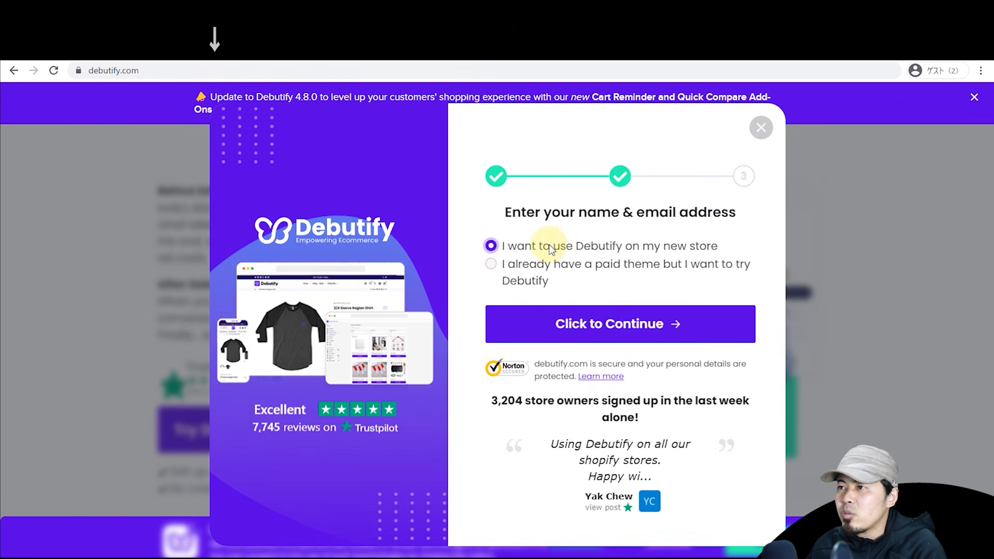
left_click(660, 342)
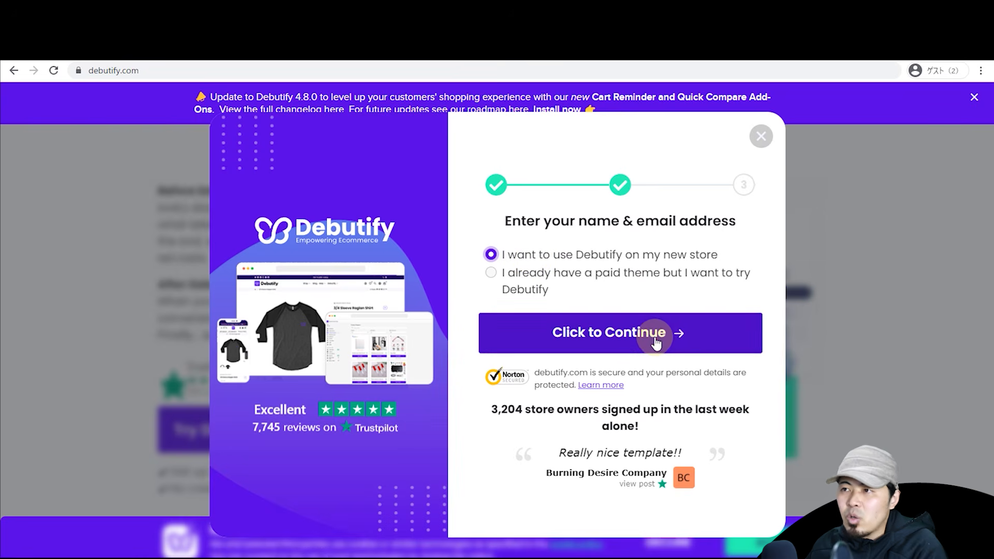
left_click(565, 264)
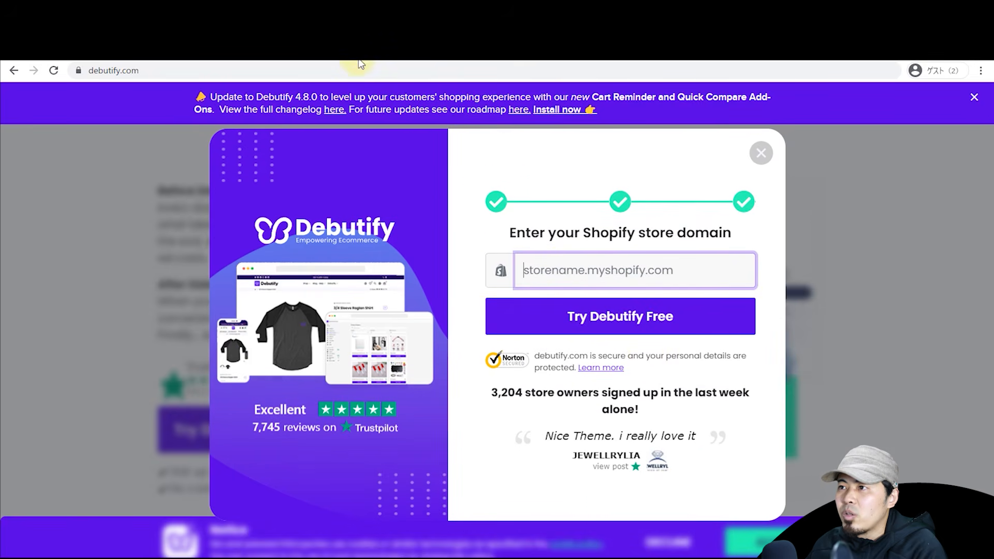
left_click(344, 50)
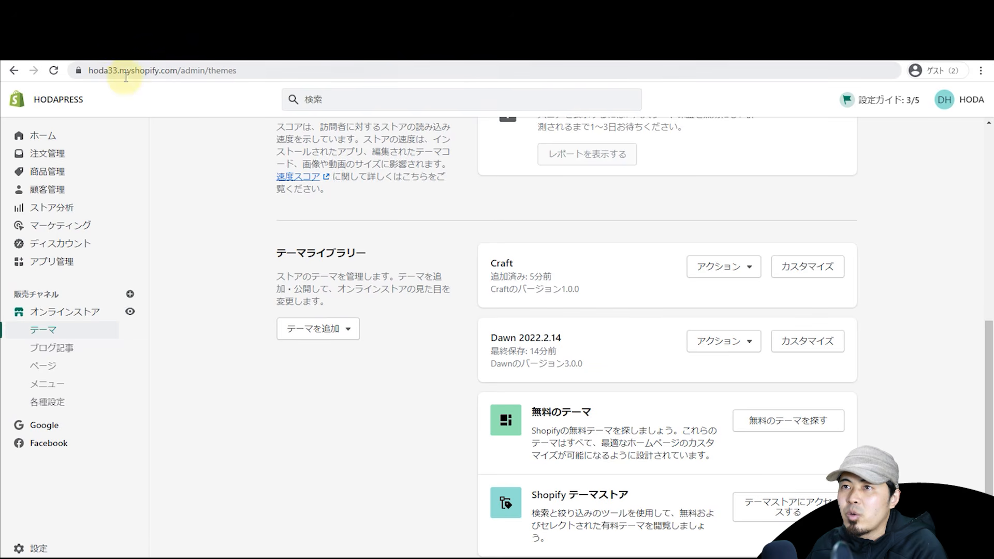
Step: Enter the store's myshopify domain in Debutify's signup, start the free trial and install the app
left_click_drag(107, 72, 195, 85)
key("ctrl+c")
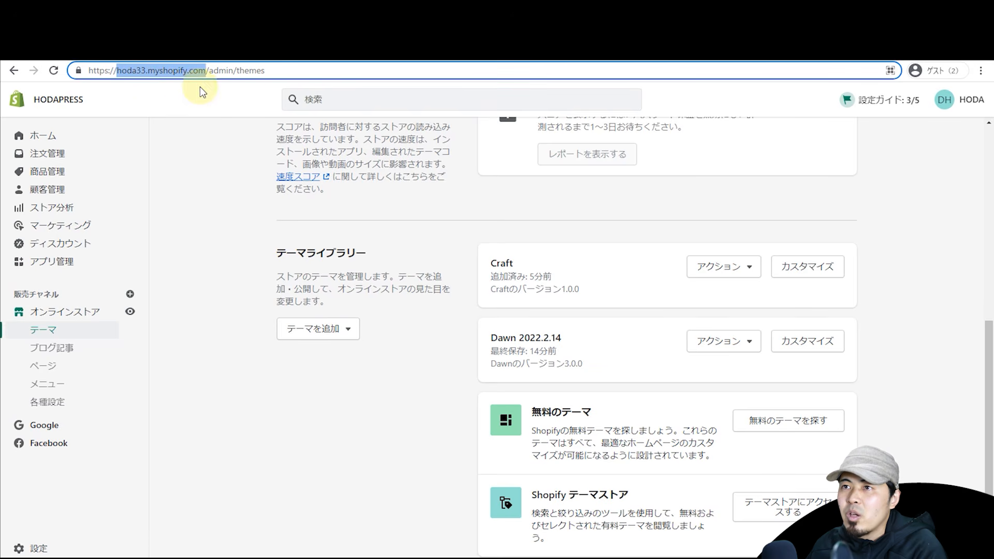
left_click(436, 55)
key("ctrl+v")
left_click(595, 321)
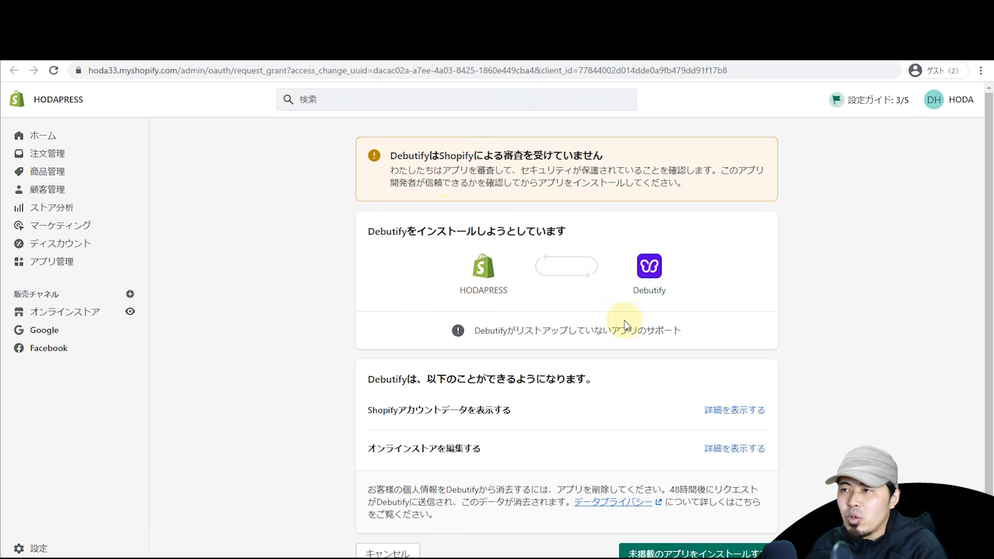
scroll(629, 315, "down", 2)
left_click(666, 512)
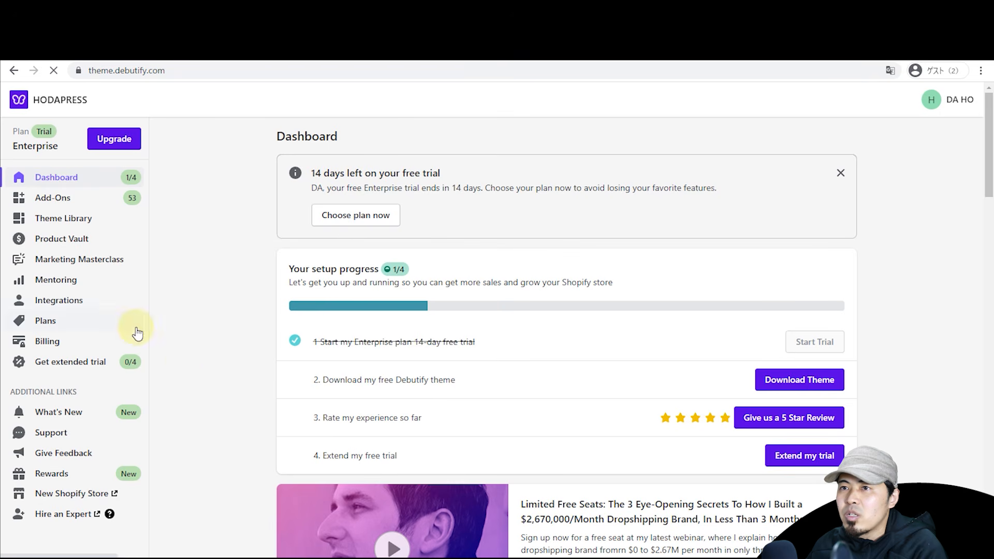
Step: Add the Debutify theme to the store from Debutify's theme library
left_click(74, 220)
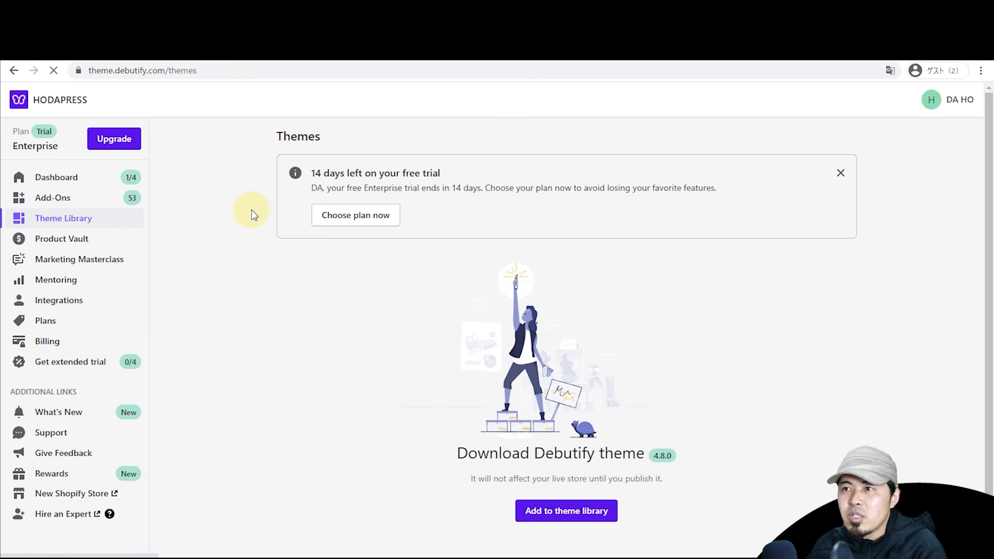
left_click(549, 514)
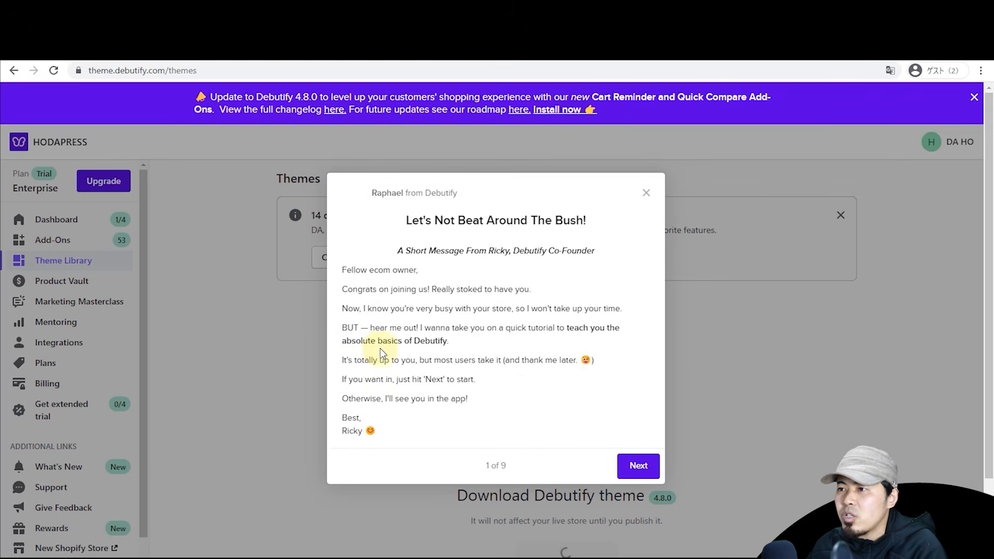
left_click(635, 469)
Step: Open the Debutify theme for customizing, then return to the Debutify dashboard at 2 of 4 steps
scroll(635, 472, "down", 2)
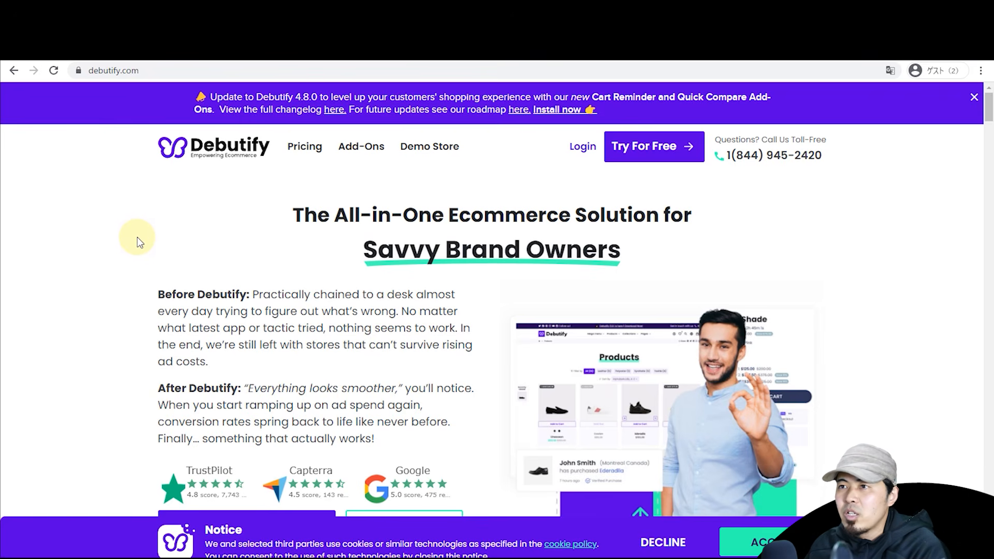
scroll(138, 237, "down", 4)
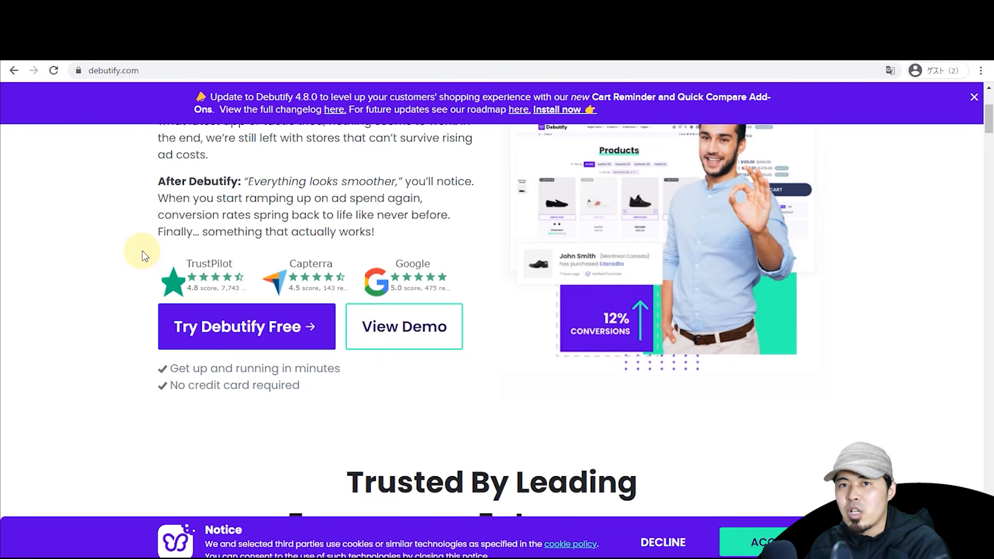
scroll(145, 259, "down", 8)
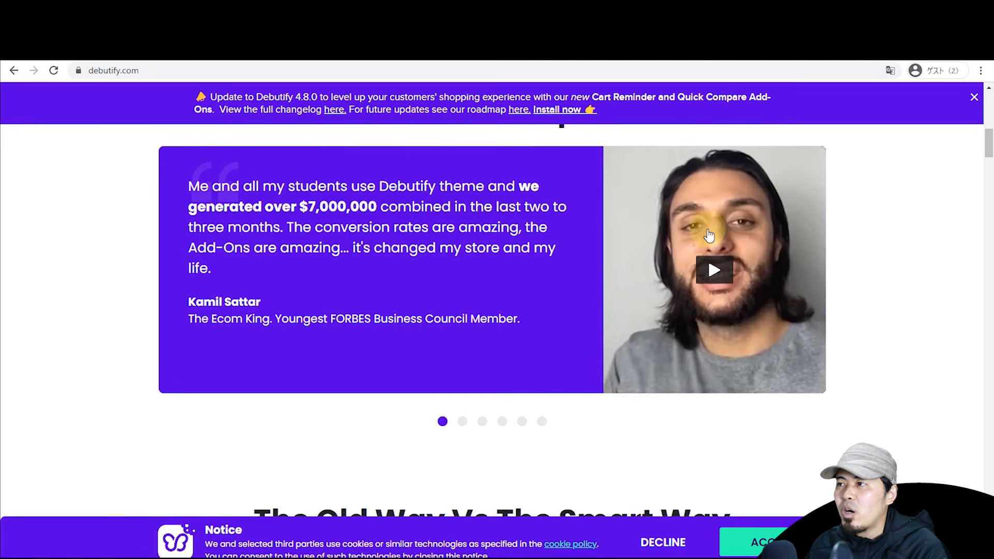
left_click_drag(989, 144, 988, 312)
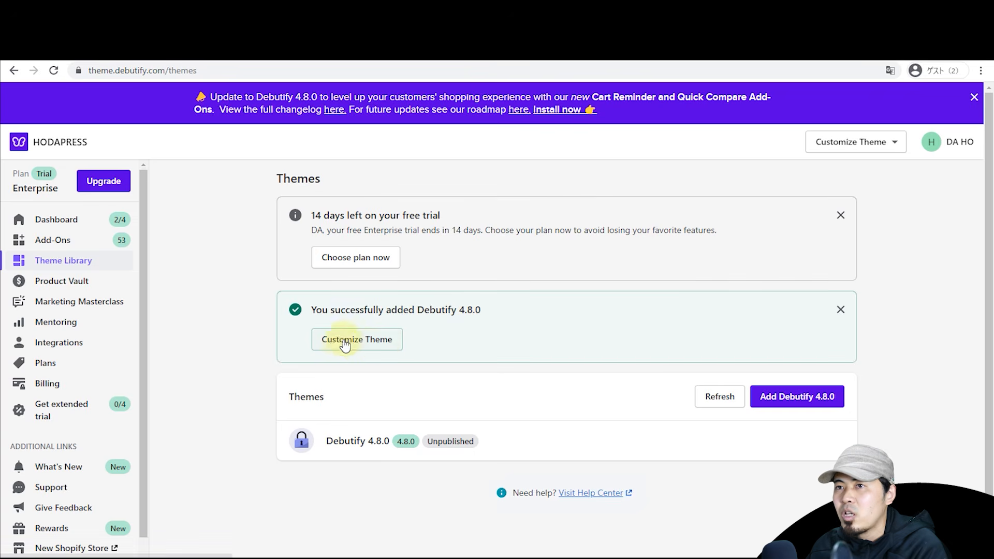
left_click_drag(255, 292, 372, 339)
left_click(566, 343)
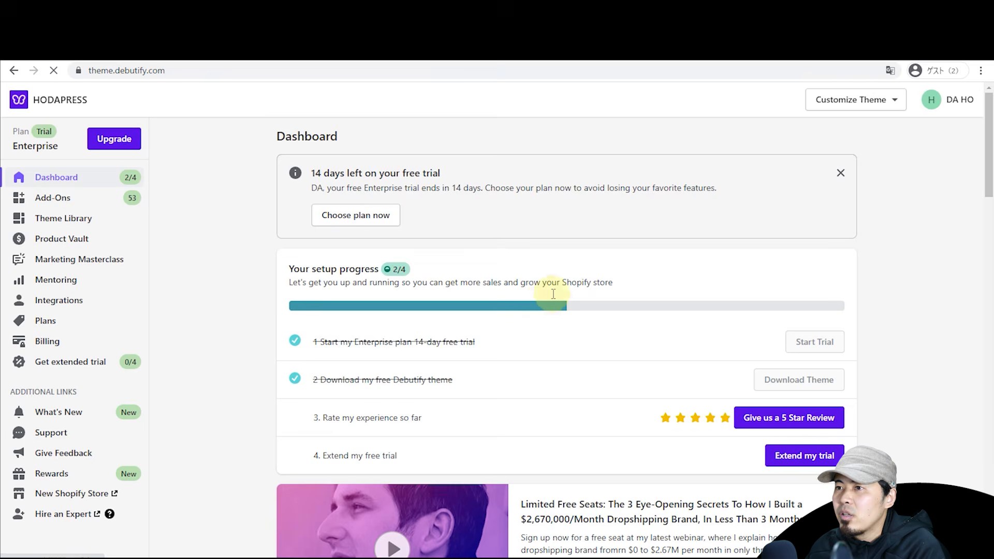
left_click(953, 98)
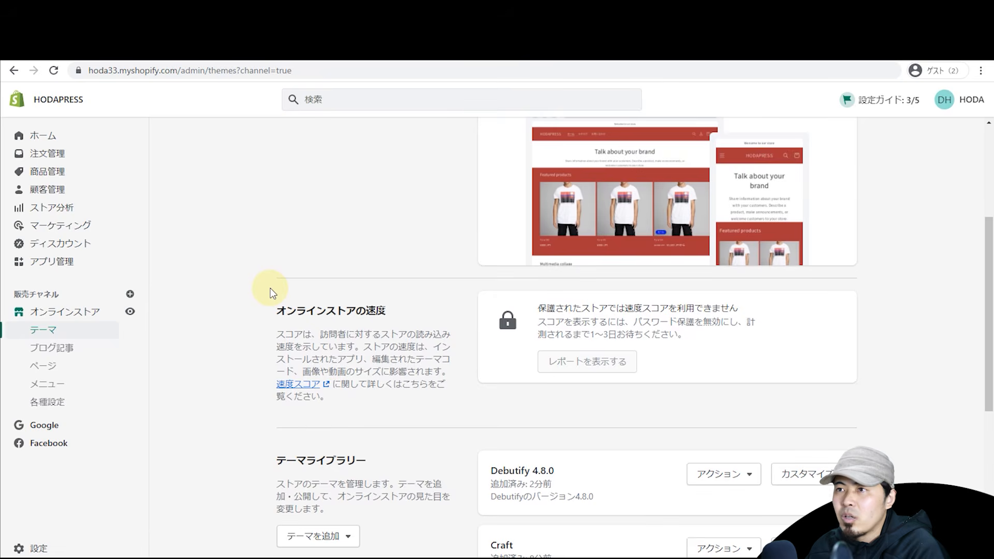
Step: Open the unpublished Debutify 4.8.0 theme in Shopify's theme editor
scroll(269, 290, "up", 5)
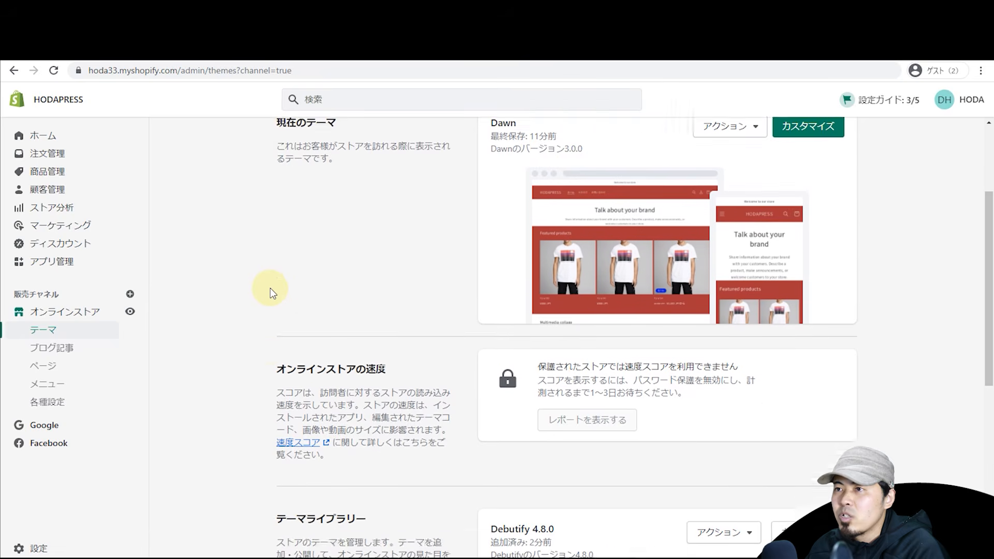
scroll(247, 259, "down", 8)
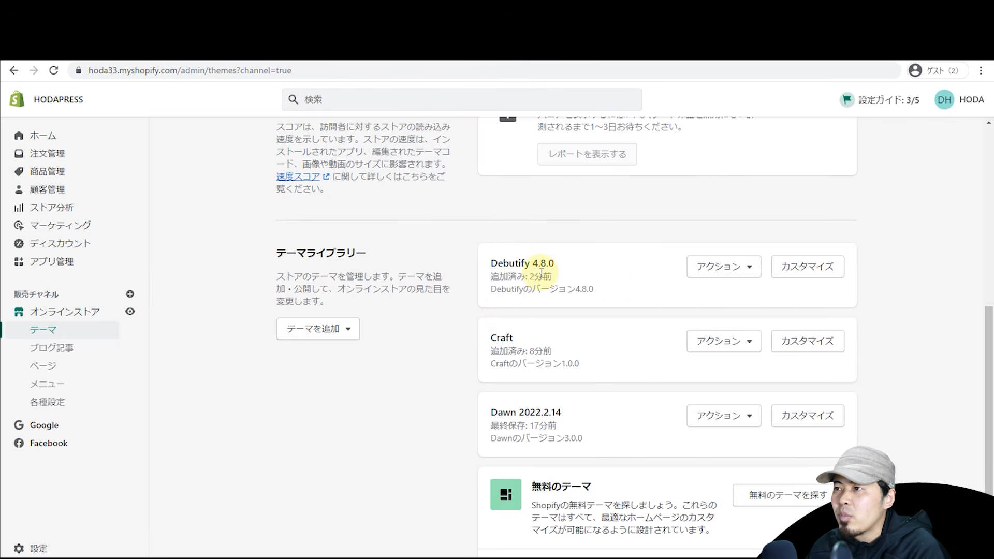
left_click(808, 266)
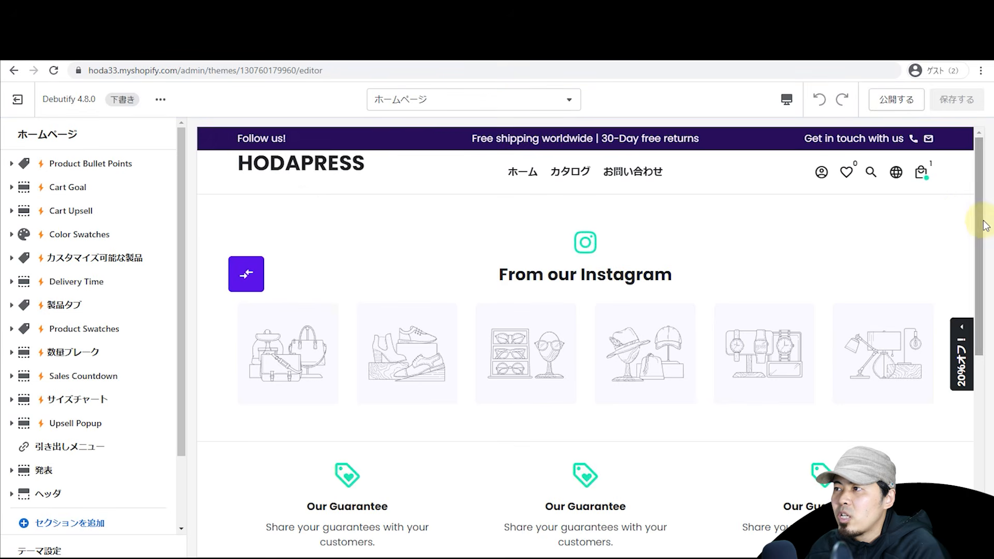
Step: Browse the homepage sections, expanding and collapsing the Cart Goal section
scroll(981, 225, "down", 5)
scroll(977, 228, "up", 5)
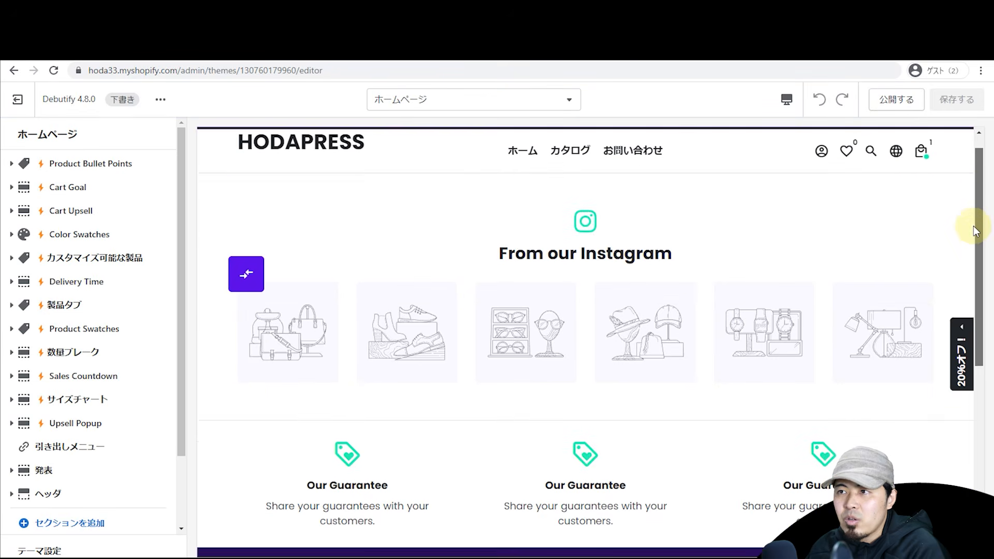
scroll(975, 230, "up", 1)
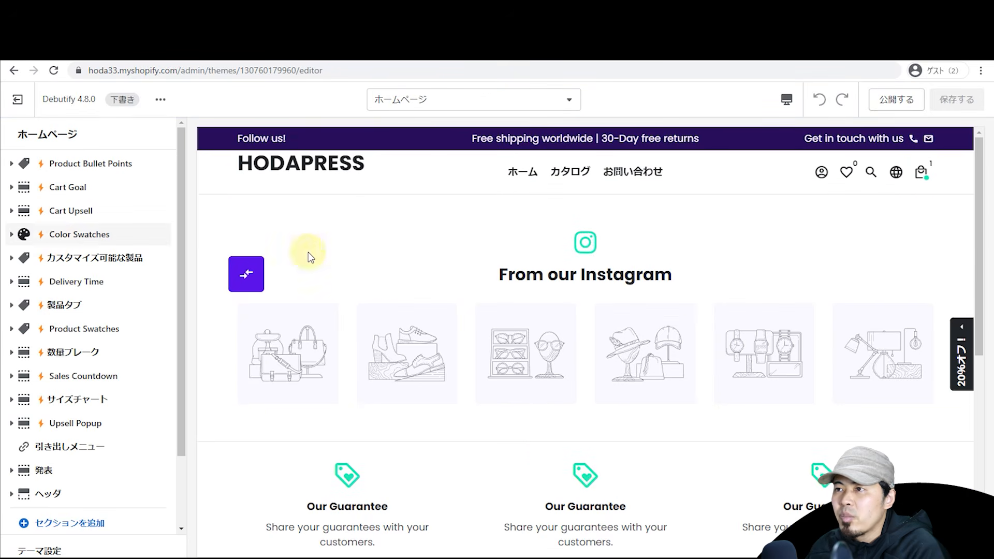
left_click_drag(179, 297, 179, 322)
left_click(70, 493)
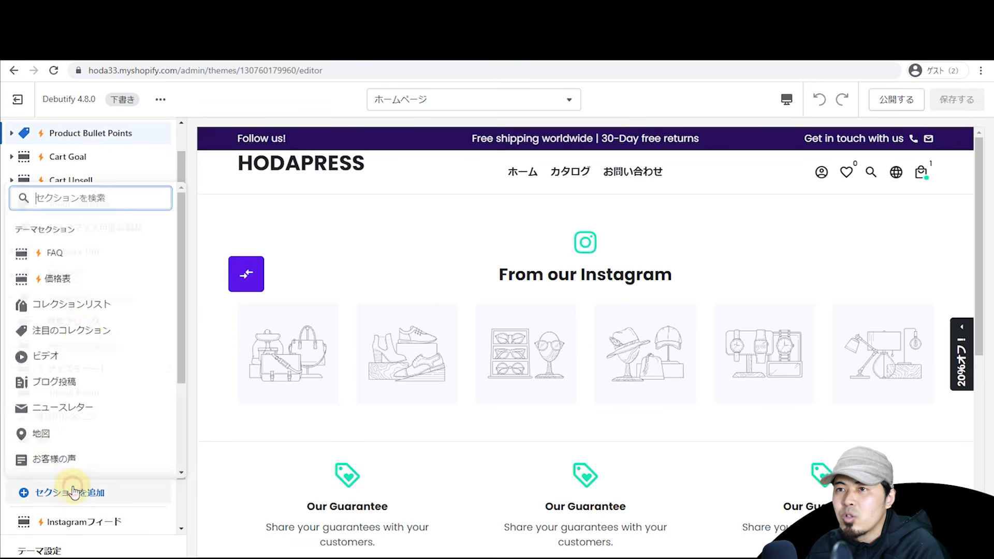
left_click_drag(182, 308, 184, 258)
left_click(158, 158)
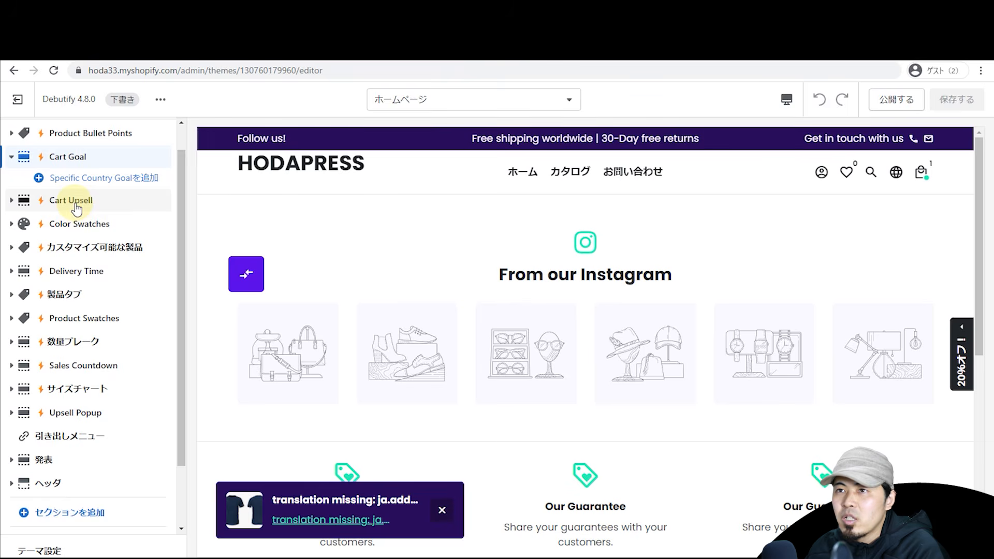
scroll(73, 204, "up", 1)
left_click(11, 187)
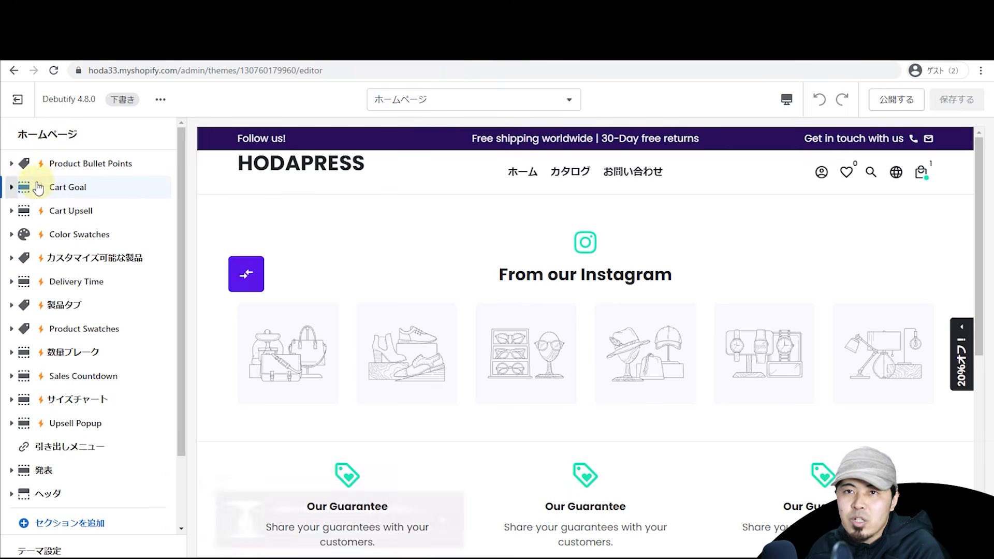
Step: Open and close the Product Bullet Points settings, then bring up the Add section list
left_click(76, 172)
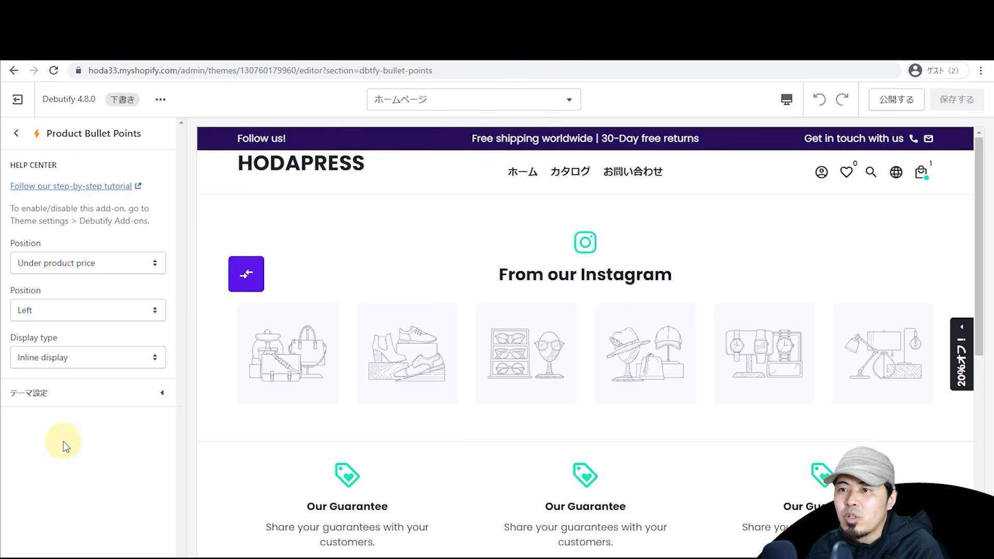
left_click(16, 133)
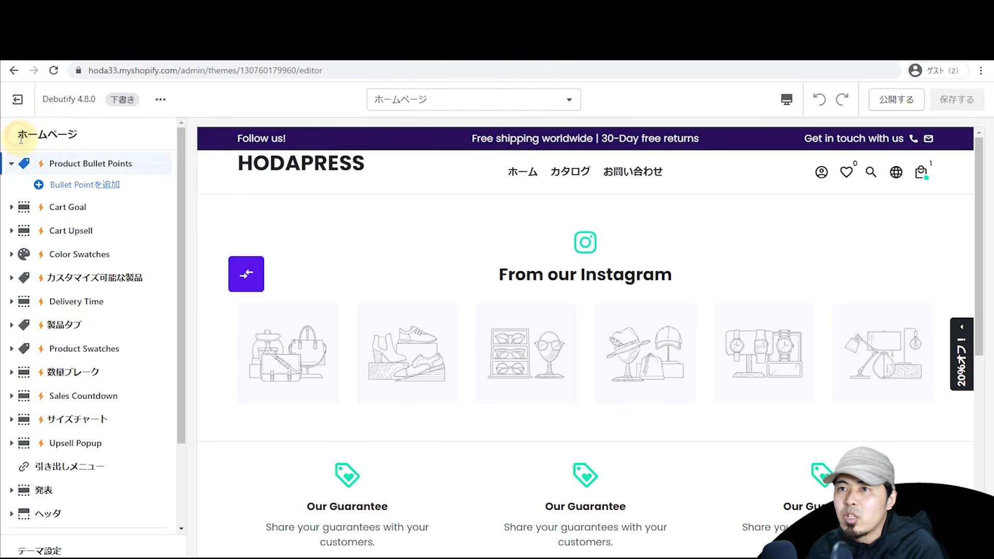
left_click(11, 164)
scroll(31, 362, "down", 3)
left_click(44, 436)
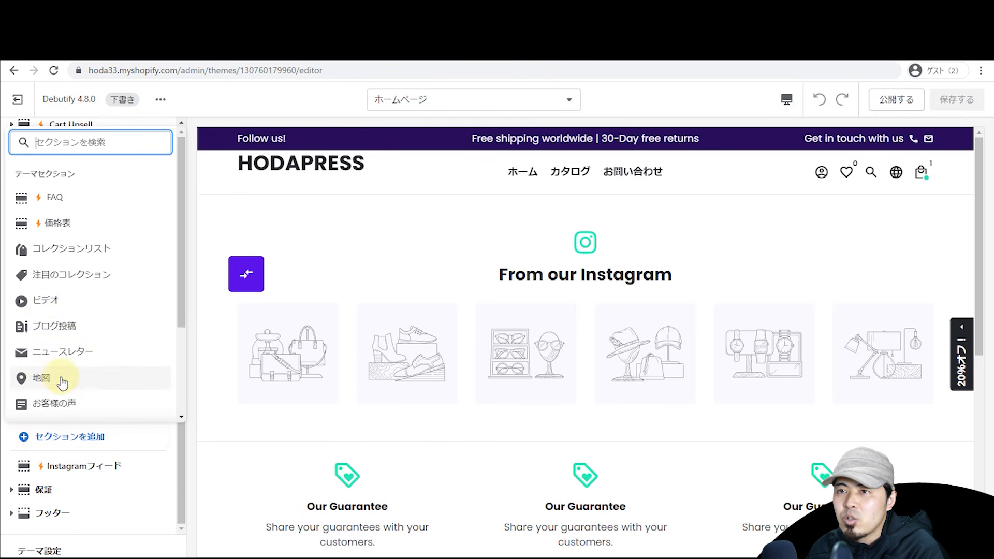
Step: Add a Collection list section and set its first block, titled 'xxxx', to the 新着 collection
left_click(94, 257)
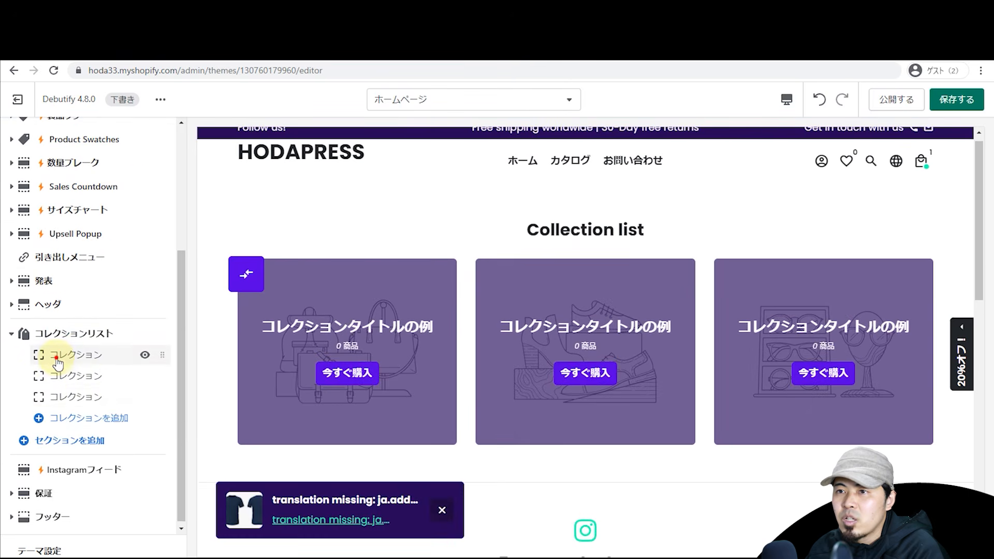
left_click(50, 354)
left_click(90, 187)
type("xxxx")
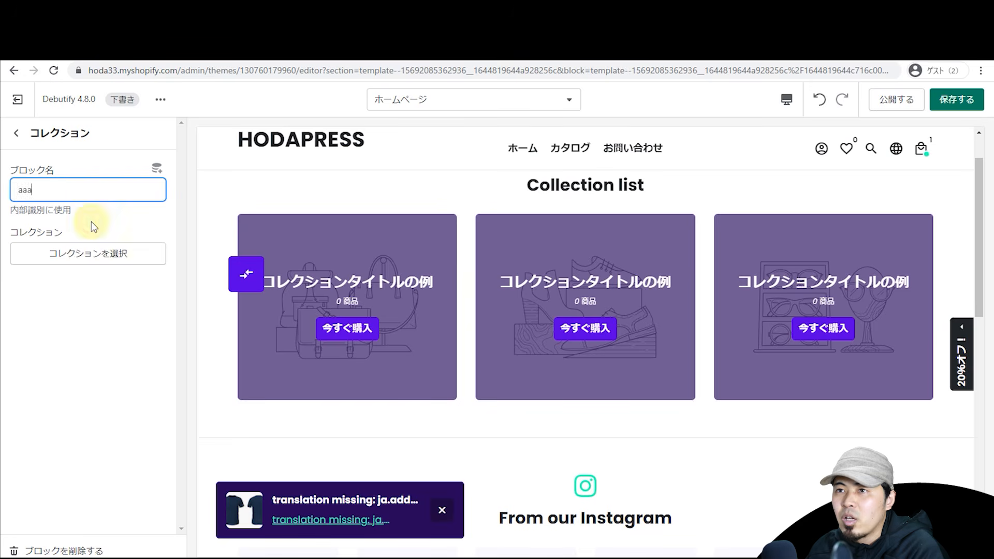
left_click(95, 253)
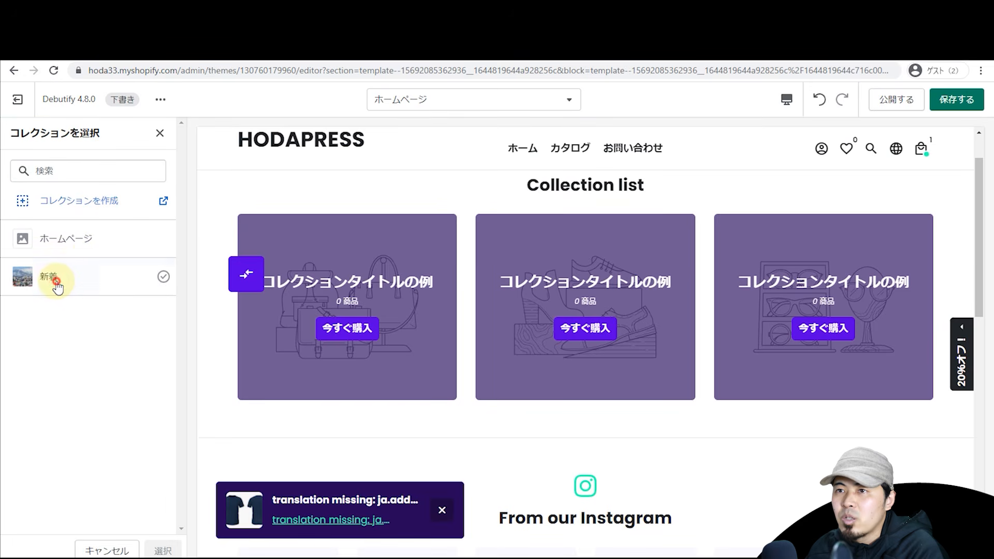
left_click(55, 277)
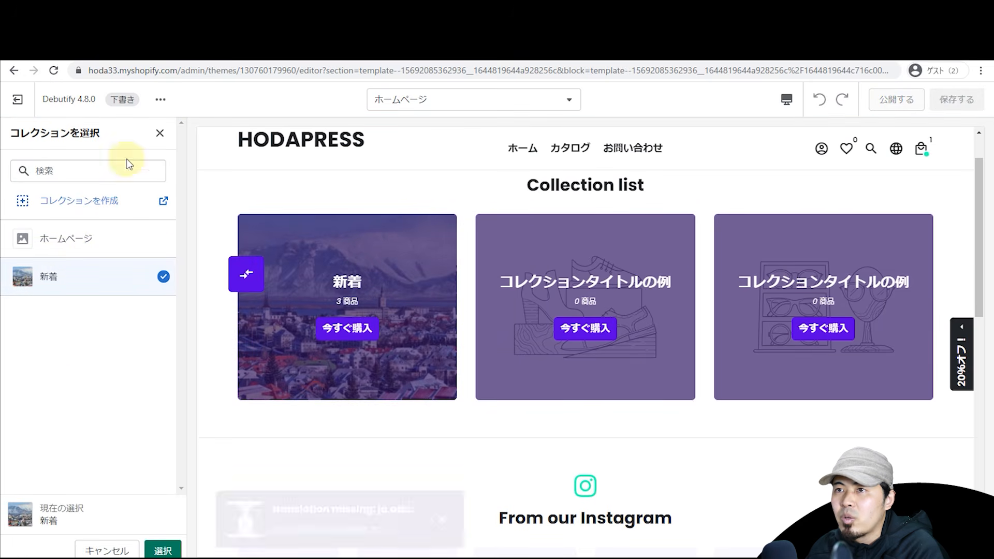
left_click(149, 551)
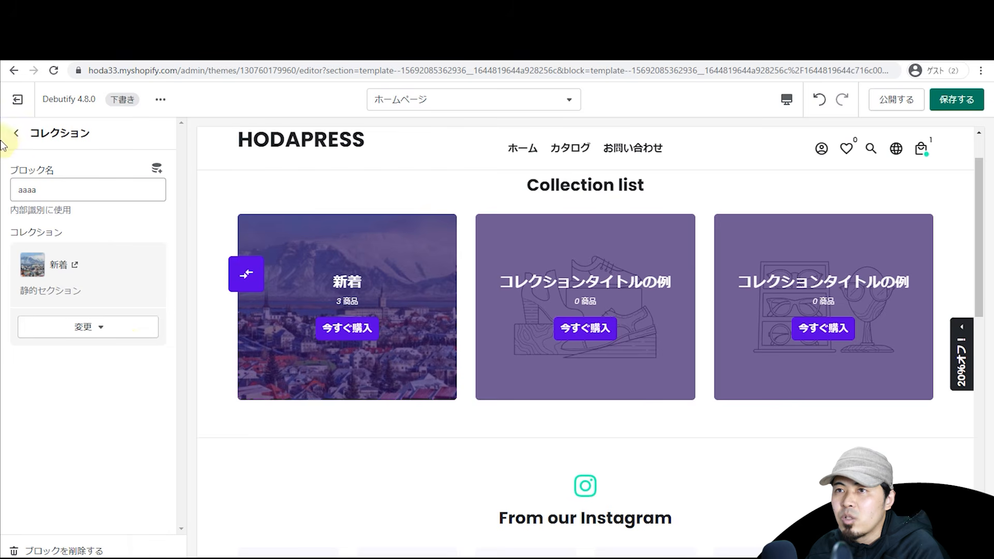
left_click(15, 133)
Step: Set the second block, titled 'ss', to the ホームページ collection and collapse the section
left_click(61, 386)
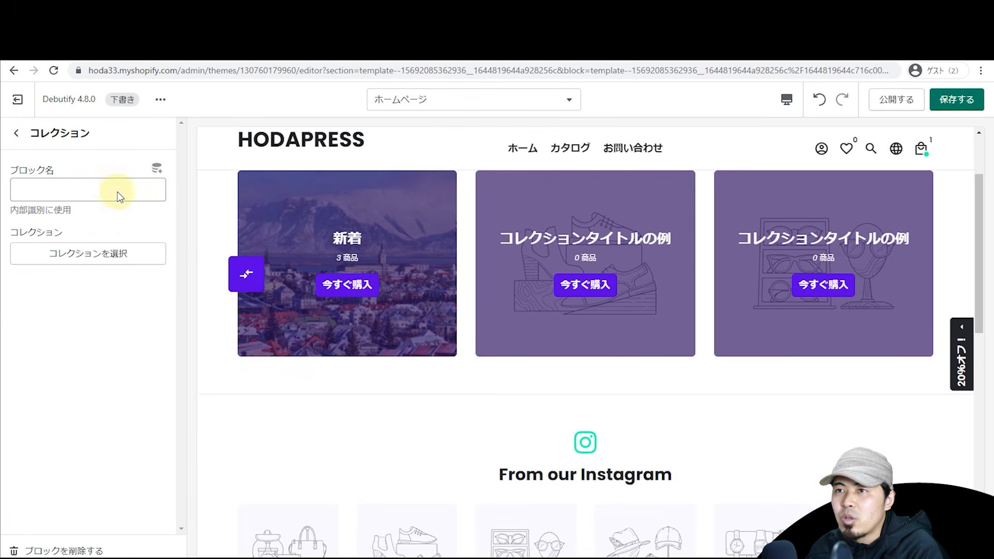
left_click(100, 195)
type("ssss")
left_click(98, 266)
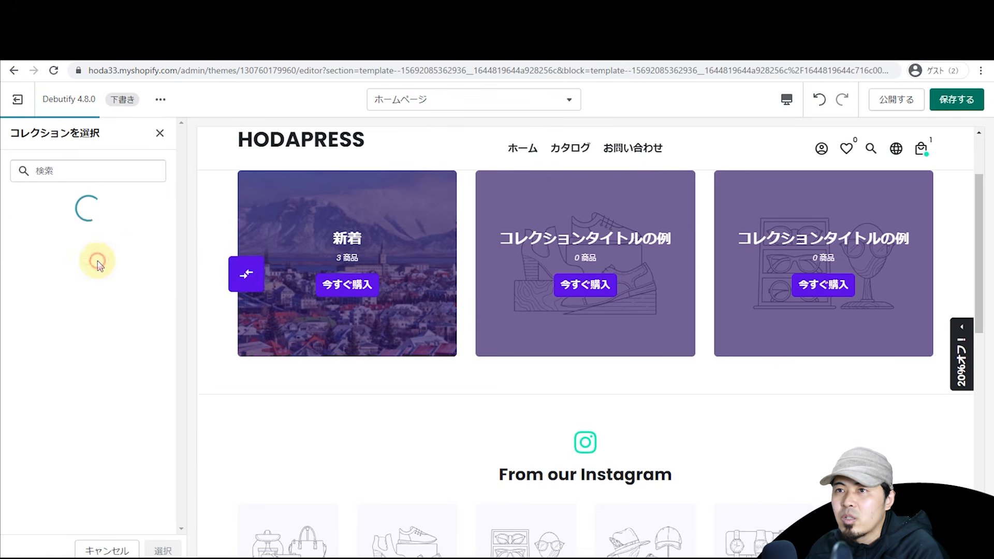
left_click(85, 252)
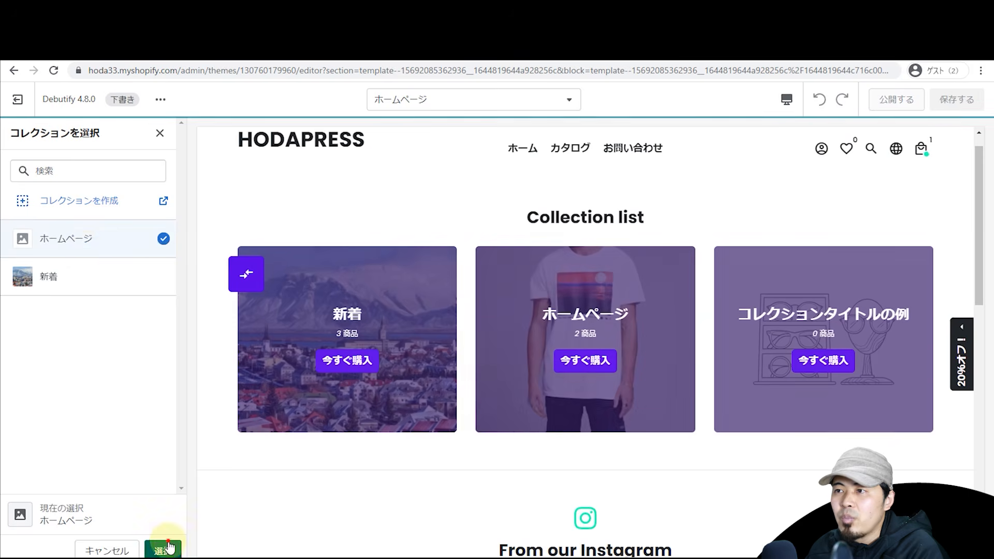
left_click(163, 548)
left_click(16, 134)
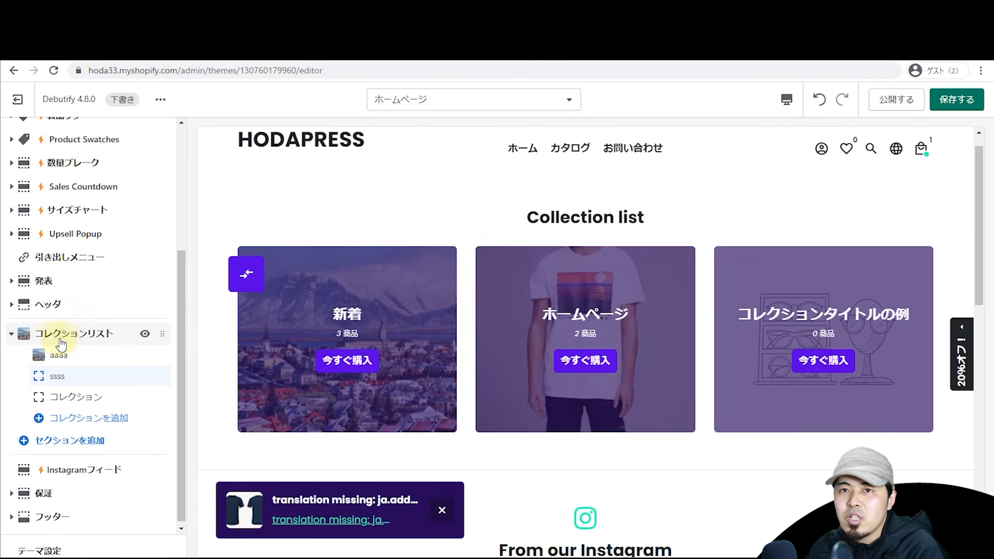
left_click(21, 335)
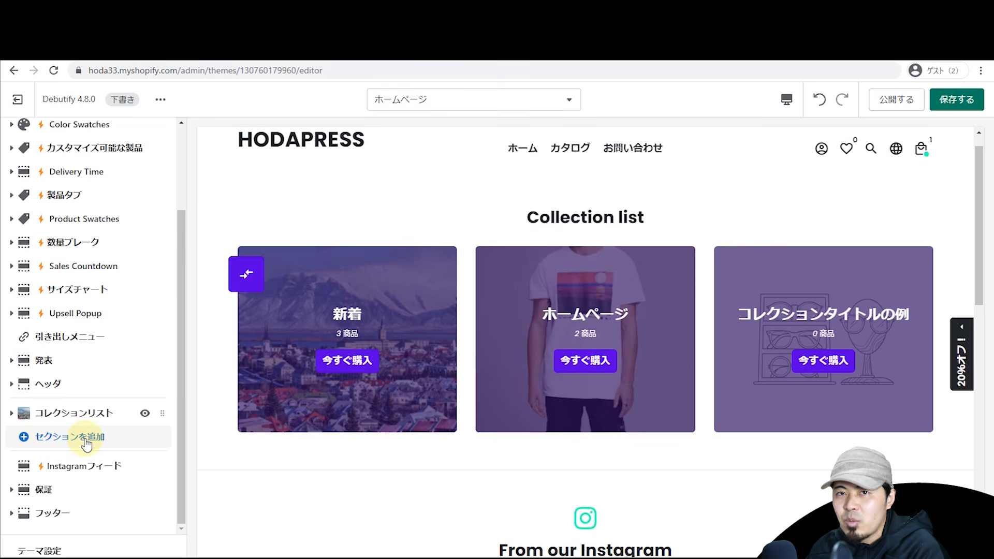
Step: Add an Image with text section using the navy T-shirt image
left_click(85, 440)
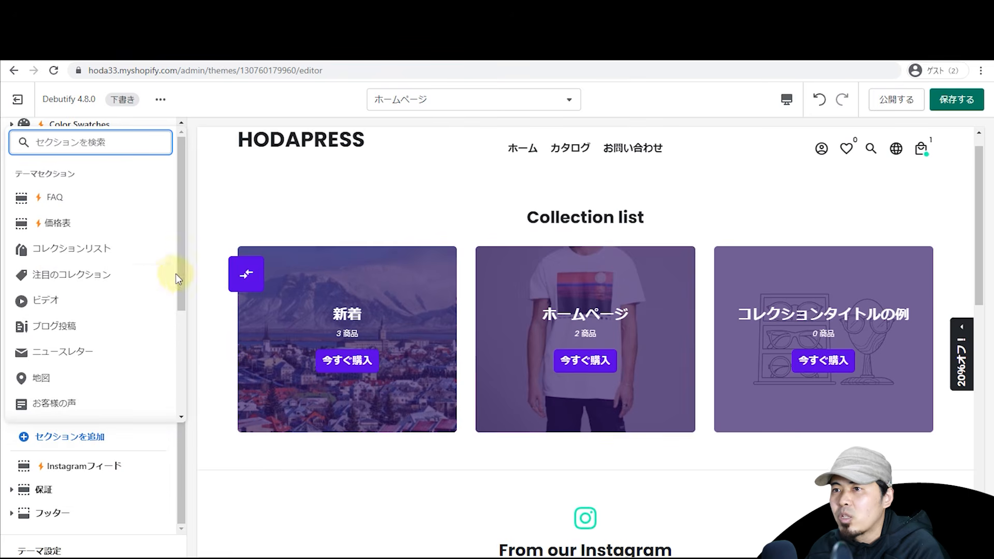
left_click_drag(183, 279, 184, 321)
type("image")
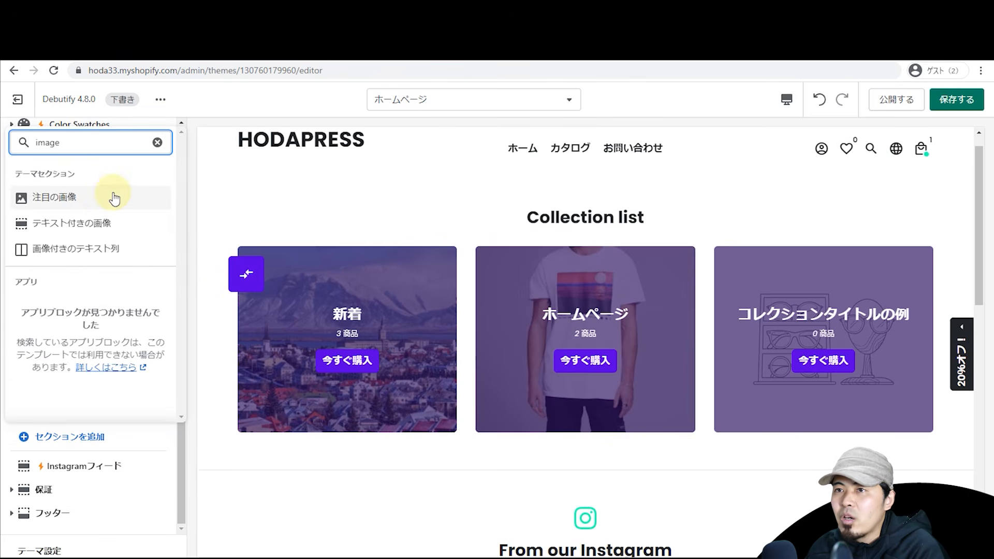
left_click(97, 224)
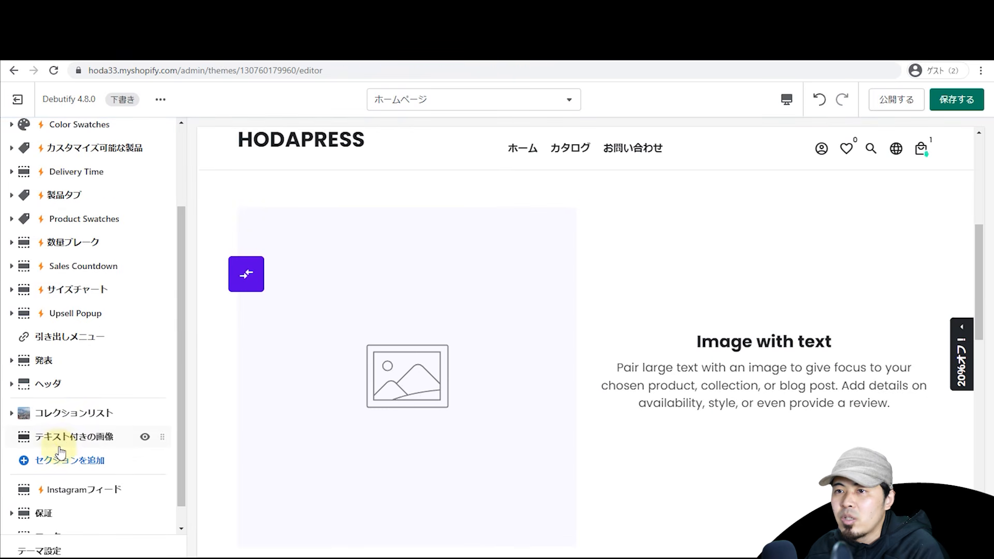
left_click(88, 436)
left_click(82, 256)
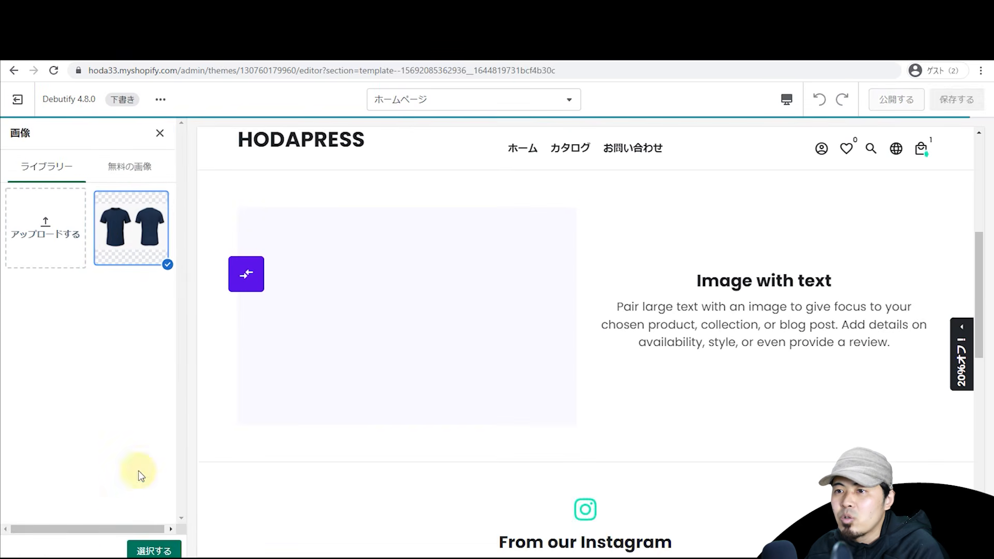
left_click(154, 550)
Step: Change the section heading to 'aaaaaa' and the body text to 'あああああああああああああ'
scroll(116, 350, "down", 2)
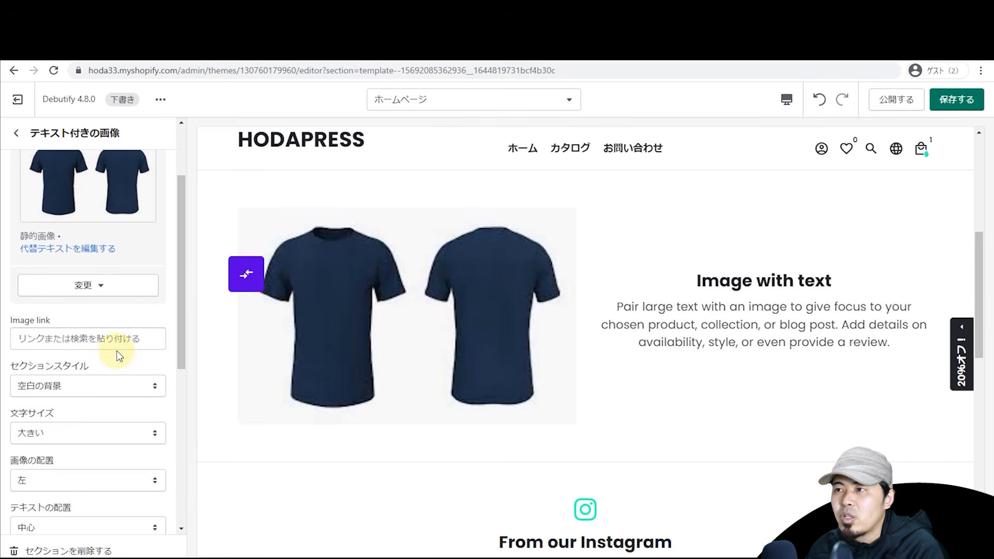
scroll(116, 365, "up", 1)
scroll(115, 352, "down", 6)
triple_click(104, 306)
type("aaaaaa")
left_click(67, 390)
key("ctrl+a")
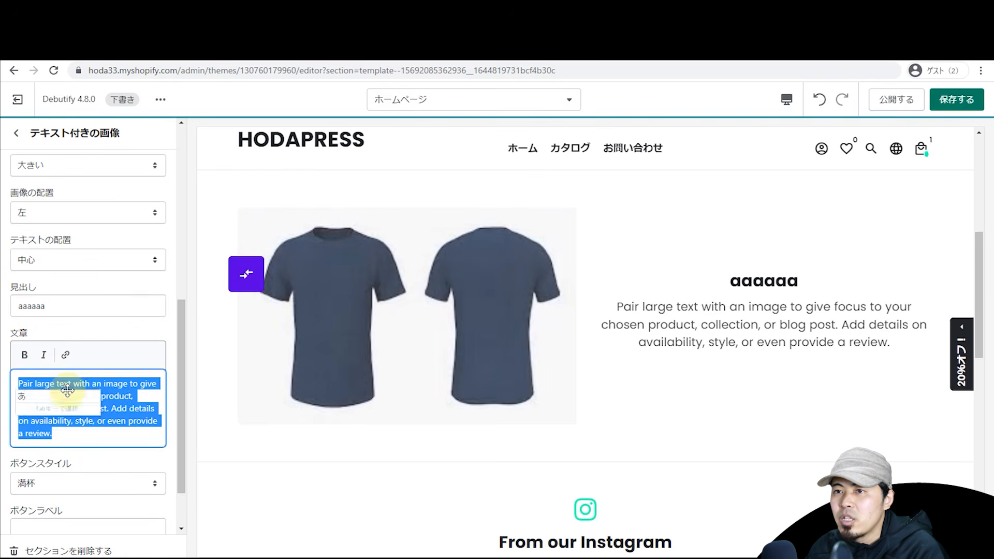
type("あああああああああああああ")
key("Return")
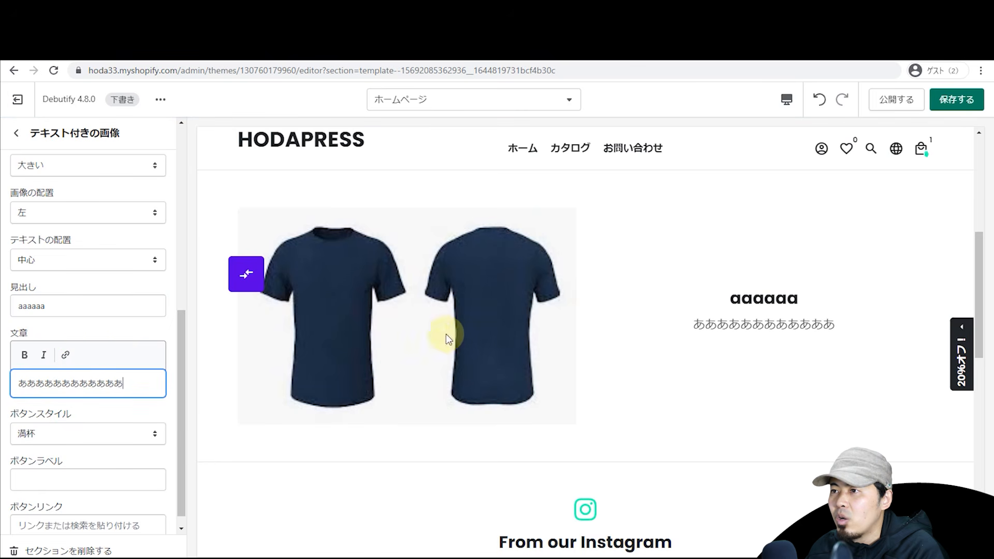
left_click(32, 131)
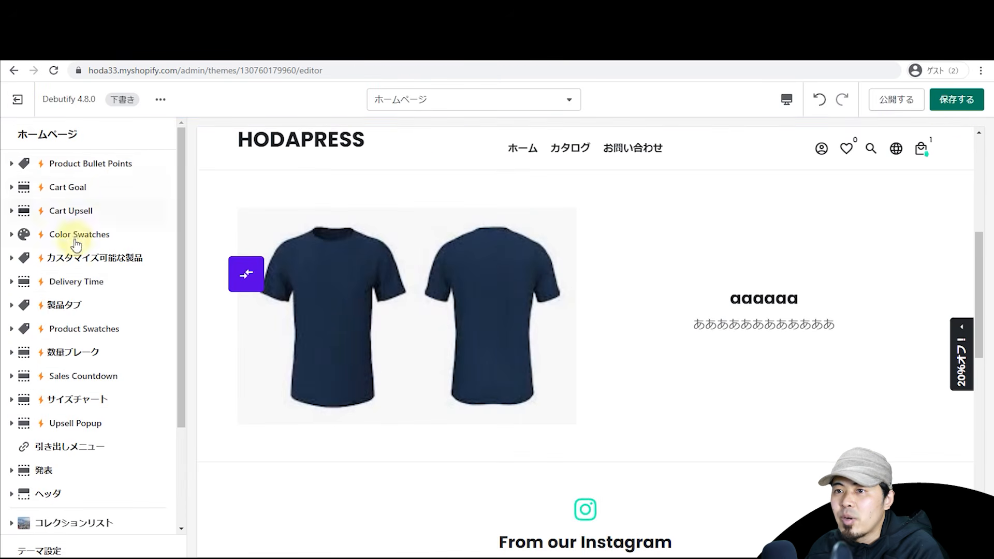
Step: Set the header's default logo to the navy T-shirts image
scroll(81, 284, "down", 3)
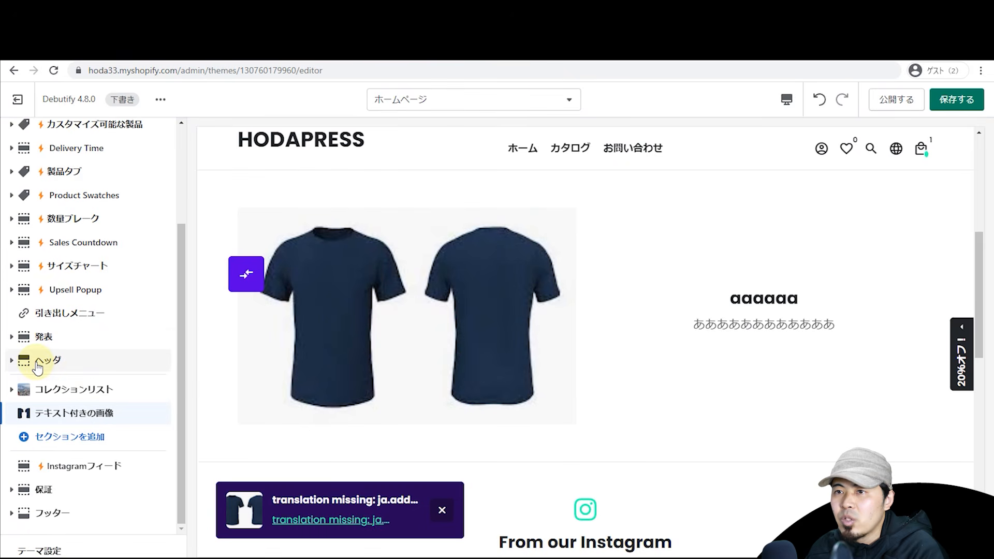
left_click(44, 365)
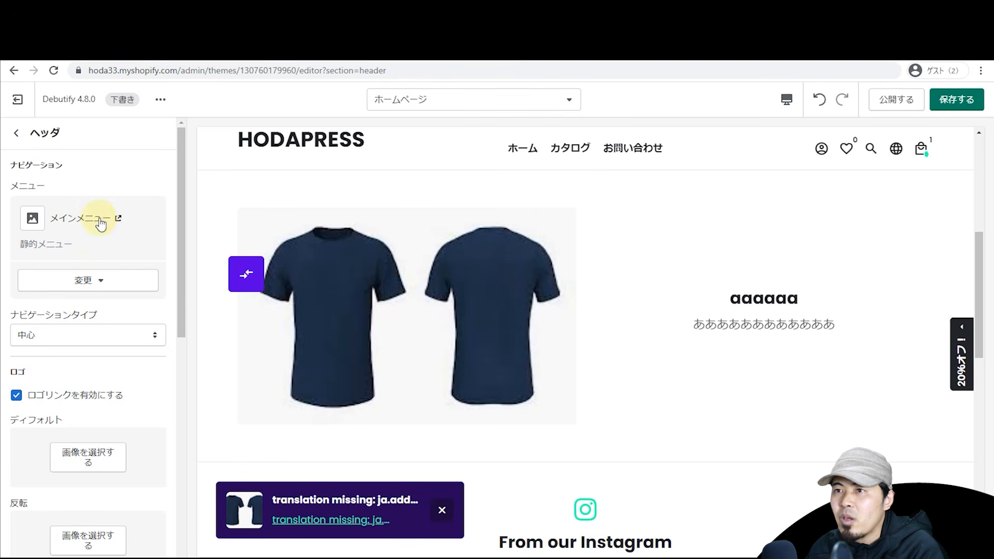
scroll(91, 339, "down", 2)
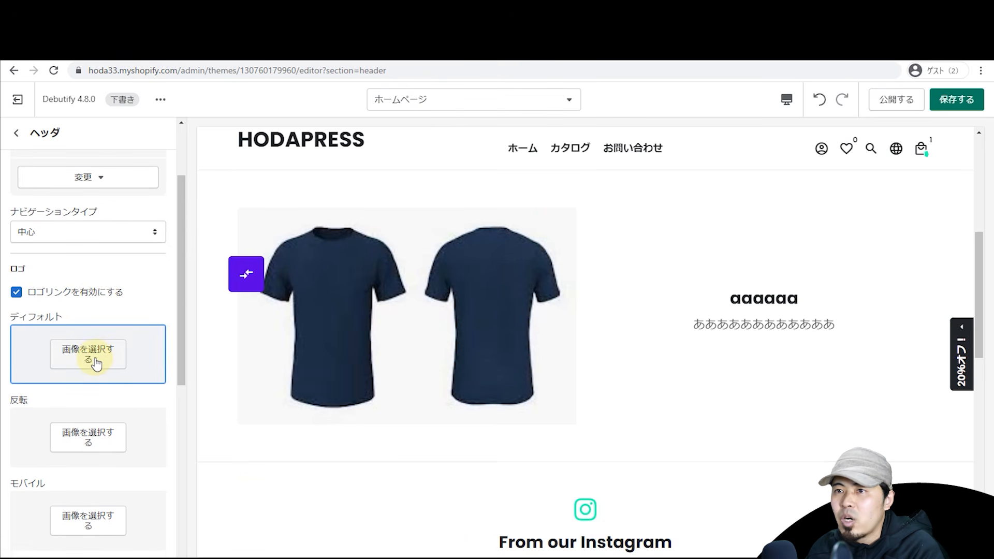
left_click(95, 360)
left_click(115, 242)
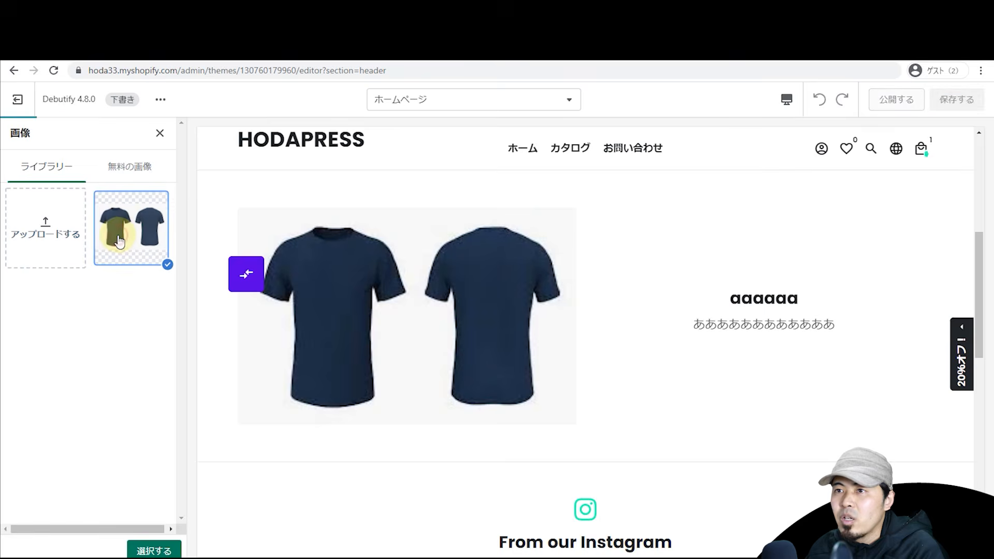
scroll(203, 232, "down", 2)
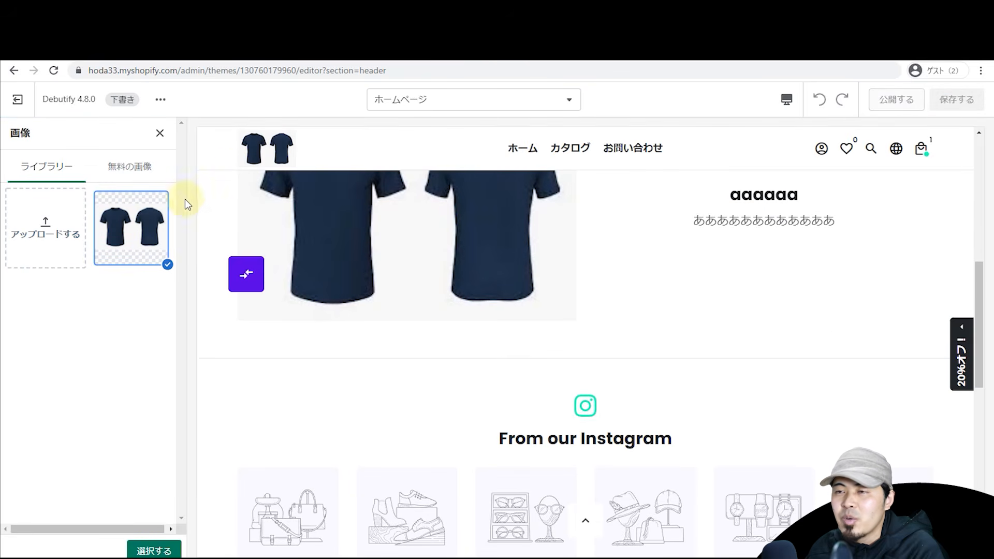
left_click(138, 549)
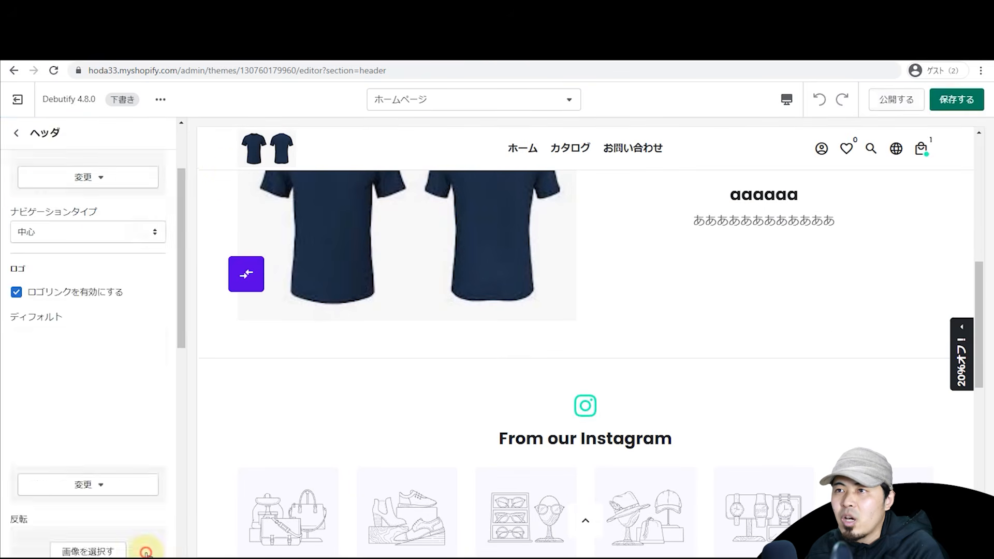
scroll(98, 311, "down", 4)
scroll(98, 324, "down", 5)
scroll(91, 309, "up", 5)
left_click(17, 133)
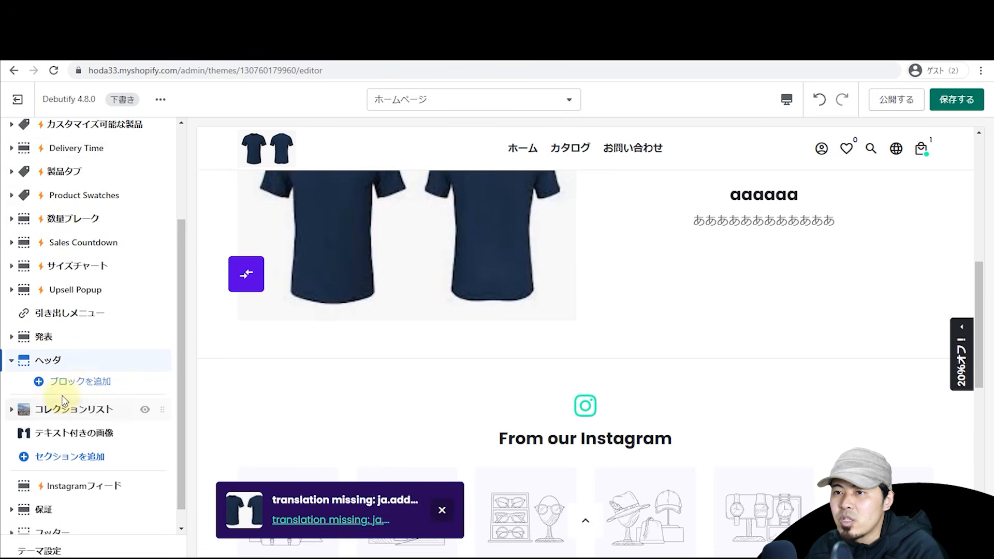
Step: In the footer settings, toggle the social media heading off and back on
scroll(82, 456, "down", 1)
scroll(517, 362, "down", 8)
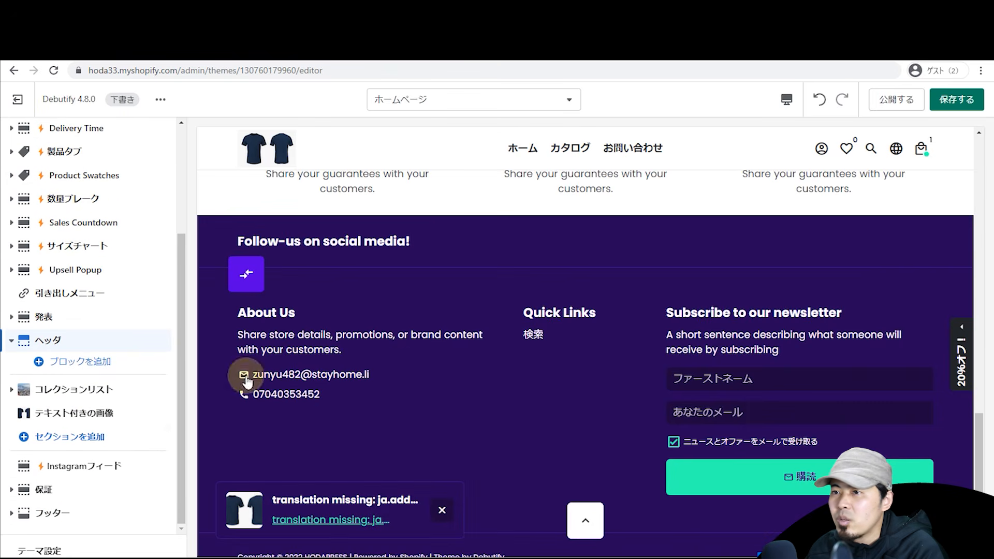
left_click(73, 510)
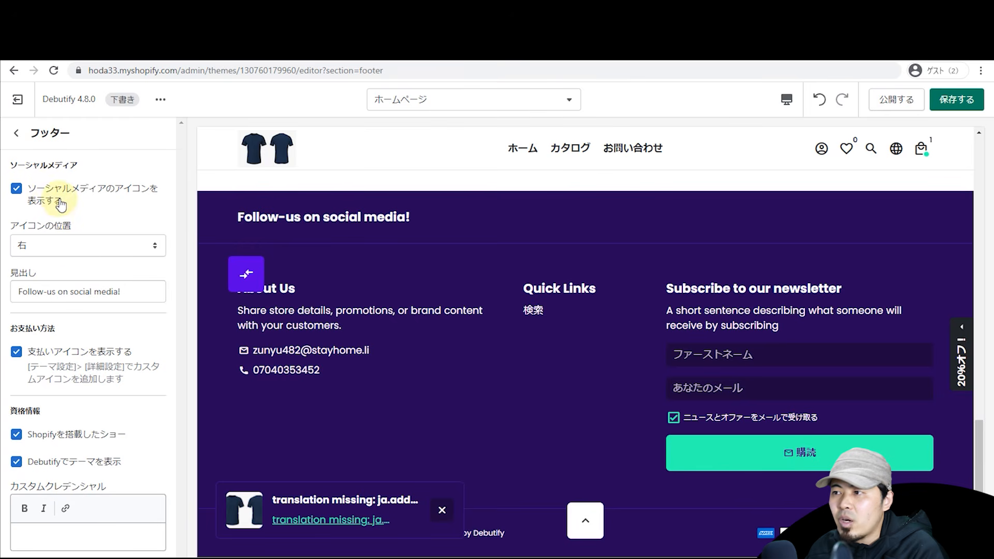
left_click(442, 510)
left_click(52, 196)
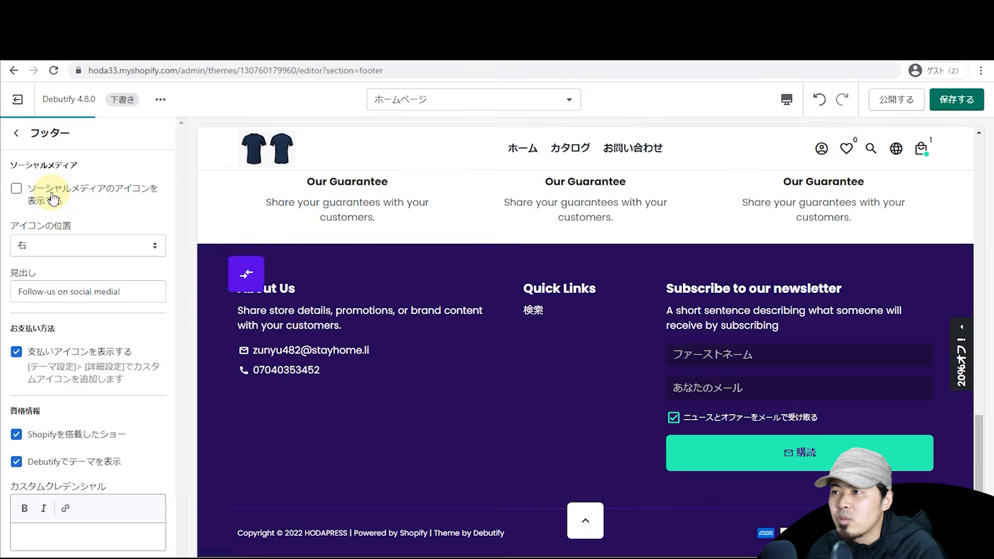
left_click(53, 198)
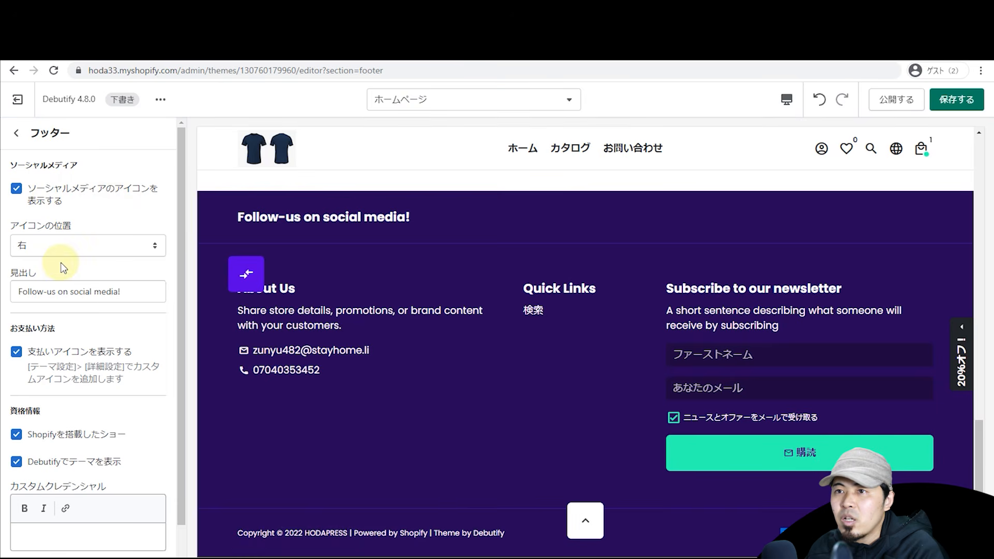
scroll(65, 330, "down", 1)
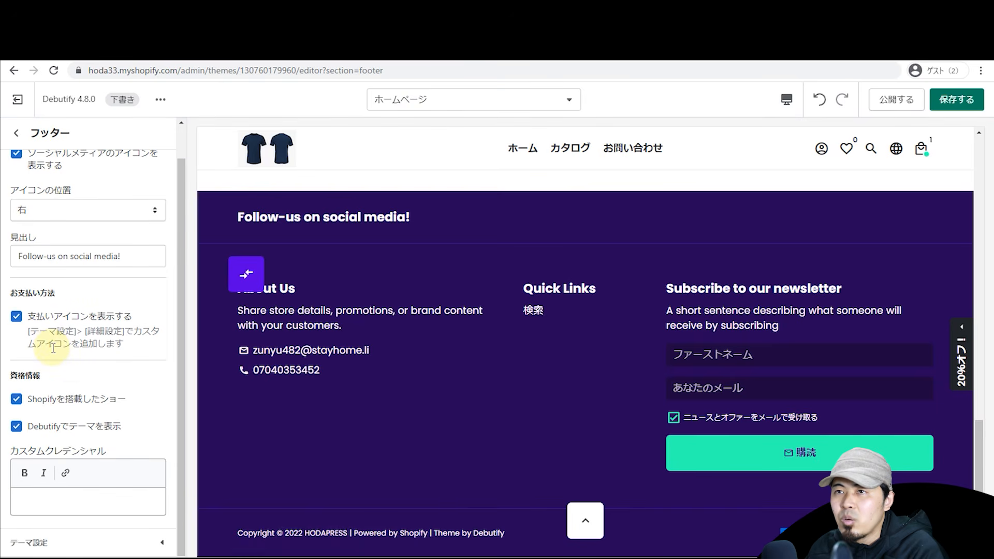
scroll(53, 348, "up", 1)
left_click(16, 133)
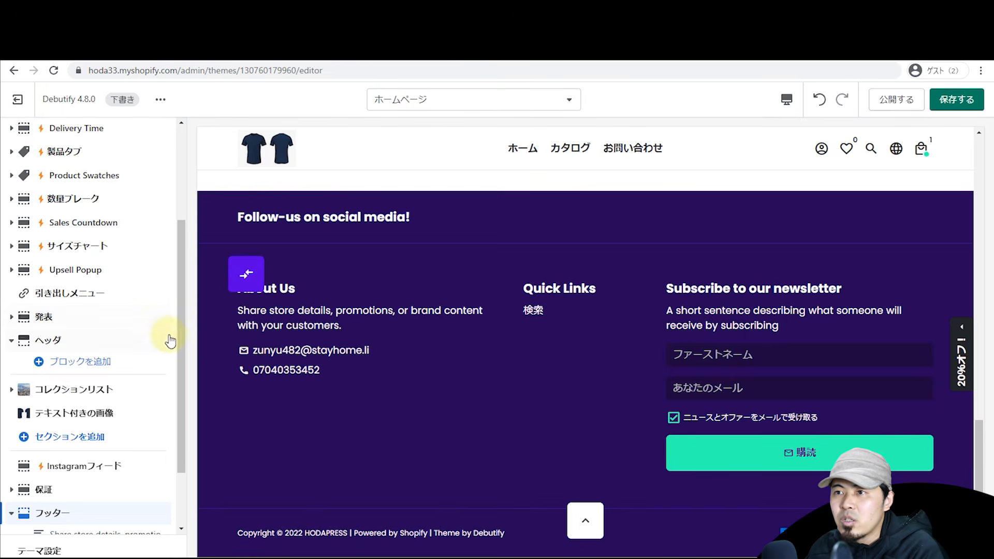
scroll(171, 269, "up", 5)
Step: Save the theme changes and preview the Cart page template with the ¥5,500 T-shirt
left_click(930, 101)
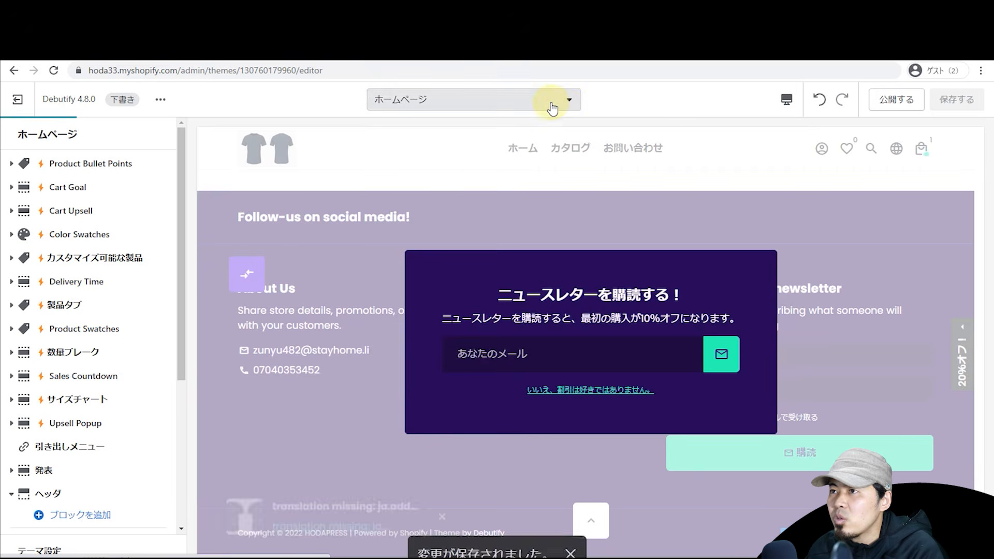
left_click(550, 107)
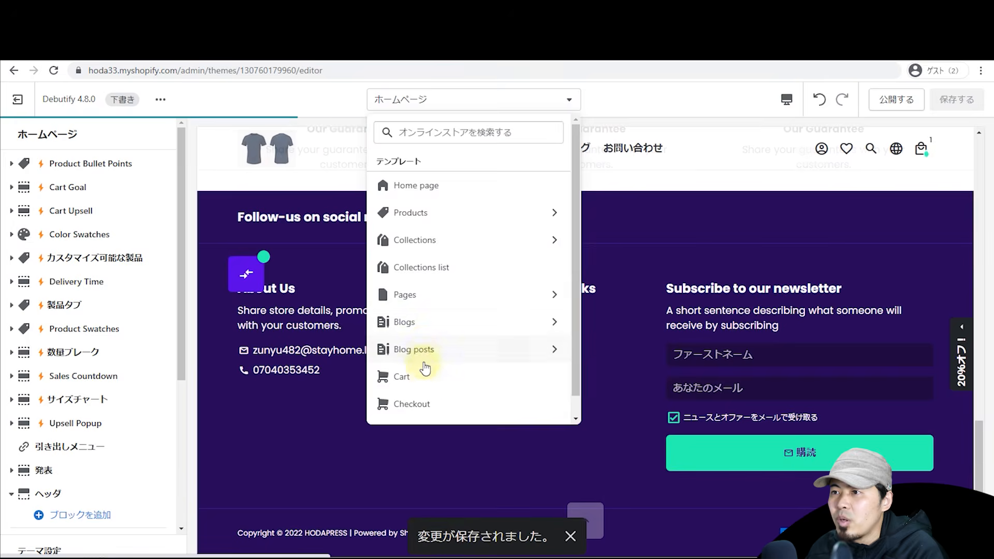
left_click(422, 372)
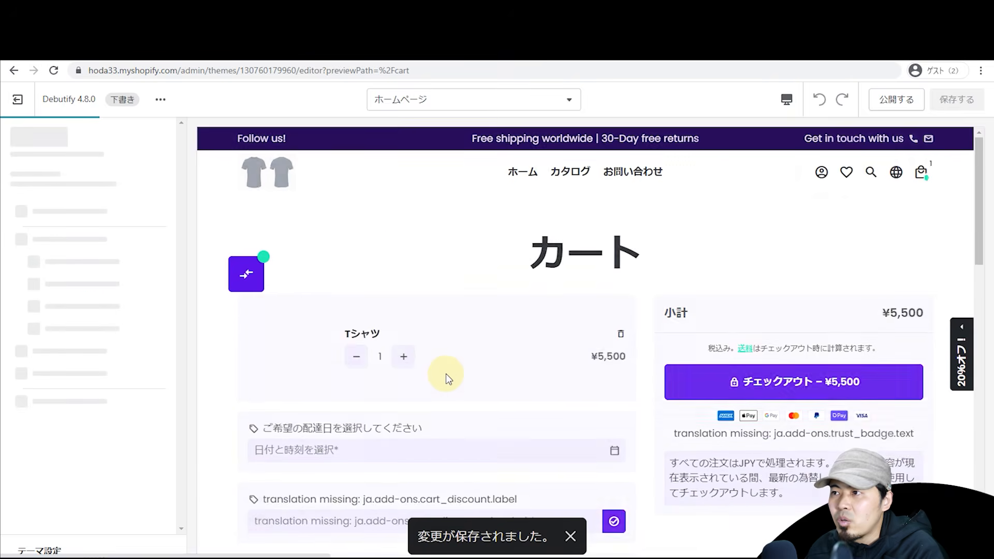
scroll(484, 239, "down", 2)
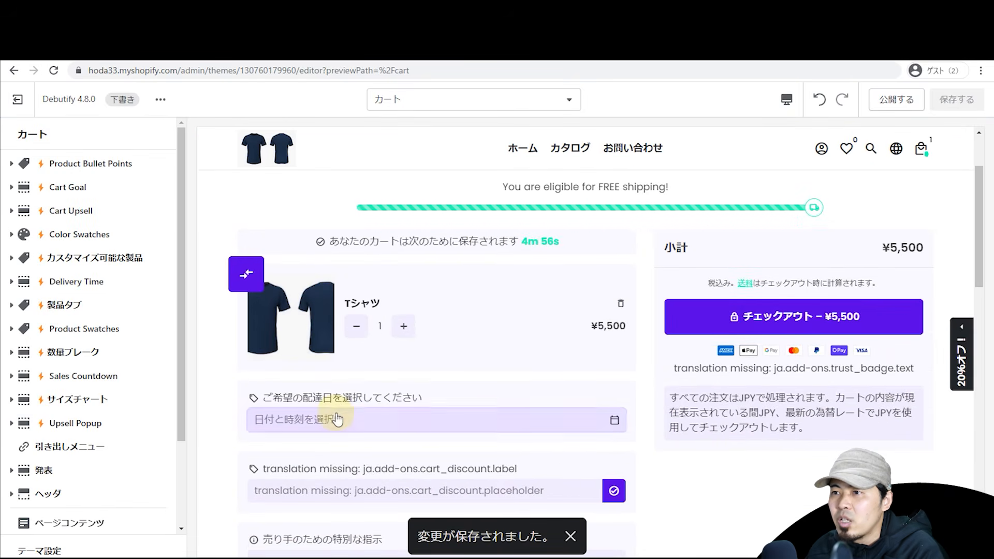
scroll(842, 222, "up", 2)
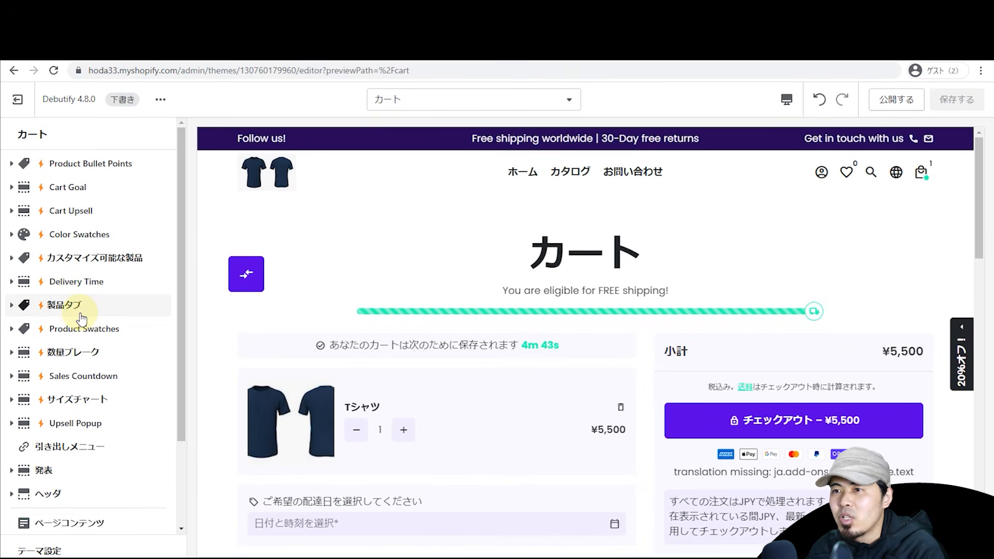
scroll(83, 321, "down", 2)
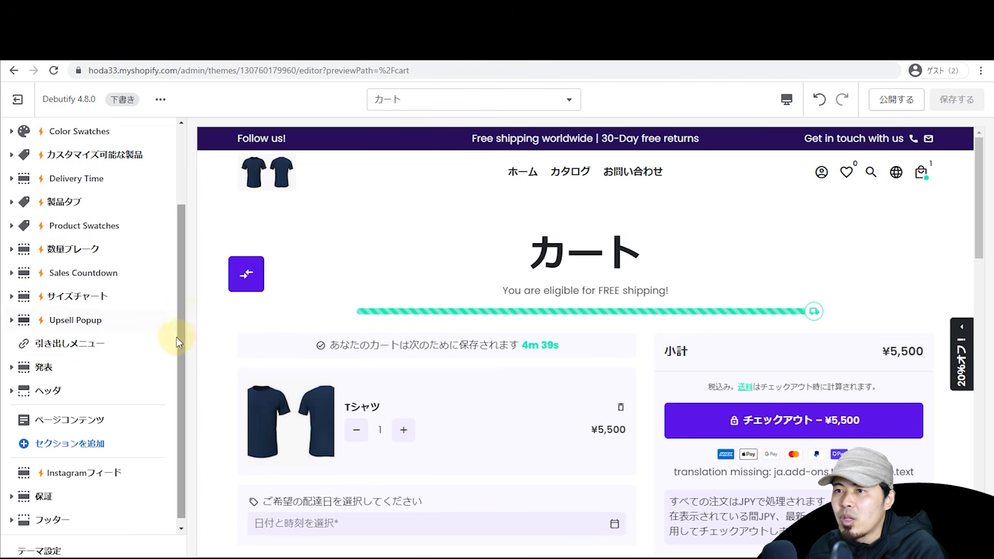
scroll(177, 331, "up", 1)
Step: Close the theme editor, reload the Themes page and glance at the Debutify and ThemeForest tabs
left_click(20, 100)
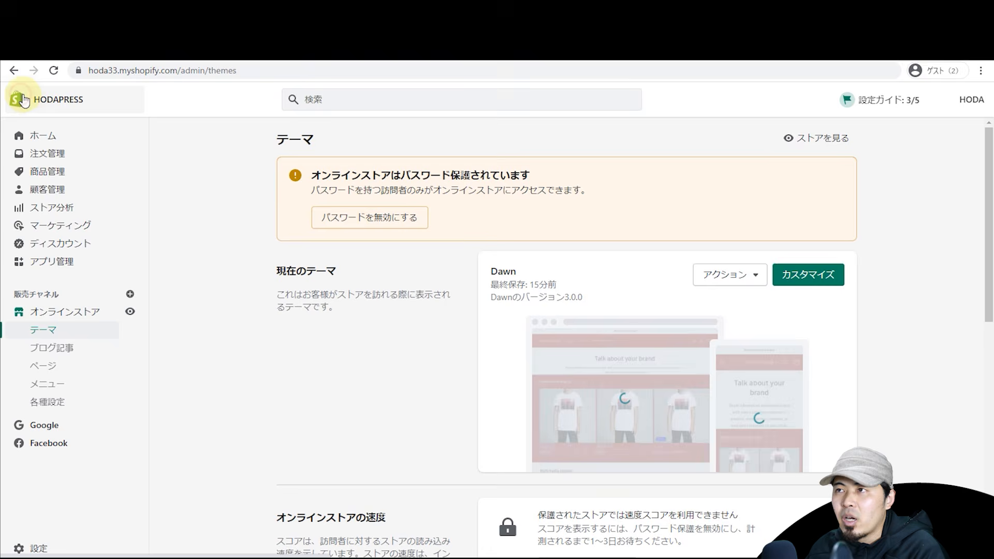
left_click(53, 72)
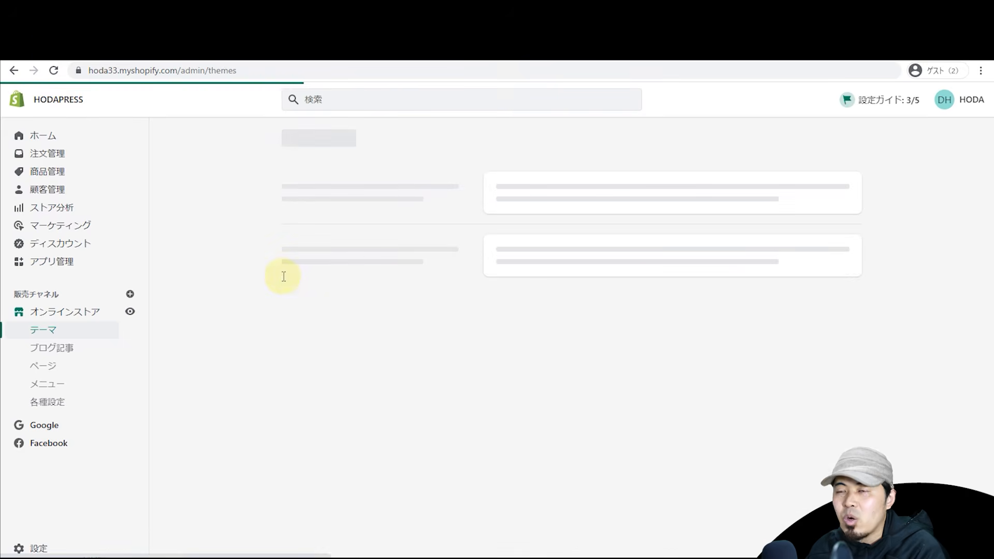
scroll(261, 273, "down", 5)
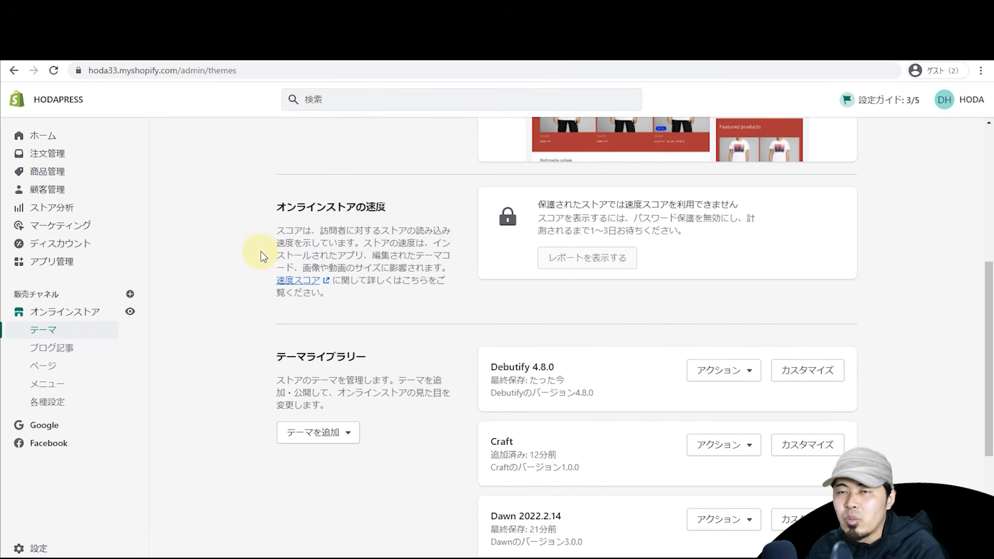
key("ctrl+Tab")
key("ctrl+Tab")
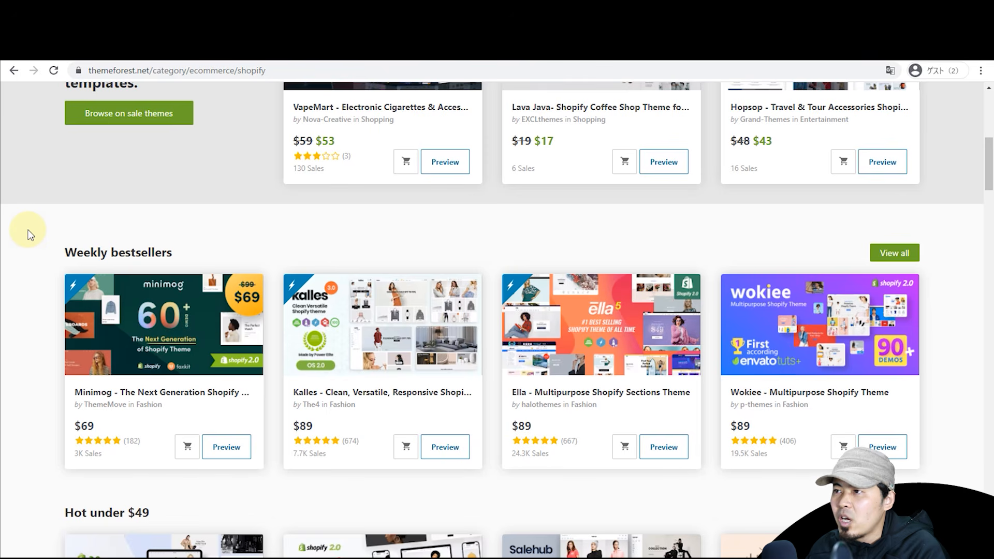
key("ctrl+Tab")
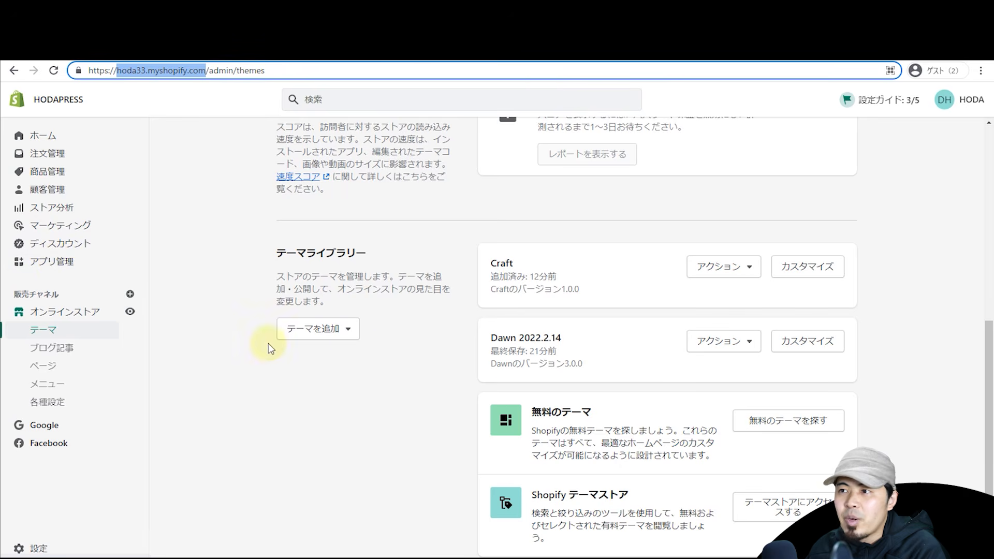
scroll(594, 350, "down", 1)
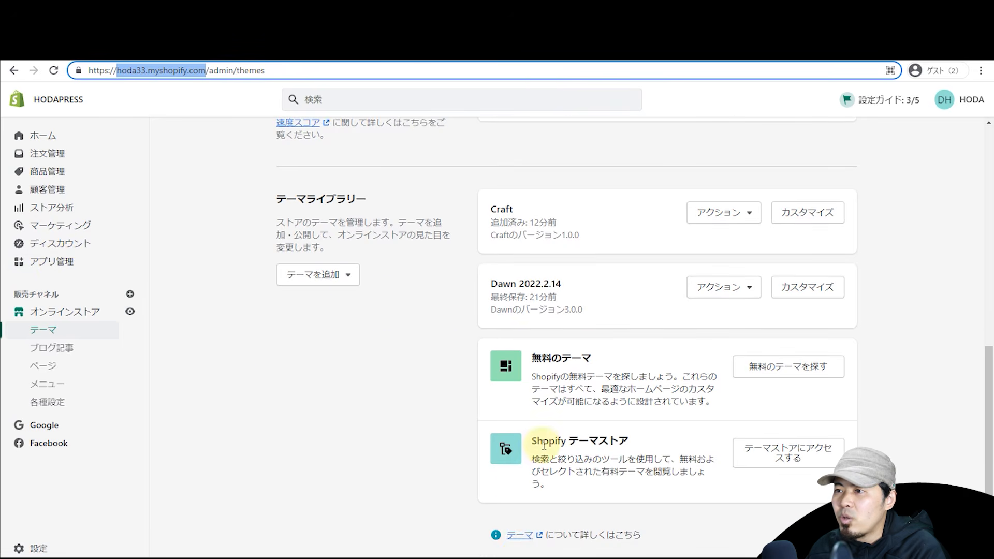
Step: Open the Shopify Theme Store, scroll through its $240–$250 paid themes and dismiss the translation prompt
left_click(819, 458)
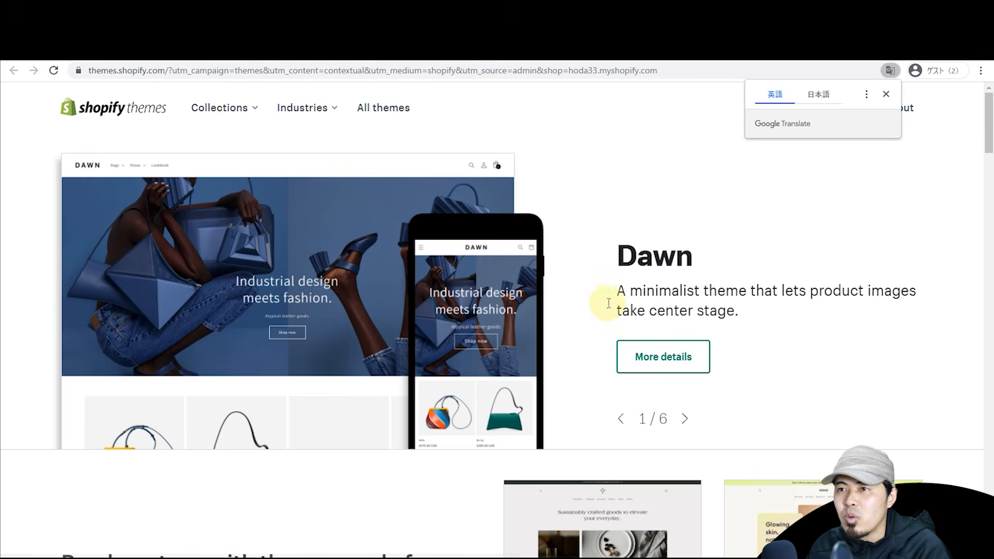
scroll(399, 289, "down", 4)
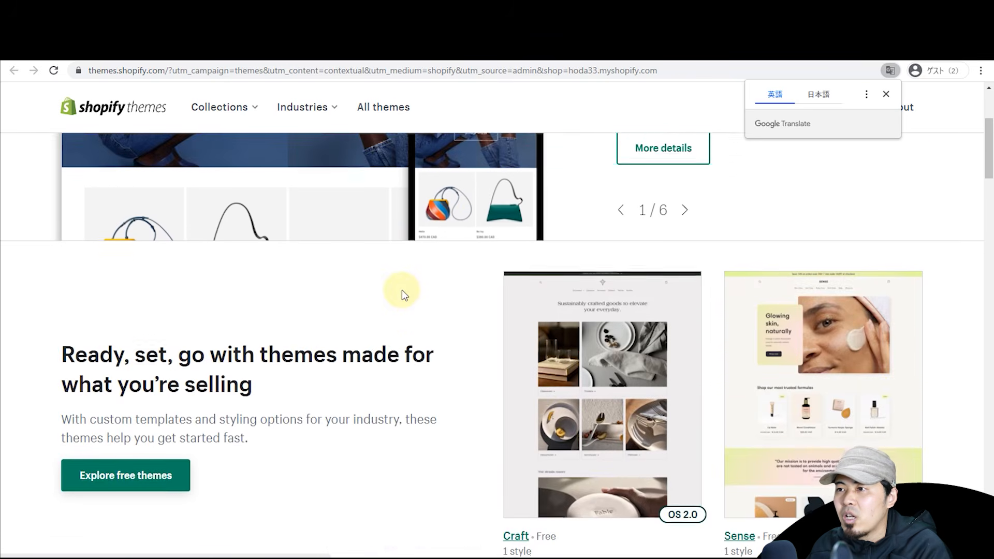
scroll(402, 291, "down", 6)
scroll(402, 288, "down", 4)
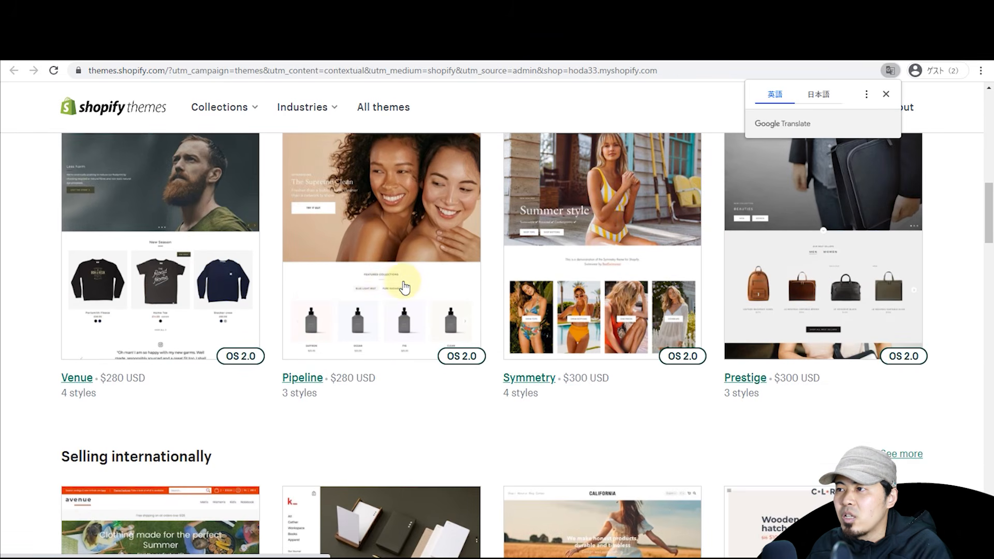
scroll(351, 309, "down", 2)
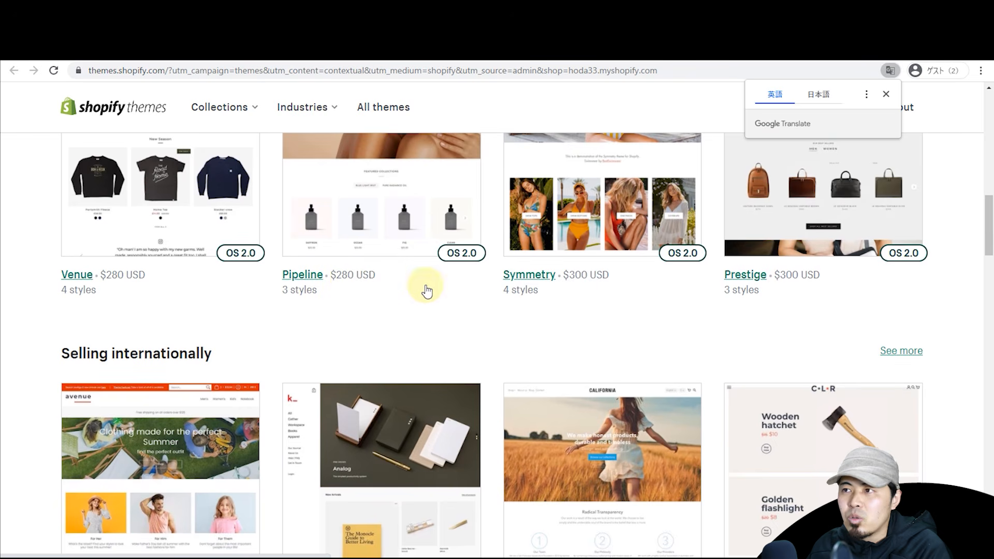
scroll(596, 288, "down", 6)
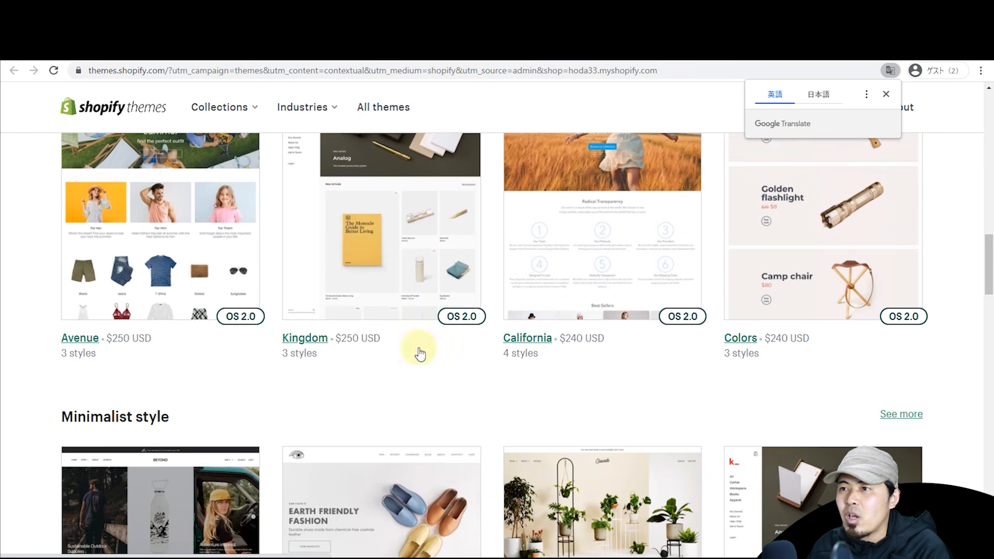
left_click(43, 364)
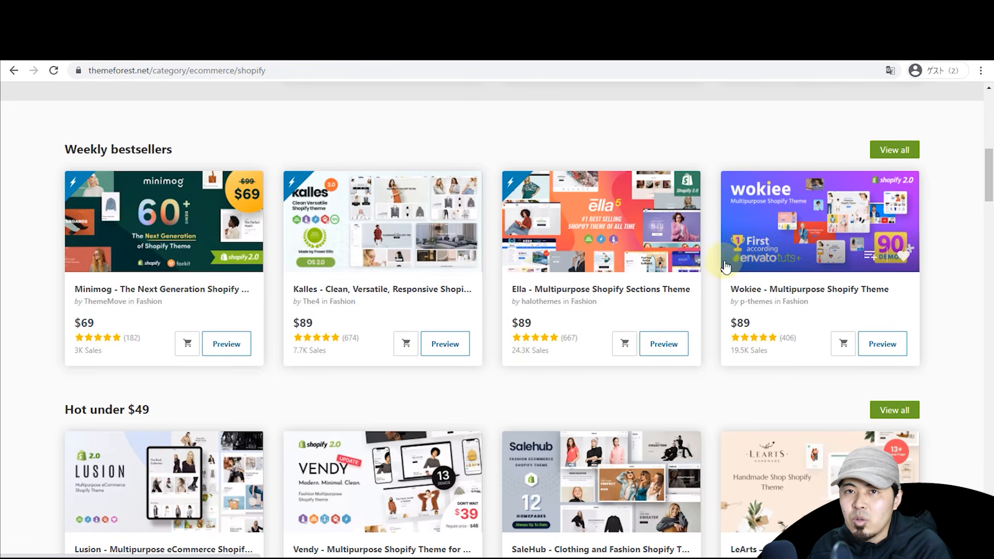
Step: Open the Wokiee live preview and enter the Home — Demo #20 store
left_click(882, 344)
scroll(518, 306, "down", 10)
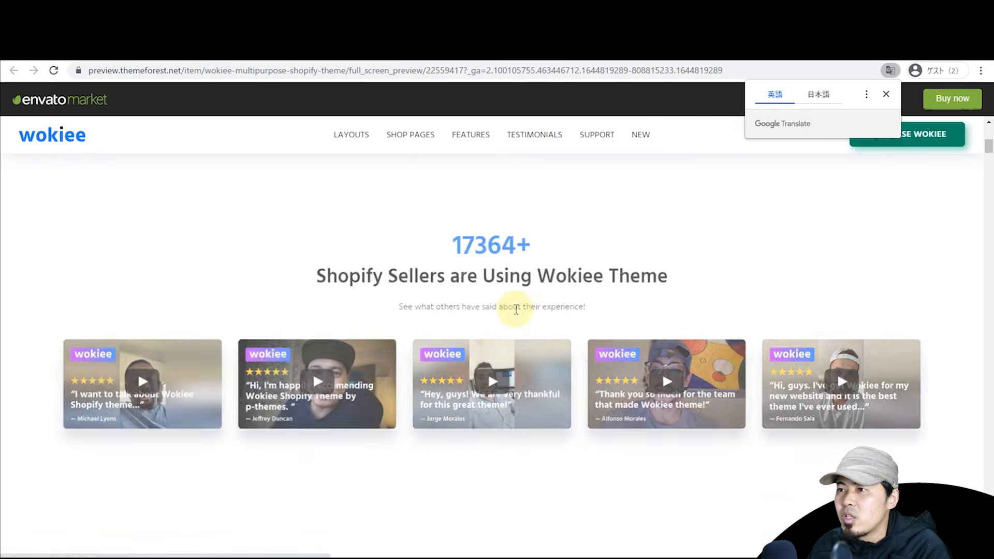
scroll(979, 162, "down", 10)
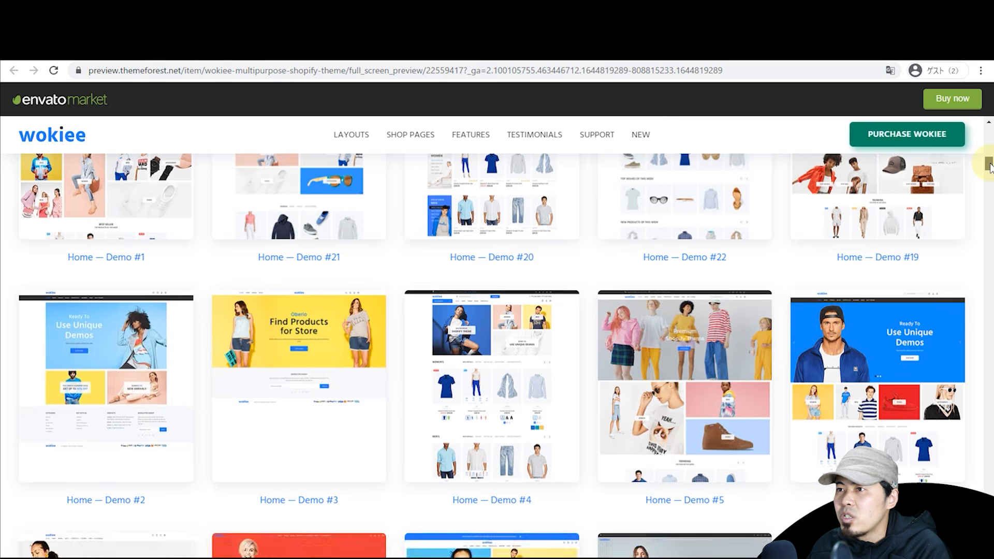
scroll(251, 280, "up", 3)
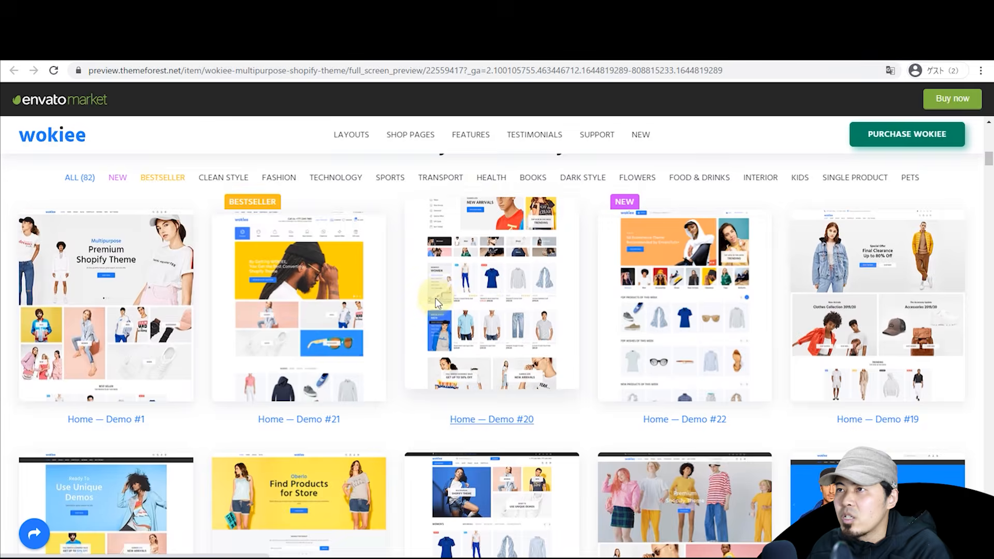
left_click(461, 331)
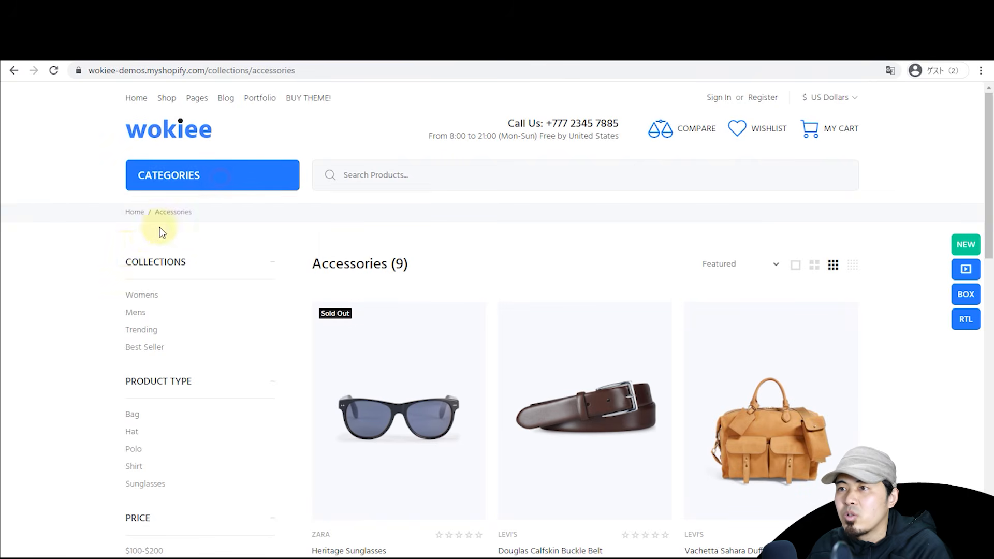
Step: Dismiss the Christmas popup and open the Premier Cropped Skinny Jean from Trending
scroll(133, 251, "down", 4)
left_click(690, 144)
scroll(174, 258, "up", 4)
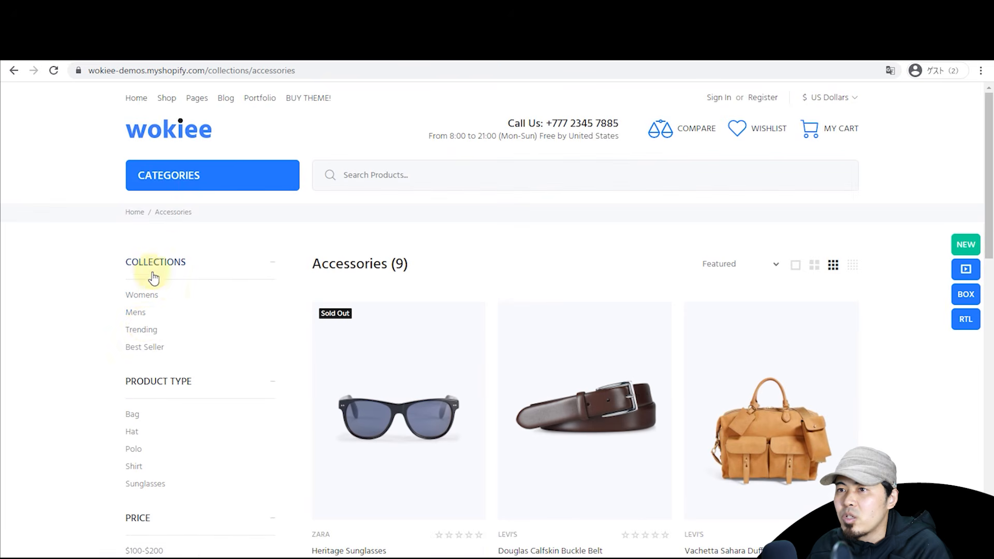
left_click(145, 330)
scroll(420, 303, "down", 2)
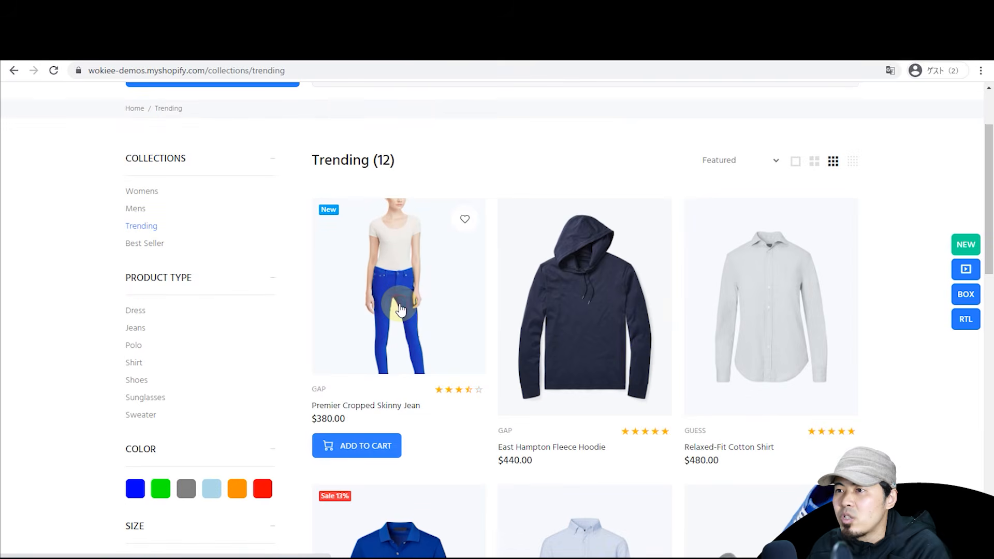
left_click(400, 309)
Step: Switch the jeans to orange and check their size chart
scroll(637, 266, "down", 3)
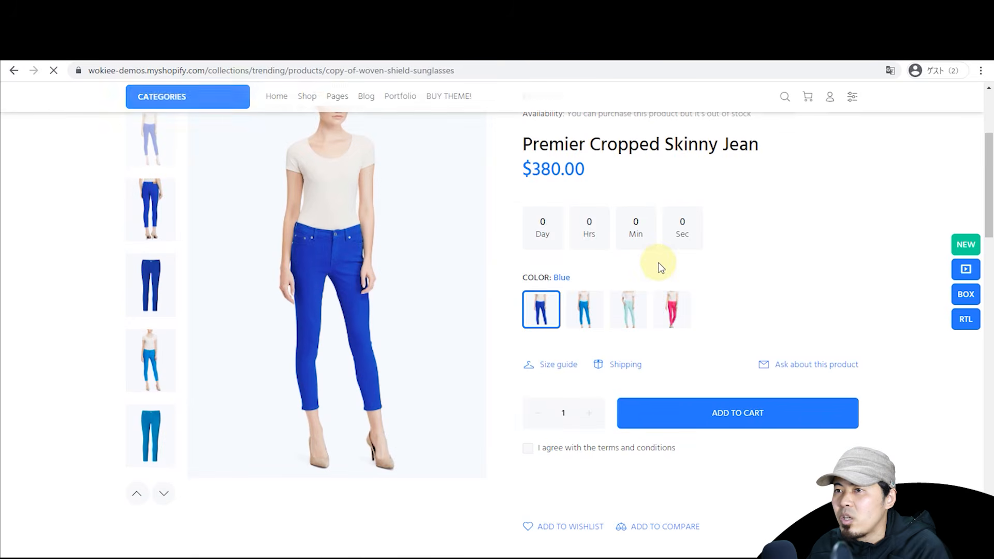
left_click(671, 326)
left_click(715, 326)
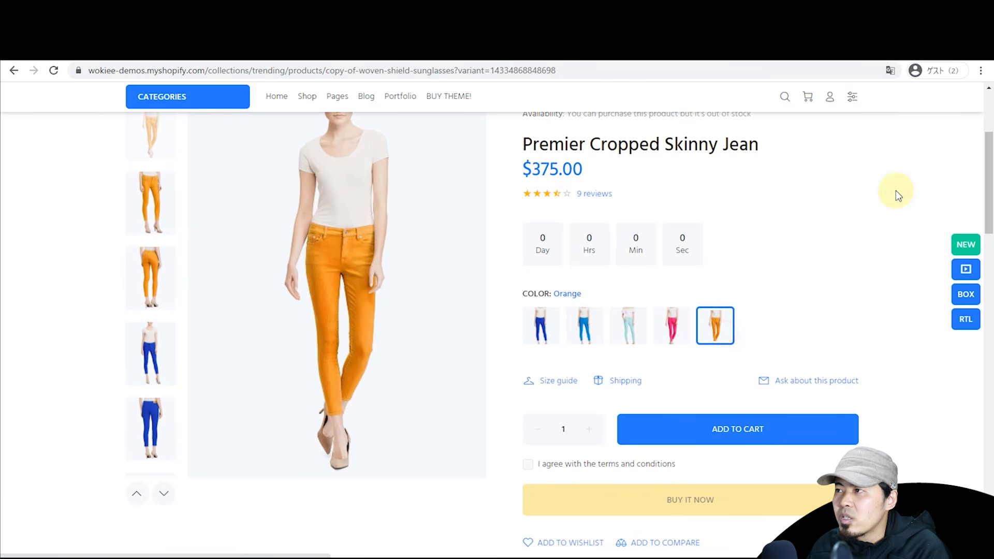
left_click_drag(989, 181, 970, 195)
left_click(566, 325)
left_click(874, 229)
Step: Add the orange jeans to the comparison after the wishlist's login prompt is dismissed
scroll(776, 290, "down", 5)
scroll(605, 299, "up", 2)
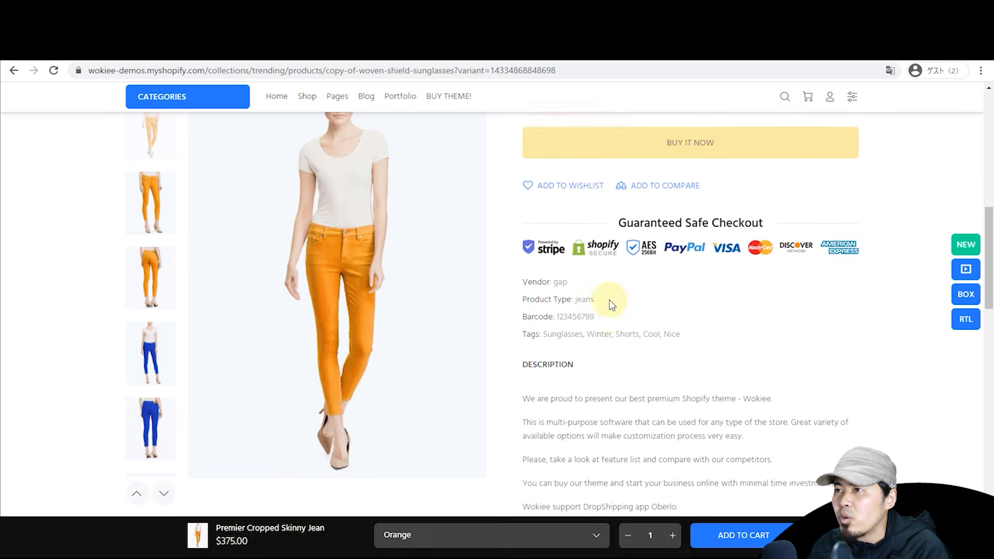
left_click(588, 272)
left_click(743, 293)
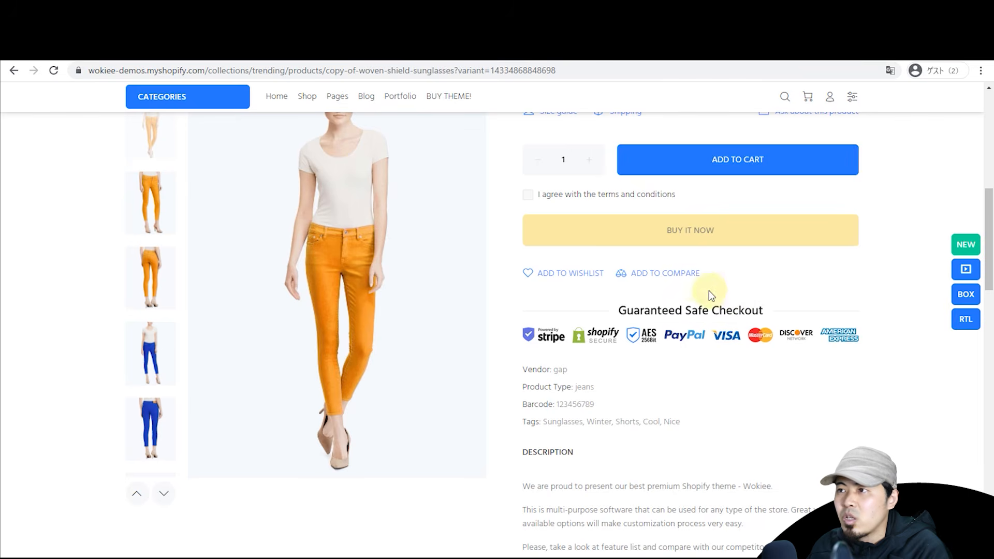
left_click(687, 274)
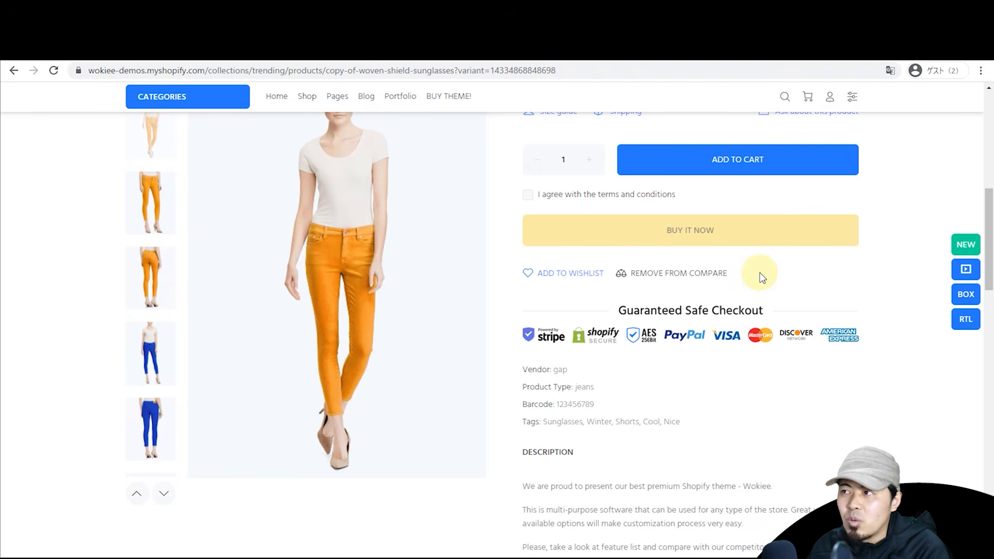
Step: Open the Compare page to review the saved products
scroll(728, 326, "down", 10)
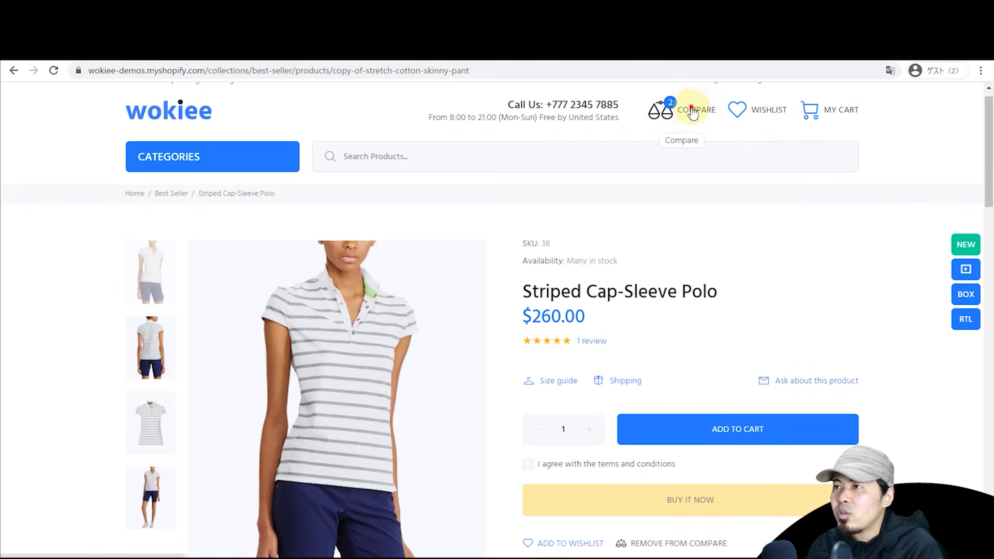
left_click(693, 111)
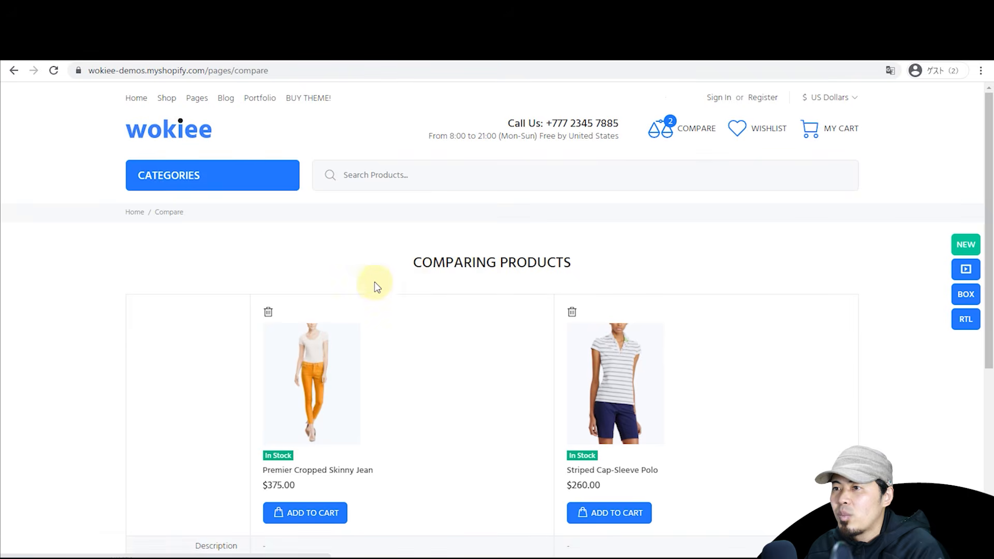
scroll(250, 253, "down", 6)
scroll(224, 257, "up", 6)
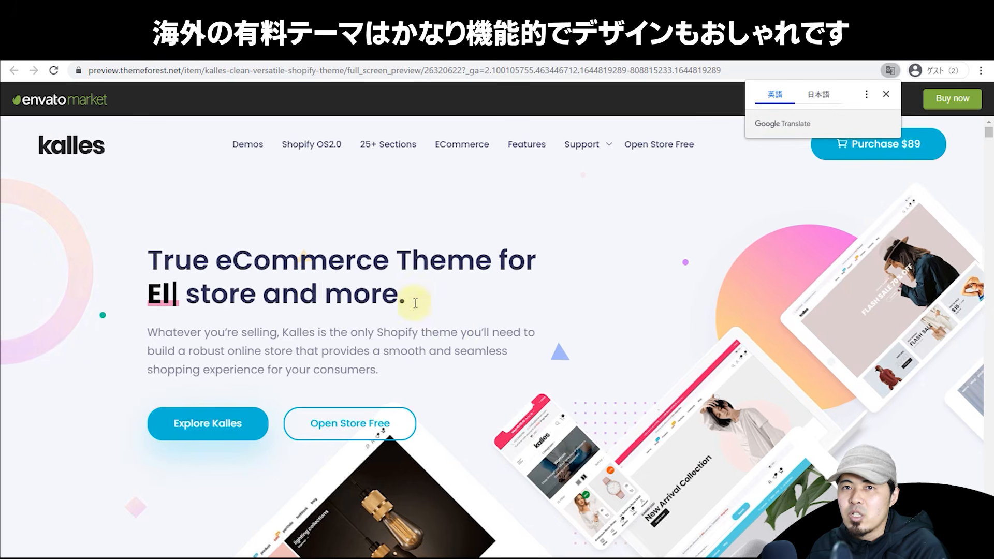
Step: Enter the Kalles Home Furniture 2 demo store and dismiss its newsletter popup
scroll(414, 295, "down", 10)
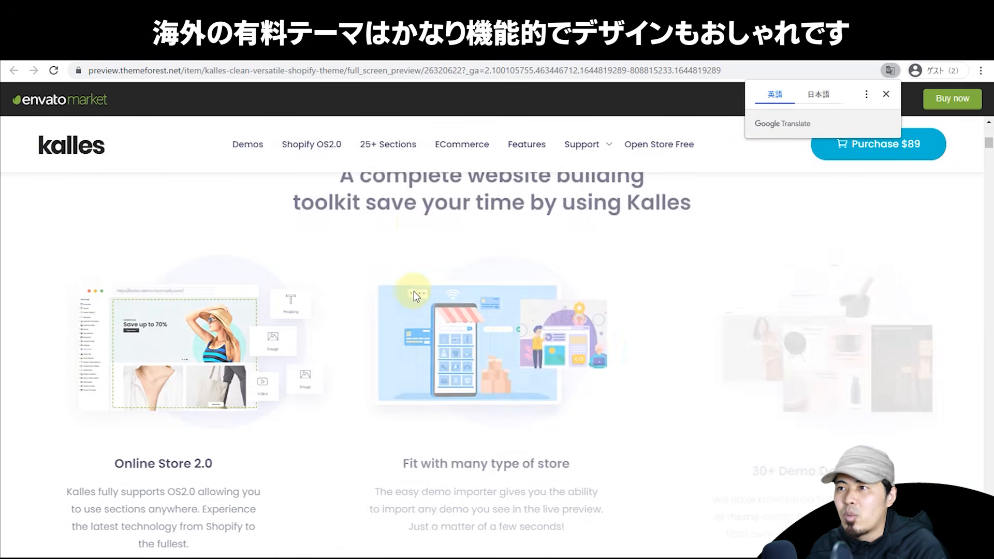
scroll(446, 297, "down", 10)
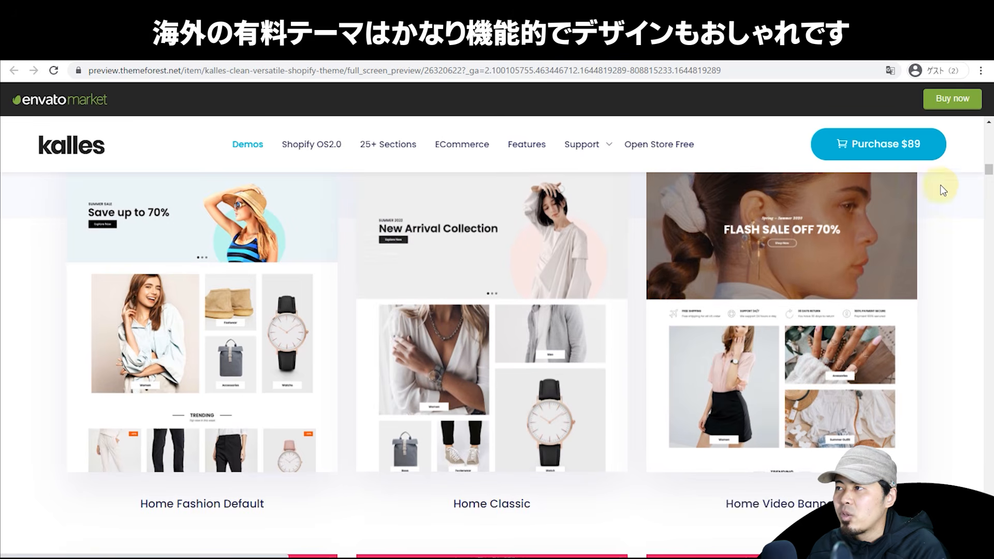
left_click_drag(989, 169, 989, 199)
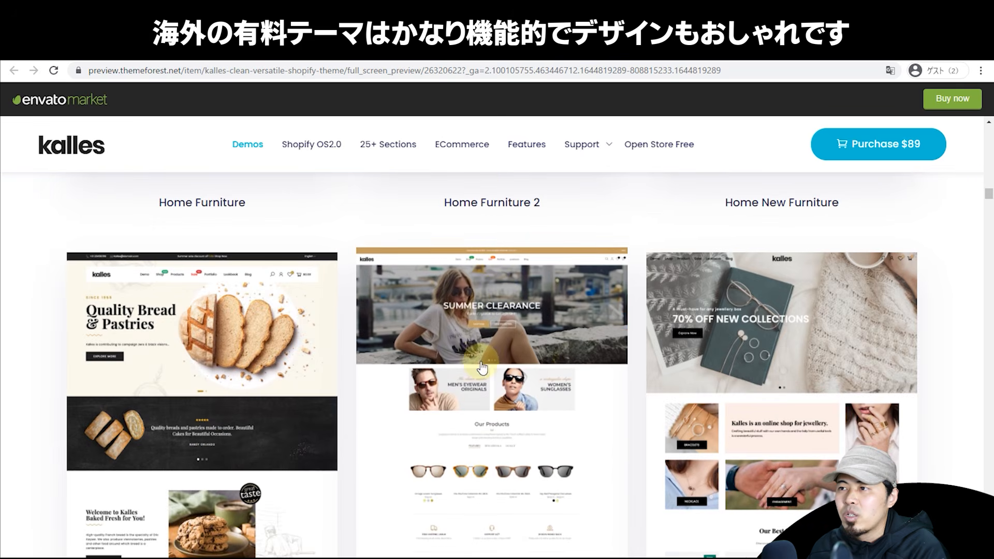
left_click(524, 298)
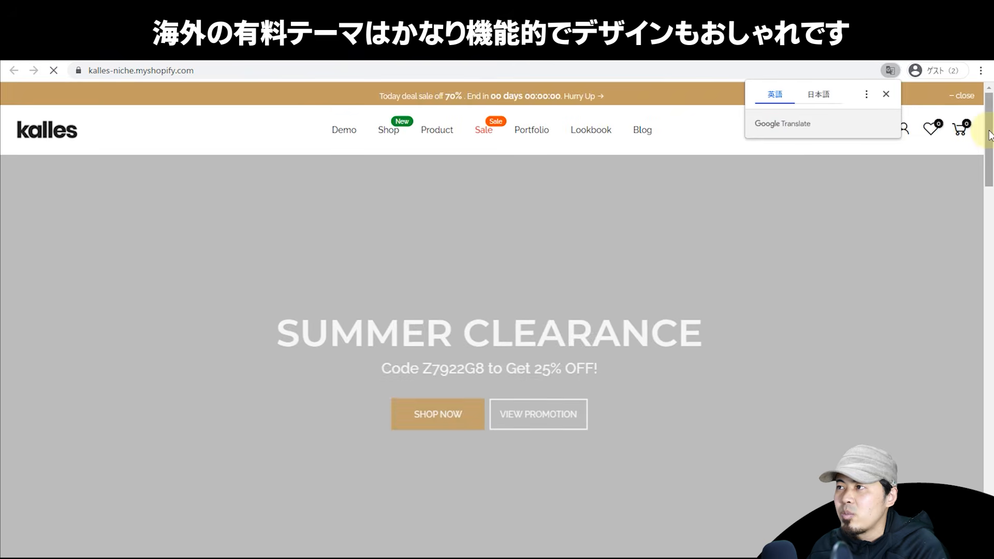
left_click_drag(989, 135, 966, 485)
left_click(769, 328)
left_click(966, 485)
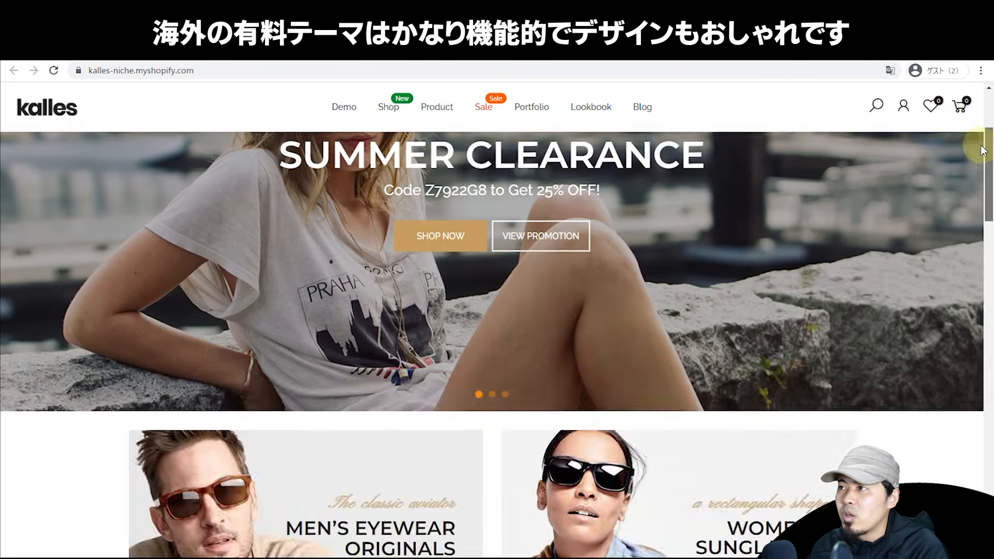
Step: Quick-view the MU 08RS sunglasses, add them to the cart, then close the cart panel
mouse_move(591, 128)
scroll(704, 387, "down", 15)
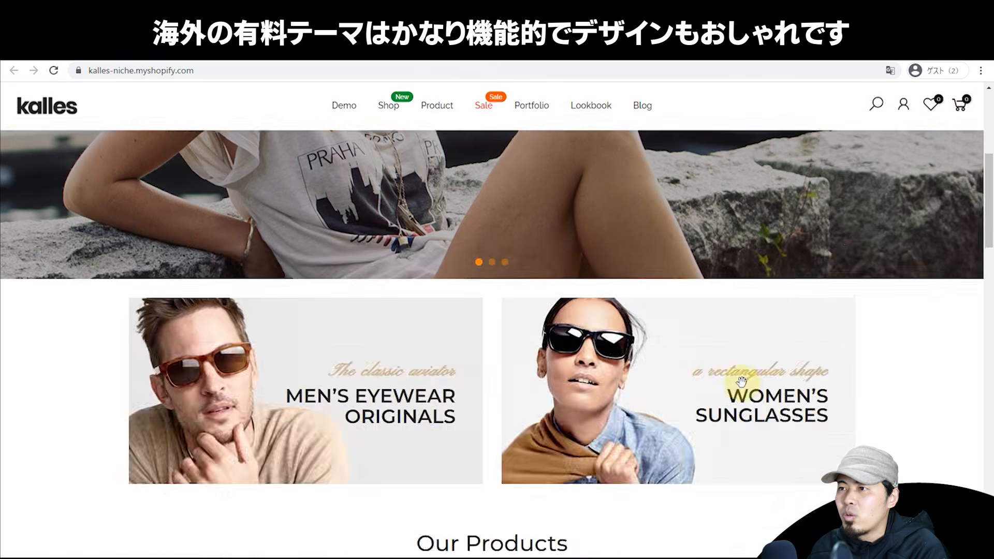
mouse_move(410, 281)
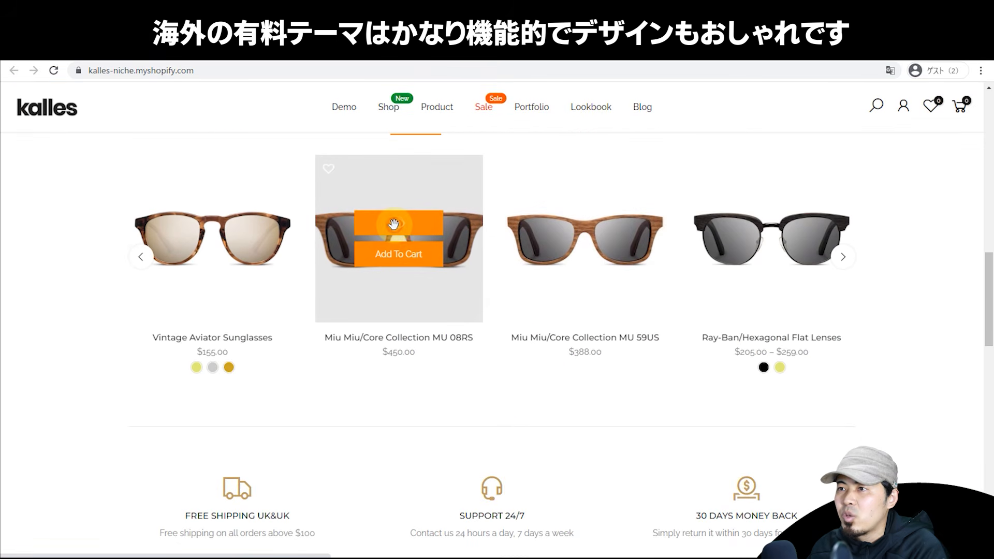
left_click(391, 228)
left_click(518, 326)
left_click(697, 303)
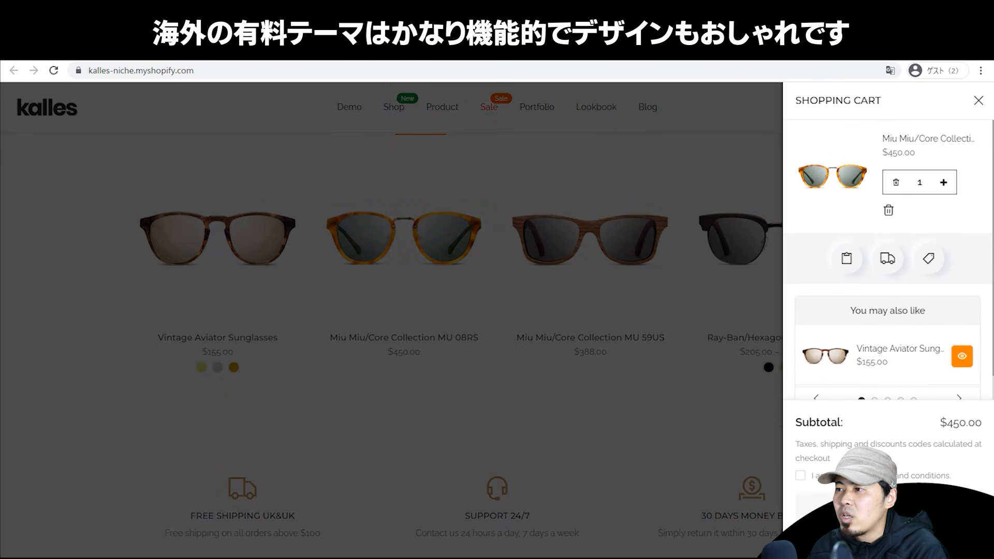
left_click(875, 532)
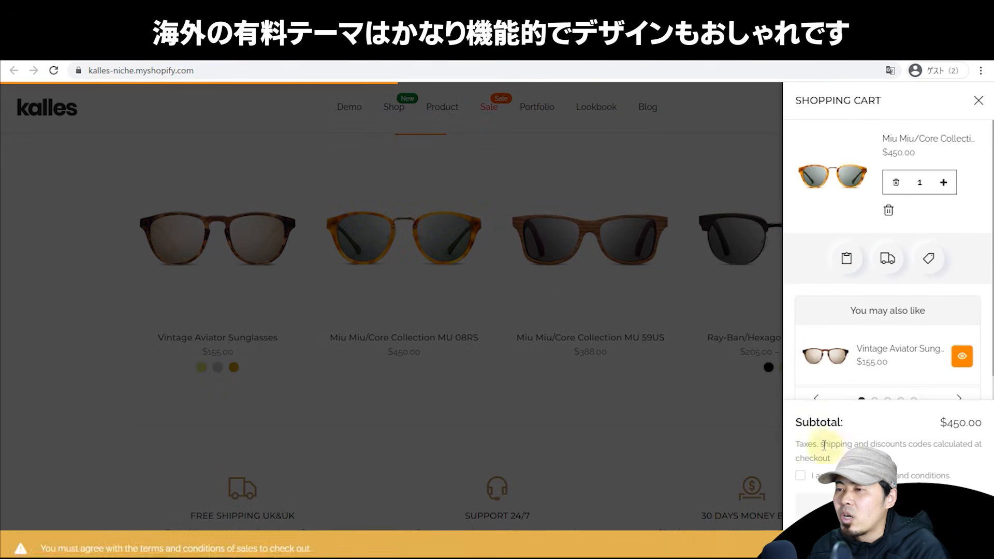
left_click(681, 407)
scroll(749, 310, "up", 4)
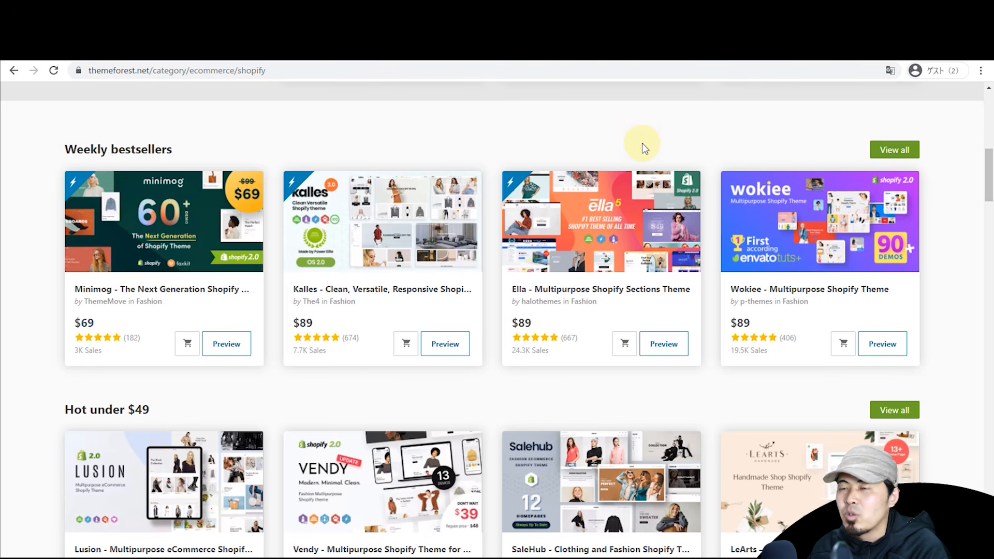
Step: Return to the Shopify admin and scroll to the top of the Themes page
key("ctrl+shift+Tab")
key("ctrl+shift+Tab")
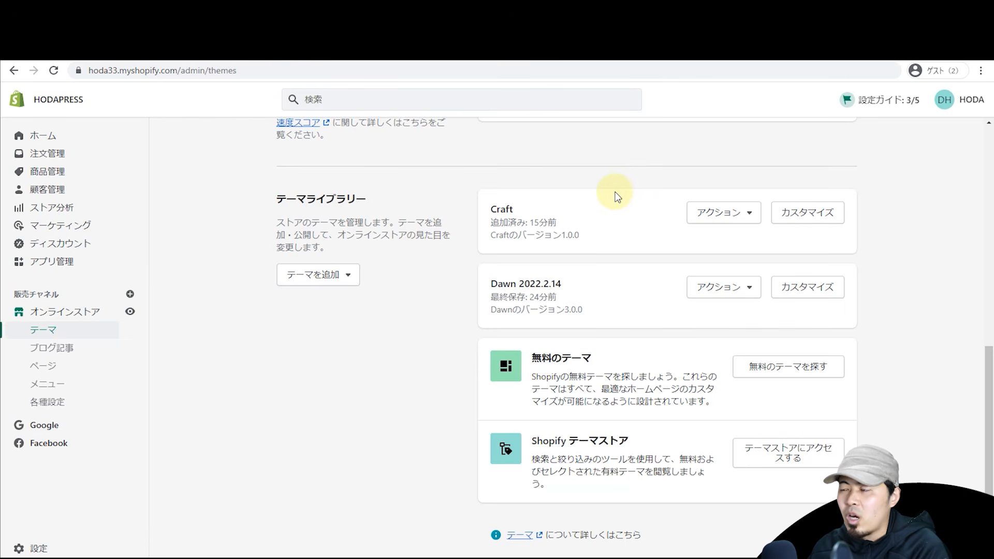
scroll(617, 196, "up", 2)
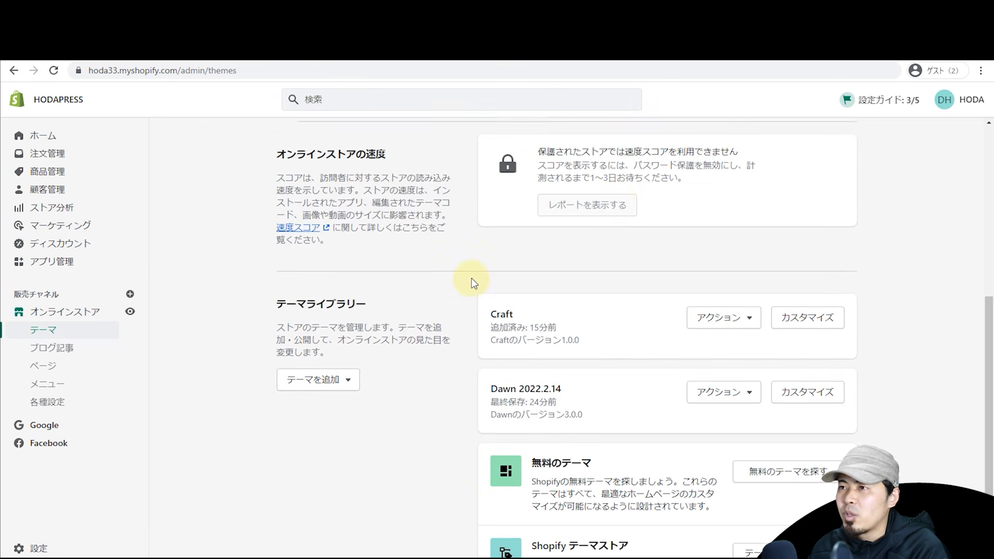
scroll(472, 279, "up", 7)
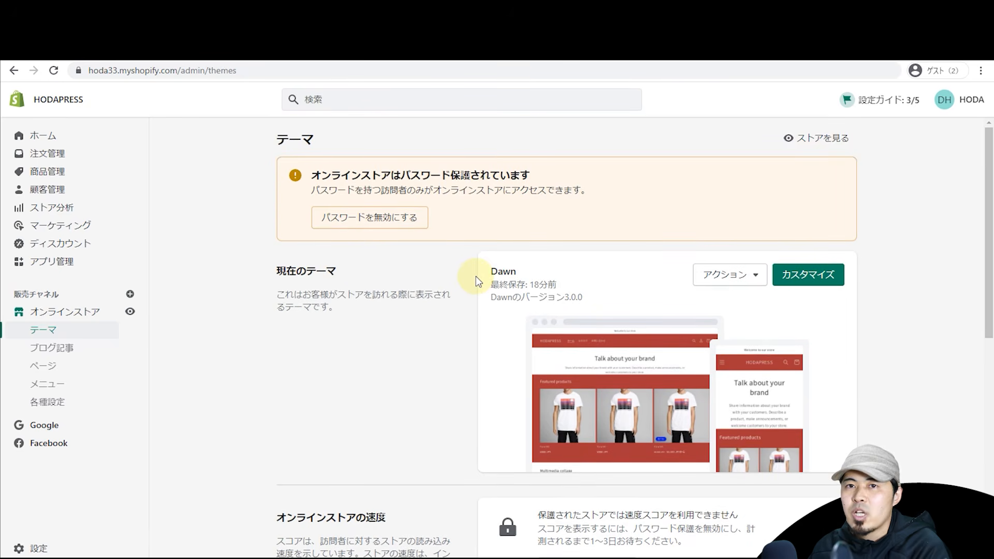
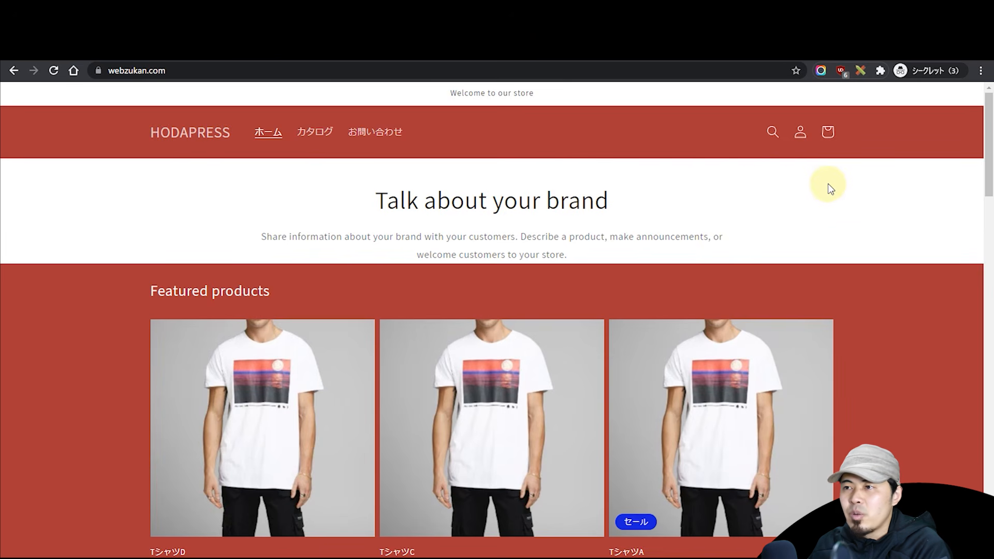
Step: Open TシャツA and compare its colour and size variants: RED at ¥6,000, BLUE at ¥5,500 sale
scroll(827, 183, "down", 2)
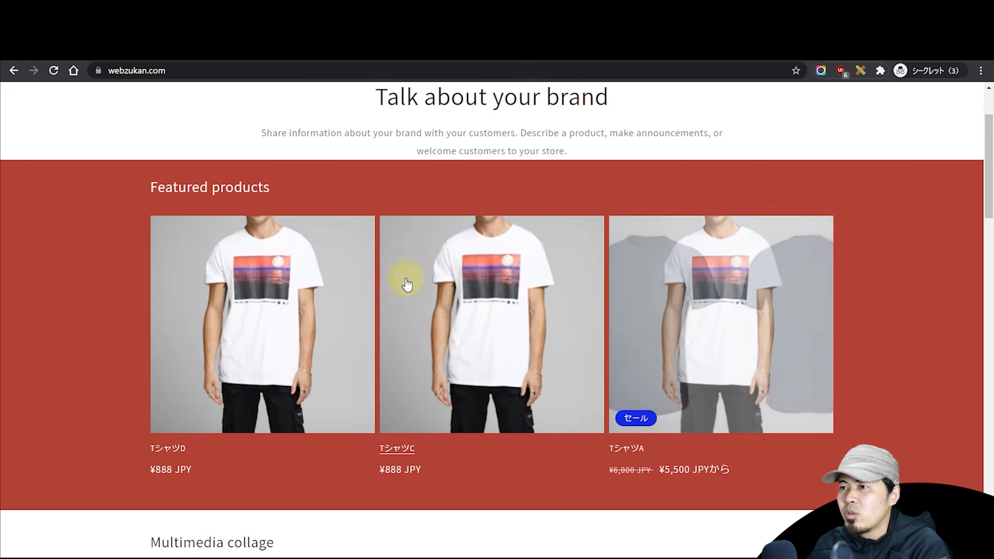
scroll(523, 276, "up", 2)
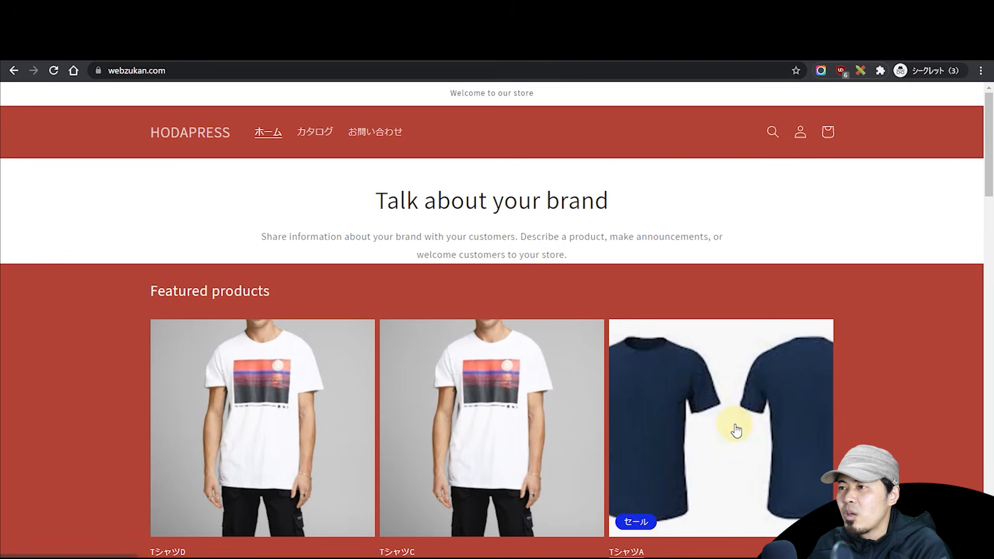
left_click(783, 427)
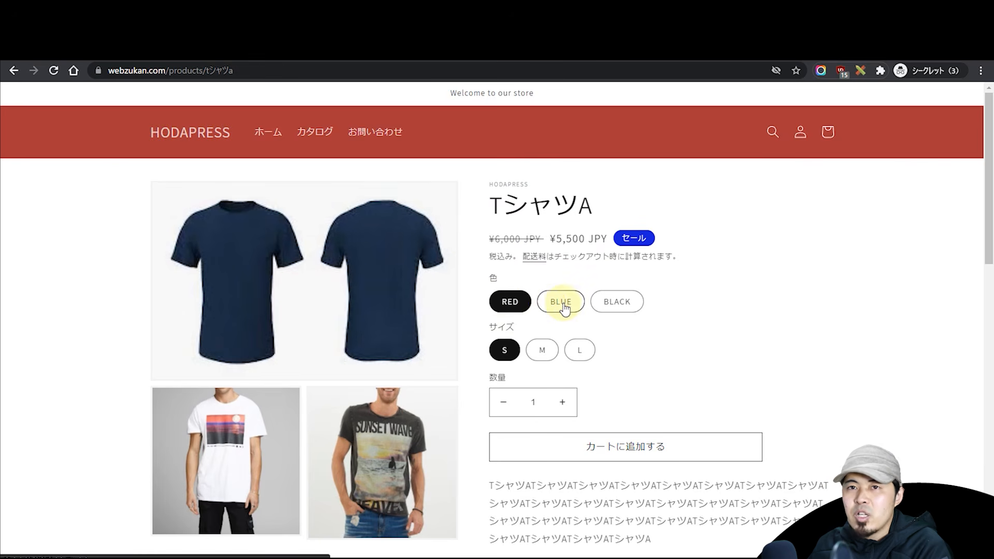
left_click(564, 306)
left_click(625, 310)
left_click(553, 354)
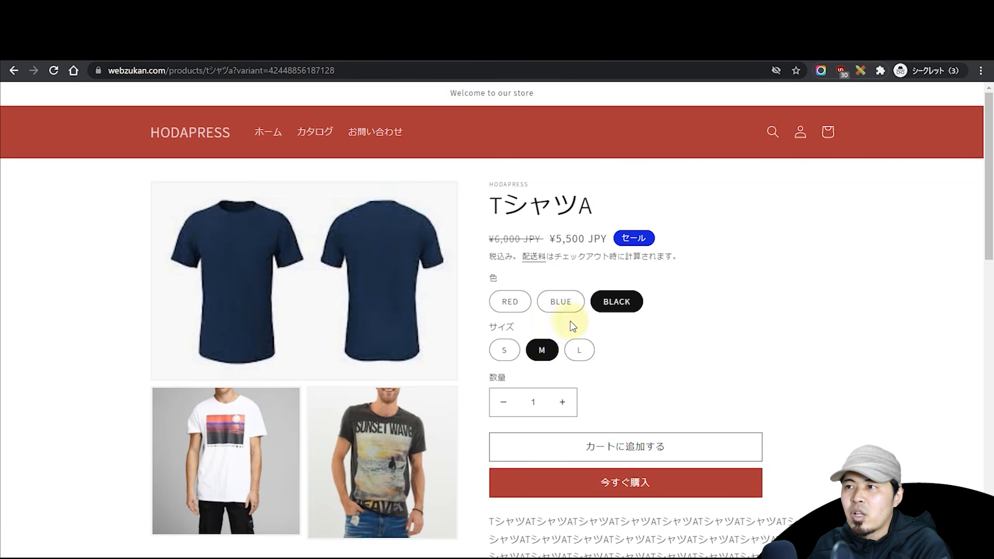
left_click(510, 302)
left_click(579, 350)
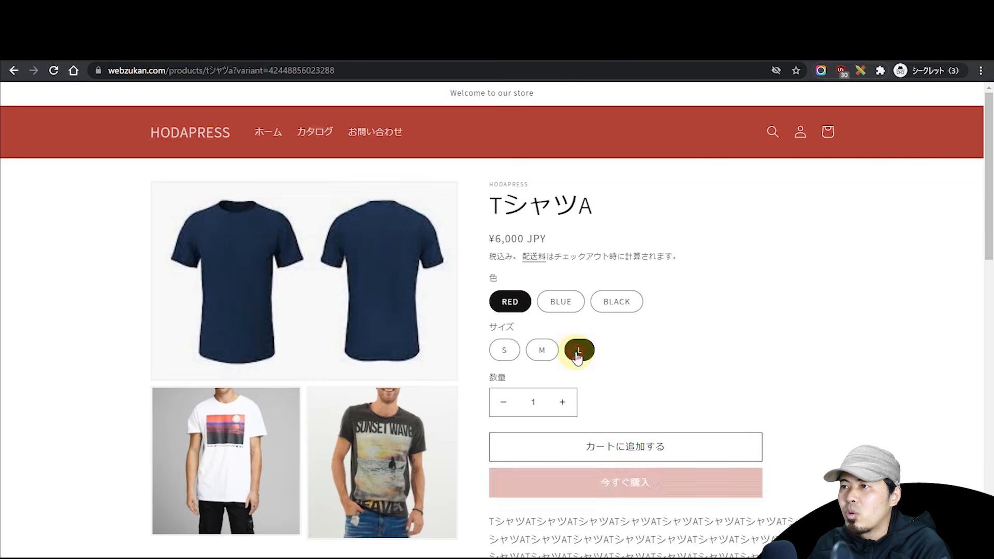
left_click(559, 301)
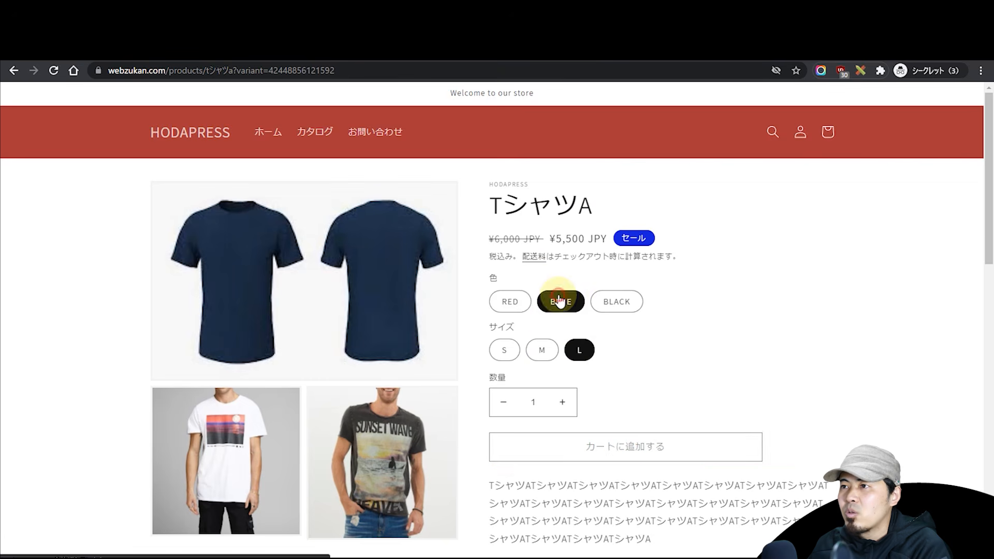
left_click(523, 305)
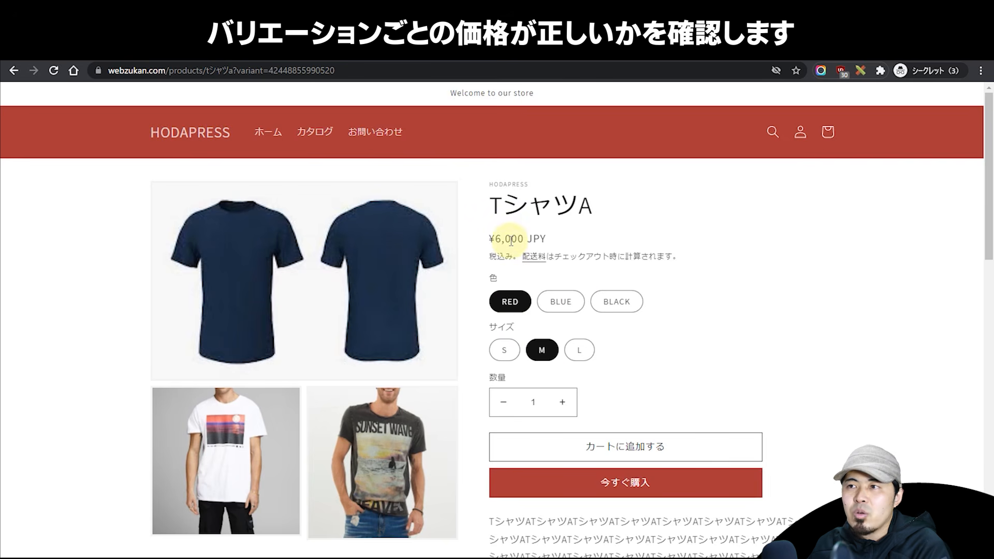
left_click(564, 302)
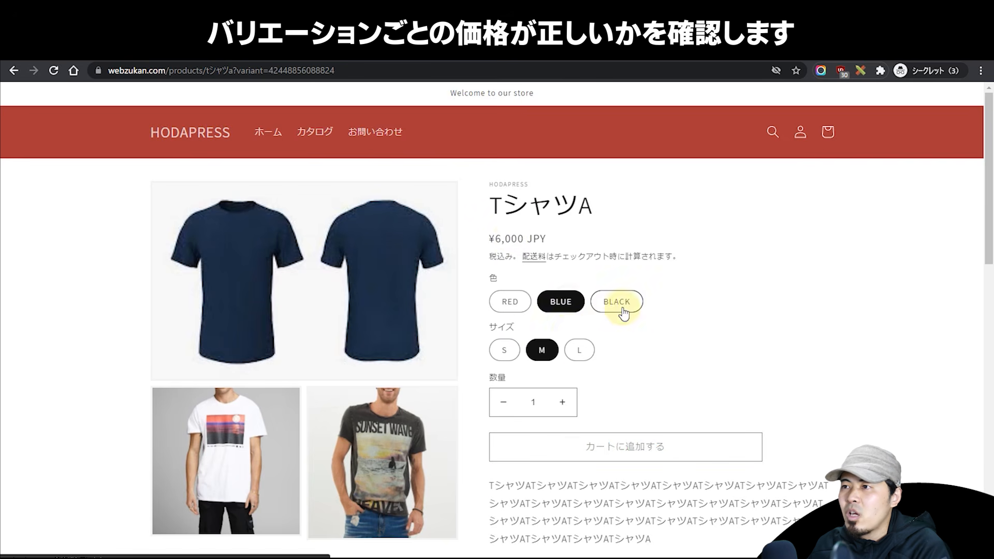
left_click(512, 352)
left_click(580, 349)
Step: Add one RED size M TシャツA to the cart
left_click(513, 305)
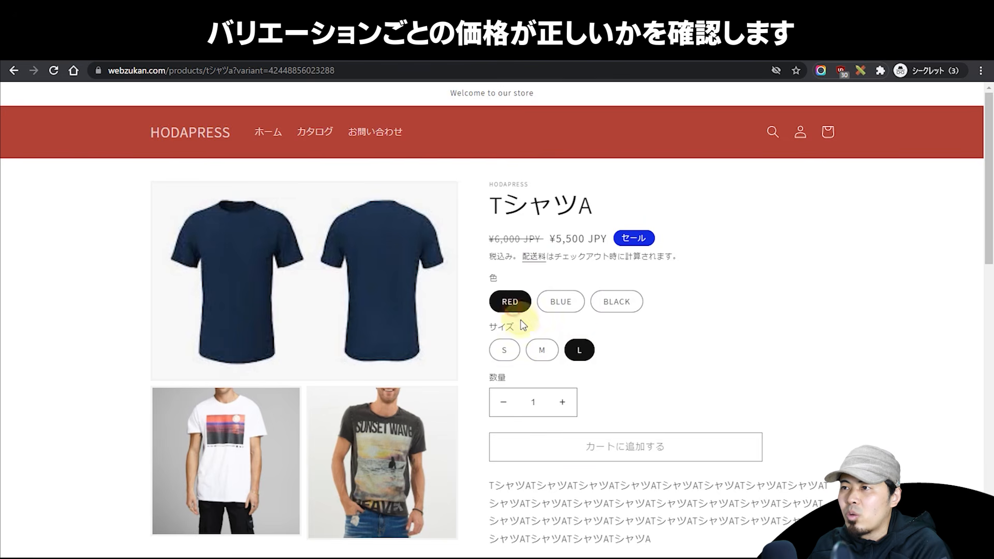
left_click(541, 349)
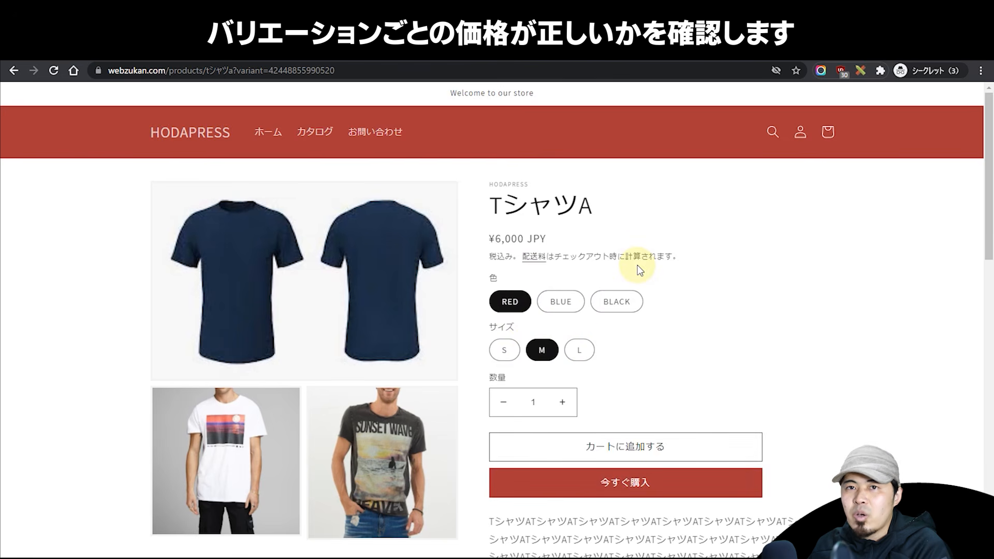
scroll(637, 265, "down", 2)
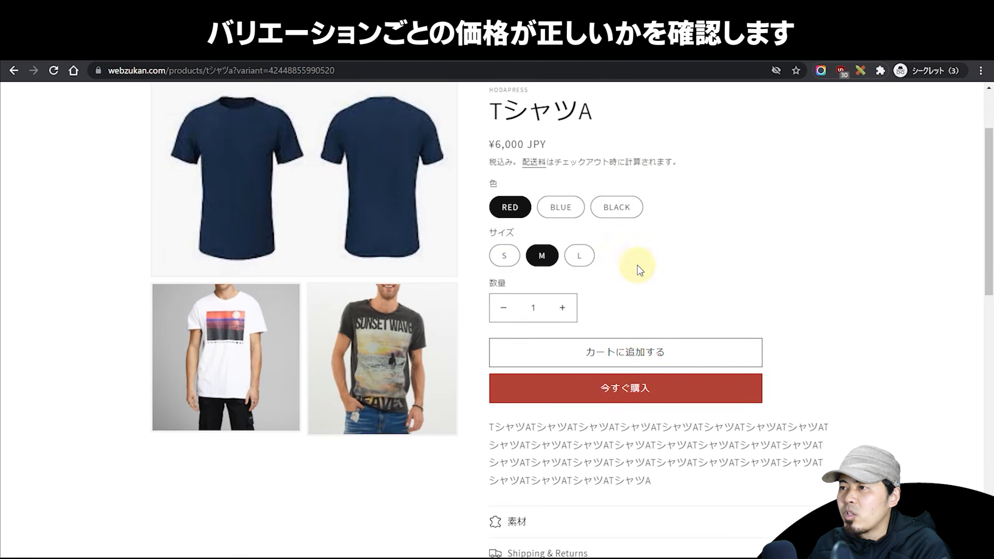
left_click(632, 352)
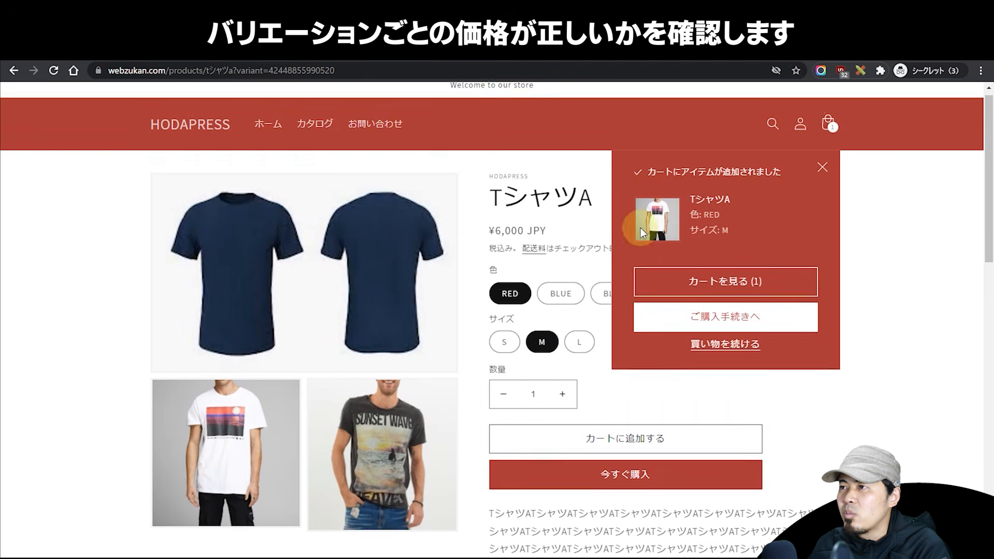
left_click(828, 176)
Step: Add two BLUE size M TシャツA shirts to the cart
left_click(560, 303)
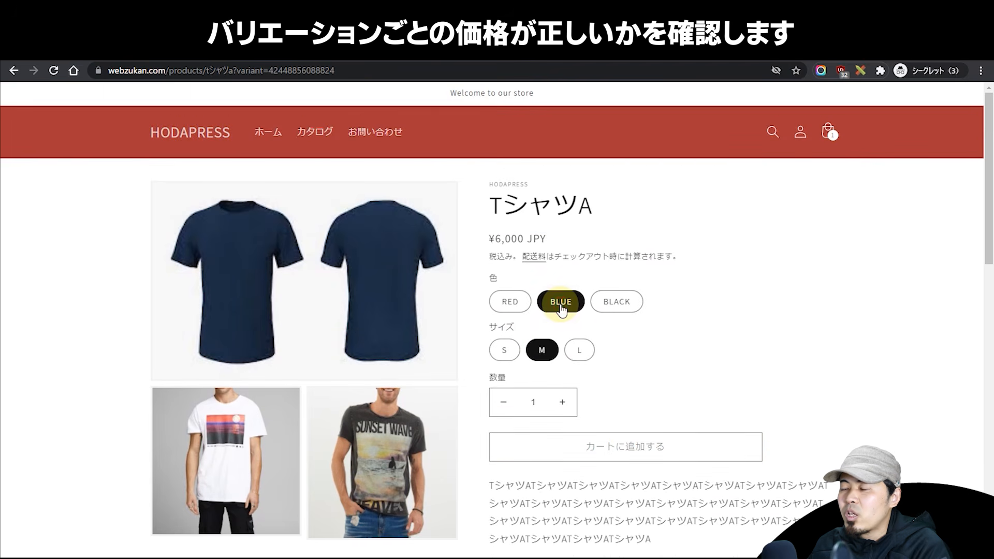
left_click(562, 403)
left_click(645, 442)
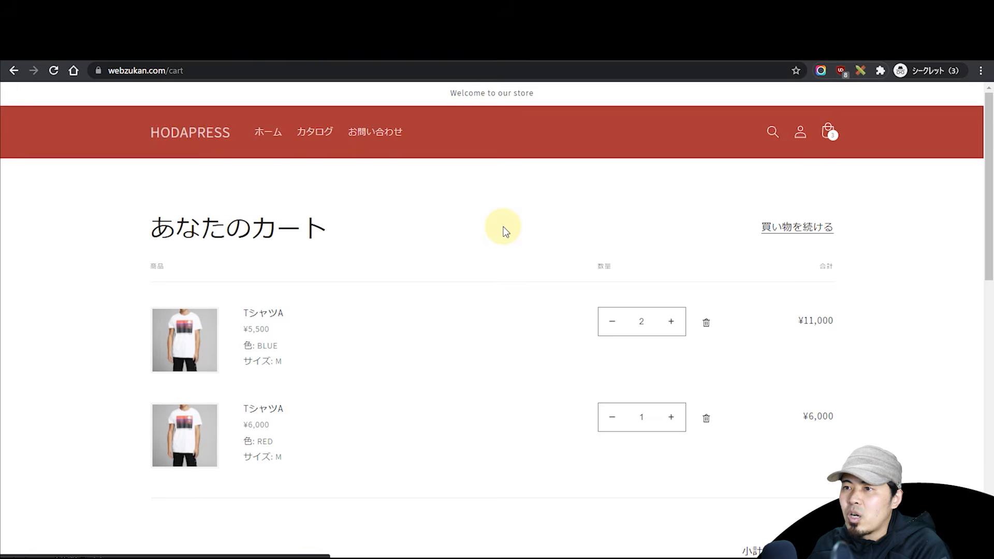
Step: Proceed from the cart to checkout and fill in the customer's e-mail address
scroll(502, 228, "down", 2)
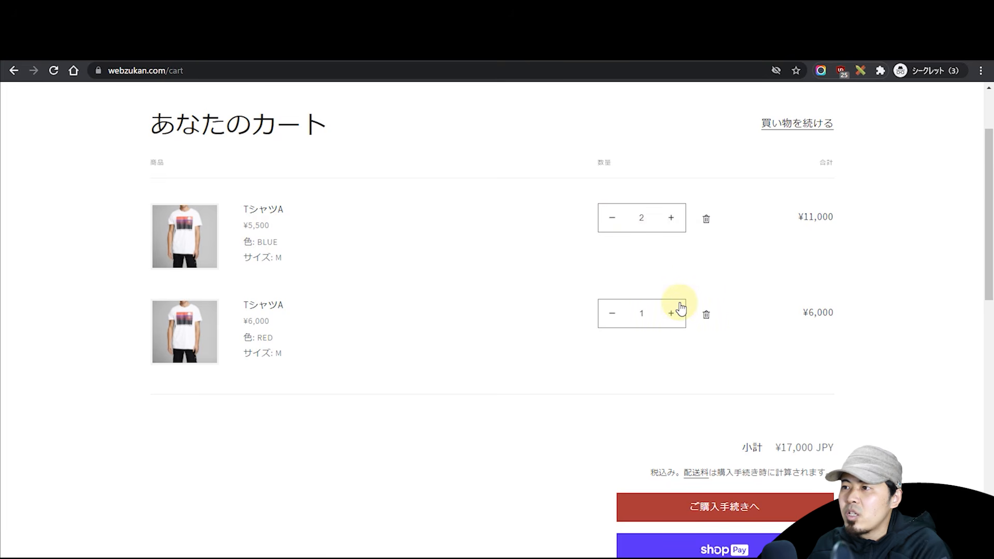
scroll(680, 308, "up", 2)
scroll(679, 426, "down", 2)
left_click(696, 509)
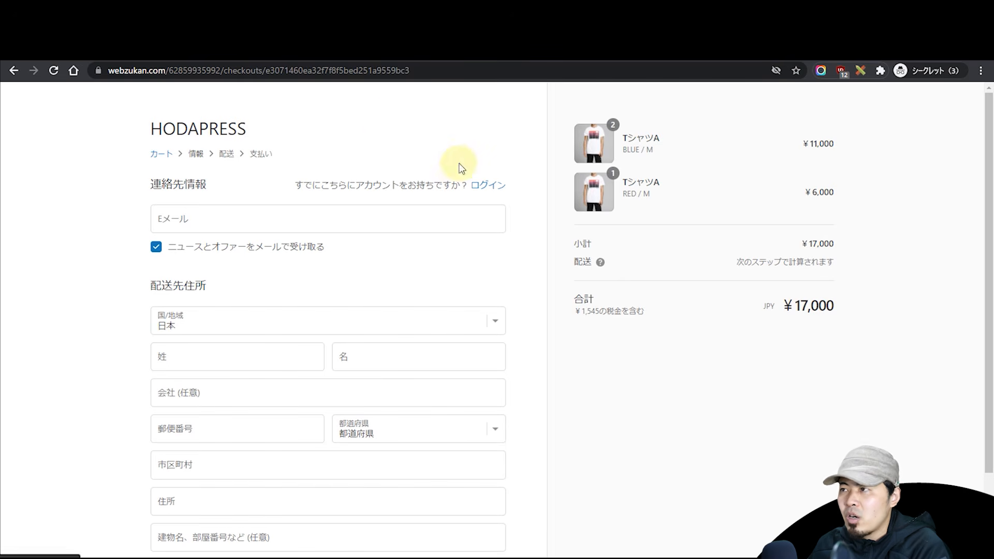
scroll(566, 240, "down", 2)
scroll(566, 242, "up", 2)
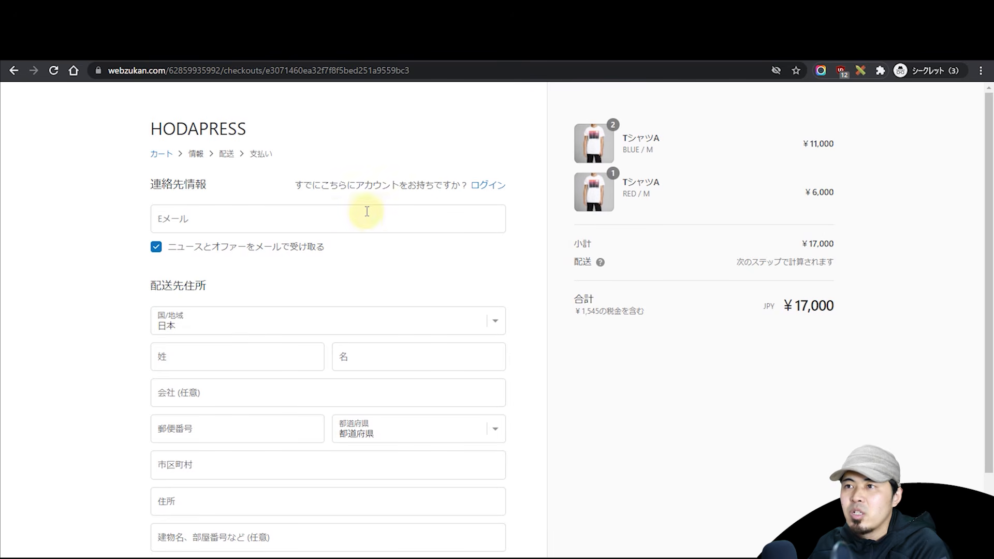
left_click(163, 221)
key("ctrl+v")
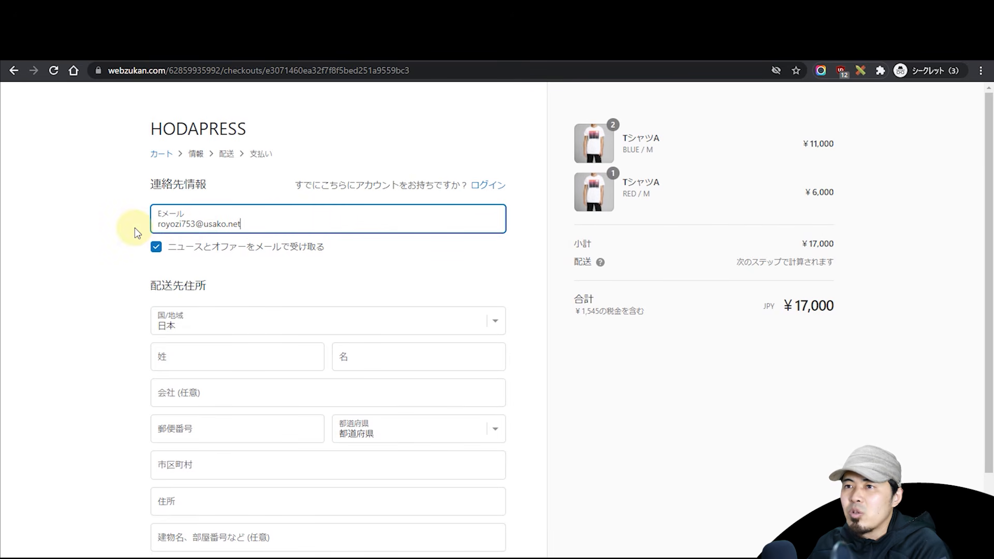
Step: Continue through shipping to payment and select 代金引換 (cash on delivery)
scroll(133, 228, "down", 2)
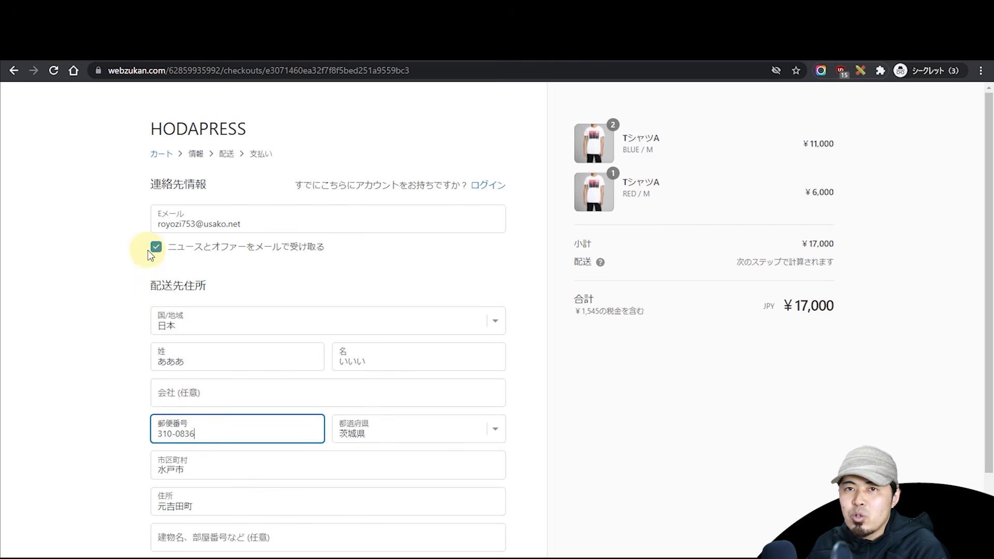
scroll(133, 197, "down", 2)
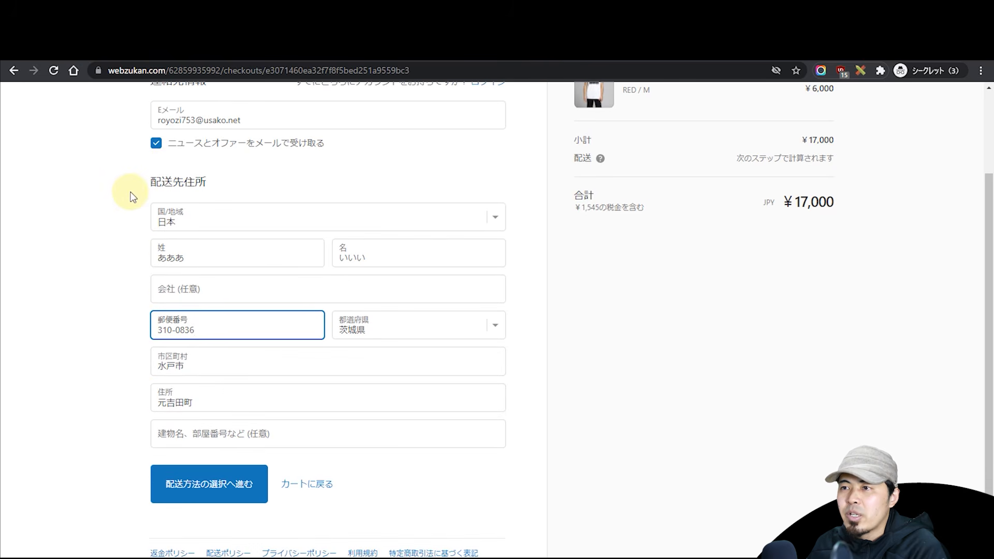
left_click(229, 486)
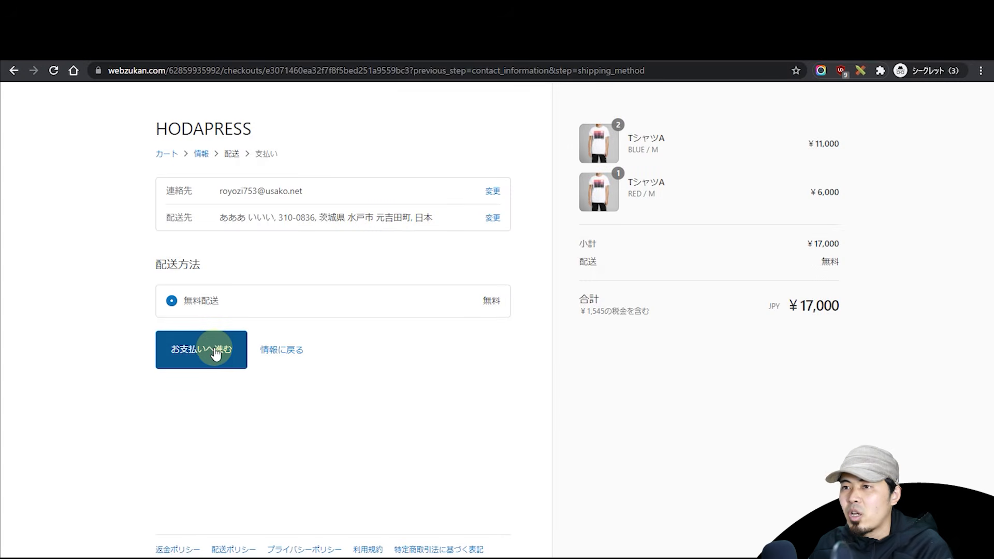
left_click(216, 352)
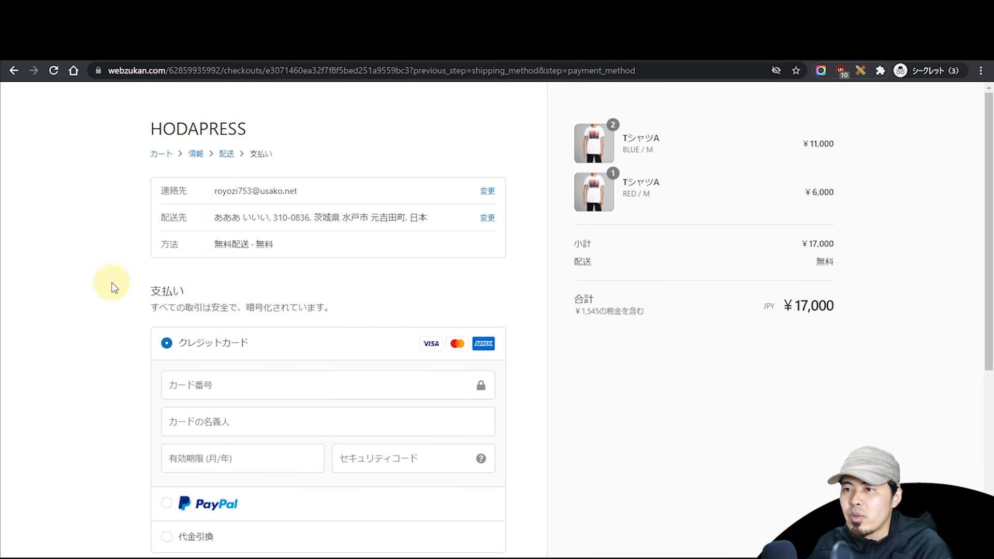
scroll(156, 482, "down", 4)
left_click(167, 331)
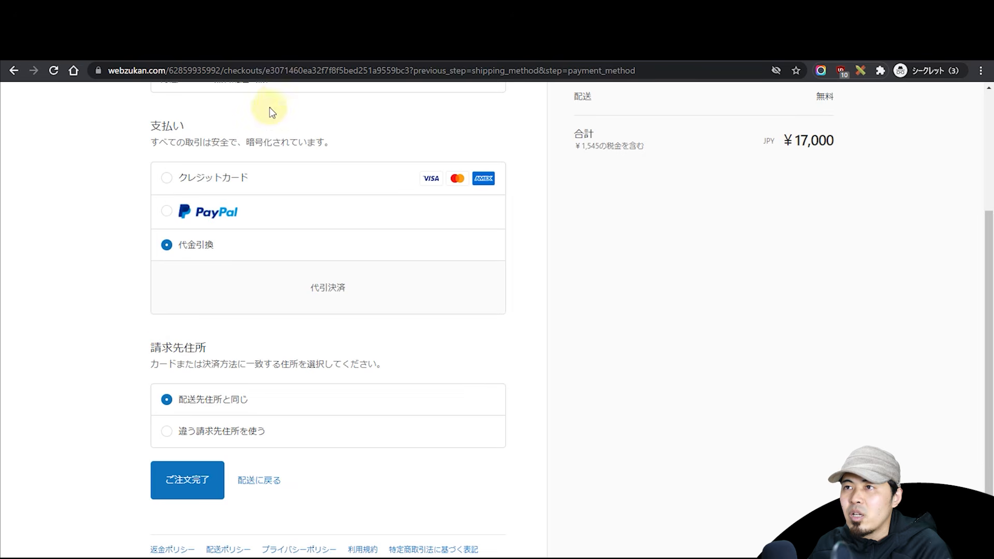
left_click_drag(305, 51, 595, 0)
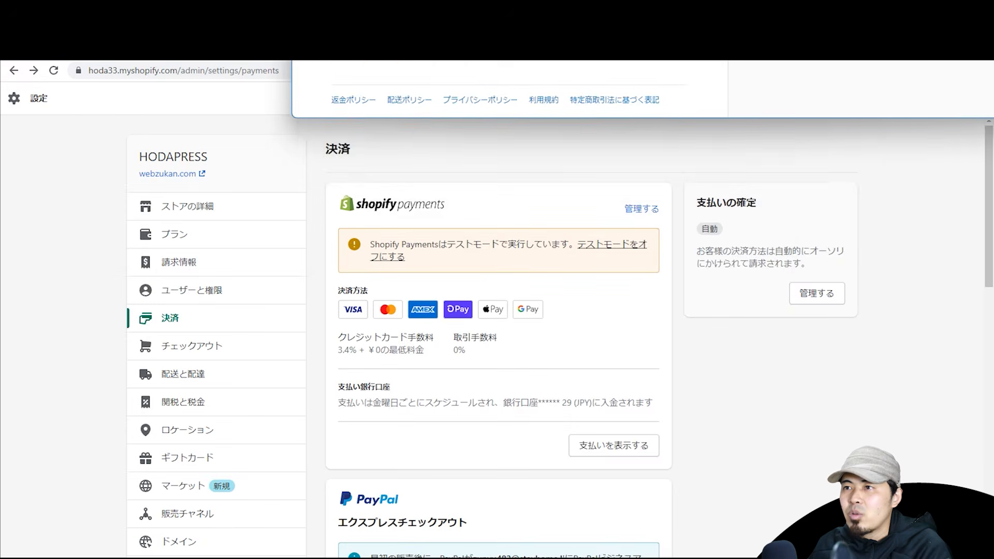
left_click(774, 399)
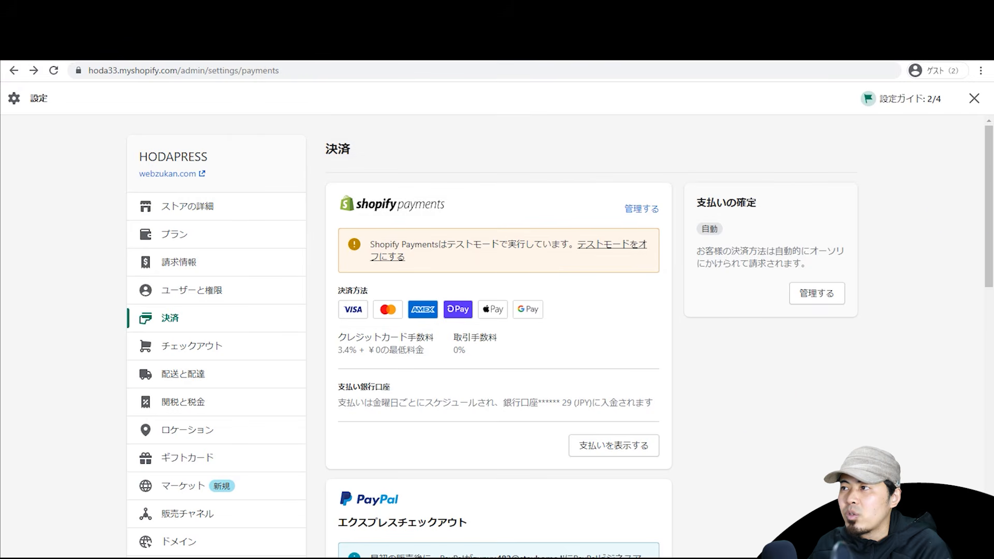
scroll(959, 403, "down", 10)
scroll(960, 414, "down", 3)
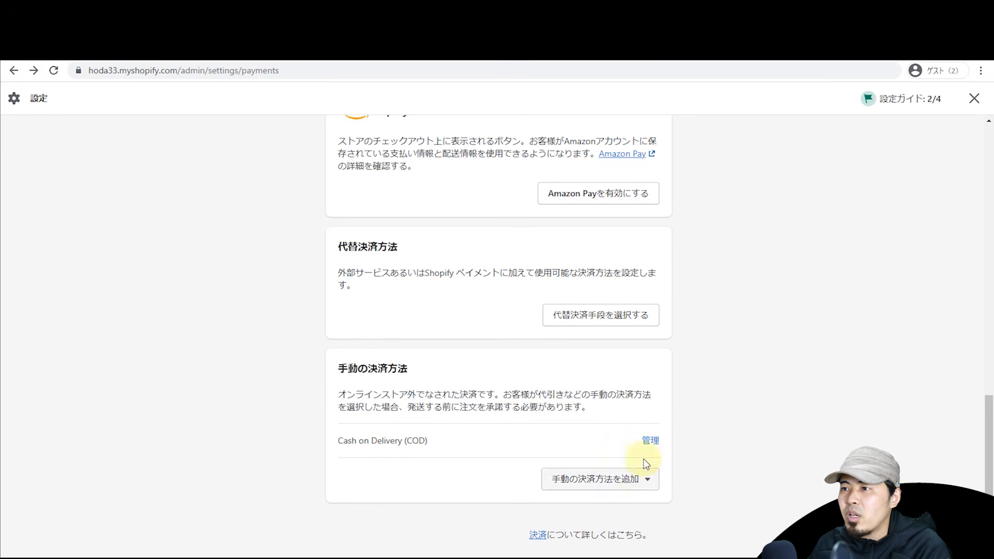
left_click(650, 440)
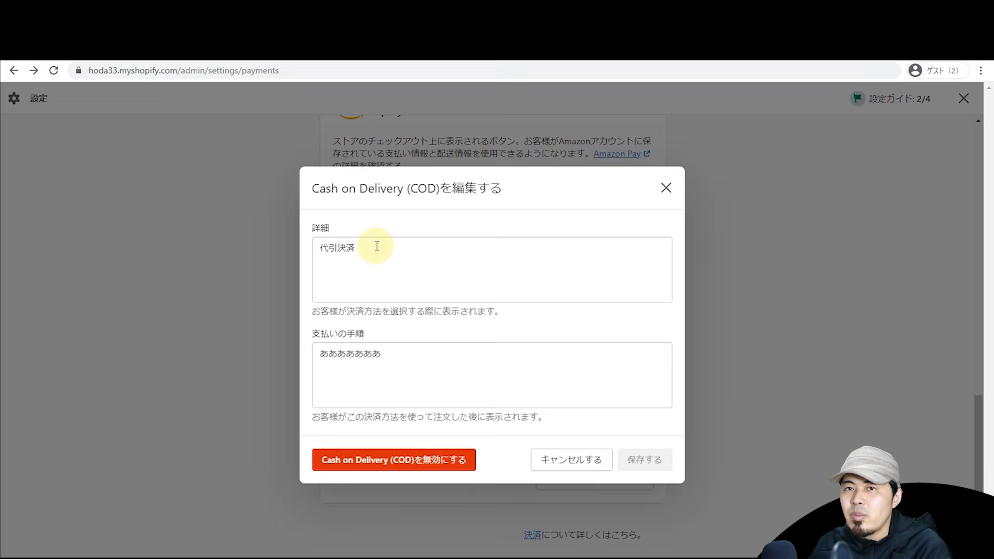
left_click(673, 192)
left_click_drag(491, 1, 445, 52)
scroll(444, 182, "up", 3)
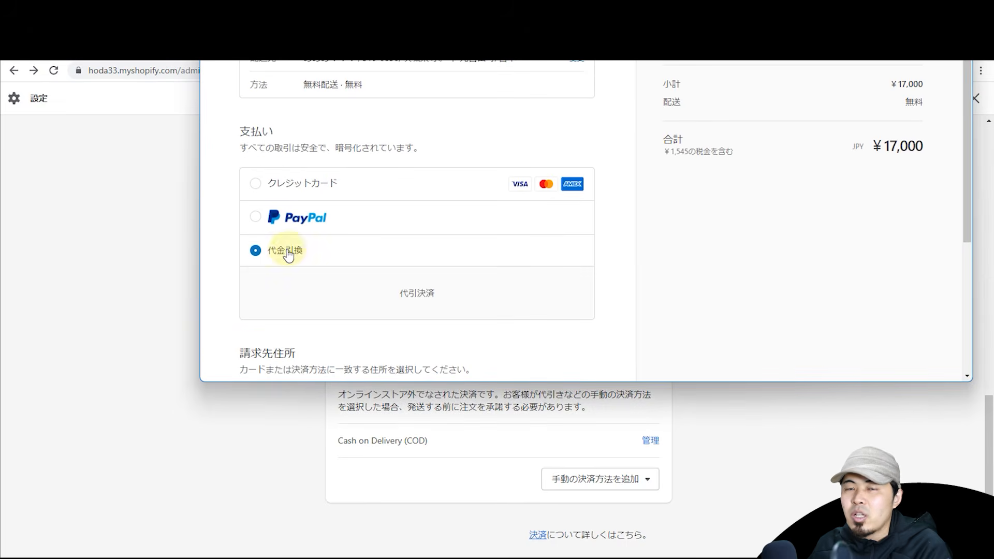
left_click(126, 294)
left_click(647, 441)
double_click(381, 257)
left_click(667, 186)
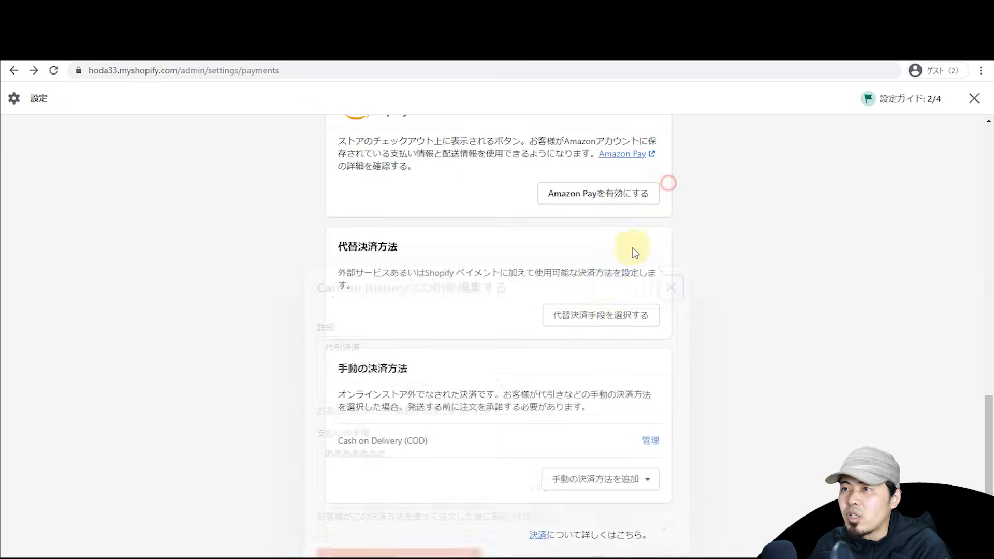
scroll(606, 291, "up", 10)
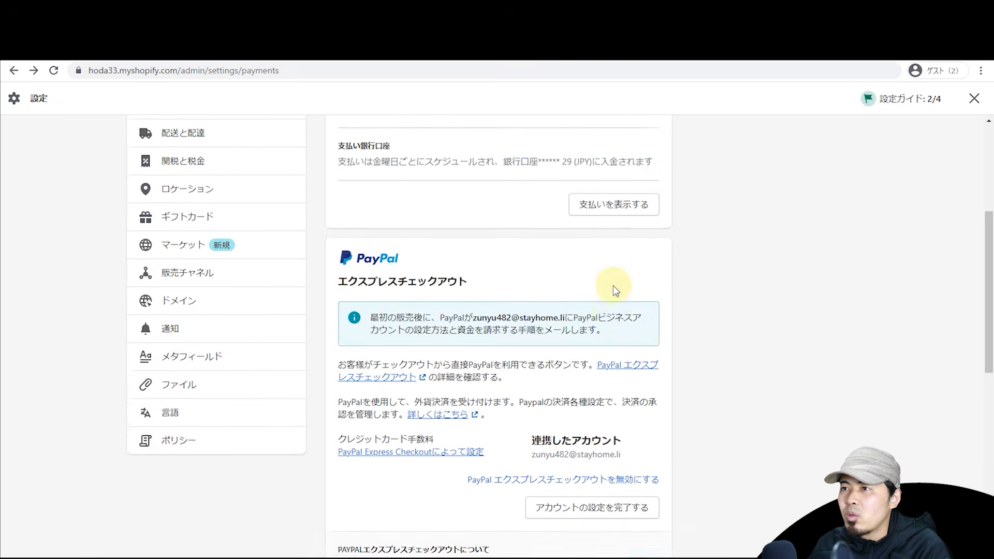
scroll(615, 288, "up", 5)
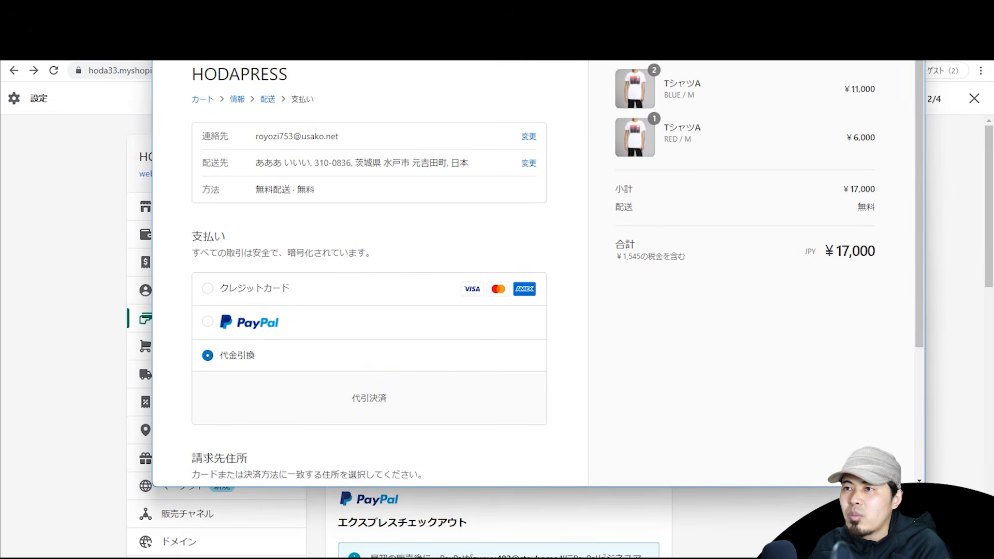
Step: Choose credit card payment and paste the Visa test card number into Card number
left_click(259, 285)
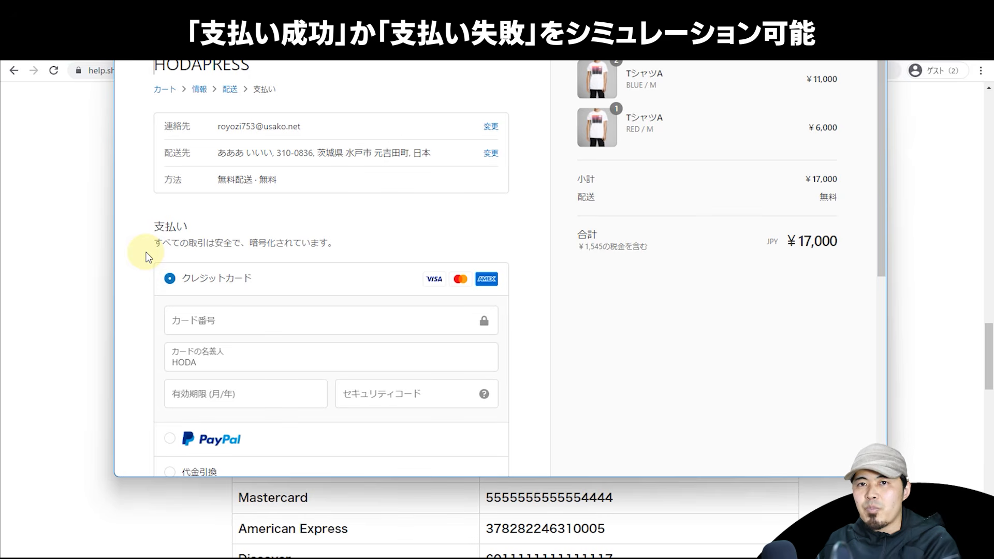
left_click(66, 216)
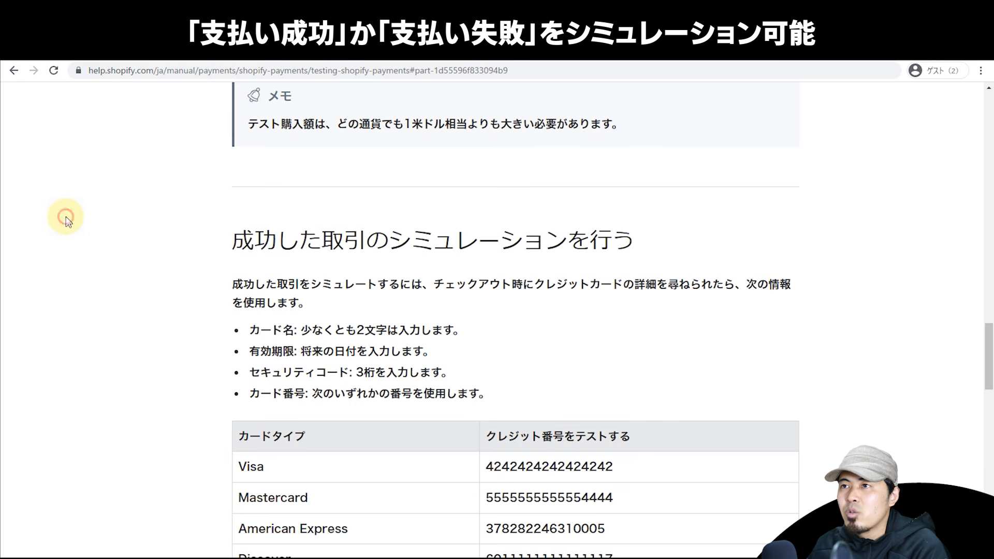
scroll(234, 215, "down", 3)
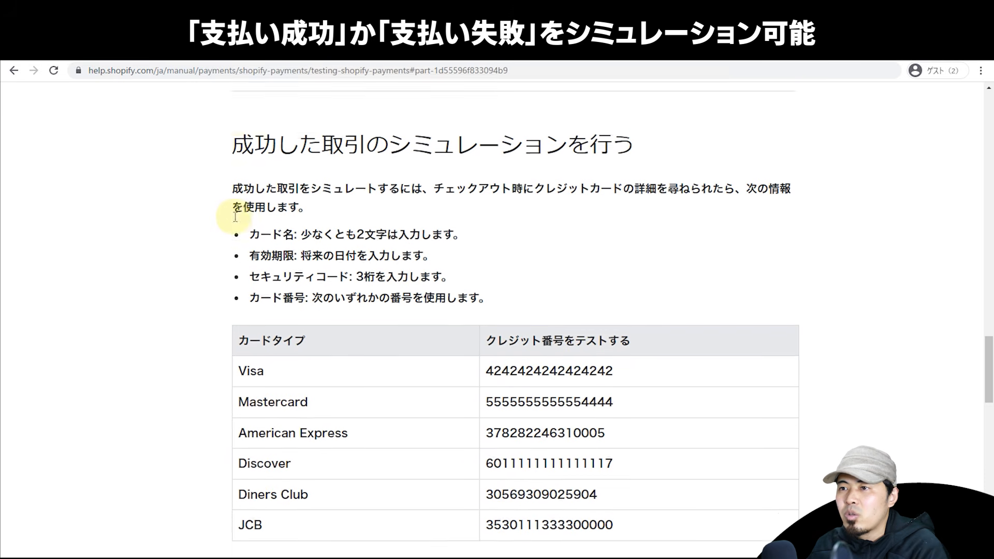
scroll(234, 217, "down", 3)
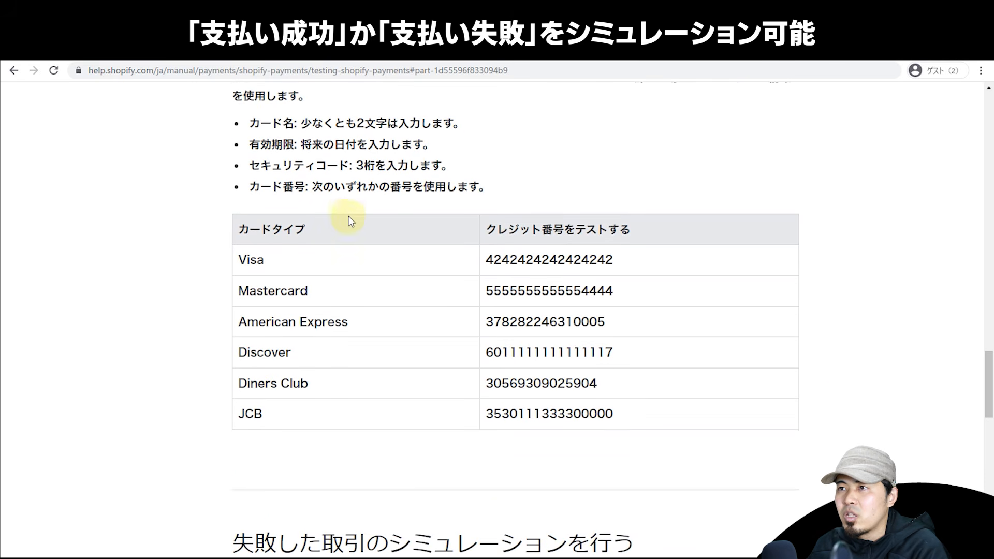
scroll(347, 212, "up", 3)
double_click(553, 364)
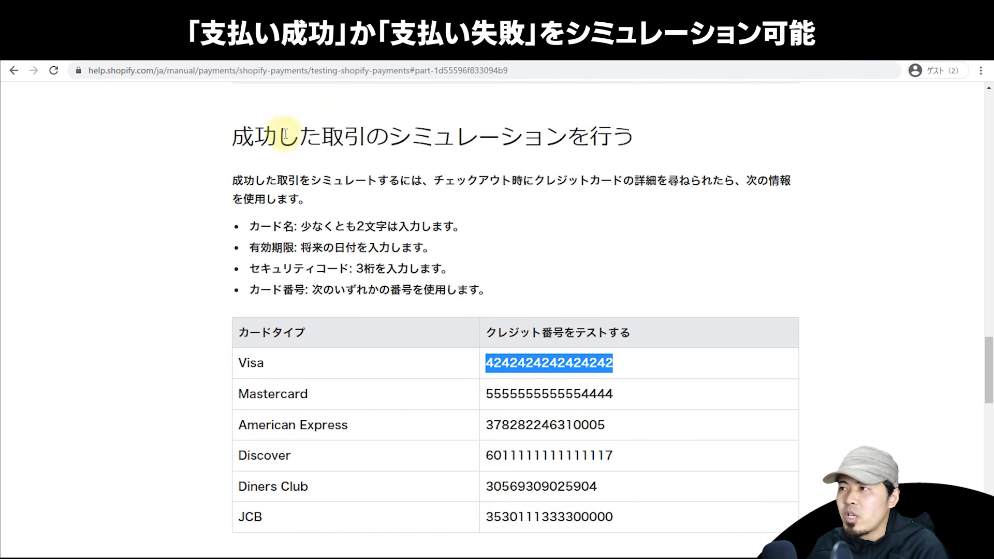
left_click_drag(987, 362, 983, 394)
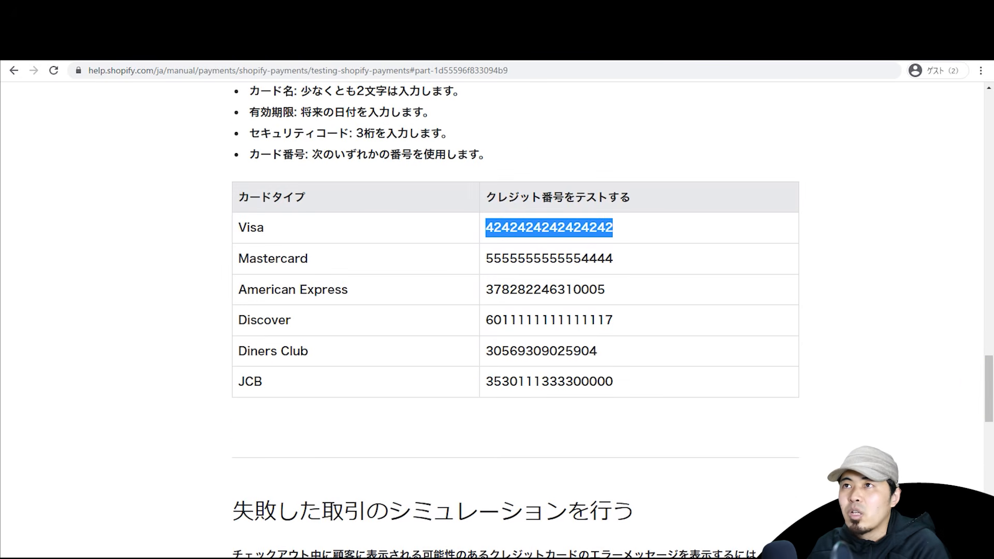
key("alt+Tab")
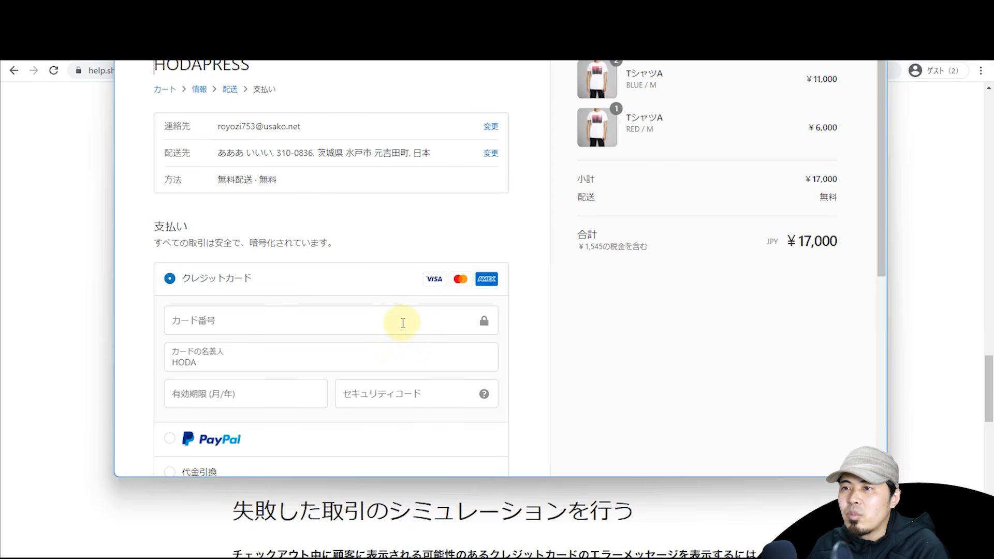
key("ctrl+v")
scroll(598, 337, "down", 2)
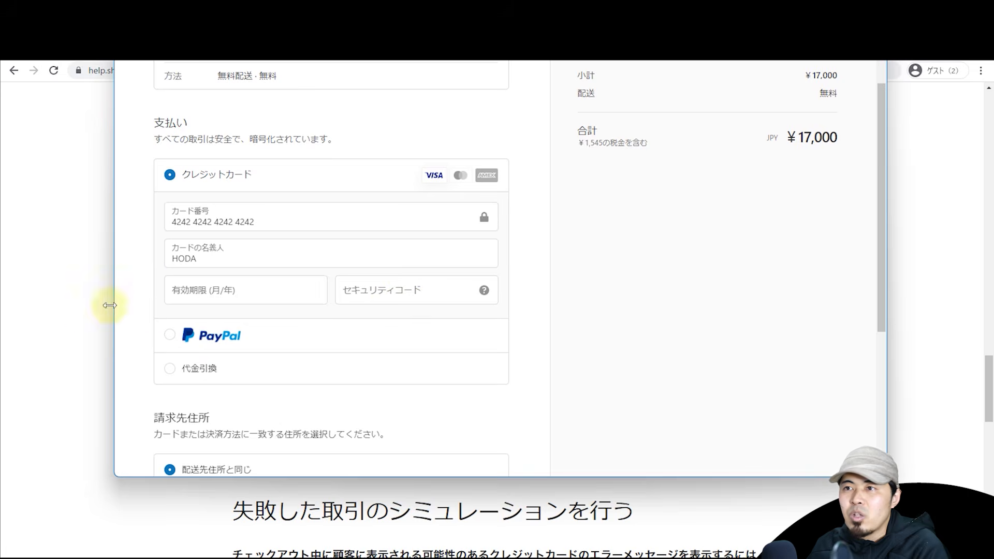
left_click(92, 309)
scroll(414, 288, "up", 4)
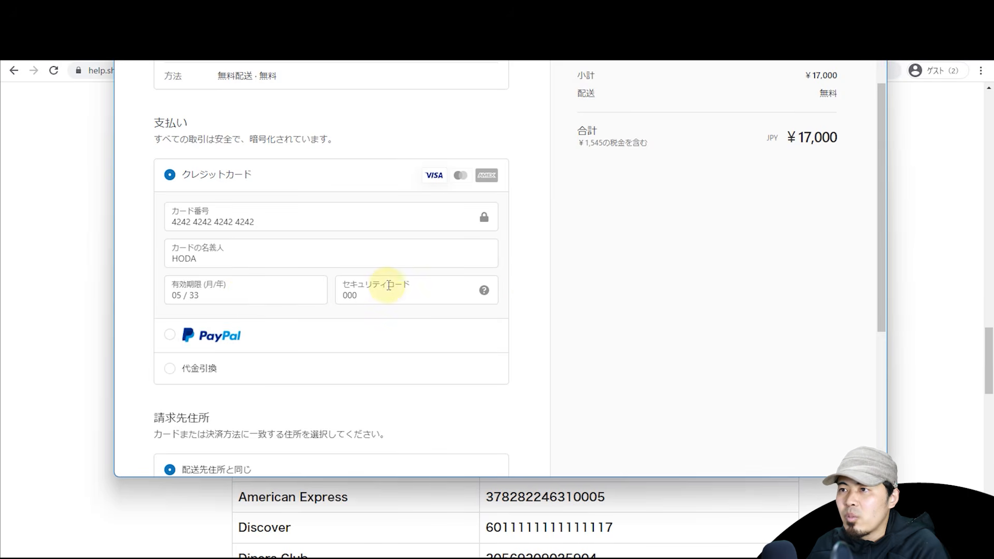
scroll(514, 252, "down", 4)
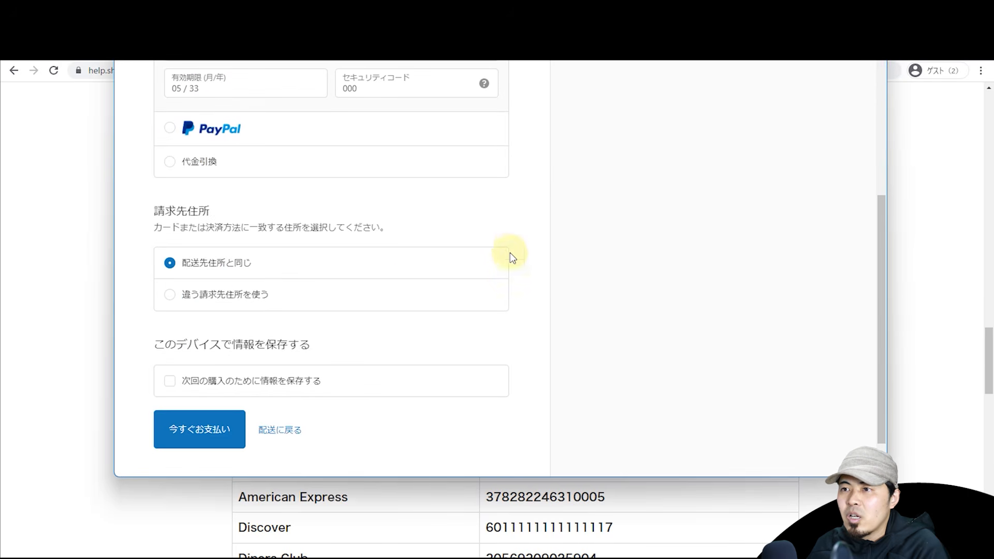
left_click(222, 421)
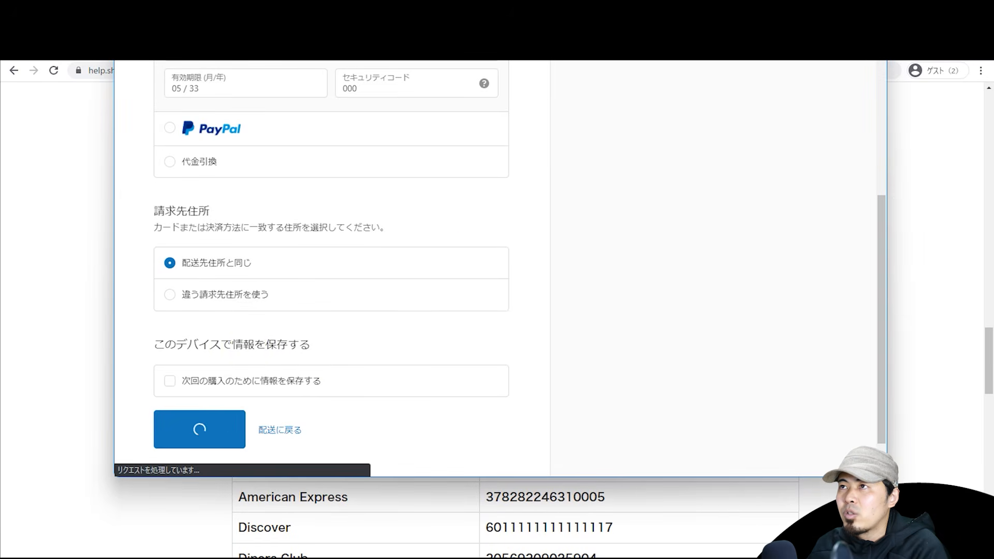
double_click(609, 163)
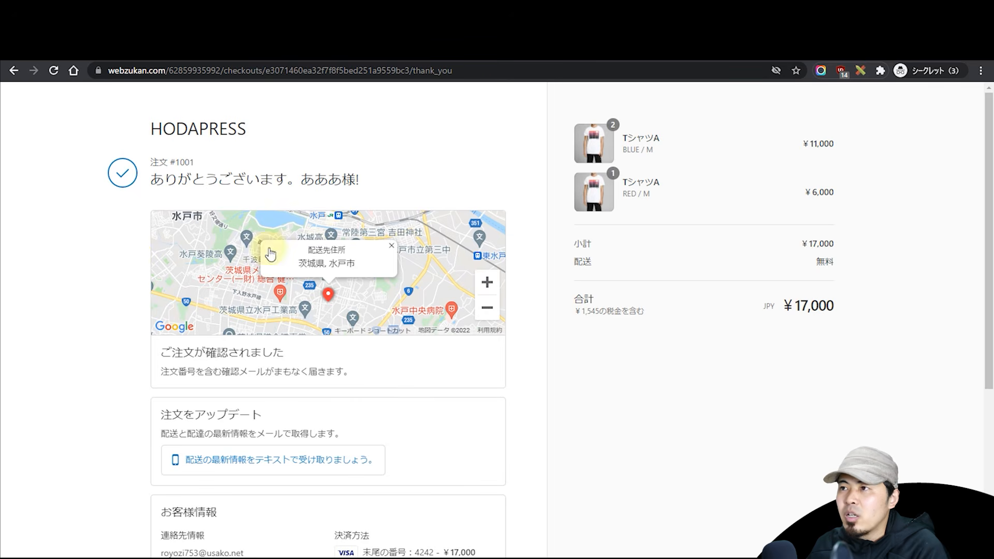
Step: Review the order #1001 thank-you page, then use 買い物を続ける to return to the HODAPRESS storefront
scroll(667, 288, "down", 5)
scroll(669, 301, "up", 5)
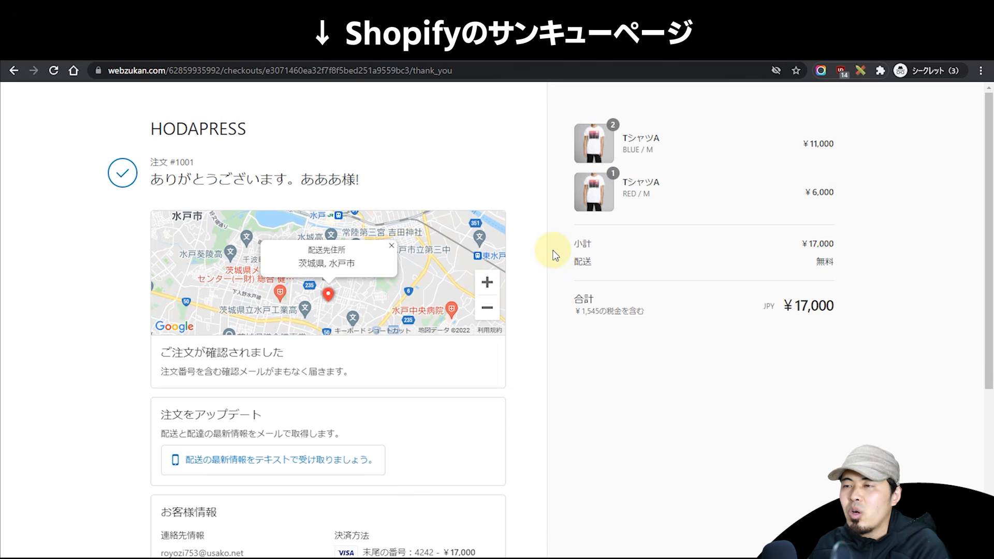
scroll(557, 260, "down", 2)
scroll(554, 253, "up", 2)
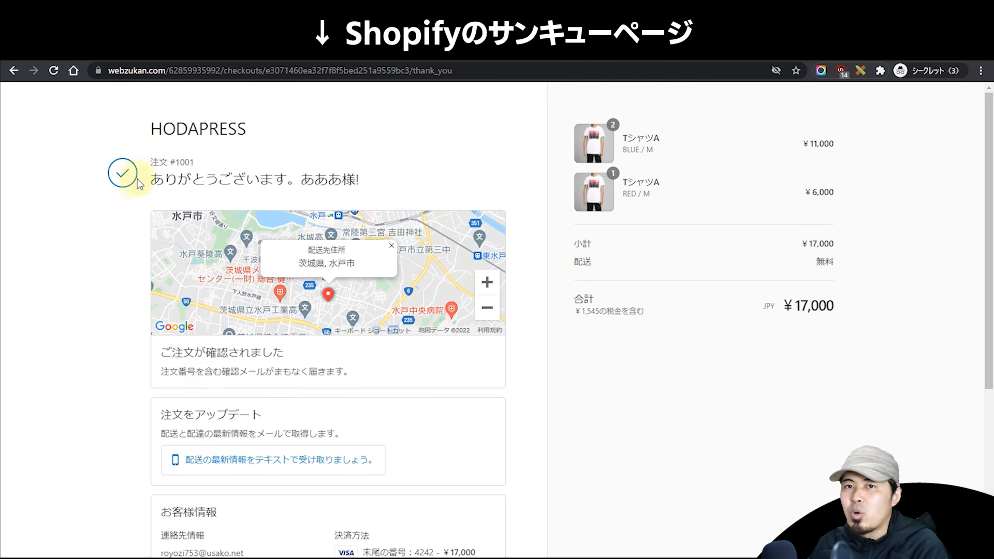
scroll(152, 241, "down", 5)
left_click(196, 479)
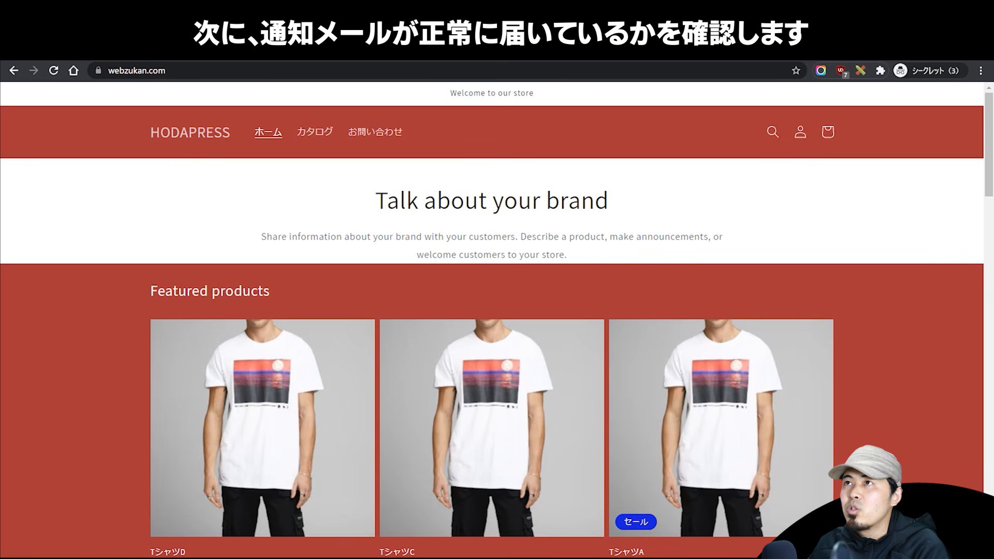
Step: Open and read the ご注文内容の確認 #1001 customer confirmation e-mail
left_click_drag(572, 57, 588, 4)
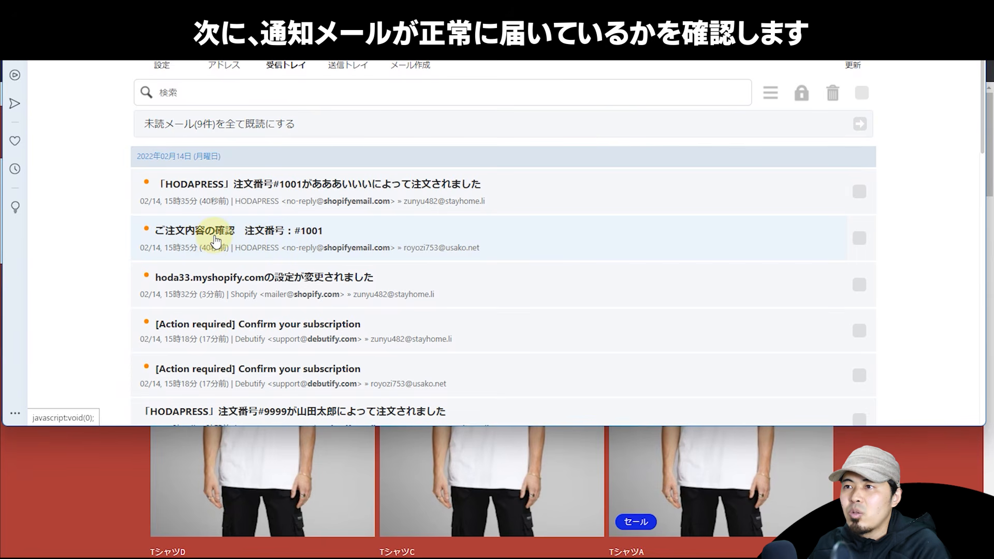
left_click(261, 232)
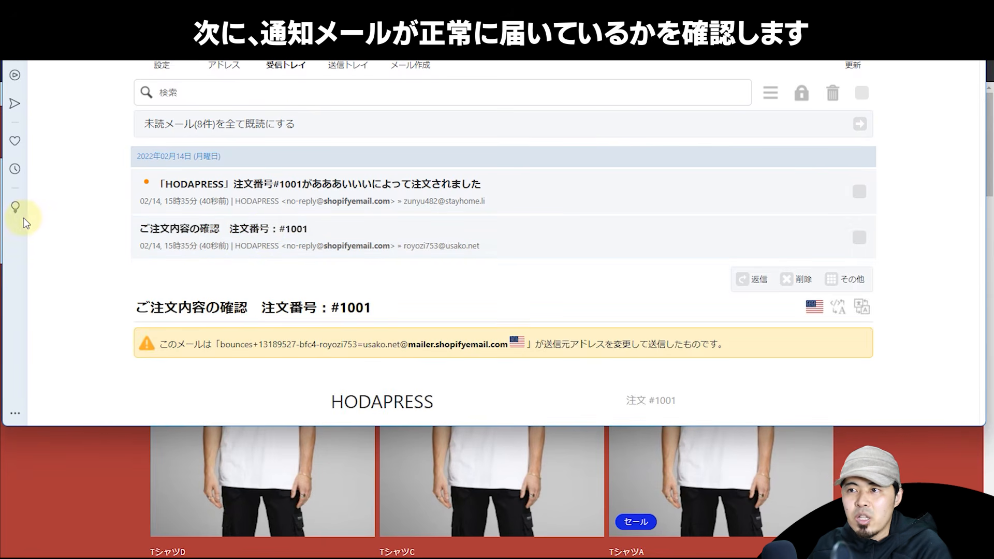
scroll(31, 207, "down", 5)
scroll(181, 216, "down", 5)
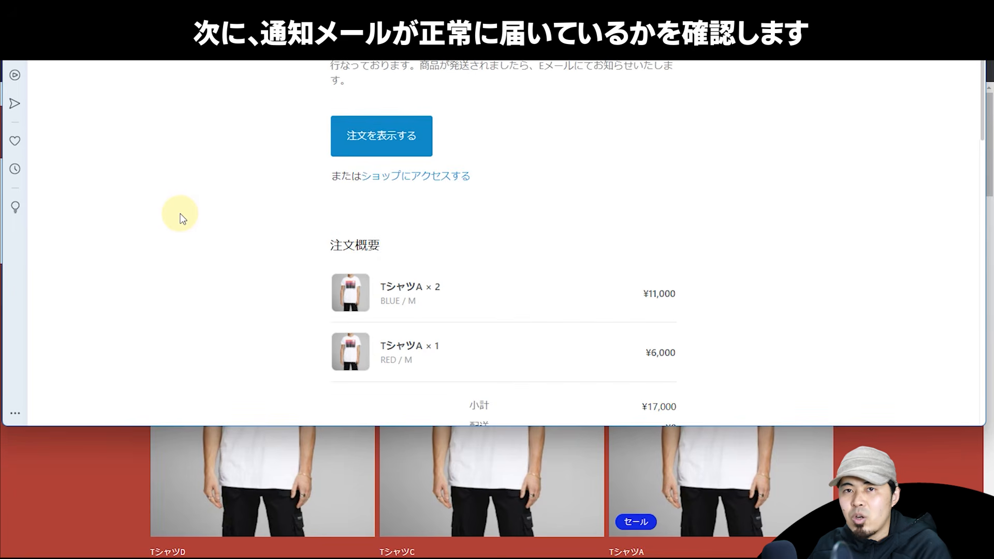
scroll(181, 217, "down", 6)
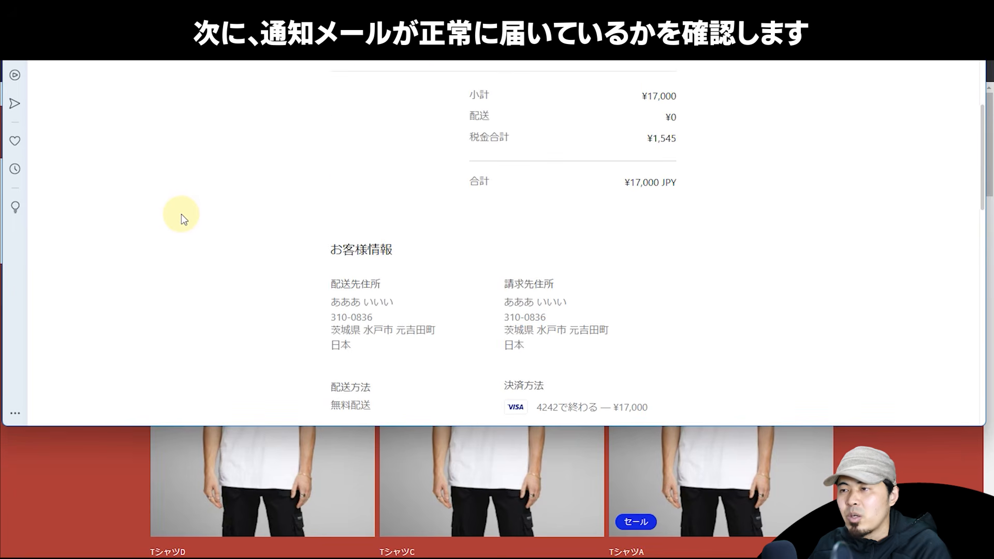
scroll(184, 215, "down", 2)
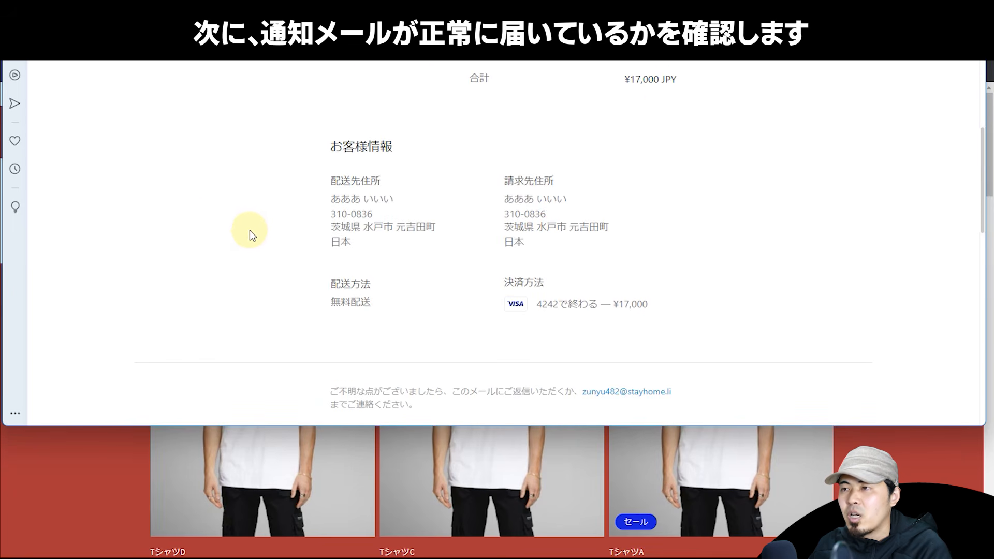
scroll(248, 241, "up", 20)
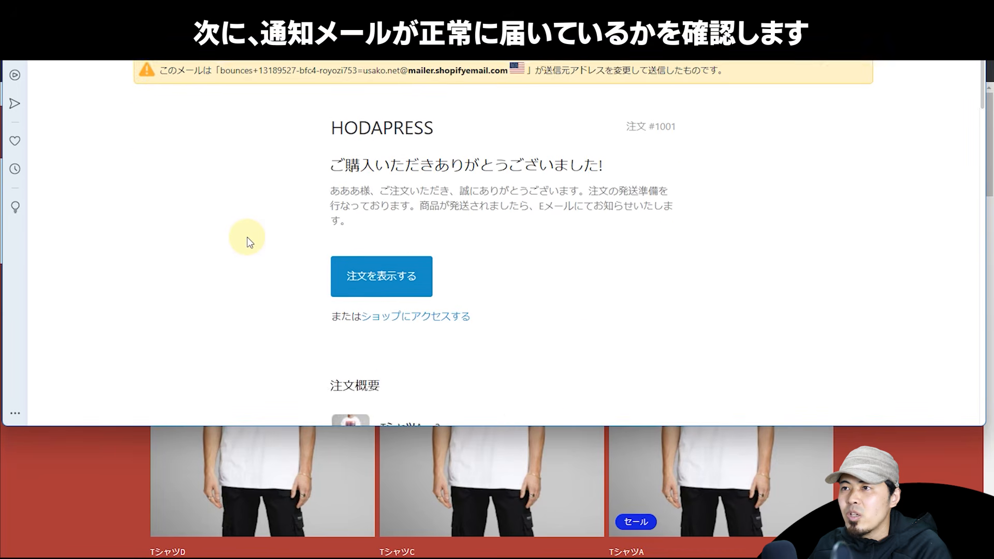
scroll(247, 237, "up", 3)
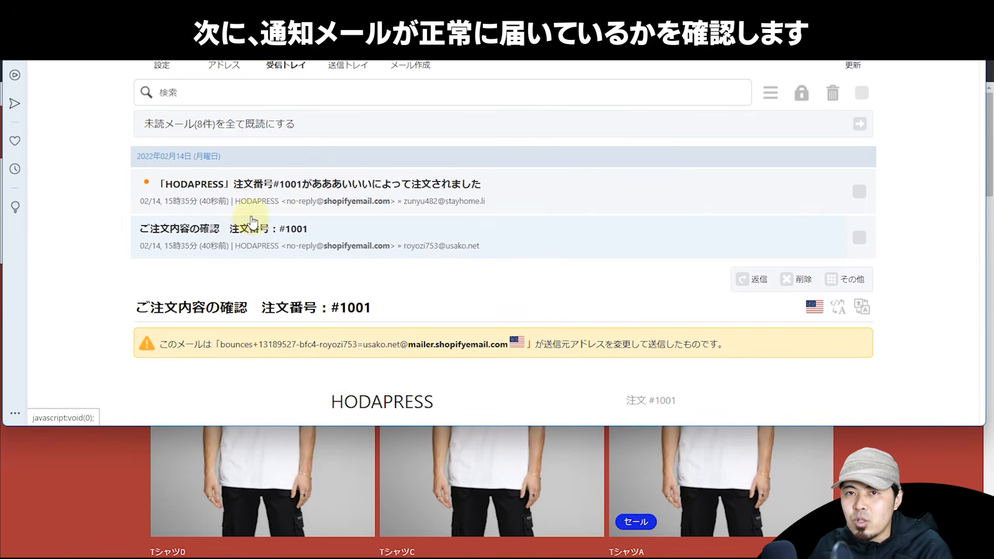
Step: Open the HODAPRESS 注文番号#1001 store notification e-mail and look through it
left_click(260, 201)
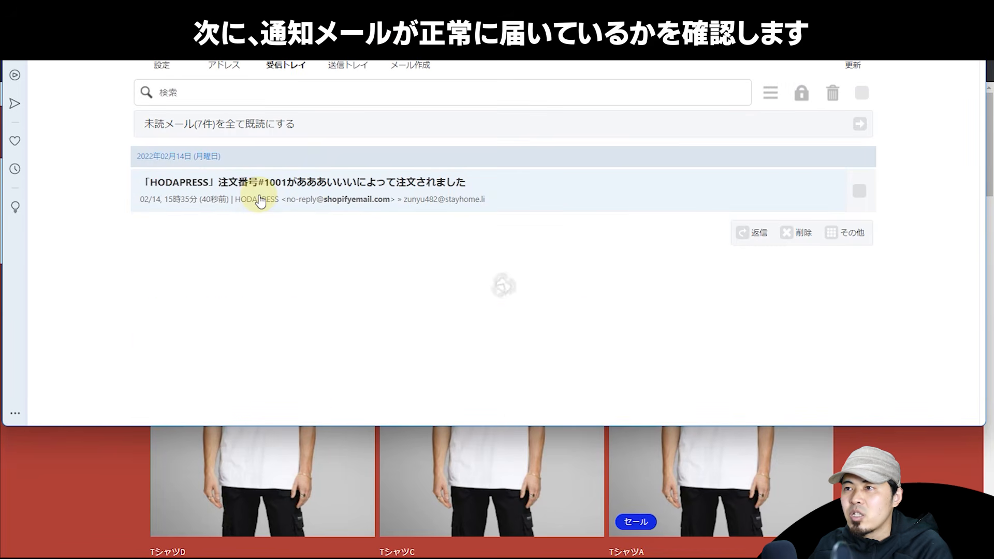
scroll(260, 251, "down", 8)
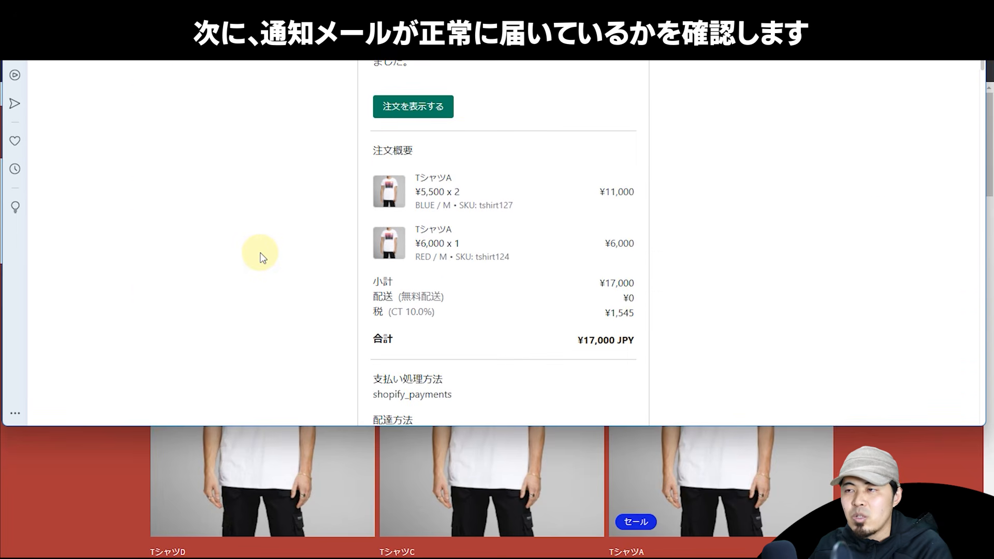
scroll(263, 257, "down", 5)
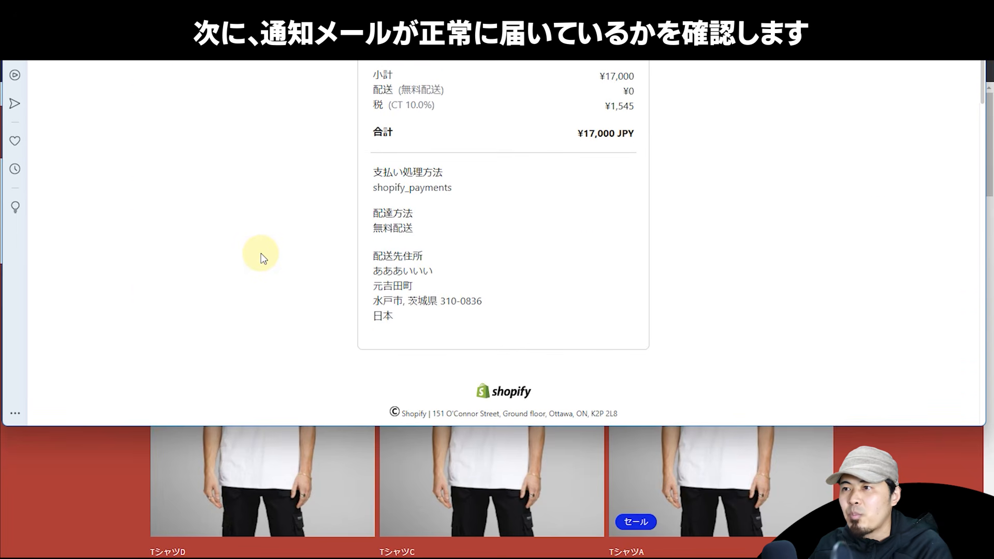
scroll(263, 257, "up", 14)
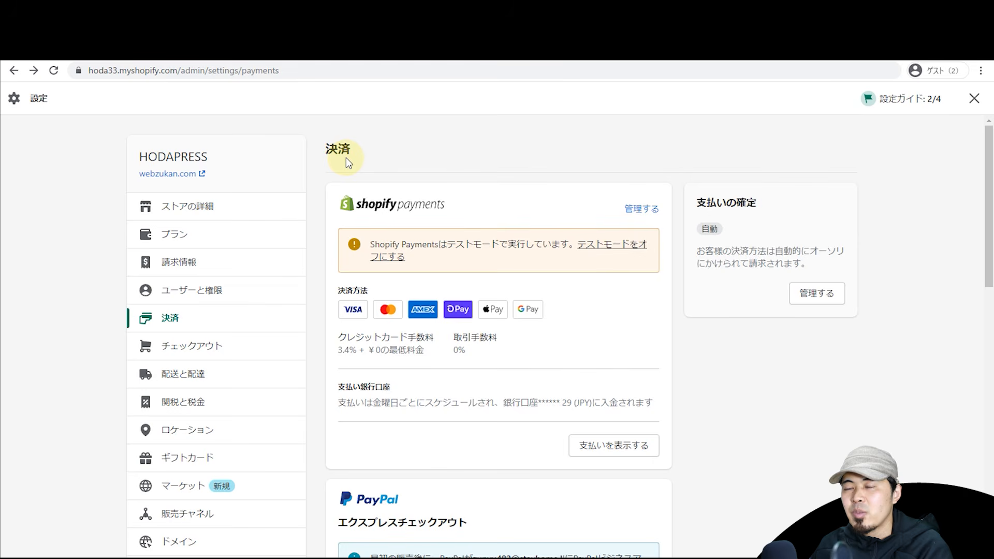
left_click(316, 56)
scroll(603, 192, "down", 10)
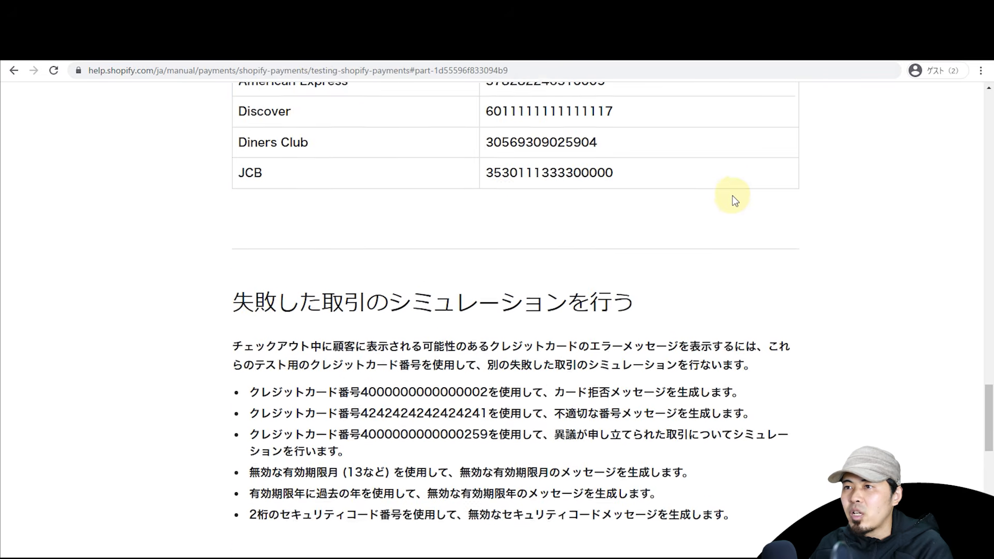
triple_click(409, 187)
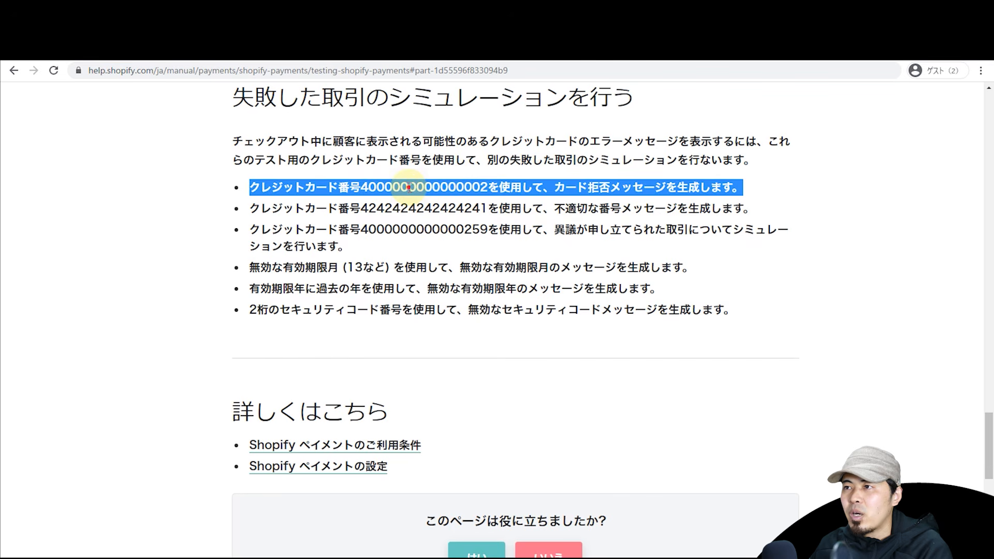
double_click(409, 187)
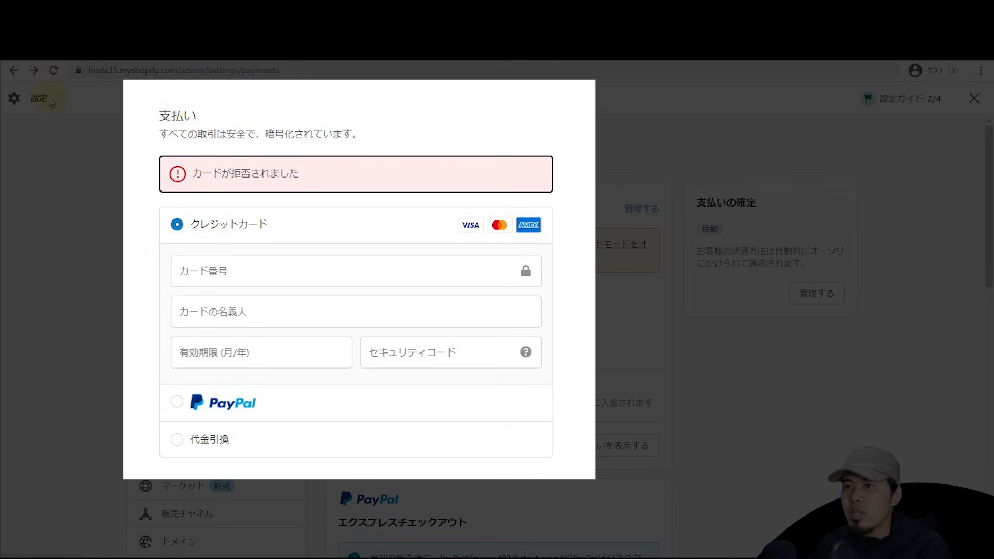
left_click(974, 98)
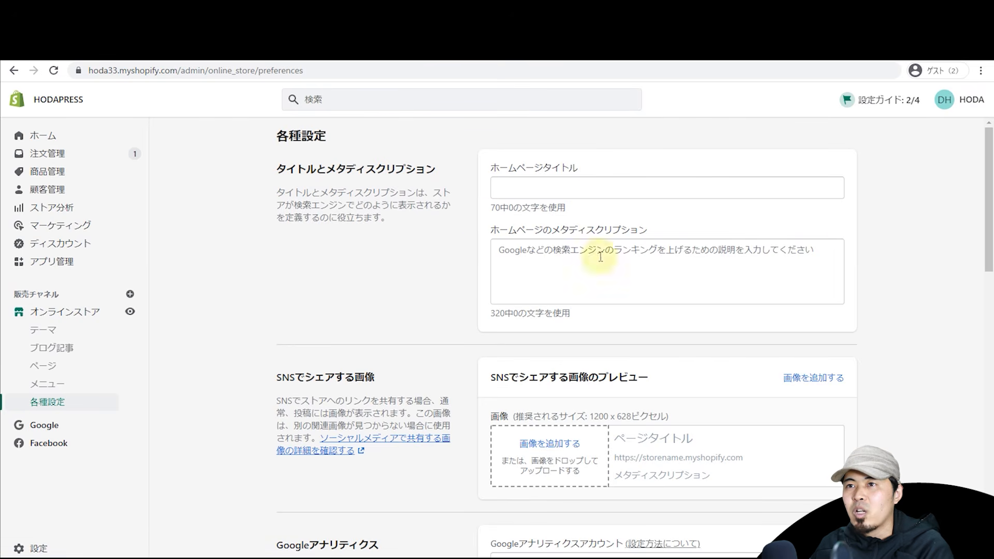
Step: Open order #1001 from the orders list and scroll down to its タイムライン section
left_click(49, 153)
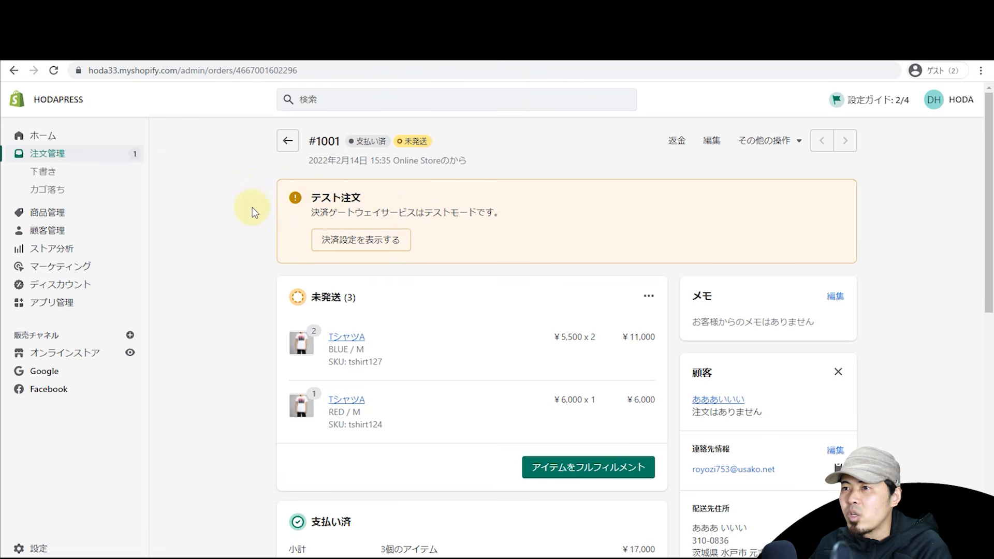
scroll(252, 207, "down", 2)
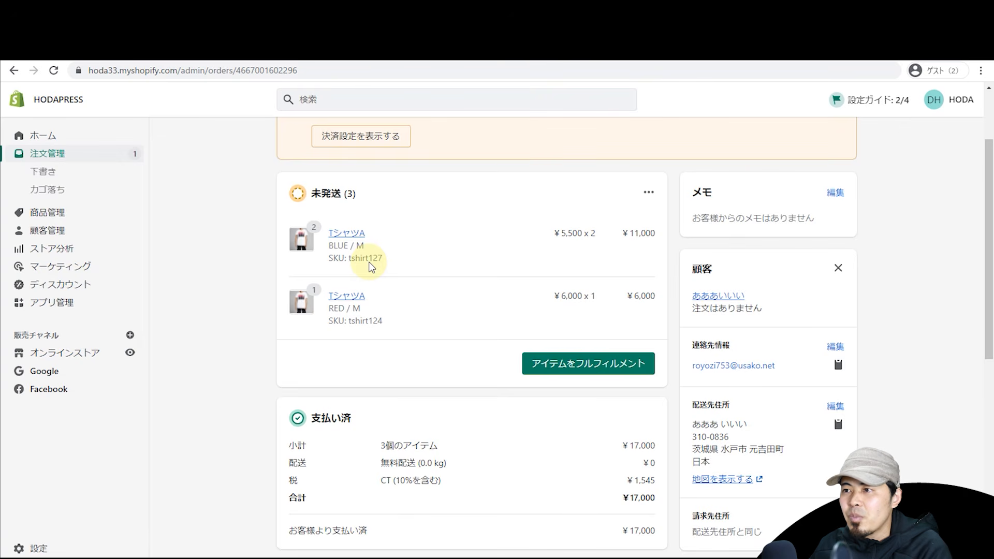
scroll(371, 267, "down", 2)
scroll(371, 274, "down", 6)
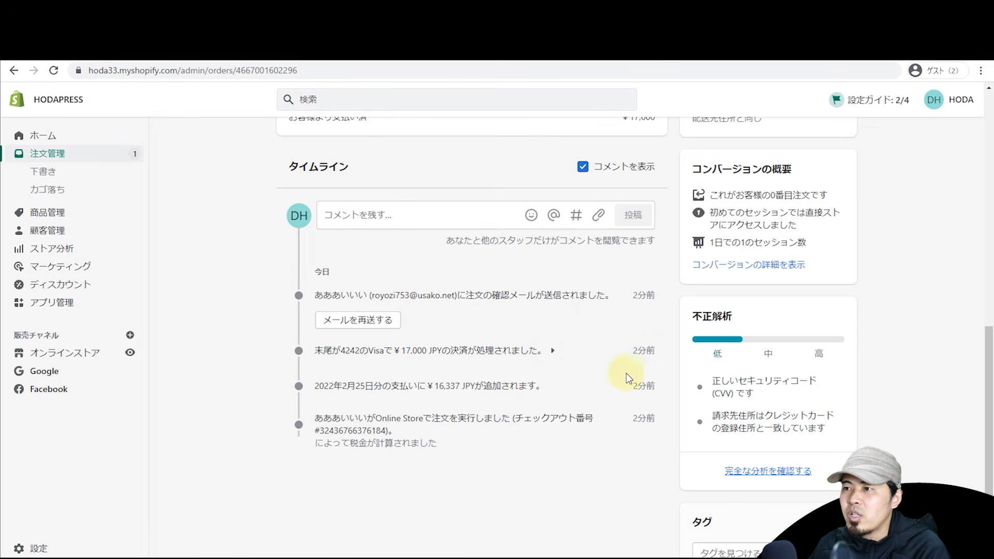
Step: Post a test comment, then the staff note 商品梱包済み, to the order timeline
left_click(392, 216)
type("あｓｄふぁｓｄふぁｓｄｆ")
left_click(625, 217)
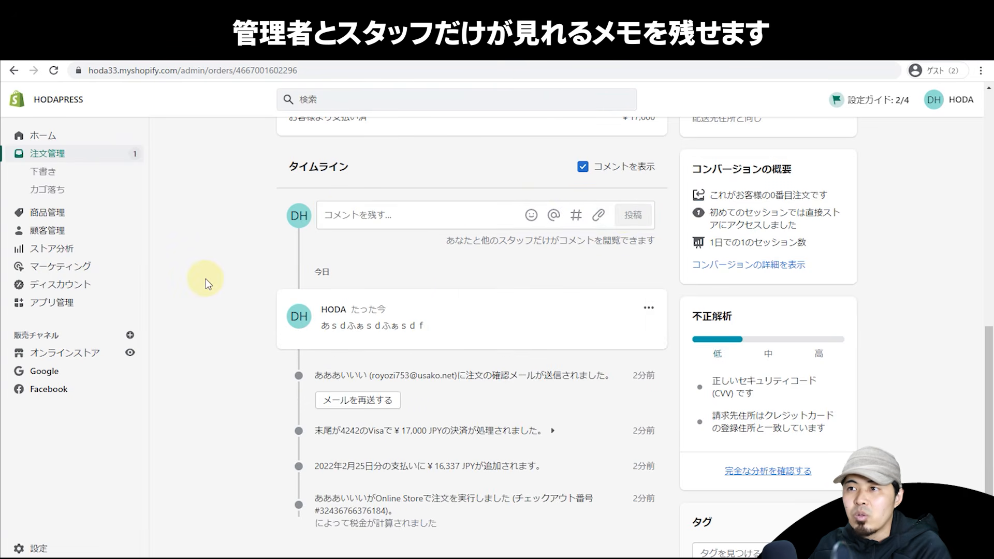
left_click(421, 220)
type("商品梱包済み")
left_click(632, 214)
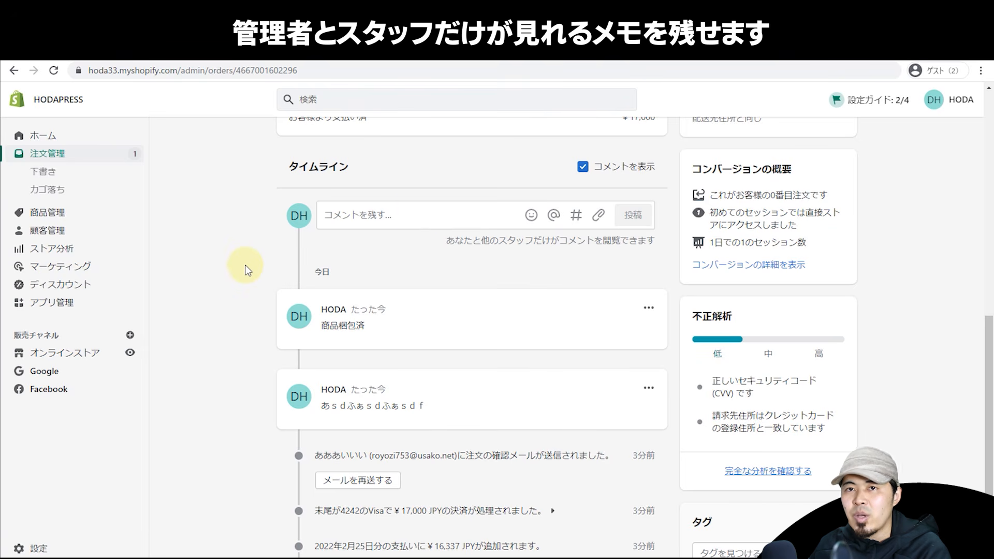
Step: Add the tag VIP to order #1001
scroll(246, 266, "down", 2)
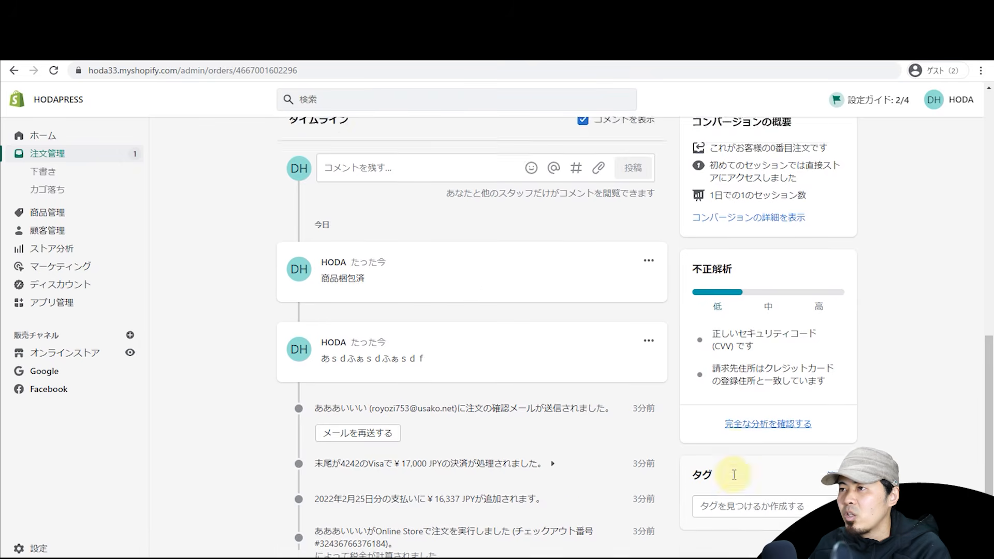
scroll(657, 292, "up", 10)
scroll(654, 295, "down", 10)
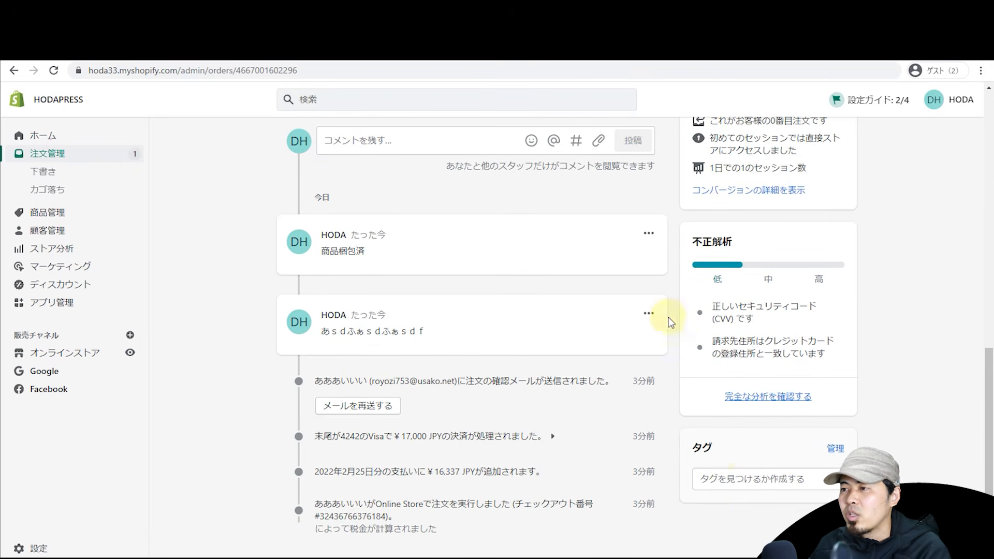
left_click(730, 481)
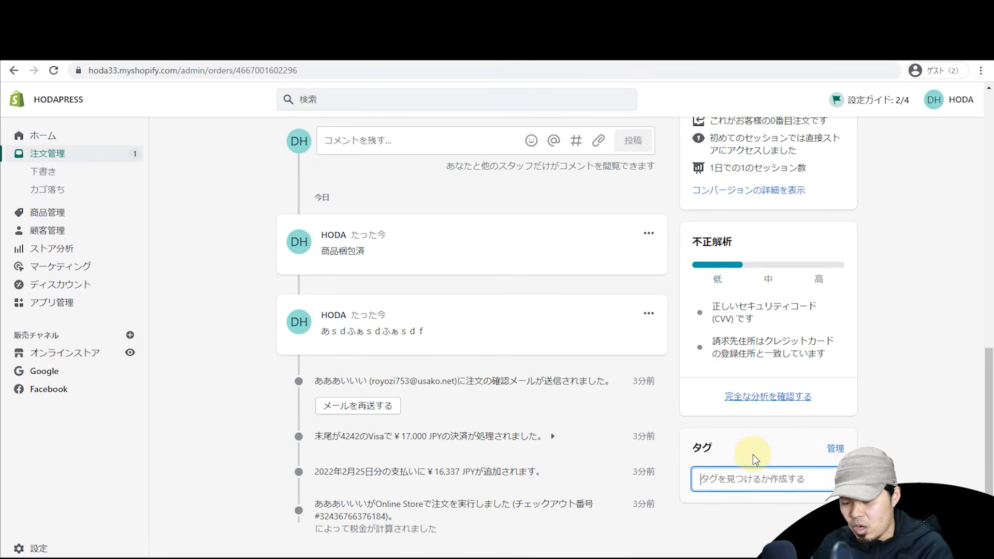
type("VIP")
key("Return")
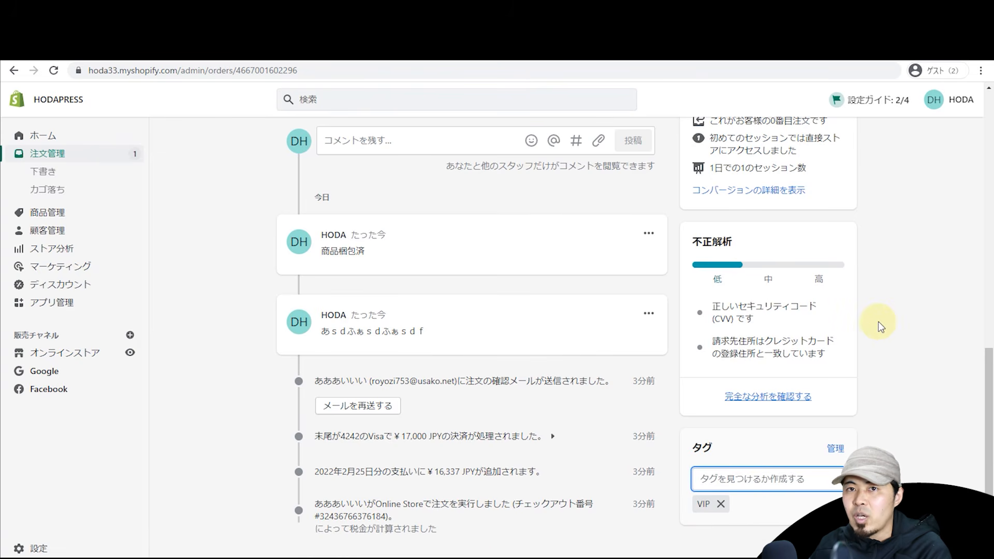
scroll(880, 326, "up", 8)
scroll(931, 356, "up", 4)
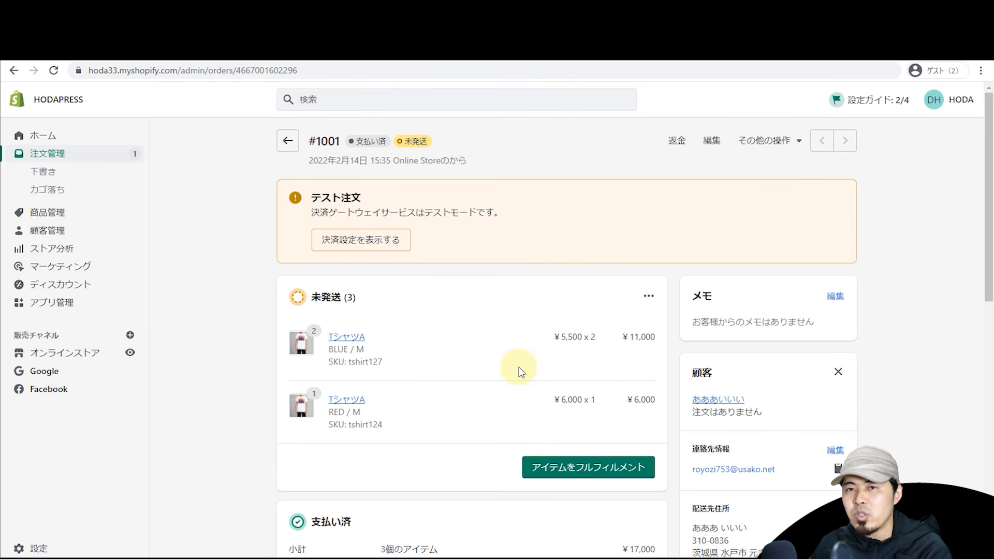
Step: Start fulfilment and set shipping quantities to 2 BLUE/M and 1 RED/M
scroll(519, 370, "down", 2)
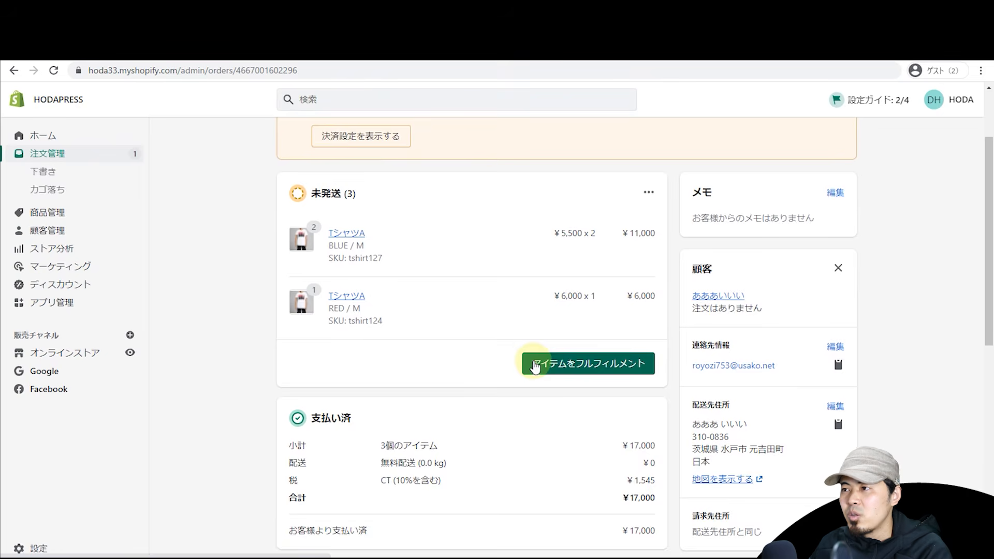
scroll(536, 367, "up", 2)
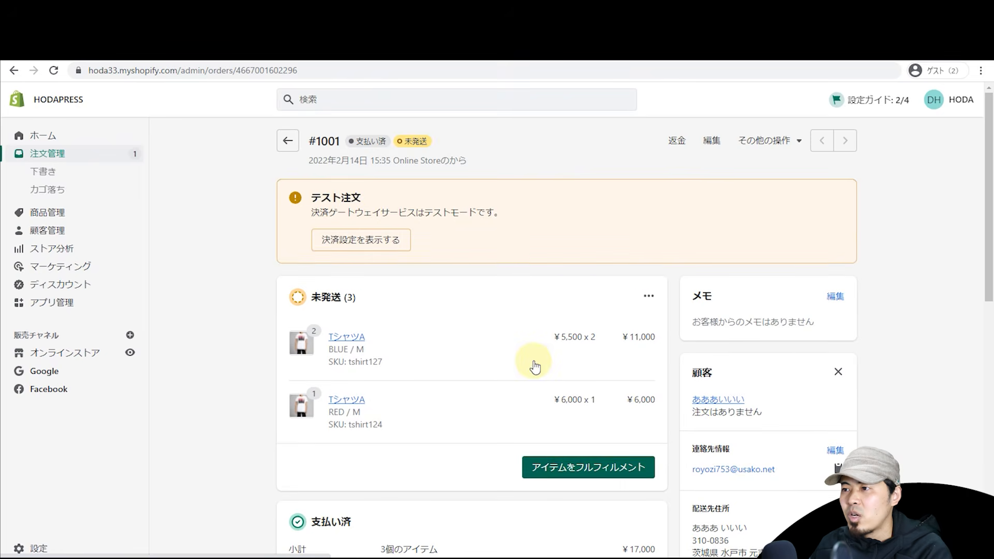
left_click(575, 464)
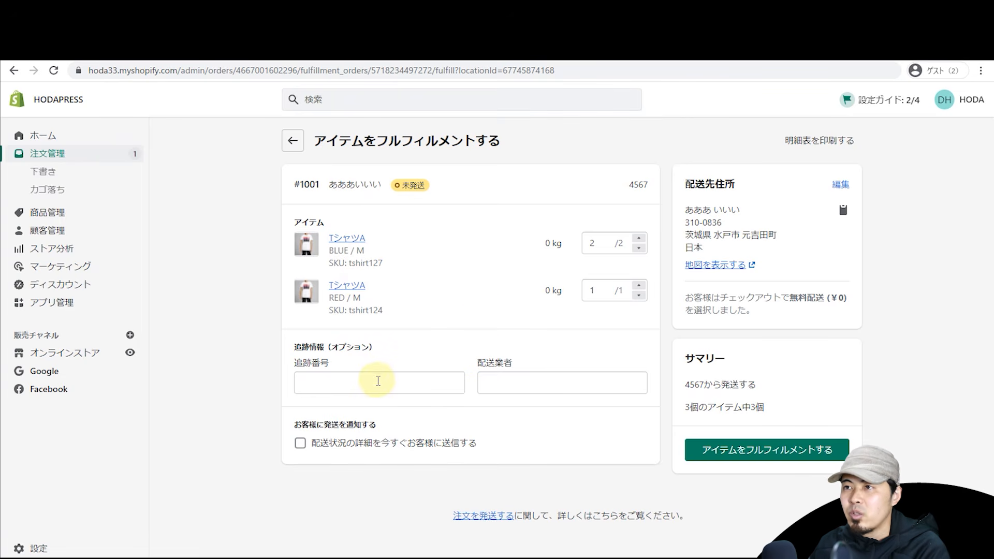
left_click(639, 247)
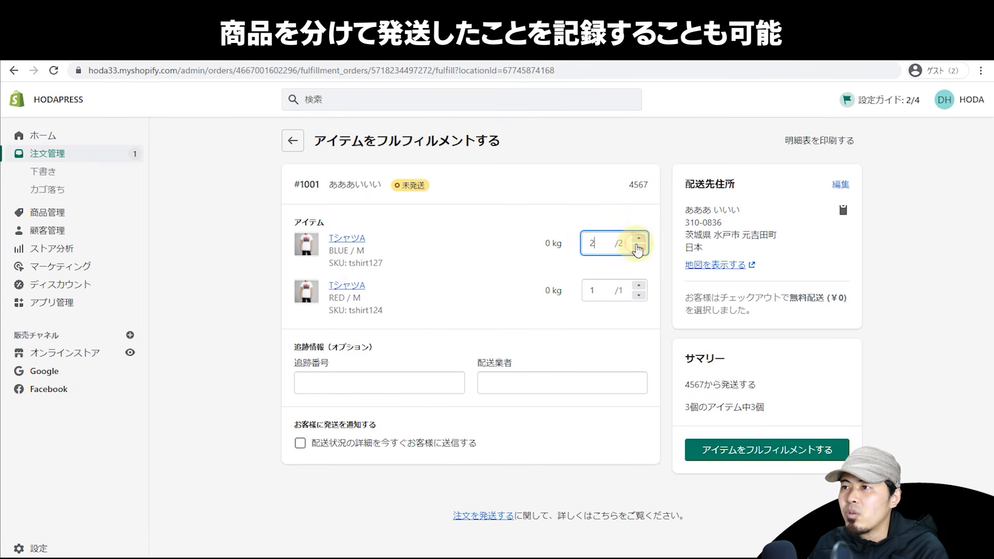
left_click(639, 238)
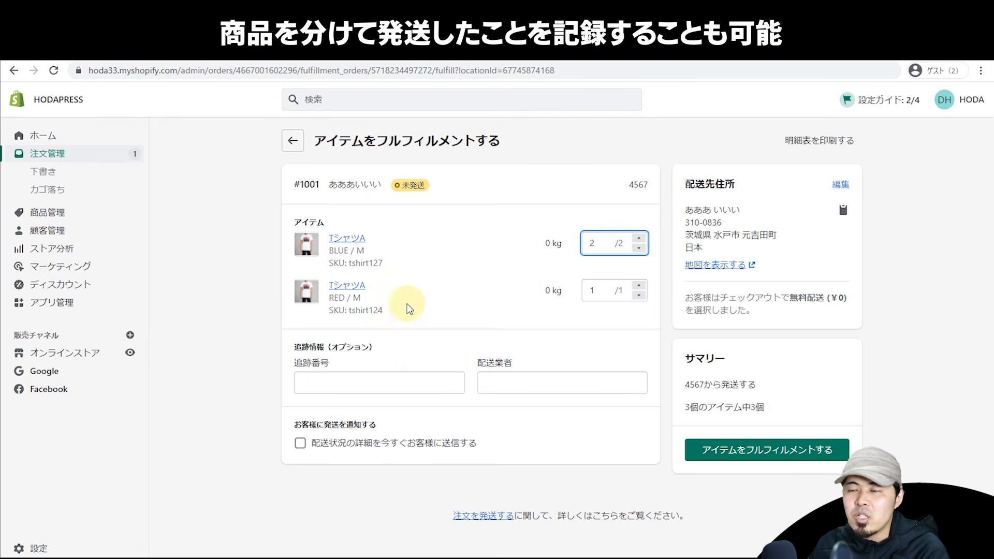
left_click(639, 248)
left_click(639, 247)
left_click(639, 238)
left_click(639, 238)
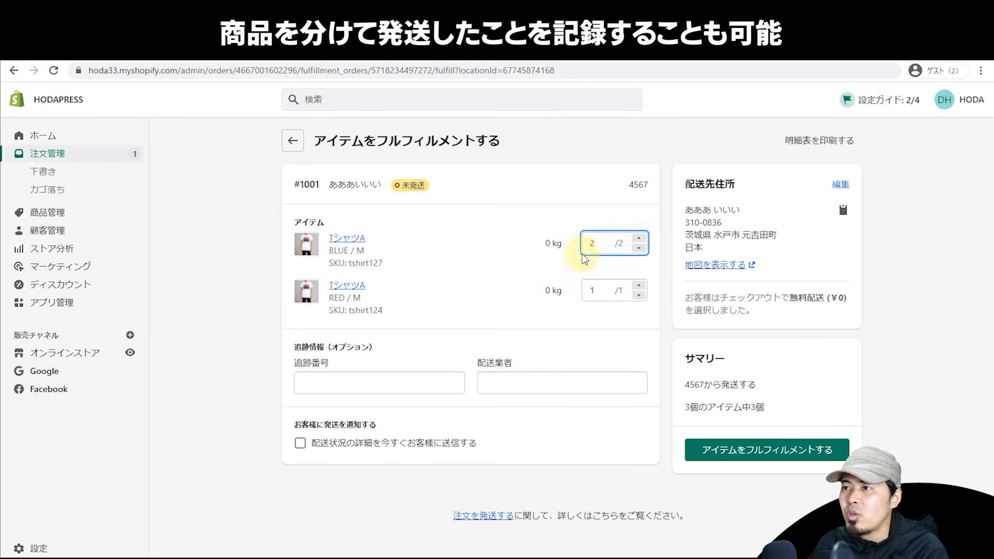
left_click(638, 295)
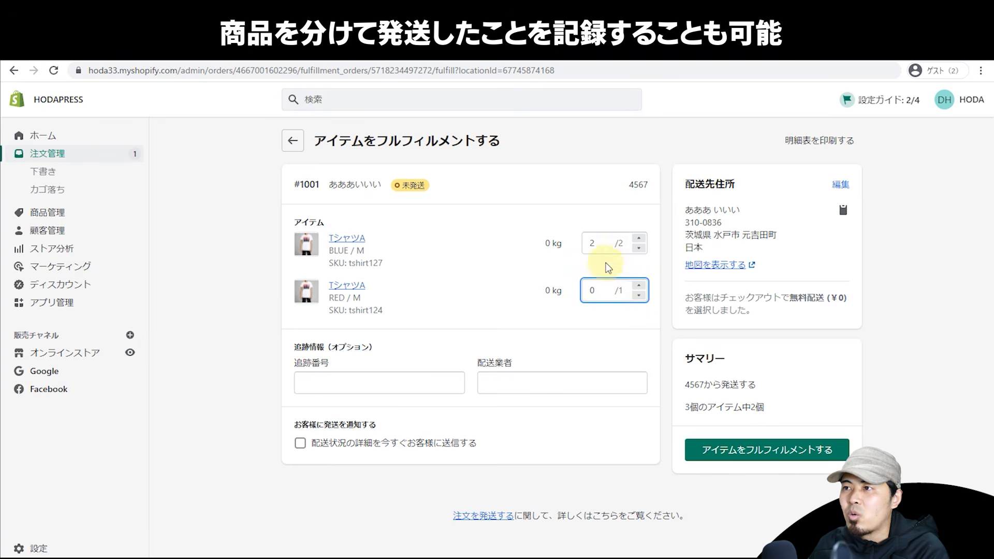
left_click(638, 285)
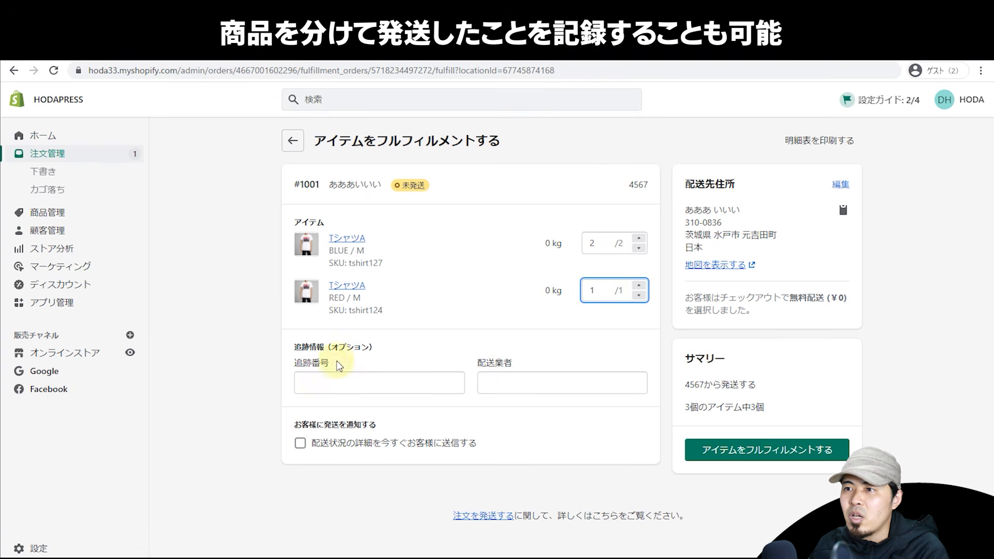
left_click(327, 378)
type("34534542523523")
left_click(560, 385)
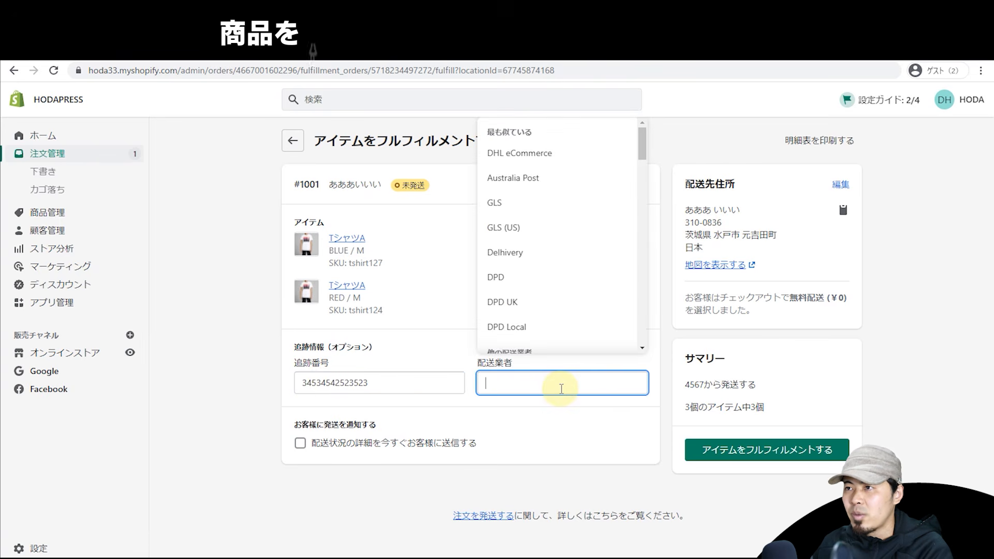
scroll(565, 314, "down", 8)
left_click_drag(641, 202, 638, 315)
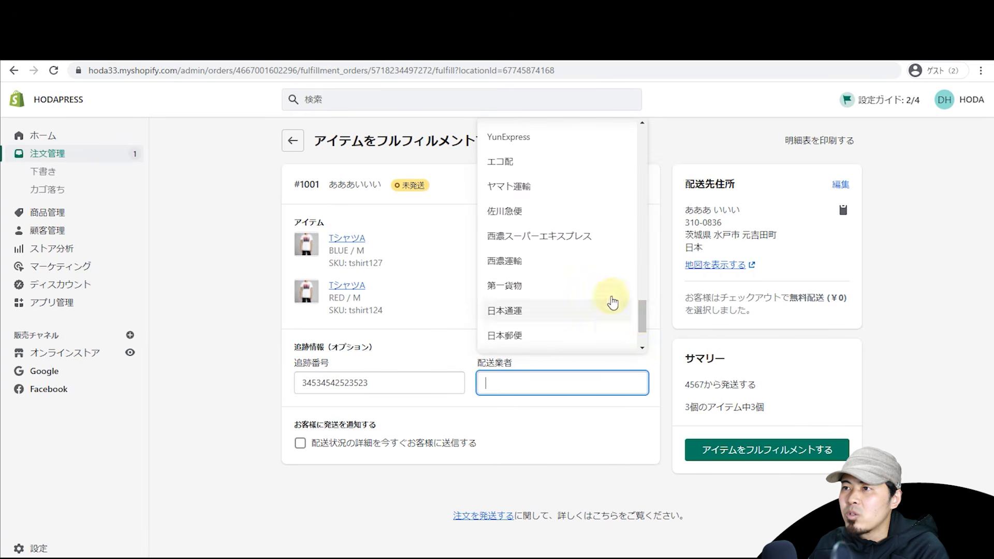
left_click(561, 201)
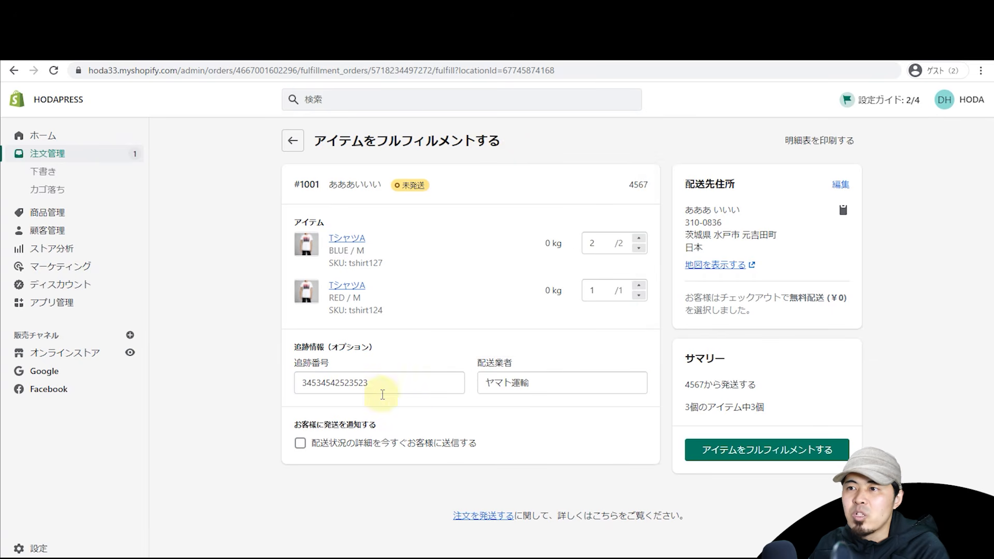
left_click(340, 445)
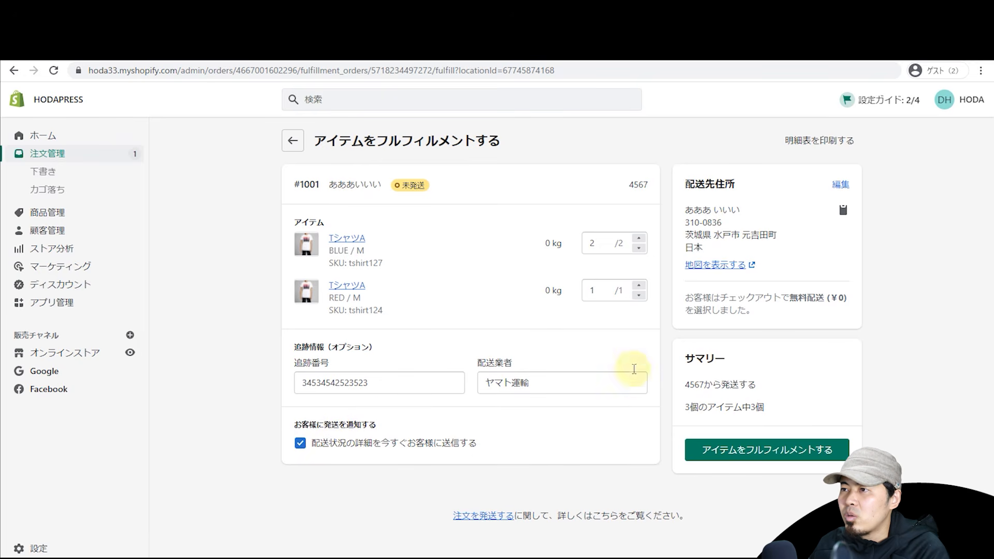
left_click(639, 295)
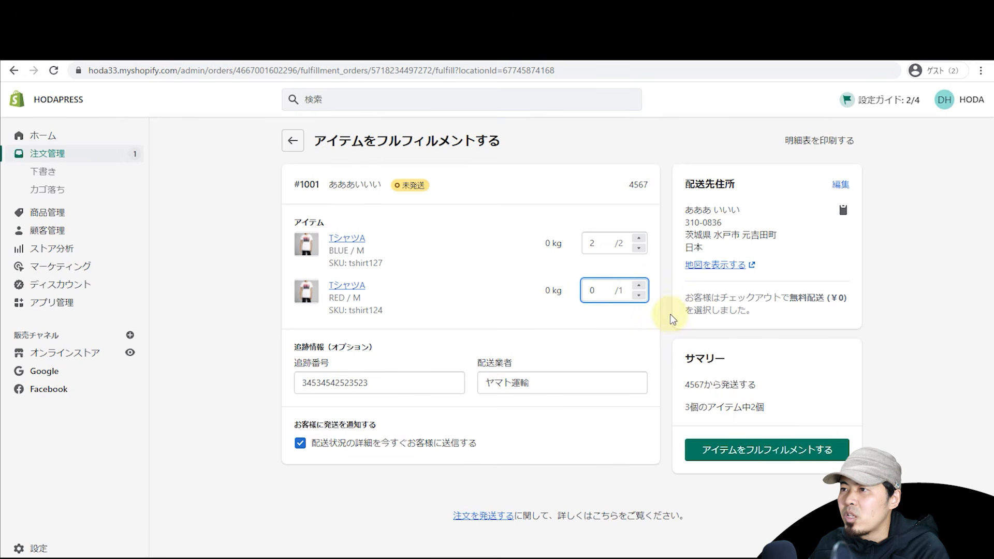
left_click(641, 288)
left_click_drag(682, 408, 790, 403)
left_click(787, 403)
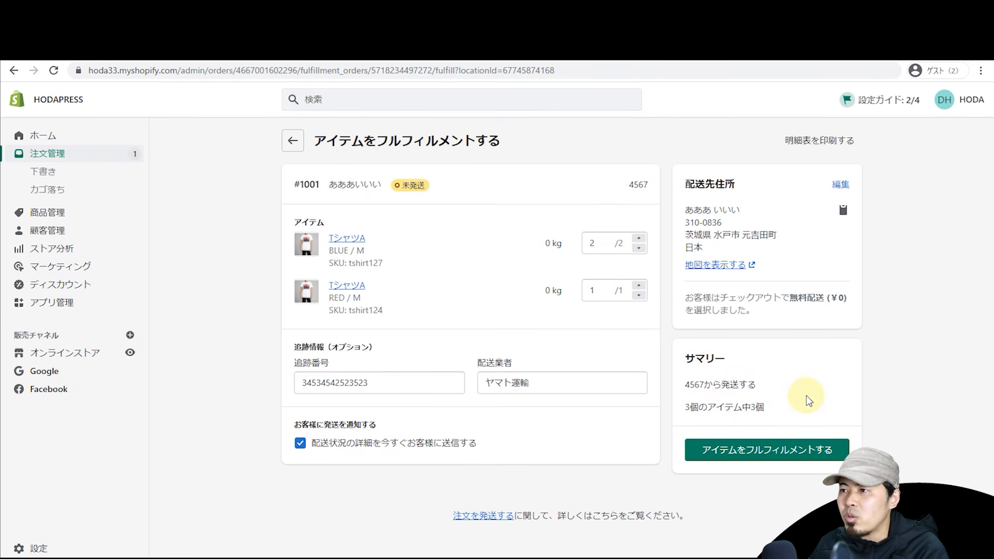
left_click(796, 454)
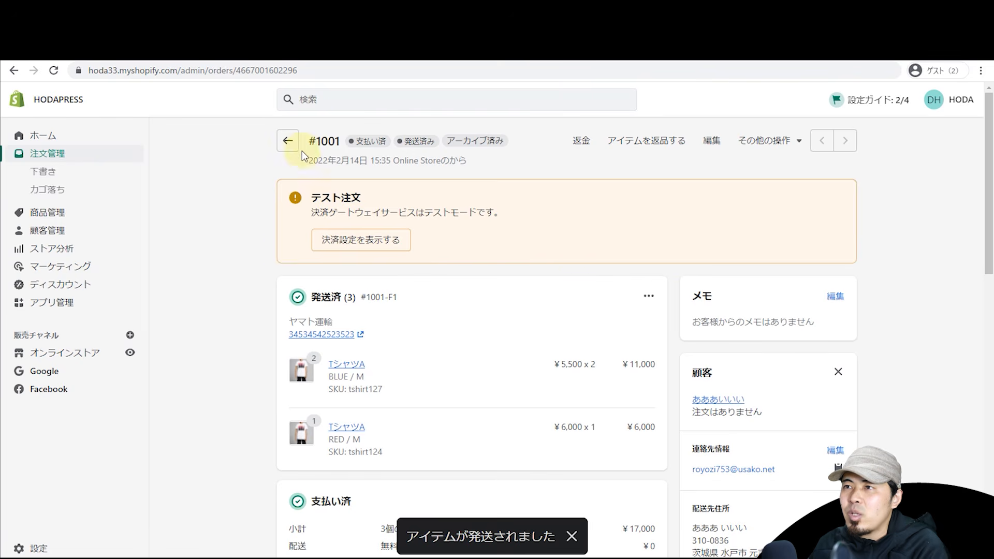
Step: Go back from order #1001 to the 注文管理 orders list
left_click(290, 140)
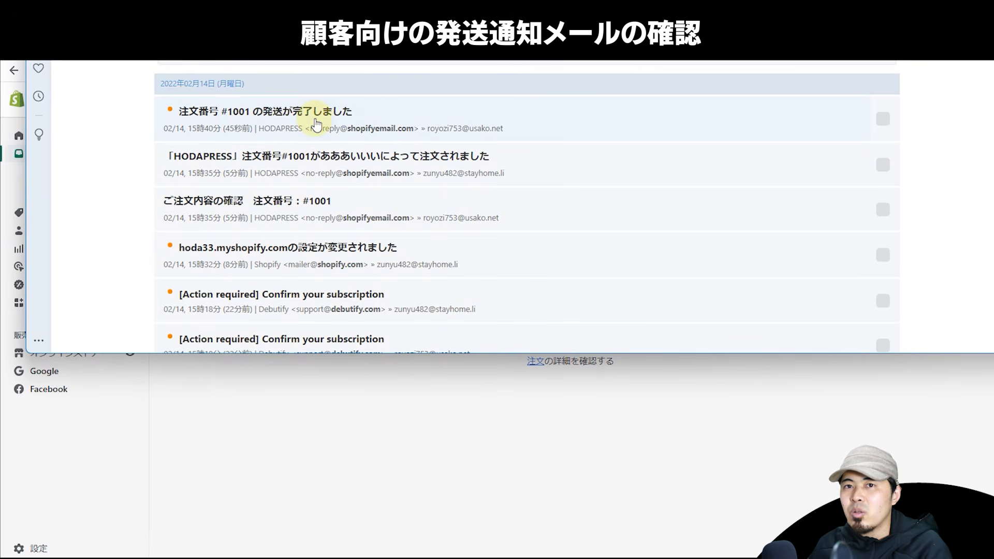
Step: Read the 発送が完了しました email listing both T-shirts and the Yamato tracking number, then return to Shopify
left_click(316, 124)
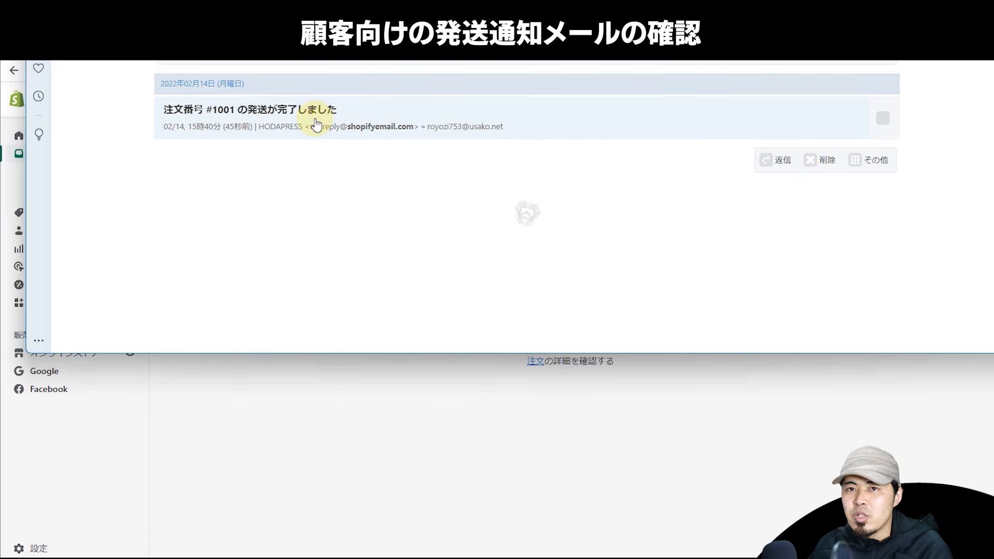
scroll(198, 147, "down", 1)
scroll(198, 148, "down", 4)
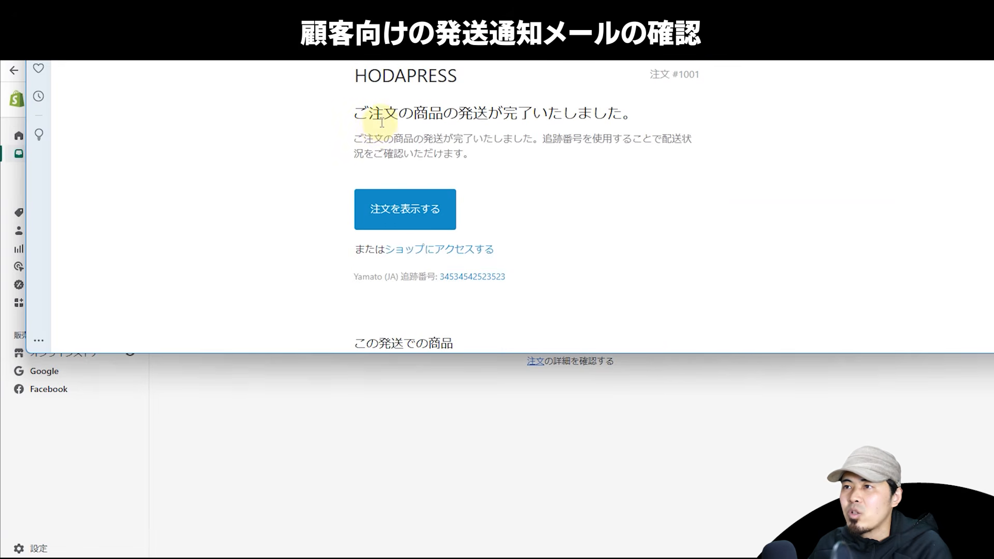
scroll(327, 133, "down", 2)
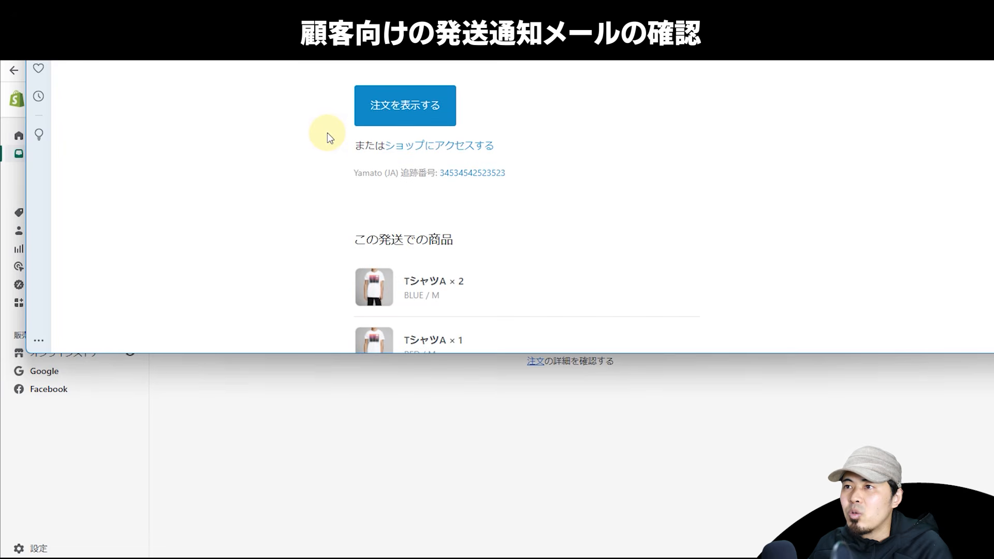
left_click_drag(353, 173, 398, 173)
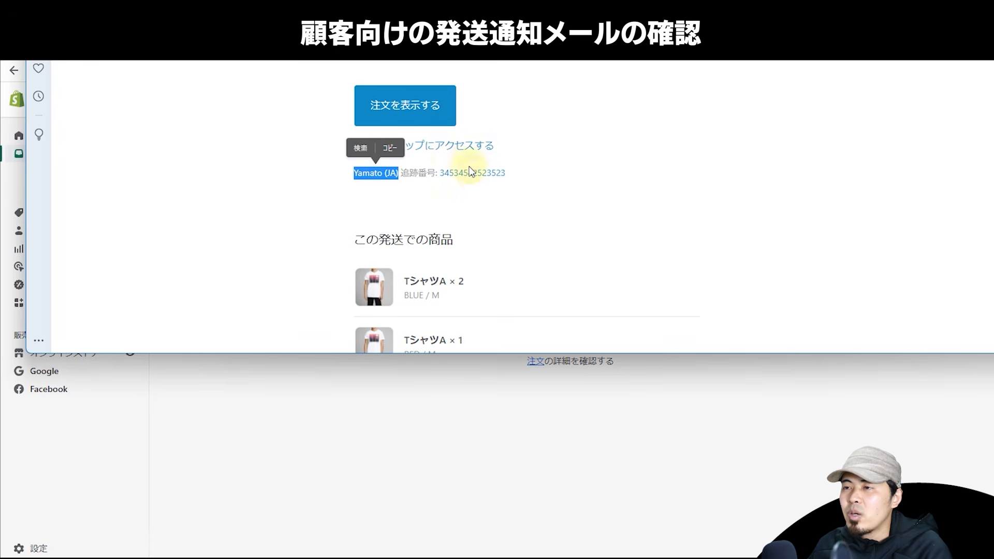
scroll(583, 160, "down", 4)
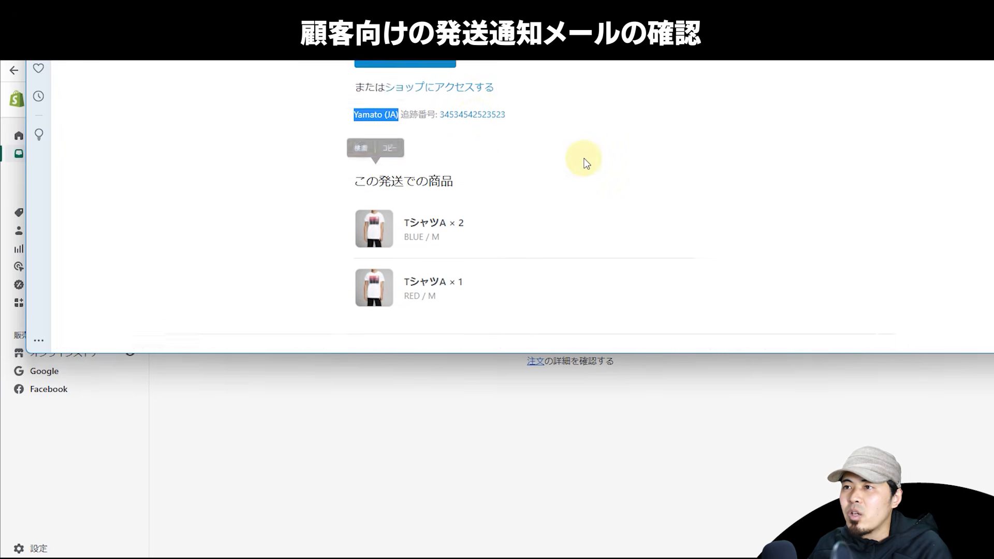
scroll(585, 162, "up", 6)
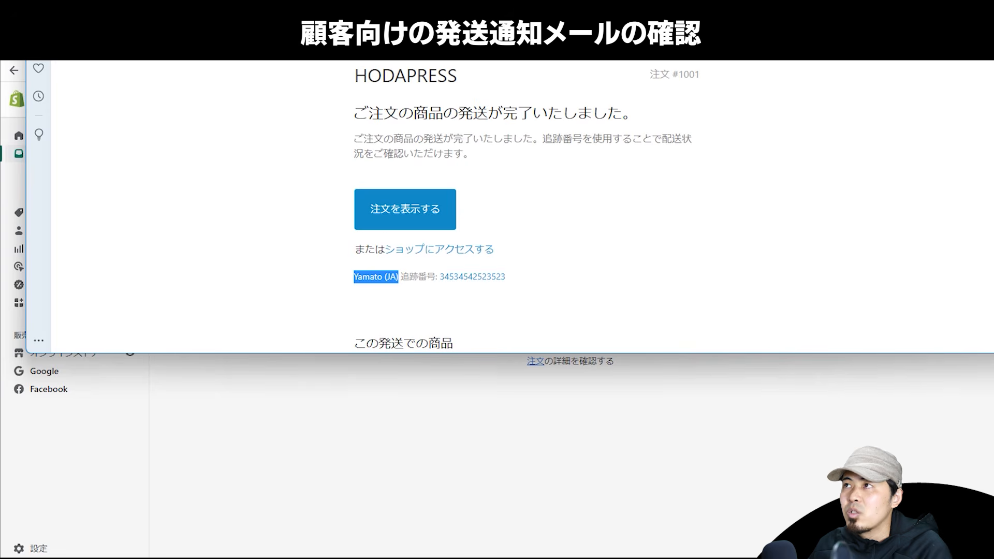
left_click(946, 31)
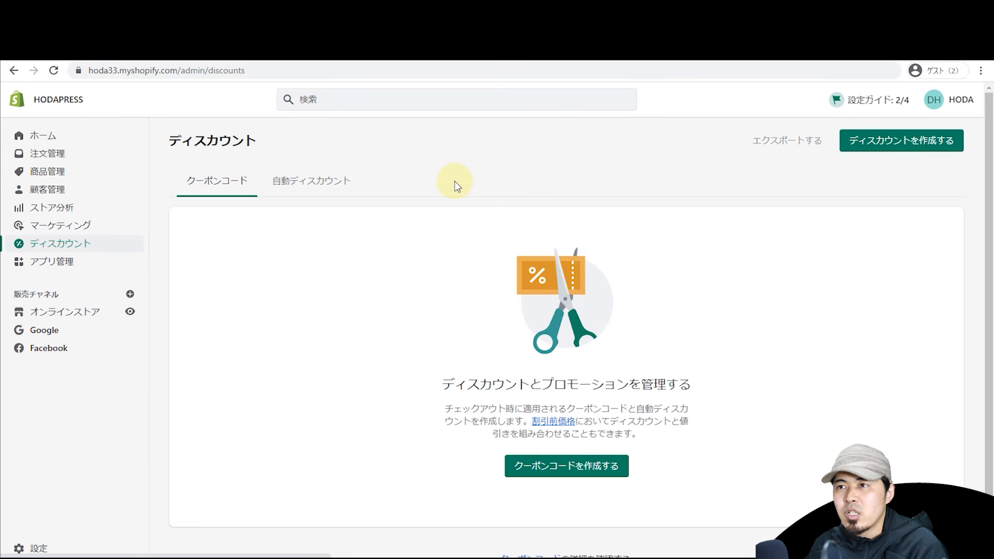
Step: Start a new coupon code and enter its code name WINTER2022
left_click(558, 469)
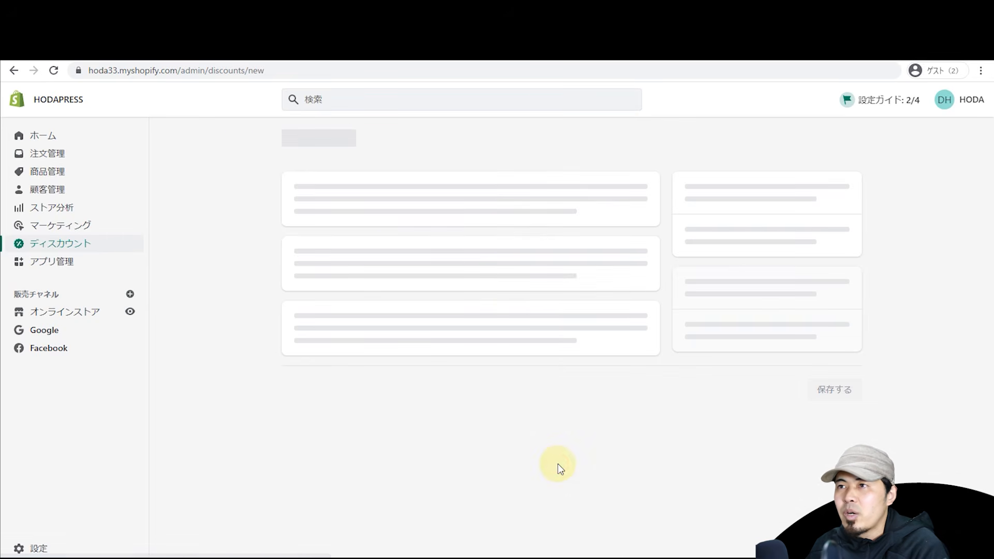
left_click(406, 212)
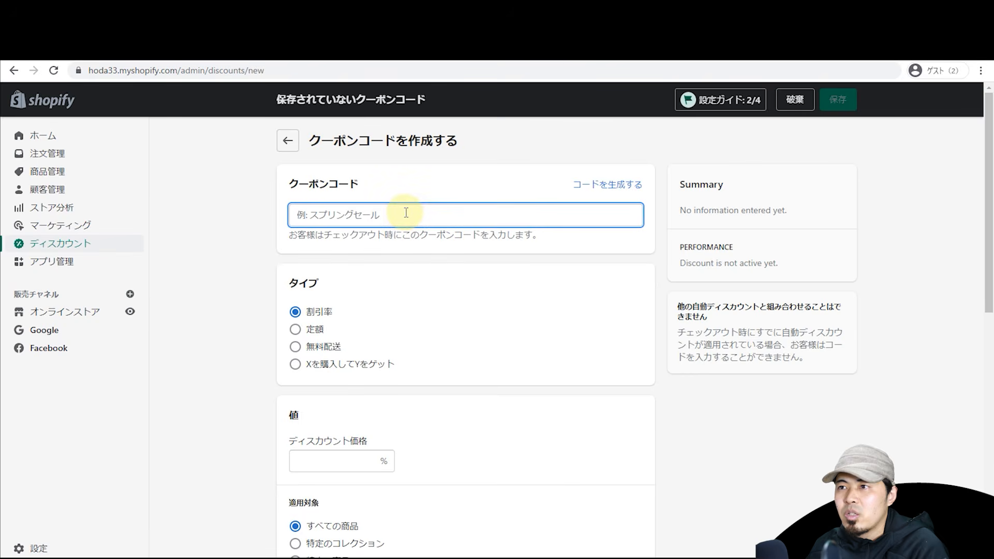
type("SUNMMMER")
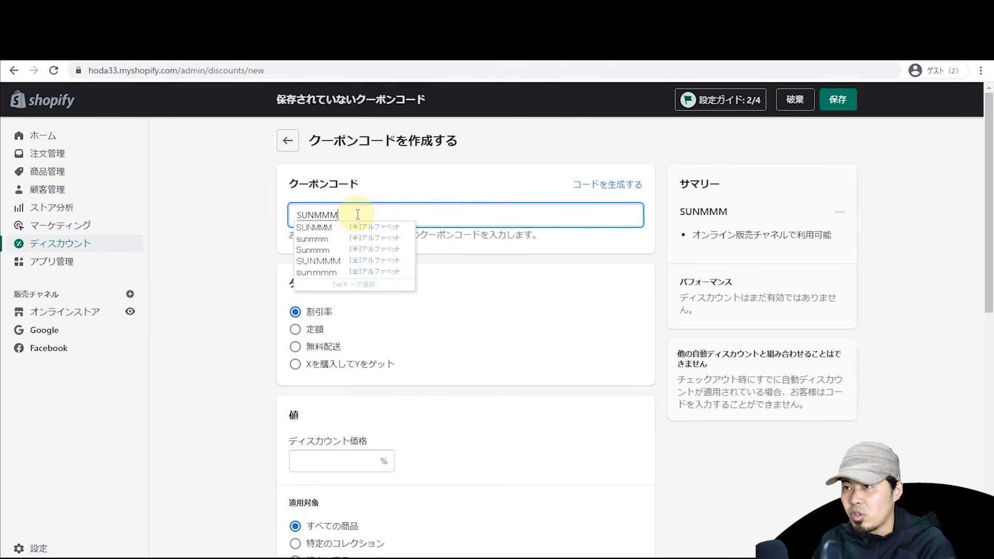
key("BackSpace")
key("BackSpace")
key("BackSpace")
key("BackSpace")
key("BackSpace")
key("BackSpace")
key("BackSpace")
key("BackSpace")
type("SUMN")
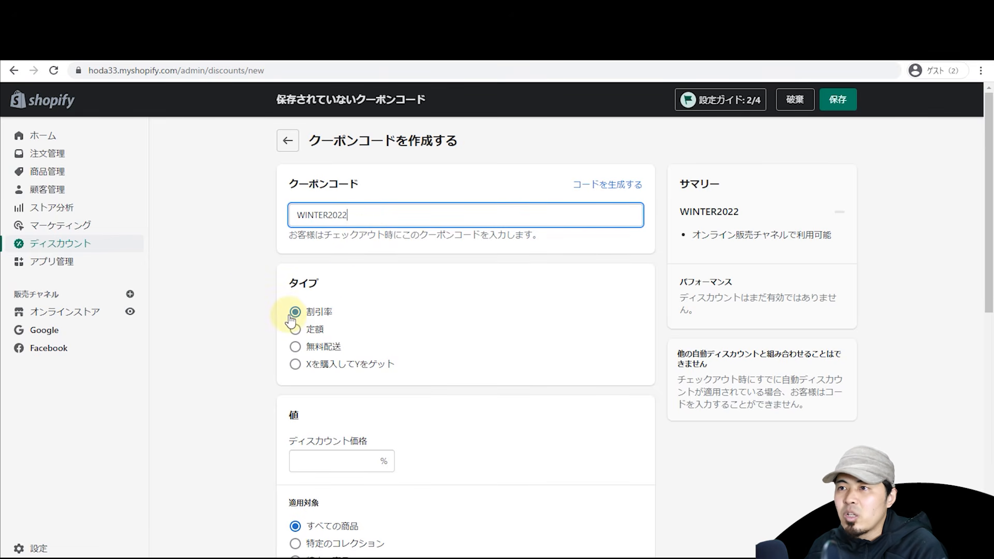
Step: Try the fixed-amount, free-shipping and buy X get Y discount types, leaving buy X get Y selected
left_click(295, 329)
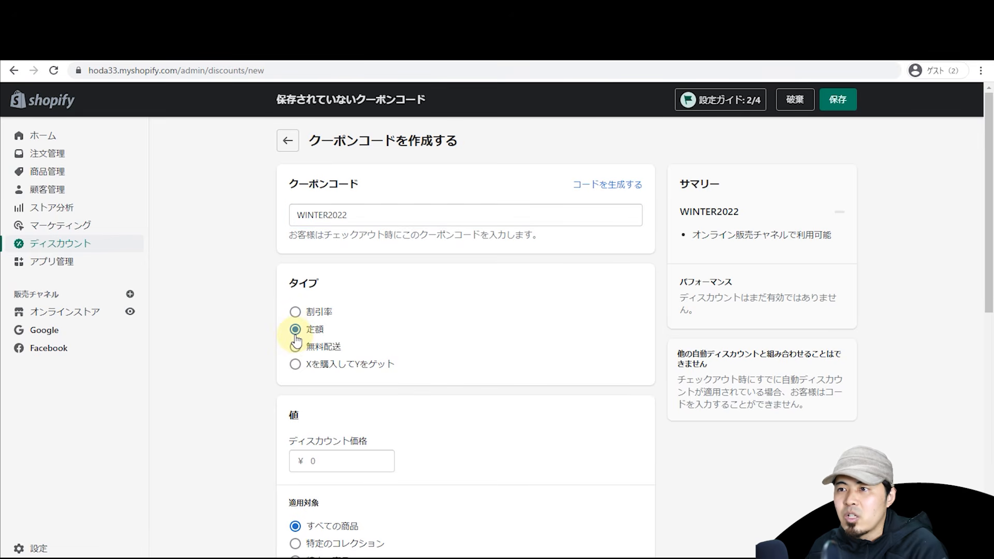
left_click(295, 346)
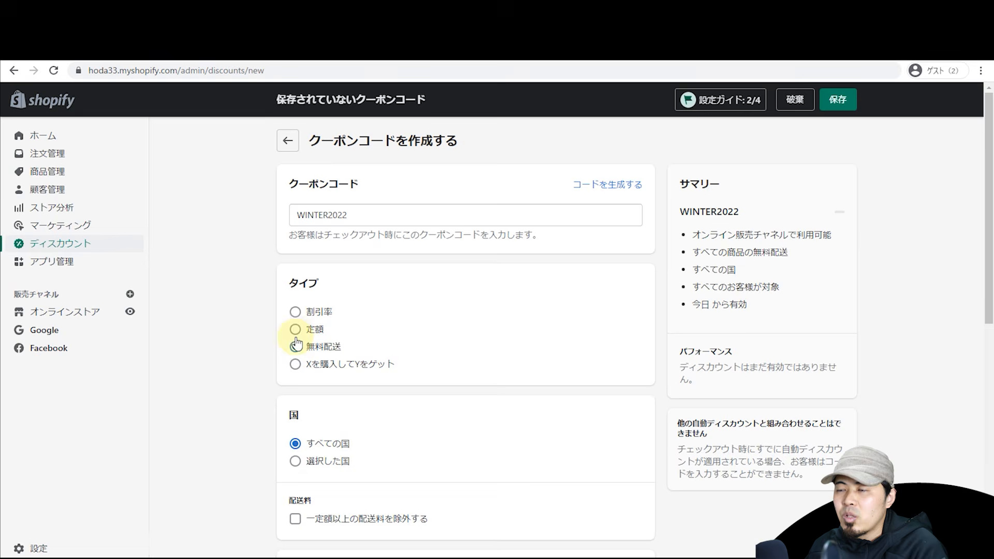
left_click(295, 364)
scroll(278, 337, "down", 2)
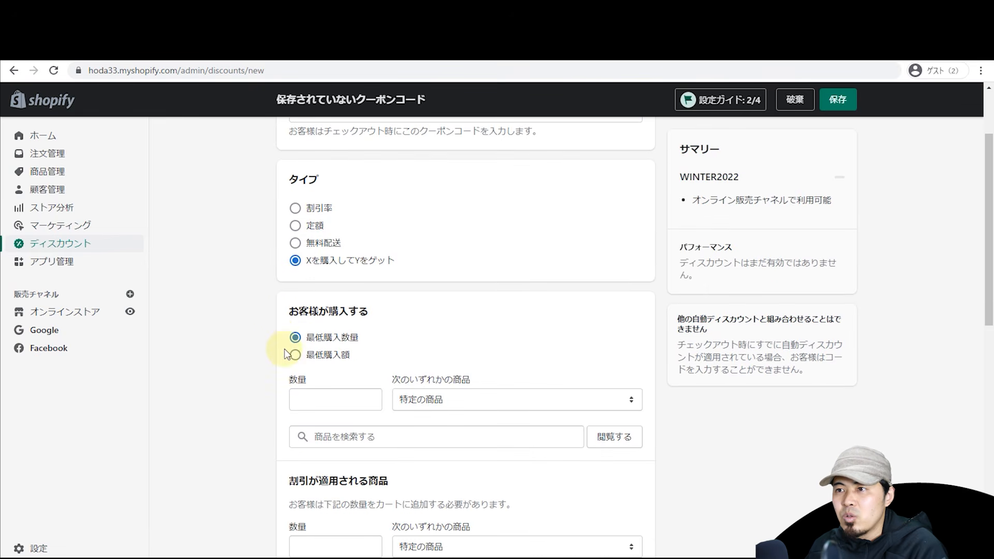
left_click(308, 399)
type("2")
key("BackSpace")
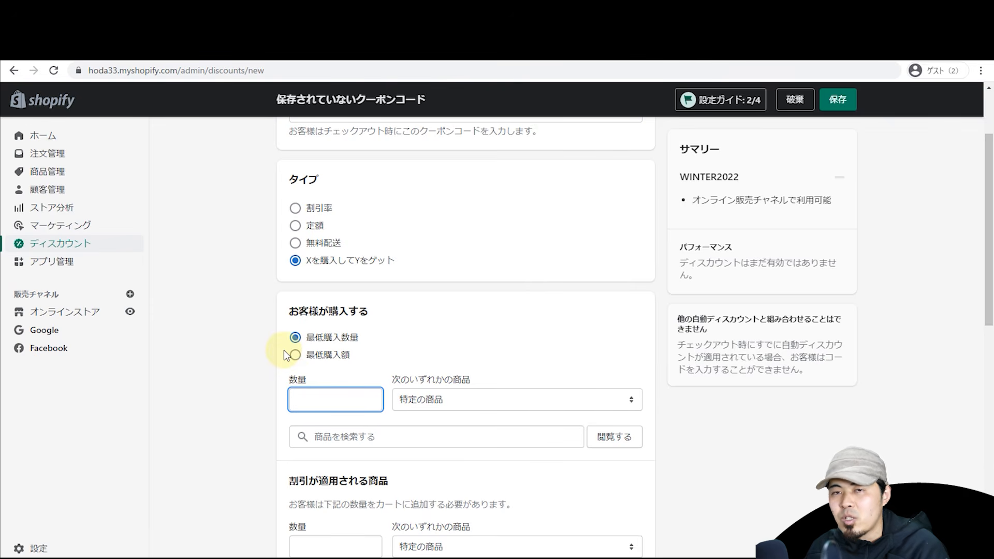
Step: Switch the coupon to a percentage discount of 5%
left_click(317, 210)
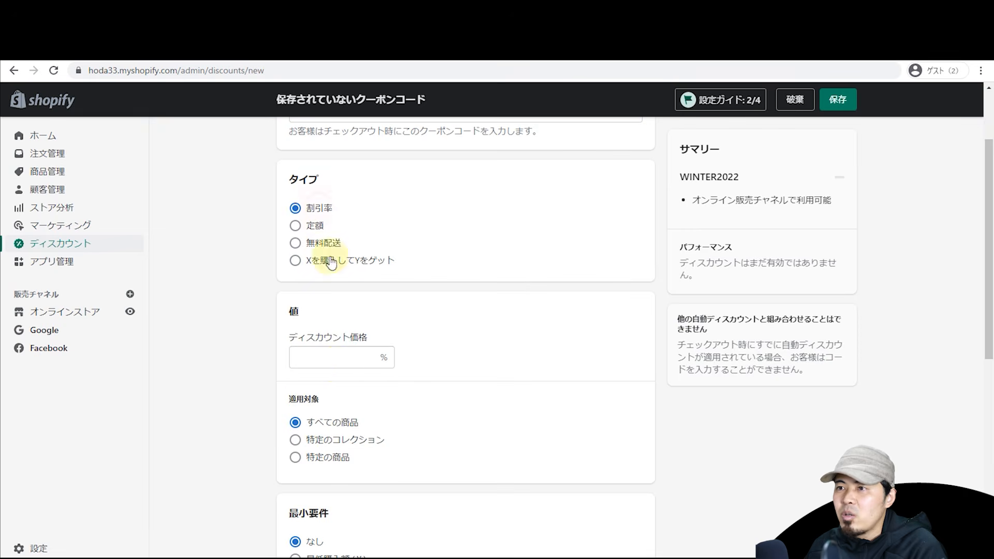
left_click(337, 364)
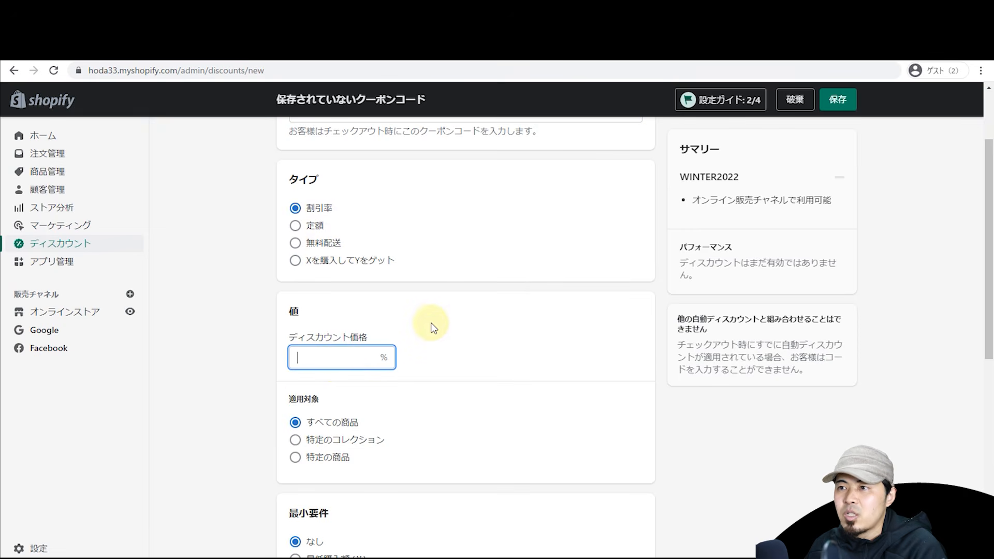
type("5")
scroll(443, 317, "down", 2)
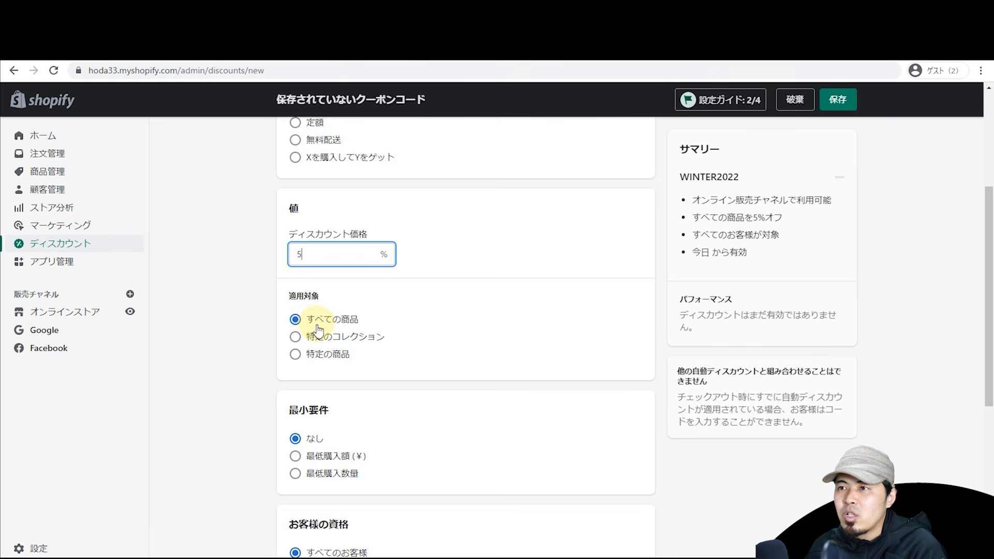
scroll(318, 330, "up", 4)
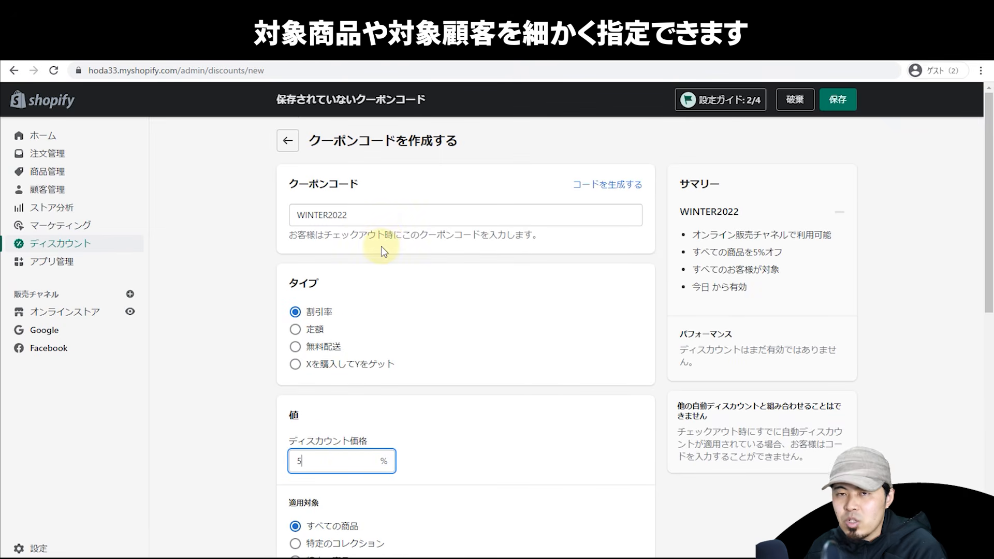
scroll(373, 264, "down", 4)
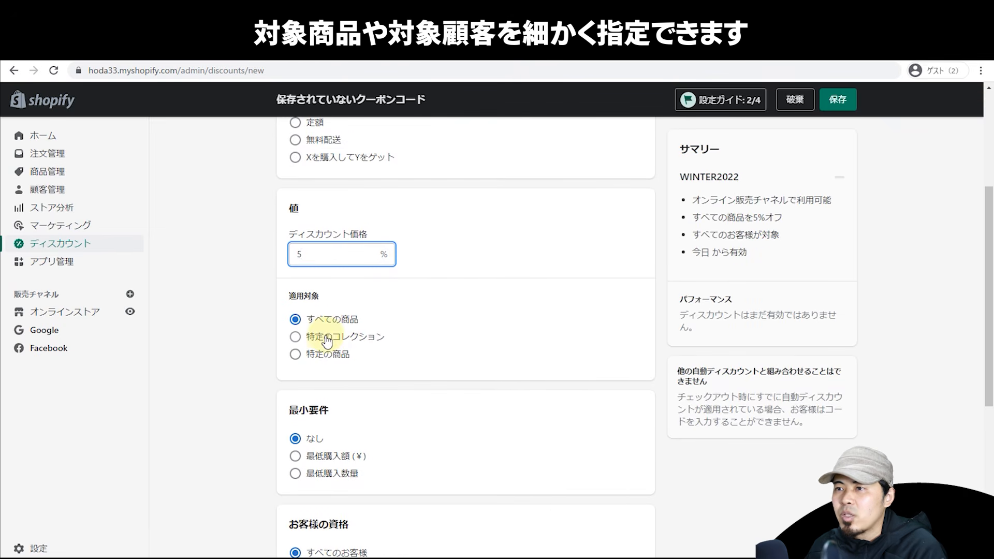
Step: Apply the discount to specific products (特定の商品) instead of specific collections
left_click(329, 339)
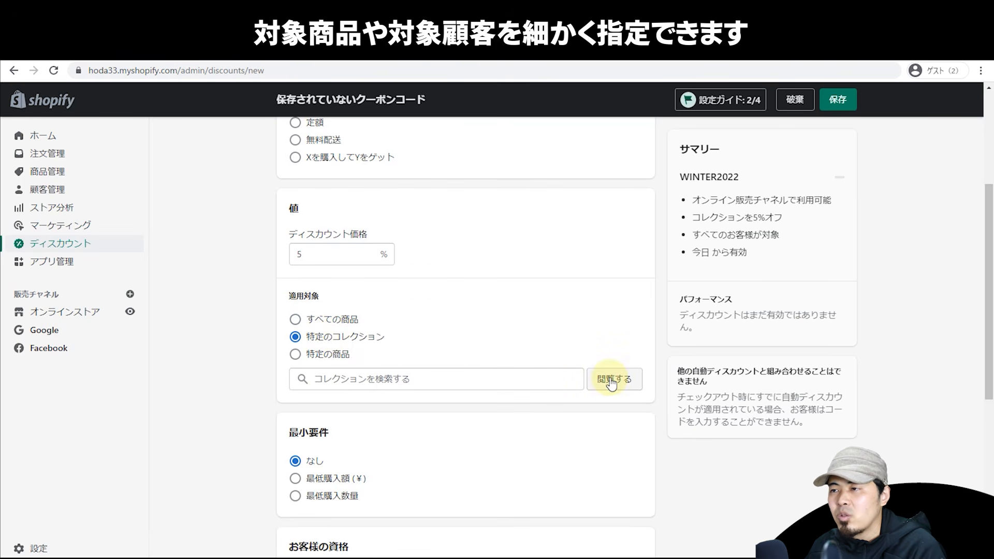
scroll(489, 332, "up", 4)
scroll(489, 334, "down", 2)
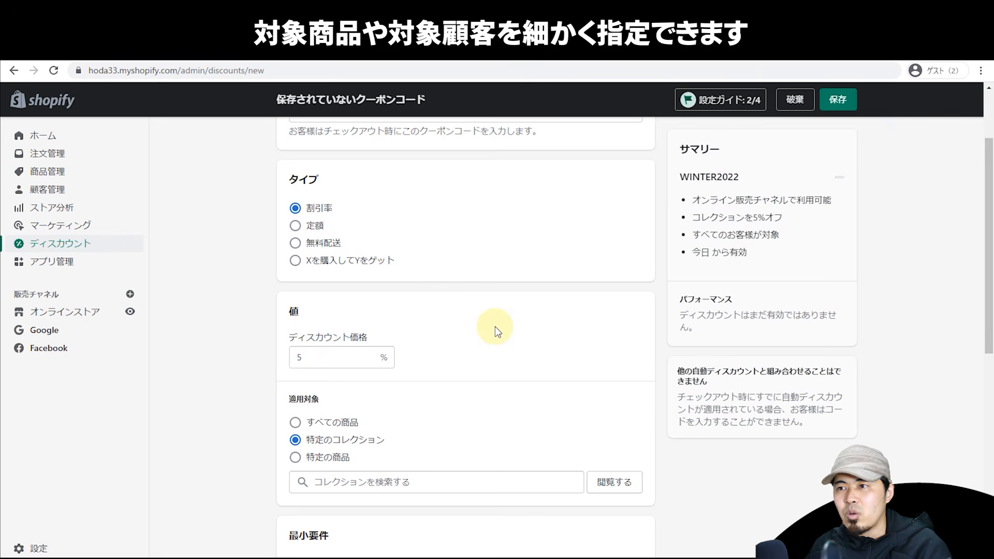
scroll(495, 326, "down", 2)
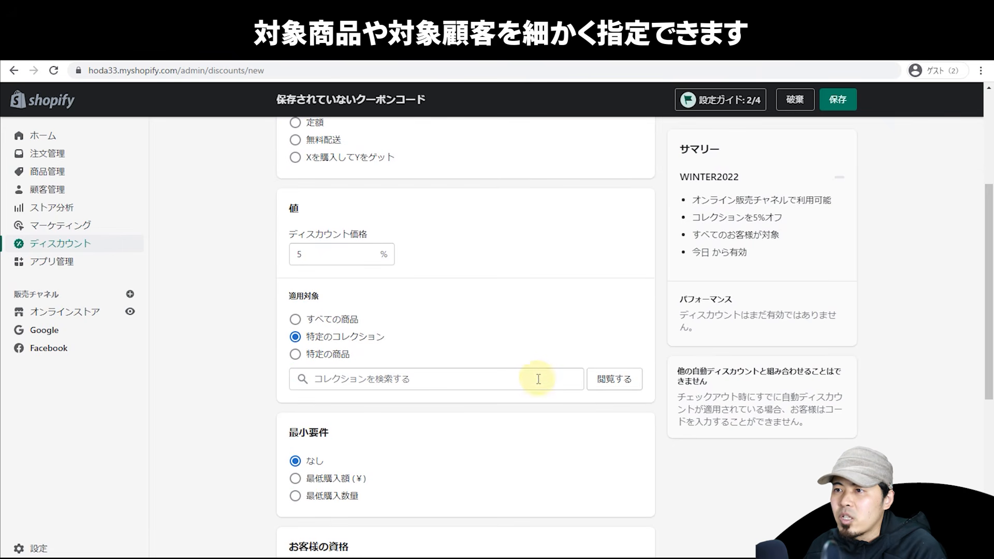
left_click(334, 355)
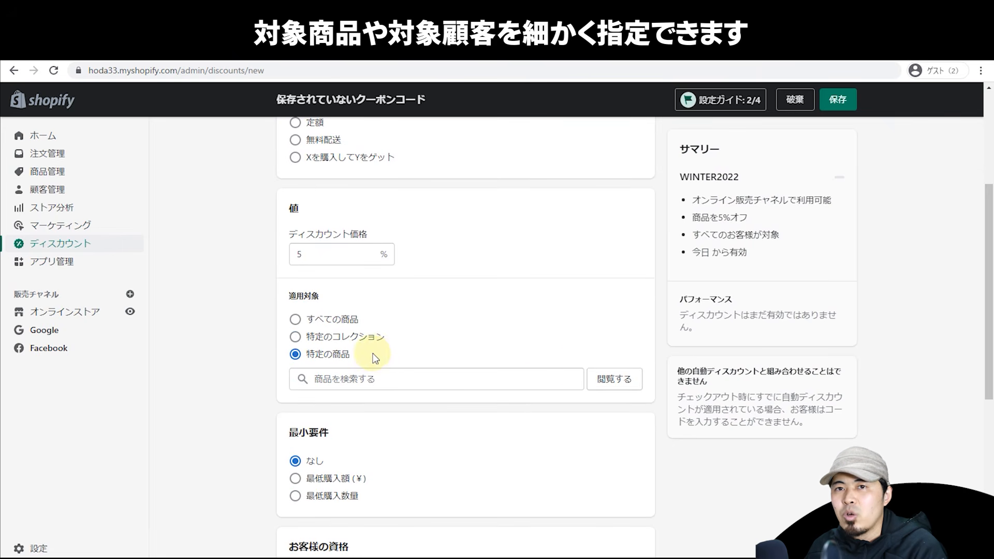
Step: Add Tシャツ plus TシャツA's RED / M, BLUE / M and BLACK / M variants to the coupon
left_click(612, 389)
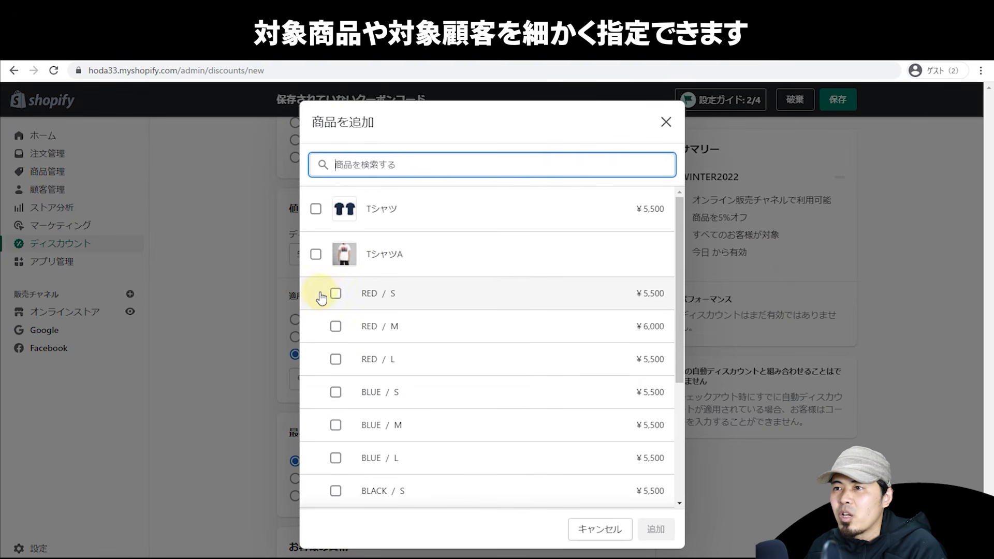
left_click(312, 253)
left_click(315, 253)
left_click(316, 208)
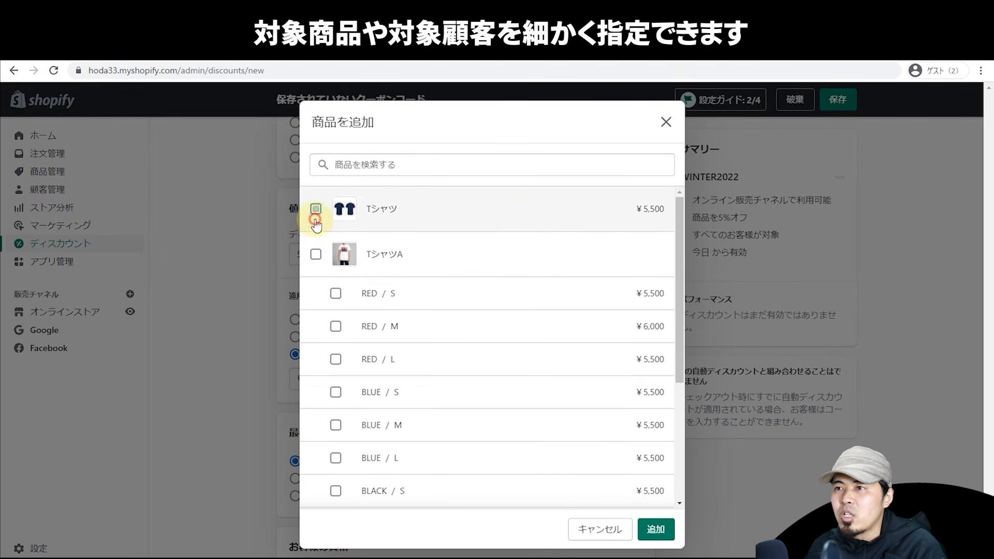
left_click(335, 325)
left_click(334, 391)
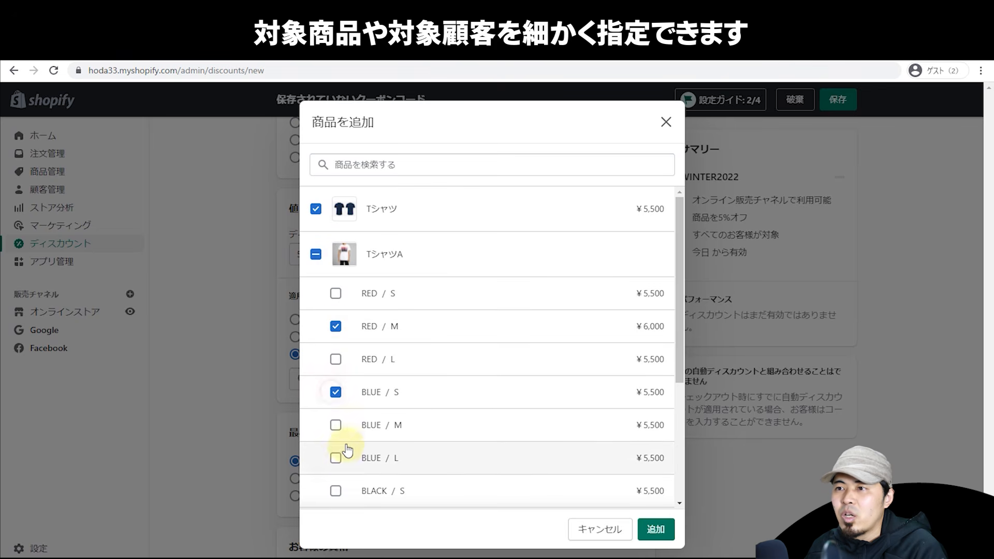
left_click(336, 457)
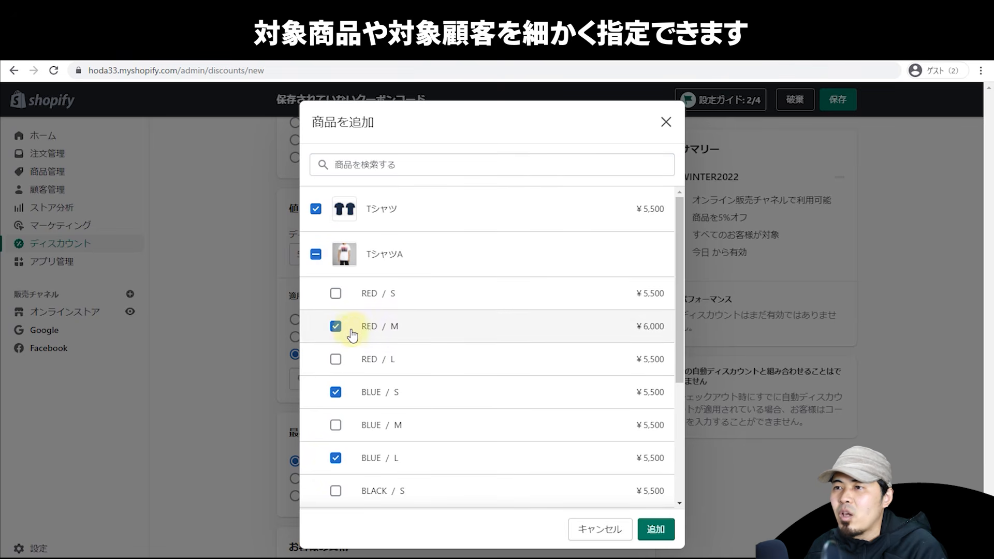
left_click(335, 391)
left_click(335, 425)
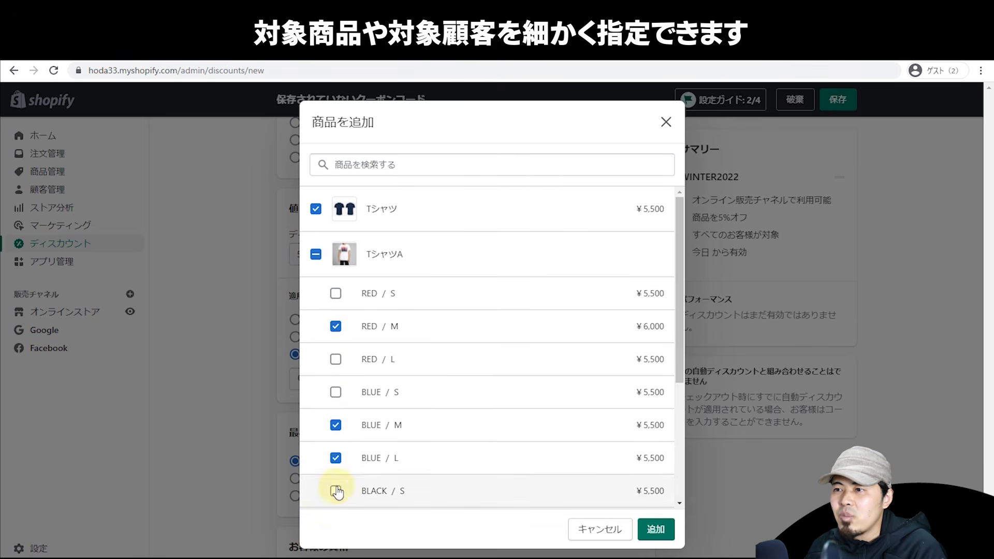
scroll(335, 466, "down", 2)
left_click(335, 420)
left_click(335, 355)
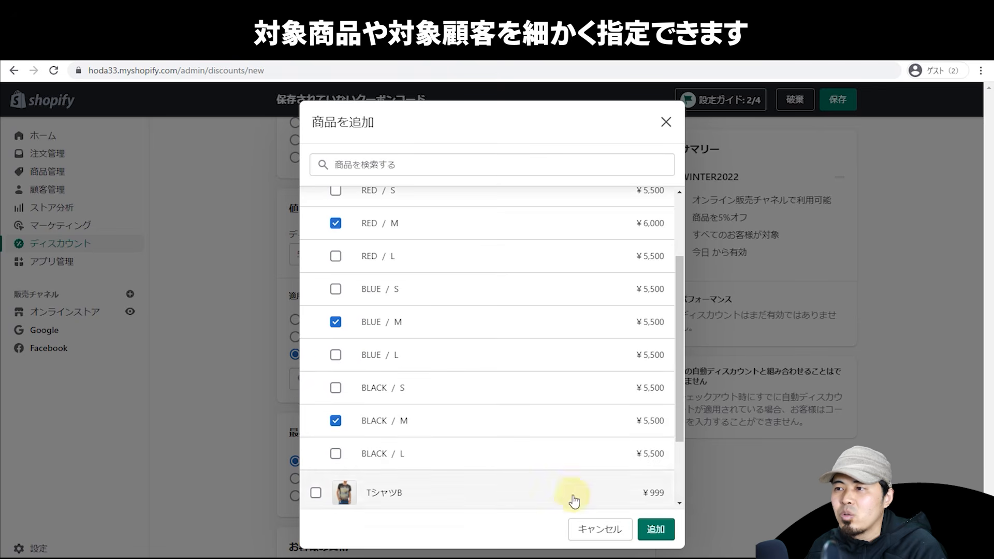
left_click(655, 529)
scroll(263, 409, "down", 2)
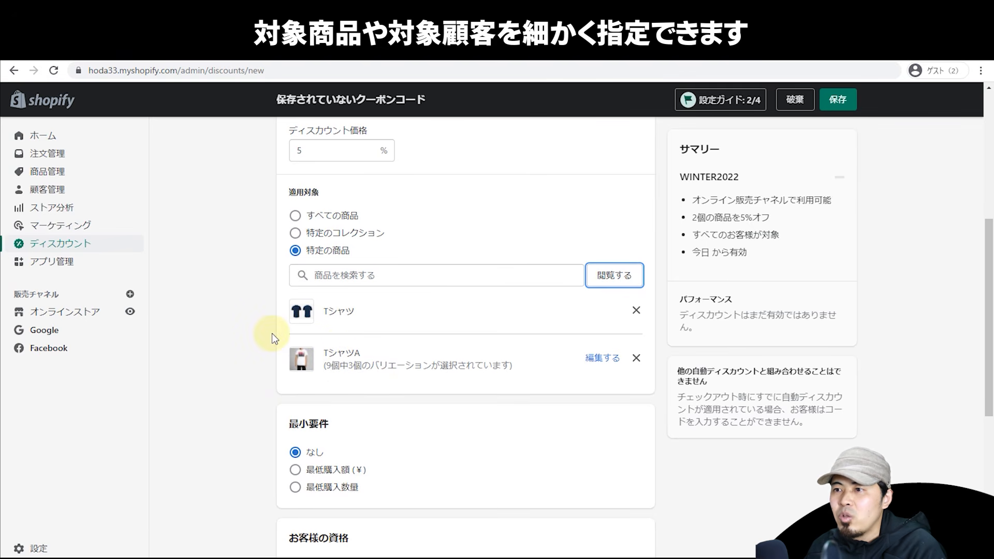
Step: Require a minimum quantity of 3 items, replacing the 3000 minimum purchase amount first tried
scroll(272, 331, "up", 5)
scroll(264, 320, "down", 7)
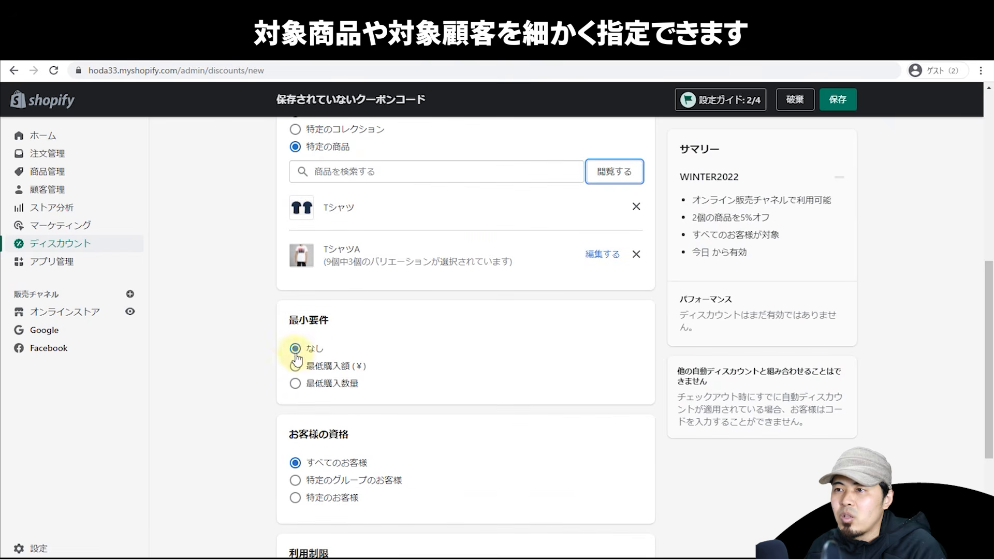
left_click(312, 370)
left_click(346, 389)
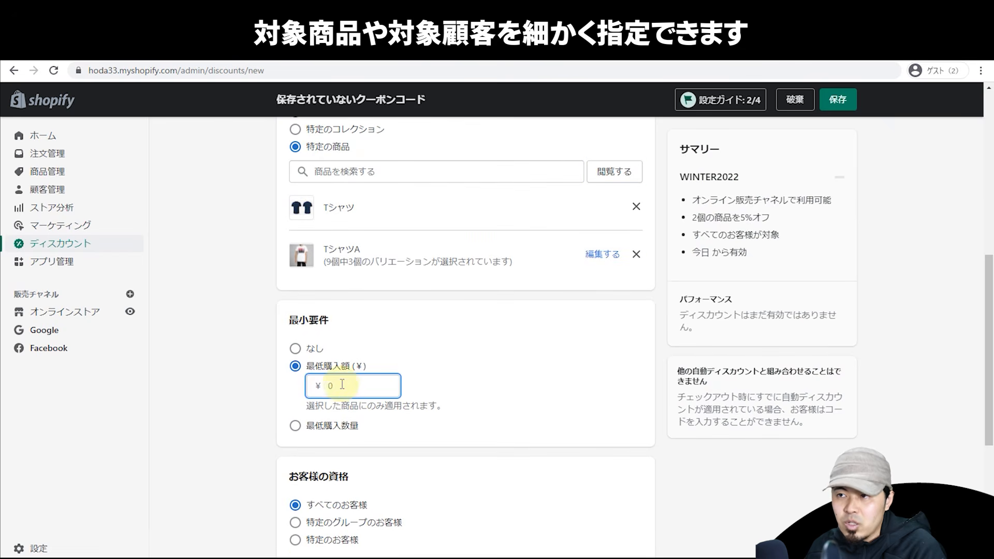
type("3000")
left_click(355, 426)
left_click(357, 402)
type("3")
left_click(468, 376)
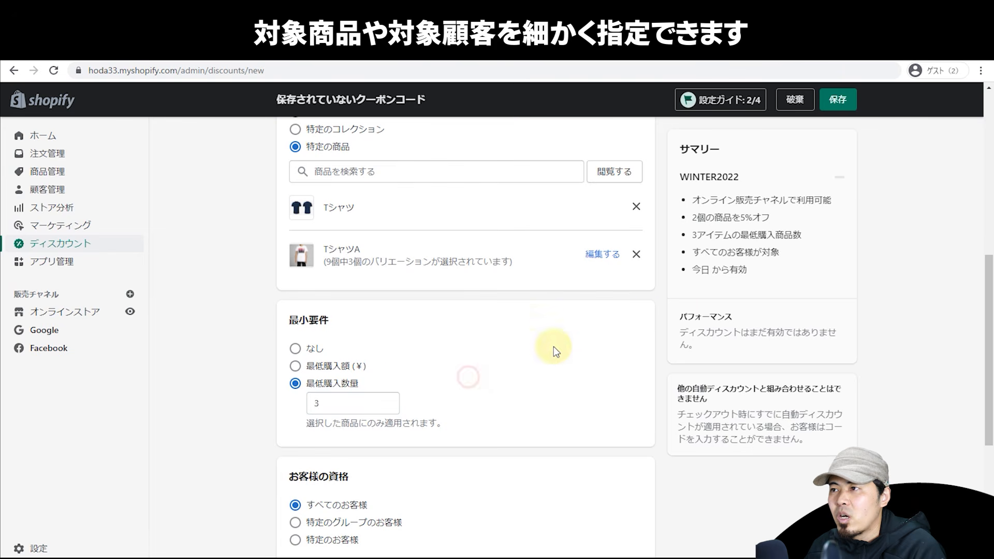
scroll(517, 275, "down", 2)
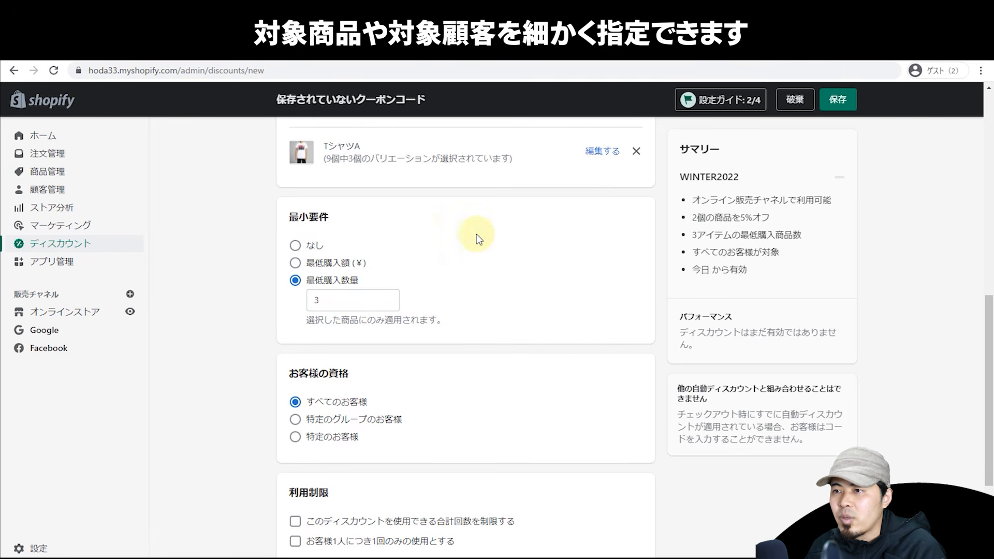
scroll(404, 258, "down", 2)
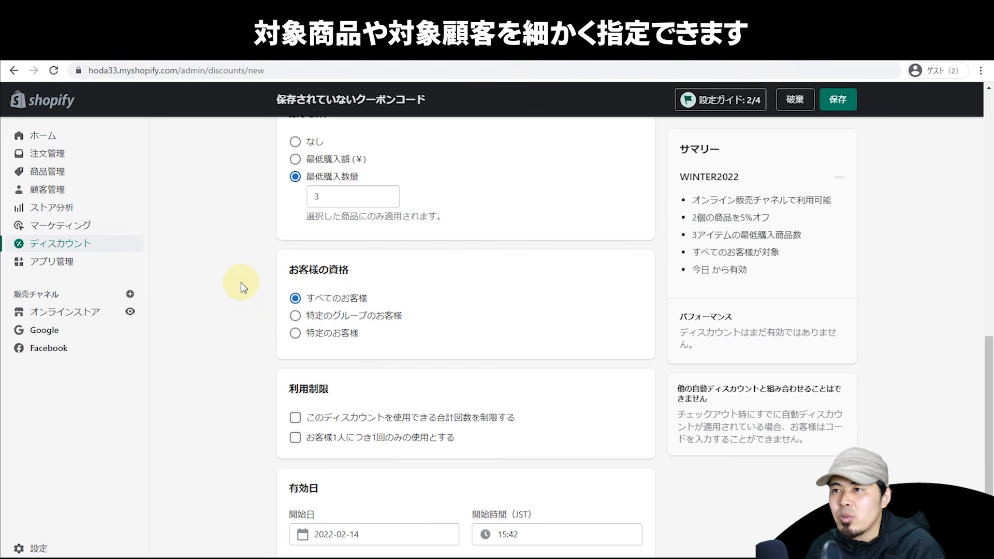
Step: Limit the coupon to the one specific customer rather than the New customer group
left_click(336, 325)
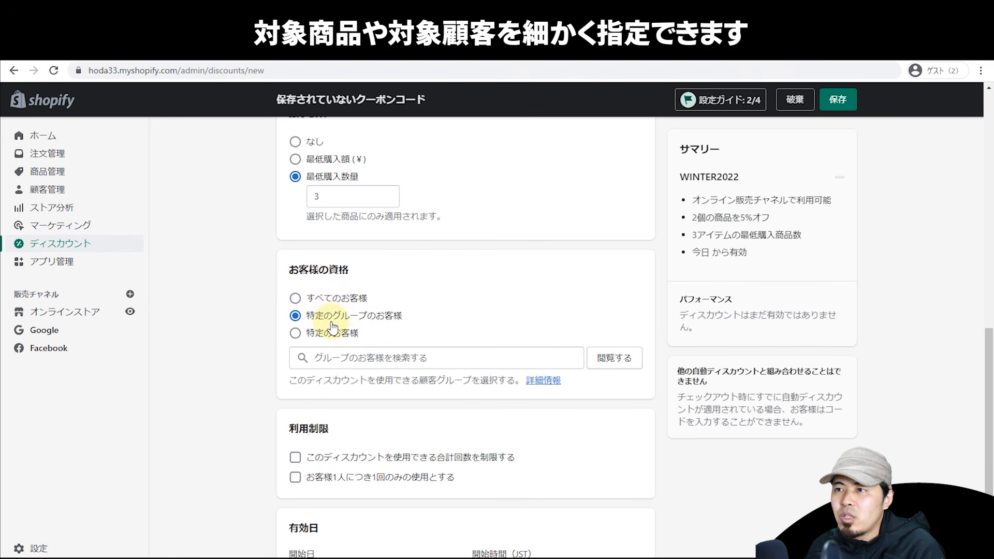
left_click(625, 362)
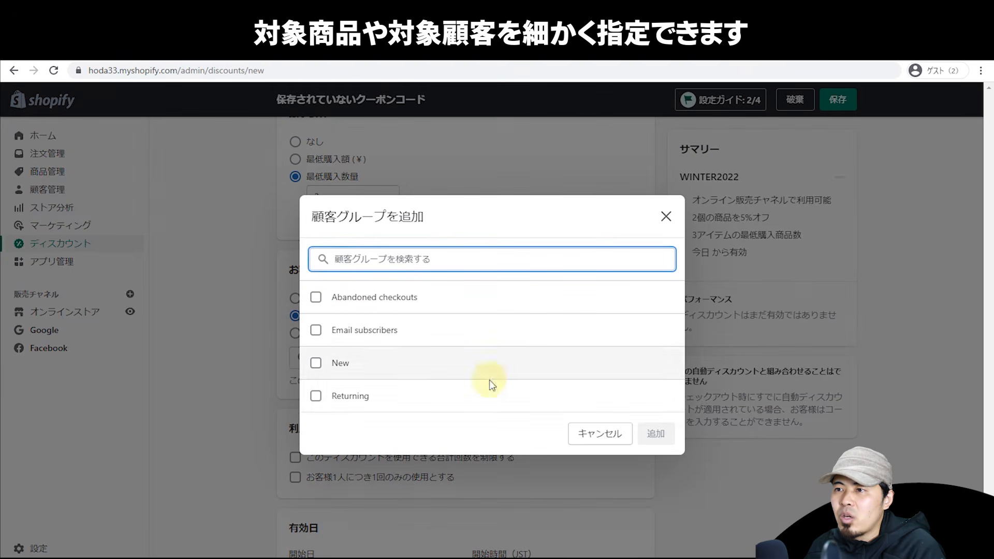
left_click(316, 366)
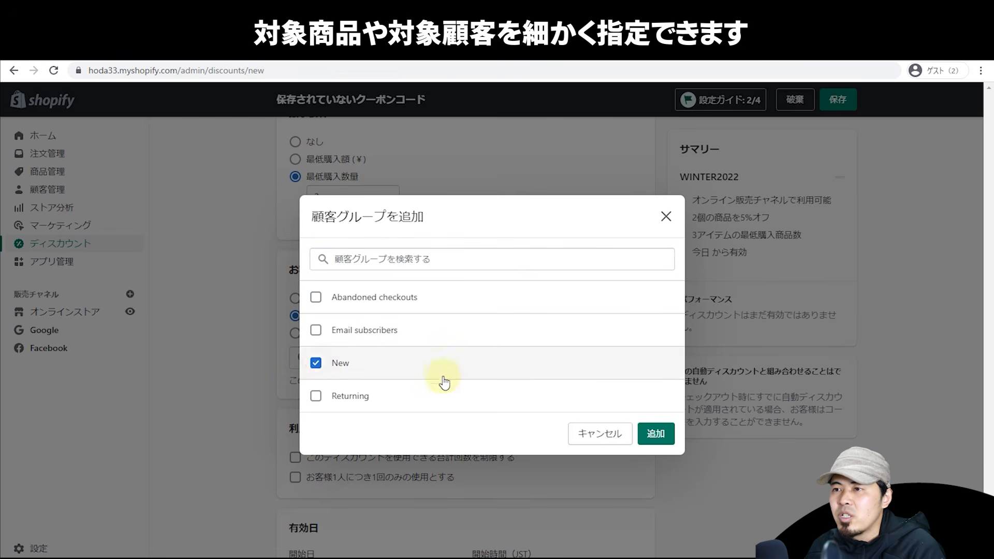
left_click(644, 435)
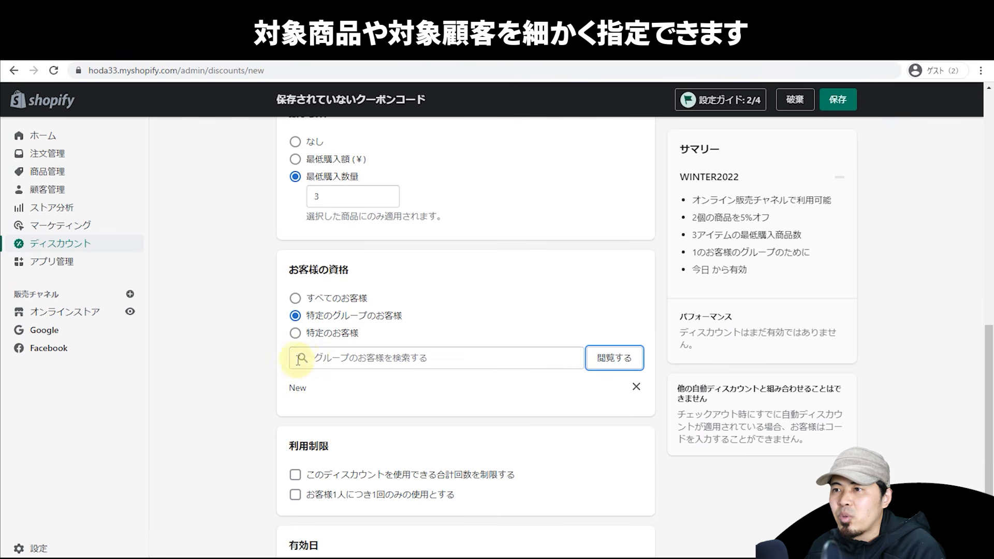
left_click(303, 341)
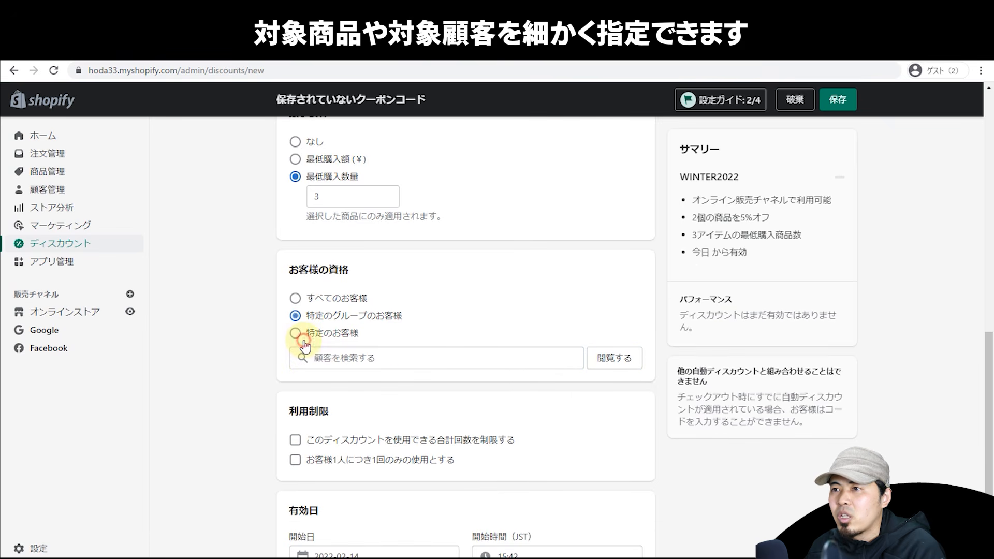
left_click(616, 359)
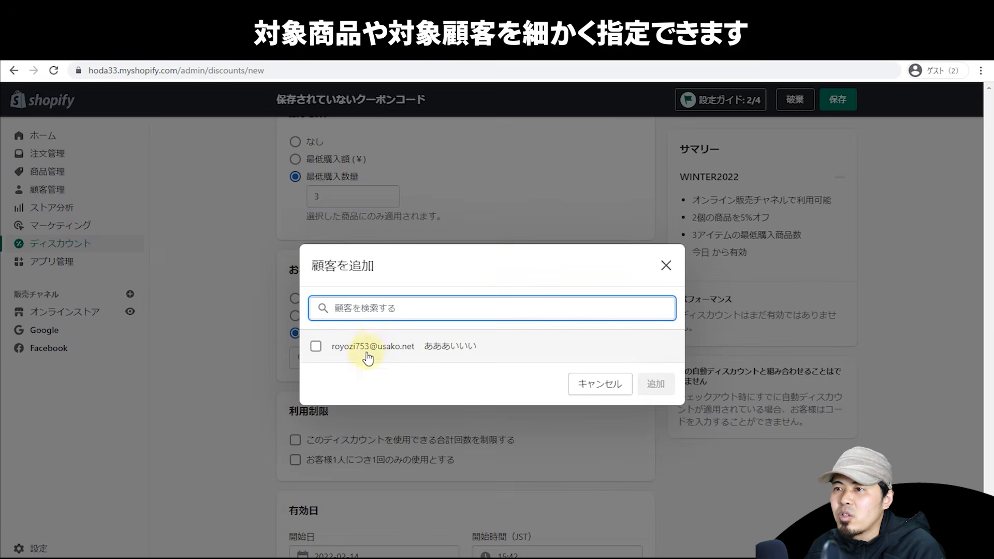
left_click(352, 344)
left_click(655, 389)
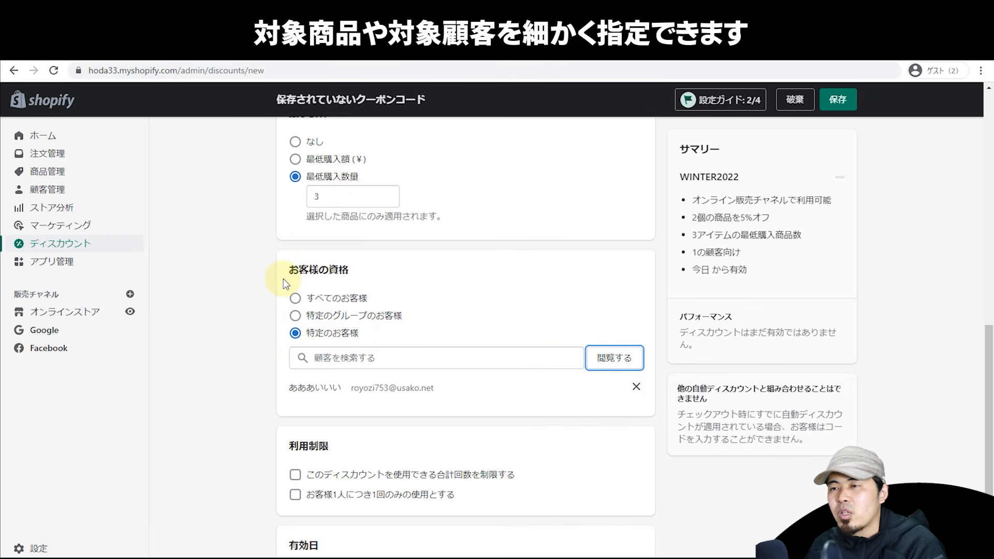
scroll(268, 301, "down", 2)
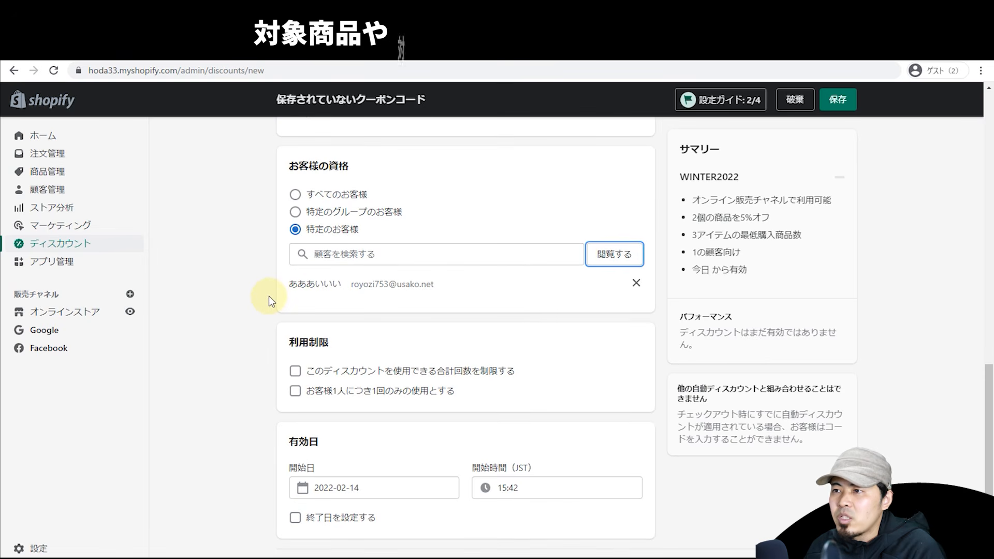
Step: Leave both usage limits, total uses and once per customer, turned off
left_click(295, 370)
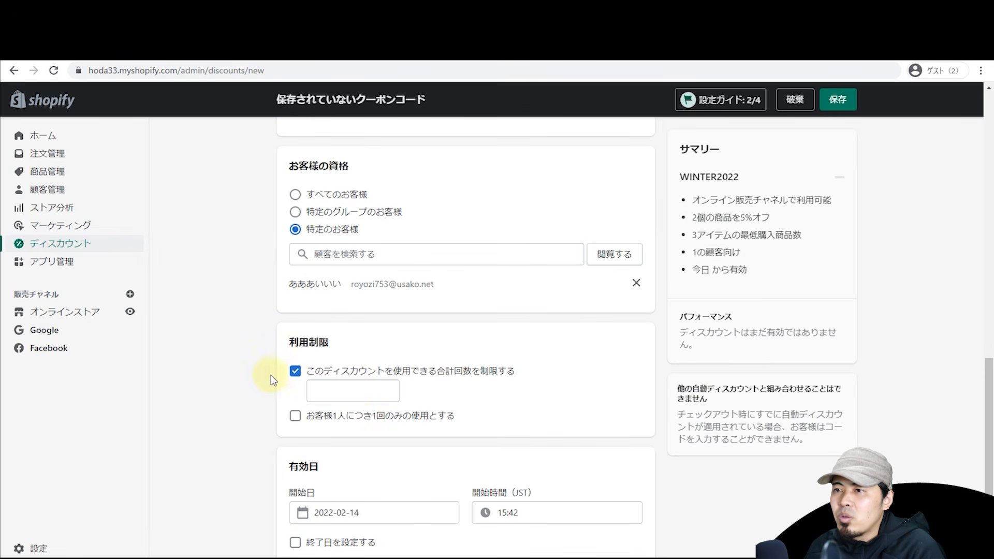
left_click(327, 371)
left_click(323, 392)
left_click(323, 394)
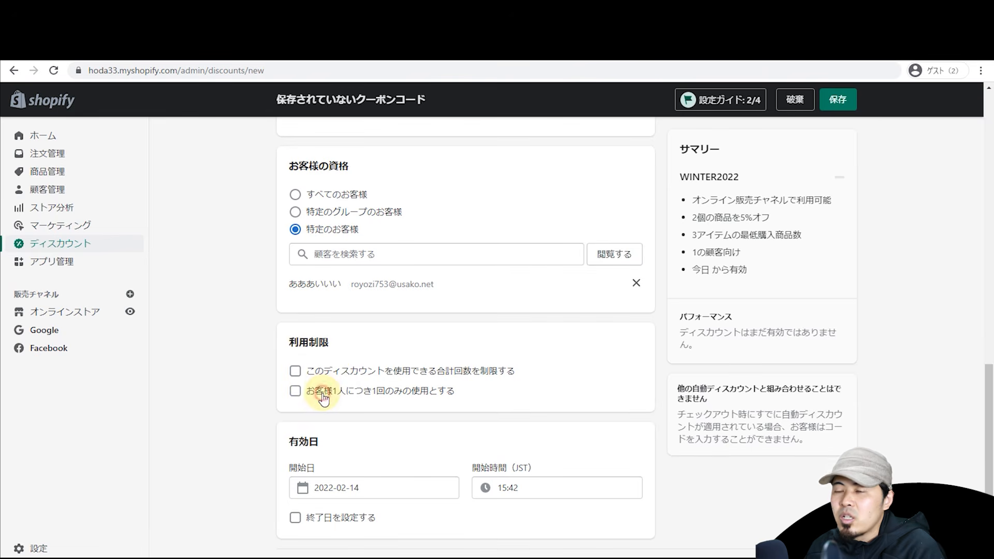
scroll(247, 348, "down", 1)
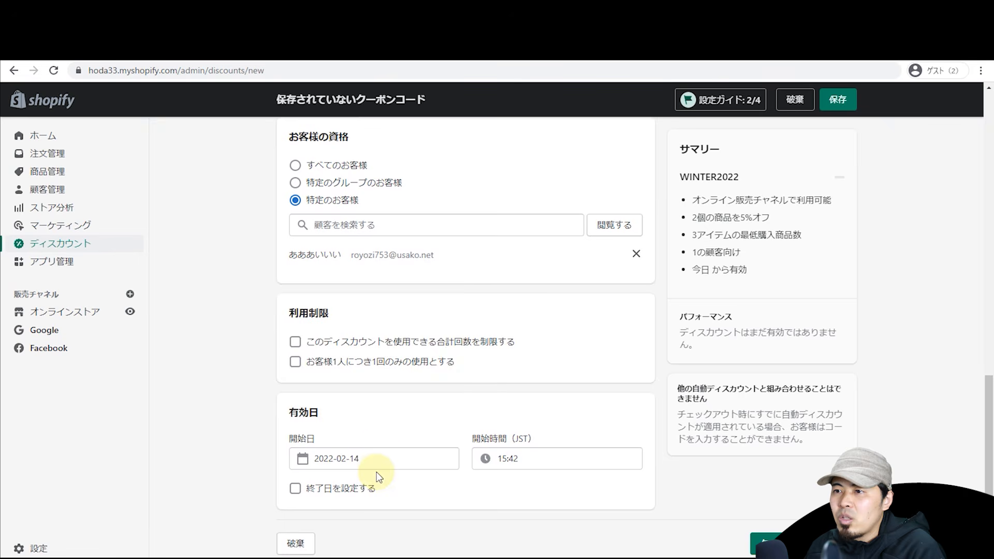
Step: Set the coupon's start date to 2022-03-01 and add an end date of 2022-03-31
left_click(375, 459)
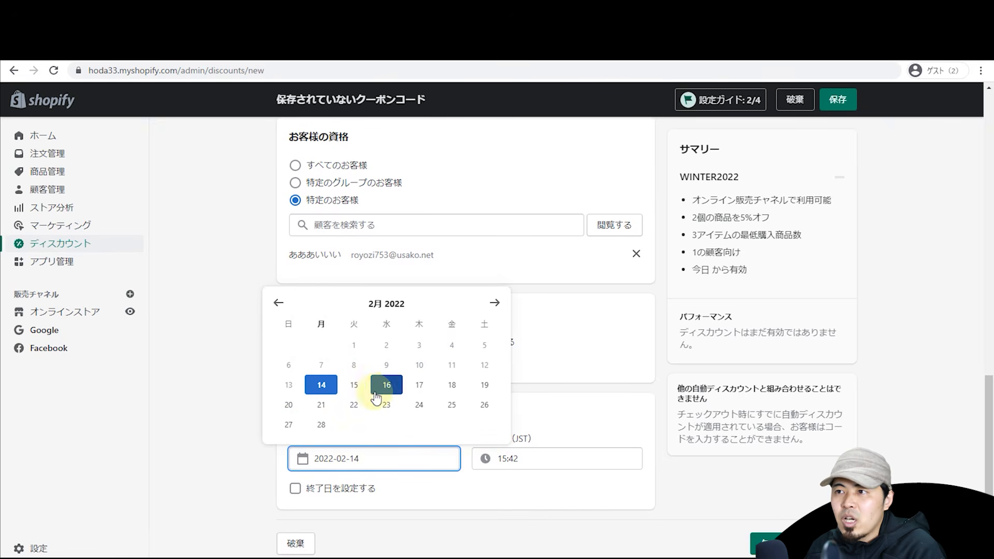
left_click(495, 304)
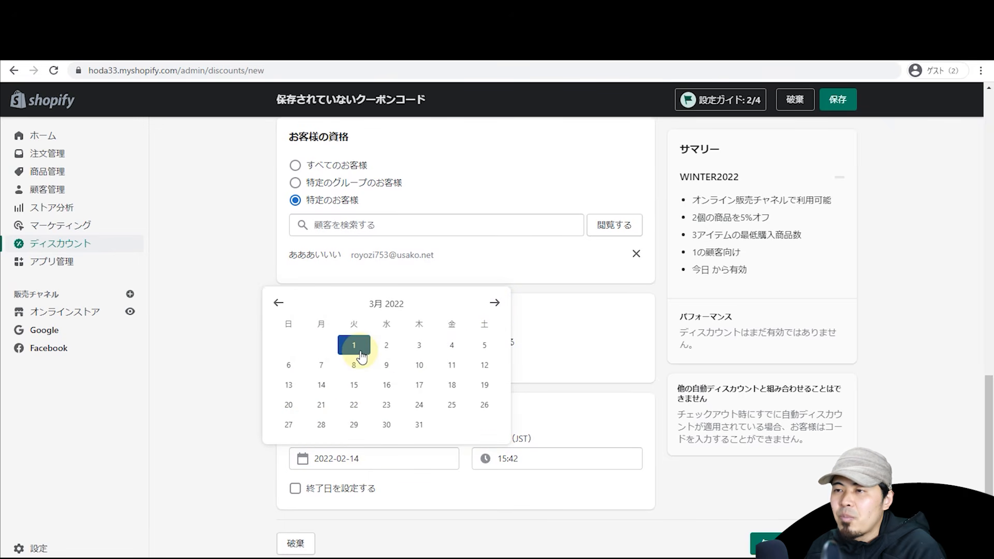
left_click(354, 346)
left_click(295, 488)
scroll(377, 514, "down", 1)
left_click(376, 490)
left_click(418, 451)
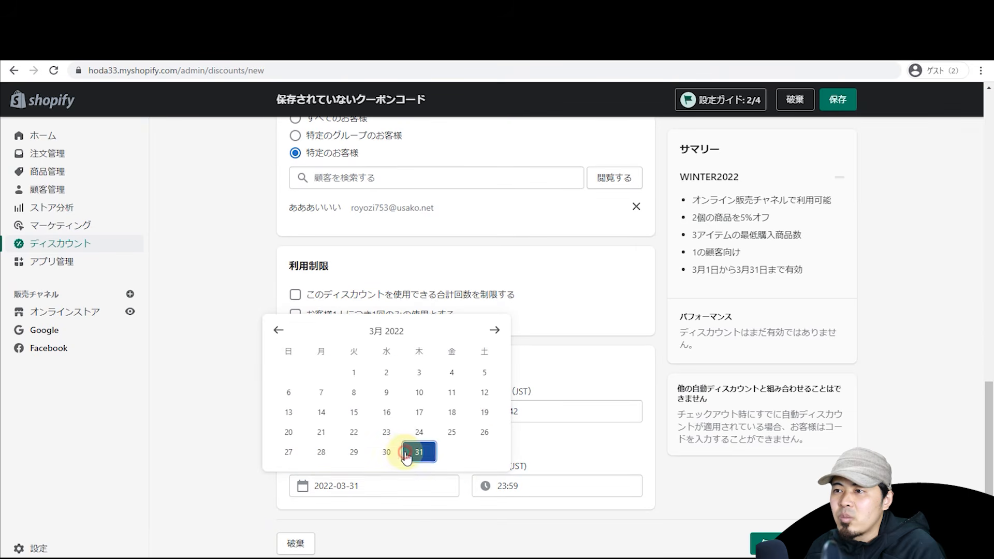
scroll(274, 406, "up", 8)
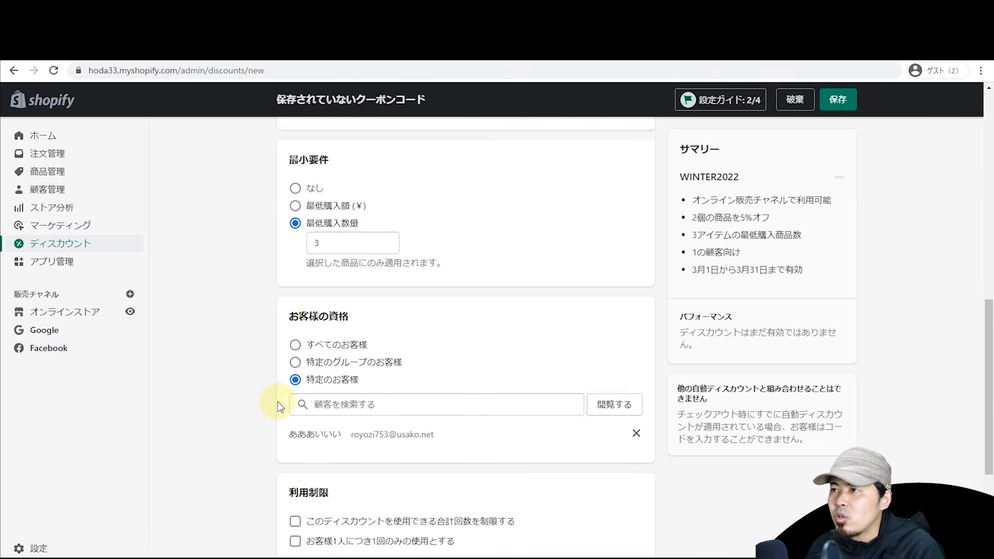
scroll(310, 409, "down", 7)
scroll(344, 415, "down", 1)
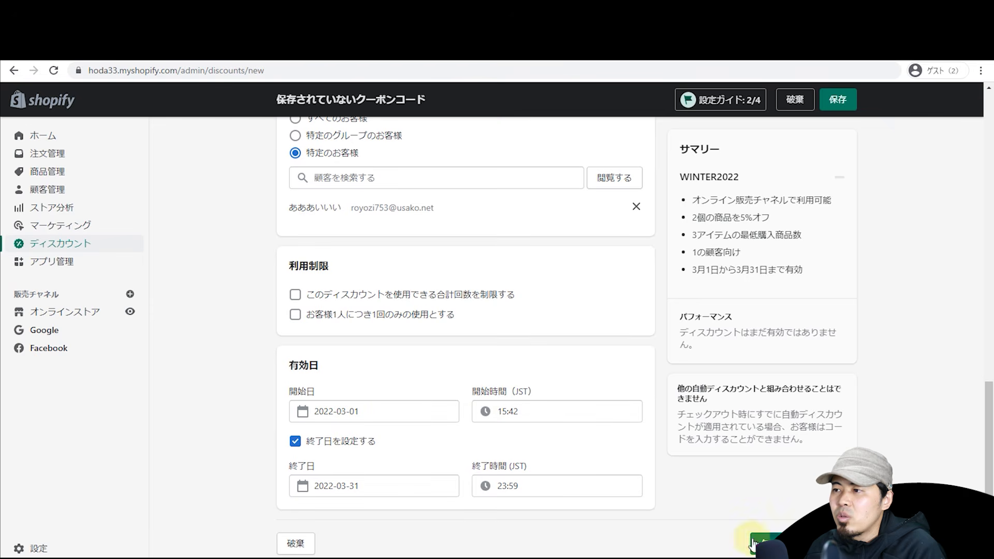
Step: Save the WINTER2022 discount, then select and deselect its coupon code text
left_click(765, 543)
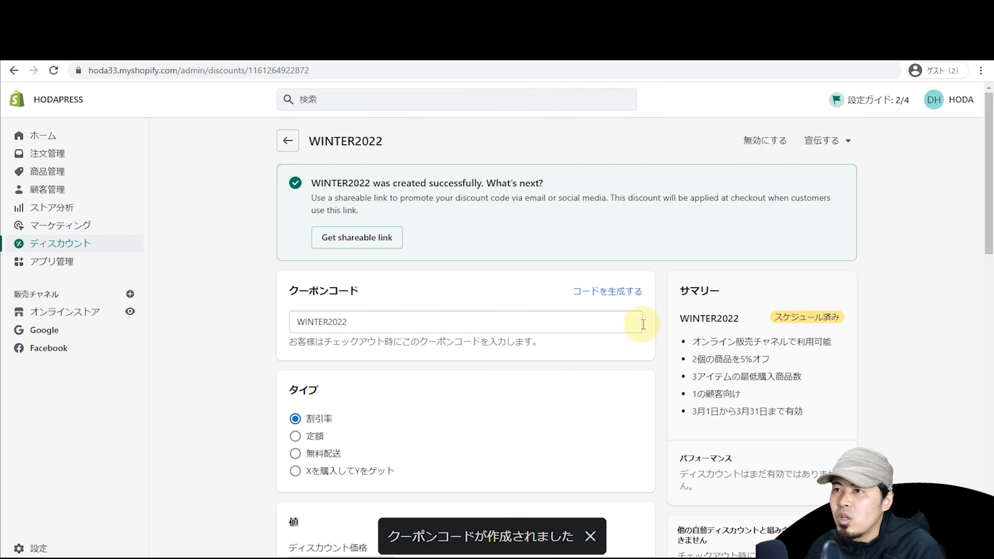
left_click(385, 321)
left_click_drag(392, 318, 229, 314)
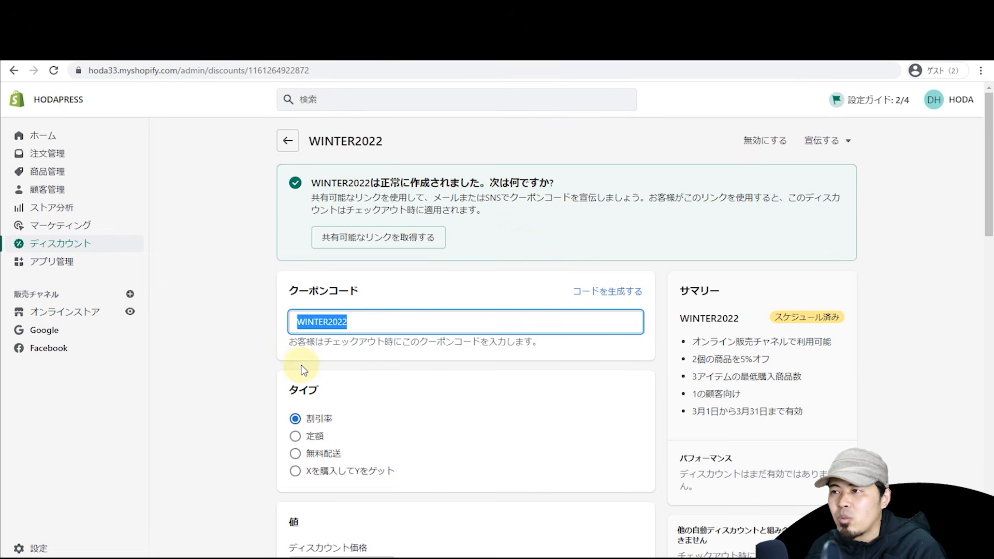
scroll(297, 362, "down", 2)
left_click(249, 319)
scroll(250, 319, "up", 2)
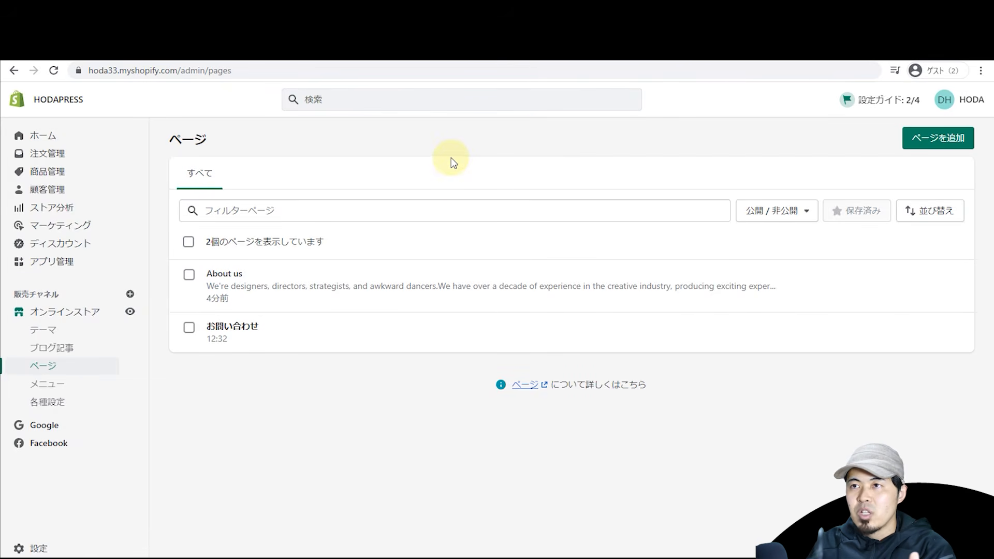
left_click(94, 68)
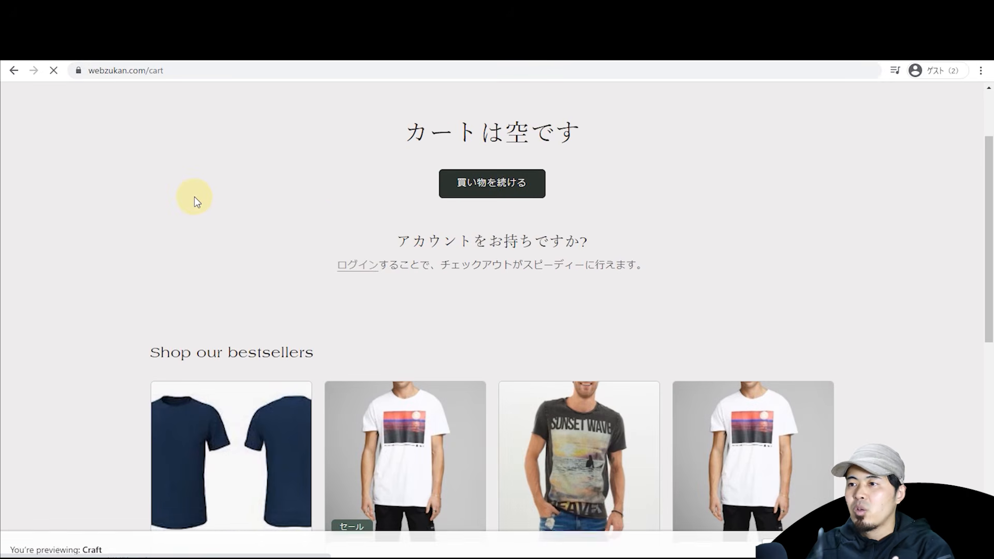
scroll(231, 226, "up", 2)
scroll(348, 381, "down", 2)
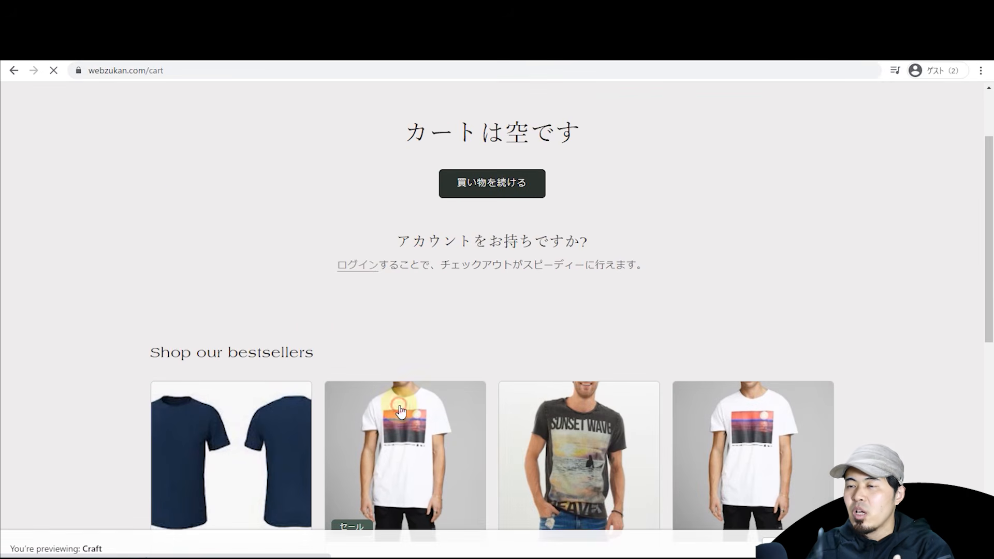
left_click(401, 409)
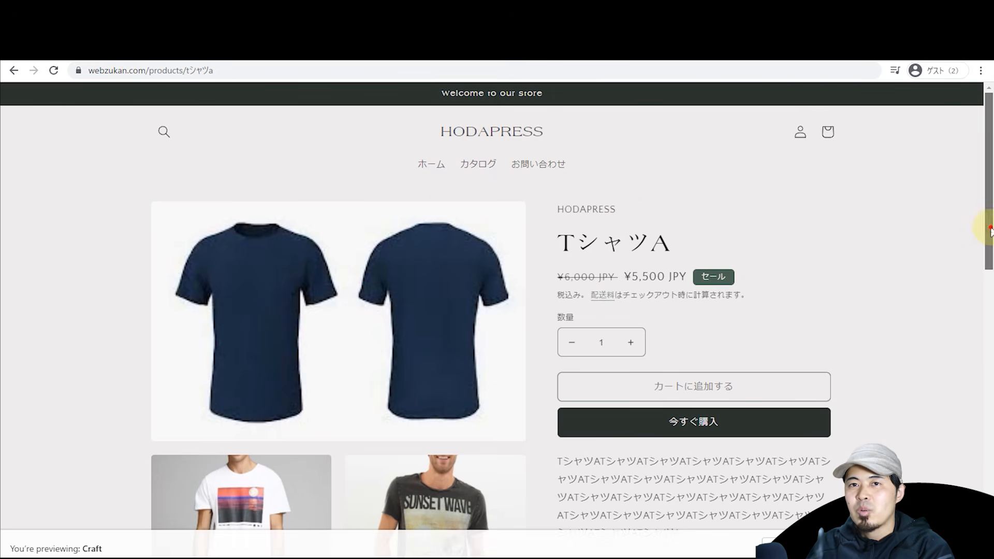
left_click_drag(988, 228, 989, 233)
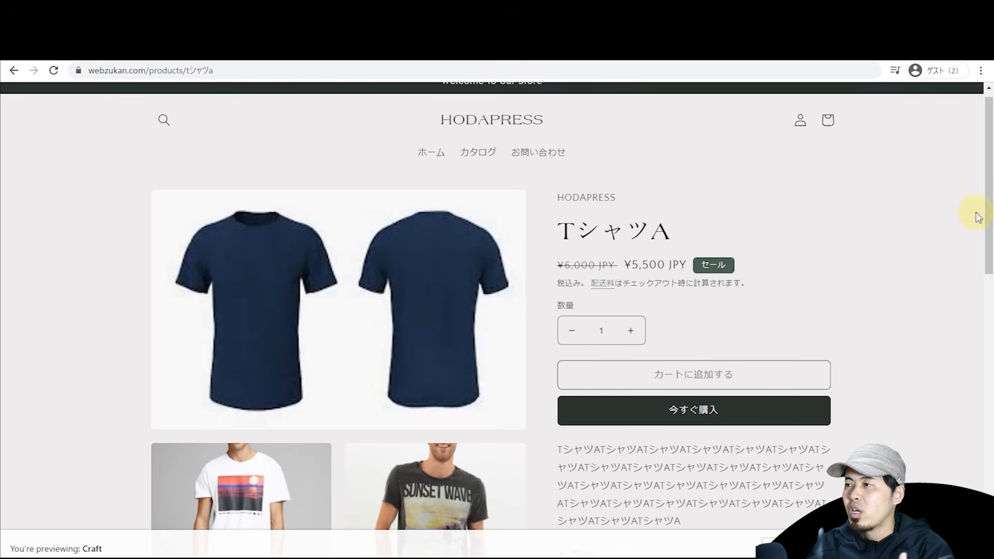
scroll(973, 213, "down", 1)
scroll(966, 207, "up", 2)
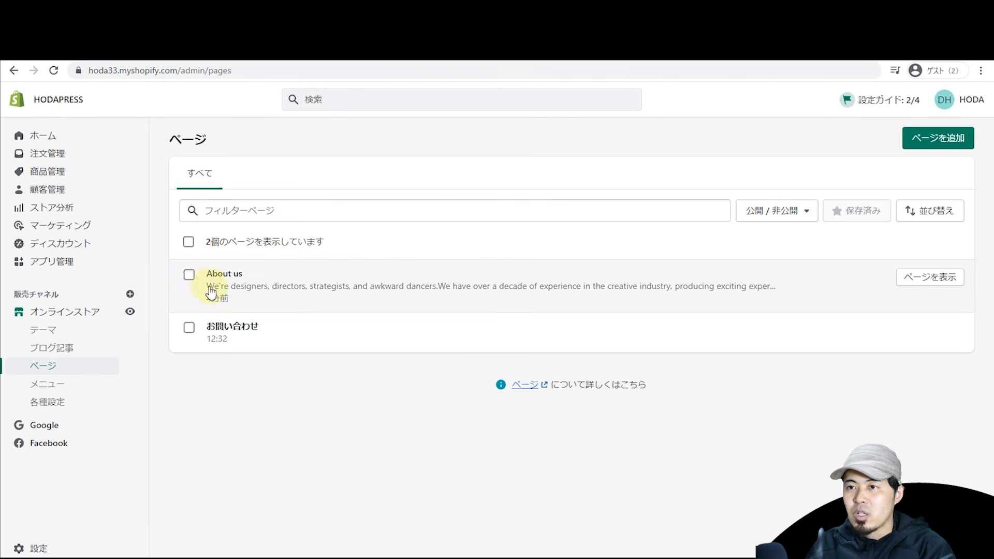
Step: Create a new page titled 私たちについて
scroll(65, 317, "up", 5)
scroll(46, 320, "left", 1)
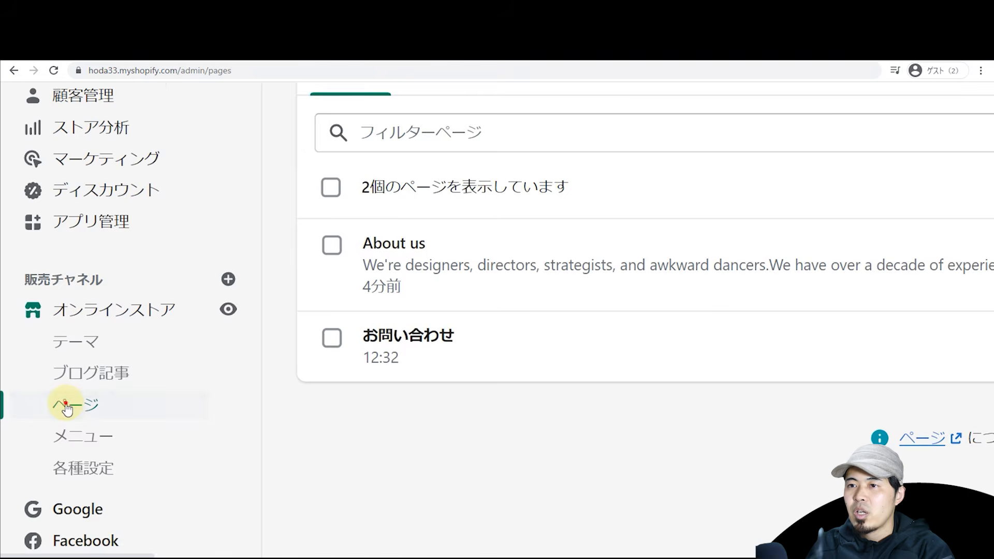
scroll(66, 407, "down", 5)
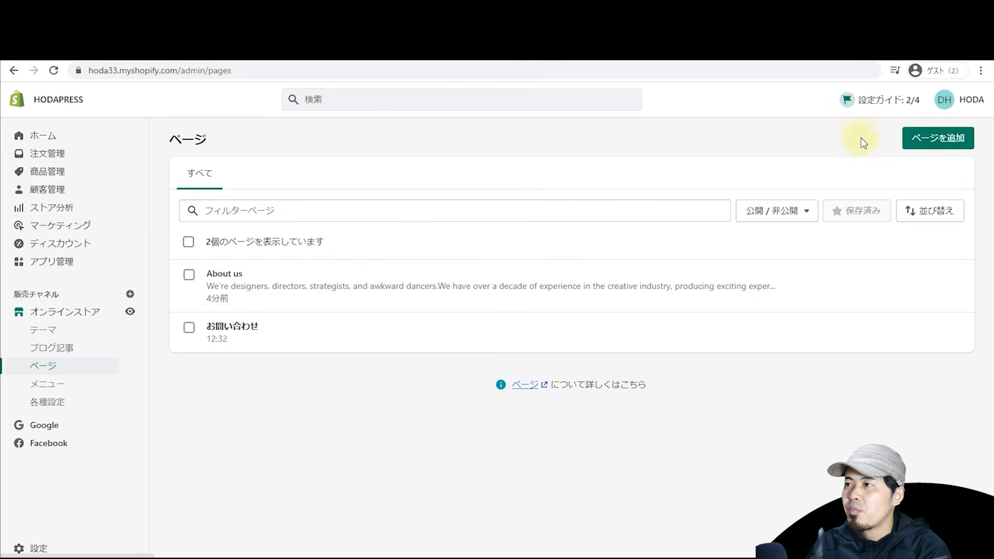
left_click(920, 141)
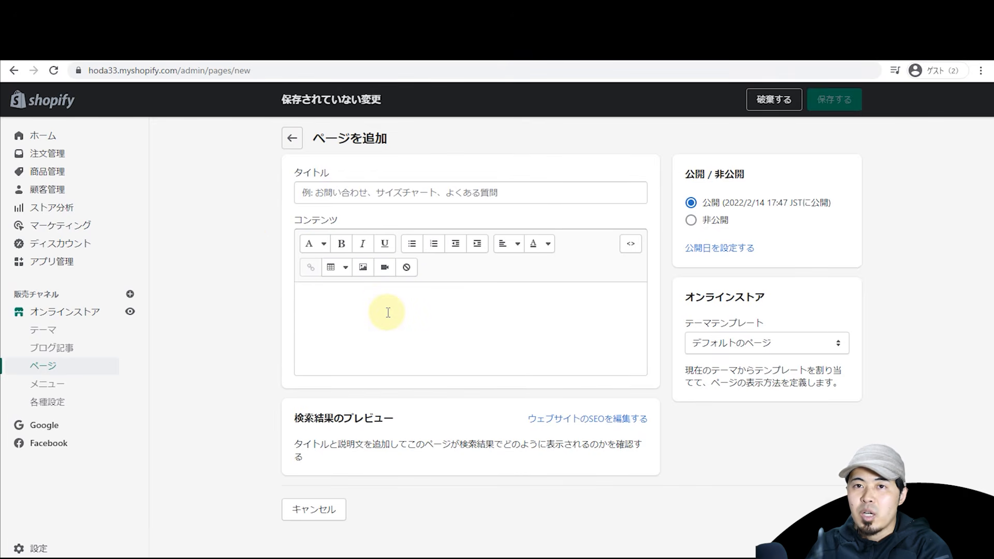
left_click(383, 194)
type("私たちについて")
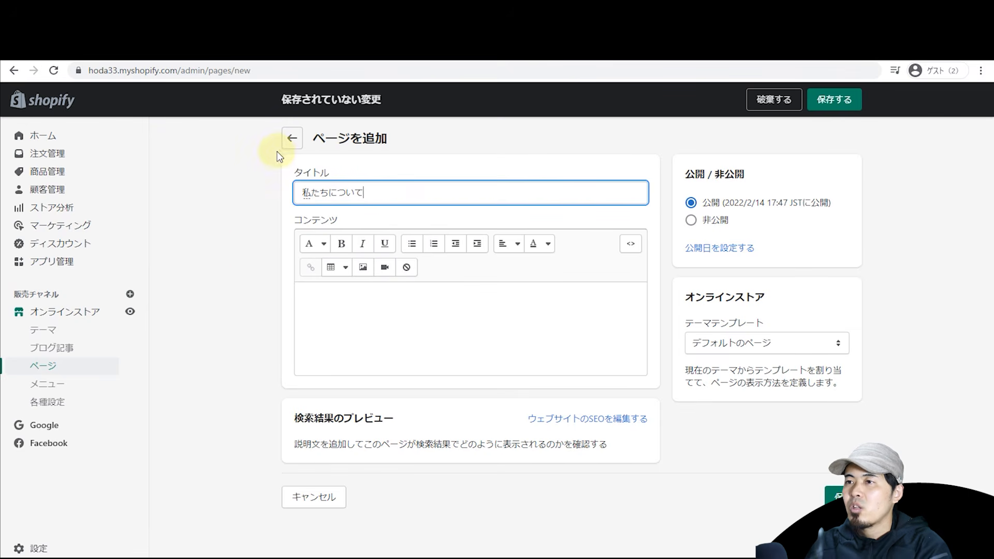
left_click(239, 251)
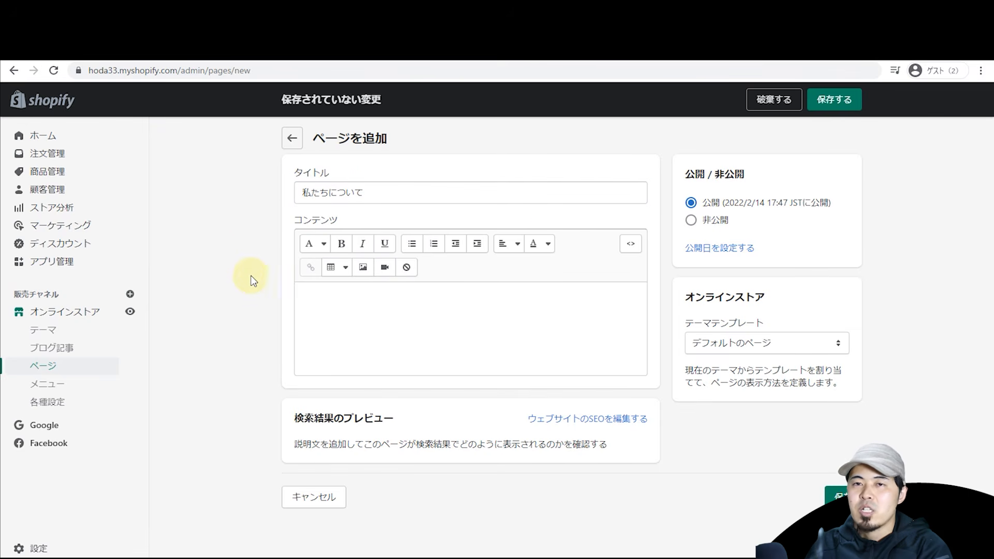
Step: Paste the designers heading and paragraph into the page content three times on separate lines
left_click(319, 319)
type("We're designers, directors, strategists, and awkward dancers. We have over a decade of experience in the creative industry, producing exciting experiences for brands that are as smart, as they are effective.")
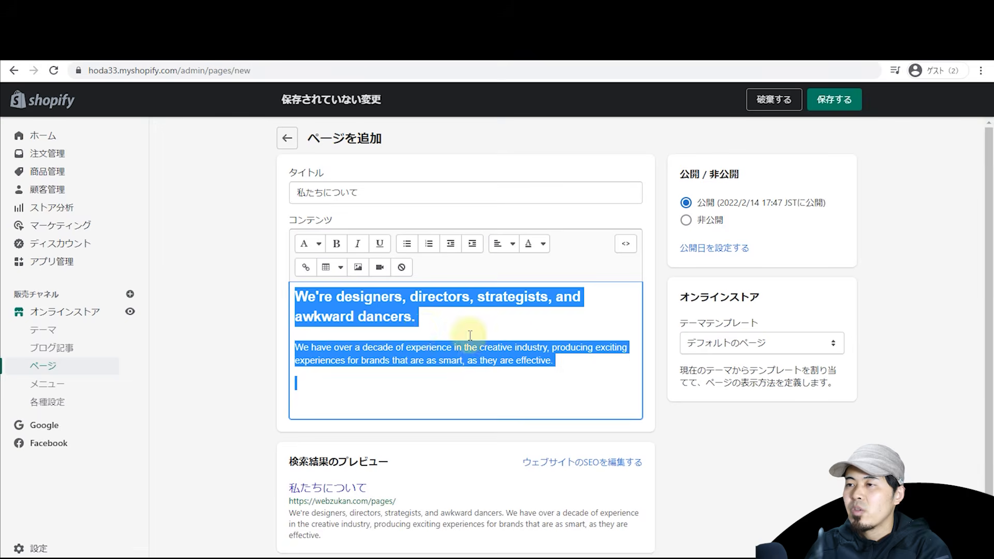
key("Return")
type("We're designers, directors, strategists, and awkward dancers. We have over a decade of experience in the creative industry, producing exciting experiences for brands that are as smart, as they are effective.")
key("Return")
type("We're designers, directors, strategists, and awkward dancers. We have over a decade of experience in the creative industry, producing exciting experiences for brands that are as smart, as they are effective.")
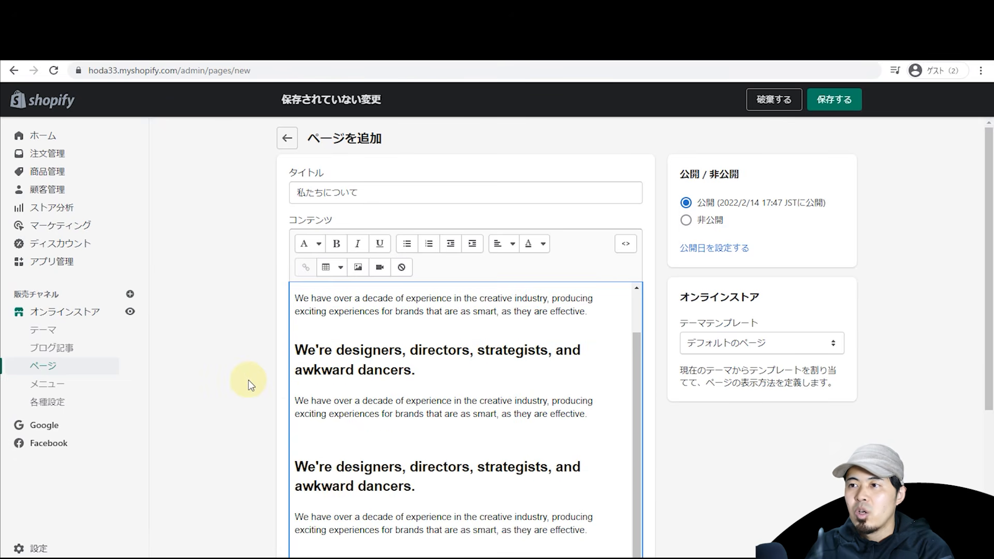
scroll(510, 355, "down", 4)
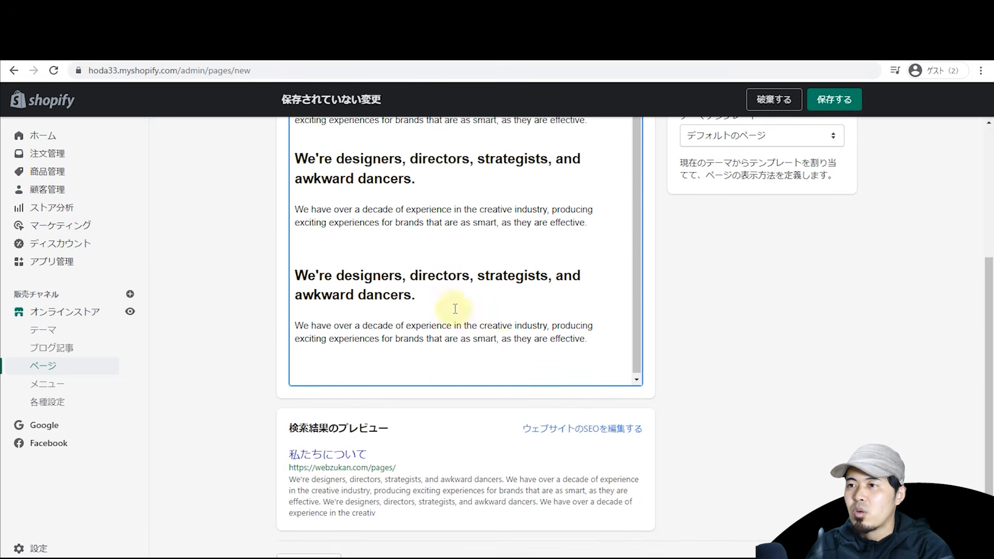
scroll(274, 290, "up", 4)
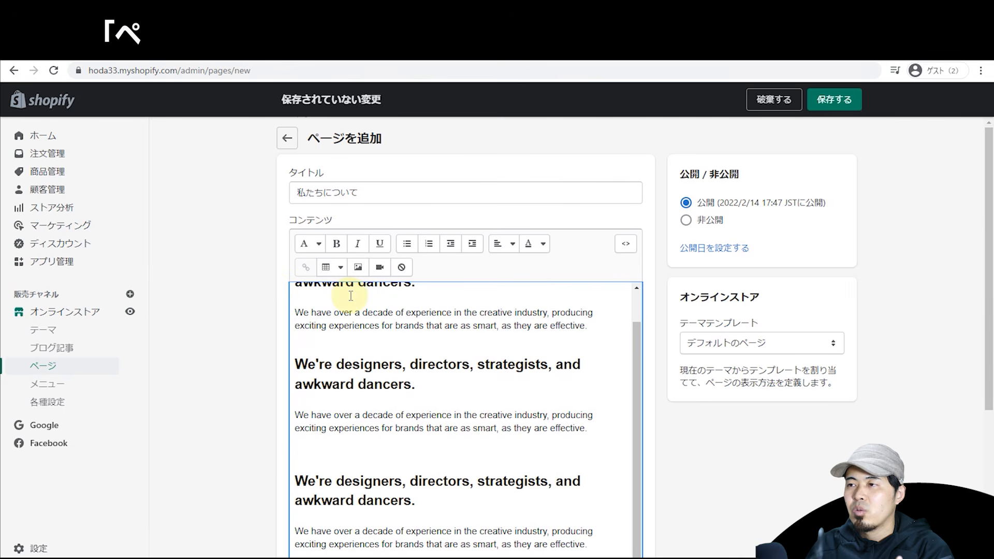
scroll(350, 295, "up", 1)
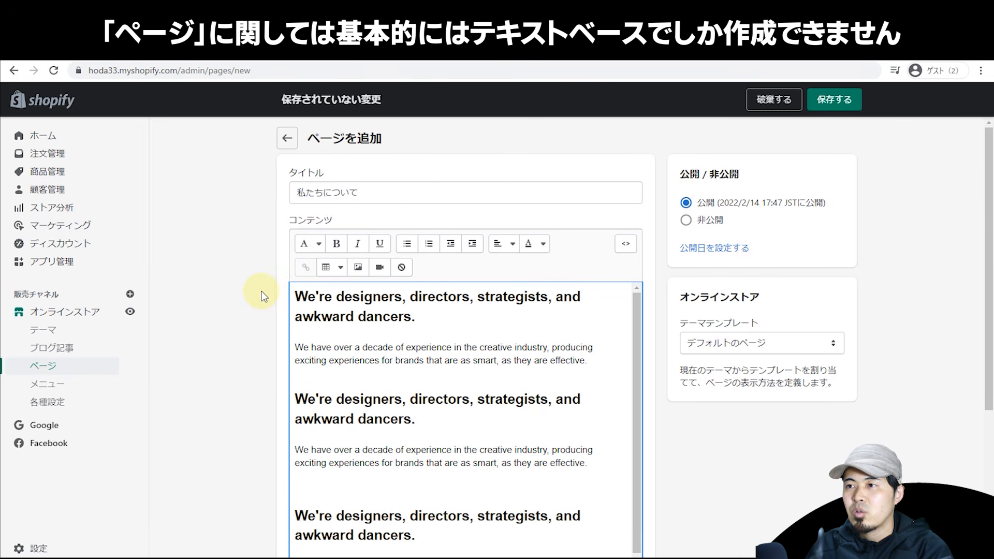
left_click(626, 245)
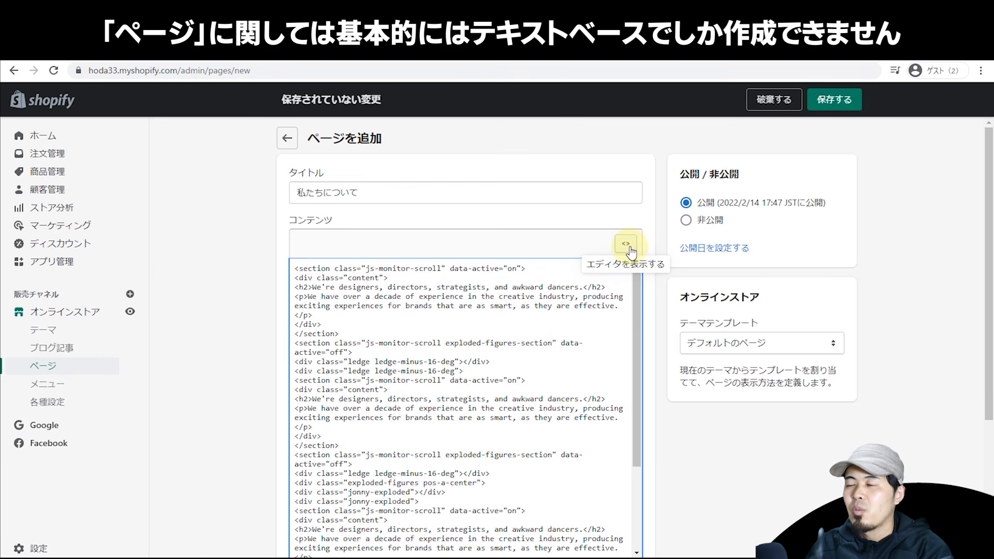
left_click(628, 247)
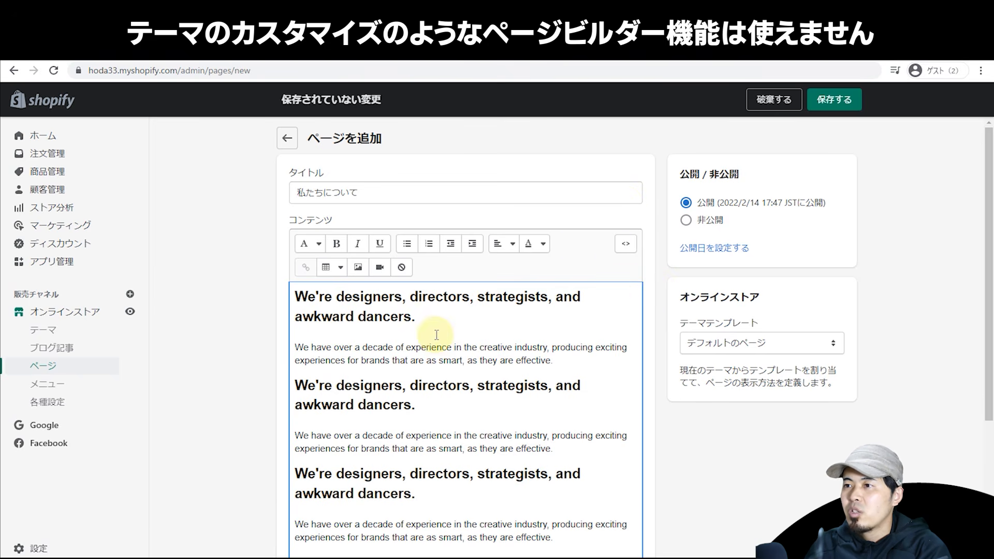
Step: Insert the T-shirt image in a new paragraph after the first paragraph
left_click(565, 360)
key("Return")
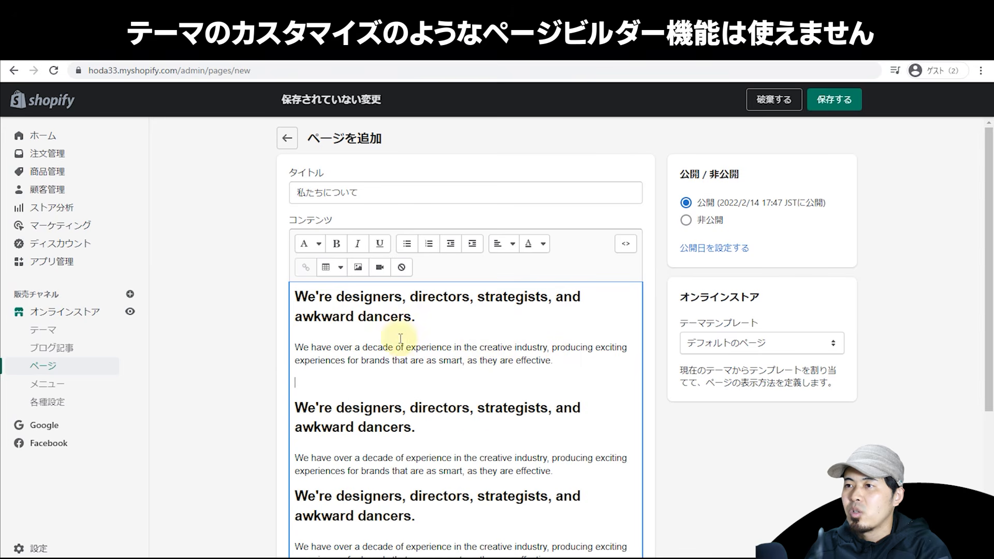
left_click(358, 267)
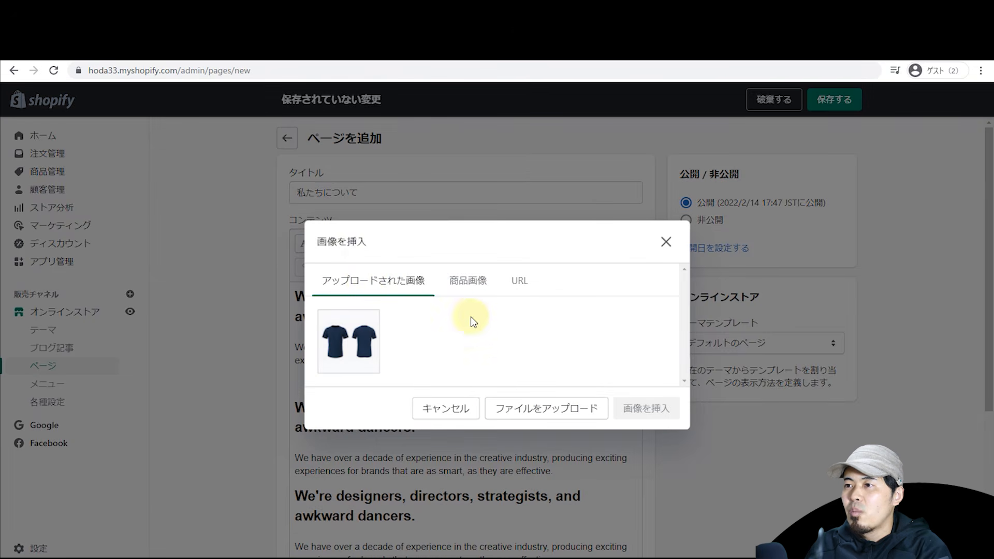
left_click(361, 341)
left_click(656, 468)
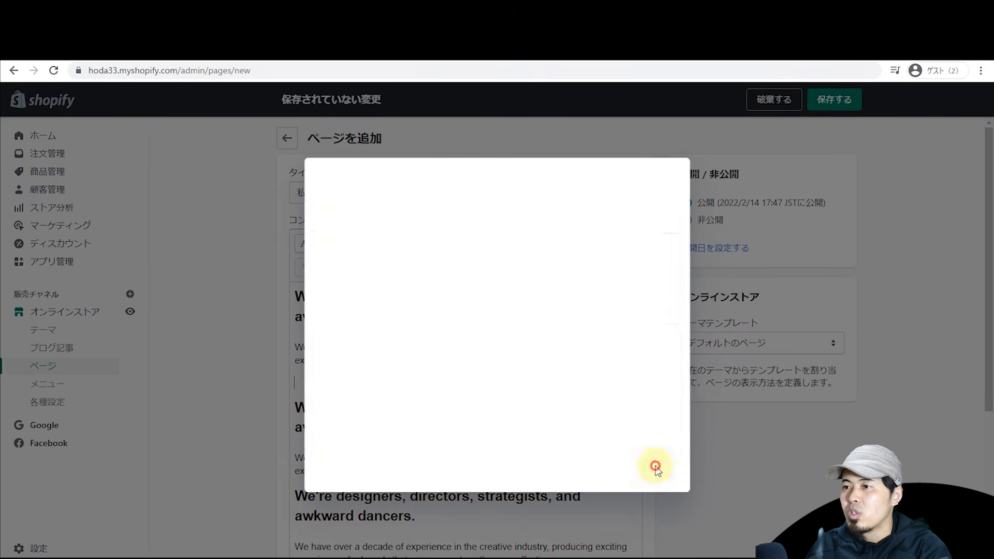
left_click(430, 422)
left_click(556, 341)
Step: Underline part of the first body paragraph
scroll(541, 370, "down", 2)
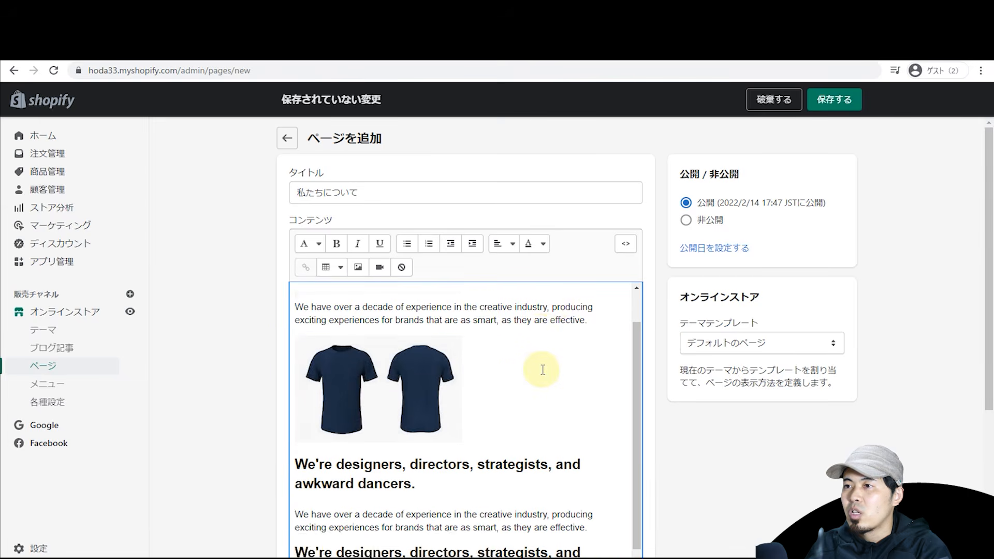
left_click_drag(419, 484, 378, 470)
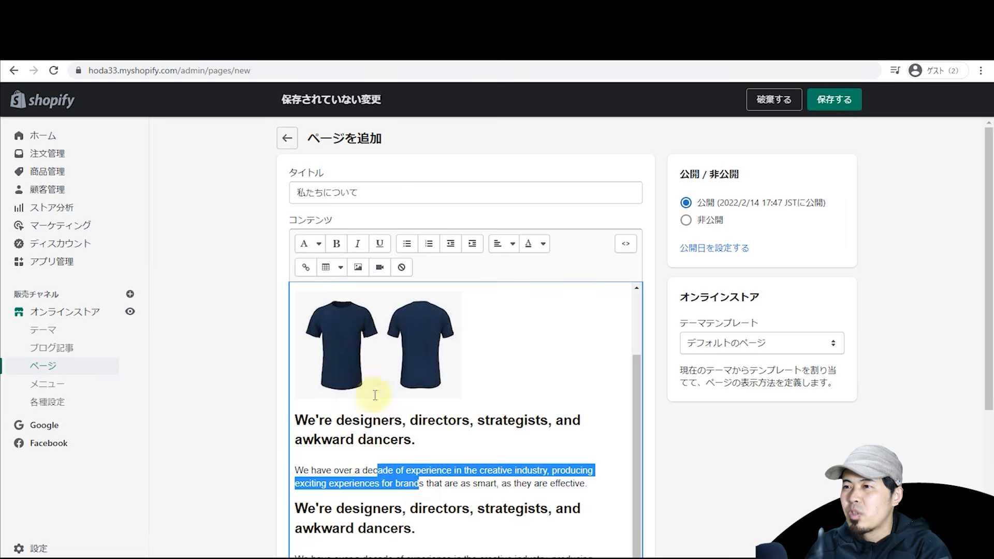
left_click(379, 243)
left_click(506, 351)
scroll(506, 351, "down", 2)
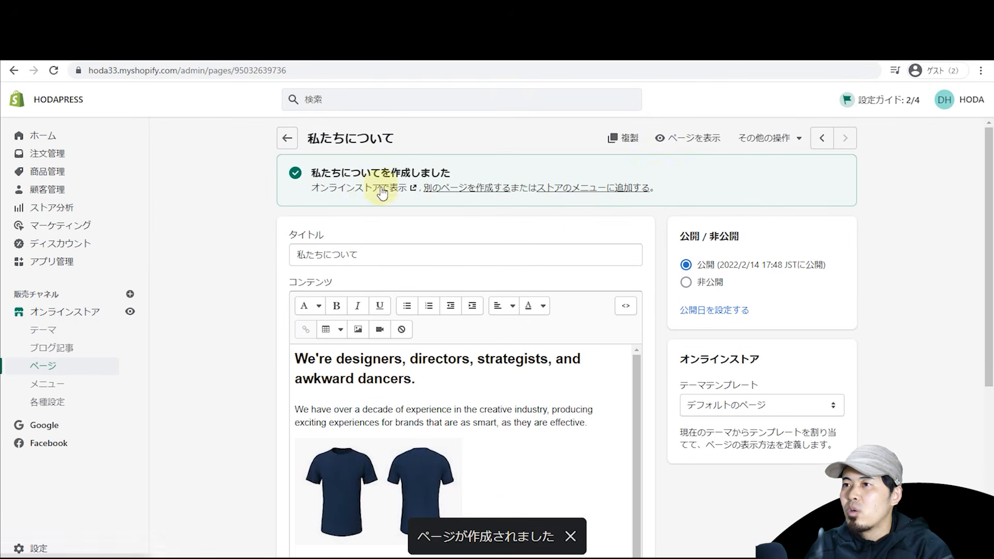
Step: Replace the page's URL handle 私たちについて with aboutus and save the page
scroll(256, 285, "down", 7)
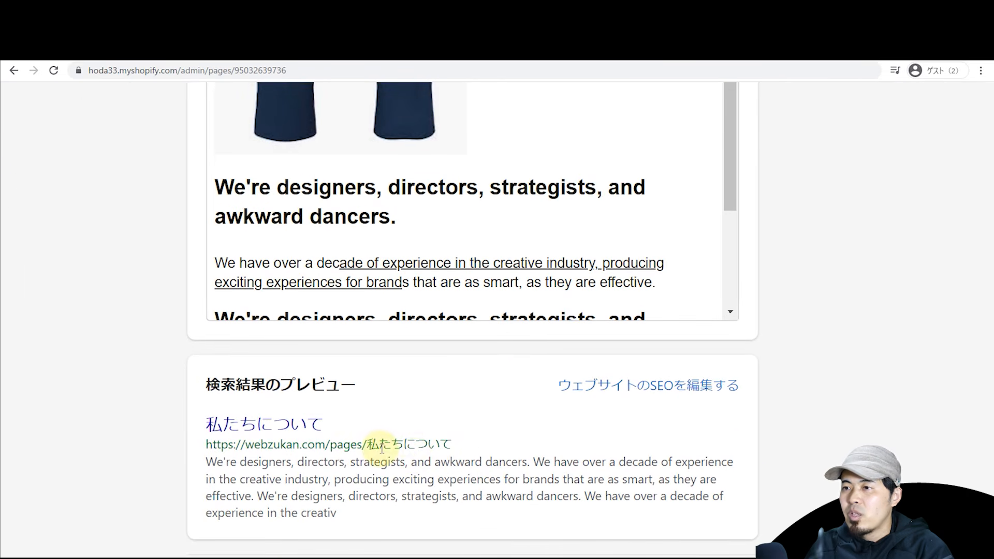
left_click(638, 387)
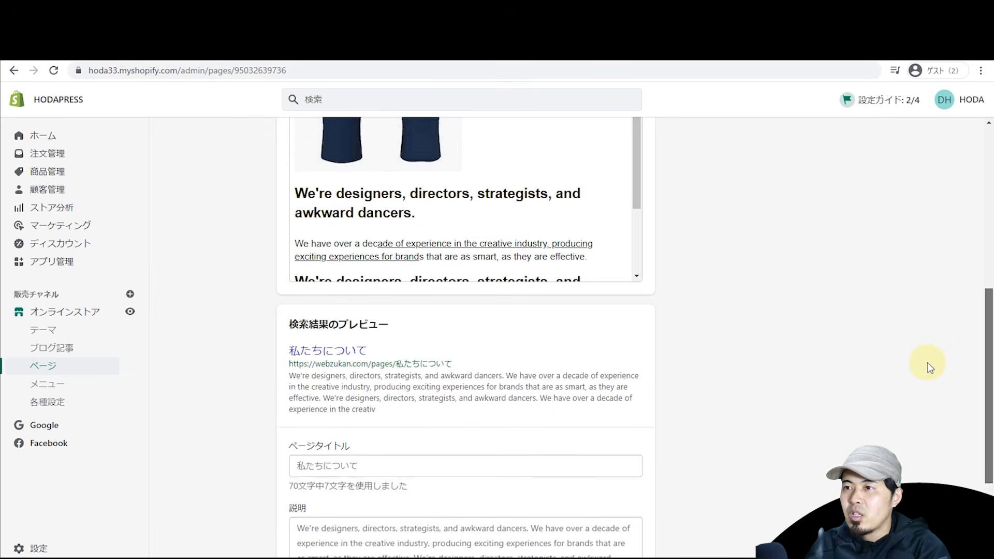
scroll(927, 365, "up", 5)
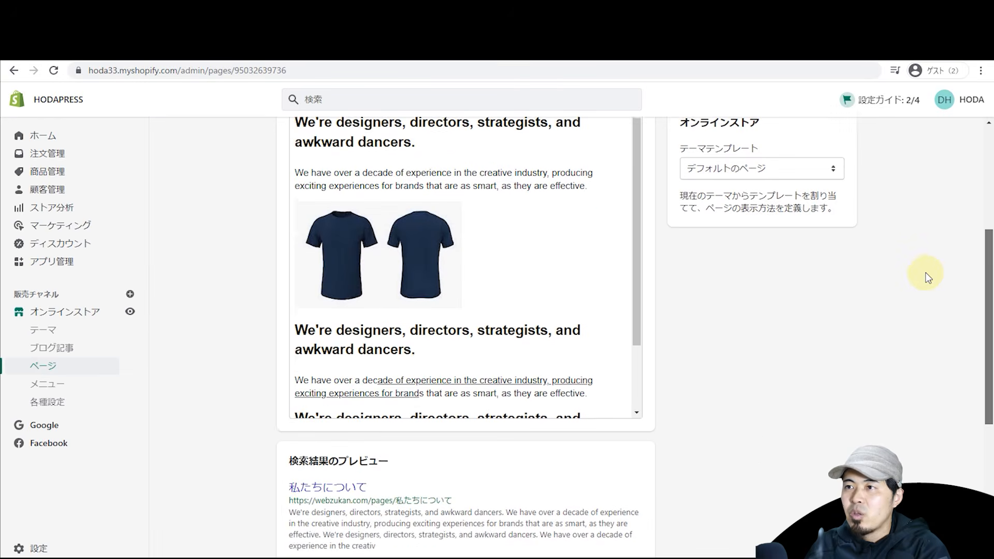
scroll(923, 331, "down", 7)
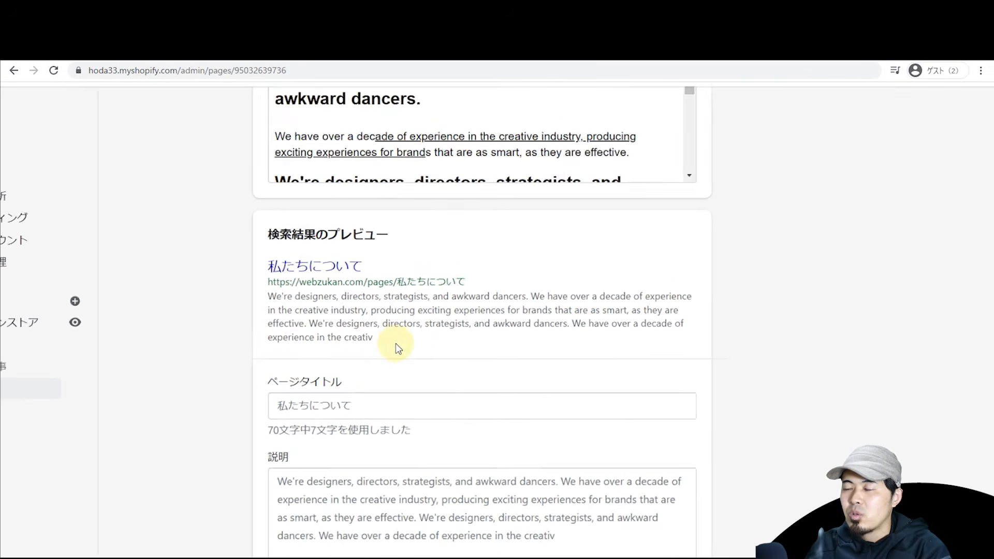
left_click_drag(419, 502, 661, 506)
type("aboutus")
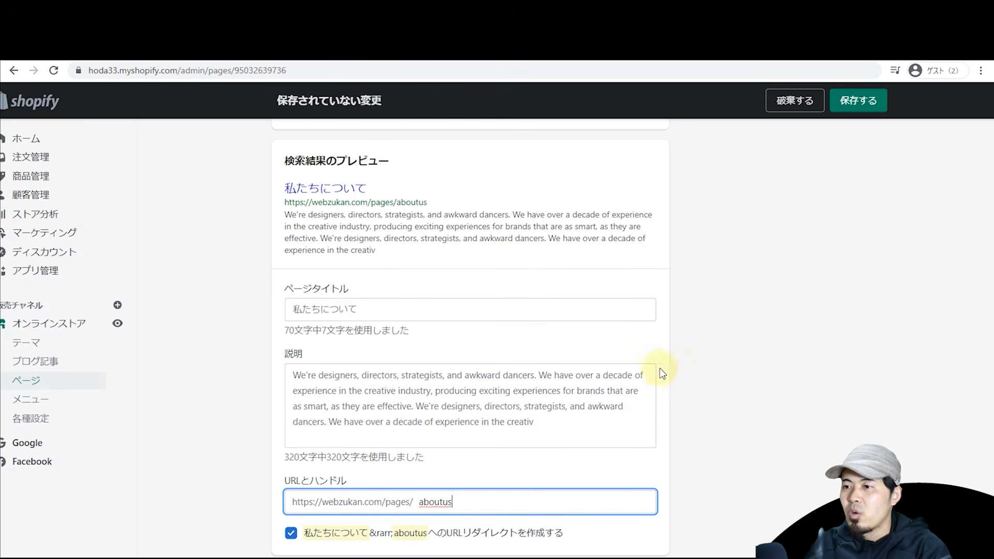
left_click(851, 103)
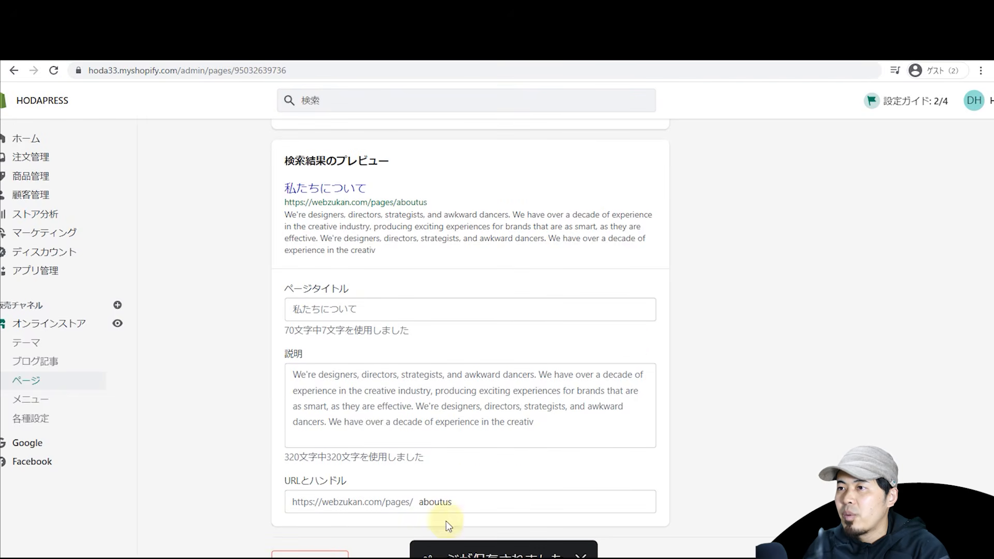
scroll(766, 288, "up", 4)
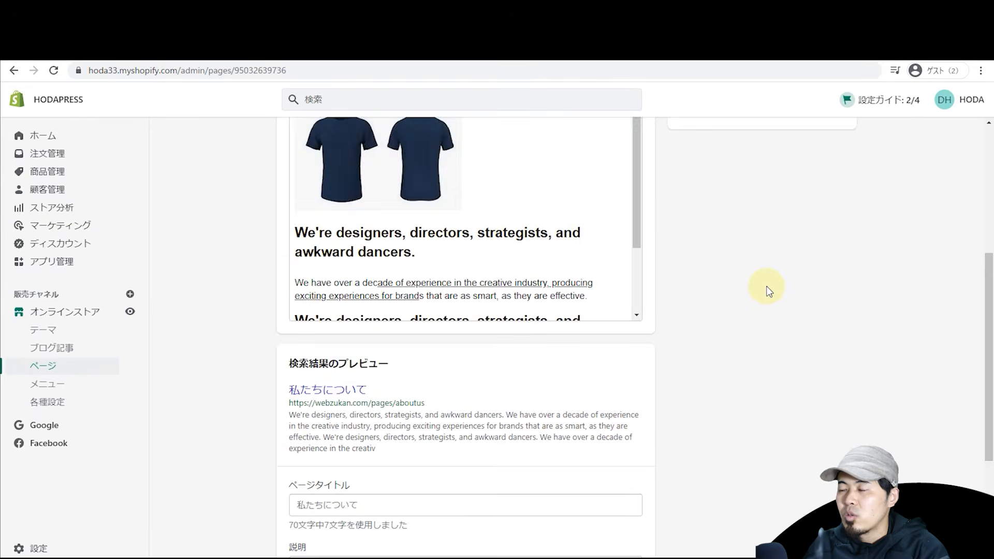
scroll(768, 291, "down", 4)
scroll(768, 305, "up", 3)
scroll(771, 308, "down", 1)
scroll(766, 315, "down", 2)
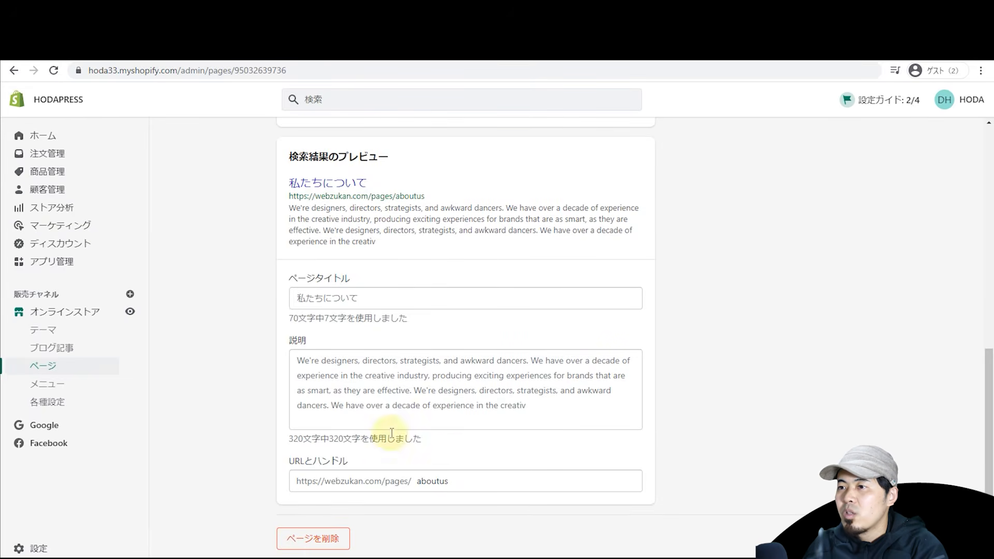
scroll(392, 292, "up", 2)
triple_click(397, 303)
right_click(397, 304)
left_click(437, 343)
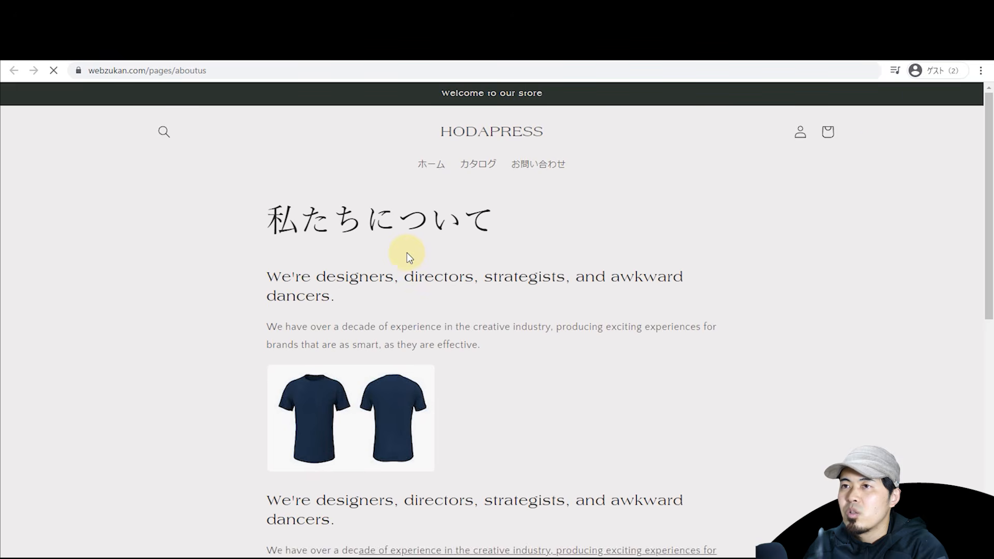
left_click_drag(984, 186, 960, 202)
left_click_drag(263, 188, 492, 362)
scroll(454, 310, "down", 4)
scroll(559, 299, "up", 5)
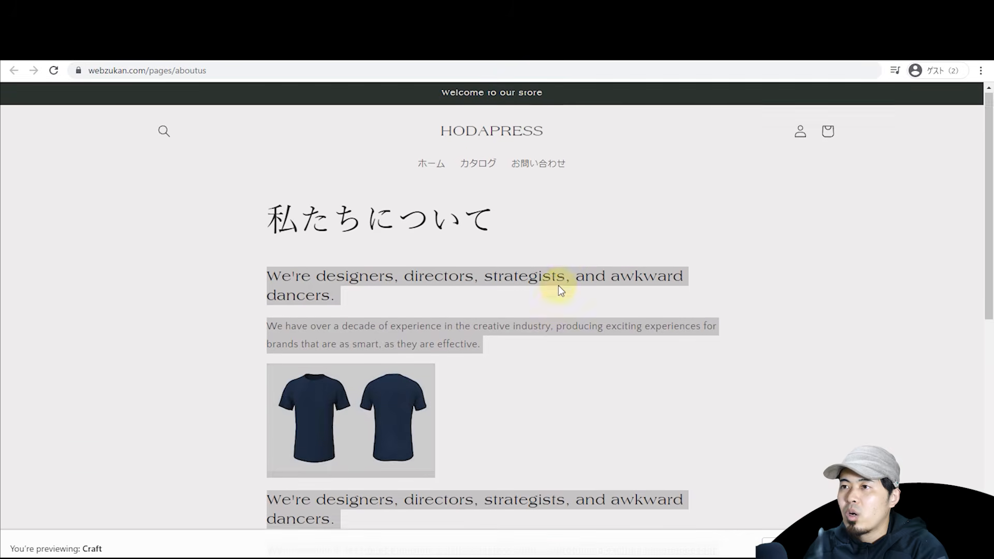
left_click(566, 260)
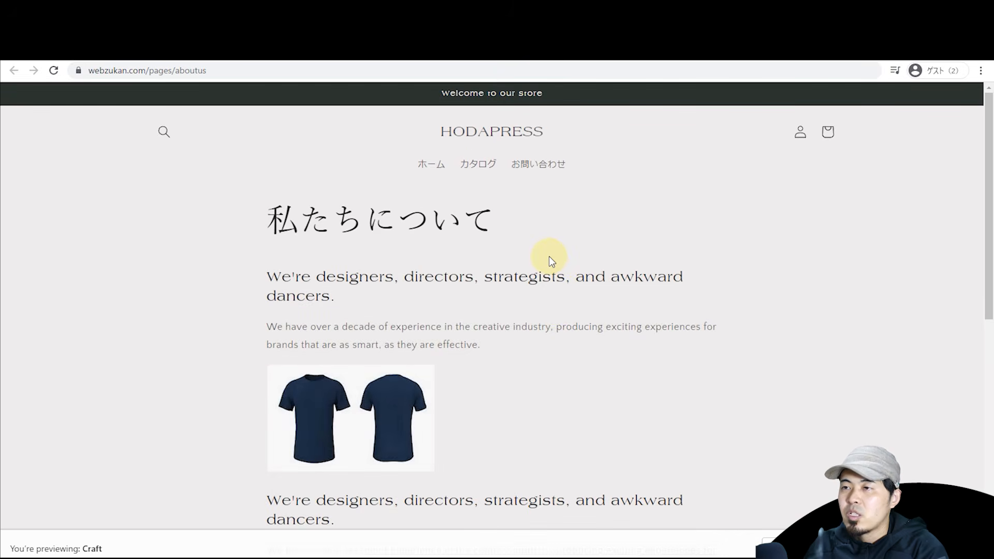
key("ctrl+shift+Tab")
key("ctrl+shift+Tab")
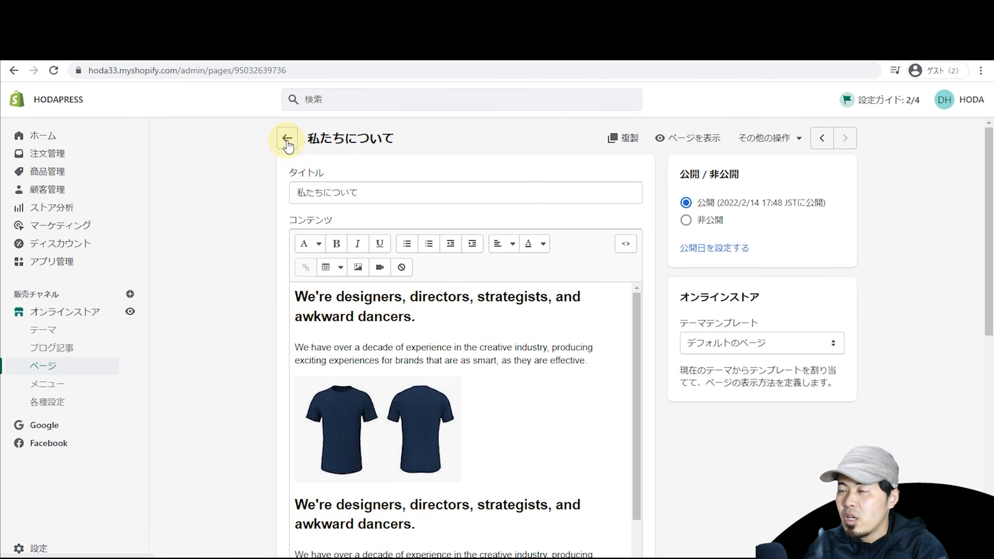
key("ctrl+Tab")
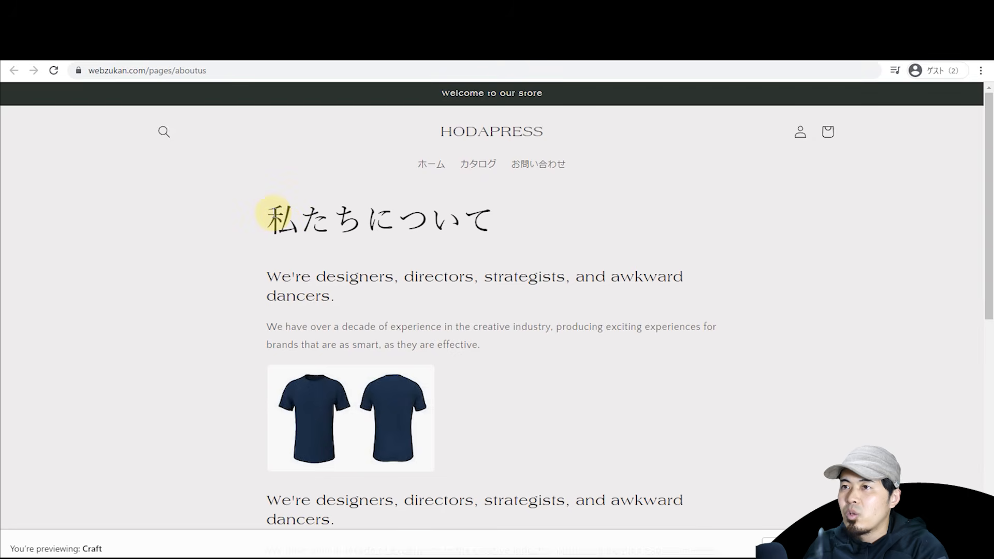
left_click_drag(292, 218, 287, 246)
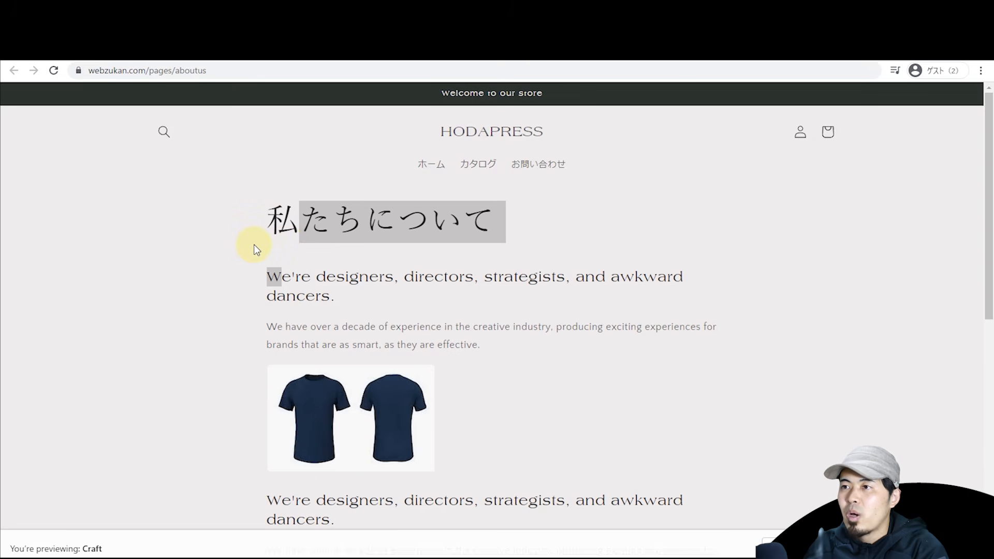
left_click(245, 70)
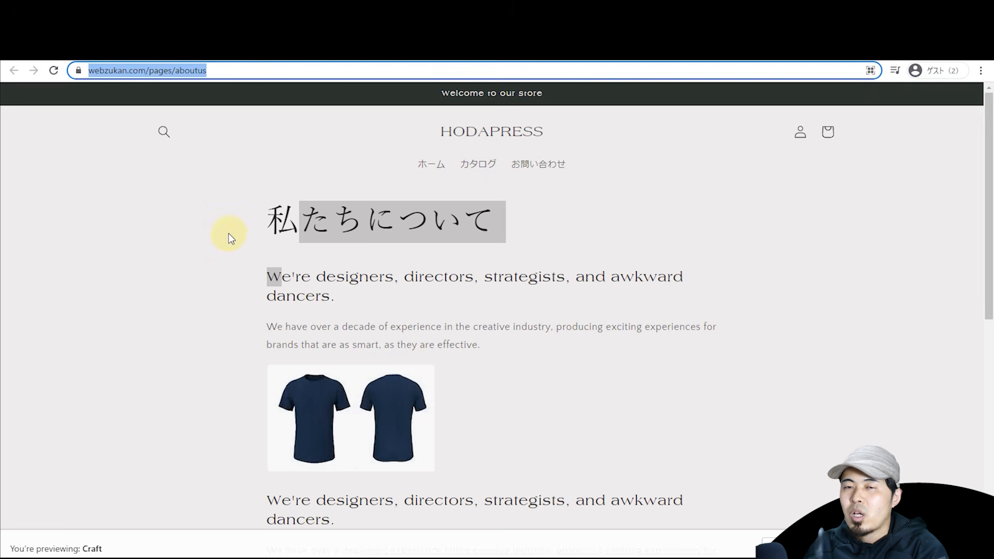
key("ctrl+shift+Tab")
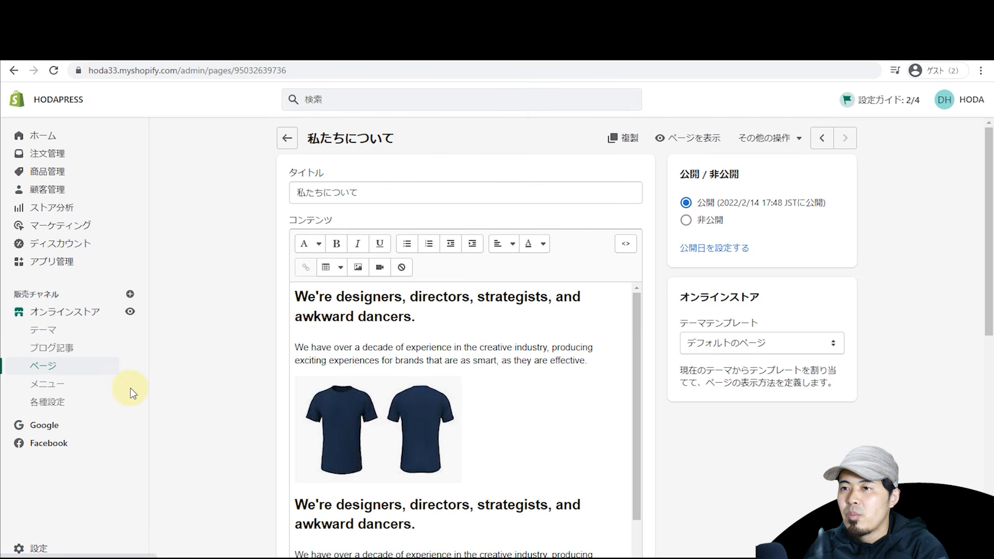
Step: Go to メニュー under Online Store and open メインメニュー to edit its ホーム, カタログ, お問い合わせ items
left_click(78, 387)
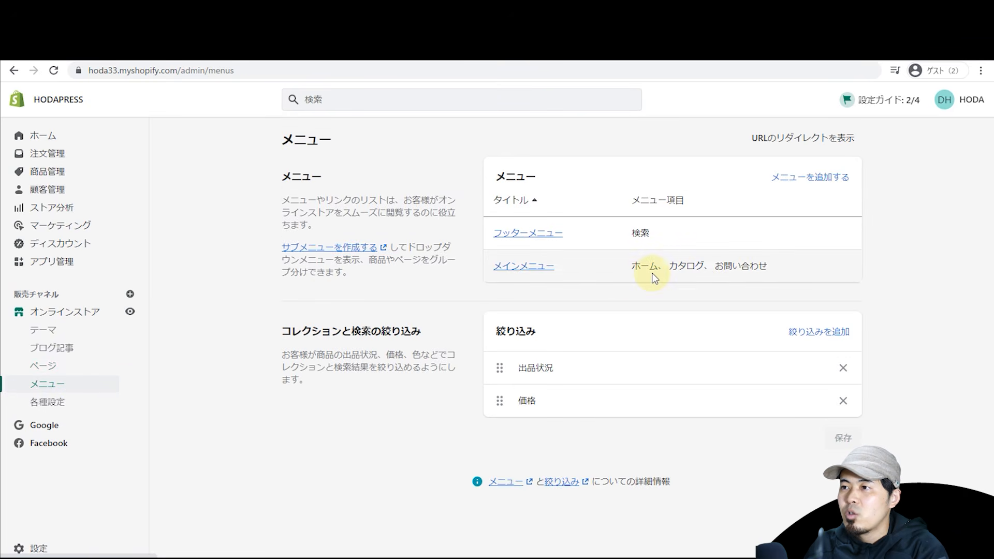
left_click(618, 283)
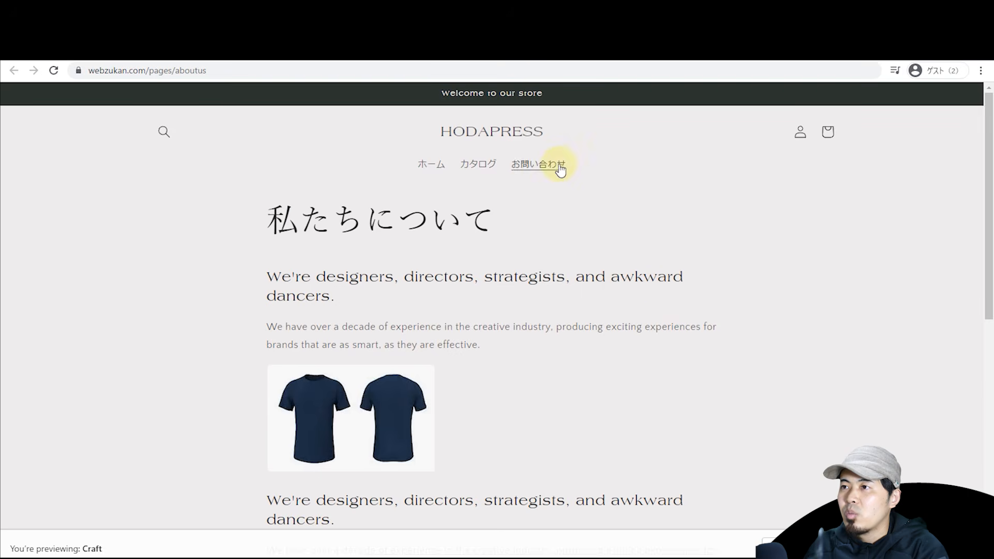
left_click_drag(588, 163, 428, 162)
left_click(322, 184)
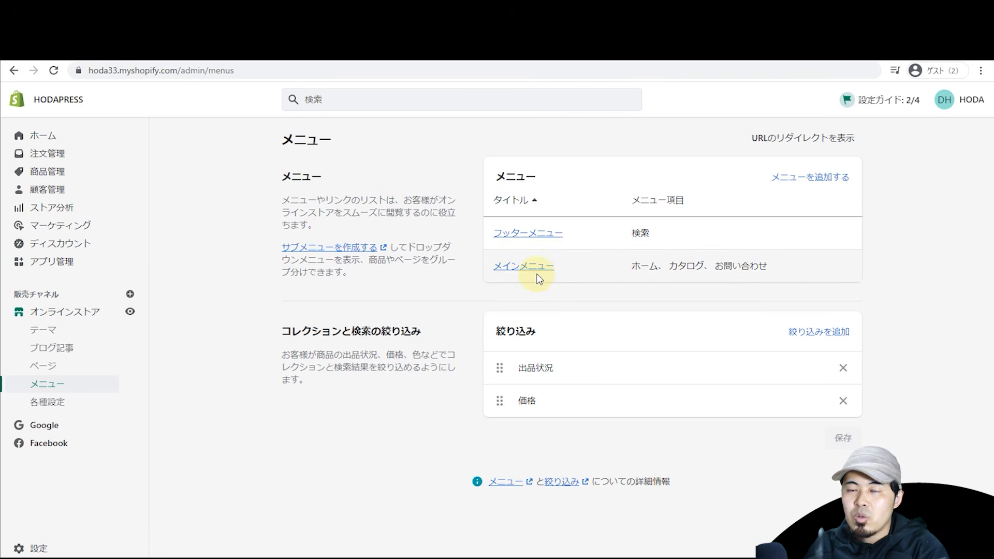
left_click(534, 274)
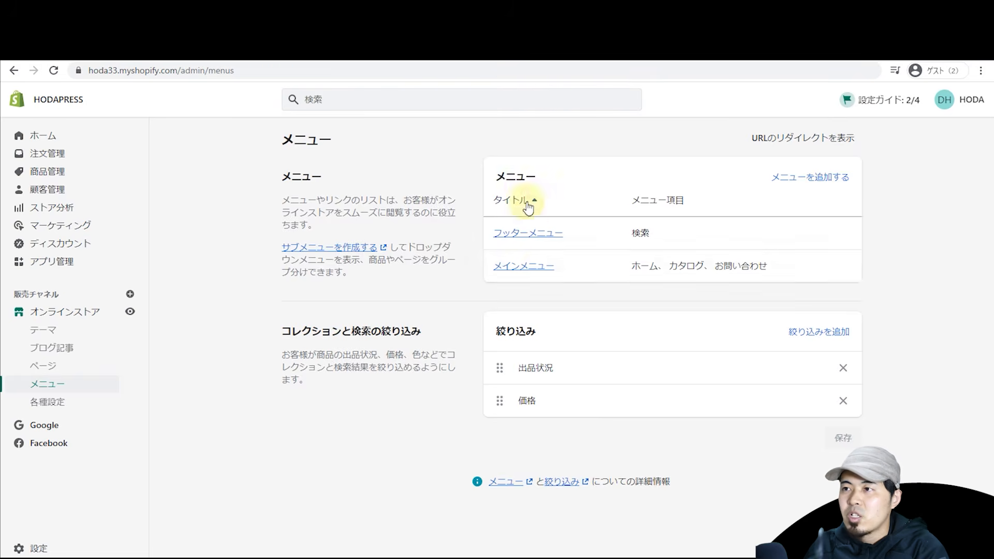
left_click(536, 269)
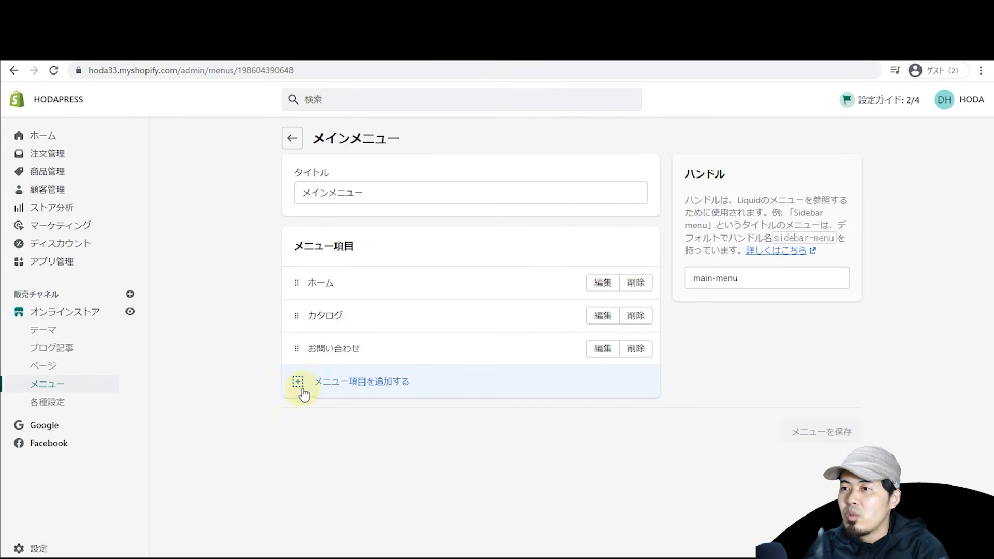
Step: Add an 'About us' item linked to ページ > 私たちについて, try placing it above お問い合わせ, and save
left_click(322, 383)
type("About us")
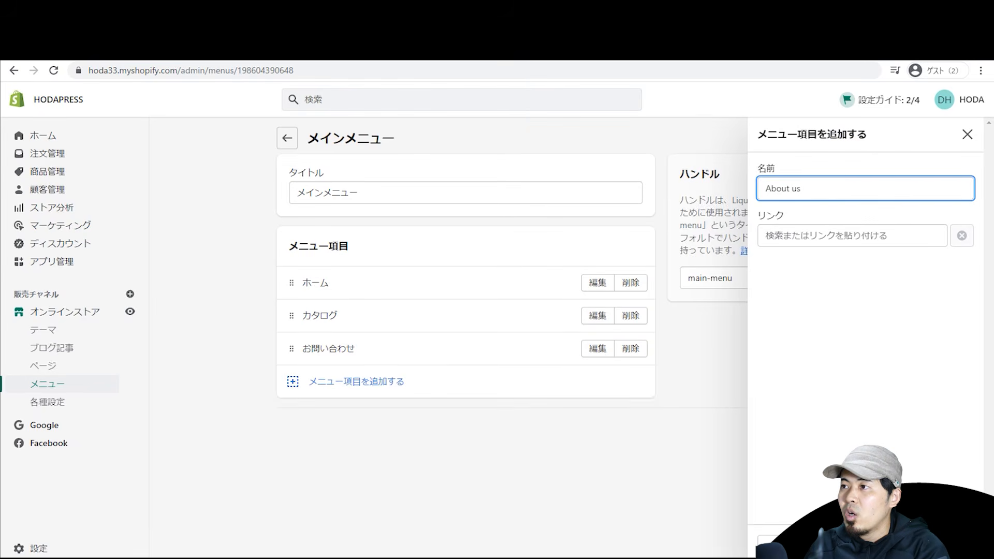
left_click(879, 236)
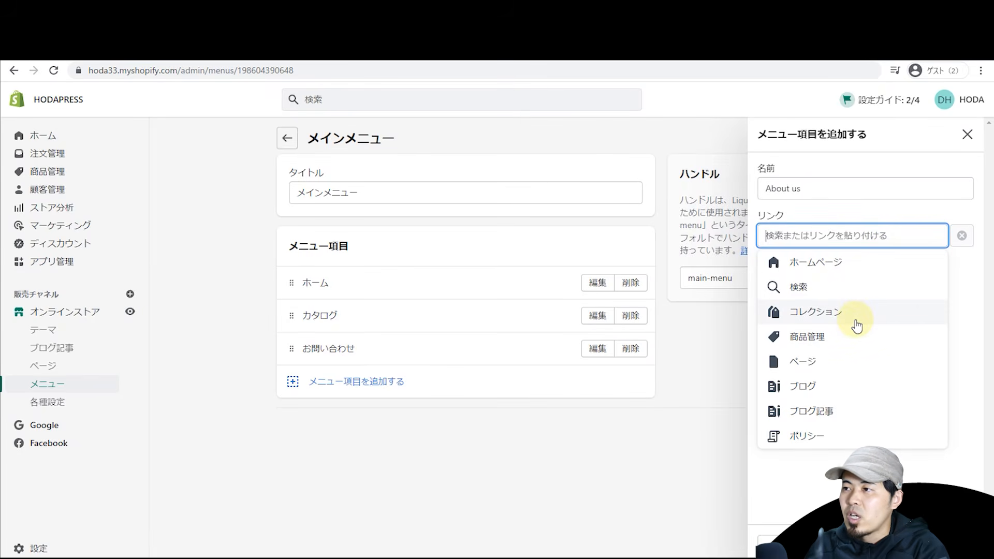
left_click(824, 367)
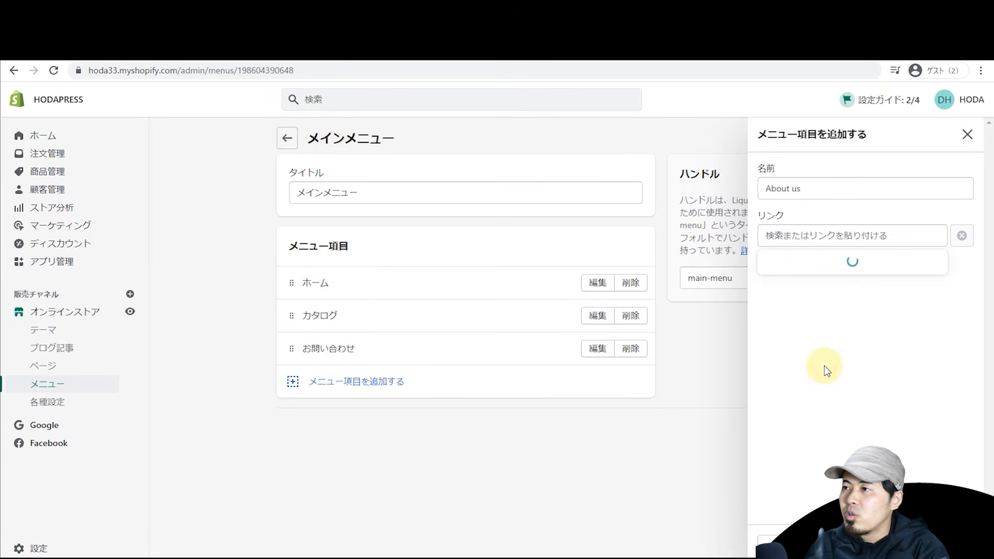
left_click(830, 338)
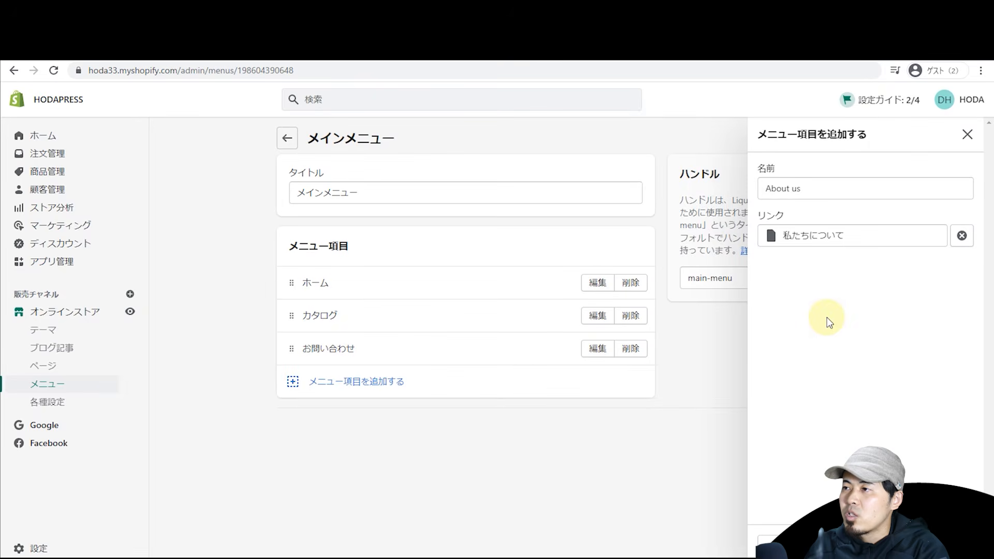
left_click(951, 545)
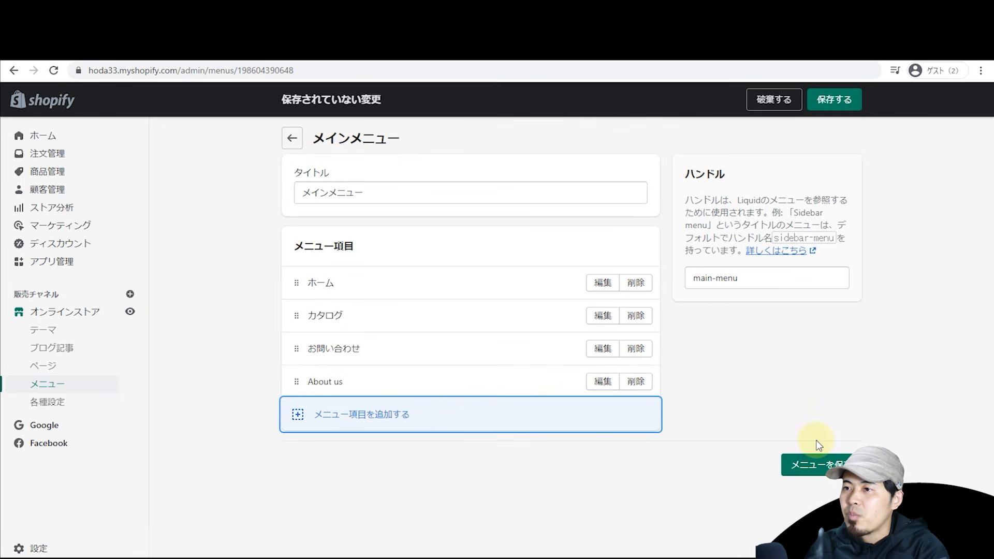
mouse_move(293, 384)
left_mouse_down()
mouse_move(288, 344)
mouse_move(310, 373)
mouse_move(312, 348)
mouse_move(313, 368)
mouse_move(291, 350)
mouse_move(289, 395)
mouse_move(293, 379)
left_mouse_up()
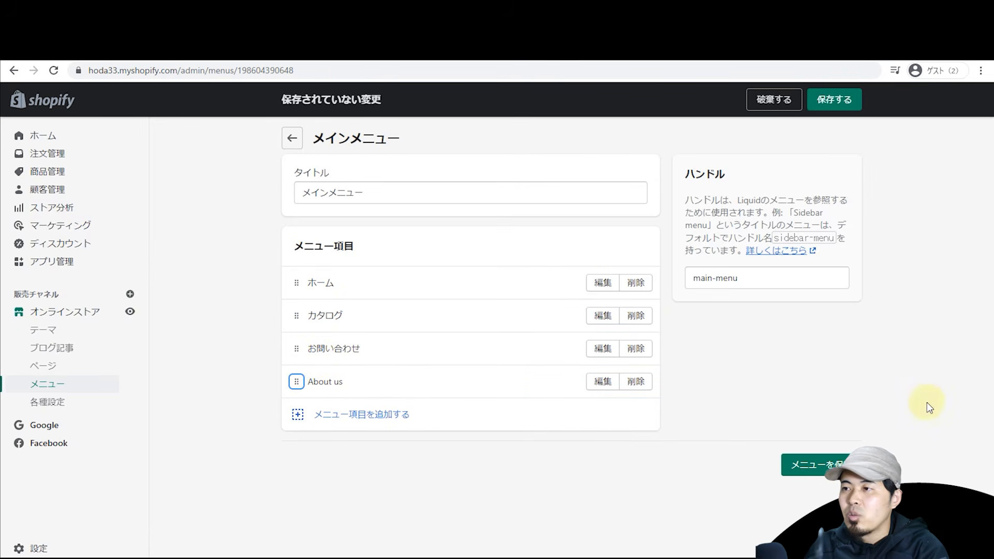
left_click(833, 472)
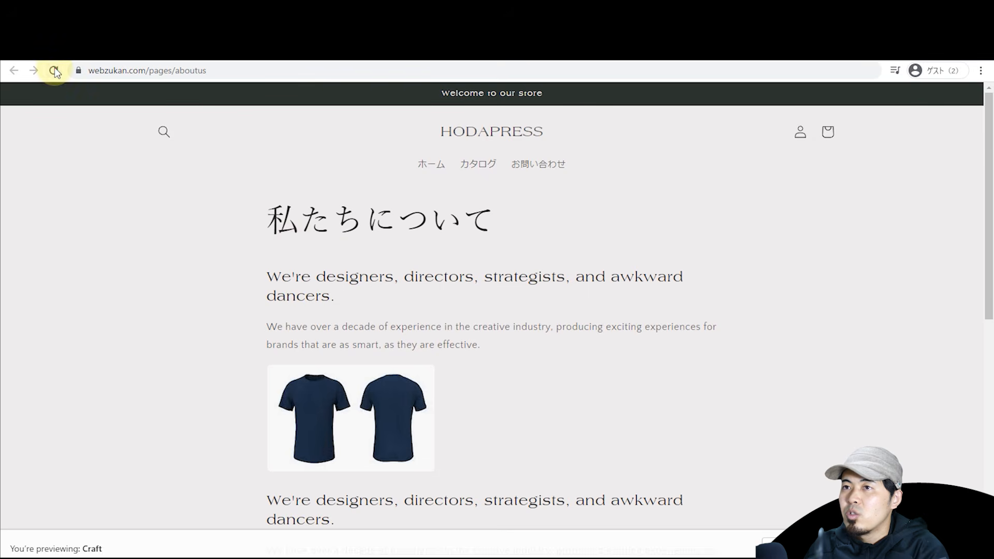
Step: Reload the storefront and follow the new About us link to the 私たちについて page
left_click(54, 69)
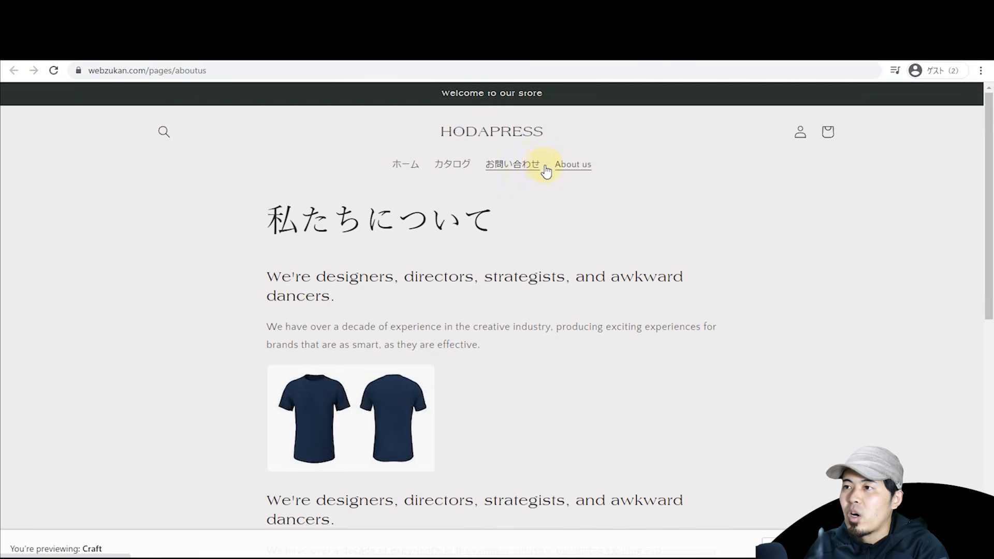
left_click(450, 144)
scroll(178, 151, "down", 6)
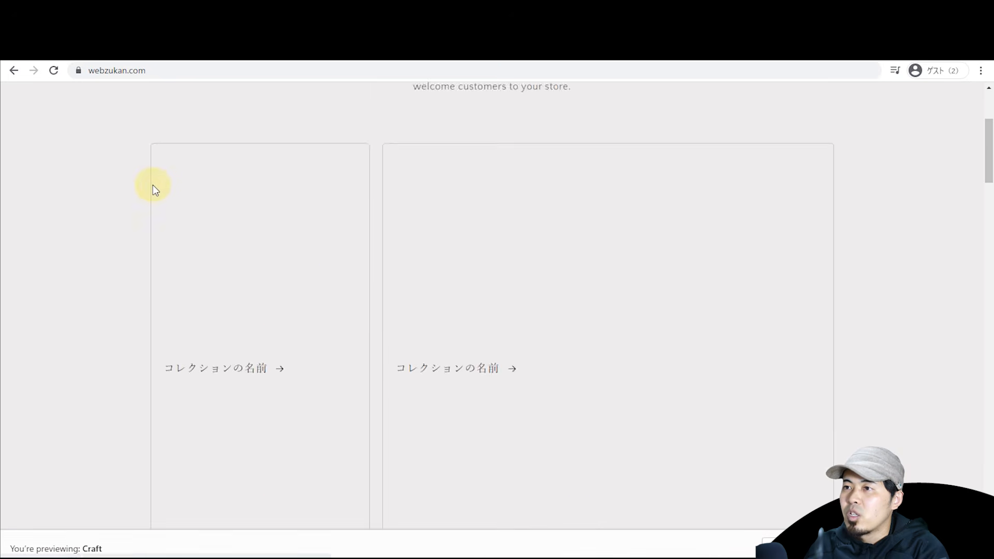
scroll(407, 170, "up", 6)
left_click(570, 167)
scroll(196, 267, "down", 4)
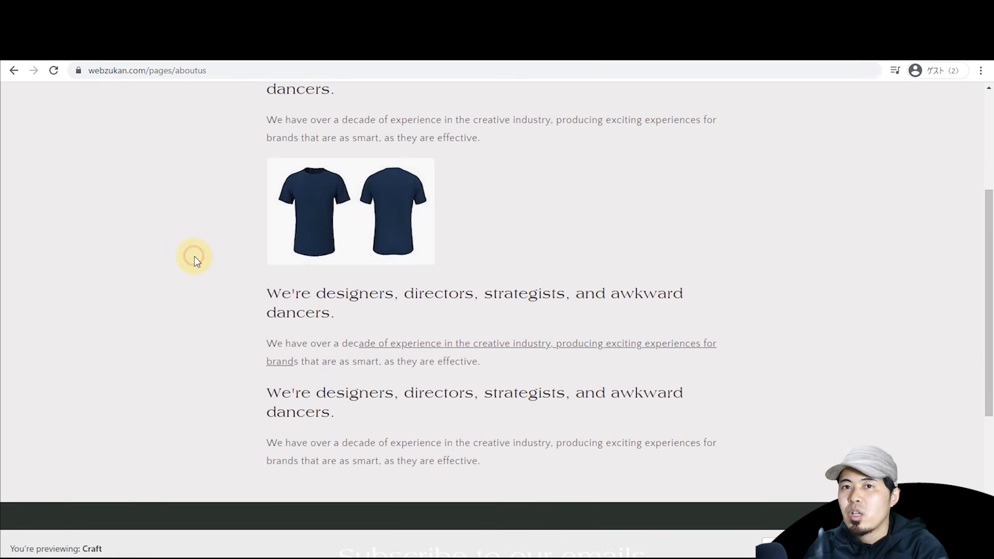
Step: Read through the About us page text, then return to the admin main menu editor
key("ctrl+Tab")
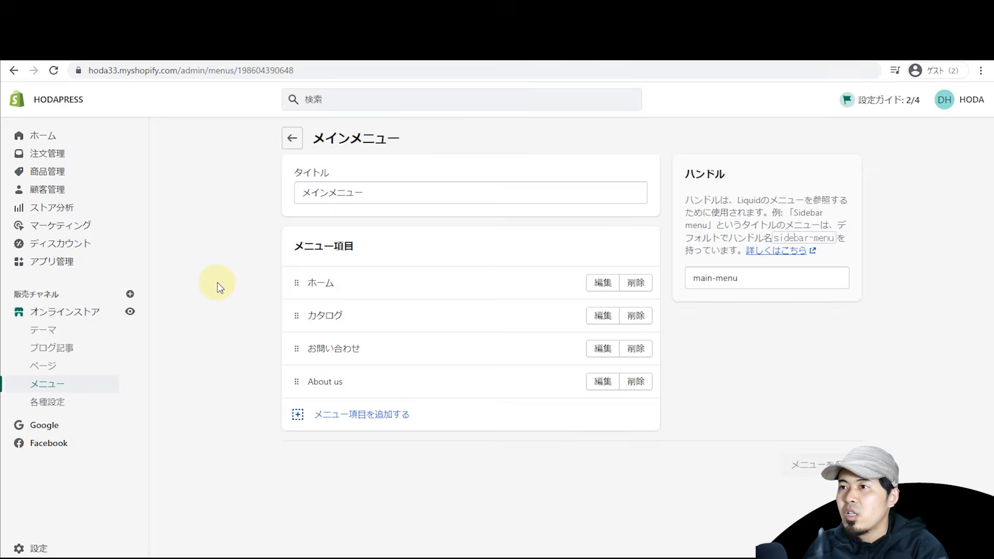
key("ctrl+shift+Tab")
scroll(221, 280, "up", 4)
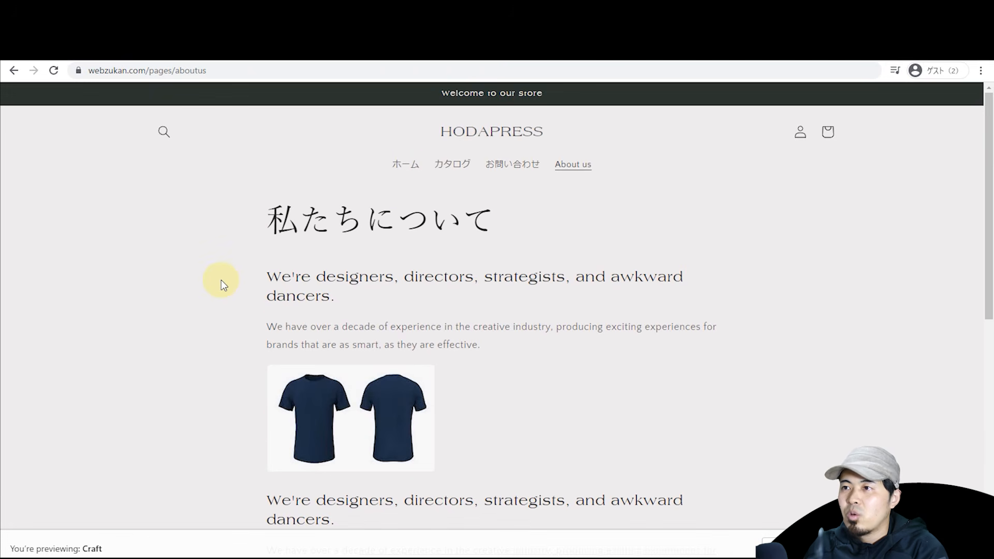
scroll(293, 241, "down", 2)
left_click_drag(306, 190, 348, 254)
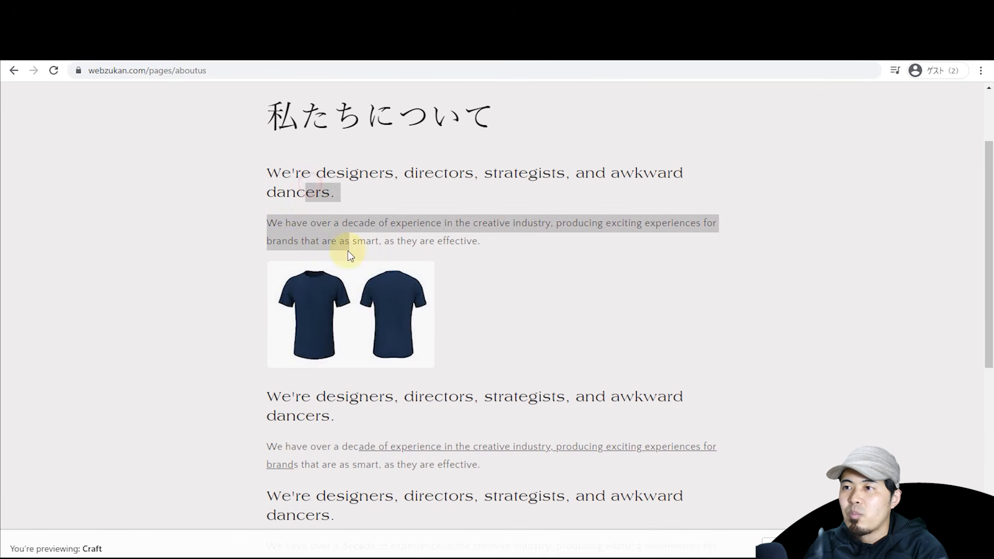
left_click(204, 306)
scroll(204, 306, "down", 2)
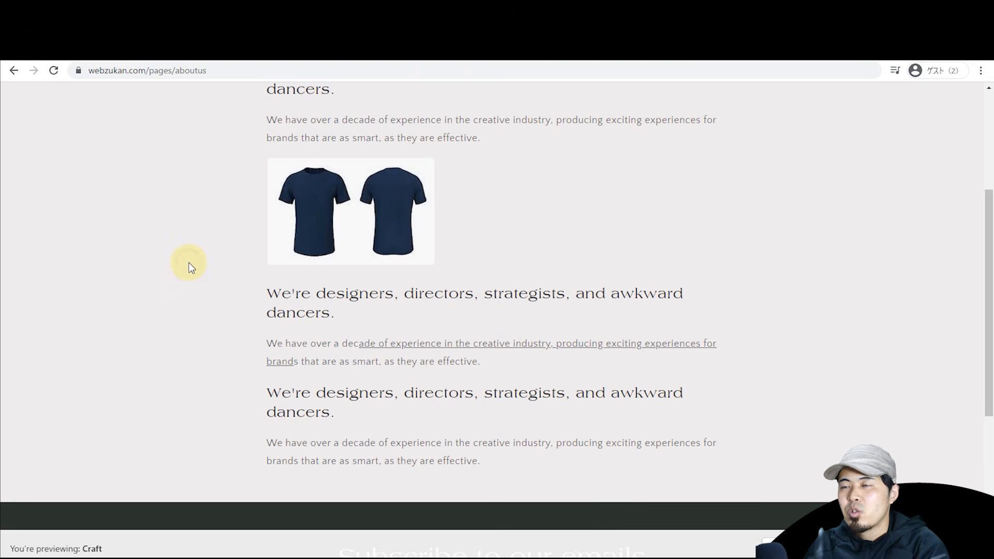
key("ctrl+Tab")
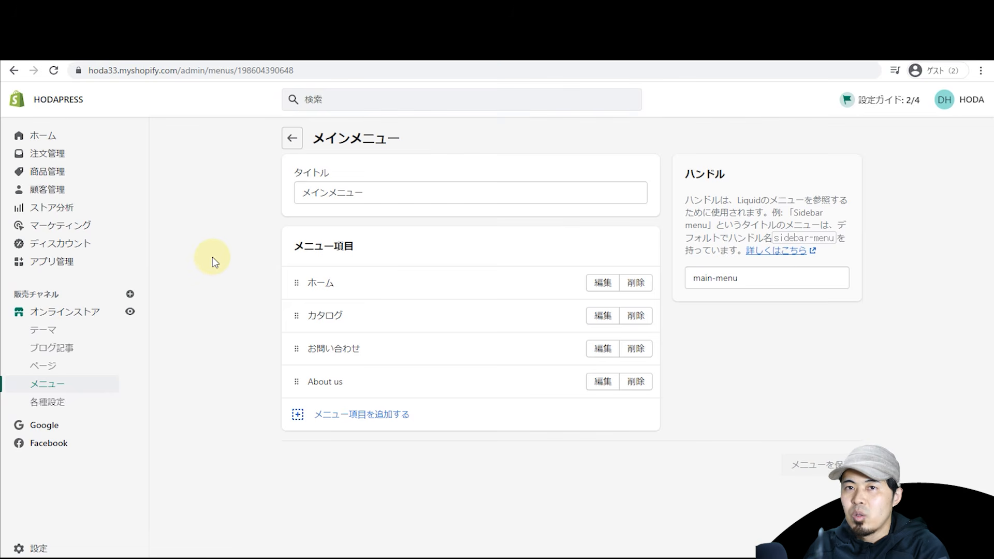
Step: View the installed Debutify, Facebook and Google apps under アプリ管理, then go to the Shopify App Store
left_click(58, 263)
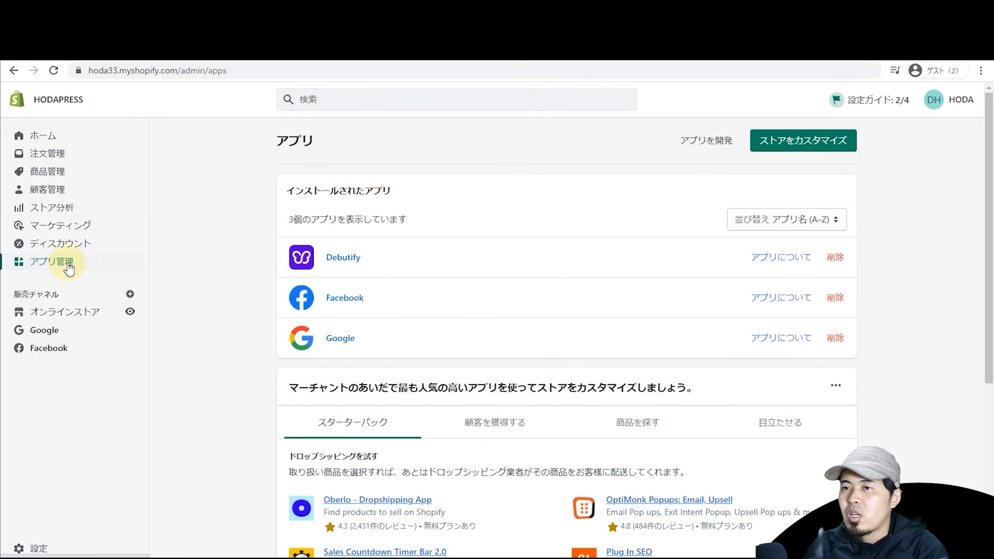
left_click(824, 153)
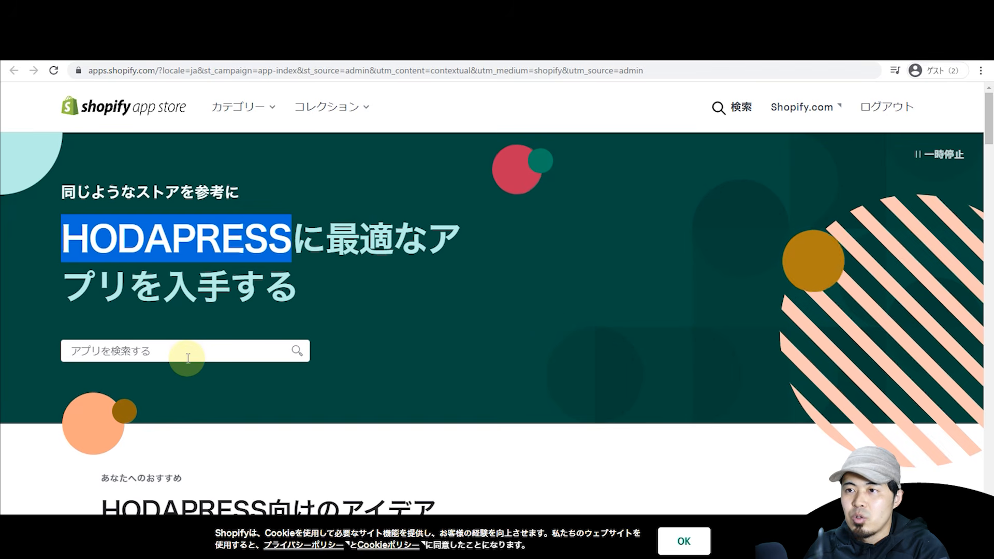
Step: Search the App Store for 'page buil' and scroll through the page builder results
left_click(188, 358)
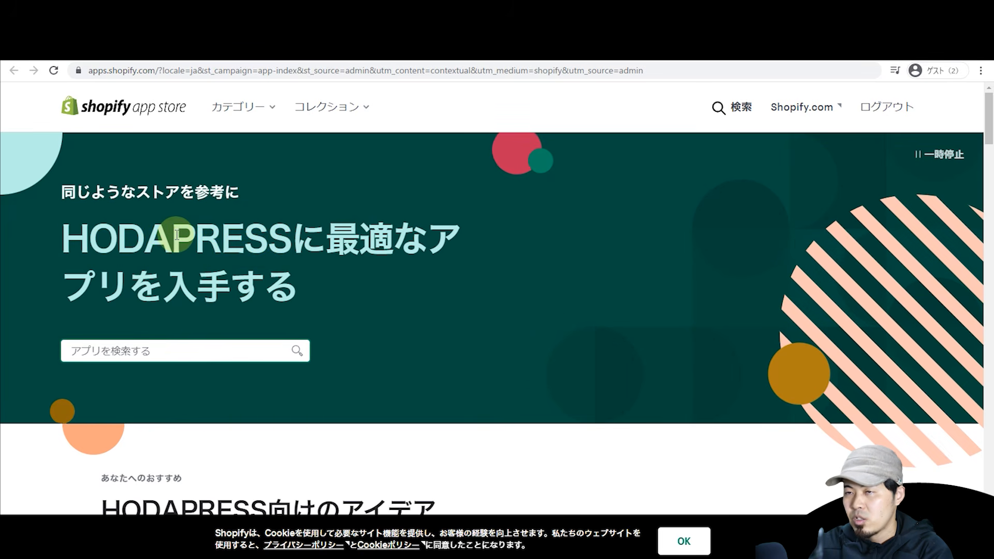
type("page buil")
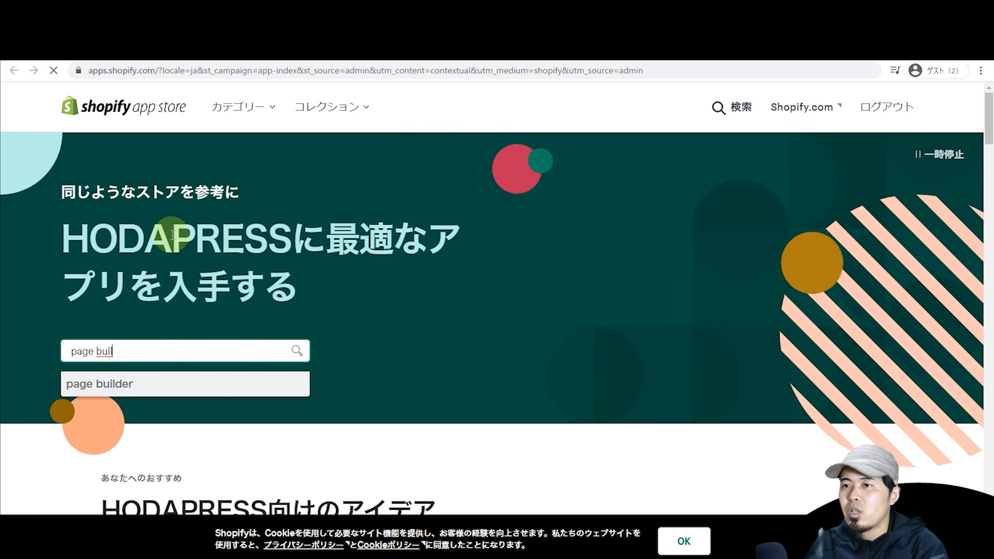
scroll(529, 175, "down", 3)
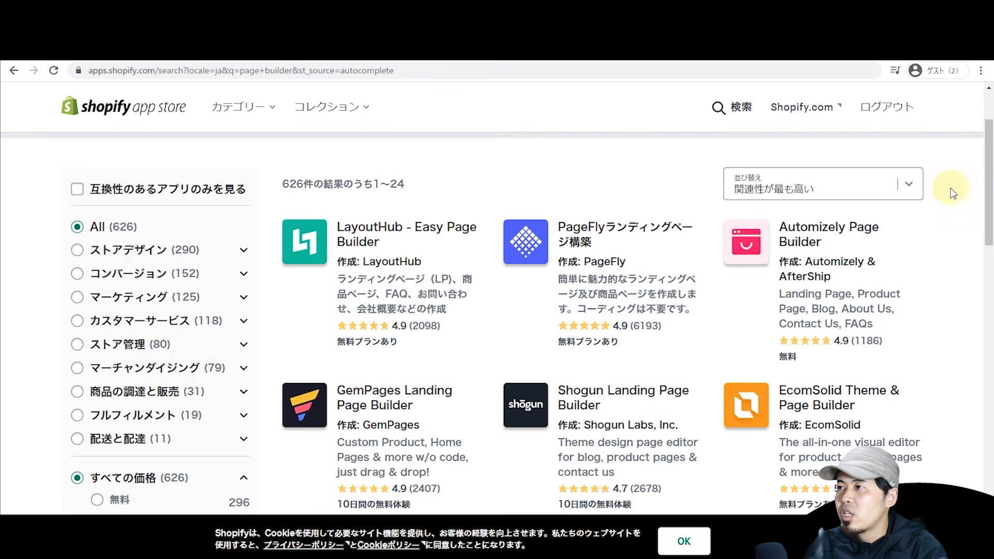
left_click_drag(988, 181, 986, 142)
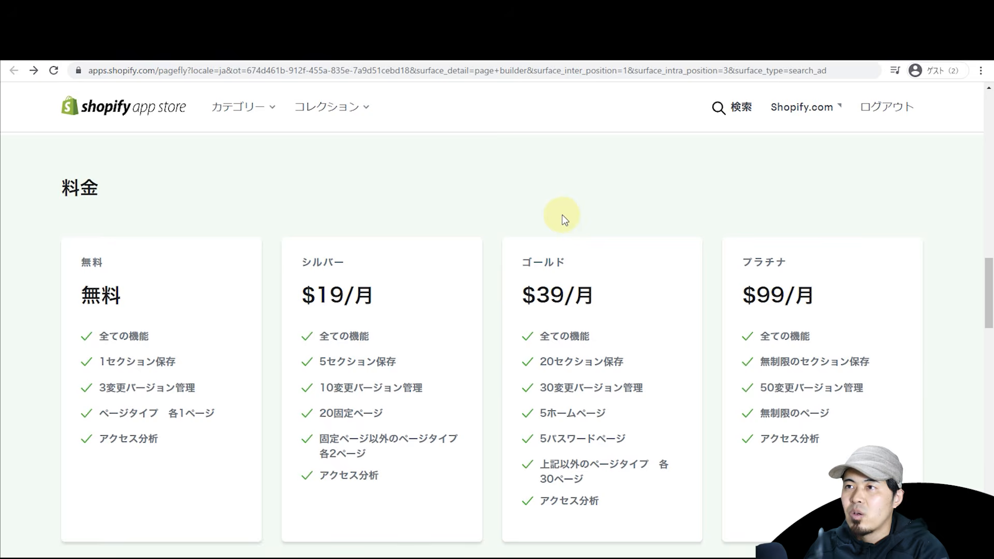
scroll(570, 202, "up", 5)
left_click_drag(987, 244, 985, 123)
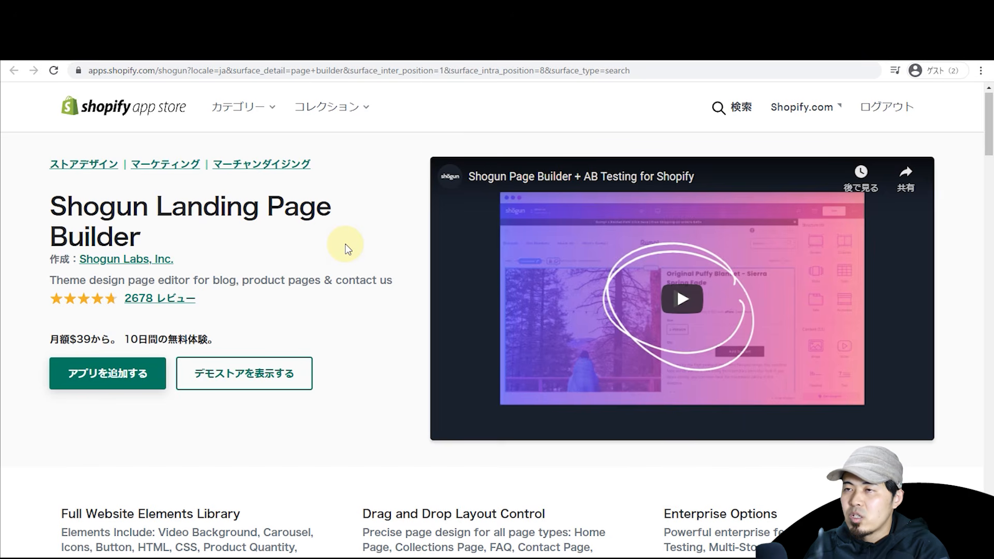
key("alt+Left")
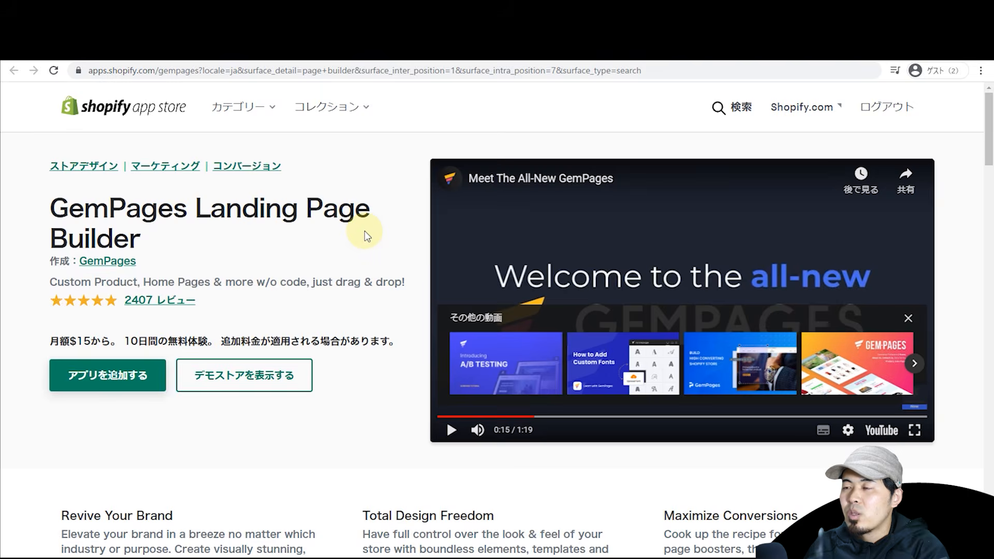
key("alt+Left")
left_click_drag(988, 141, 988, 143)
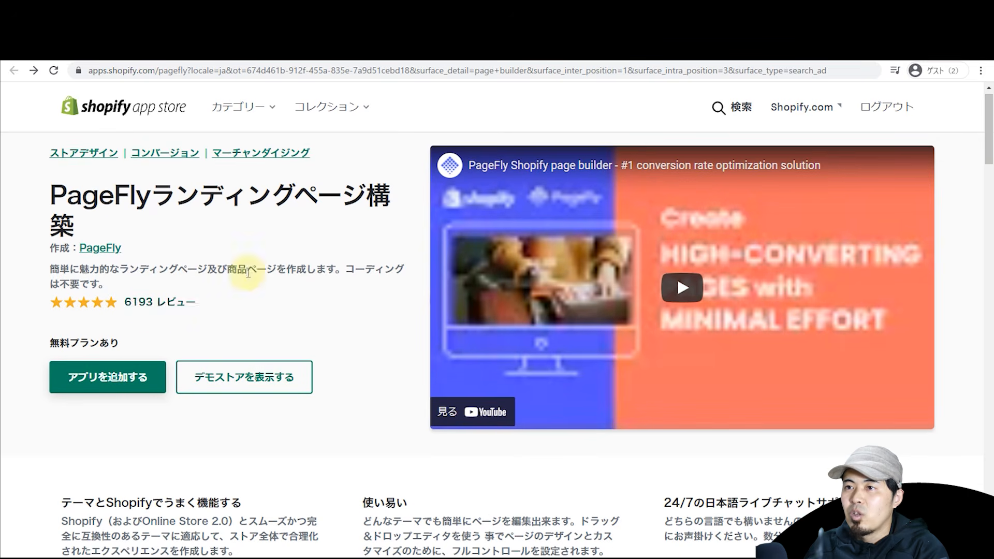
key("alt+Right")
key("alt+Left")
key("alt+Right")
key("alt+Right")
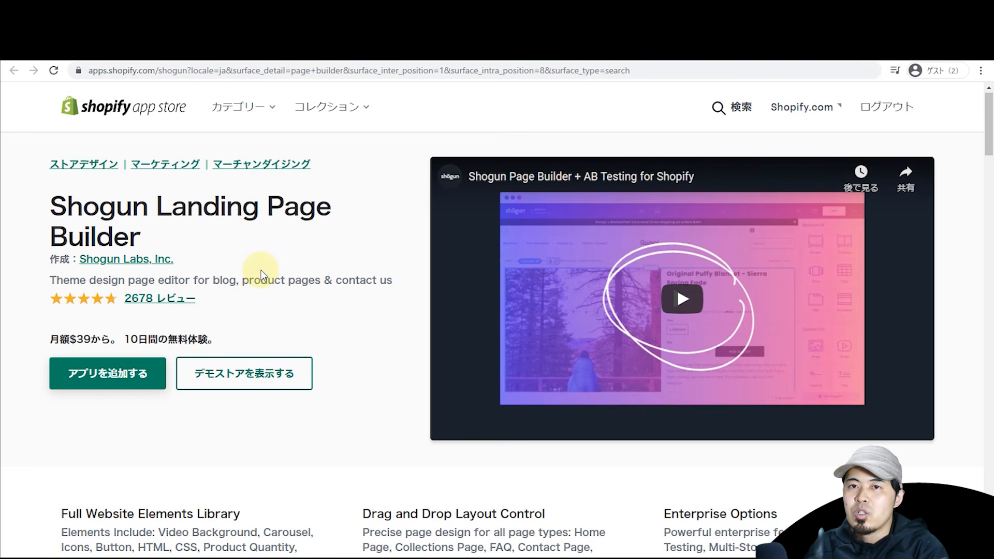
key("alt+Left")
key("alt+Left")
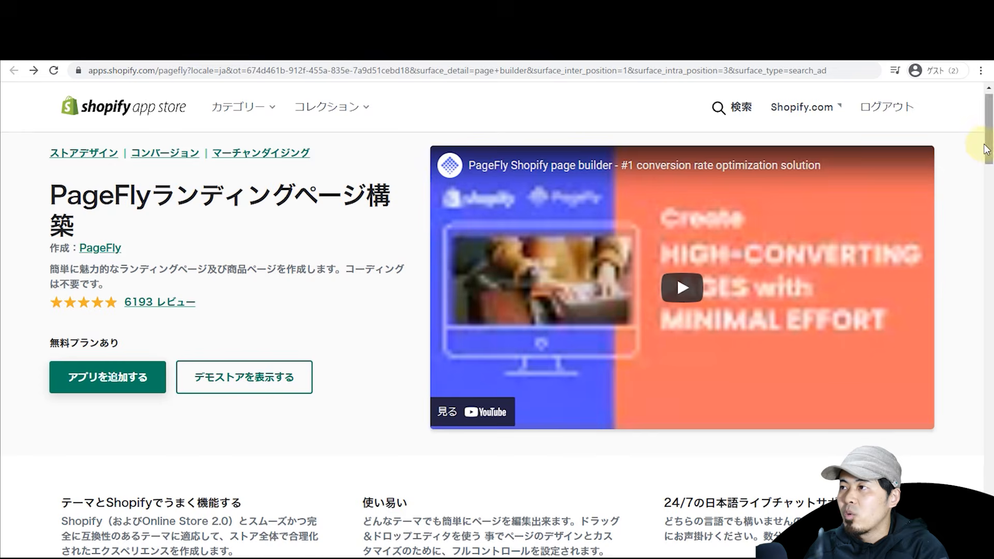
left_click_drag(985, 149, 990, 300)
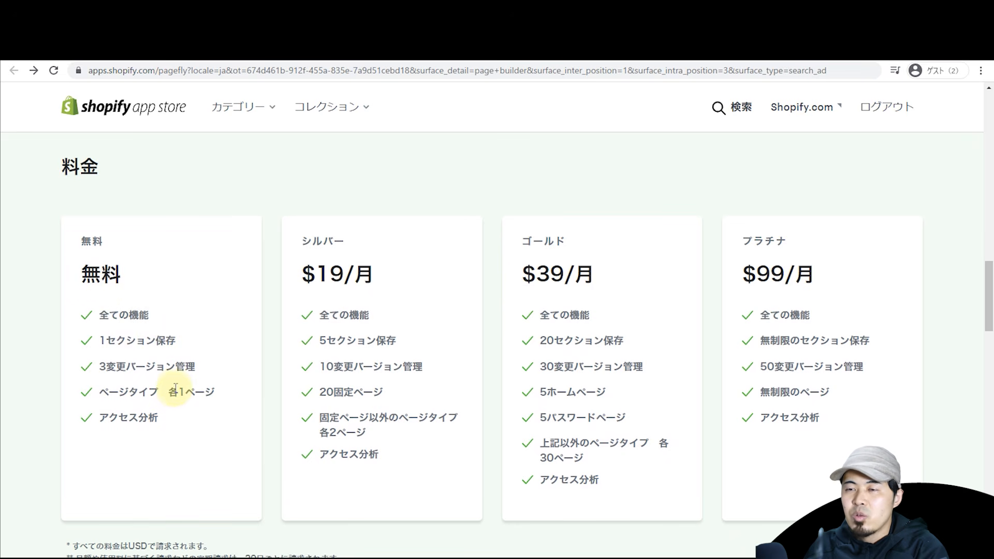
left_click_drag(217, 397, 176, 394)
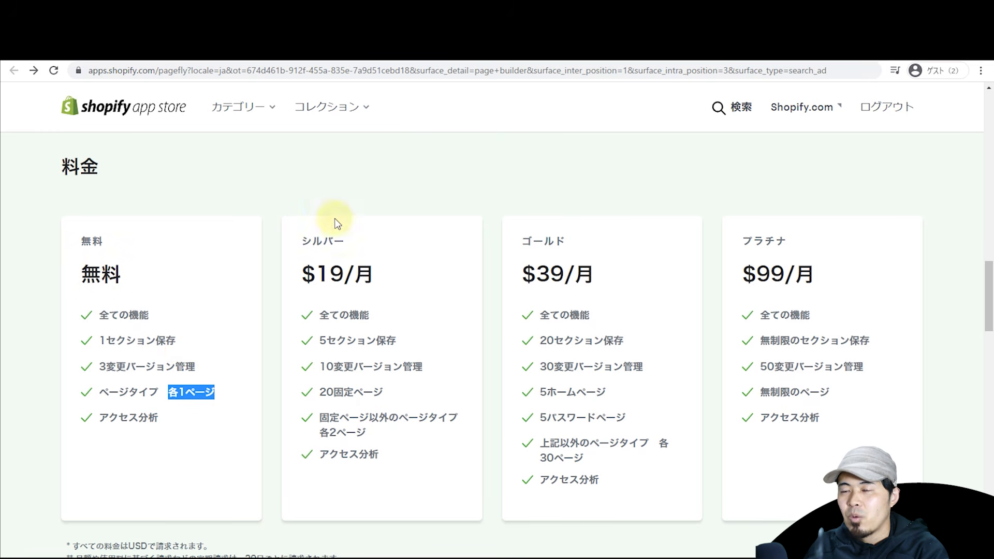
left_click(244, 289)
key("ctrl+Tab")
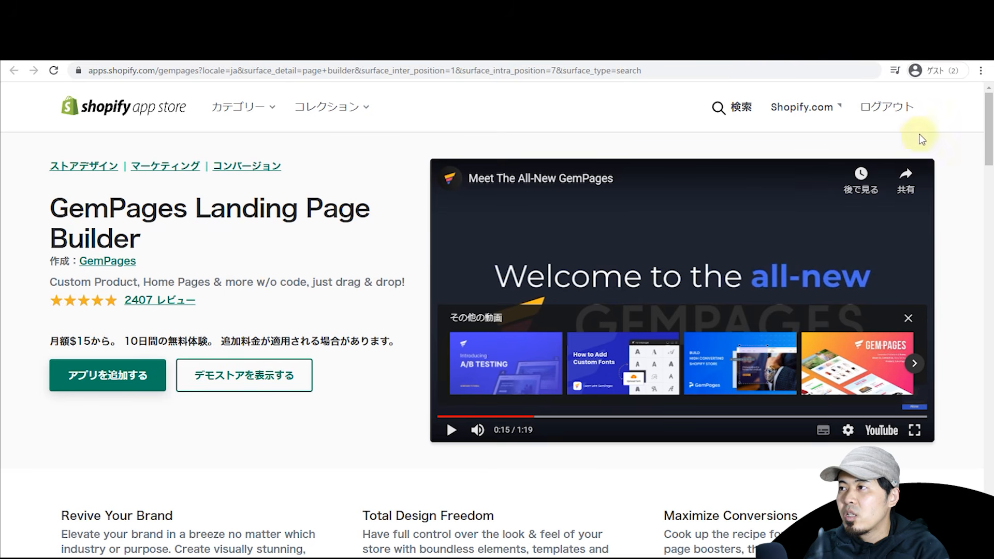
scroll(989, 153, "down", 3)
scroll(988, 148, "up", 3)
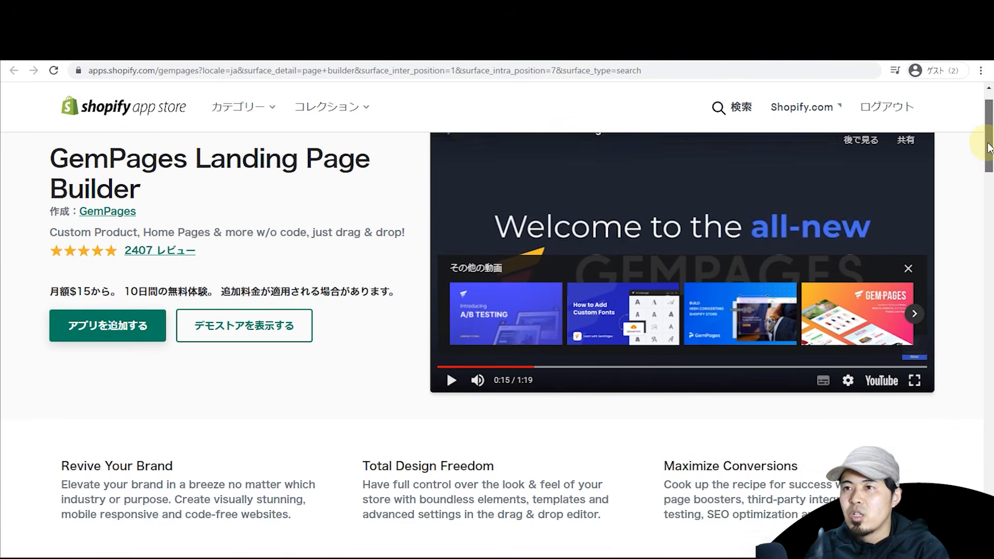
left_click_drag(988, 144, 983, 317)
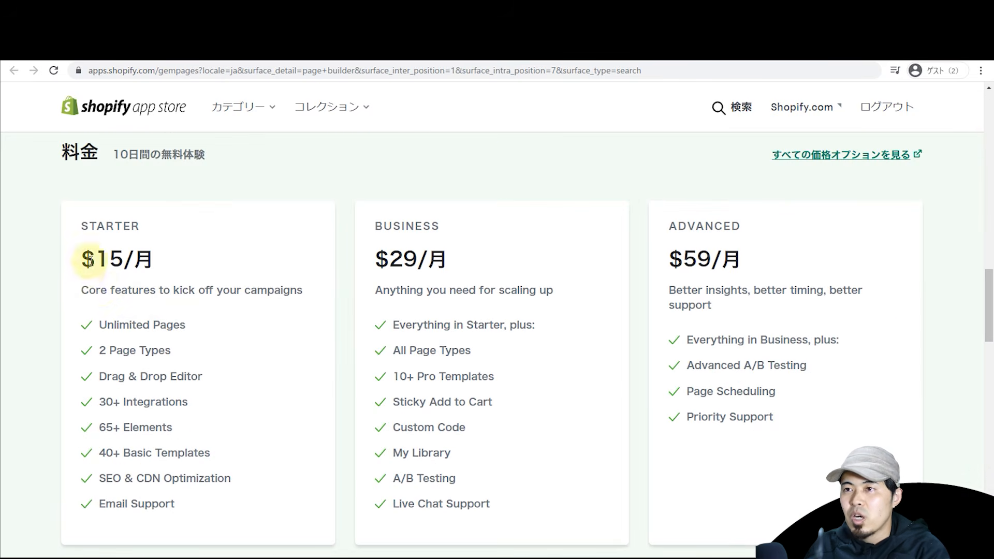
left_click_drag(134, 321, 188, 313)
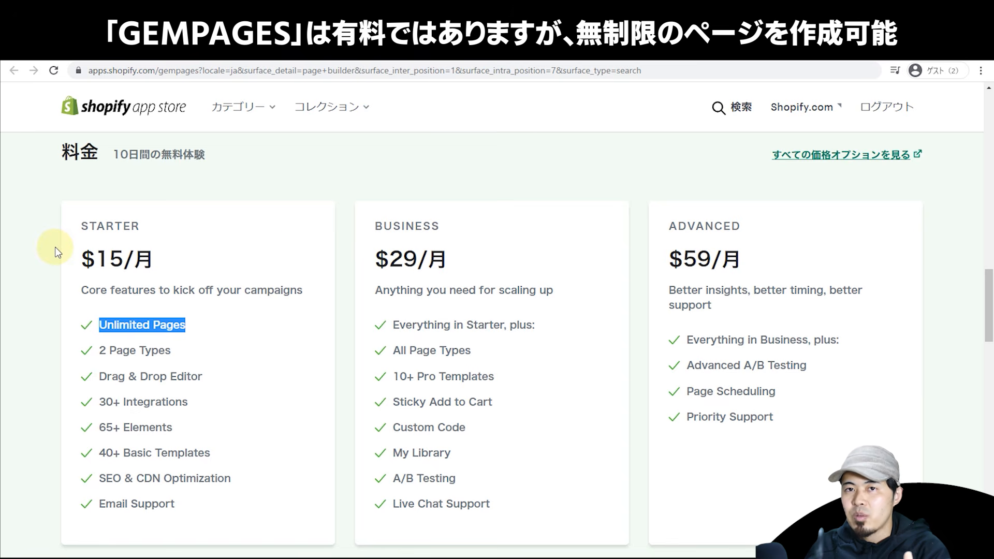
left_click(271, 280)
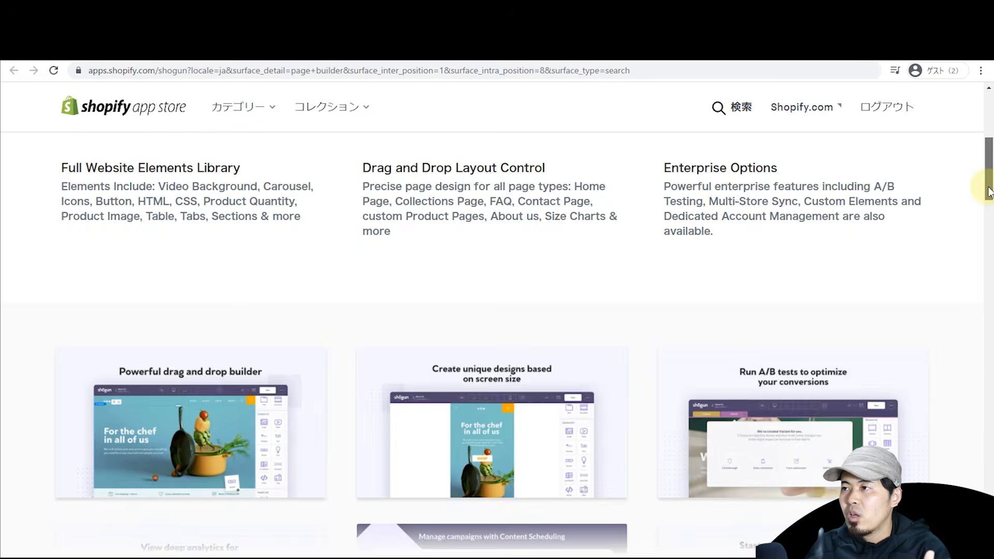
left_click_drag(989, 189, 899, 302)
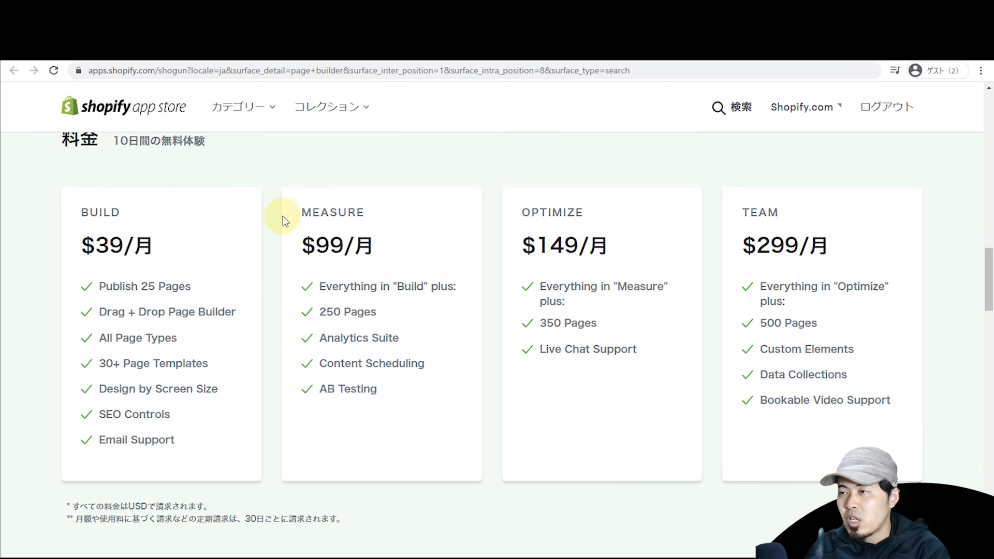
scroll(282, 222, "up", 10)
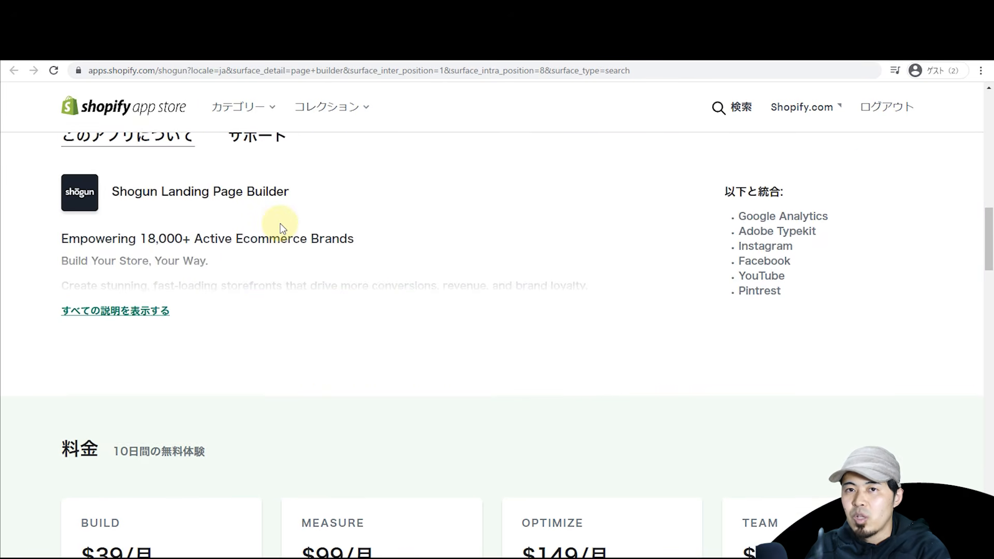
scroll(281, 228, "up", 9)
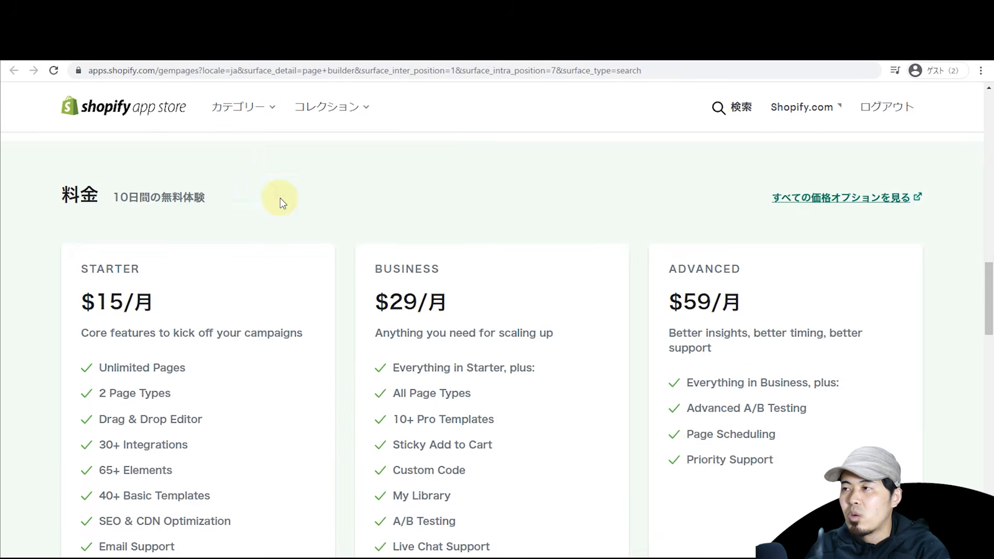
scroll(281, 200, "up", 5)
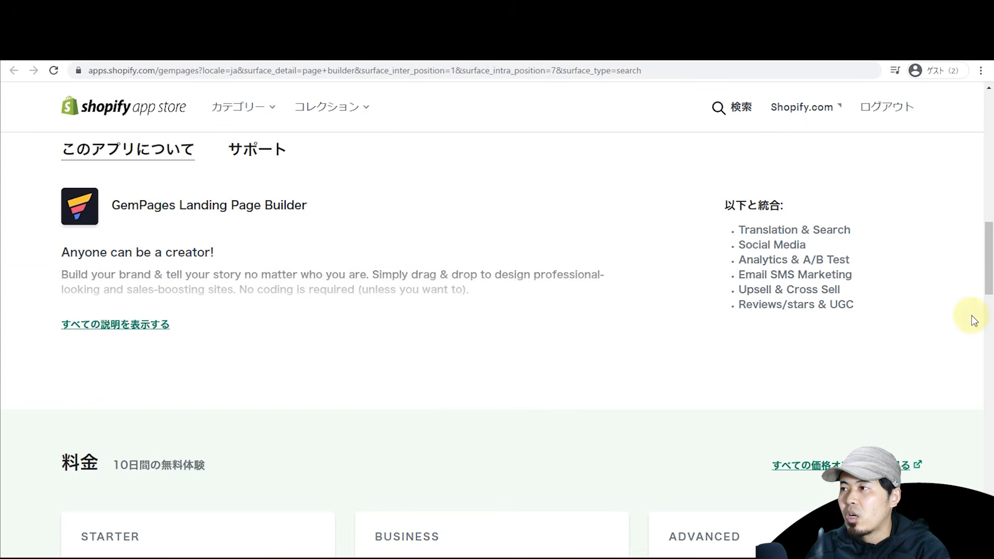
left_click_drag(978, 284, 989, 145)
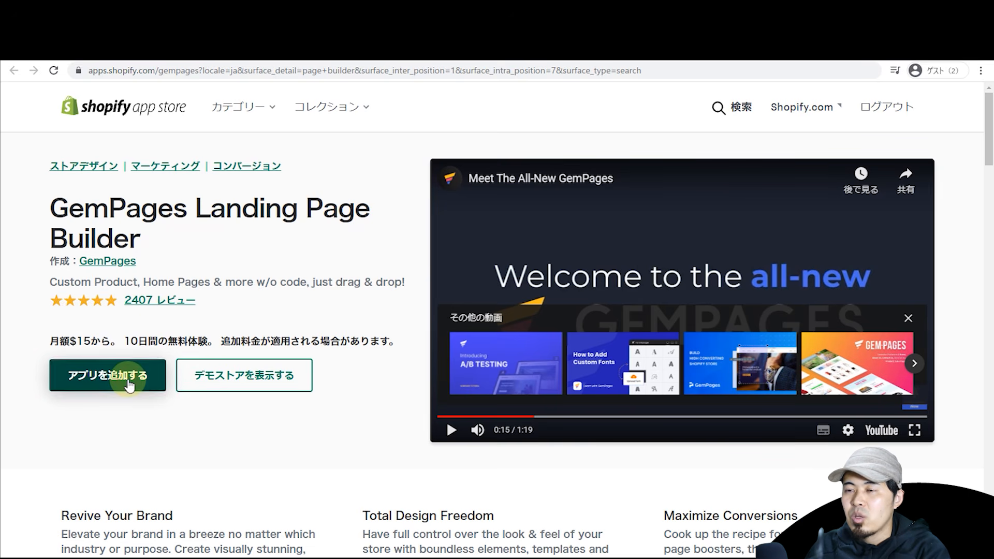
Step: Install GemPages Page Builder, answer Beginner, Offline retailer and landing-page goal, and reach the dashboard
left_click(130, 385)
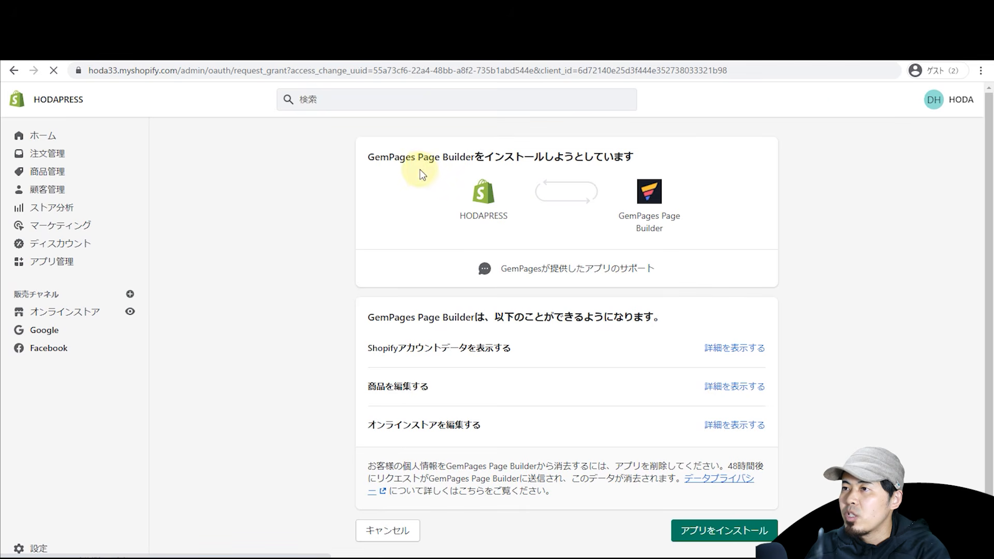
left_click(702, 528)
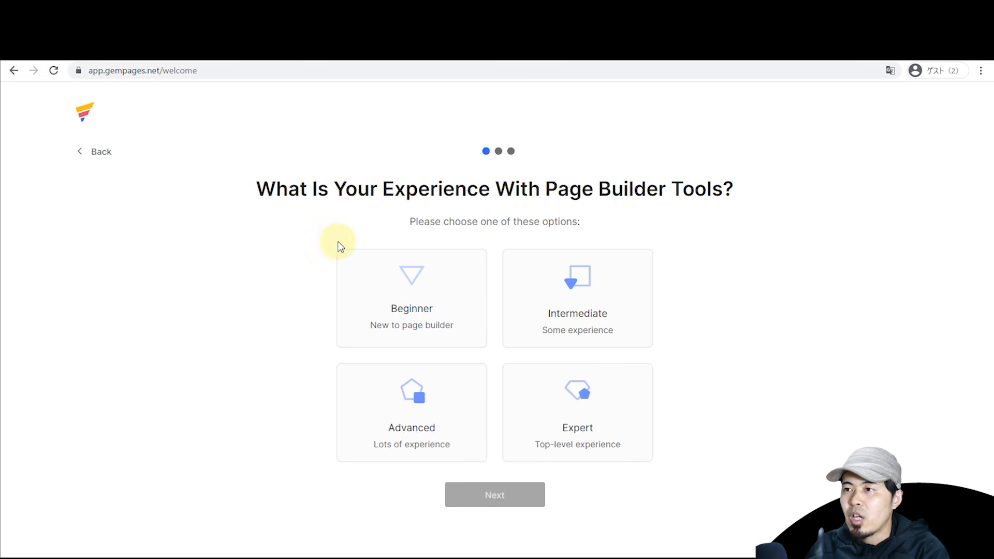
left_click(420, 341)
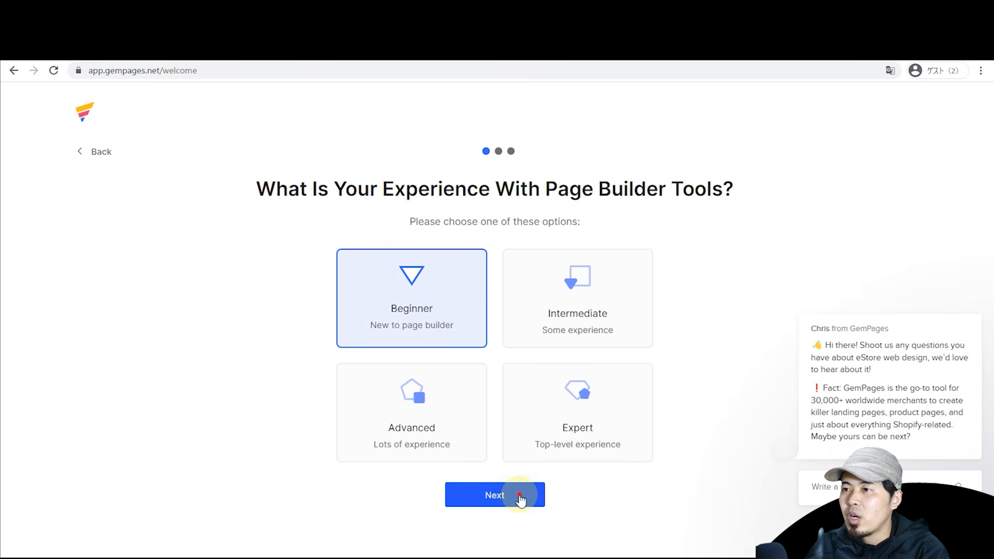
left_click(519, 498)
left_click(413, 246)
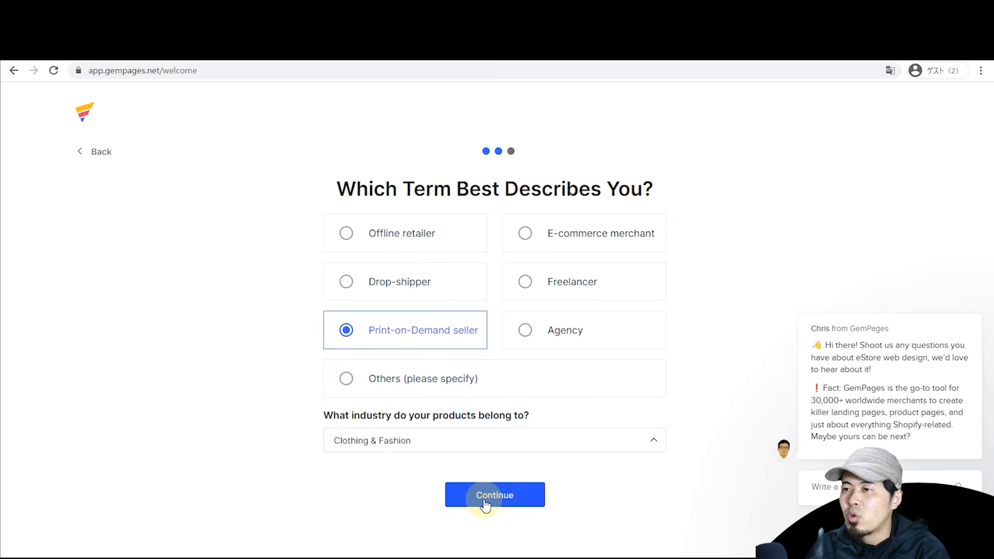
left_click(482, 500)
left_click(442, 380)
left_click(495, 494)
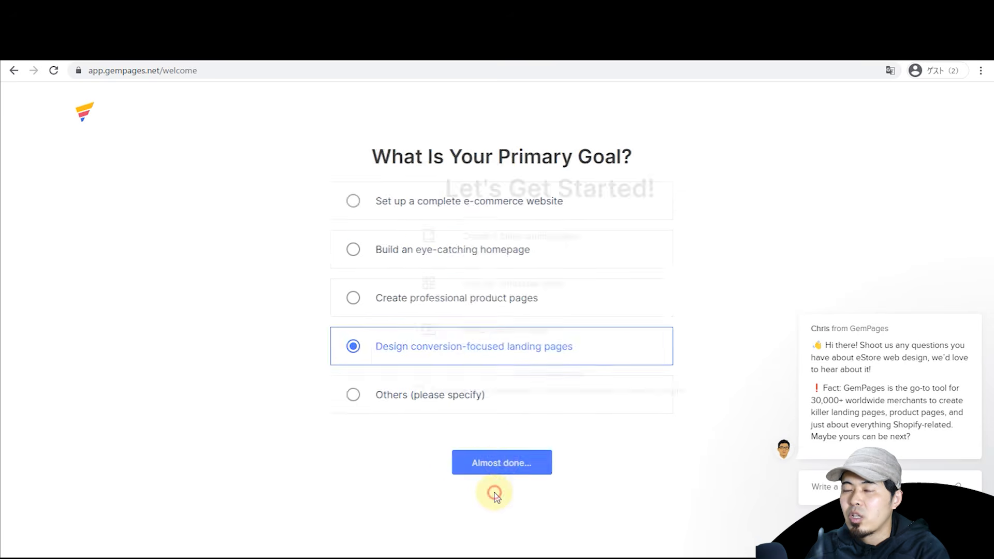
left_click(493, 373)
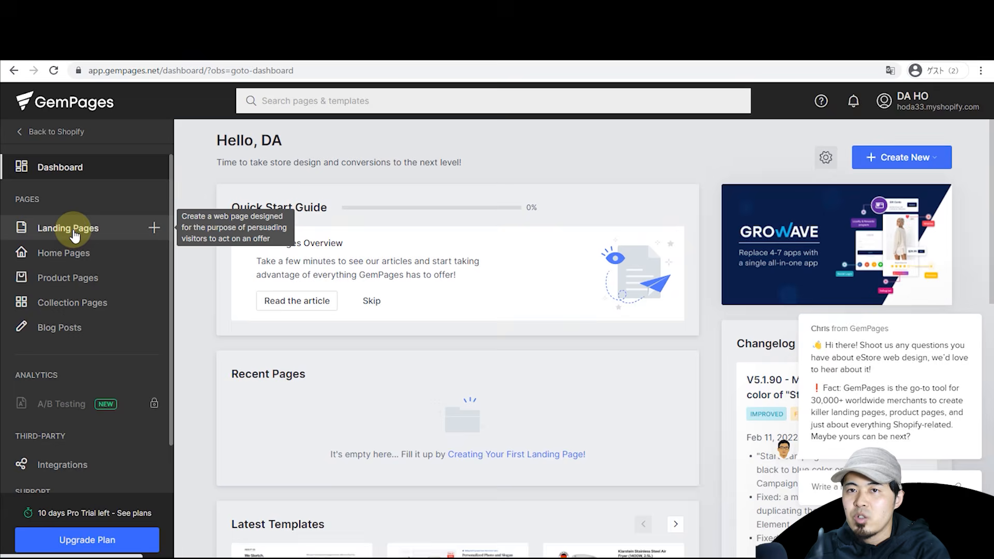
Step: Open the 私たちについて page from Landing Pages in the GemPages editor
left_click(89, 234)
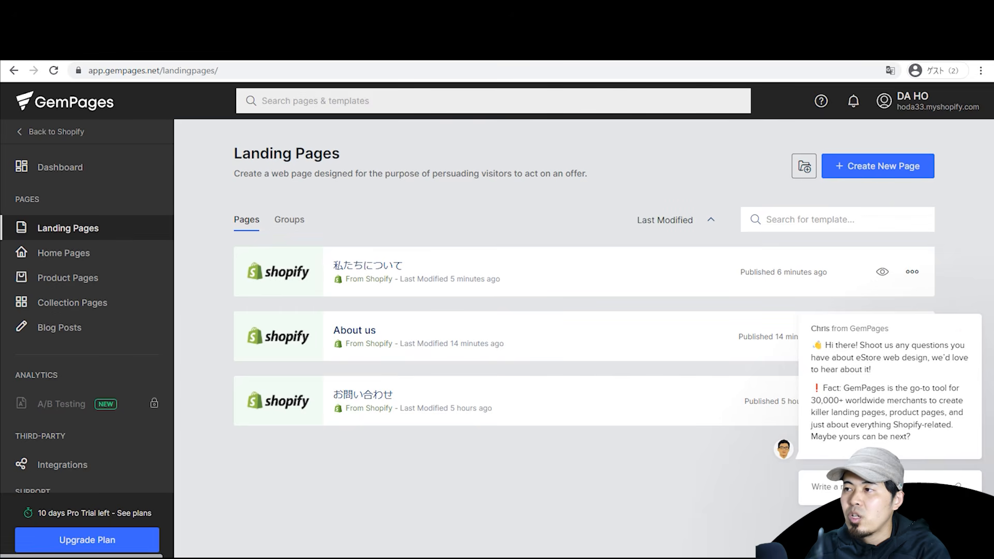
left_click(967, 298)
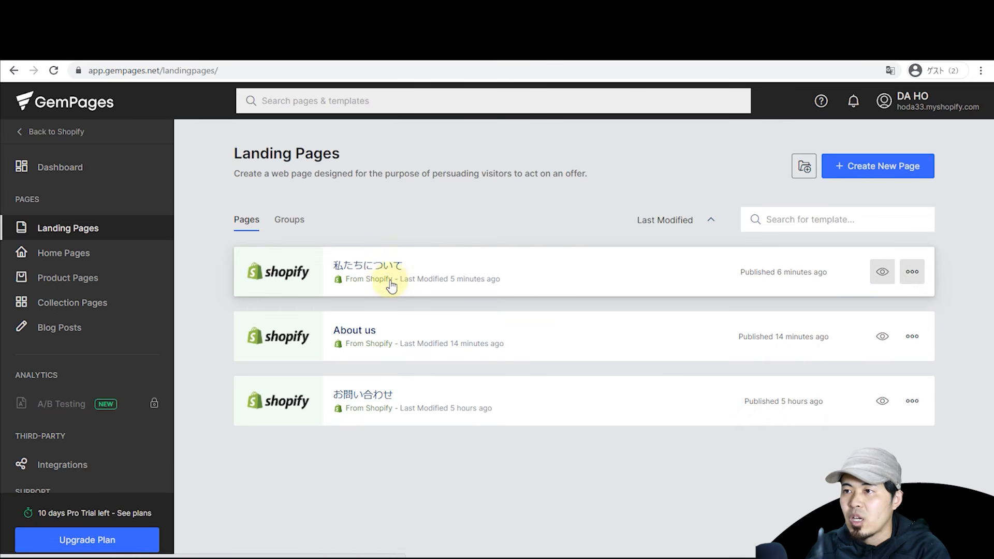
left_click(370, 260)
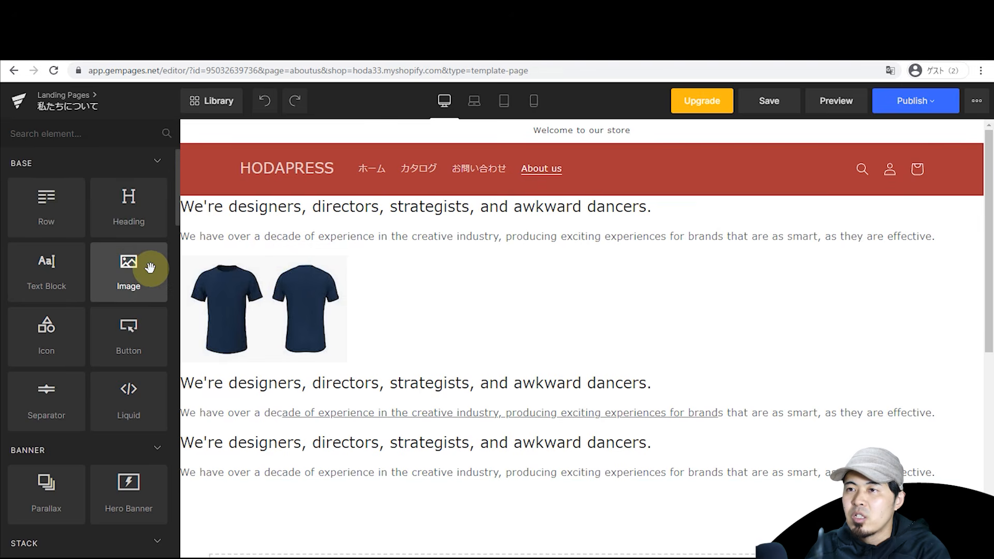
scroll(150, 268, "down", 6)
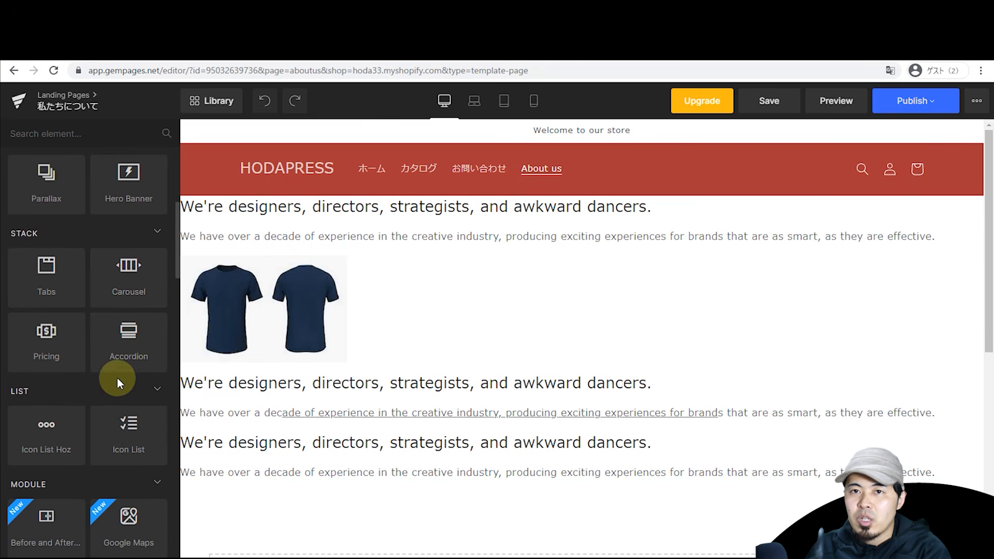
mouse_move(177, 247)
left_mouse_down()
mouse_move(172, 372)
mouse_move(184, 235)
left_mouse_up()
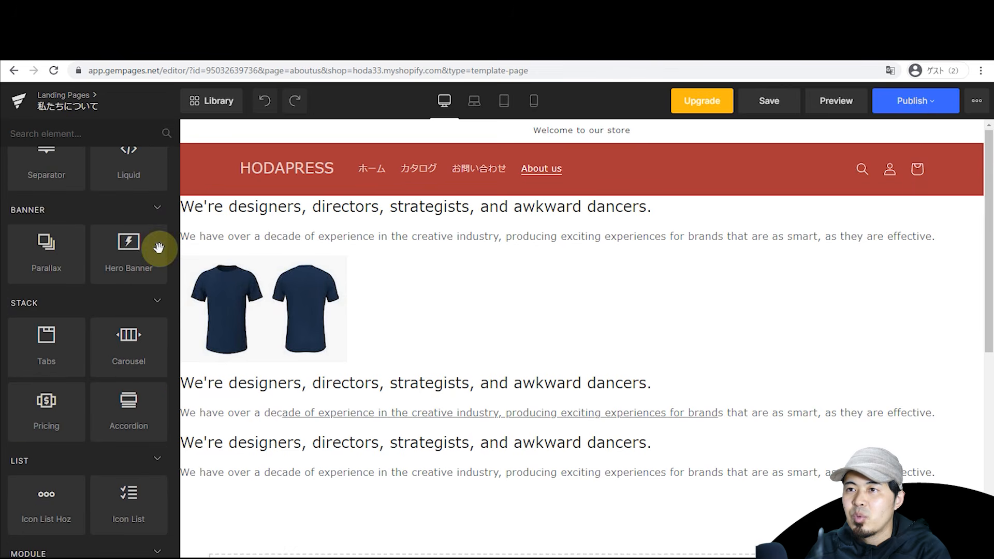
scroll(45, 251, "up", 5)
Step: Add a two-column row with a Heading on the left and a Text Block on the right
left_click_drag(47, 228, 234, 222)
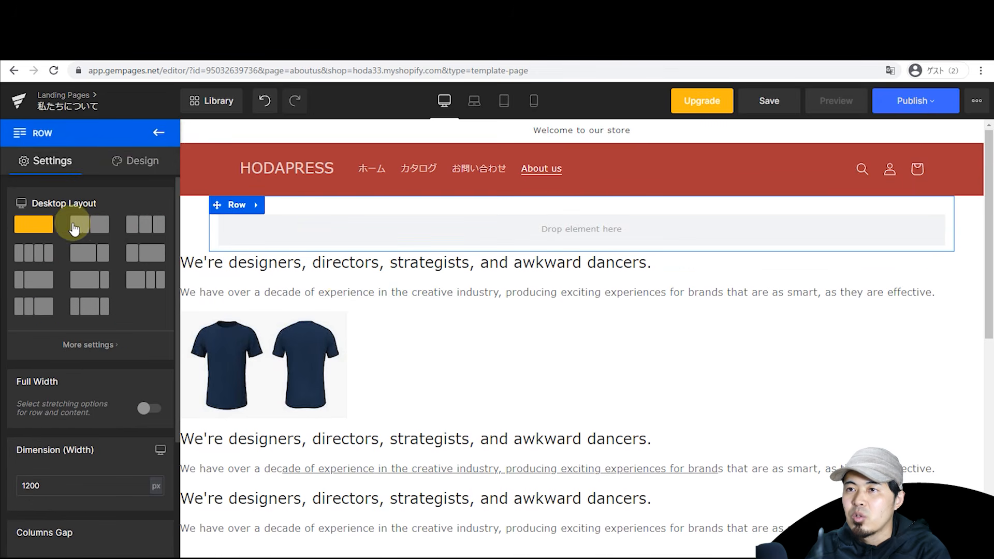
left_click(82, 226)
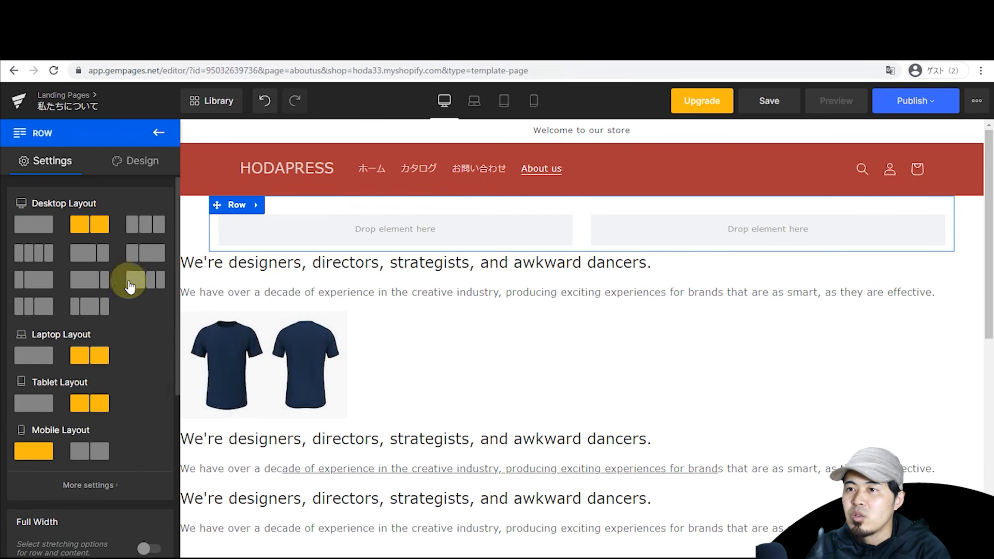
left_click(157, 132)
left_click_drag(128, 222, 367, 228)
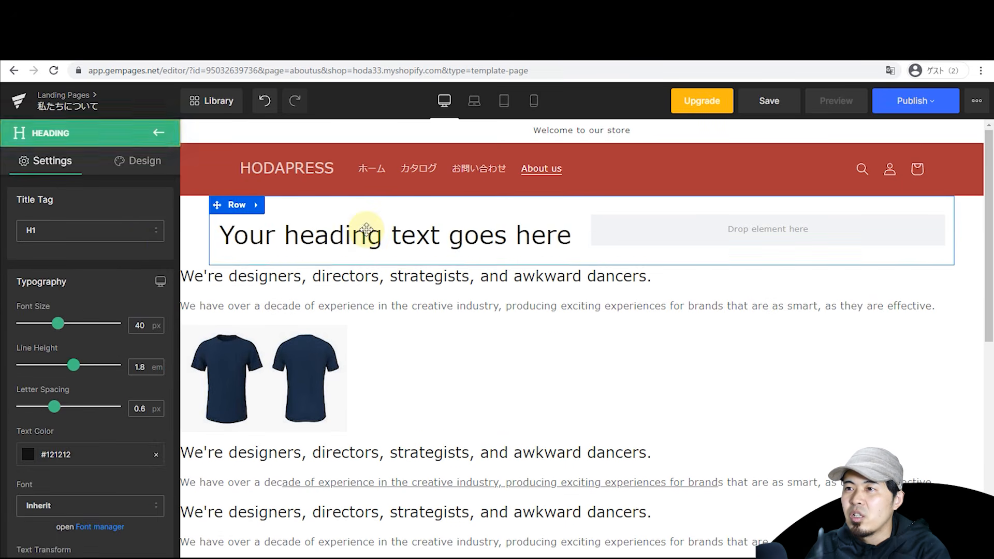
left_click(158, 132)
left_click_drag(58, 267, 650, 224)
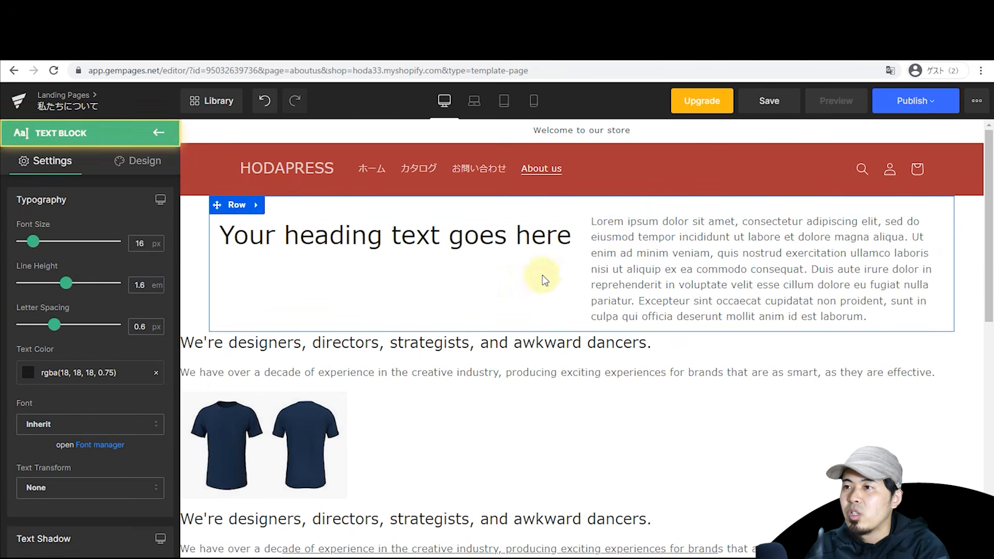
Step: Drag a Hero Banner onto the page below the row
left_click(158, 132)
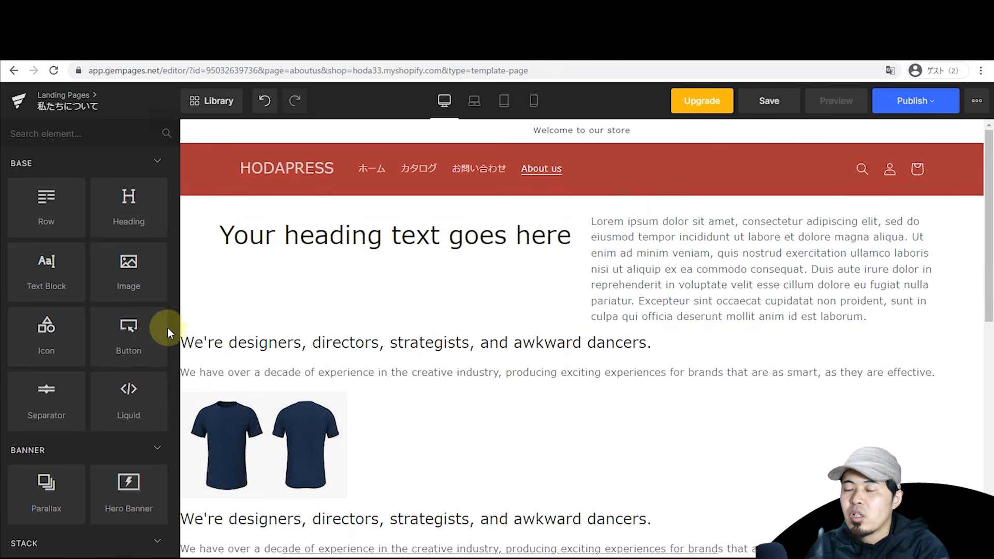
scroll(115, 352, "down", 2)
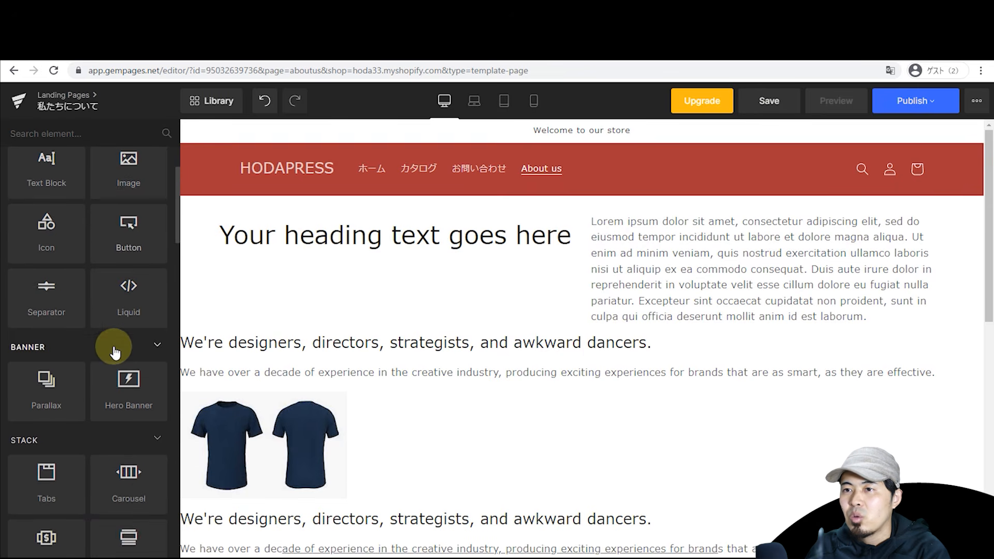
scroll(115, 352, "down", 2)
left_click_drag(100, 278, 467, 349)
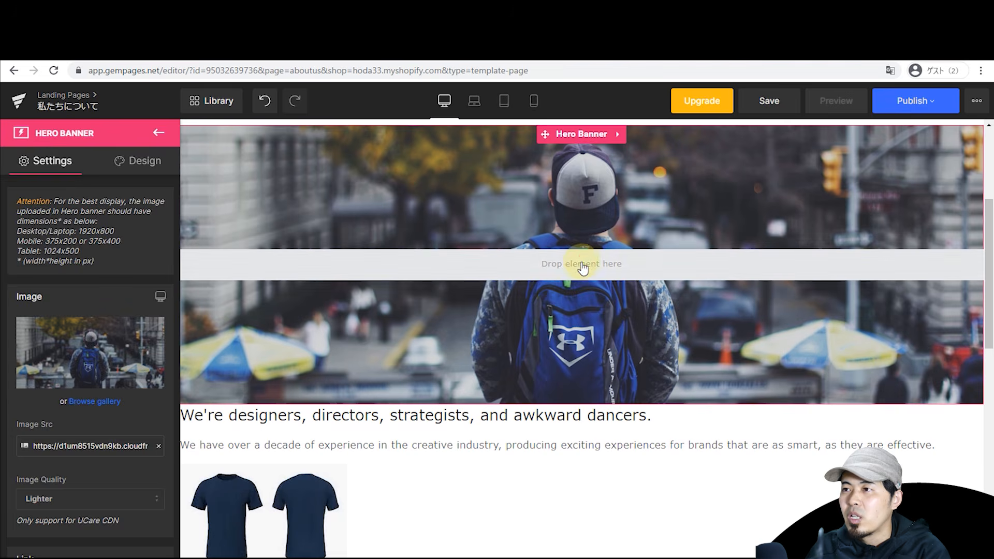
Step: Drop a YouTube video element into the hero banner
left_click(582, 267)
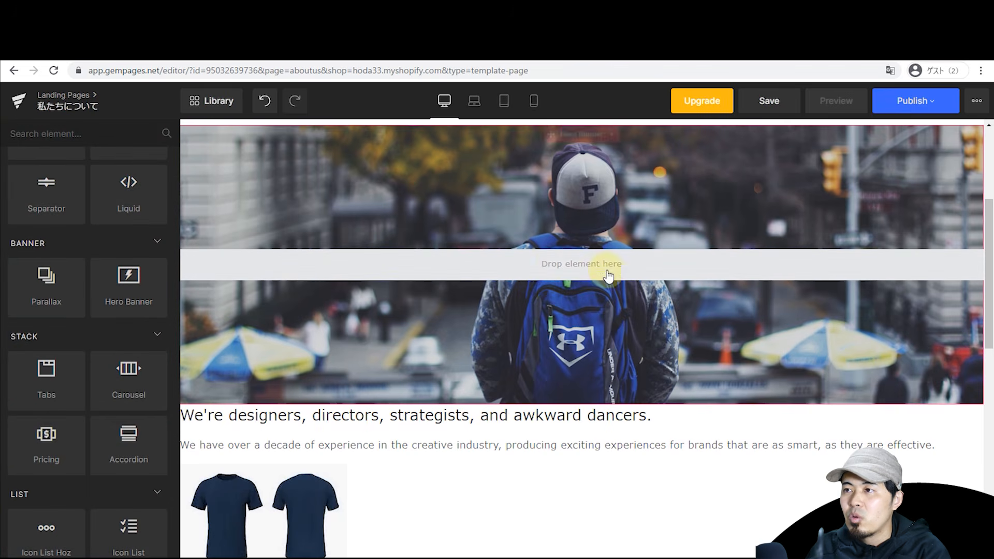
scroll(130, 331, "down", 6)
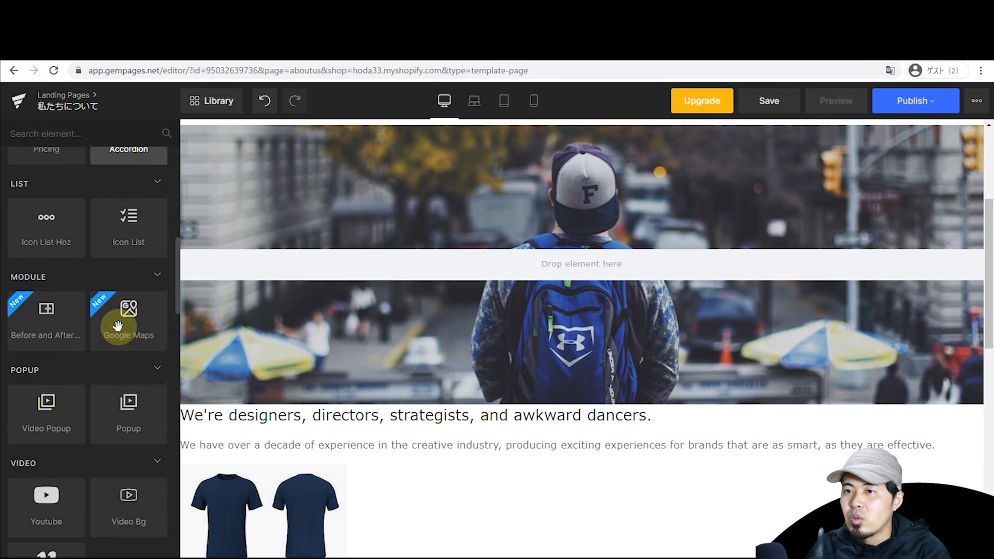
scroll(118, 326, "down", 4)
left_click_drag(73, 294, 518, 268)
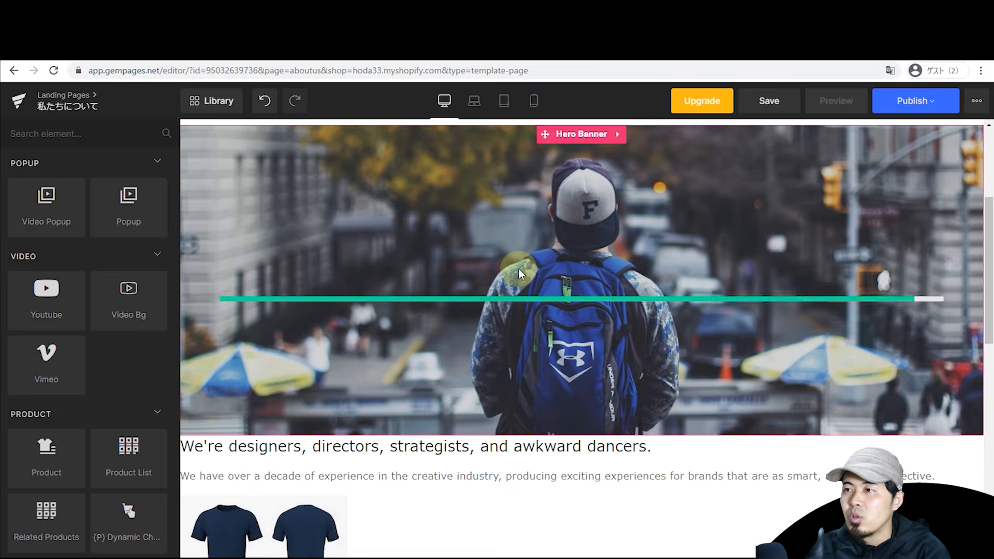
scroll(501, 301, "down", 4)
scroll(501, 295, "down", 10)
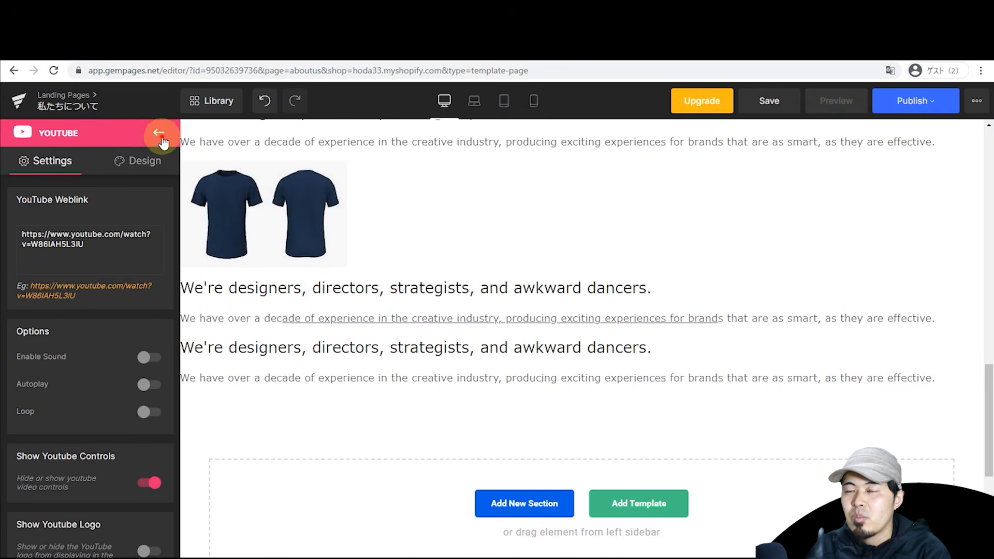
left_click(162, 139)
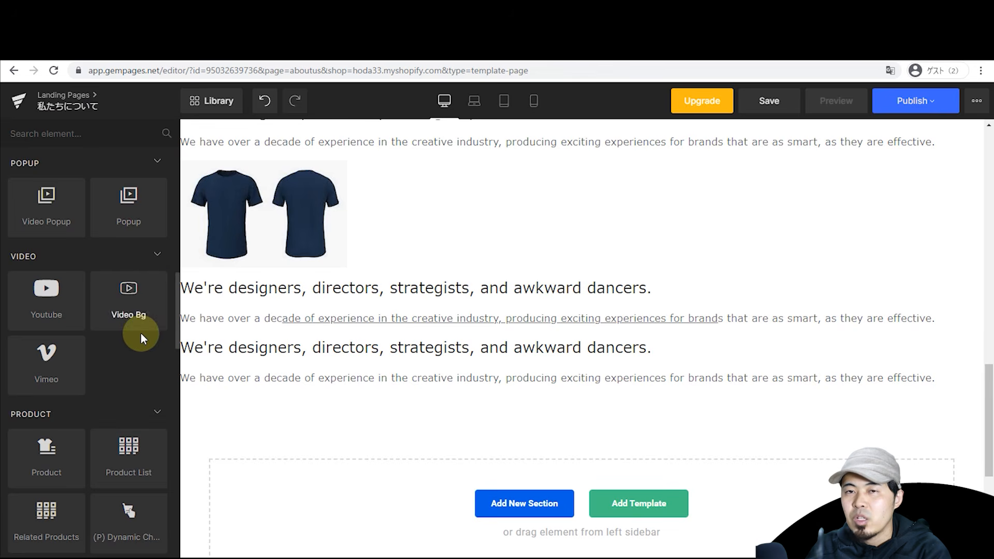
Step: Add a Countdown Timer below the page text and a Counter beneath it
scroll(140, 332, "down", 4)
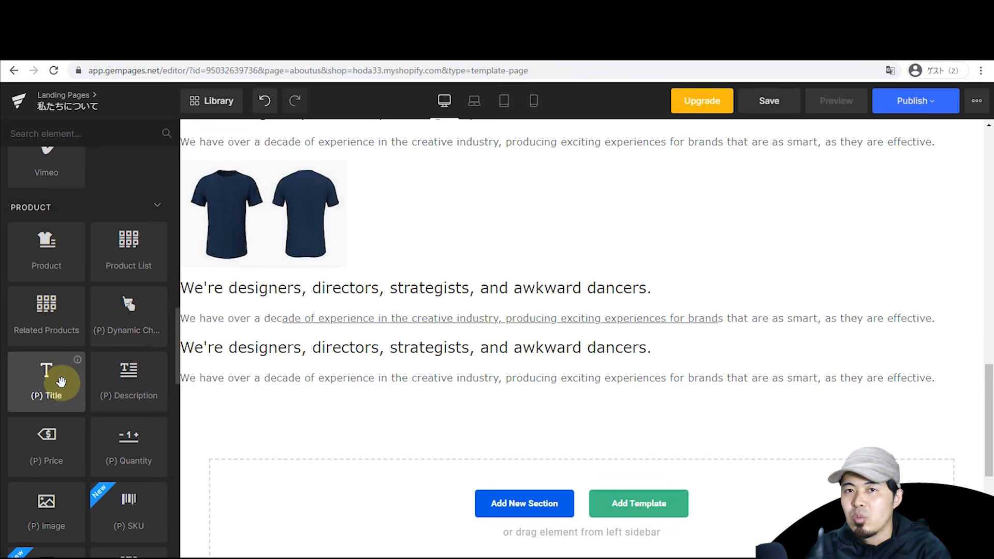
scroll(57, 381, "down", 8)
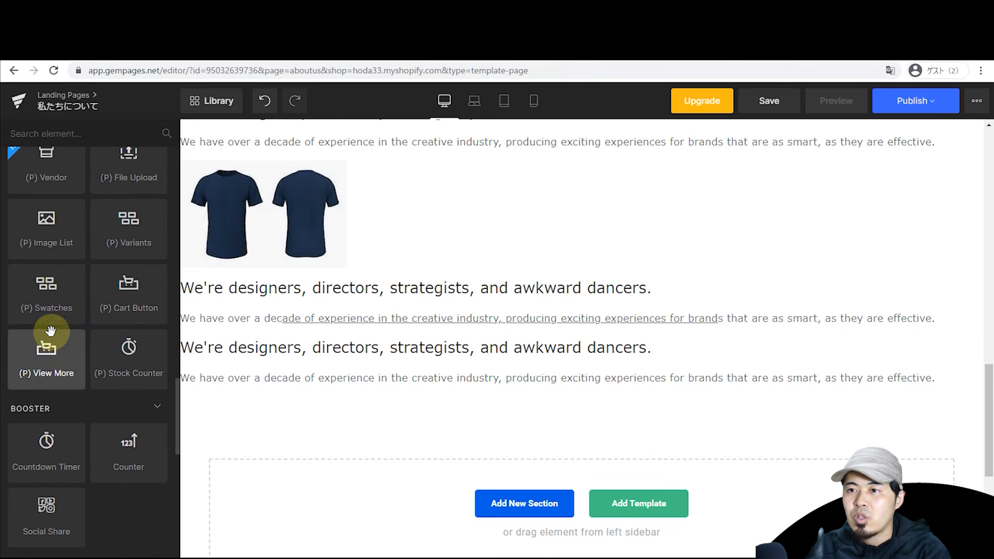
left_click_drag(67, 454, 475, 344)
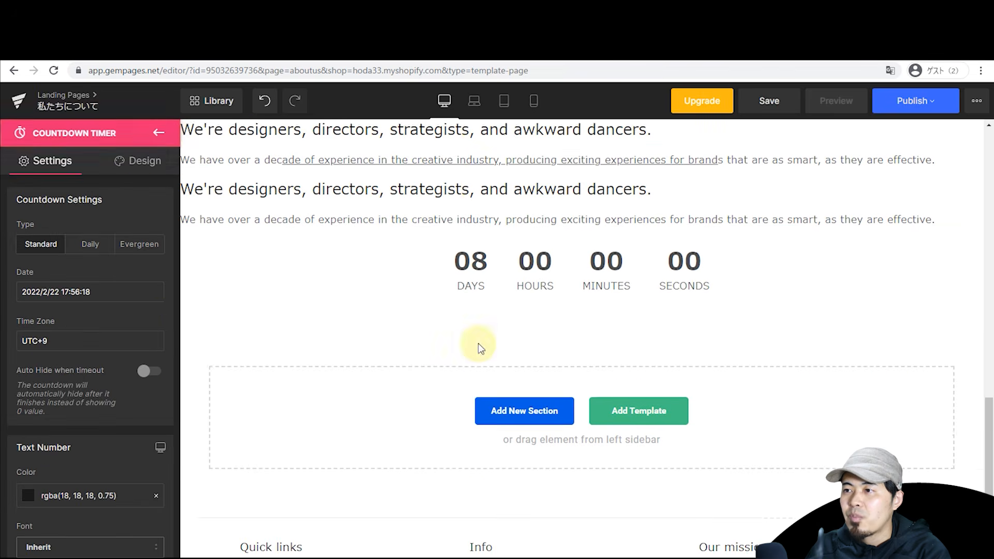
left_click(159, 134)
left_click_drag(126, 367, 466, 261)
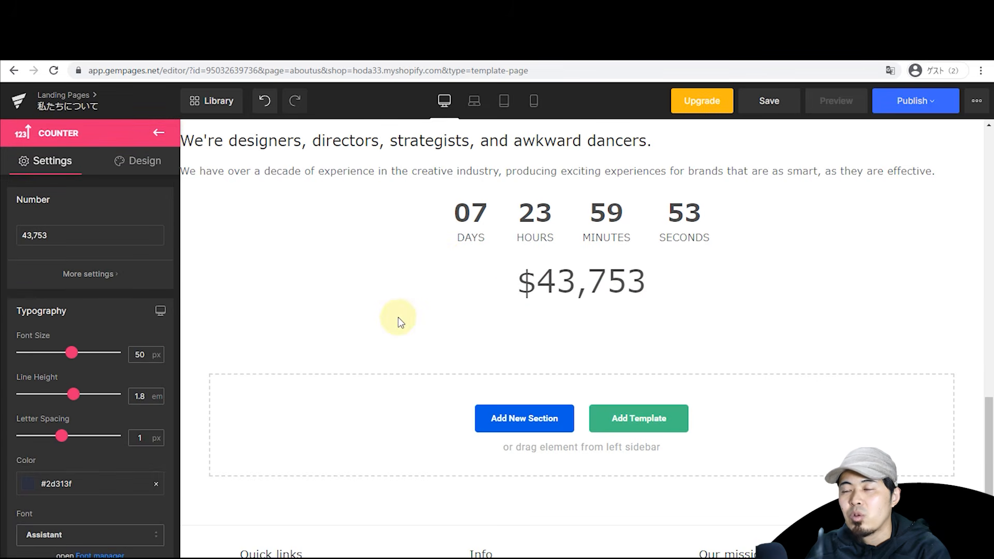
Step: Publish the 私たちについて page and confirm the publish
scroll(368, 323, "up", 8)
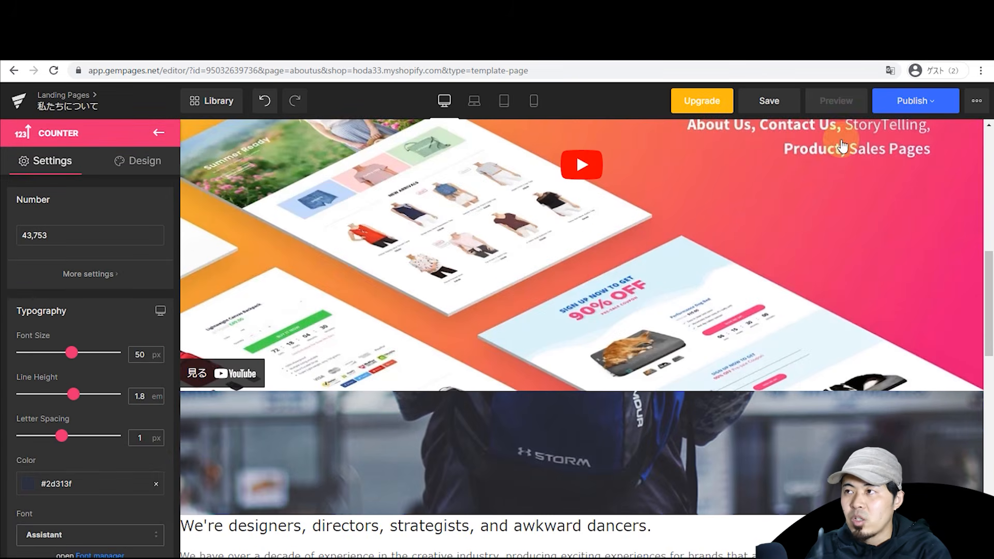
left_click(926, 100)
left_click(871, 358)
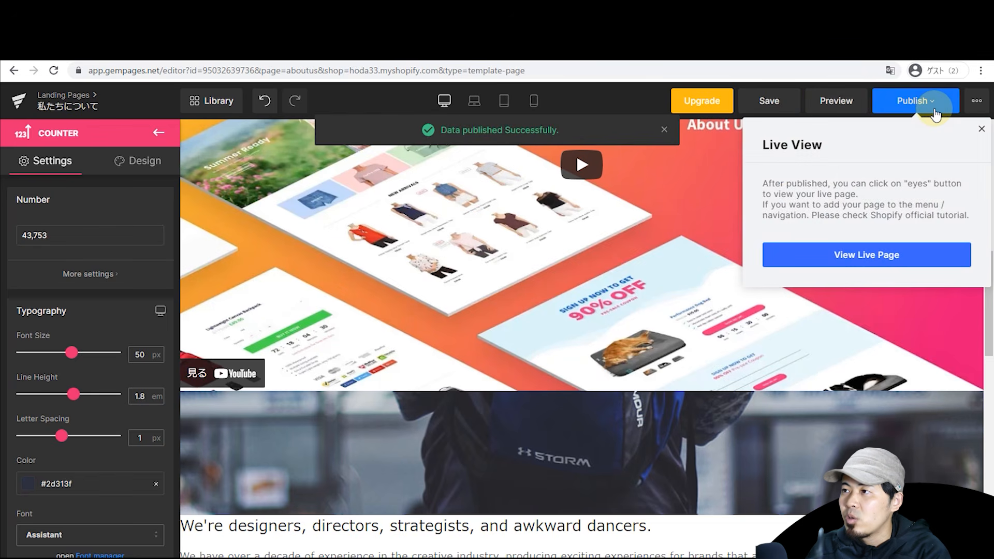
Step: Preview the published 私たちについて page live, then go back to the GemPages dashboard
left_click(879, 256)
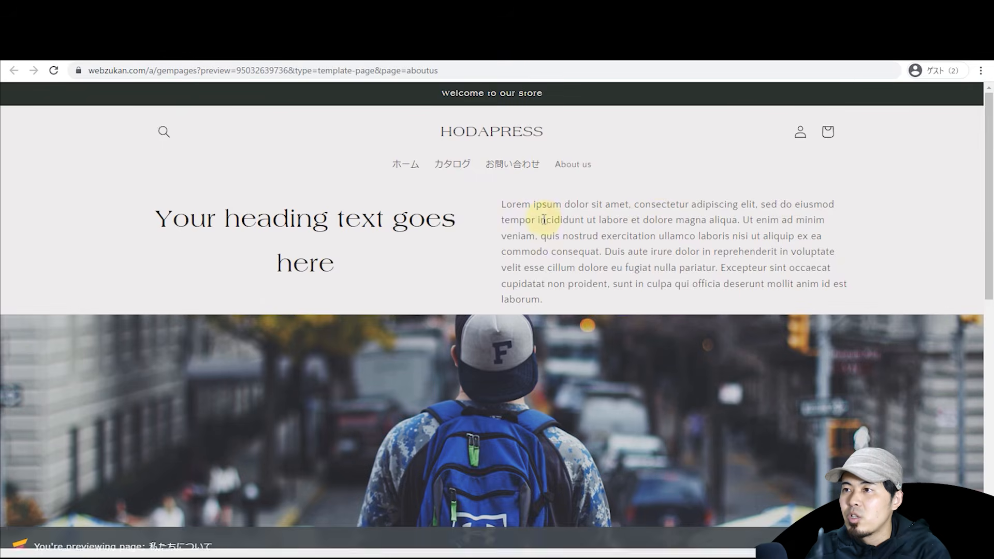
scroll(527, 226, "down", 4)
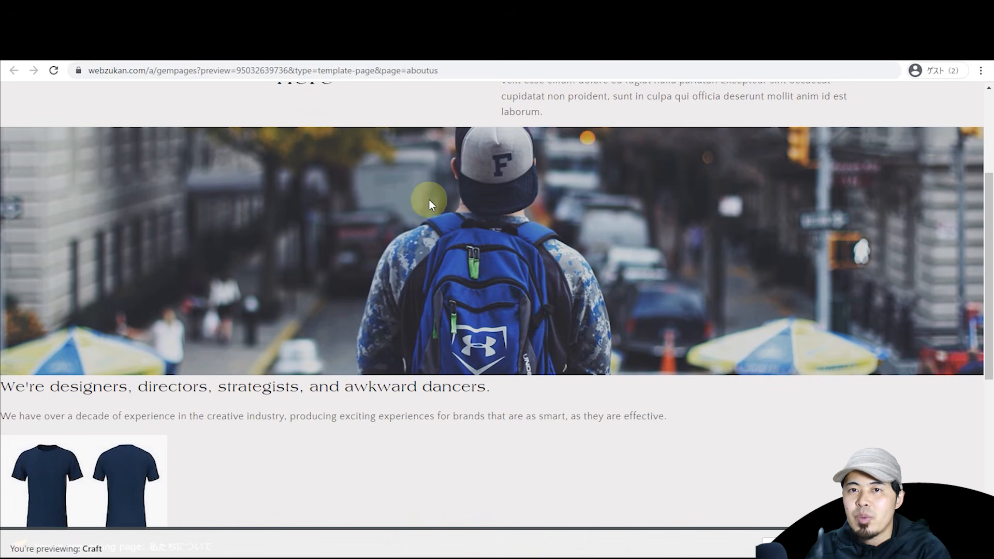
left_click(238, 45)
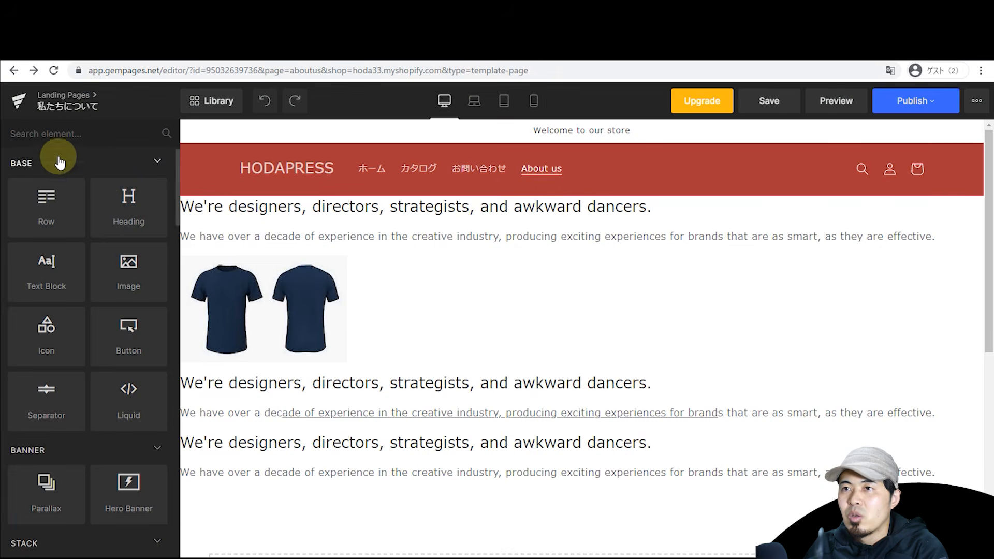
left_click(15, 102)
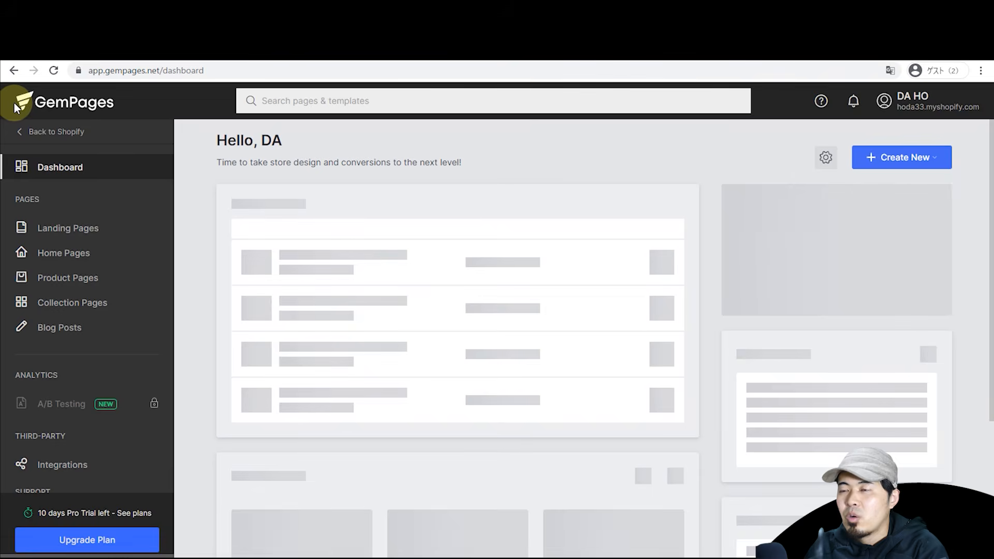